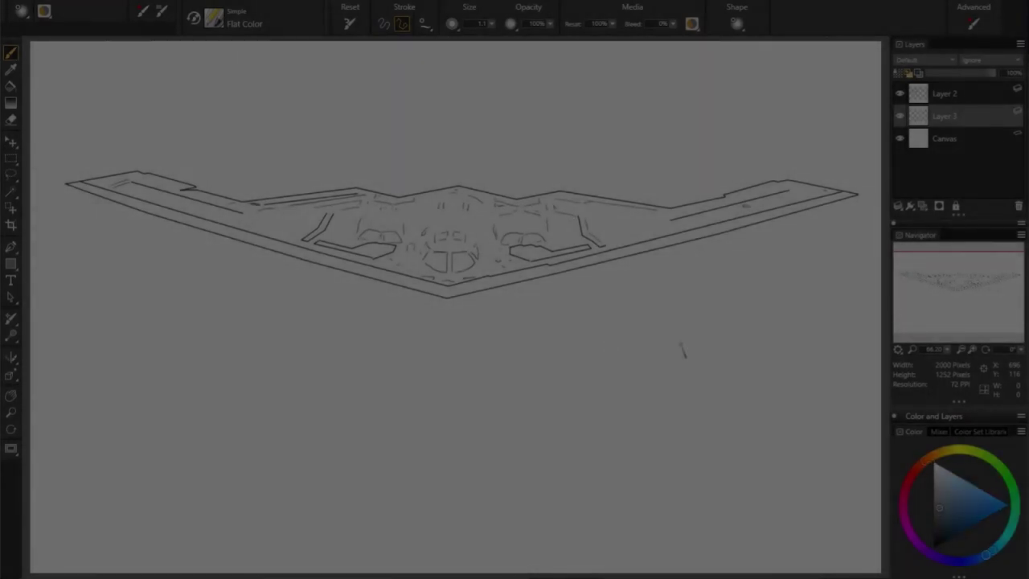
# Enlarge the Flat Color brush to about 13.7 and paint grey along the lower right wing edge
pyautogui.moveTo(483, 333); pyautogui.dragTo(489, 337)
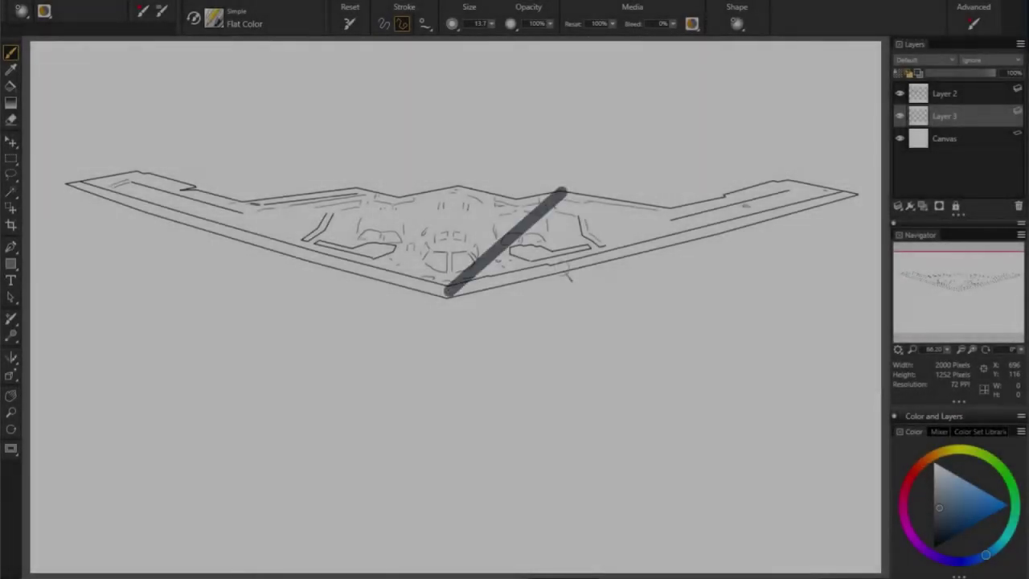
pyautogui.moveTo(448, 291); pyautogui.dragTo(562, 193)
pyautogui.hotkey('ctrl', 'z')
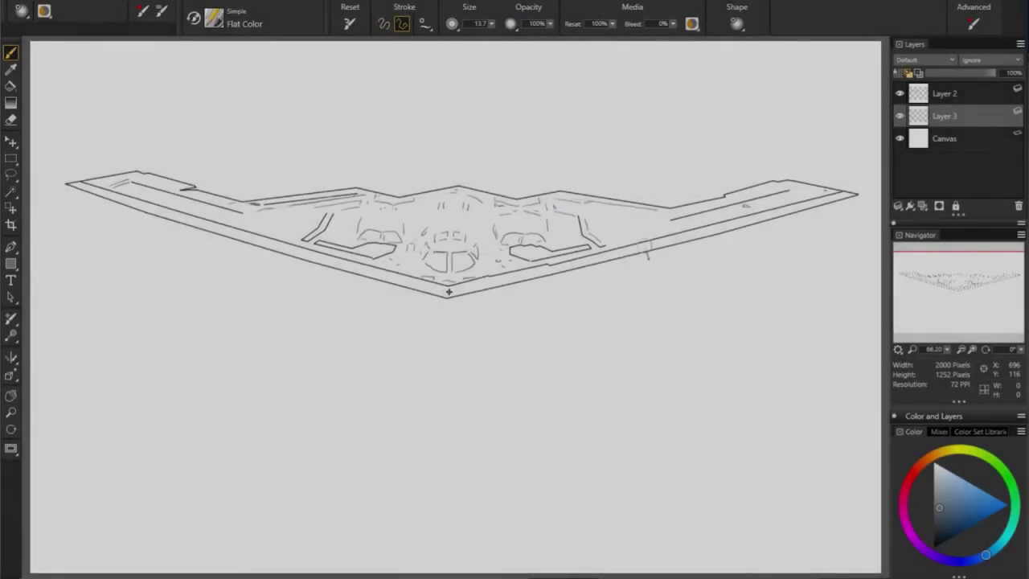
pyautogui.moveTo(447, 293)
pyautogui.mouseDown()
pyautogui.moveTo(839, 196)
pyautogui.moveTo(767, 191)
pyautogui.mouseUp()
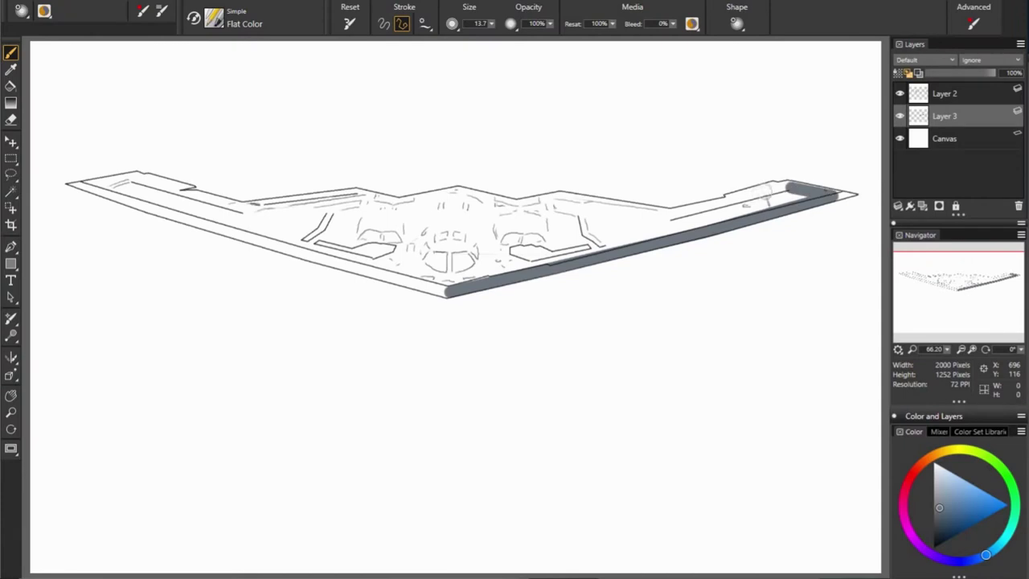
# Draw straight grey edges from the nose along the lower left wing to the wingtip and upper edge
pyautogui.keyDown('shift'); pyautogui.click(450, 294); pyautogui.keyUp('shift')
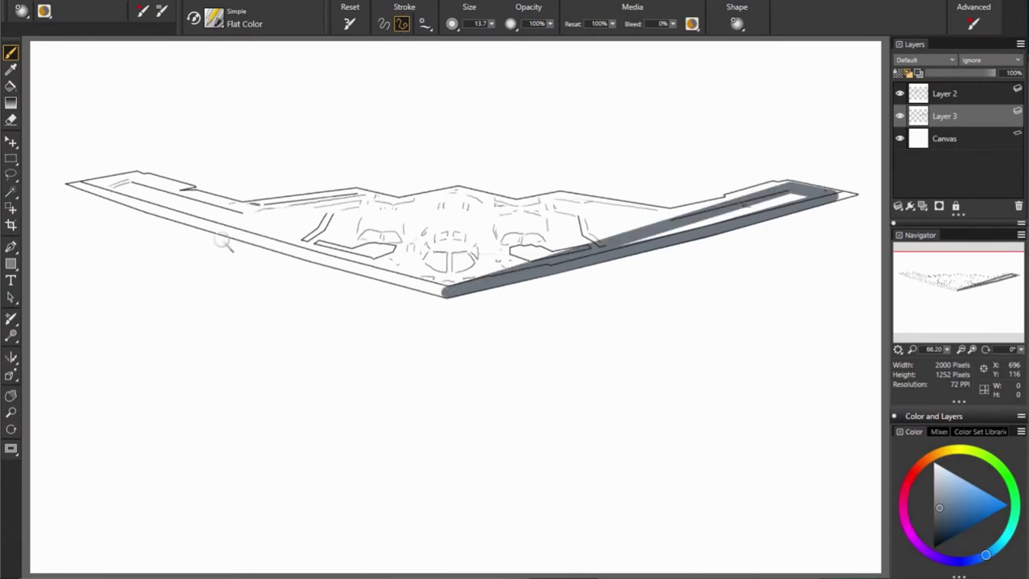
pyautogui.keyDown('shift'); pyautogui.click(274, 245); pyautogui.keyUp('shift')
pyautogui.keyDown('shift'); pyautogui.click(177, 214); pyautogui.keyUp('shift')
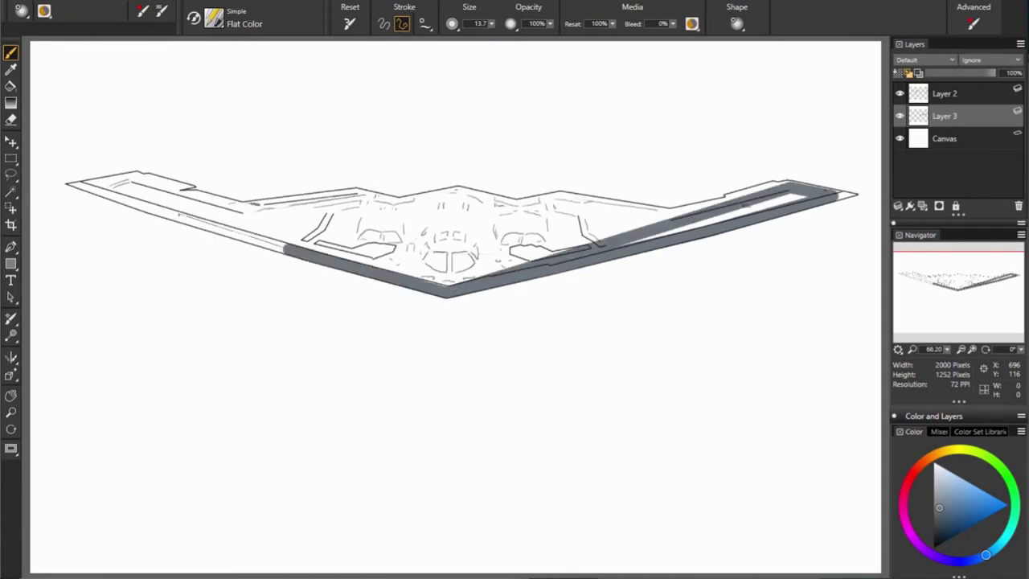
pyautogui.keyDown('shift'); pyautogui.click(96, 189); pyautogui.keyUp('shift')
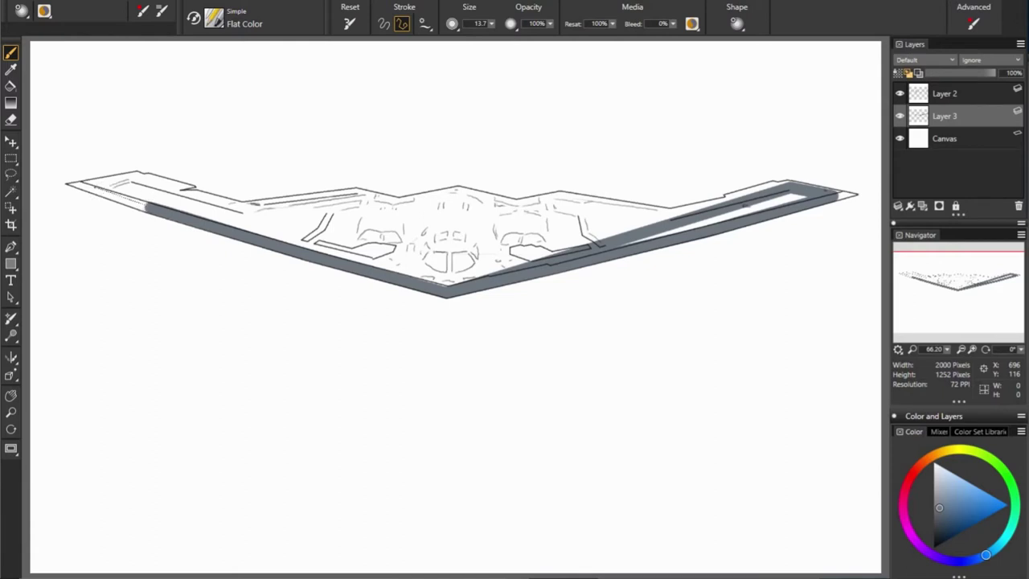
pyautogui.keyDown('shift'); pyautogui.click(93, 187); pyautogui.keyUp('shift')
pyautogui.keyDown('shift'); pyautogui.click(245, 210); pyautogui.keyUp('shift')
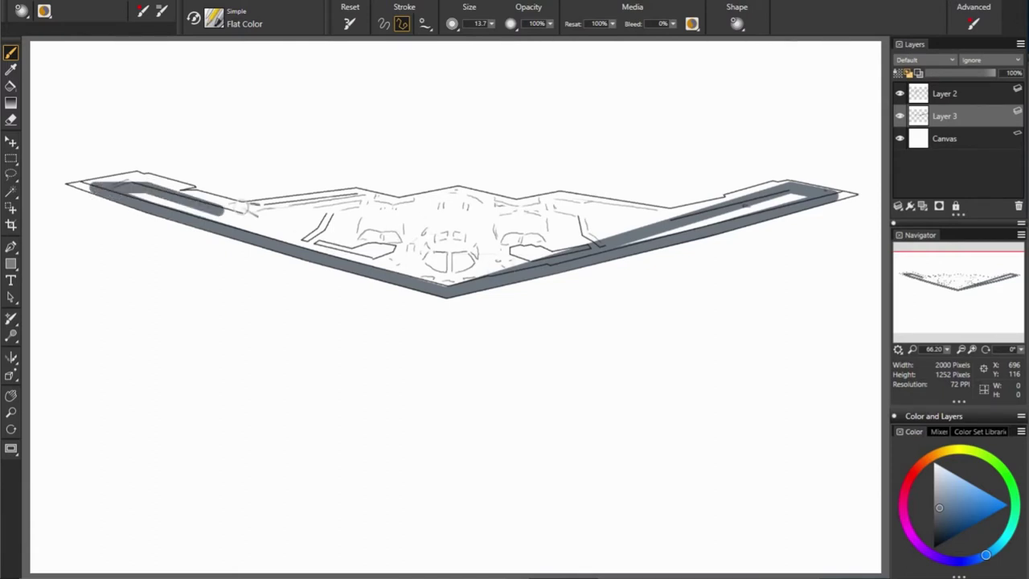
pyautogui.keyDown('shift'); pyautogui.click(360, 193); pyautogui.keyUp('shift')
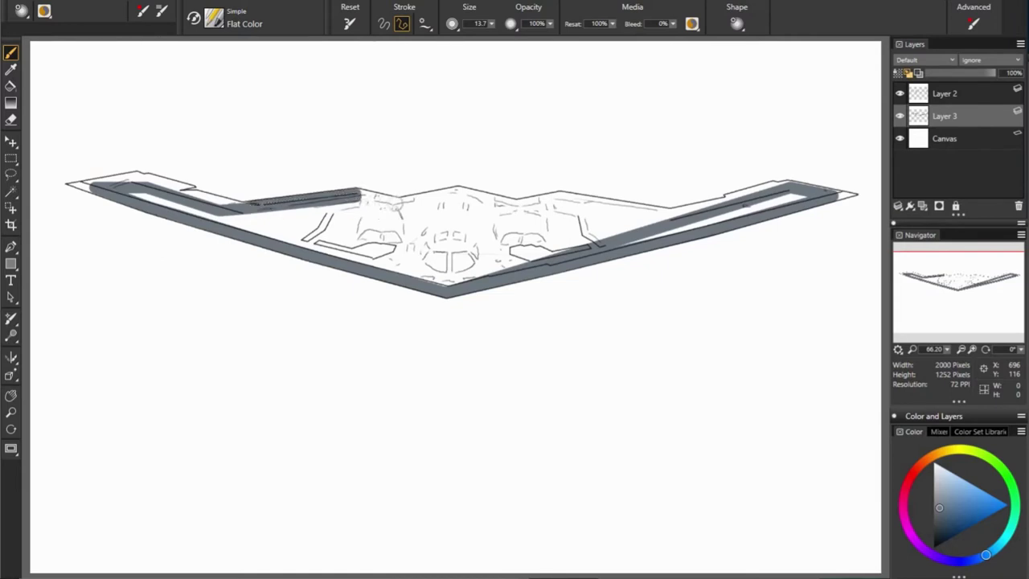
# Continue the straight grey outline along the zigzag trailing edge to the right wingtip
pyautogui.keyDown('shift'); pyautogui.click(400, 204); pyautogui.keyUp('shift')
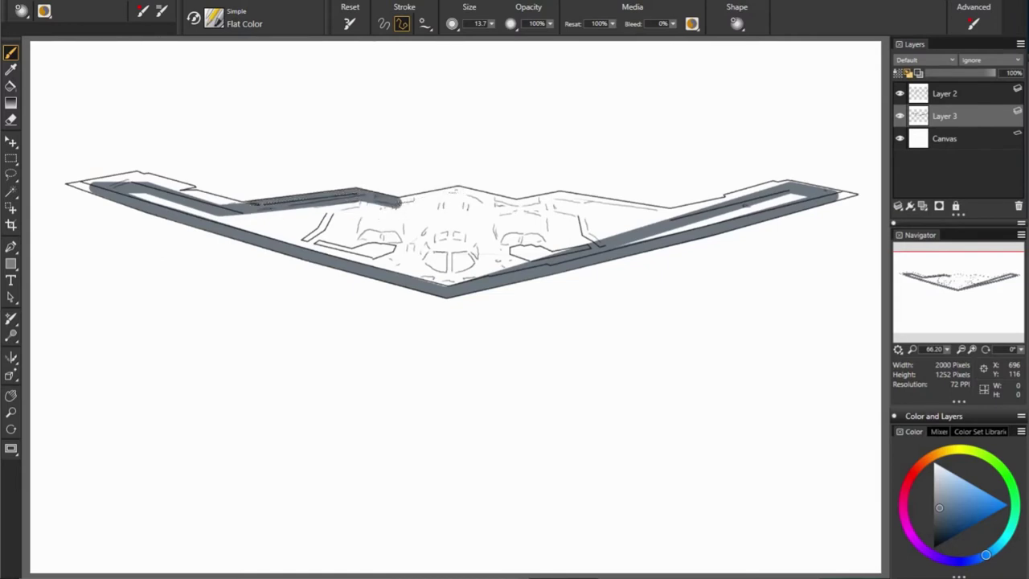
pyautogui.keyDown('shift'); pyautogui.click(460, 191); pyautogui.keyUp('shift')
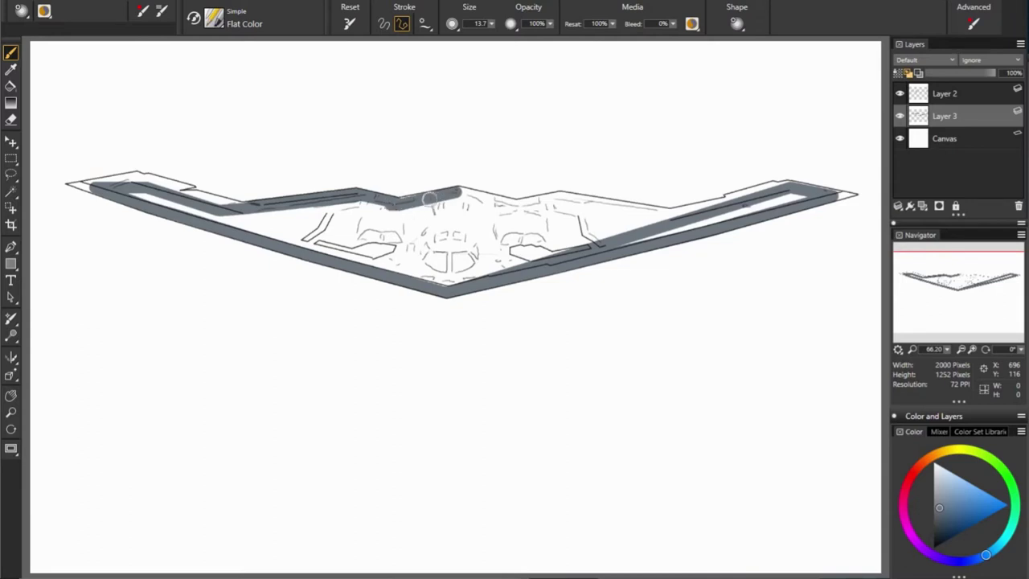
pyautogui.keyDown('shift'); pyautogui.click(518, 206); pyautogui.keyUp('shift')
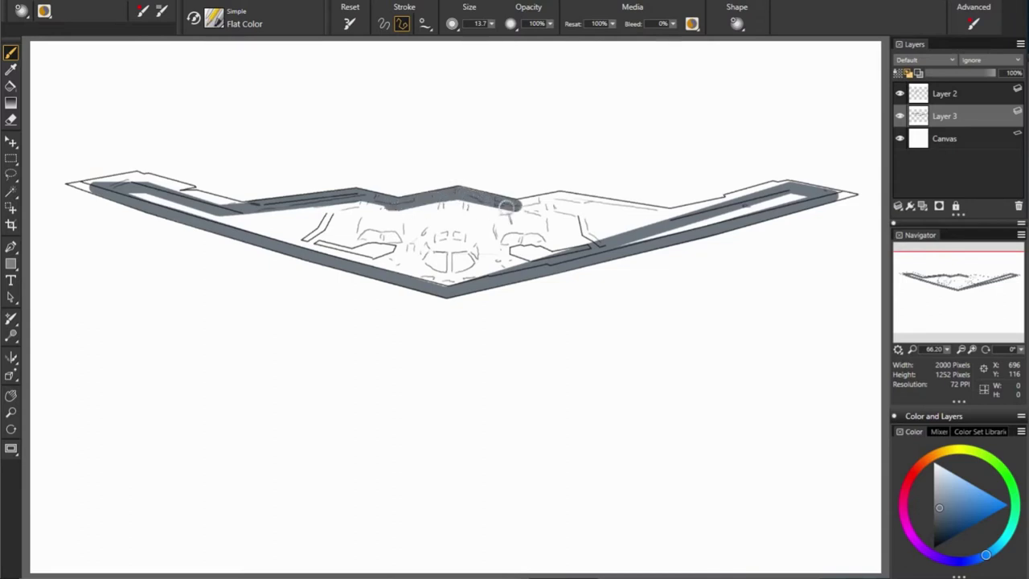
pyautogui.keyDown('shift'); pyautogui.click(561, 193); pyautogui.keyUp('shift')
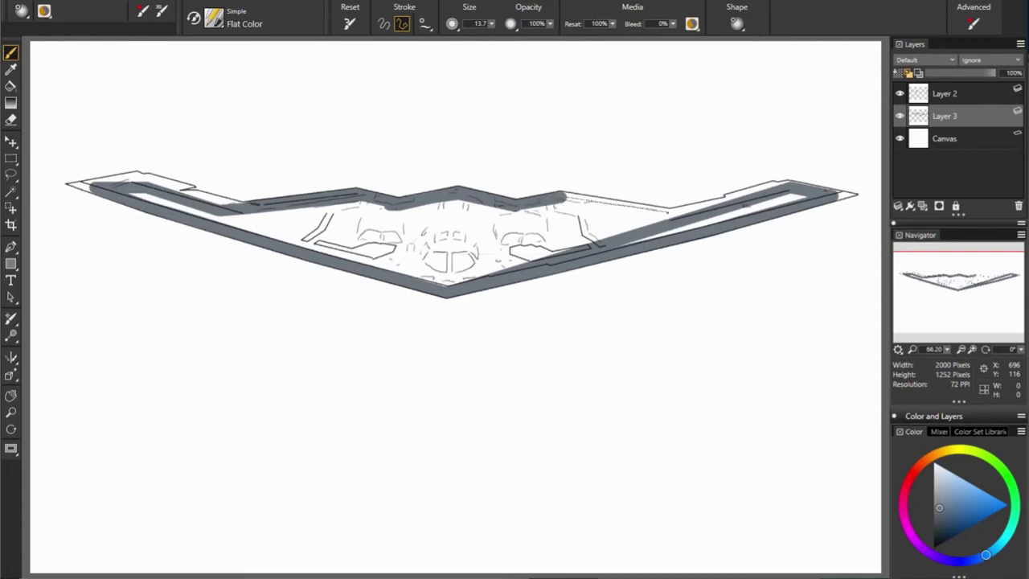
pyautogui.keyDown('shift'); pyautogui.click(672, 213); pyautogui.keyUp('shift')
pyautogui.keyDown('shift'); pyautogui.click(725, 195); pyautogui.keyUp('shift')
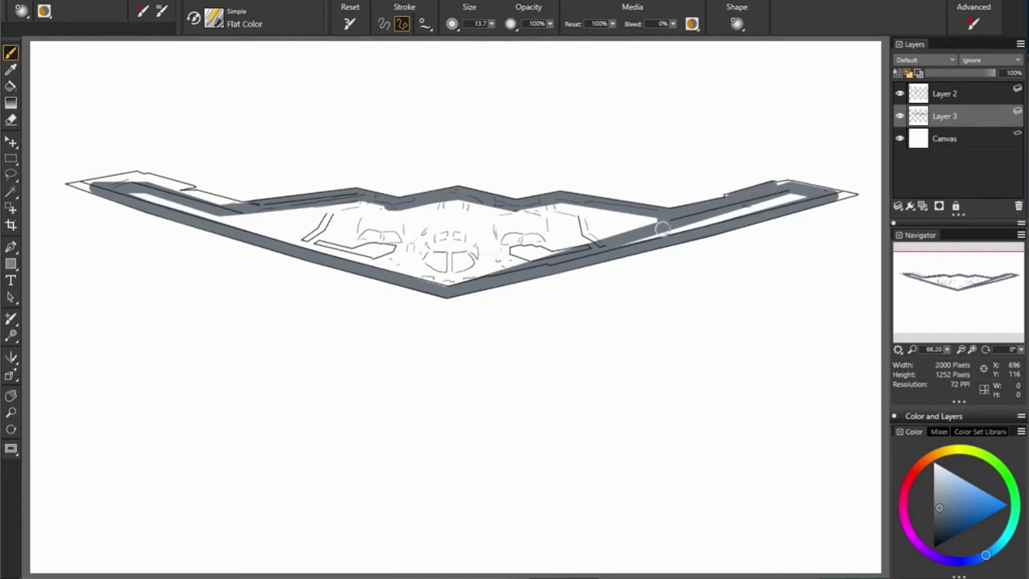
# Thicken the grey edge on the left wing and fill the white gap at its tip
pyautogui.moveTo(233, 208); pyautogui.dragTo(163, 200)
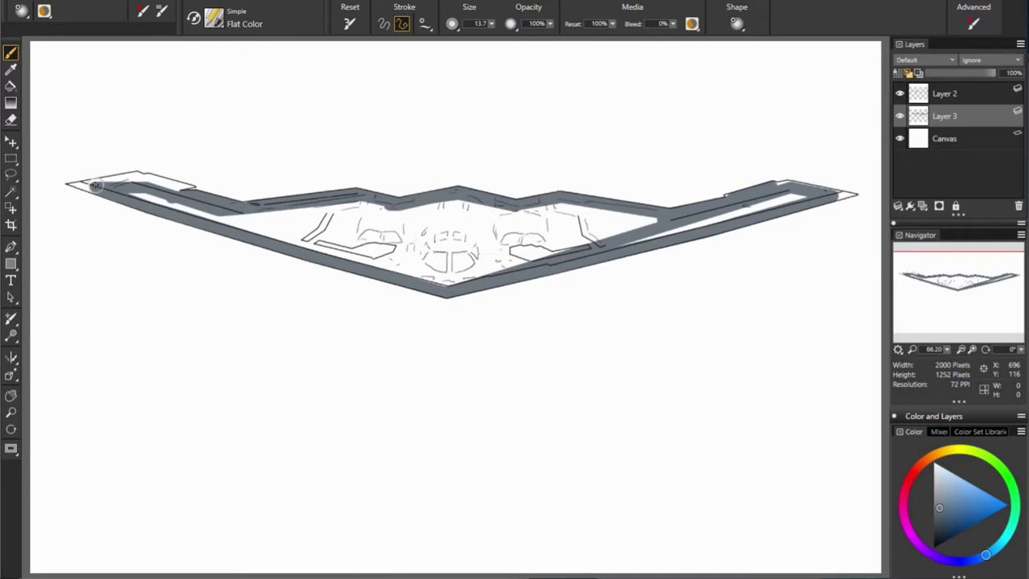
pyautogui.moveTo(95, 184); pyautogui.dragTo(134, 177)
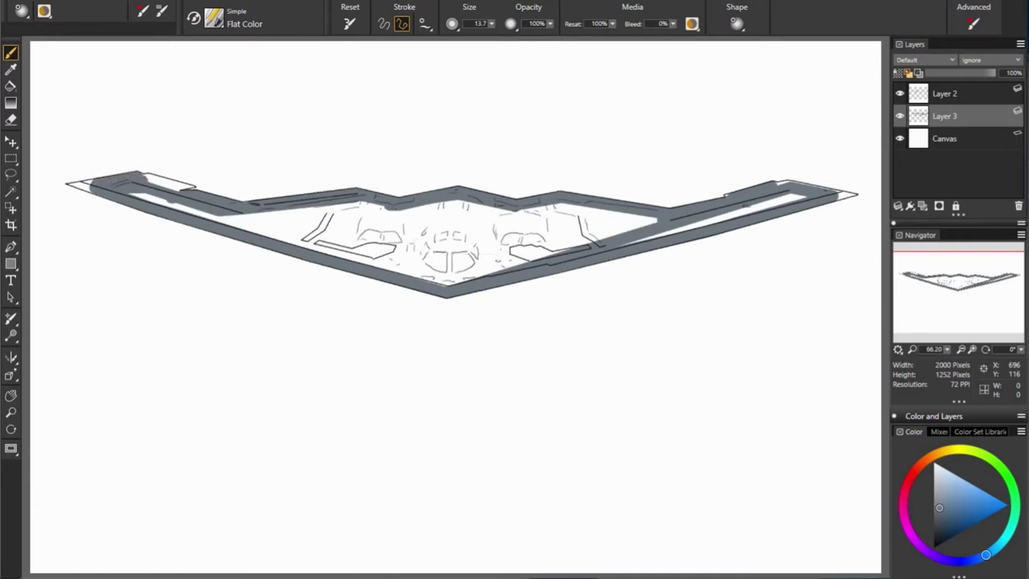
pyautogui.moveTo(156, 184); pyautogui.dragTo(183, 188)
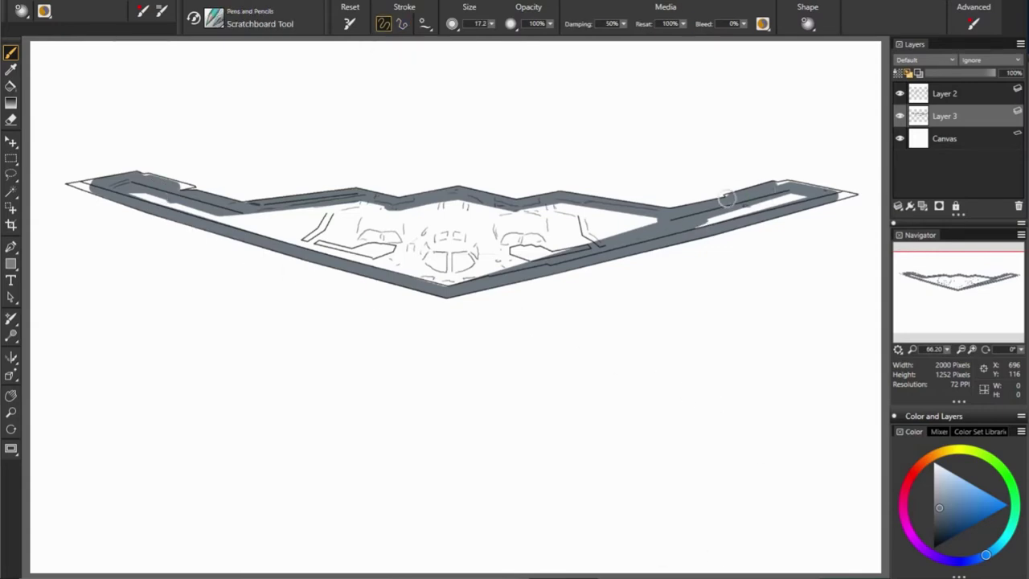
# Zoom in and paint grey over the white gaps at both wing tips and the top edge
pyautogui.scroll(5, 96, 119)
pyautogui.hscroll(5, 435, 209)
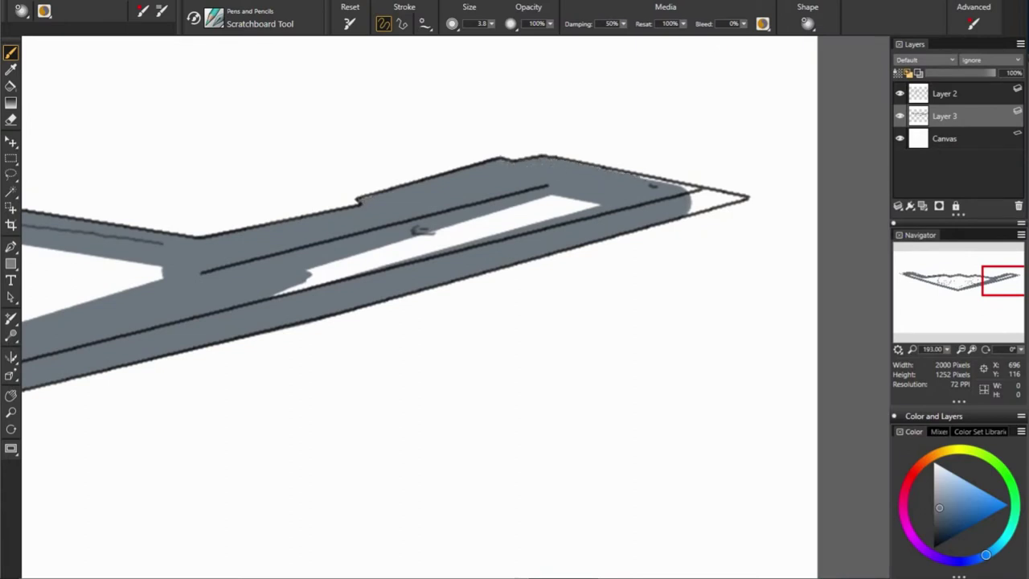
pyautogui.moveTo(690, 193)
pyautogui.mouseDown()
pyautogui.moveTo(727, 198)
pyautogui.moveTo(689, 211)
pyautogui.moveTo(705, 210)
pyautogui.mouseUp()
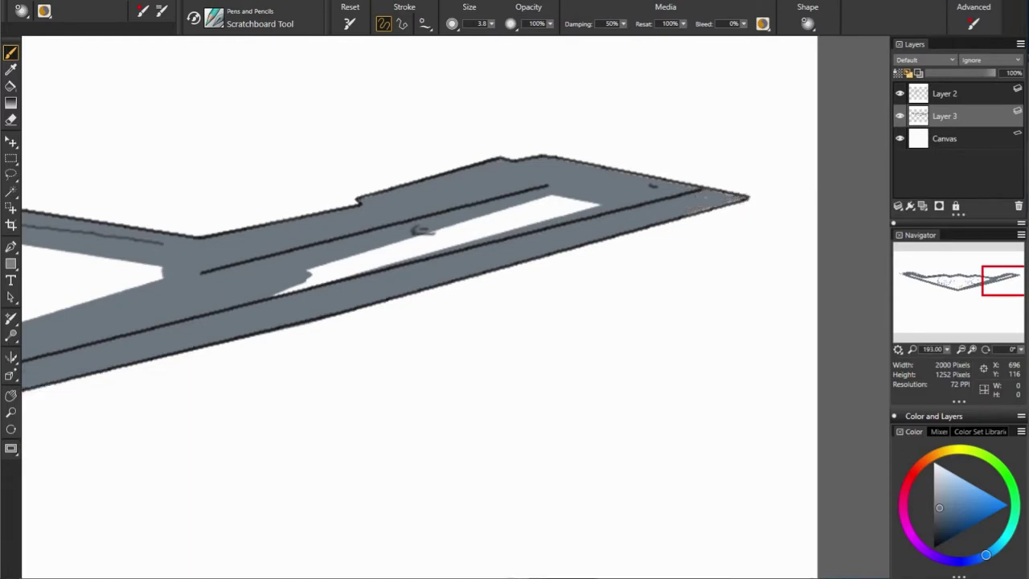
pyautogui.moveTo(321, 277)
pyautogui.mouseDown()
pyautogui.moveTo(563, 208)
pyautogui.moveTo(314, 269)
pyautogui.mouseUp()
pyautogui.click(930, 287)
pyautogui.moveTo(930, 287); pyautogui.dragTo(899, 280)
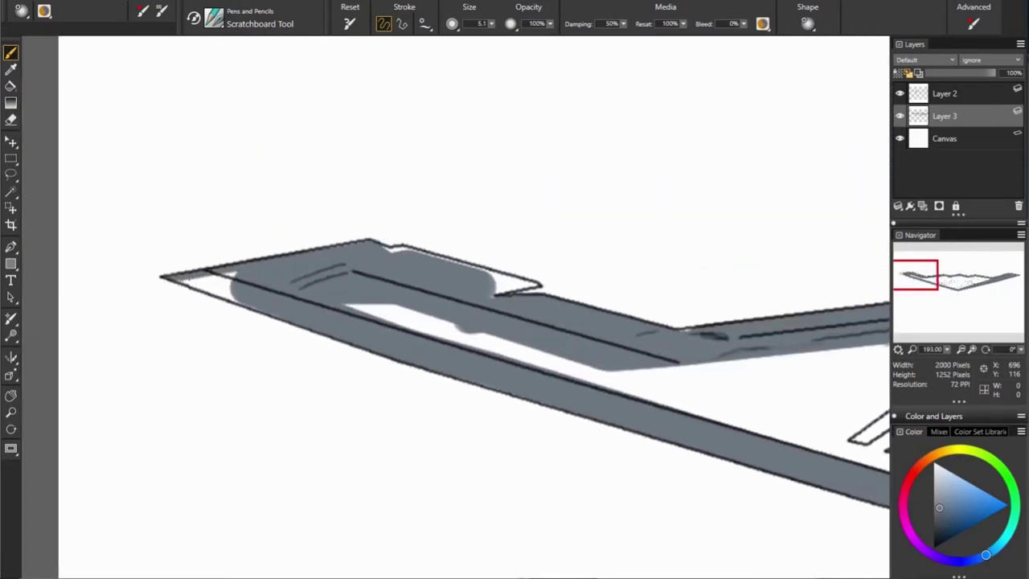
pyautogui.moveTo(183, 279)
pyautogui.mouseDown()
pyautogui.moveTo(234, 299)
pyautogui.moveTo(172, 275)
pyautogui.mouseUp()
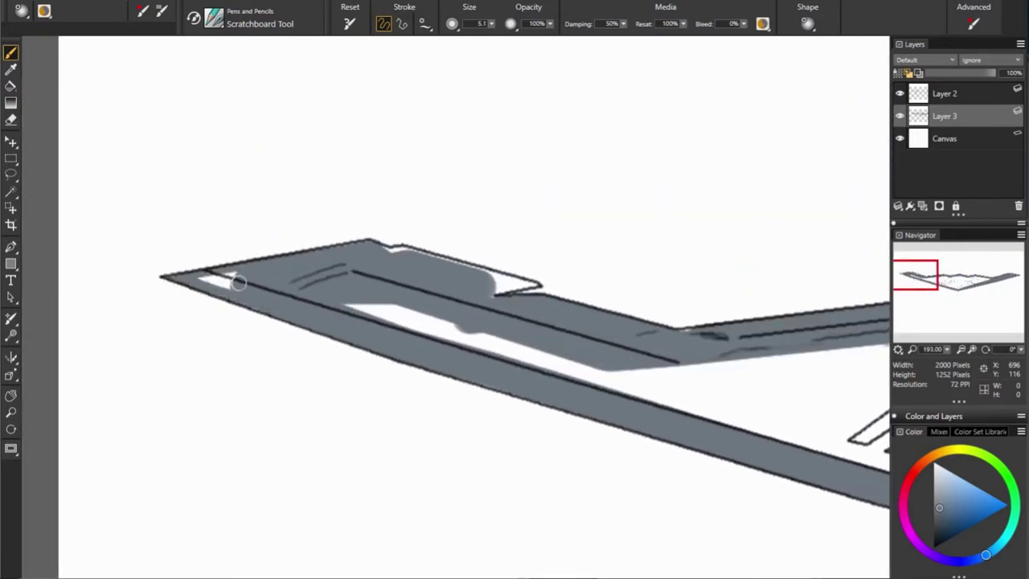
pyautogui.moveTo(238, 283); pyautogui.dragTo(201, 276)
pyautogui.moveTo(402, 248)
pyautogui.mouseDown()
pyautogui.moveTo(540, 288)
pyautogui.moveTo(493, 283)
pyautogui.mouseUp()
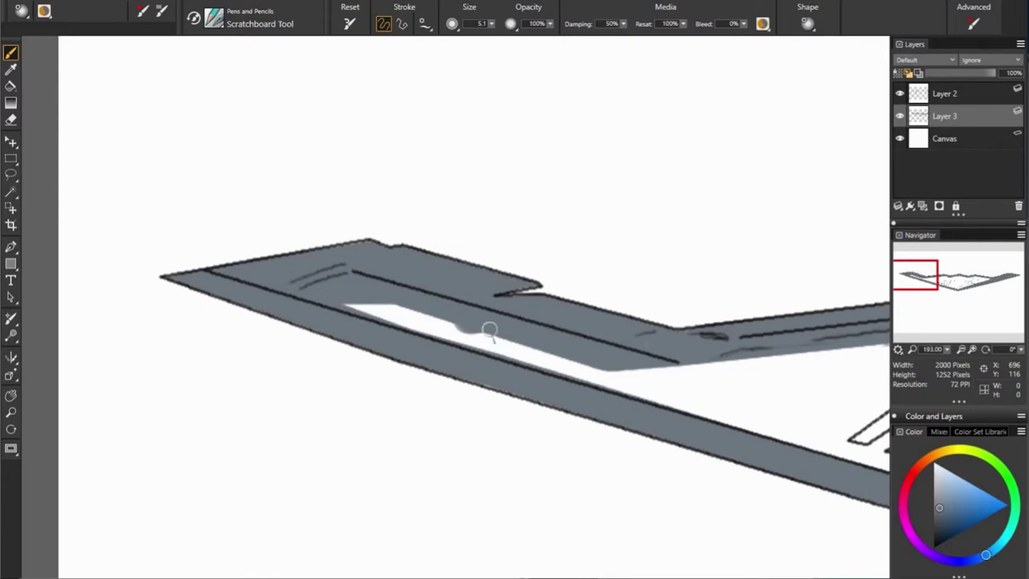
# Fill the white strip inside the left wing and the upper-right white area with grey
pyautogui.moveTo(350, 307); pyautogui.dragTo(635, 375)
pyautogui.moveTo(389, 312); pyautogui.dragTo(482, 336)
pyautogui.moveTo(632, 368)
pyautogui.mouseDown()
pyautogui.moveTo(684, 372)
pyautogui.moveTo(659, 388)
pyautogui.mouseUp()
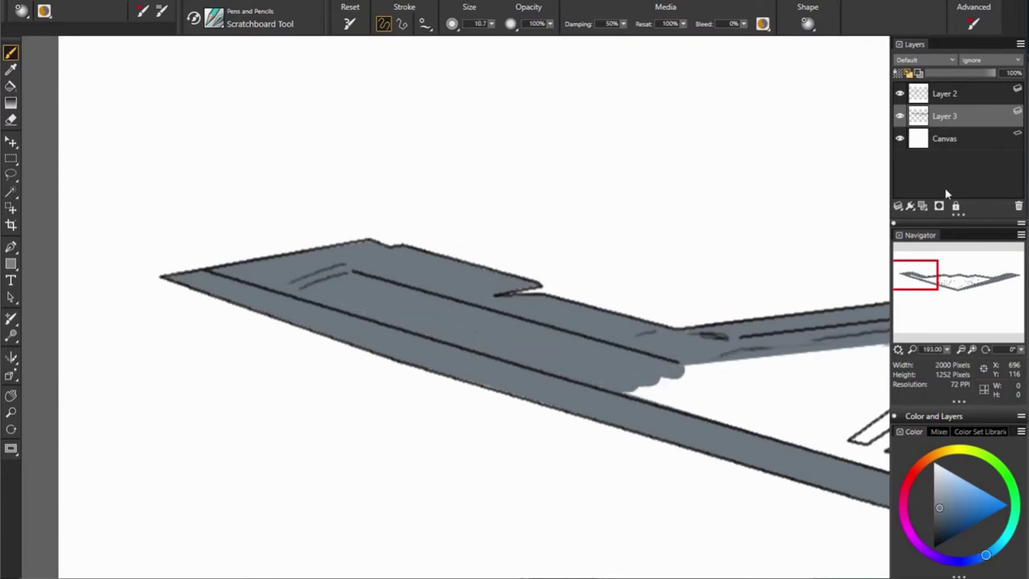
pyautogui.moveTo(937, 289); pyautogui.dragTo(971, 283)
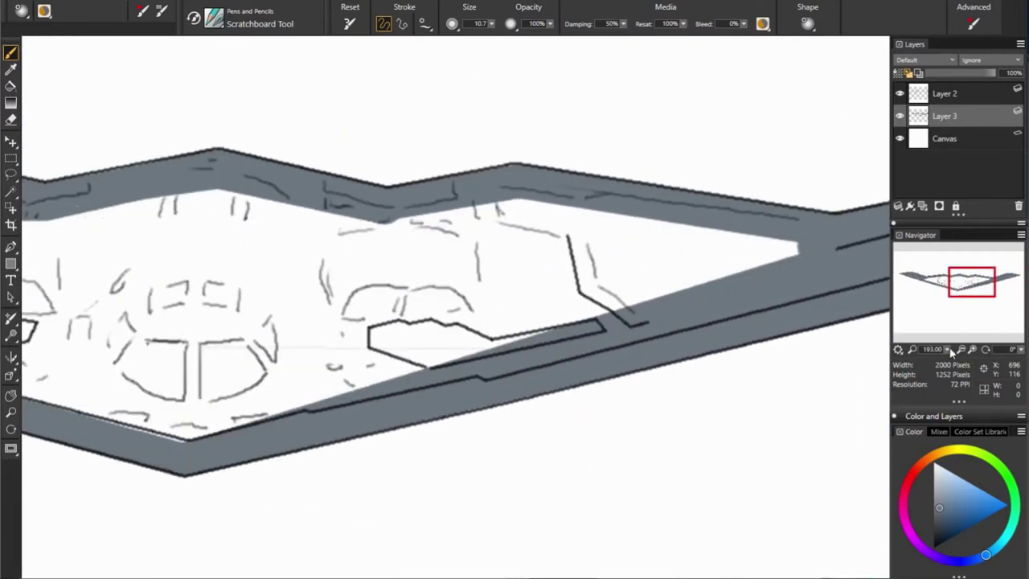
pyautogui.moveTo(951, 351); pyautogui.dragTo(940, 351)
pyautogui.moveTo(796, 262); pyautogui.dragTo(317, 386)
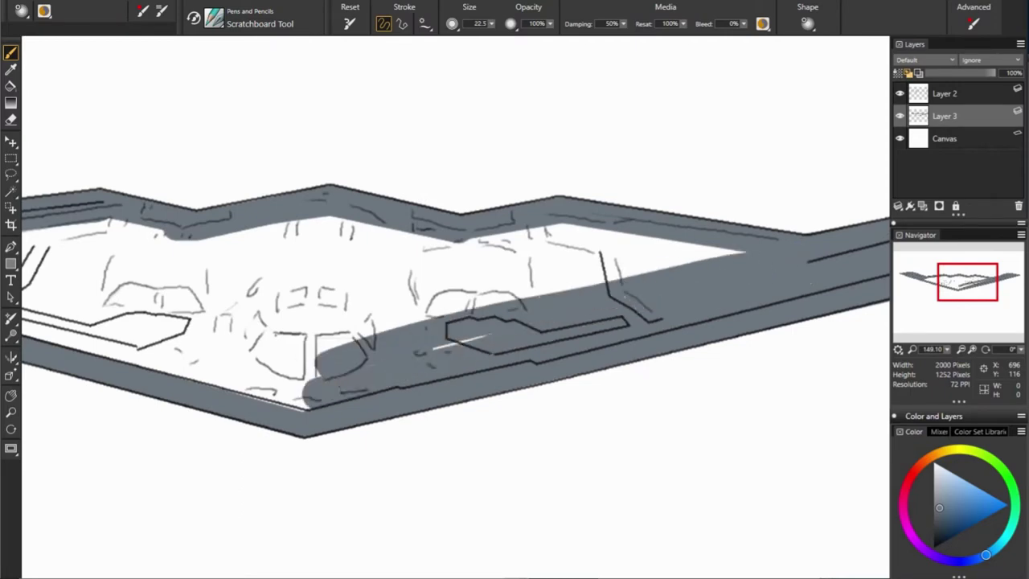
pyautogui.moveTo(756, 249)
pyautogui.mouseDown()
pyautogui.moveTo(599, 277)
pyautogui.moveTo(386, 241)
pyautogui.mouseUp()
pyautogui.moveTo(684, 274); pyautogui.dragTo(426, 310)
pyautogui.moveTo(967, 282); pyautogui.dragTo(949, 276)
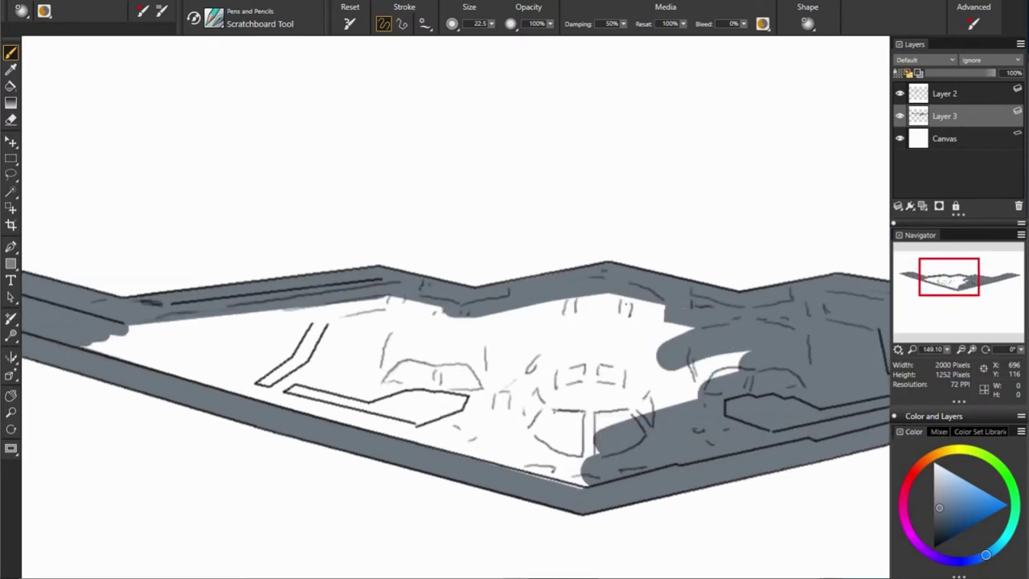
# Cover the remaining middle and left white areas in grey, then fit the canvas in view
pyautogui.moveTo(667, 314); pyautogui.dragTo(394, 374)
pyautogui.moveTo(748, 377); pyautogui.dragTo(611, 330)
pyautogui.moveTo(691, 394)
pyautogui.mouseDown()
pyautogui.moveTo(563, 479)
pyautogui.moveTo(88, 338)
pyautogui.mouseUp()
pyautogui.moveTo(491, 305); pyautogui.dragTo(157, 336)
pyautogui.moveTo(450, 333); pyautogui.dragTo(161, 354)
pyautogui.moveTo(402, 394); pyautogui.dragTo(201, 358)
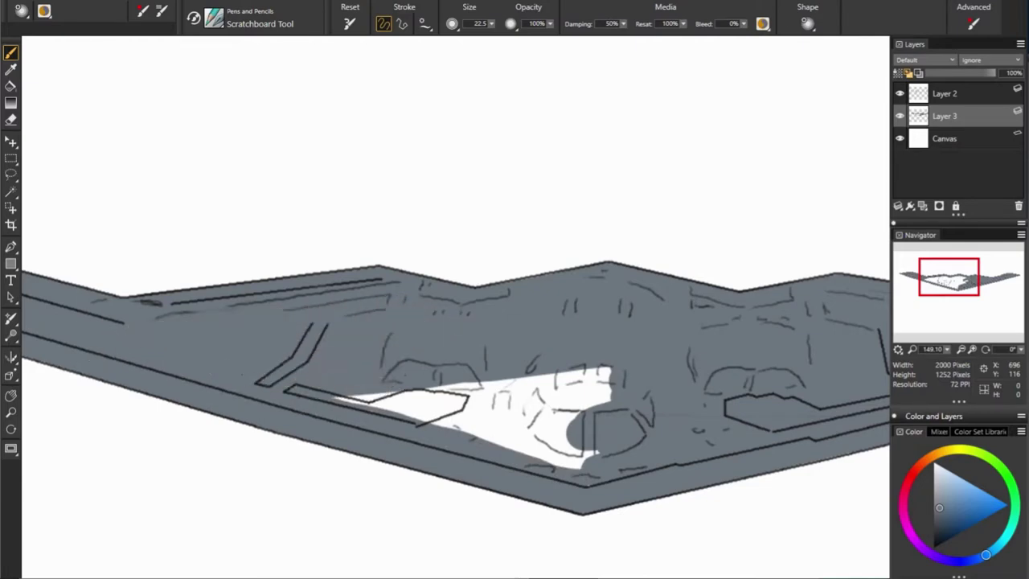
pyautogui.moveTo(338, 398); pyautogui.dragTo(619, 442)
pyautogui.hotkey('ctrl', 'alt', '0')
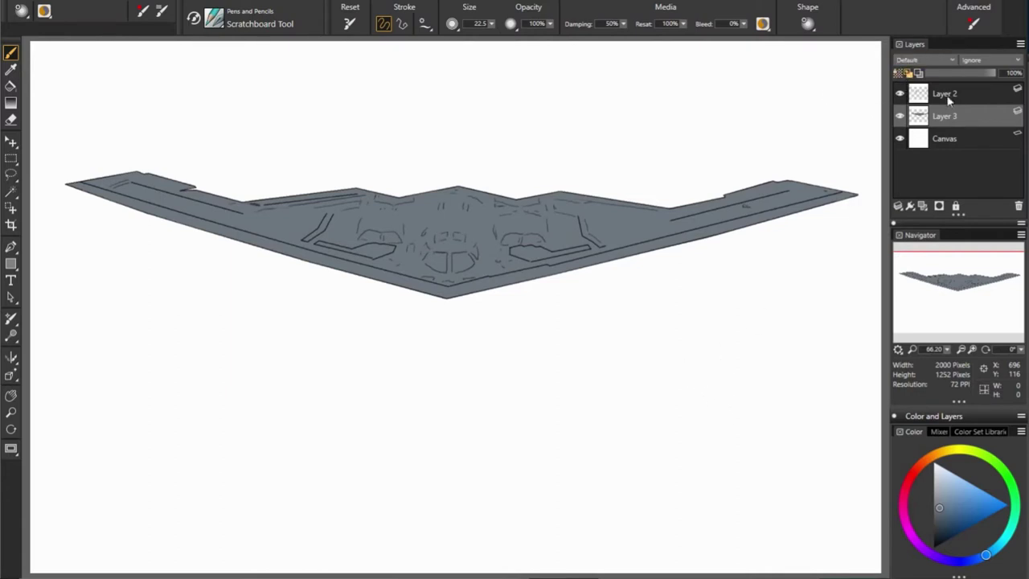
# Add a new layer, zoom in, and set a near-black ink with brush size about 11
pyautogui.click(939, 206)
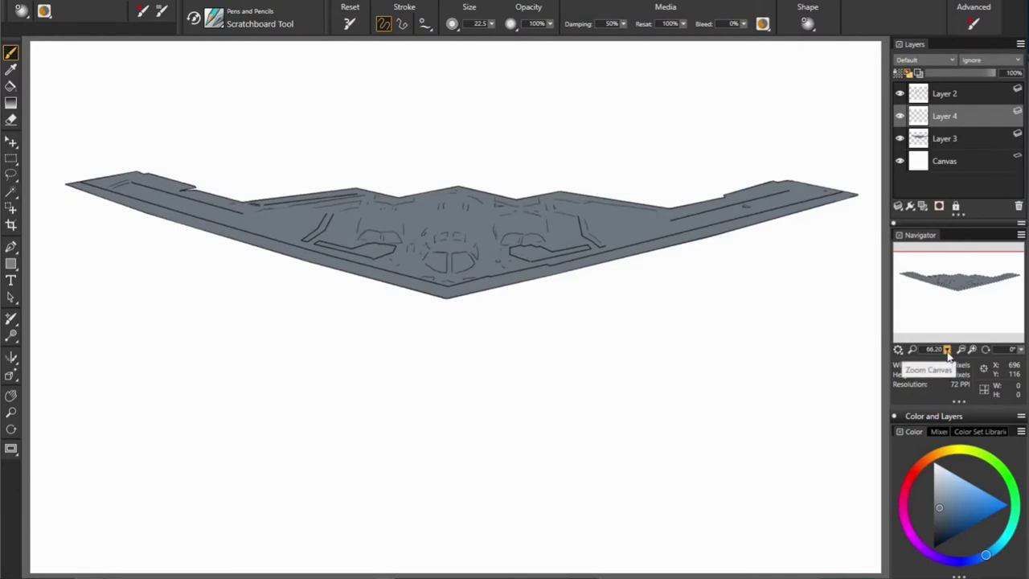
pyautogui.moveTo(951, 352); pyautogui.dragTo(958, 298)
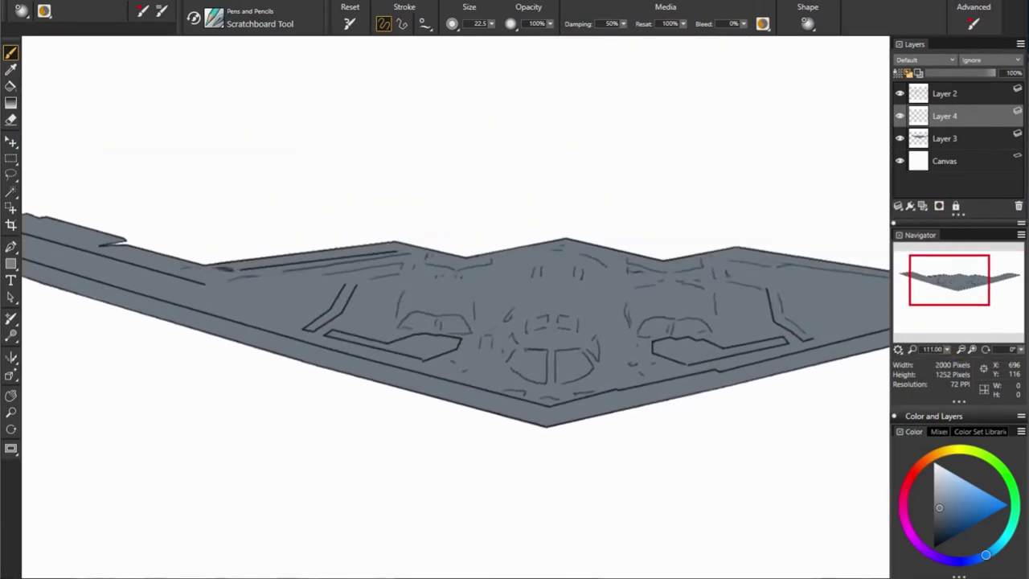
pyautogui.keyDown('alt'); pyautogui.click(513, 359); pyautogui.keyUp('alt')
pyautogui.moveTo(523, 358); pyautogui.dragTo(513, 357)
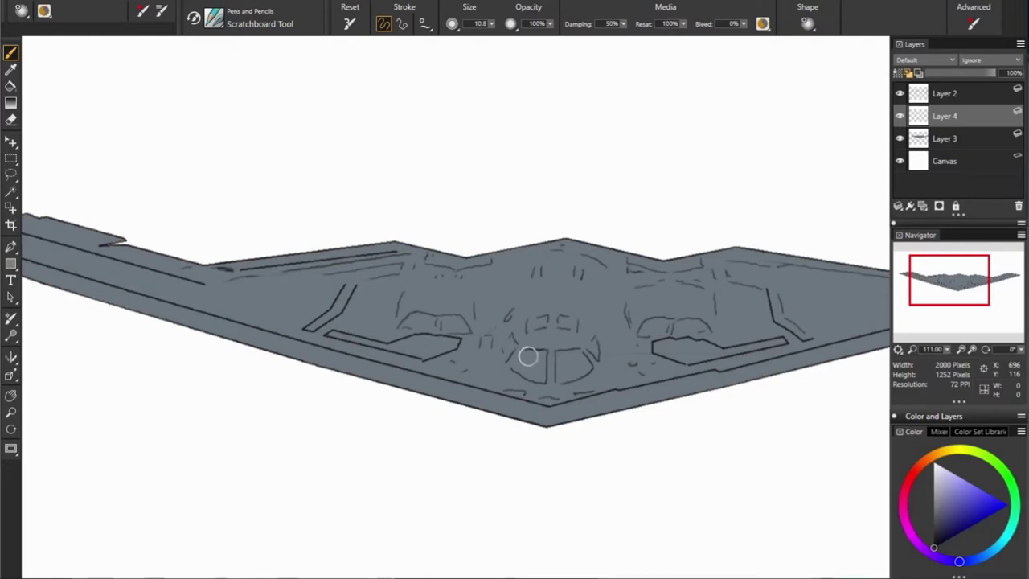
# Ink the left engine intake and the slot on the top edge solid black
pyautogui.moveTo(410, 320); pyautogui.dragTo(433, 320)
pyautogui.scroll(2, 434, 320)
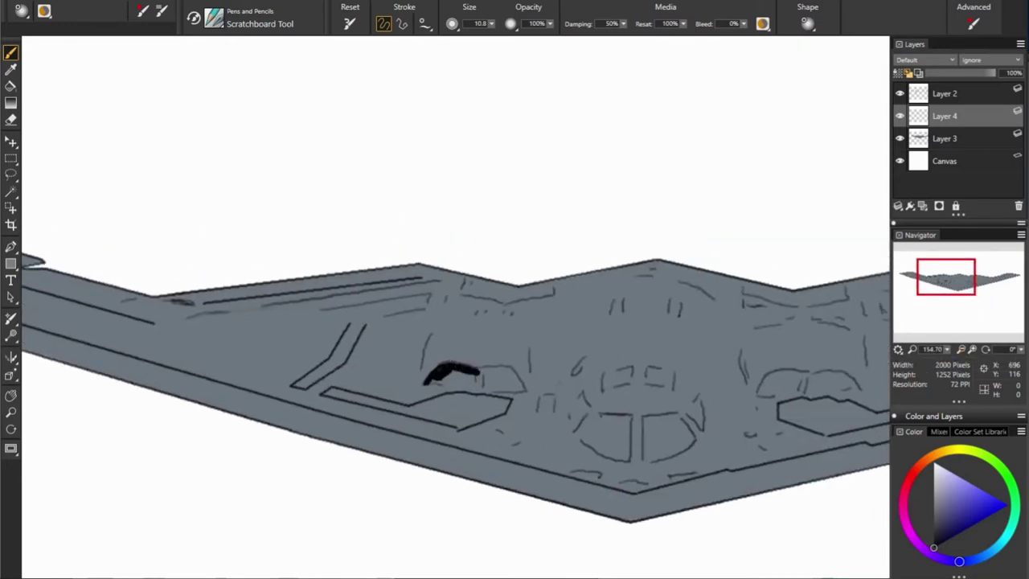
pyautogui.moveTo(474, 370)
pyautogui.mouseDown()
pyautogui.moveTo(515, 376)
pyautogui.moveTo(524, 389)
pyautogui.mouseUp()
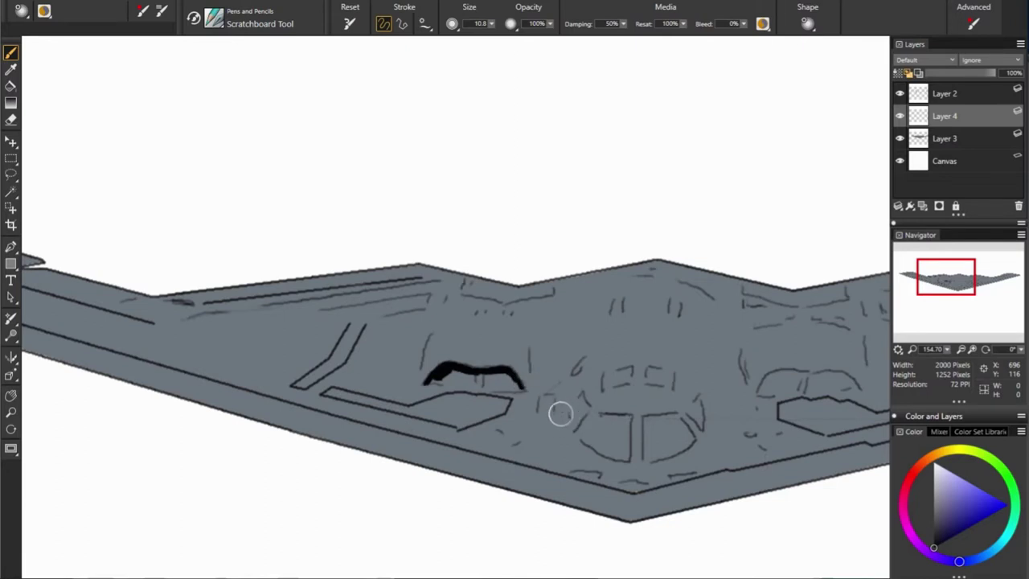
pyautogui.moveTo(430, 381); pyautogui.dragTo(466, 379)
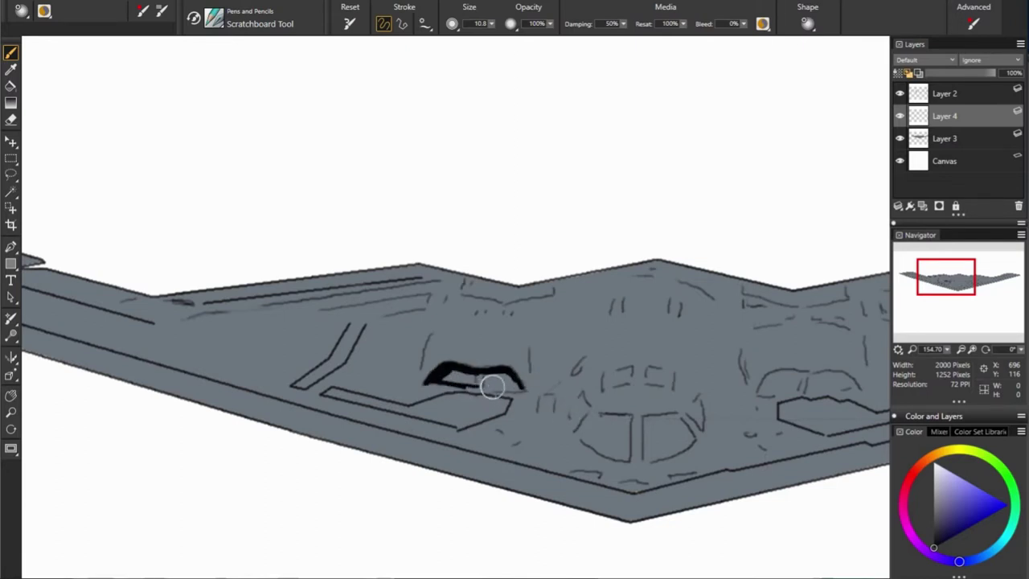
pyautogui.moveTo(489, 379); pyautogui.dragTo(437, 378)
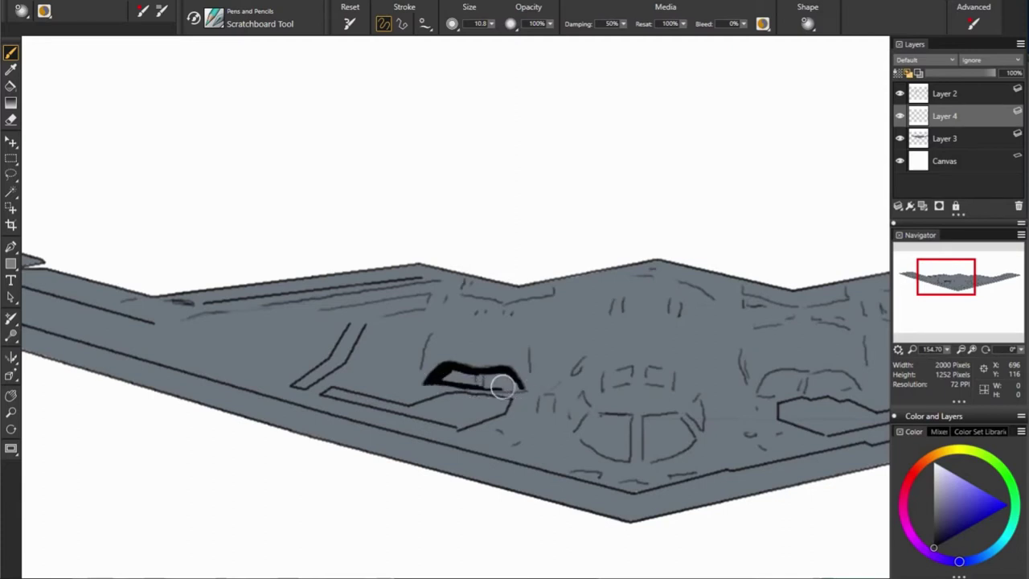
pyautogui.moveTo(496, 391)
pyautogui.mouseDown()
pyautogui.moveTo(438, 385)
pyautogui.moveTo(522, 390)
pyautogui.moveTo(476, 380)
pyautogui.mouseUp()
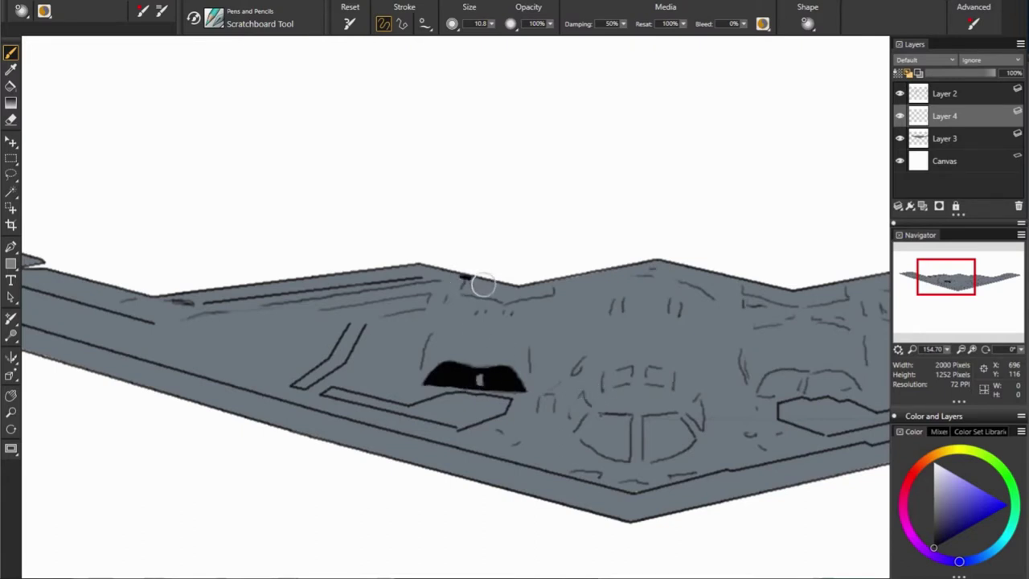
pyautogui.moveTo(462, 278); pyautogui.dragTo(466, 288)
pyautogui.moveTo(550, 284)
pyautogui.mouseDown()
pyautogui.moveTo(522, 298)
pyautogui.moveTo(470, 282)
pyautogui.moveTo(543, 288)
pyautogui.moveTo(528, 294)
pyautogui.moveTo(549, 284)
pyautogui.moveTo(490, 282)
pyautogui.moveTo(540, 287)
pyautogui.mouseUp()
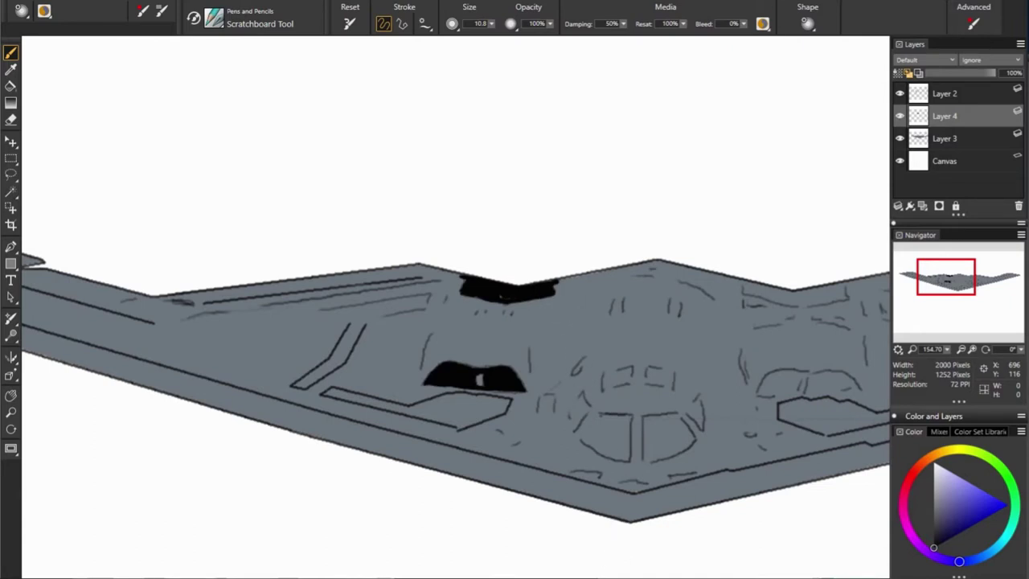
# Sample a dark blue and shade inside the top-edge slot
pyautogui.keyDown('alt'); pyautogui.click(589, 273); pyautogui.keyUp('alt')
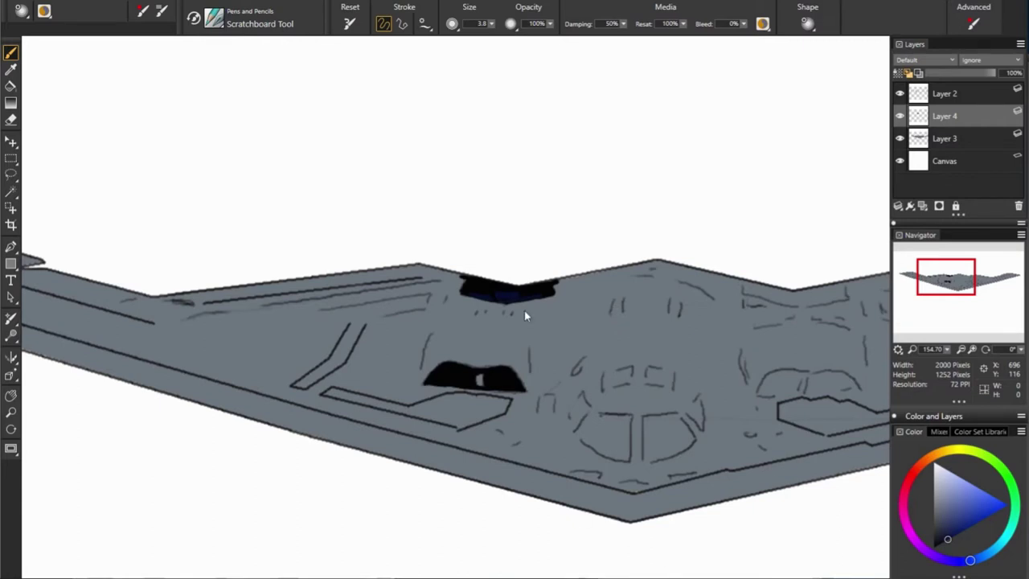
pyautogui.press('e')
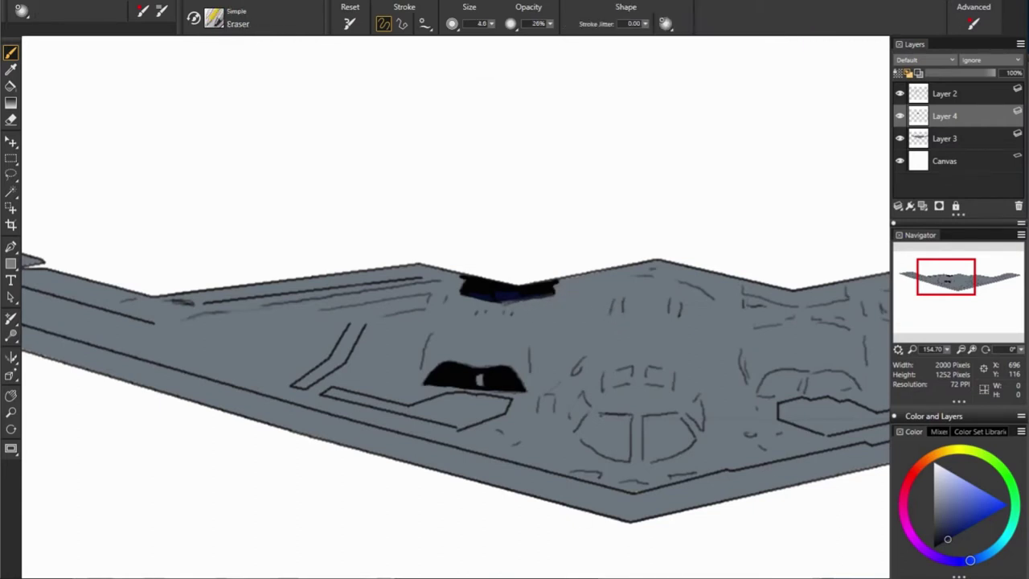
pyautogui.press('0')
pyautogui.press('b')
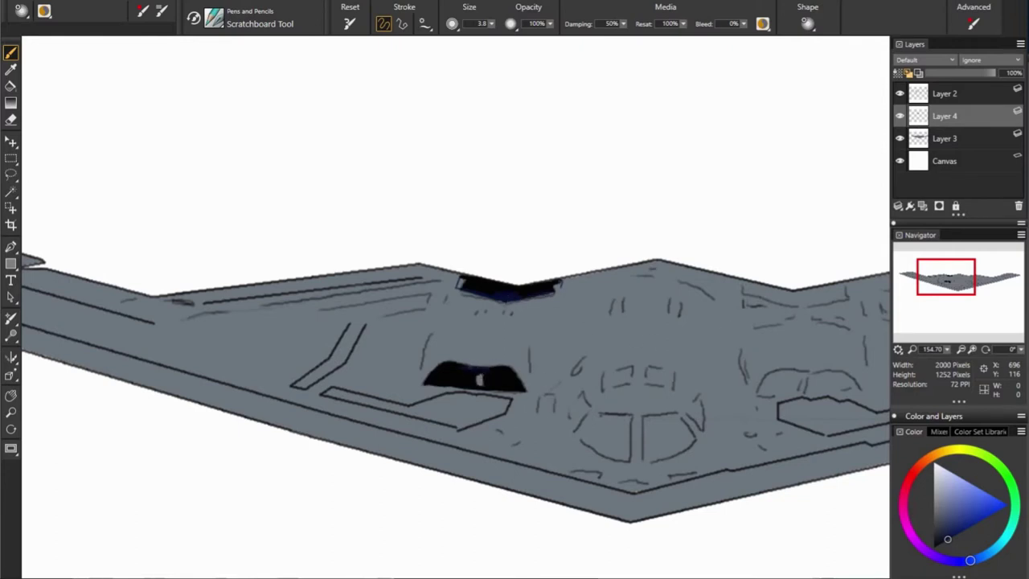
pyautogui.keyDown('alt'); pyautogui.click(472, 374); pyautogui.keyUp('alt')
pyautogui.moveTo(472, 362); pyautogui.dragTo(505, 366)
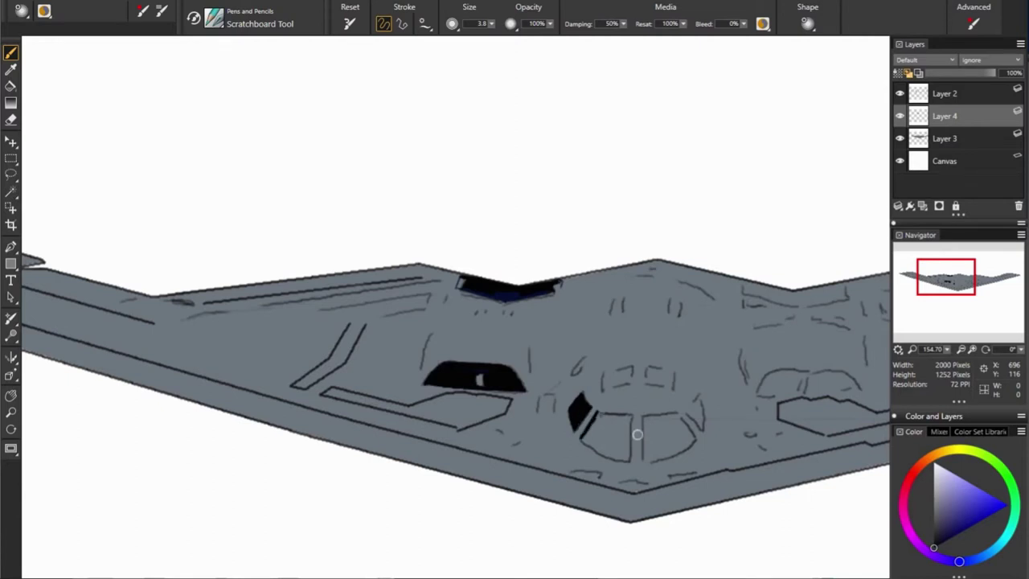
# Ink the cockpit window dividers and fill the left pane black, then show Layer 2 again
pyautogui.moveTo(628, 417); pyautogui.dragTo(627, 459)
pyautogui.moveTo(645, 417); pyautogui.dragTo(644, 459)
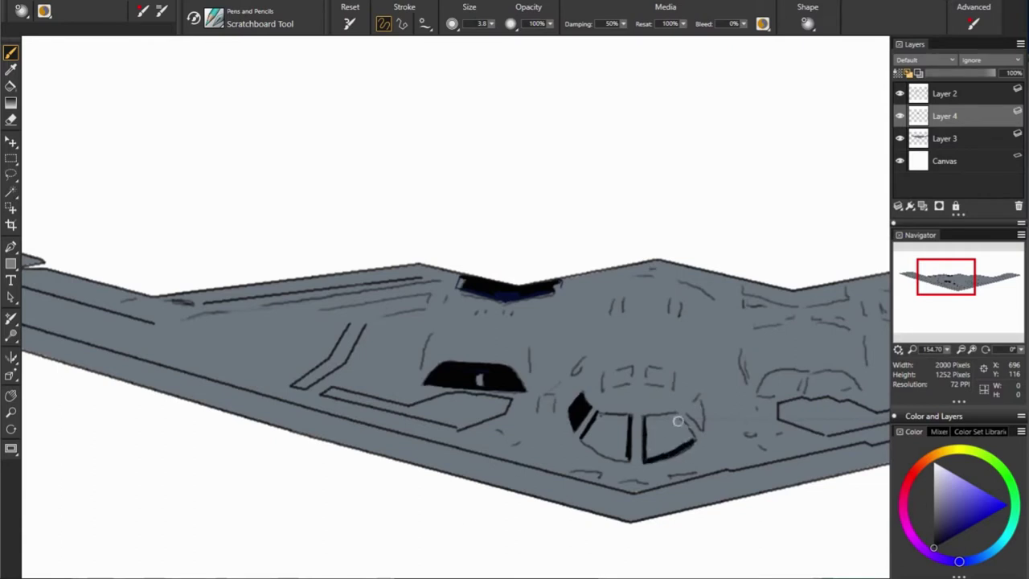
pyautogui.moveTo(685, 421)
pyautogui.mouseDown()
pyautogui.moveTo(687, 440)
pyautogui.moveTo(642, 419)
pyautogui.moveTo(650, 450)
pyautogui.mouseUp()
pyautogui.moveTo(581, 439); pyautogui.dragTo(627, 458)
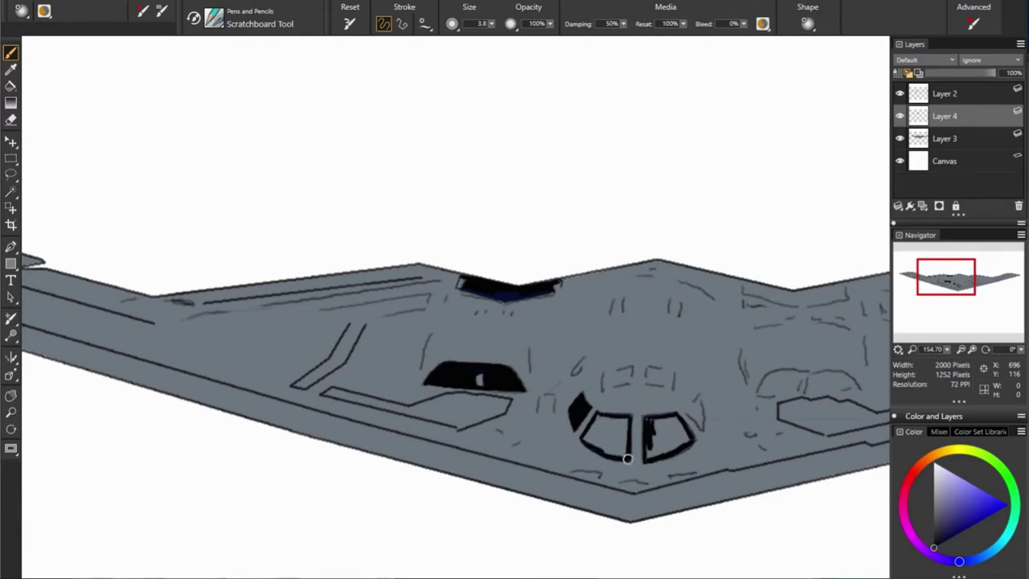
pyautogui.moveTo(609, 423)
pyautogui.mouseDown()
pyautogui.moveTo(583, 441)
pyautogui.moveTo(615, 452)
pyautogui.moveTo(623, 447)
pyautogui.moveTo(605, 420)
pyautogui.moveTo(661, 418)
pyautogui.mouseUp()
pyautogui.press('e')
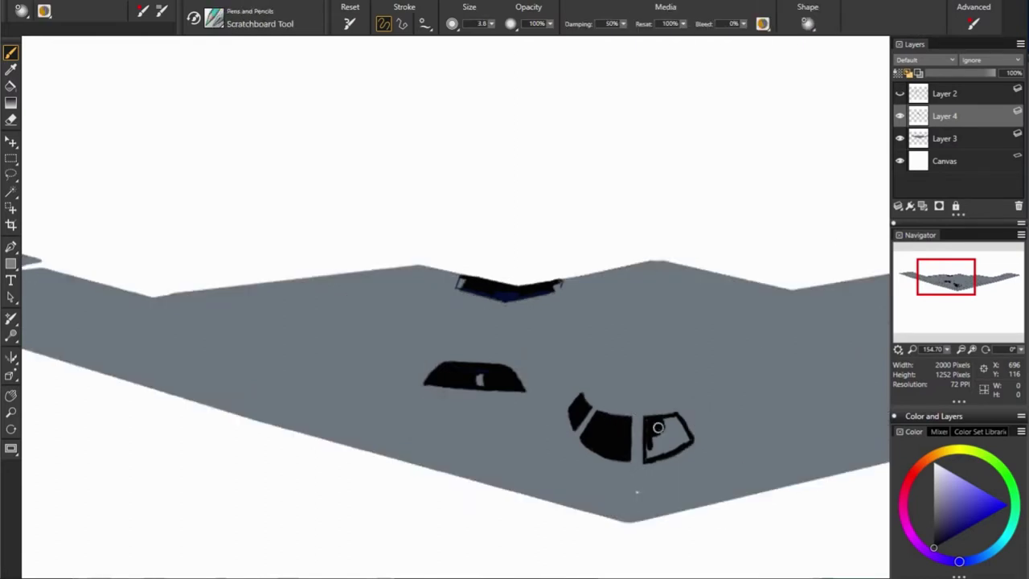
pyautogui.press('e')
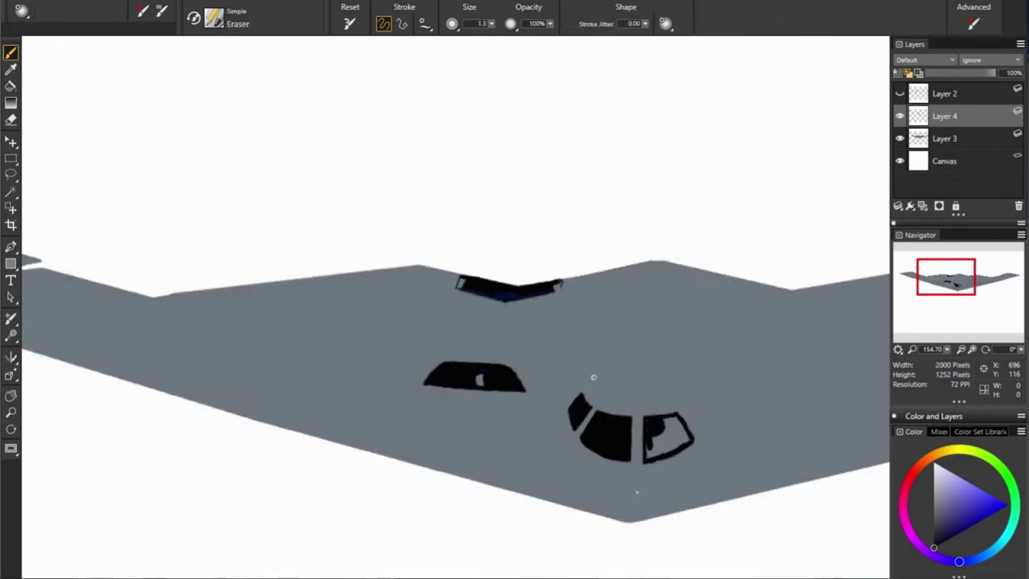
pyautogui.press('b')
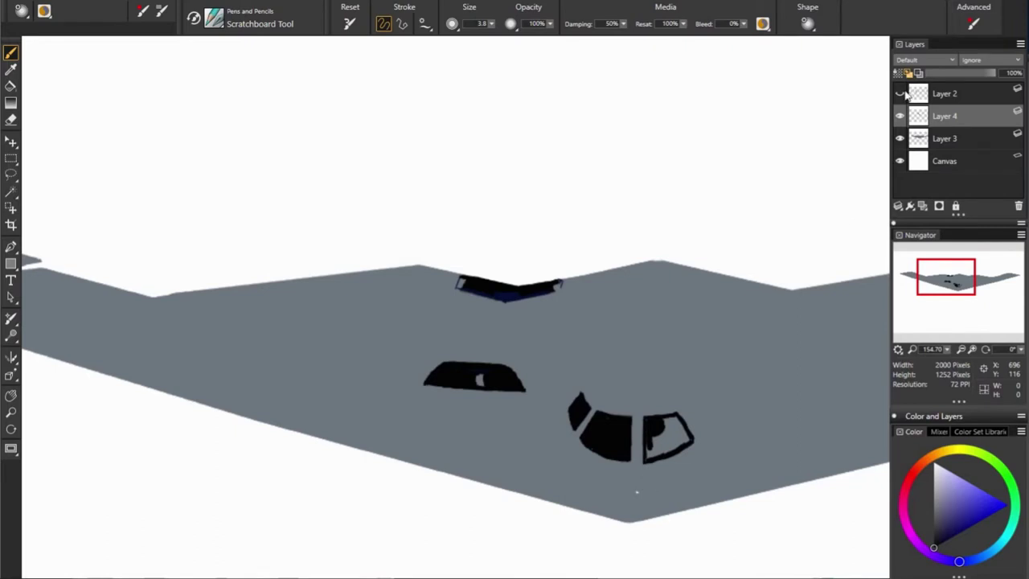
pyautogui.click(900, 94)
# Fill the right cockpit window and small side window black, tidying edges with the eraser
pyautogui.moveTo(651, 451)
pyautogui.mouseDown()
pyautogui.moveTo(688, 442)
pyautogui.moveTo(668, 418)
pyautogui.moveTo(672, 442)
pyautogui.moveTo(688, 412)
pyautogui.moveTo(701, 417)
pyautogui.mouseUp()
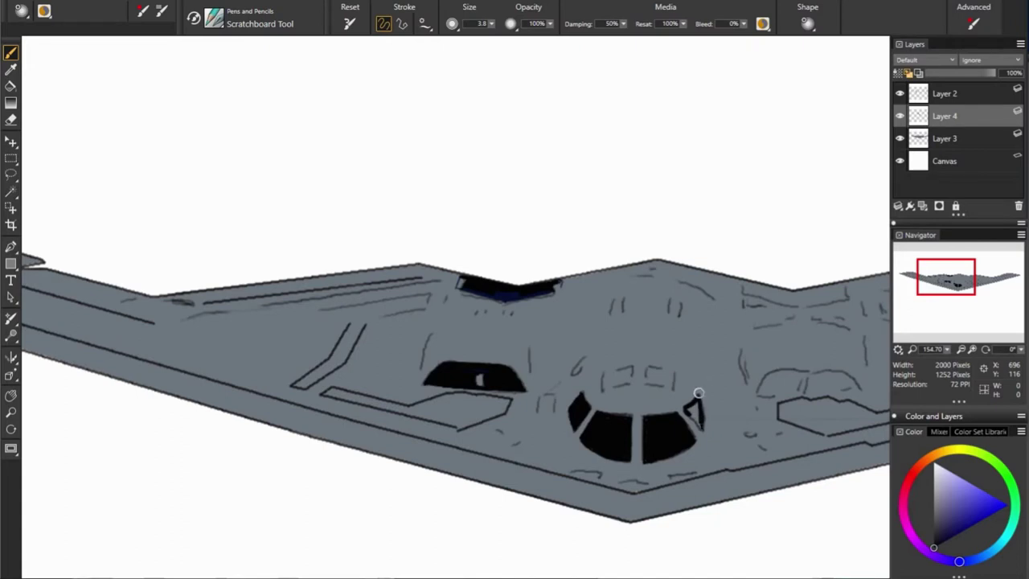
pyautogui.moveTo(701, 425)
pyautogui.mouseDown()
pyautogui.moveTo(693, 405)
pyautogui.moveTo(701, 422)
pyautogui.mouseUp()
pyautogui.press('e')
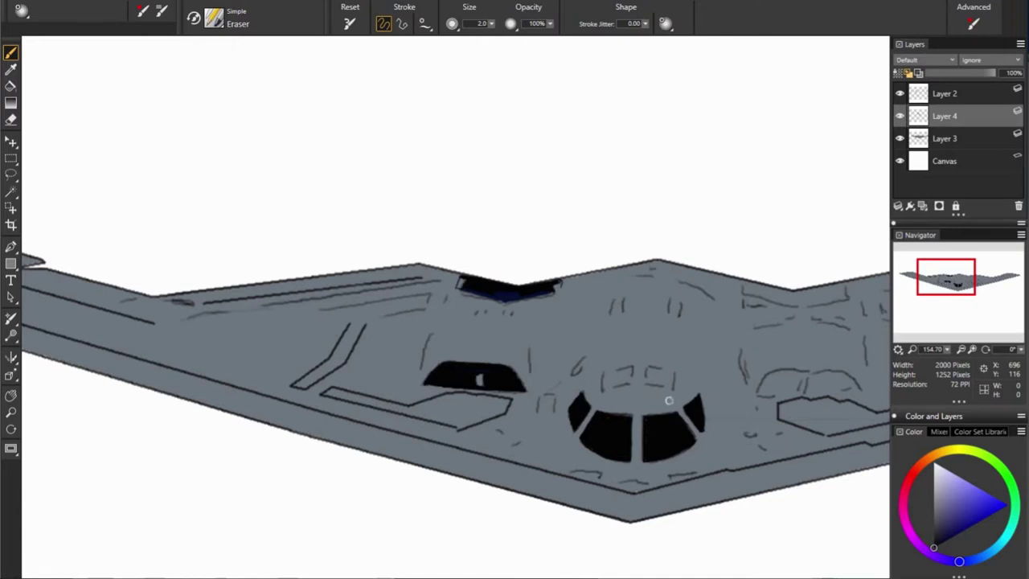
pyautogui.moveTo(689, 406); pyautogui.dragTo(682, 412)
pyautogui.click(899, 93)
pyautogui.click(900, 94)
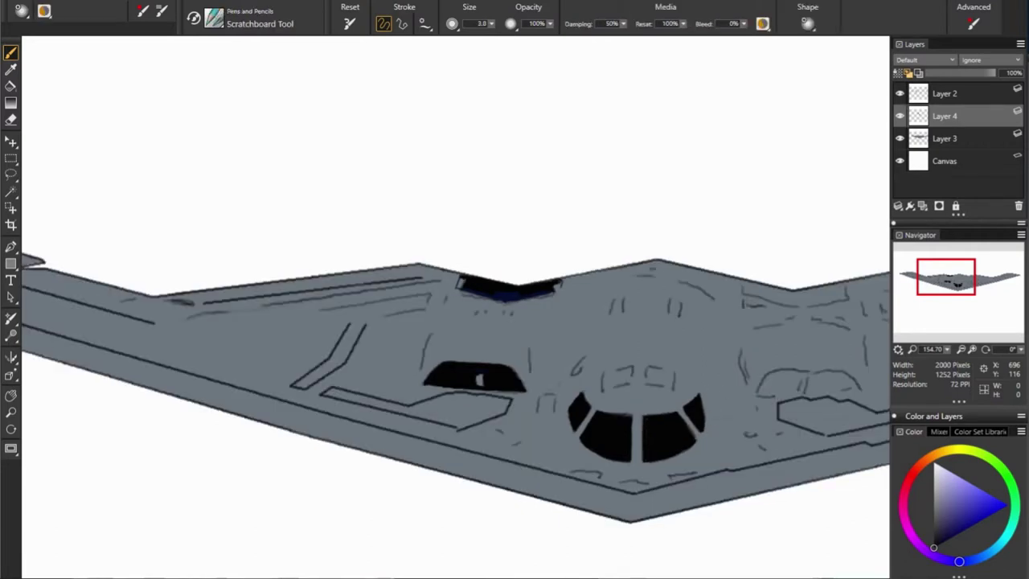
pyautogui.moveTo(944, 283); pyautogui.dragTo(956, 284)
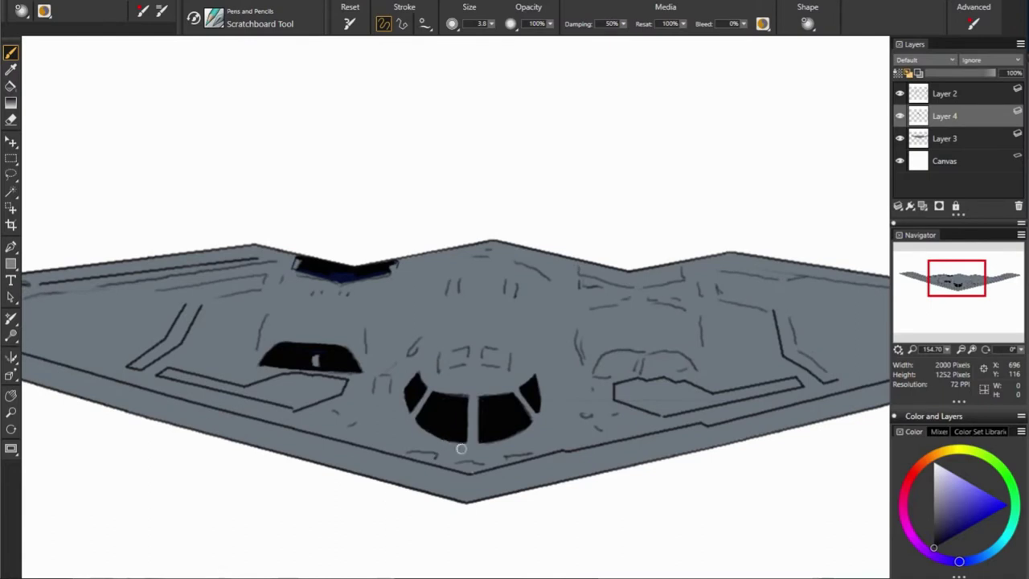
# Ink the right engine intake solid black with near-black and dab a small dark dot on the hull
pyautogui.keyDown('alt'); pyautogui.click(838, 262); pyautogui.keyUp('alt')
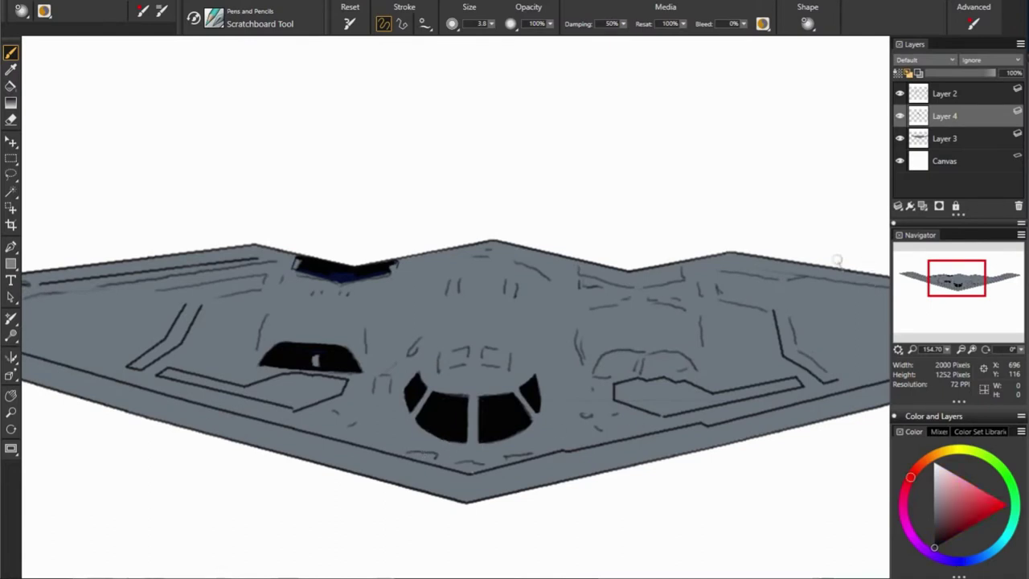
pyautogui.moveTo(276, 363); pyautogui.dragTo(260, 367)
pyautogui.moveTo(614, 354)
pyautogui.mouseDown()
pyautogui.moveTo(602, 374)
pyautogui.moveTo(647, 376)
pyautogui.mouseUp()
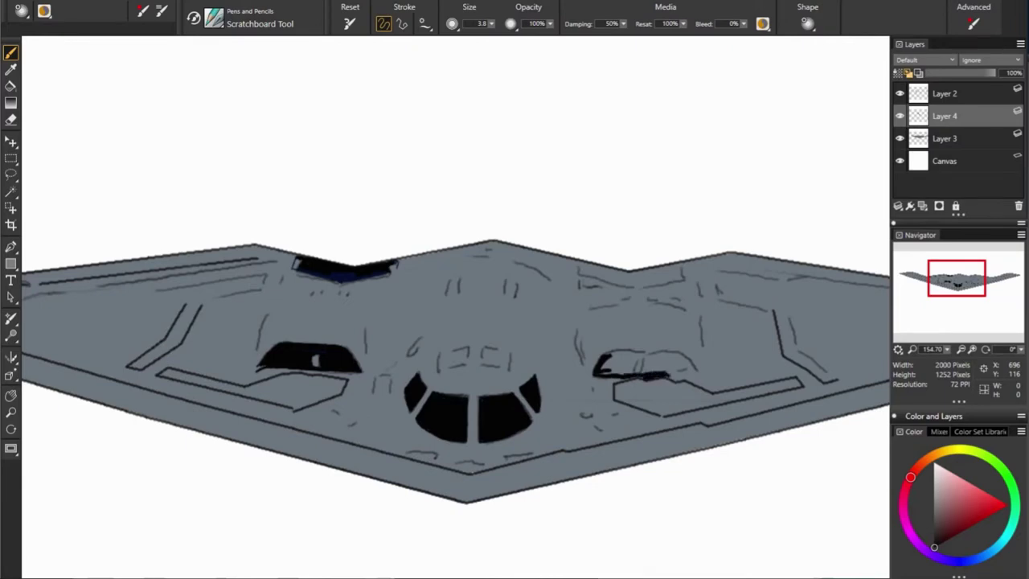
pyautogui.moveTo(669, 374); pyautogui.dragTo(693, 373)
pyautogui.moveTo(618, 367)
pyautogui.mouseDown()
pyautogui.moveTo(633, 354)
pyautogui.moveTo(619, 357)
pyautogui.mouseUp()
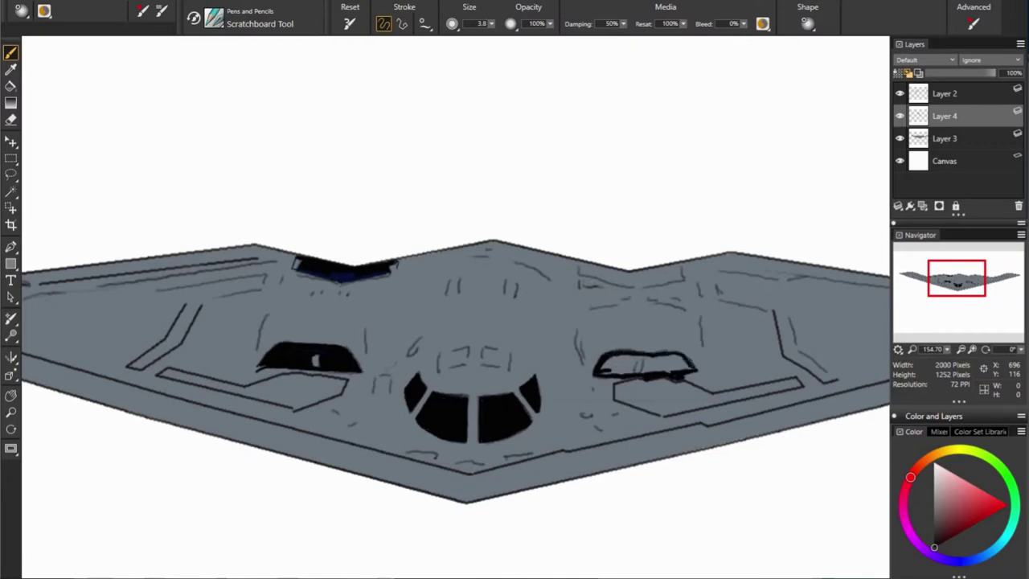
pyautogui.moveTo(670, 356); pyautogui.dragTo(680, 376)
pyautogui.moveTo(489, 23); pyautogui.dragTo(466, 66)
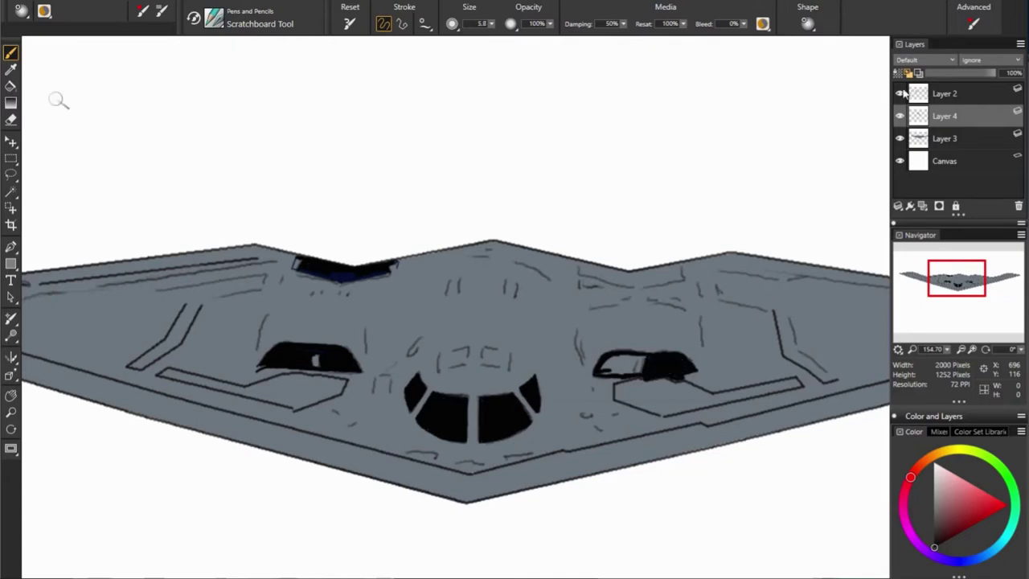
pyautogui.moveTo(674, 354)
pyautogui.mouseDown()
pyautogui.moveTo(626, 367)
pyautogui.moveTo(636, 360)
pyautogui.mouseUp()
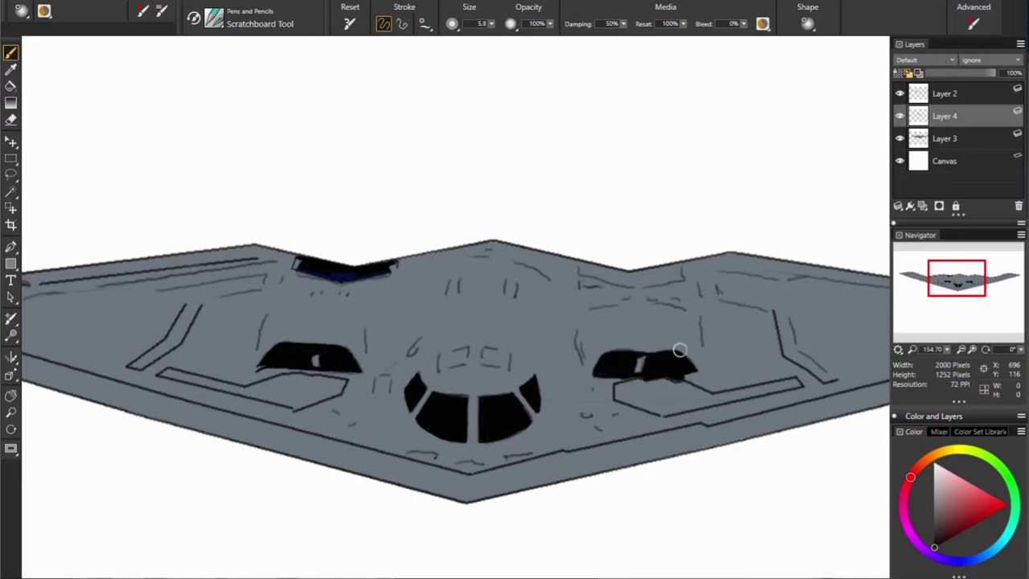
pyautogui.click(585, 414)
pyautogui.keyDown('alt'); pyautogui.click(435, 461); pyautogui.keyUp('alt')
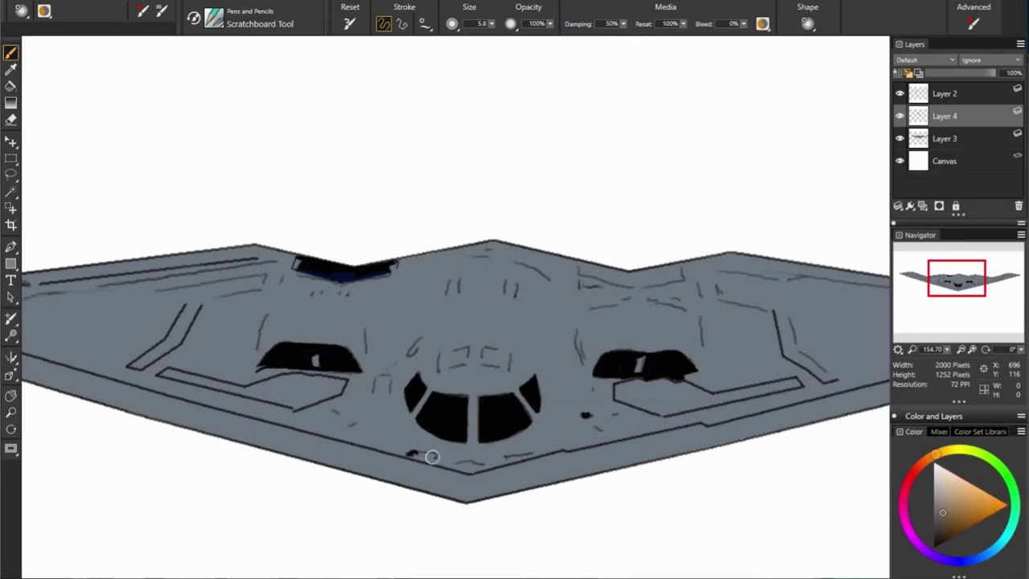
# Choose a near-white colour and scratch light highlights on the hull below the cockpit
pyautogui.keyDown('alt'); pyautogui.click(721, 469); pyautogui.keyUp('alt')
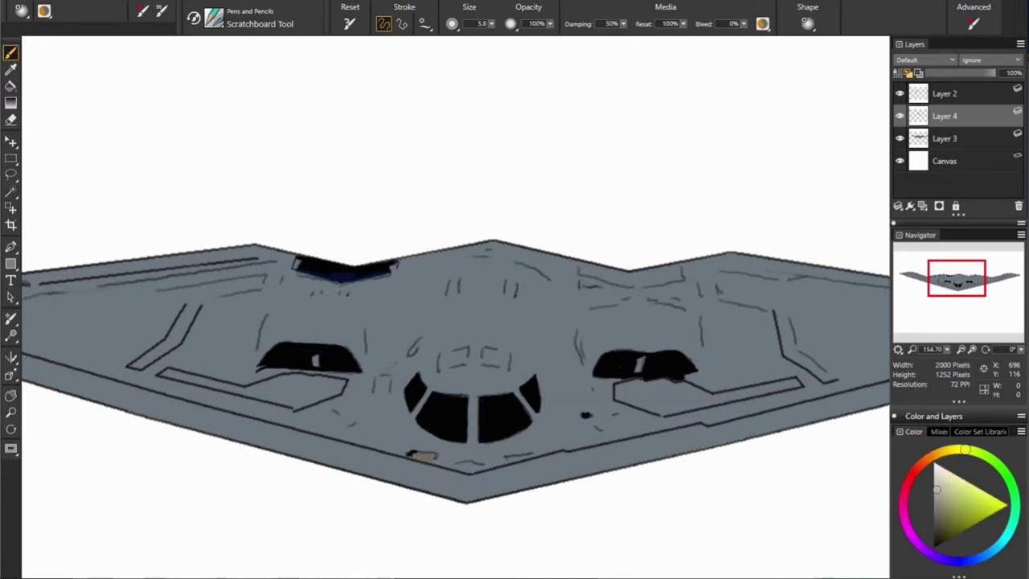
pyautogui.moveTo(471, 466)
pyautogui.mouseDown()
pyautogui.moveTo(453, 465)
pyautogui.moveTo(486, 468)
pyautogui.mouseUp()
pyautogui.press('n')
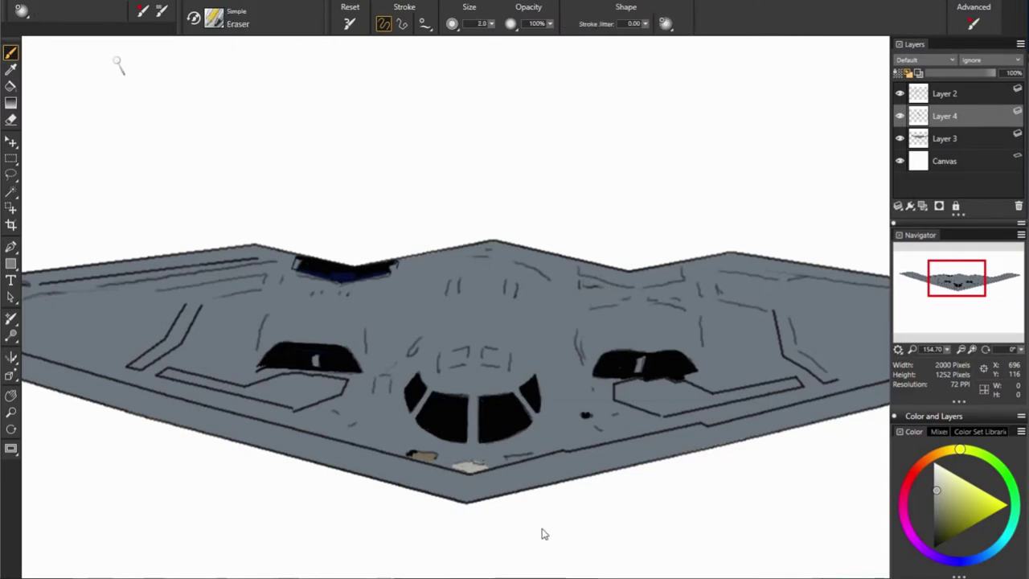
pyautogui.press('n')
pyautogui.moveTo(519, 455)
pyautogui.mouseDown()
pyautogui.moveTo(541, 448)
pyautogui.moveTo(505, 456)
pyautogui.mouseUp()
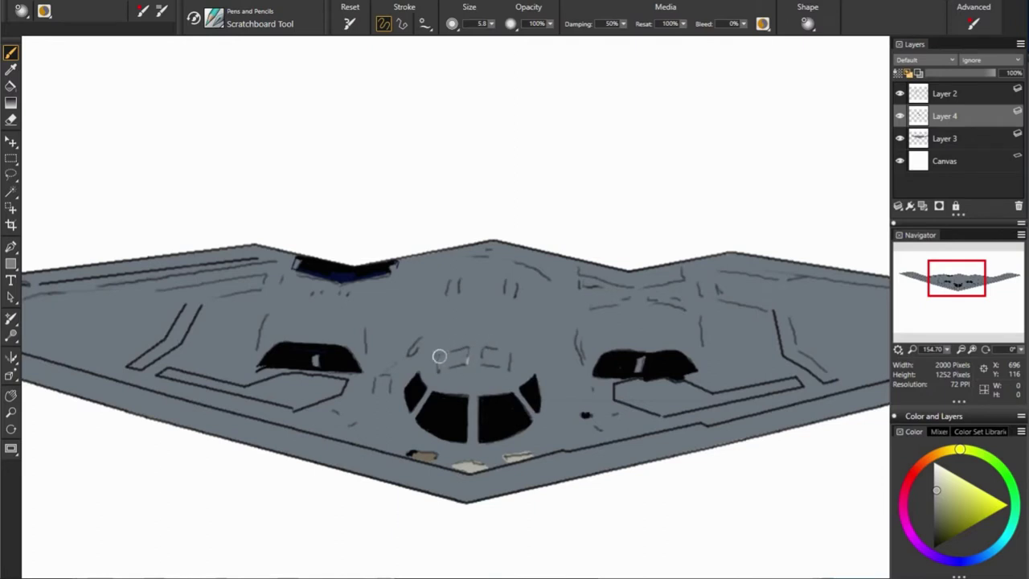
# Scratch light marks above and left of the cockpit, on the upper body and the left wing
pyautogui.moveTo(439, 360)
pyautogui.mouseDown()
pyautogui.moveTo(470, 350)
pyautogui.moveTo(459, 365)
pyautogui.mouseUp()
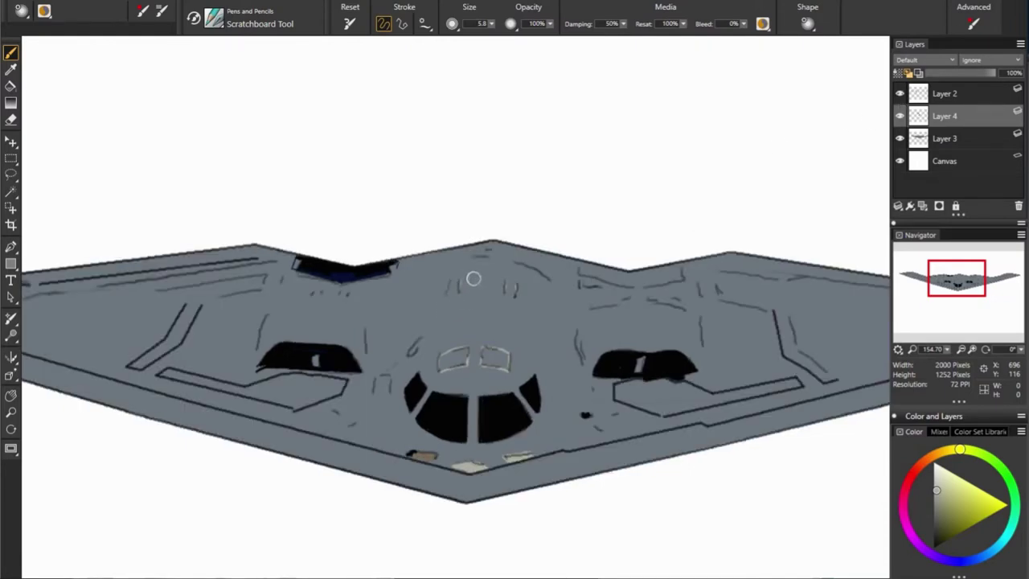
pyautogui.moveTo(447, 279)
pyautogui.mouseDown()
pyautogui.moveTo(458, 294)
pyautogui.moveTo(517, 295)
pyautogui.moveTo(552, 279)
pyautogui.mouseUp()
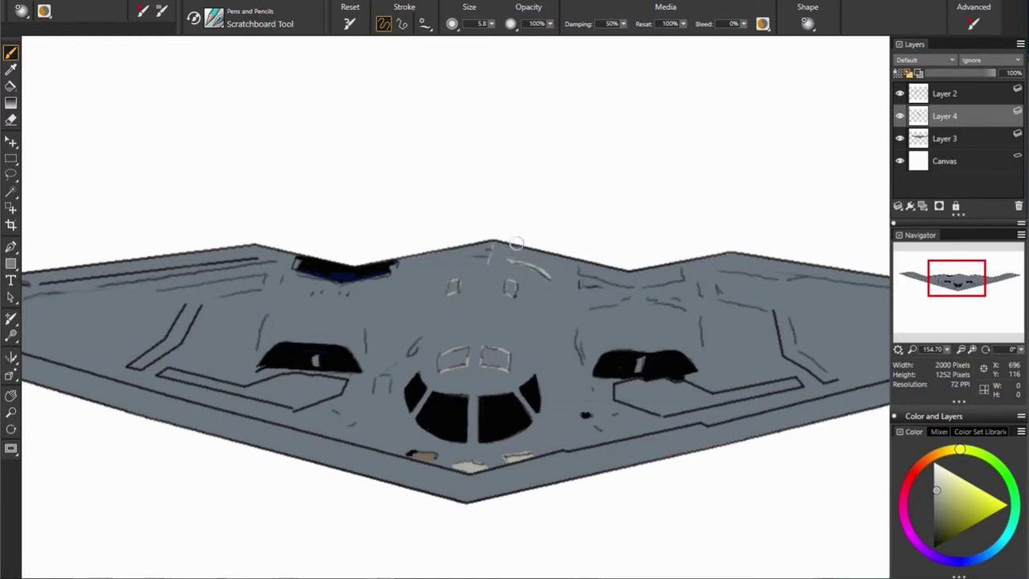
pyautogui.moveTo(484, 254); pyautogui.dragTo(473, 255)
pyautogui.moveTo(203, 299); pyautogui.dragTo(231, 294)
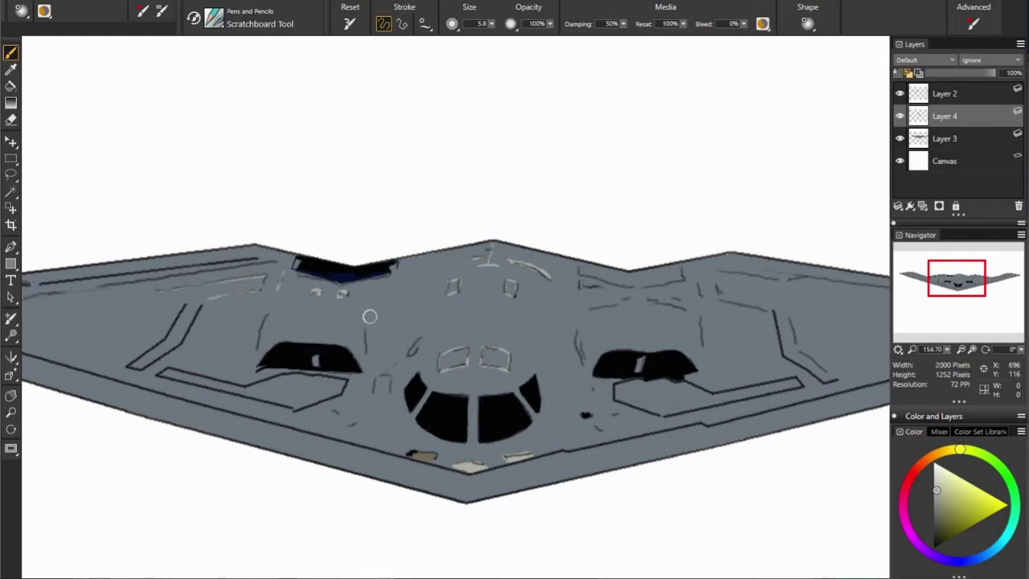
pyautogui.moveTo(418, 344); pyautogui.dragTo(411, 354)
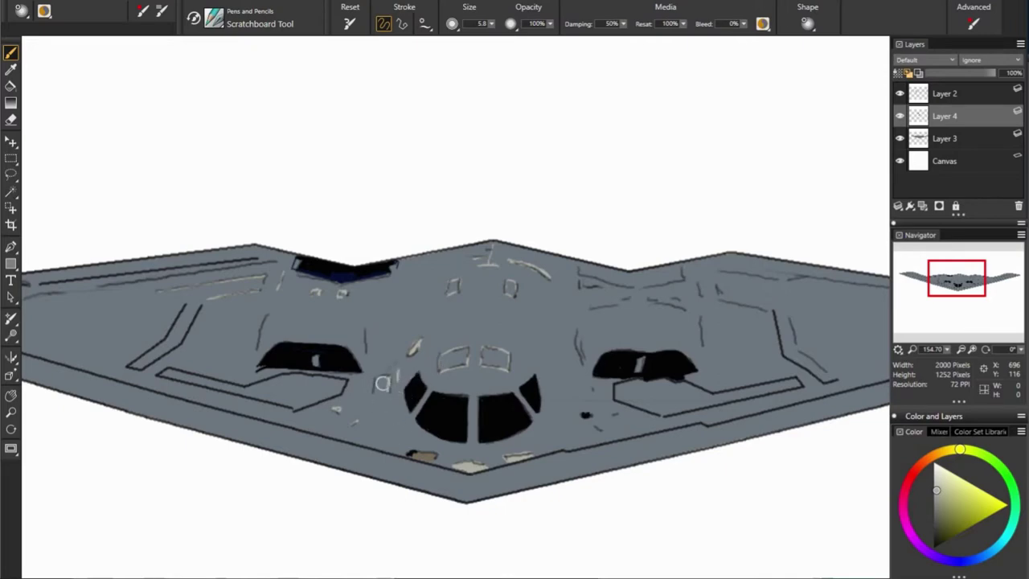
pyautogui.moveTo(387, 377)
pyautogui.mouseDown()
pyautogui.moveTo(374, 381)
pyautogui.moveTo(376, 372)
pyautogui.mouseUp()
# Scratch light highlights along the right wing panel edges, toggling Layer 2 to check
pyautogui.click(899, 93)
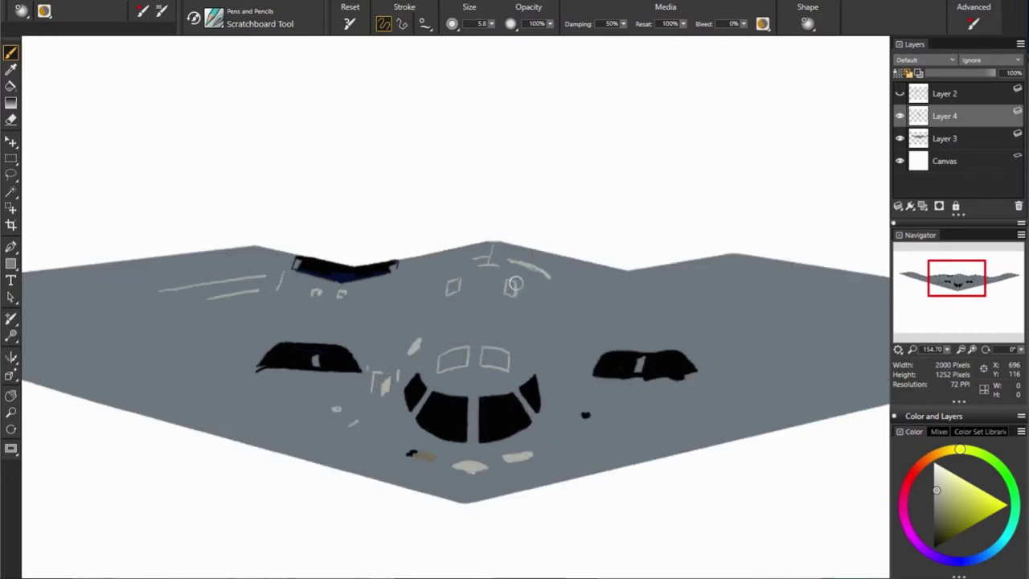
pyautogui.click(899, 93)
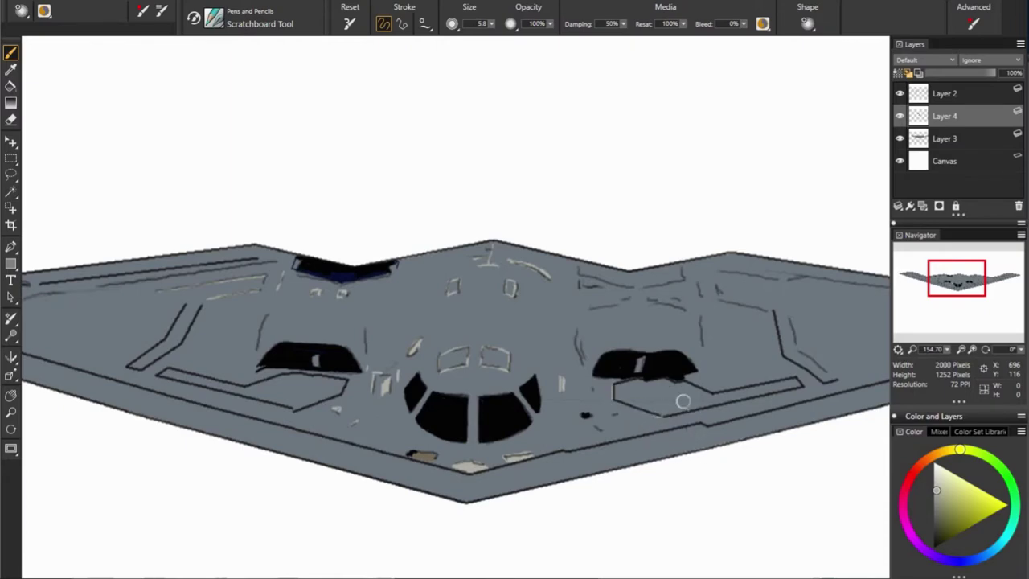
pyautogui.moveTo(661, 416); pyautogui.dragTo(756, 392)
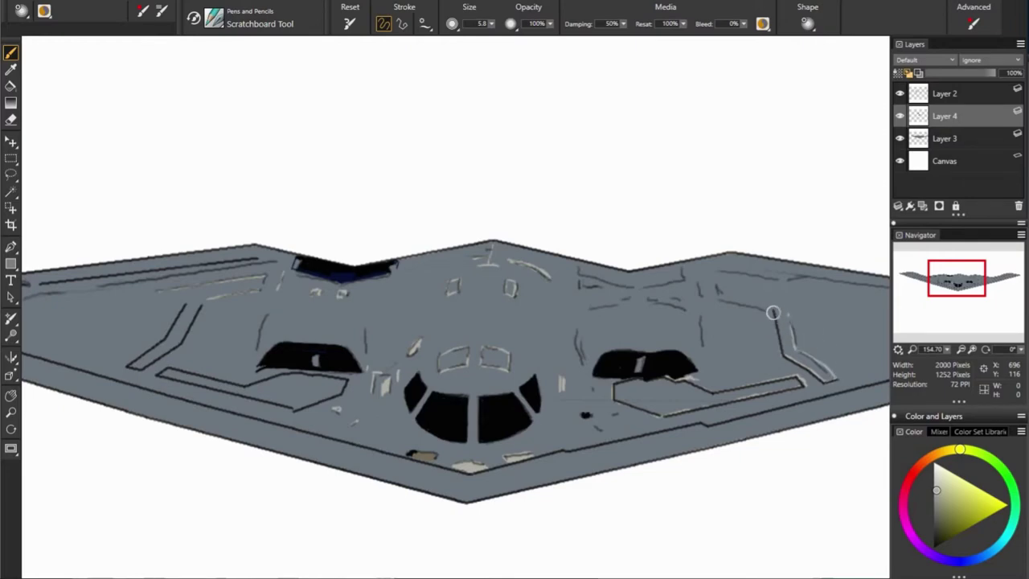
pyautogui.moveTo(773, 312); pyautogui.dragTo(718, 295)
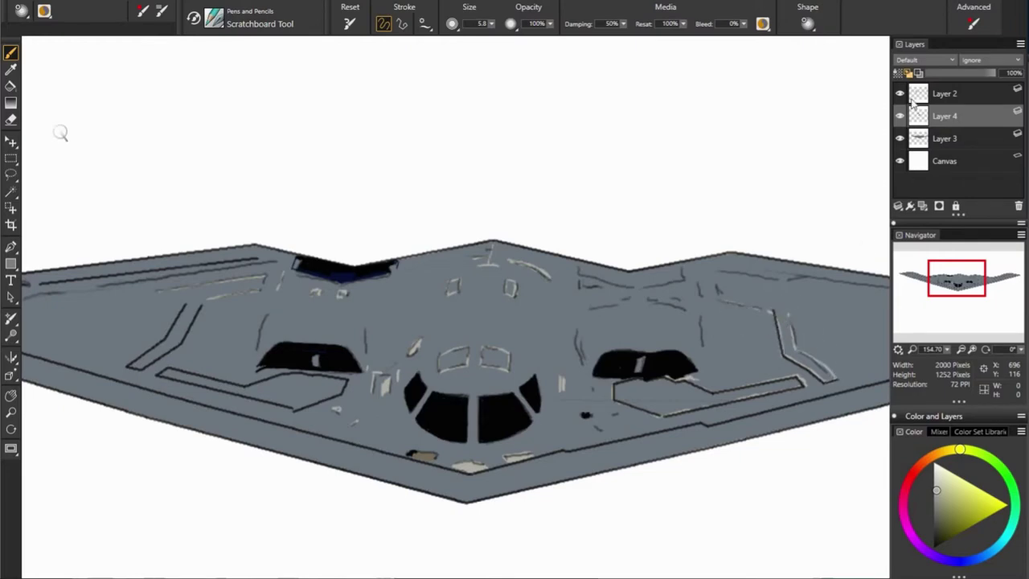
# Add a thin vertical highlight on the fuselage, then sample the dark grey-blue from the plane
pyautogui.click(901, 93)
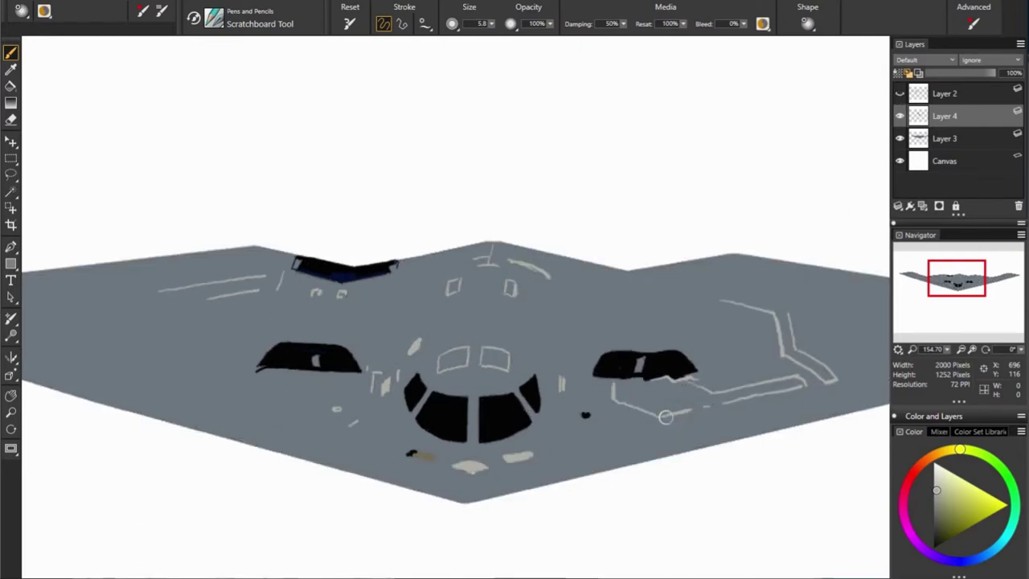
pyautogui.click(900, 93)
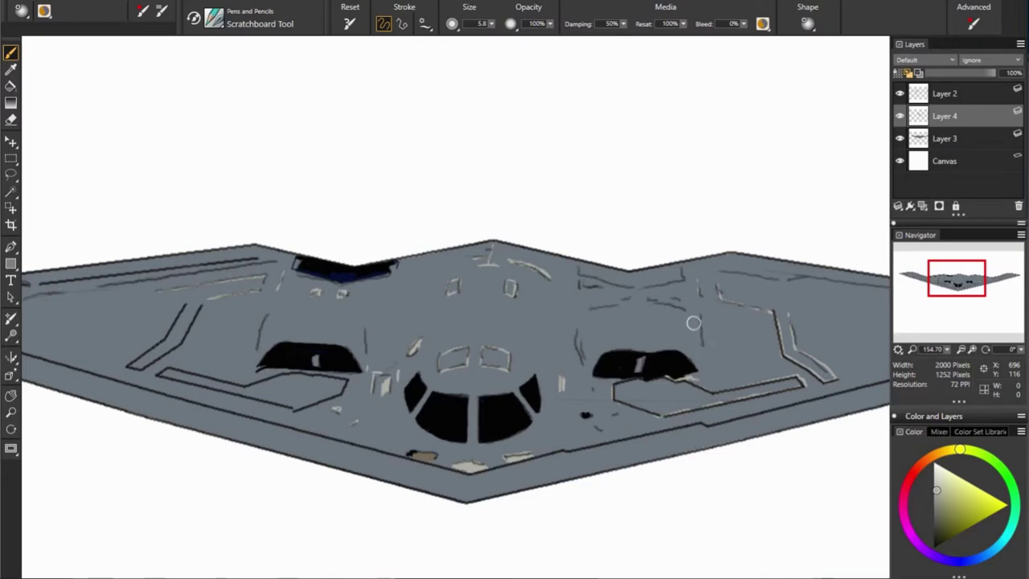
pyautogui.moveTo(694, 304); pyautogui.dragTo(695, 358)
pyautogui.moveTo(694, 317); pyautogui.dragTo(691, 358)
pyautogui.moveTo(695, 320); pyautogui.dragTo(697, 354)
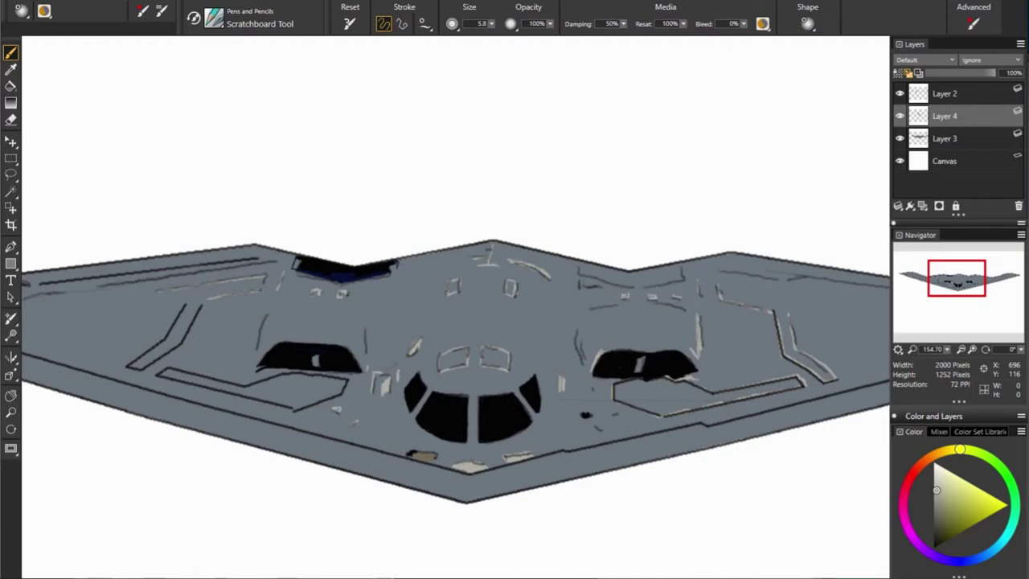
pyautogui.keyDown('alt'); pyautogui.click(591, 262); pyautogui.keyUp('alt')
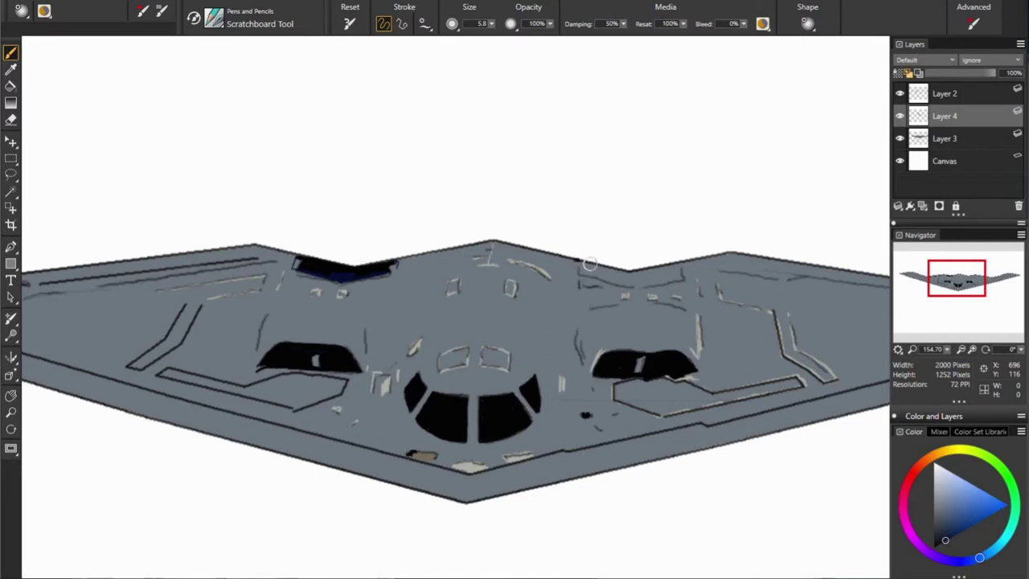
# Paint the dark grey-blue right-hand intake on the bomber's upper edge
pyautogui.moveTo(576, 259); pyautogui.dragTo(581, 274)
pyautogui.moveTo(582, 270)
pyautogui.mouseDown()
pyautogui.moveTo(627, 283)
pyautogui.moveTo(684, 266)
pyautogui.moveTo(643, 280)
pyautogui.mouseUp()
pyautogui.moveTo(585, 267); pyautogui.dragTo(631, 283)
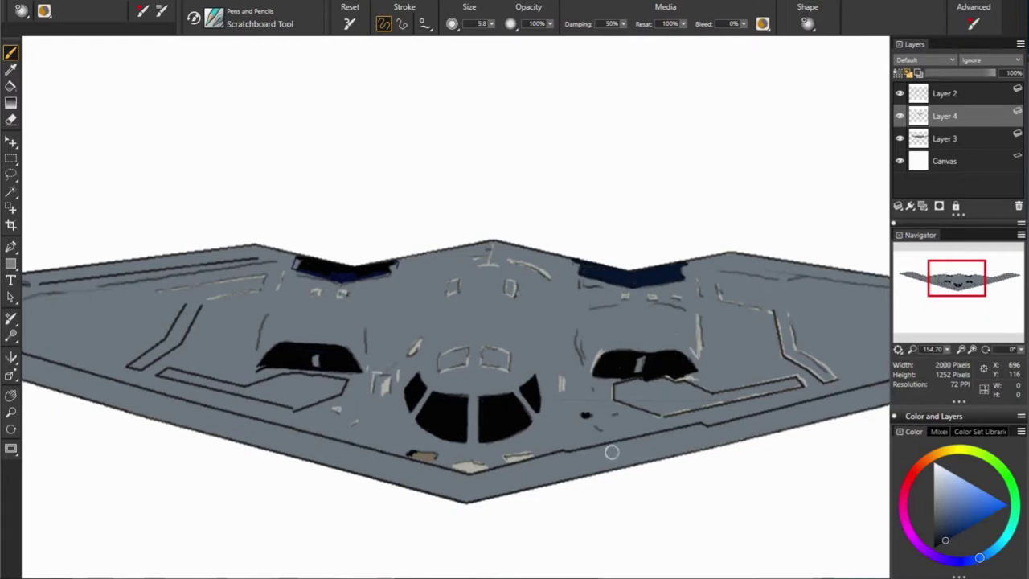
# Choose a light warm beige and scratch highlights just below the right intake
pyautogui.click(937, 506)
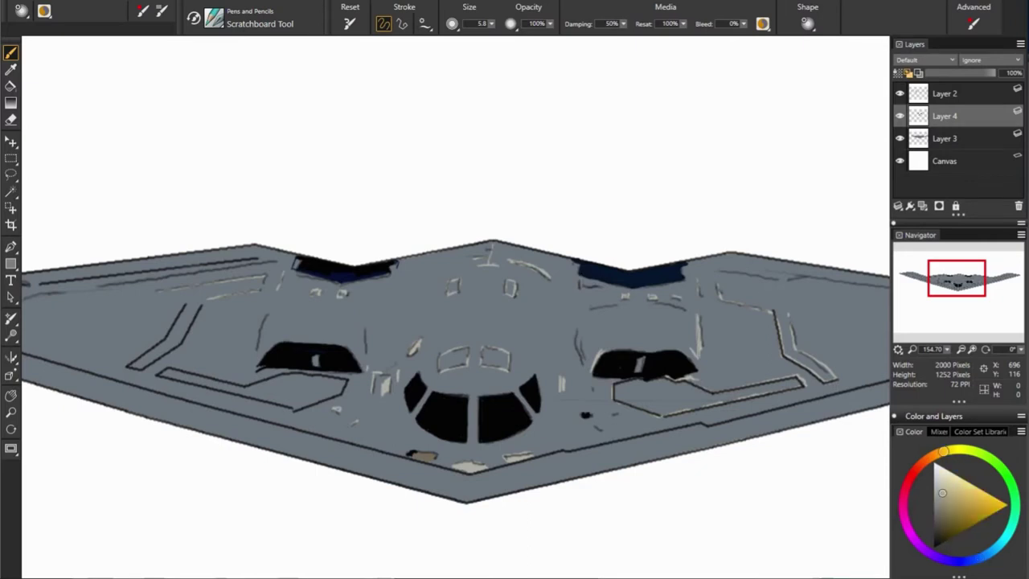
pyautogui.keyDown('alt'); pyautogui.click(780, 416); pyautogui.keyUp('alt')
pyautogui.moveTo(582, 283); pyautogui.dragTo(607, 284)
pyautogui.moveTo(963, 280); pyautogui.dragTo(986, 281)
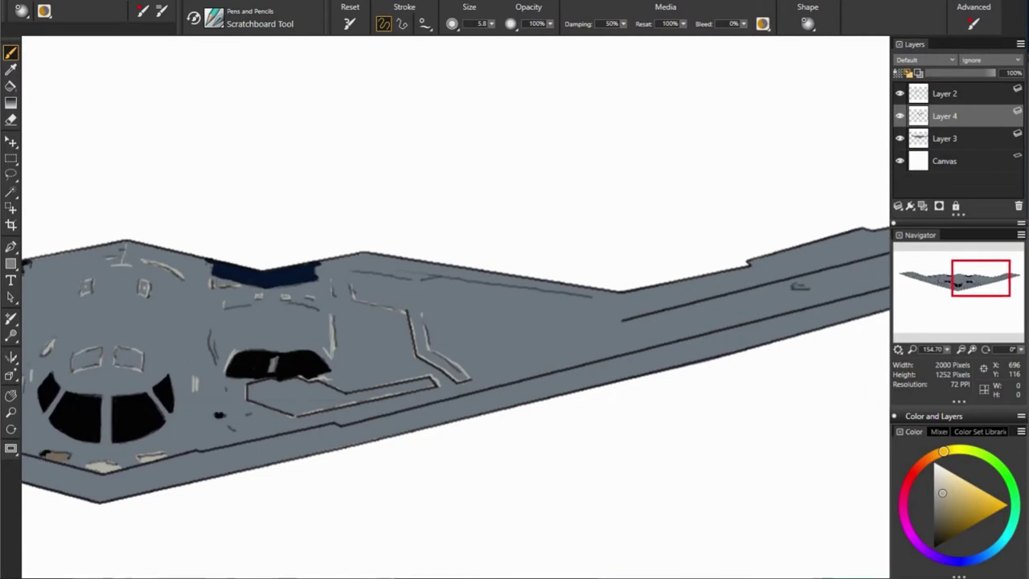
# Zoom out to centre the whole bomber, including the left wing, and select the Flat Color brush
pyautogui.hotkey('ctrl', '-')
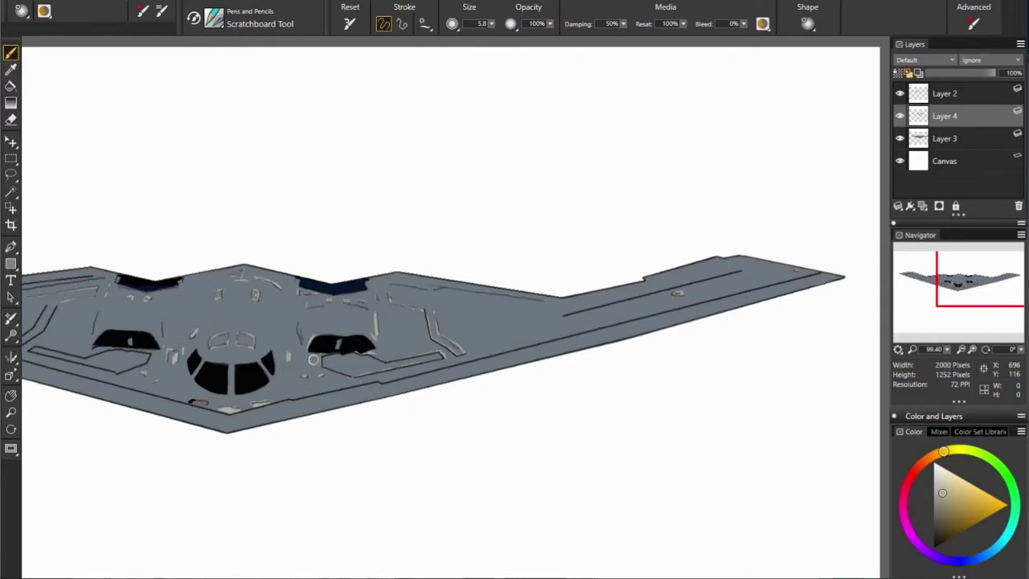
pyautogui.moveTo(968, 276); pyautogui.dragTo(924, 272)
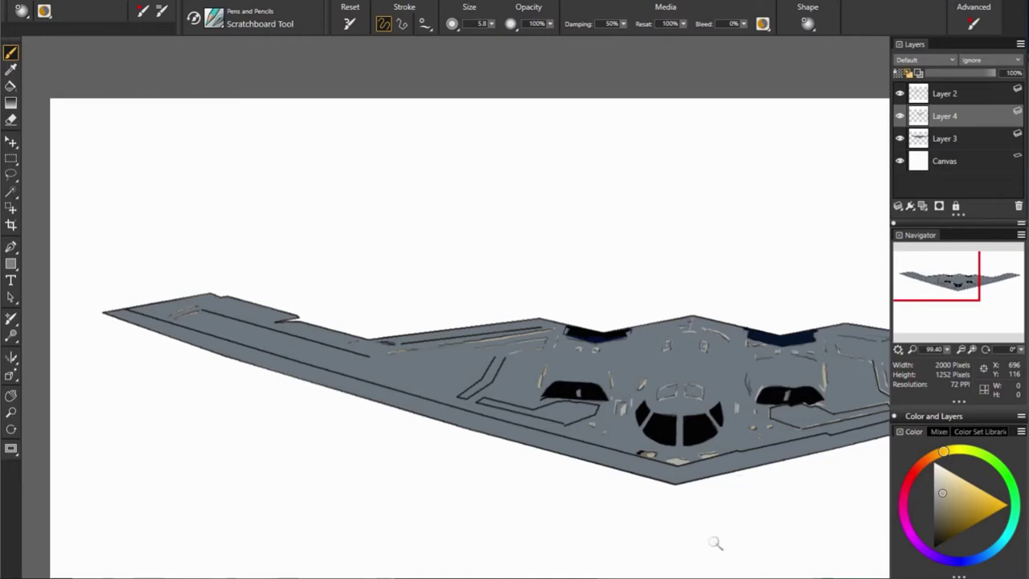
pyautogui.press('b')
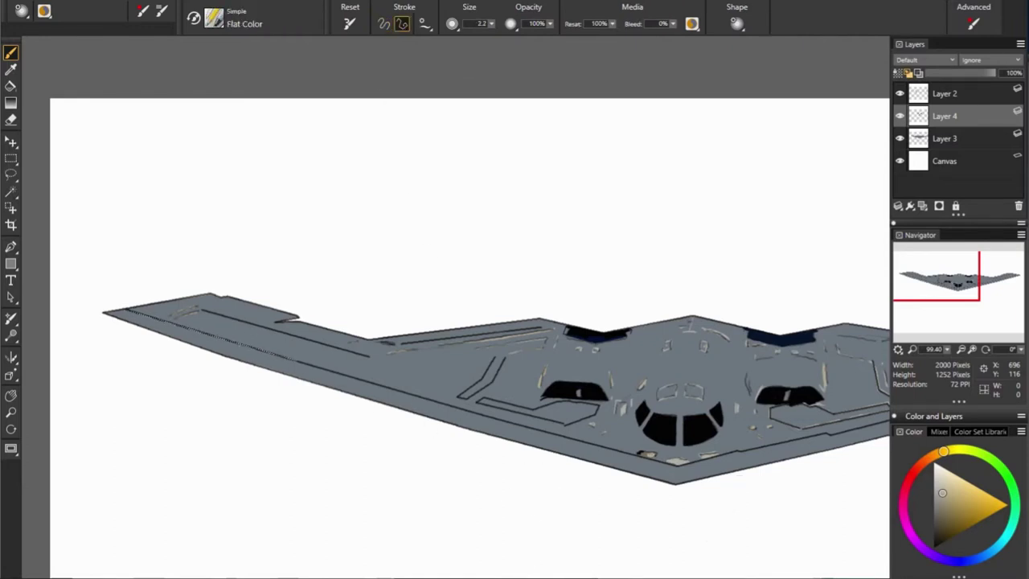
# Draw a highlight along the wing's lower edge, continuing toward the right wing
pyautogui.moveTo(132, 313); pyautogui.dragTo(681, 470)
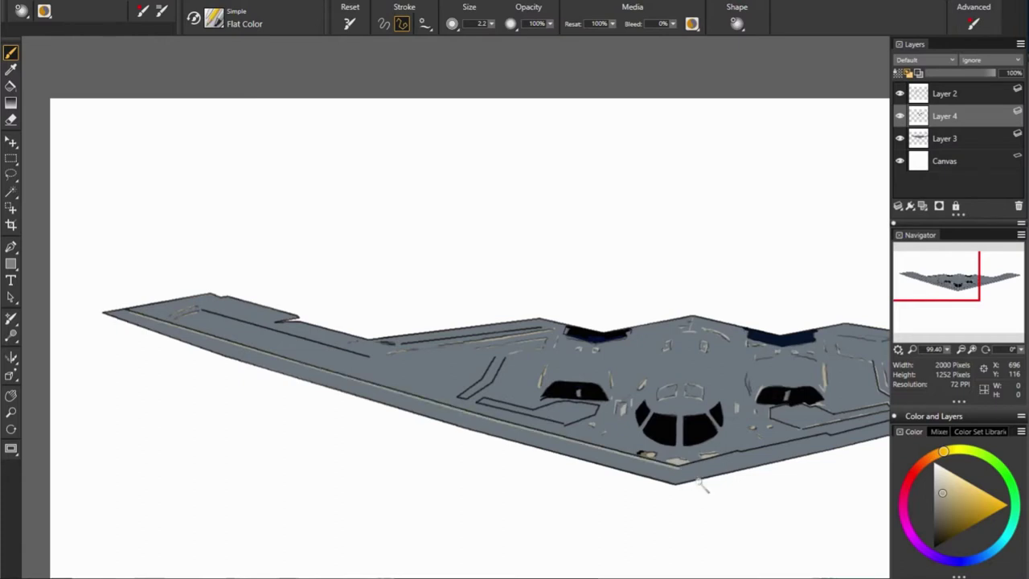
pyautogui.moveTo(957, 290); pyautogui.dragTo(1005, 290)
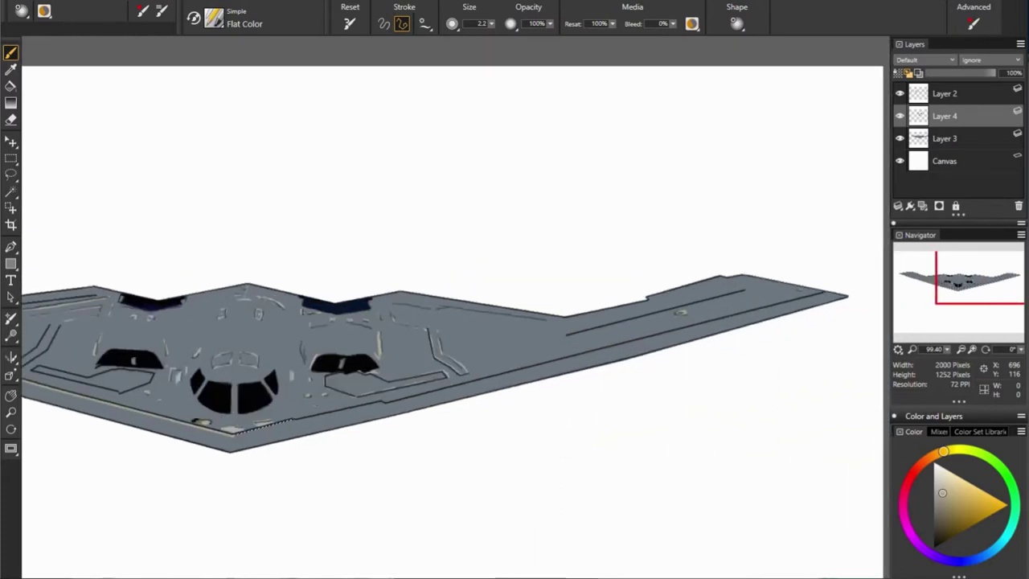
pyautogui.moveTo(294, 419); pyautogui.dragTo(844, 297)
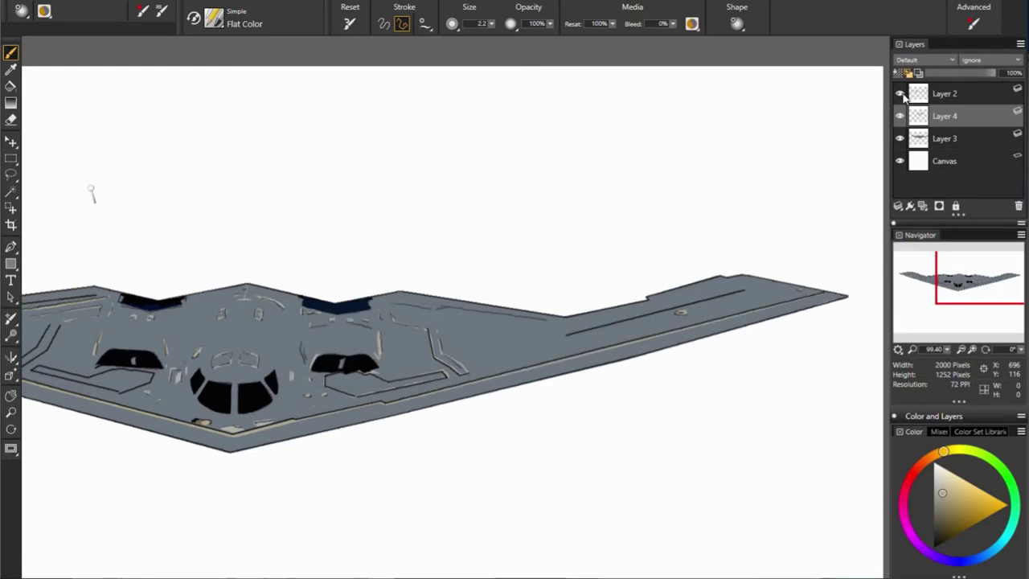
# Compare with the outline layer hidden, sample the grey-blue body colour, and set brush size 2.0
pyautogui.click(901, 93)
pyautogui.click(901, 93)
pyautogui.keyDown('alt'); pyautogui.click(549, 368); pyautogui.keyUp('alt')
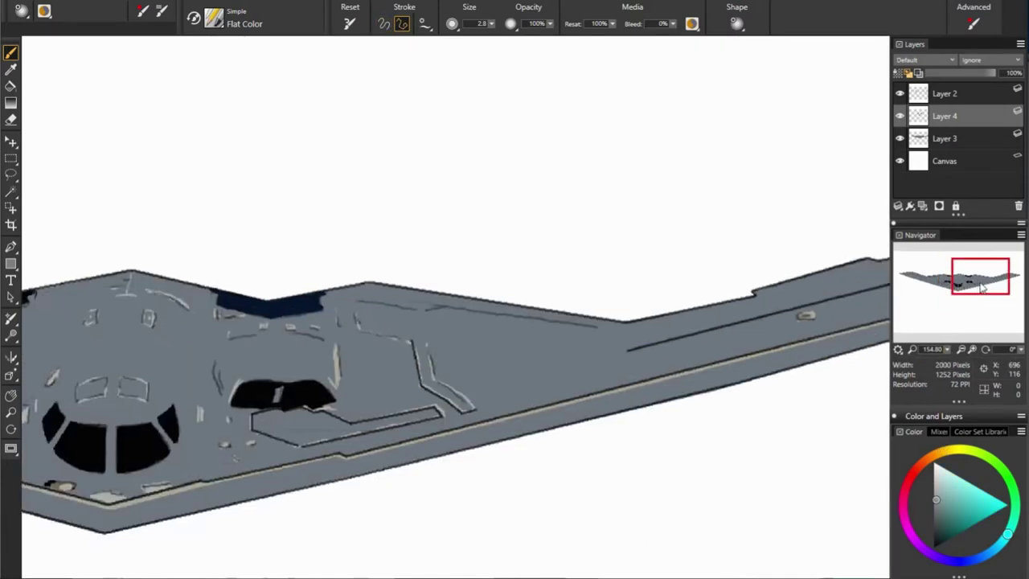
pyautogui.scroll(2, 752, 302)
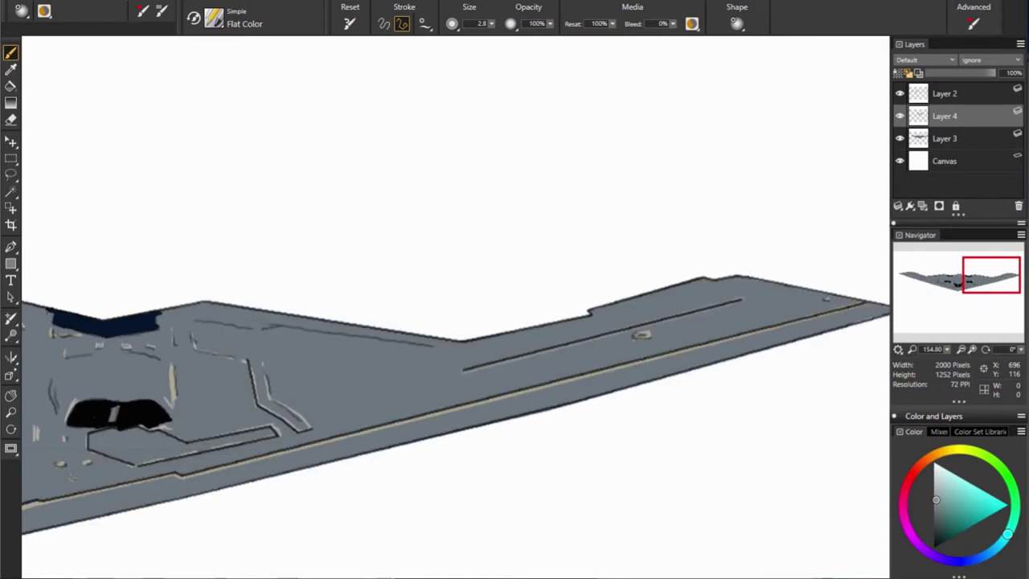
pyautogui.moveTo(990, 278); pyautogui.dragTo(974, 275)
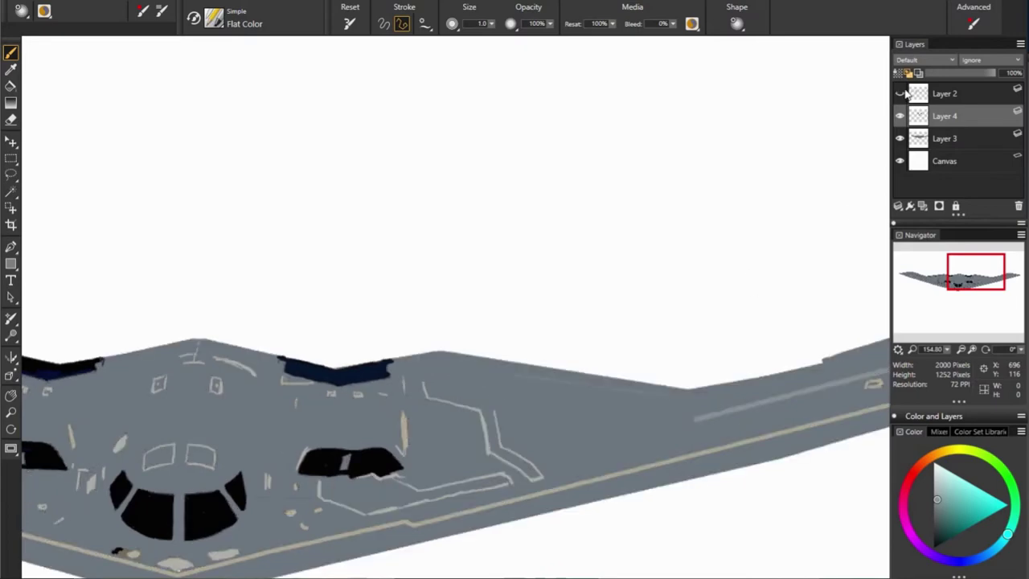
pyautogui.press(']')
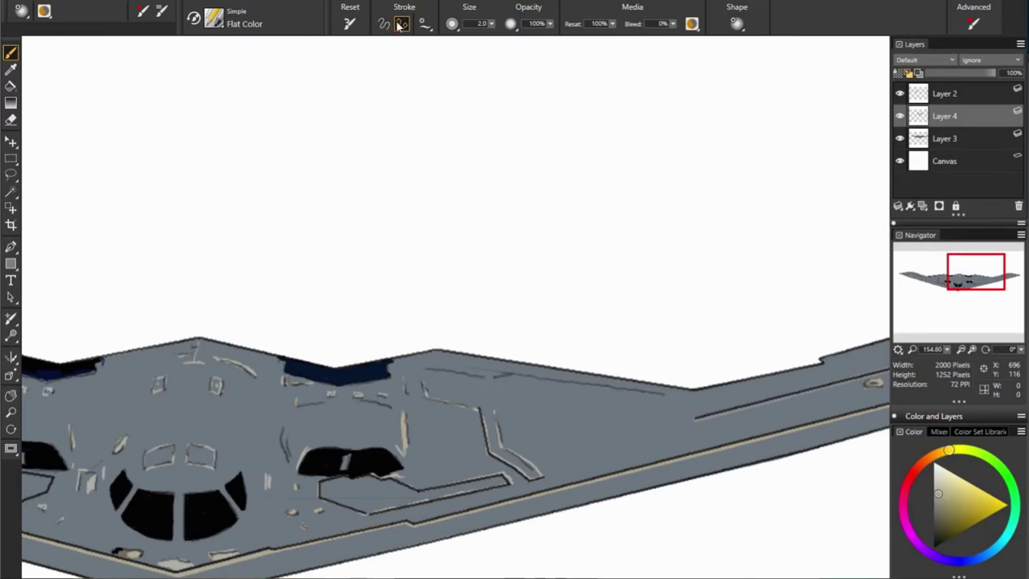
# On Layer 2, draw a straight light line along the wing edge at size 2.0
pyautogui.click(905, 95)
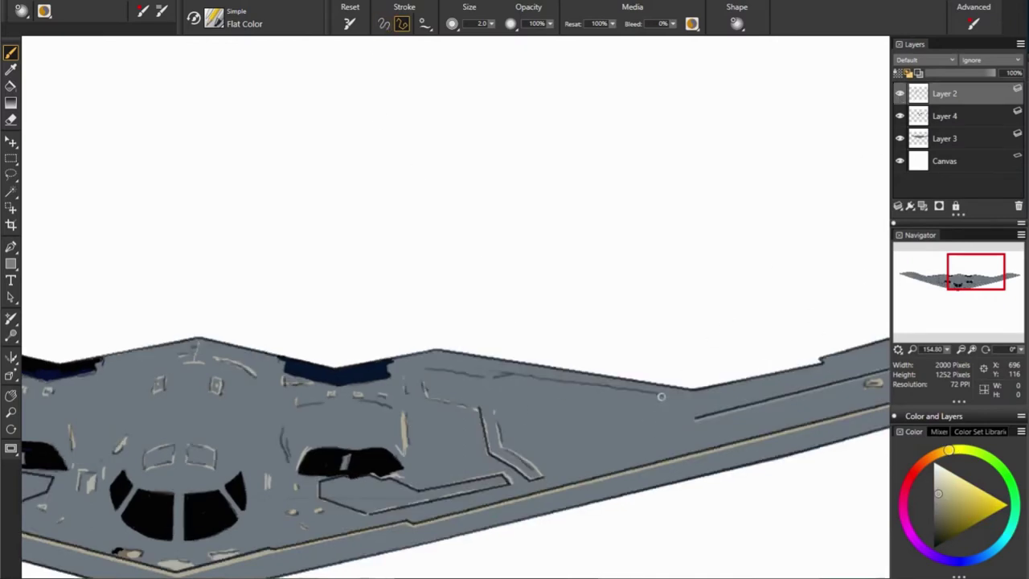
pyautogui.keyDown('shift'); pyautogui.click(510, 374); pyautogui.keyUp('shift')
pyautogui.press(']')
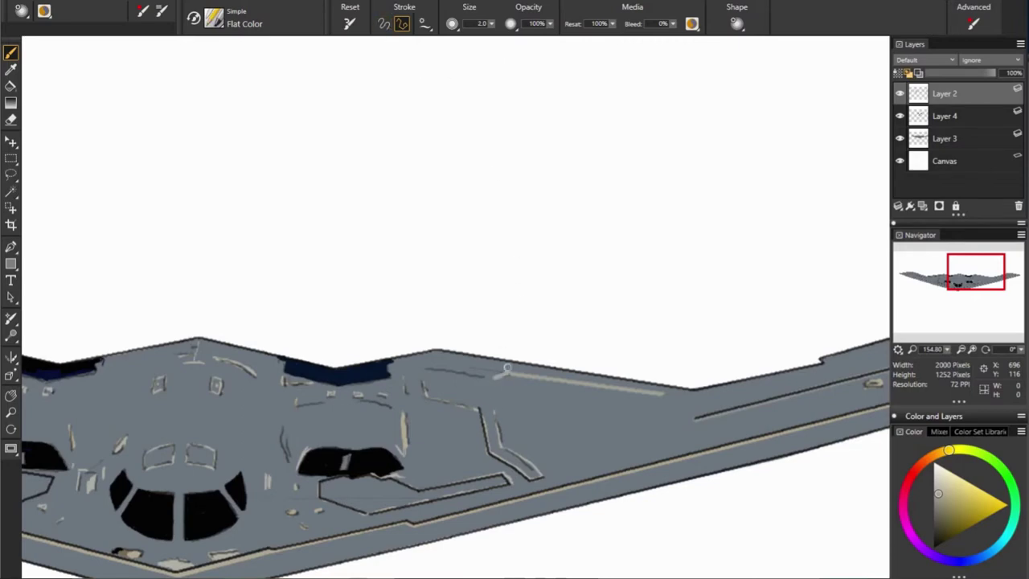
pyautogui.moveTo(977, 280); pyautogui.dragTo(949, 285)
# Toggle Layer 2's outlines to compare, then return to Layer 4 near the left wing
pyautogui.click(900, 93)
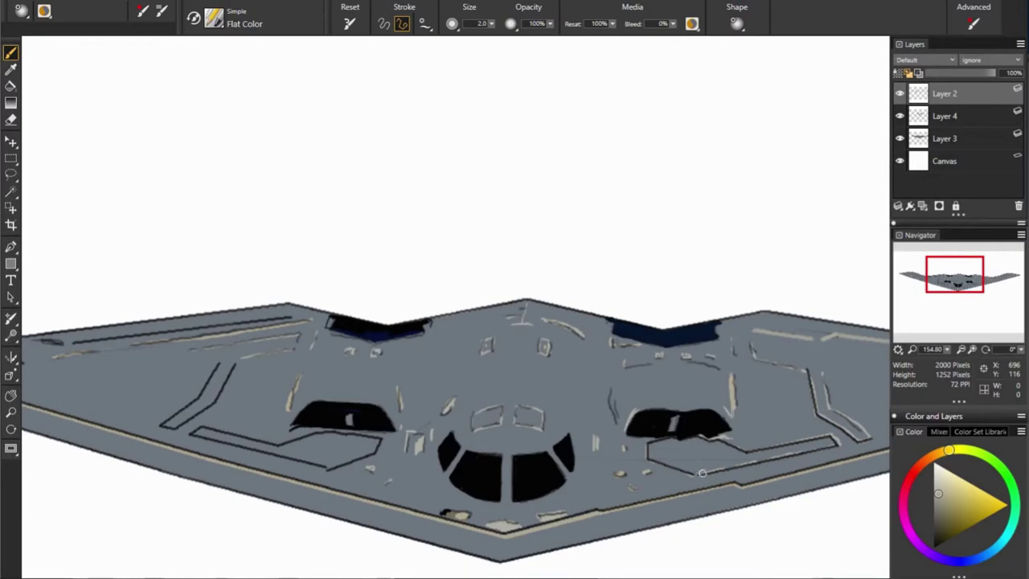
pyautogui.click(899, 93)
pyautogui.click(900, 93)
pyautogui.click(900, 93)
pyautogui.click(900, 93)
pyautogui.click(960, 119)
pyautogui.moveTo(954, 277); pyautogui.dragTo(930, 278)
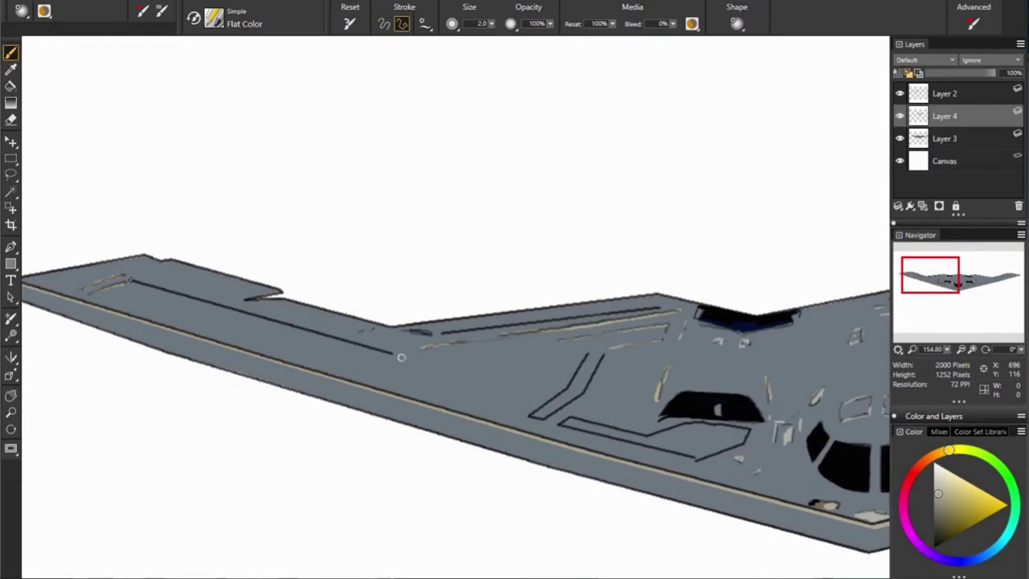
# Compare with Layer 2's black outlines hidden and shown, then make Layer 2 active near the cockpit
pyautogui.click(899, 93)
pyautogui.click(899, 93)
pyautogui.click(899, 93)
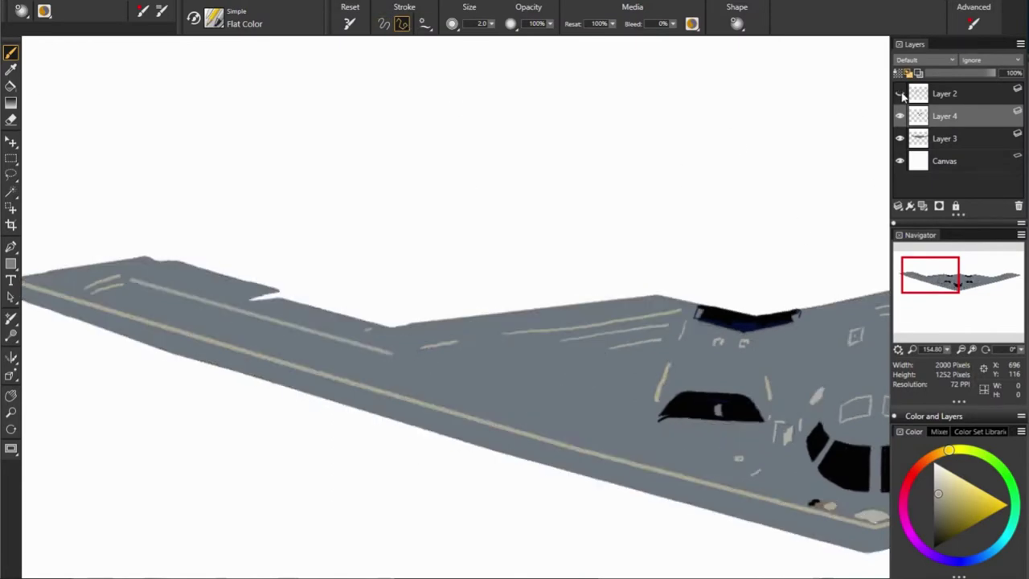
pyautogui.click(899, 93)
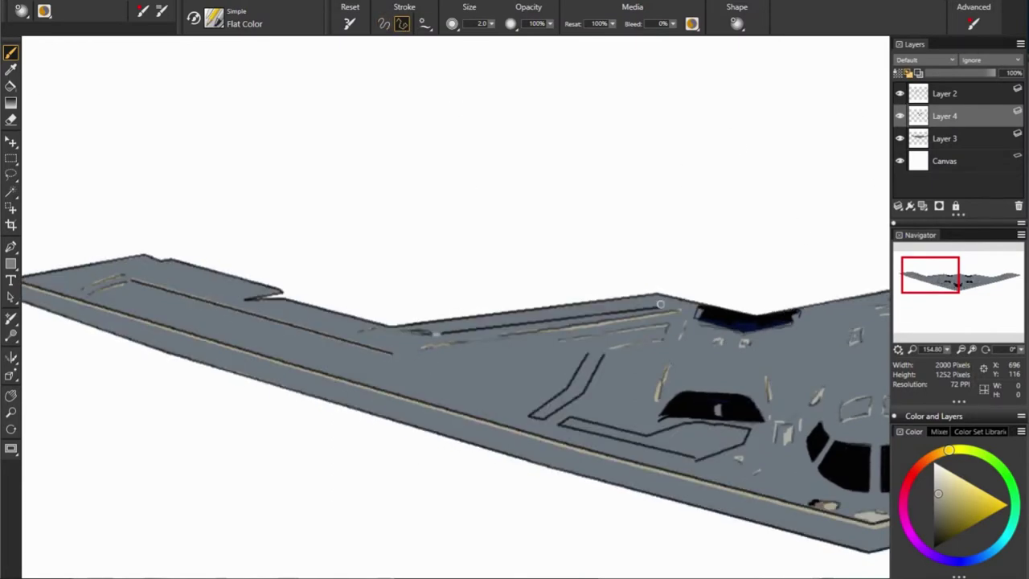
pyautogui.click(899, 93)
pyautogui.click(944, 93)
pyautogui.moveTo(937, 271); pyautogui.dragTo(949, 277)
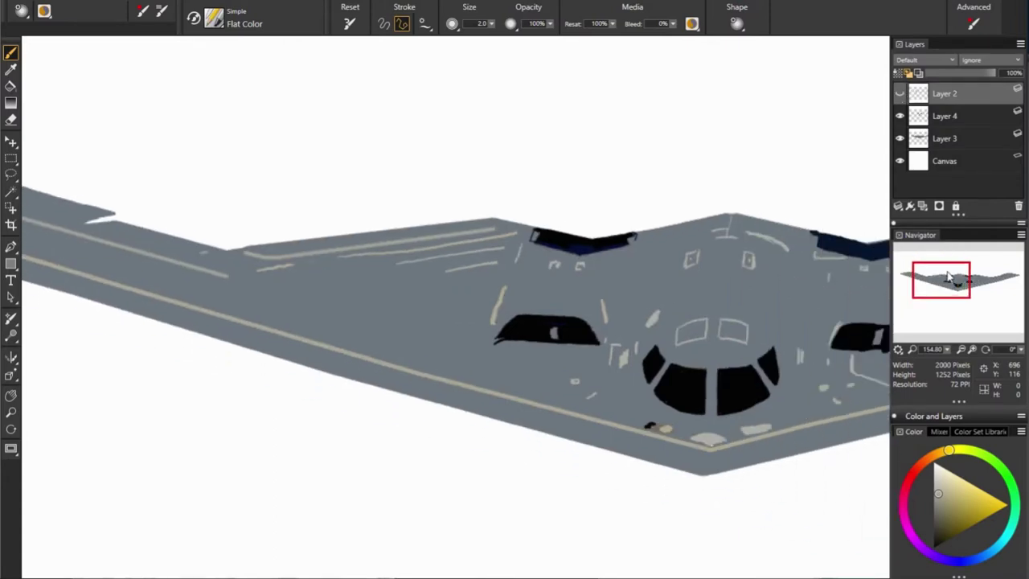
pyautogui.click(900, 93)
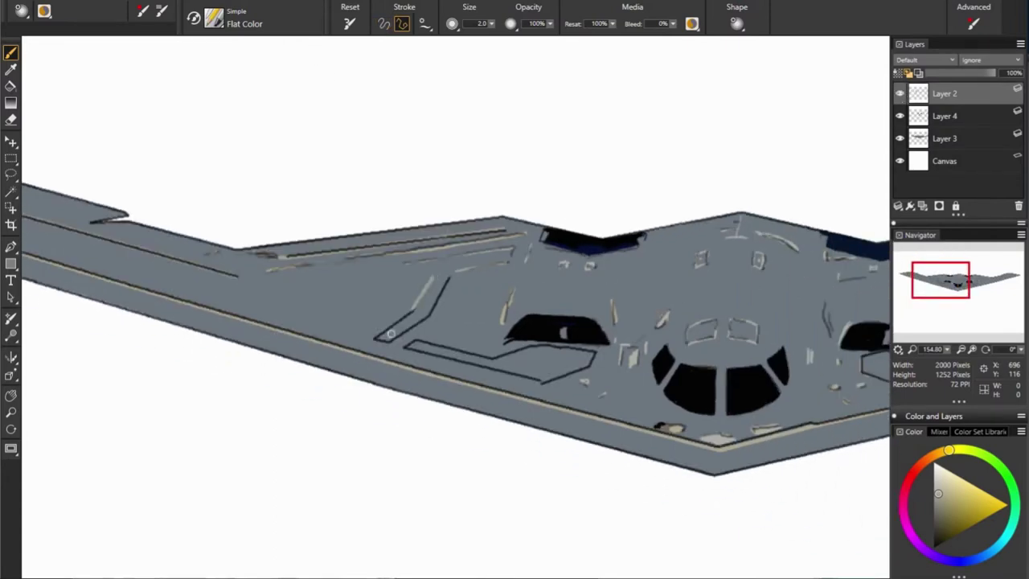
# Undo a trial stroke near the cockpit and reselect Layer 4 with straight-line strokes
pyautogui.moveTo(375, 340); pyautogui.dragTo(414, 310)
pyautogui.hotkey('ctrl', 'z')
pyautogui.click(956, 115)
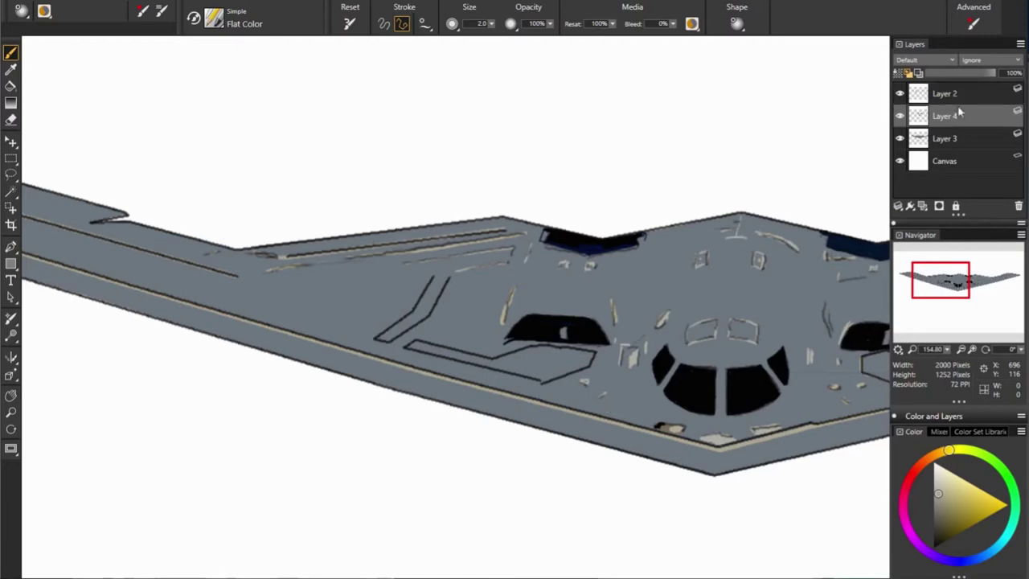
pyautogui.click(910, 95)
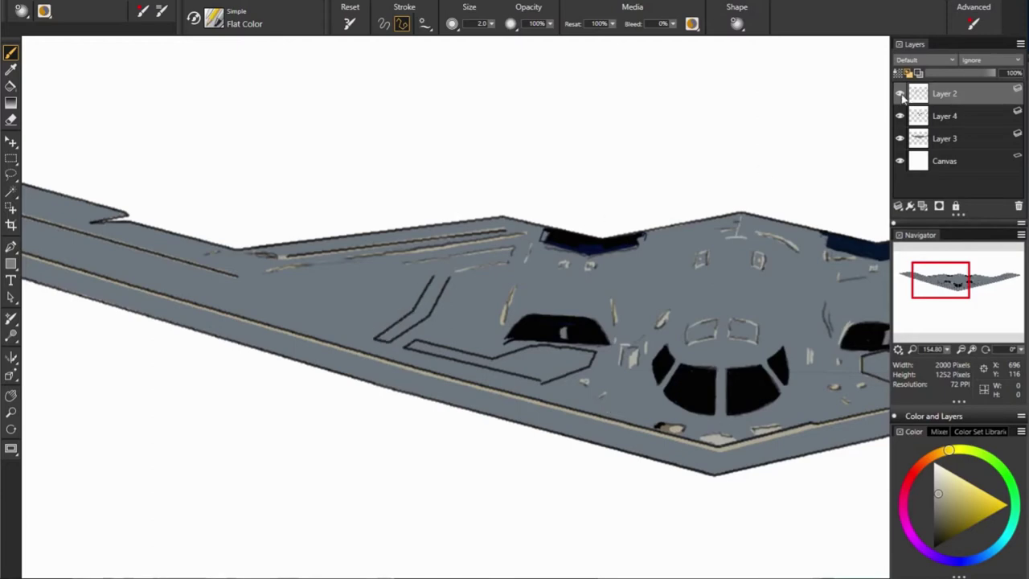
pyautogui.click(384, 24)
pyautogui.click(401, 23)
pyautogui.click(965, 119)
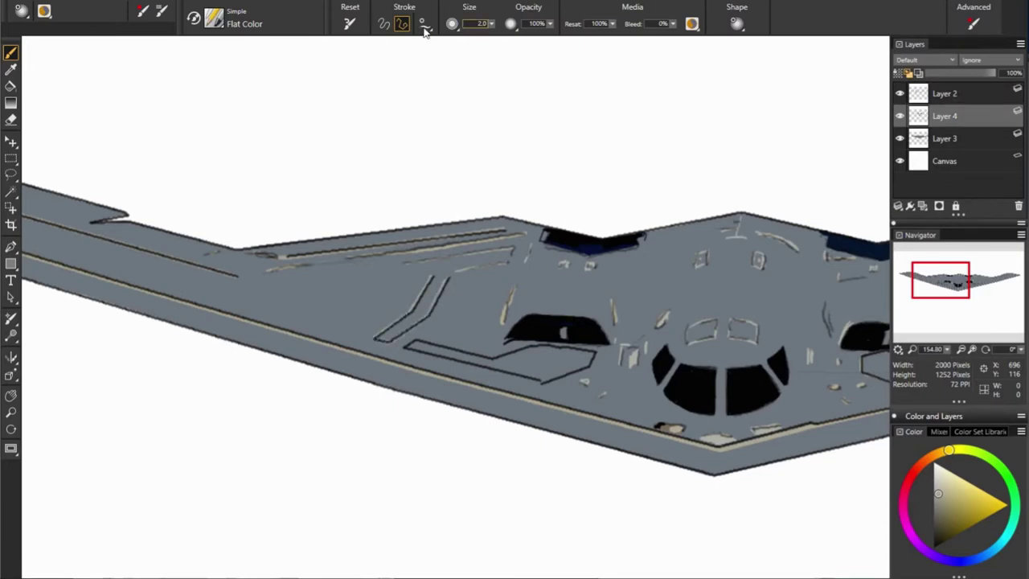
# Draw the left panel's upper and bottom edges as straight lines and check against the line art
pyautogui.moveTo(417, 340); pyautogui.dragTo(532, 347)
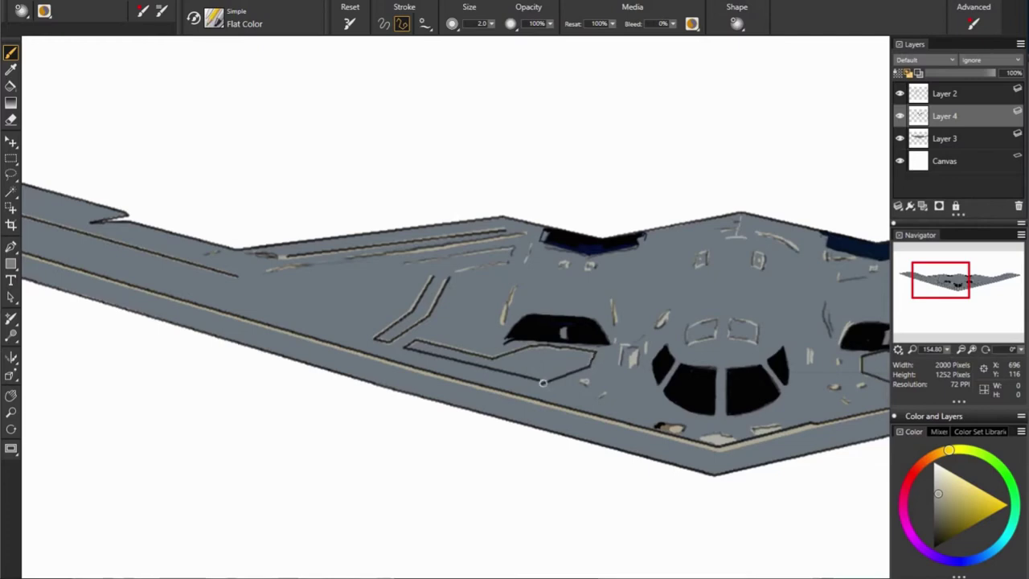
pyautogui.moveTo(543, 382); pyautogui.dragTo(406, 347)
pyautogui.click(900, 95)
pyautogui.click(900, 95)
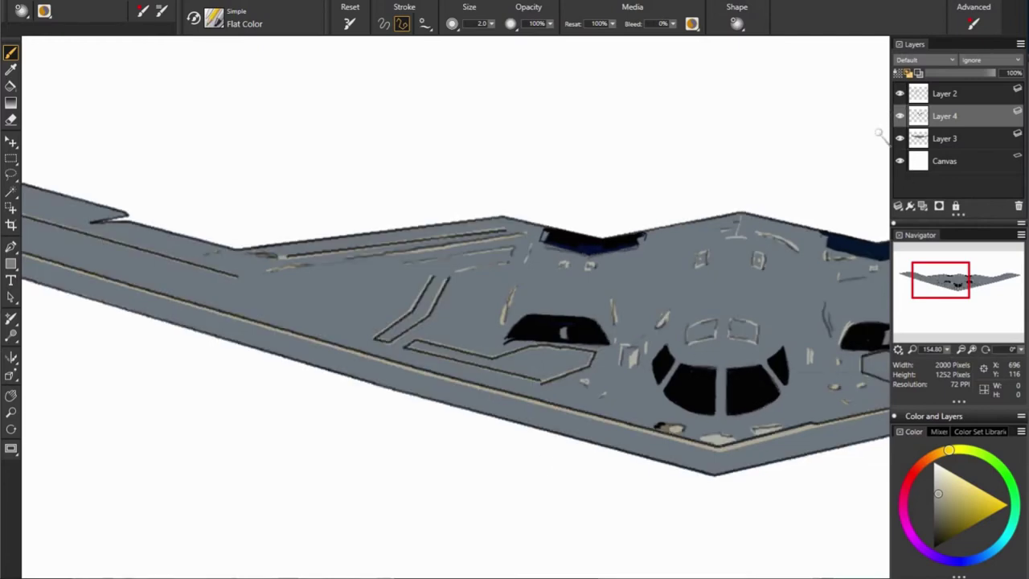
# Fit the aircraft in view, leave Layer 2's line art hidden, and add Layer 5 above the Canvas
pyautogui.hotkey('ctrl', '0')
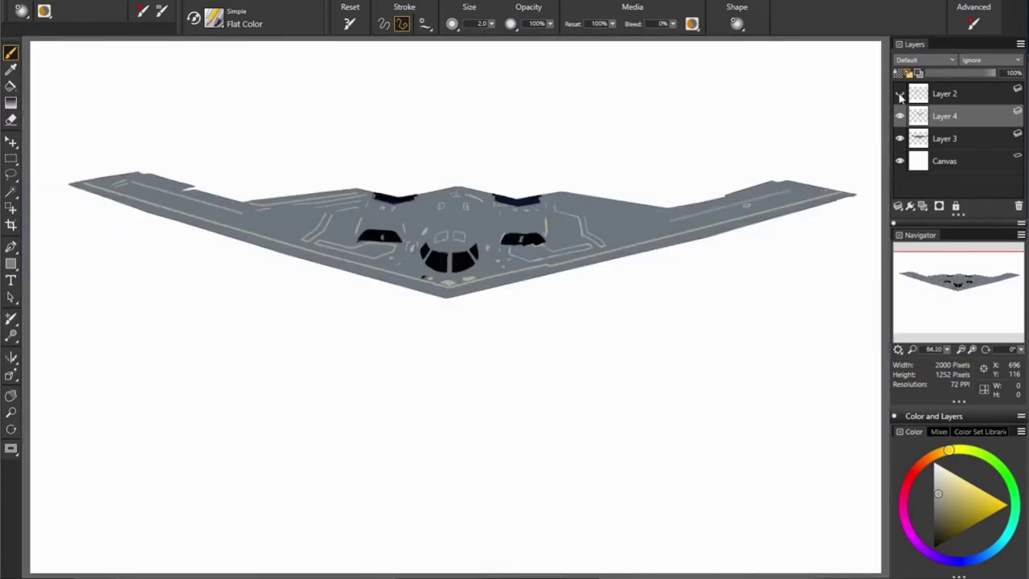
pyautogui.click(900, 95)
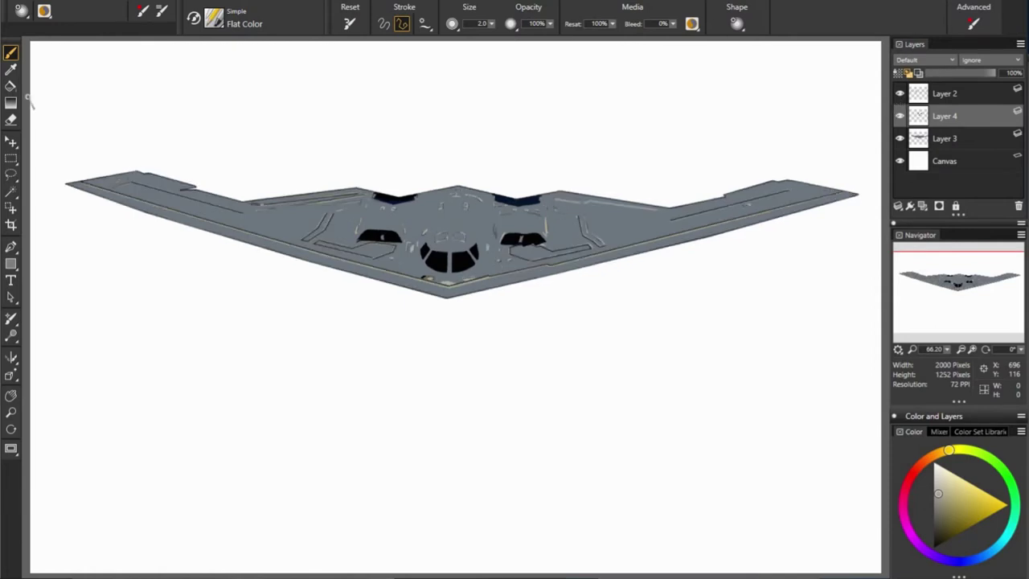
pyautogui.click(901, 94)
pyautogui.click(900, 94)
pyautogui.click(901, 95)
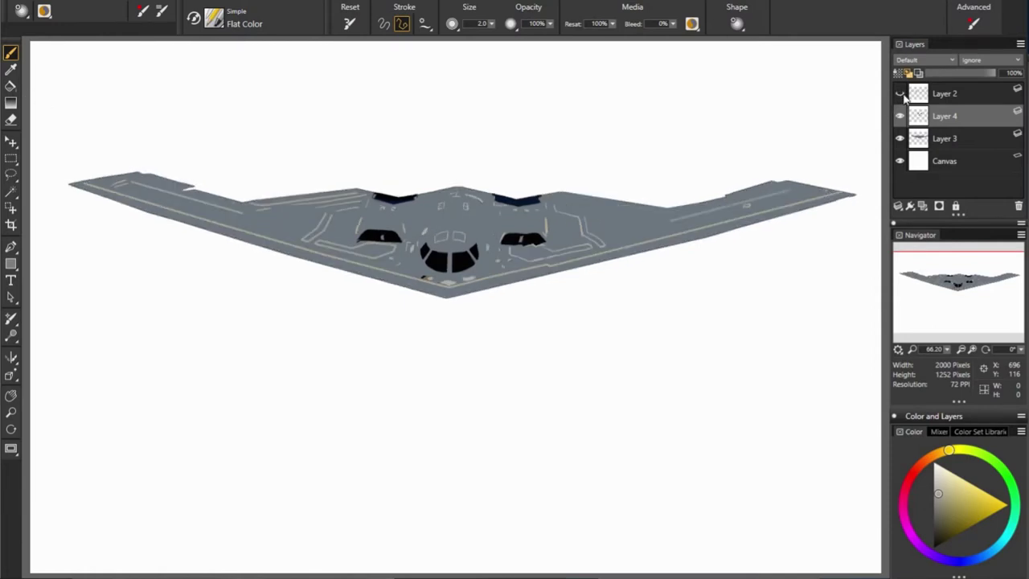
pyautogui.click(901, 94)
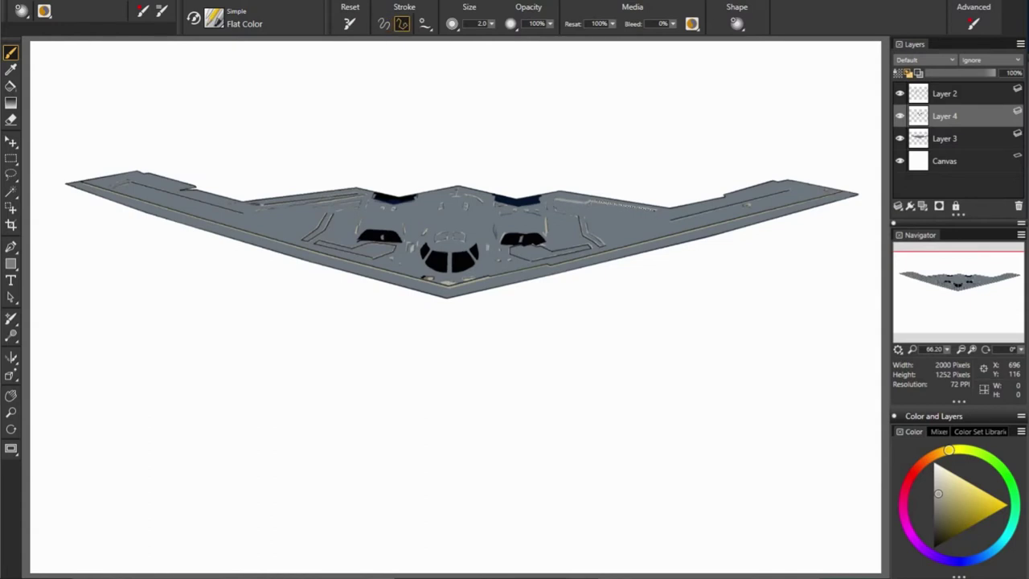
pyautogui.click(900, 94)
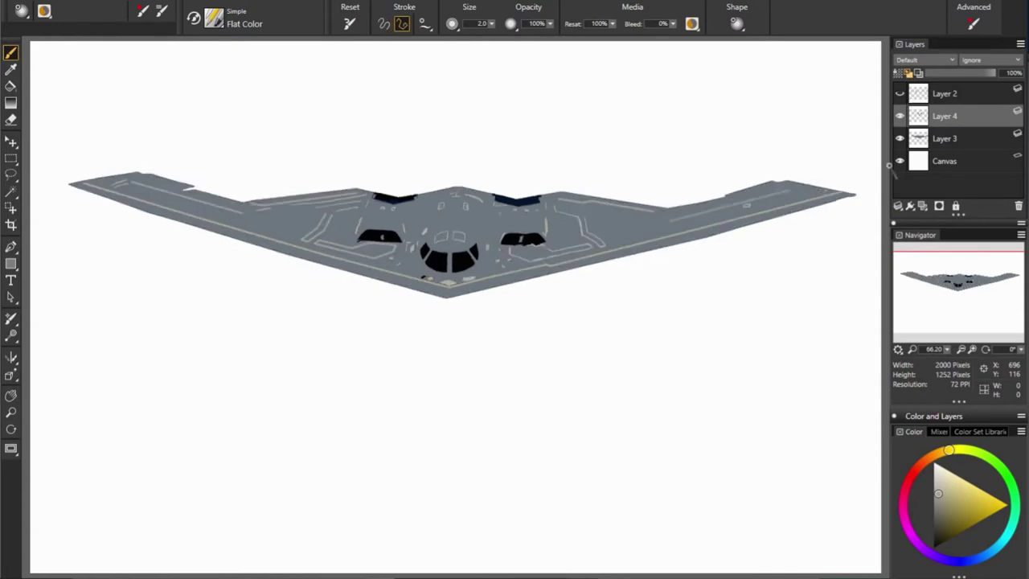
pyautogui.click(944, 162)
pyautogui.click(939, 206)
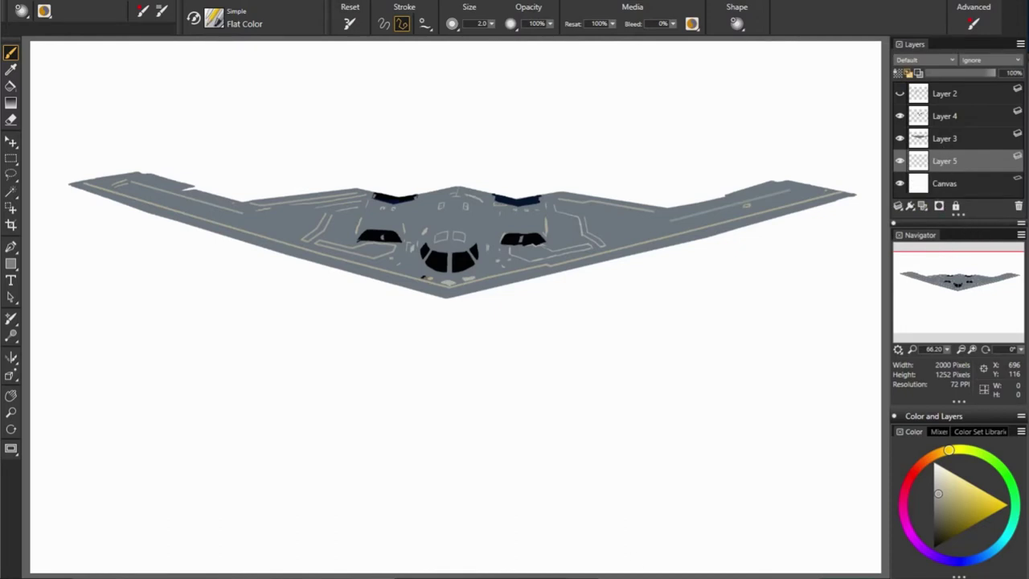
# Switch to the Detail Airbrush in freehand mode and airbrush a wide blue band across the bottom
pyautogui.hotkey('ctrl', 'alt', 'b')
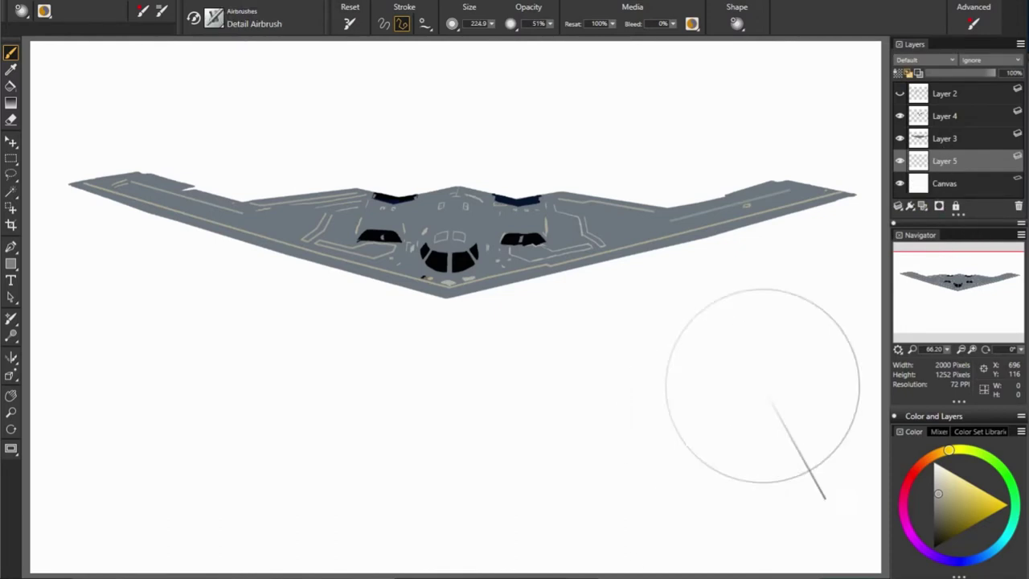
pyautogui.click(961, 348)
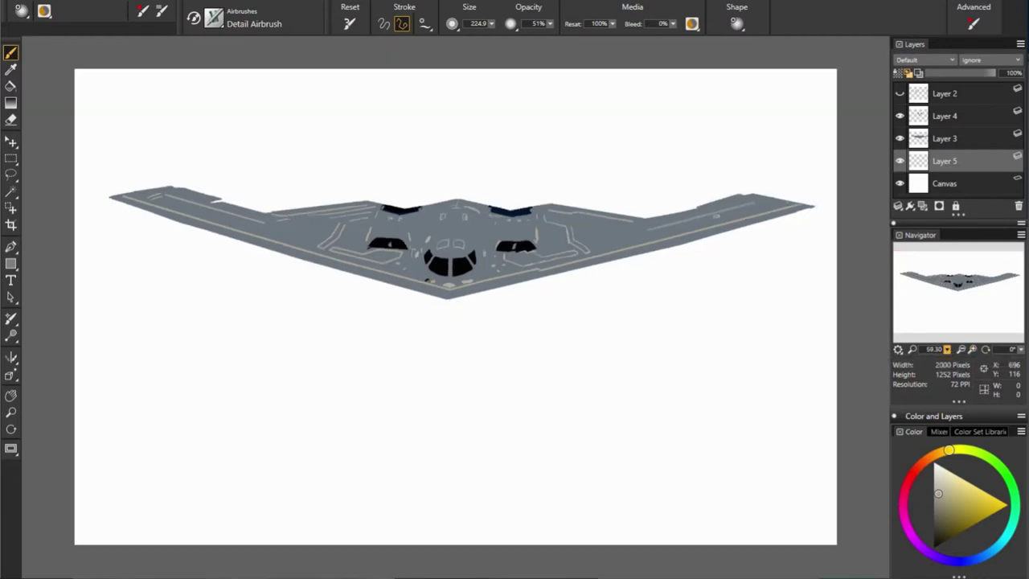
pyautogui.keyDown('alt'); pyautogui.click(631, 221); pyautogui.keyUp('alt')
pyautogui.click(606, 484)
pyautogui.hotkey('ctrl', 'z')
pyautogui.press('b')
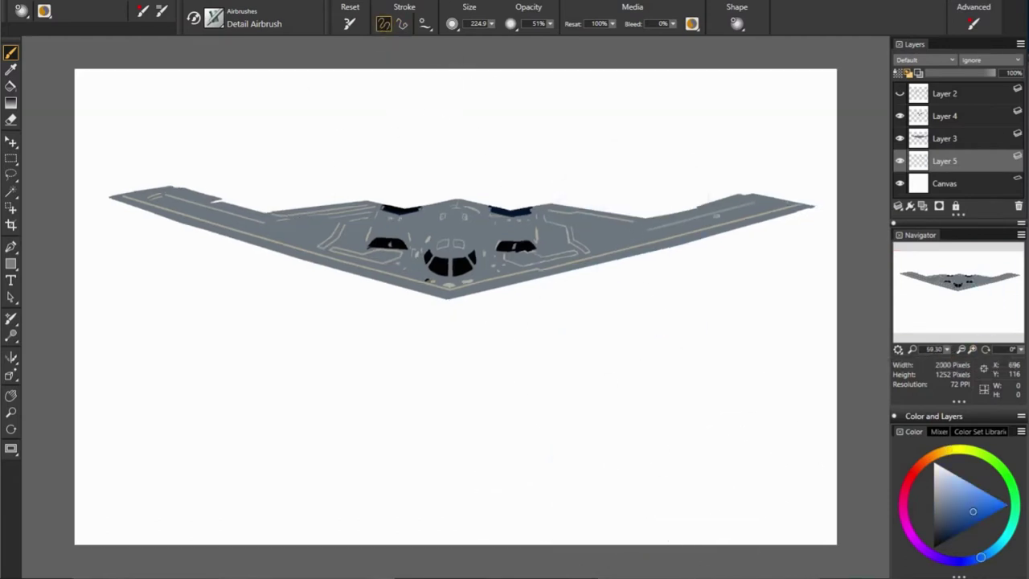
pyautogui.moveTo(611, 482)
pyautogui.mouseDown()
pyautogui.moveTo(72, 487)
pyautogui.moveTo(852, 482)
pyautogui.mouseUp()
# Build the blue sky upward past the wings to the top of the canvas
pyautogui.moveTo(96, 450)
pyautogui.mouseDown()
pyautogui.moveTo(705, 395)
pyautogui.moveTo(74, 338)
pyautogui.moveTo(493, 398)
pyautogui.mouseUp()
pyautogui.keyDown('alt'); pyautogui.click(475, 356); pyautogui.keyUp('alt')
pyautogui.moveTo(475, 356)
pyautogui.mouseDown()
pyautogui.moveTo(450, 273)
pyautogui.moveTo(80, 274)
pyautogui.mouseUp()
pyautogui.moveTo(80, 273)
pyautogui.mouseDown()
pyautogui.moveTo(836, 274)
pyautogui.moveTo(523, 314)
pyautogui.mouseUp()
pyautogui.moveTo(602, 242)
pyautogui.mouseDown()
pyautogui.moveTo(74, 177)
pyautogui.moveTo(517, 156)
pyautogui.moveTo(601, 172)
pyautogui.moveTo(81, 113)
pyautogui.moveTo(601, 80)
pyautogui.mouseUp()
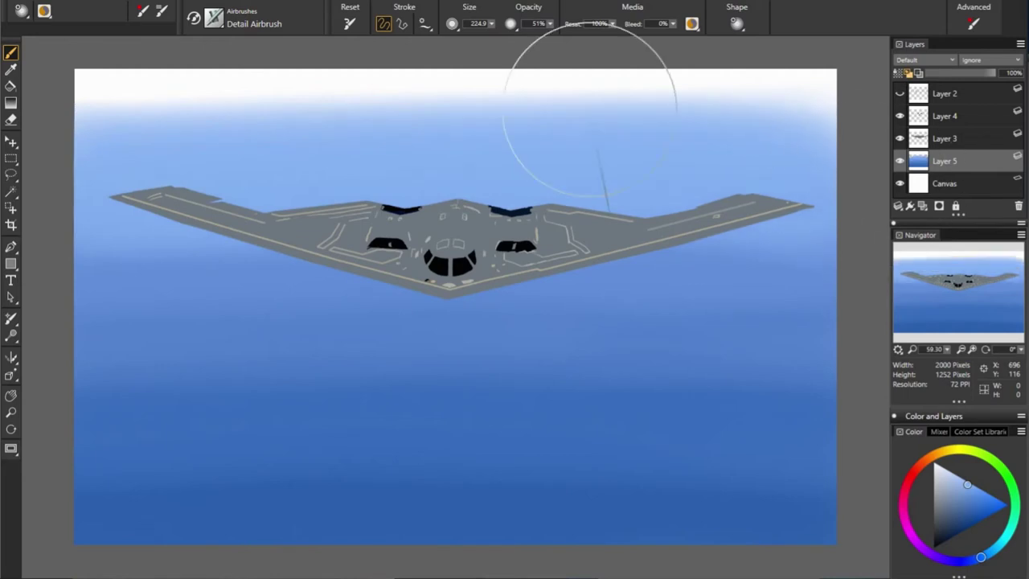
pyautogui.moveTo(772, 97)
pyautogui.mouseDown()
pyautogui.moveTo(460, 93)
pyautogui.moveTo(829, 81)
pyautogui.mouseUp()
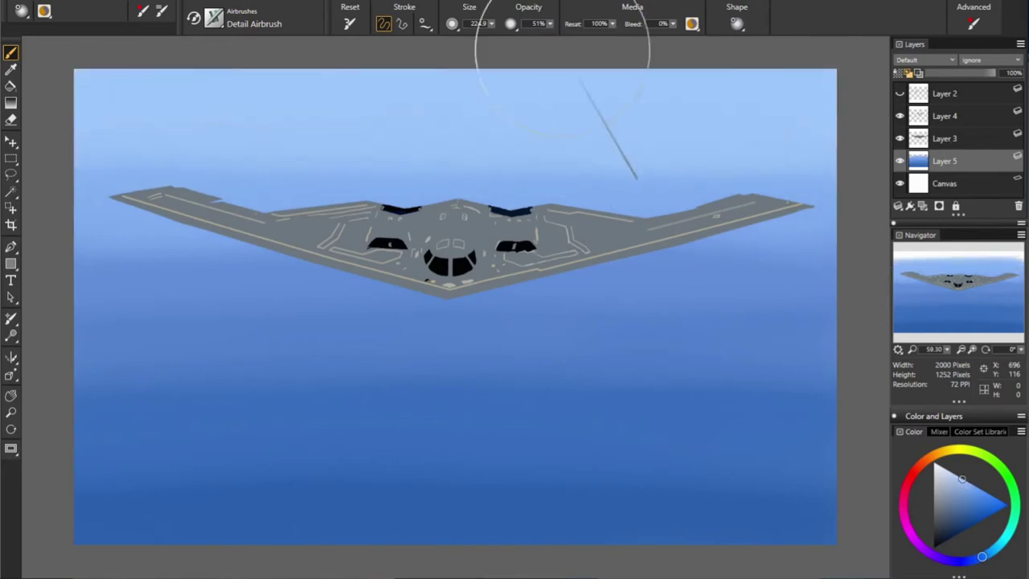
# Lower airbrush opacity to 19% and softly darken the sky near the wings
pyautogui.moveTo(550, 24); pyautogui.dragTo(507, 53)
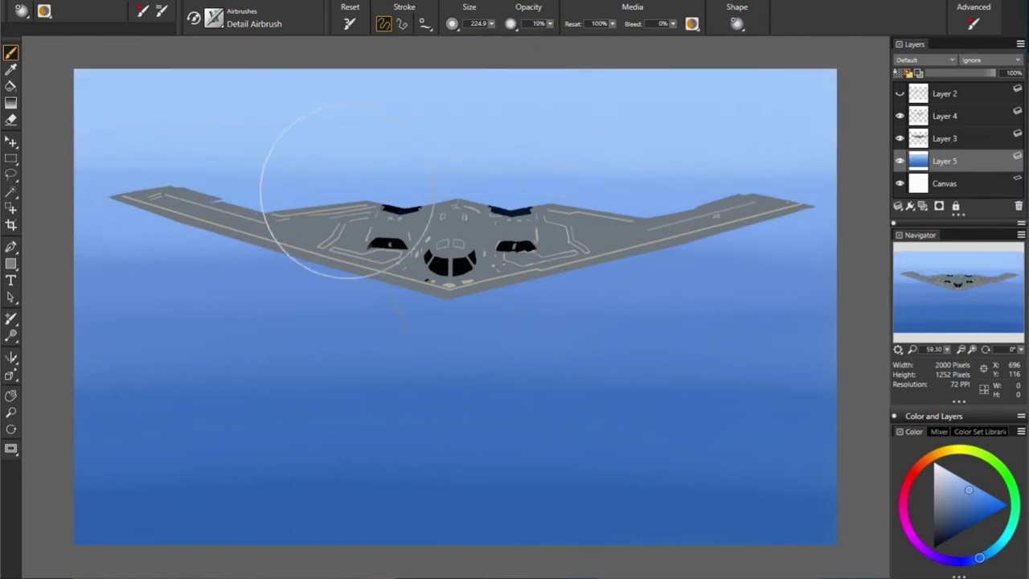
pyautogui.moveTo(346, 177); pyautogui.dragTo(822, 168)
pyautogui.keyDown('alt'); pyautogui.click(179, 230); pyautogui.keyUp('alt')
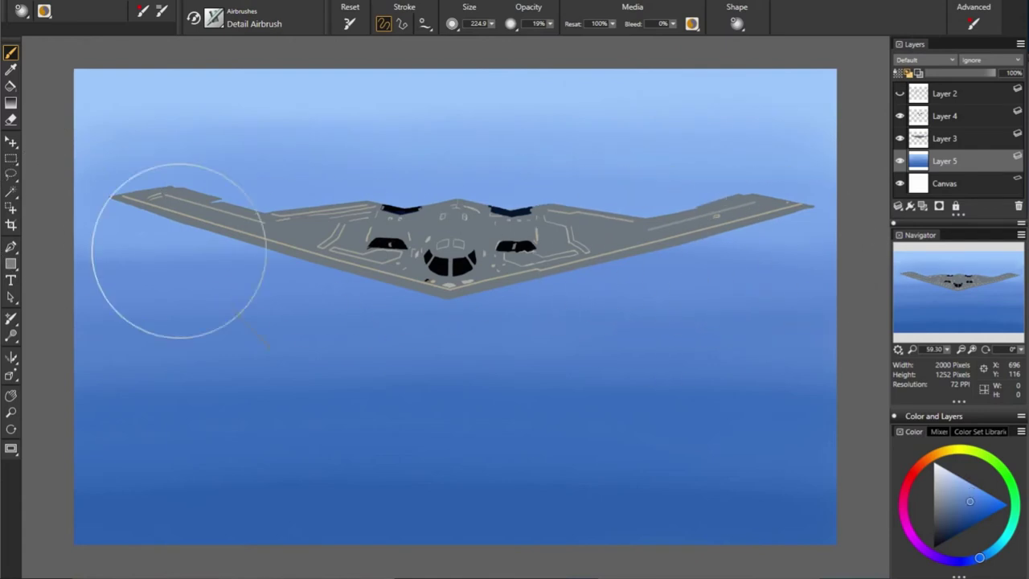
pyautogui.moveTo(179, 230); pyautogui.dragTo(773, 255)
# Sample lighter and darker blues from across the sky for blending
pyautogui.keyDown('alt'); pyautogui.click(780, 212); pyautogui.keyUp('alt')
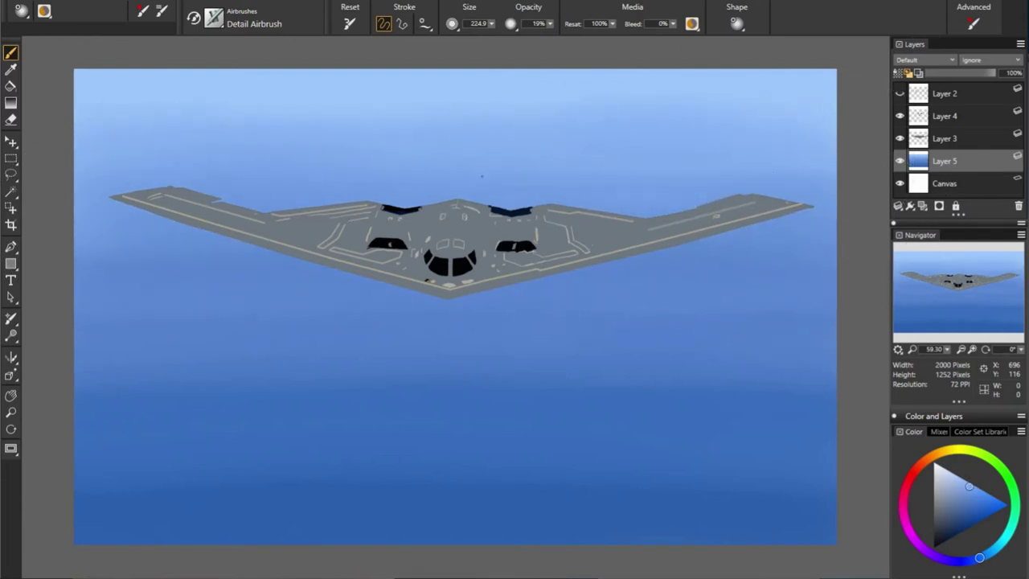
pyautogui.keyDown('alt'); pyautogui.click(723, 189); pyautogui.keyUp('alt')
pyautogui.keyDown('alt'); pyautogui.click(671, 394); pyautogui.keyUp('alt')
pyautogui.keyDown('alt'); pyautogui.click(764, 328); pyautogui.keyUp('alt')
pyautogui.keyDown('alt'); pyautogui.click(835, 188); pyautogui.keyUp('alt')
pyautogui.keyDown('alt'); pyautogui.click(618, 184); pyautogui.keyUp('alt')
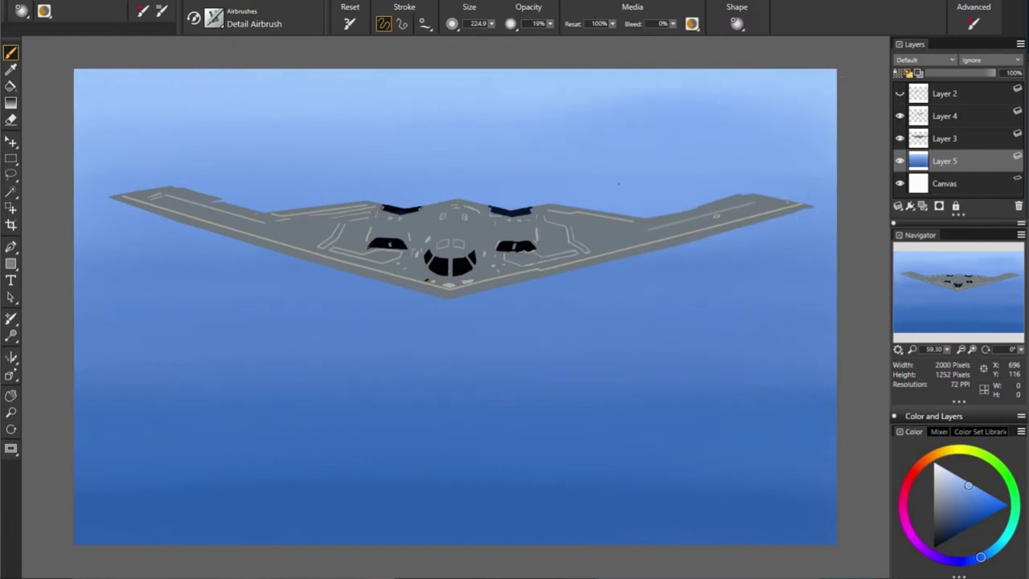
pyautogui.keyDown('alt'); pyautogui.click(788, 229); pyautogui.keyUp('alt')
pyautogui.keyDown('alt'); pyautogui.click(752, 372); pyautogui.keyUp('alt')
# Enlarge the airbrush to about 336, lower opacity to 15%, and sample a lighter sky blue
pyautogui.moveTo(682, 298); pyautogui.dragTo(719, 298)
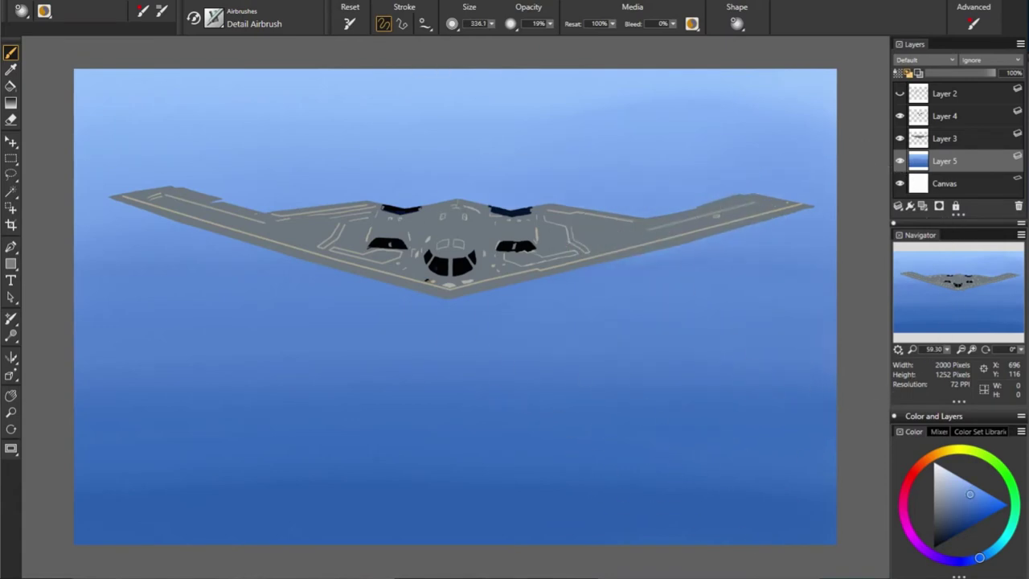
pyautogui.click(973, 503)
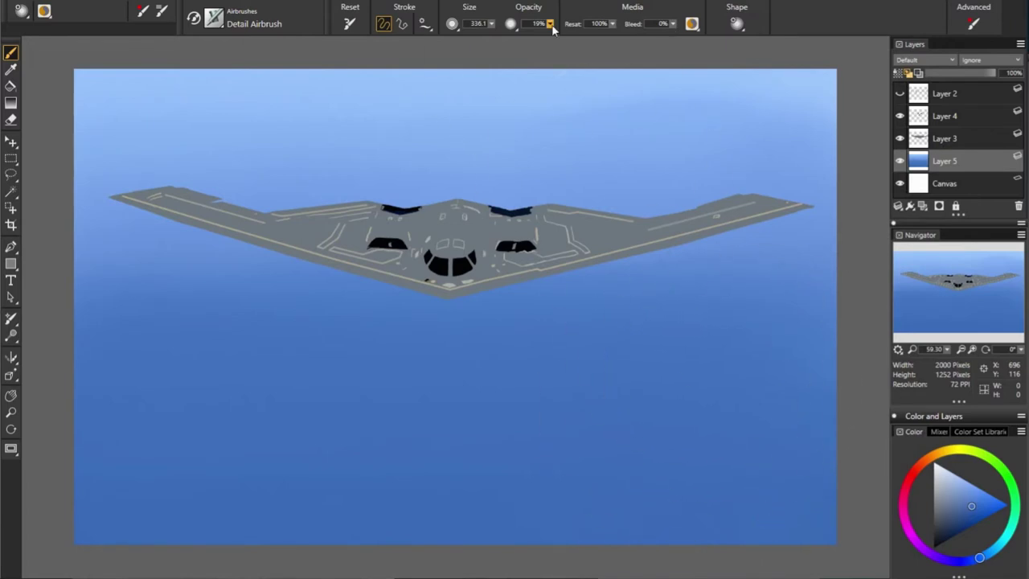
pyautogui.moveTo(552, 28); pyautogui.dragTo(547, 36)
pyautogui.keyDown('alt'); pyautogui.click(764, 158); pyautogui.keyUp('alt')
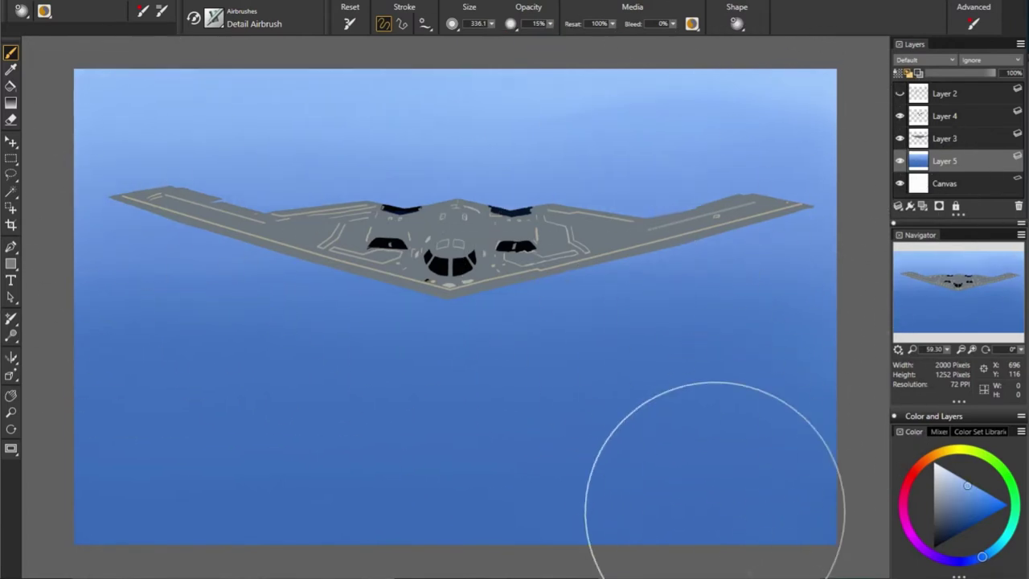
# Duplicate the bomber's layer, Layer 3
pyautogui.click(965, 139)
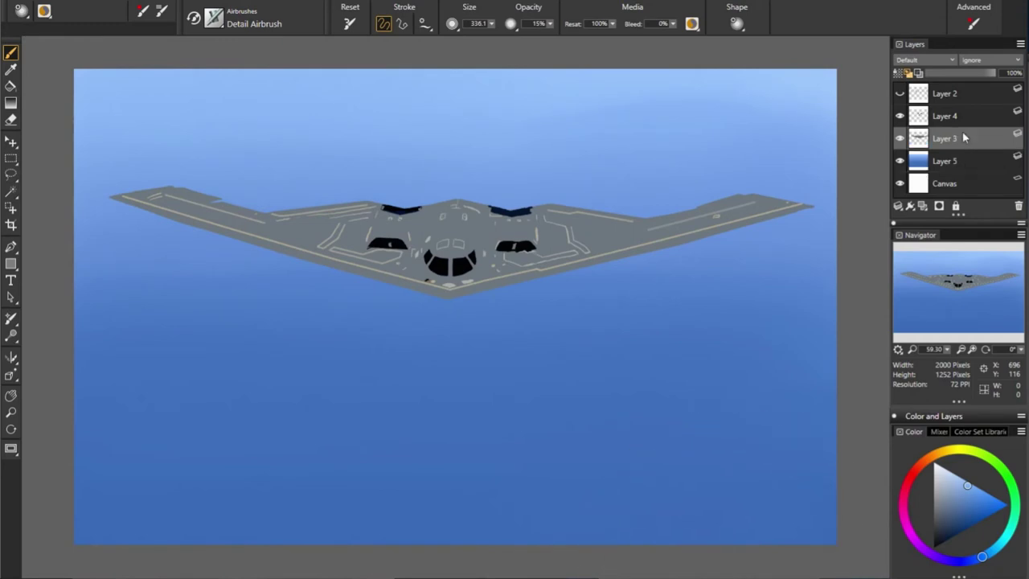
pyautogui.rightClick(978, 138)
pyautogui.click(795, 233)
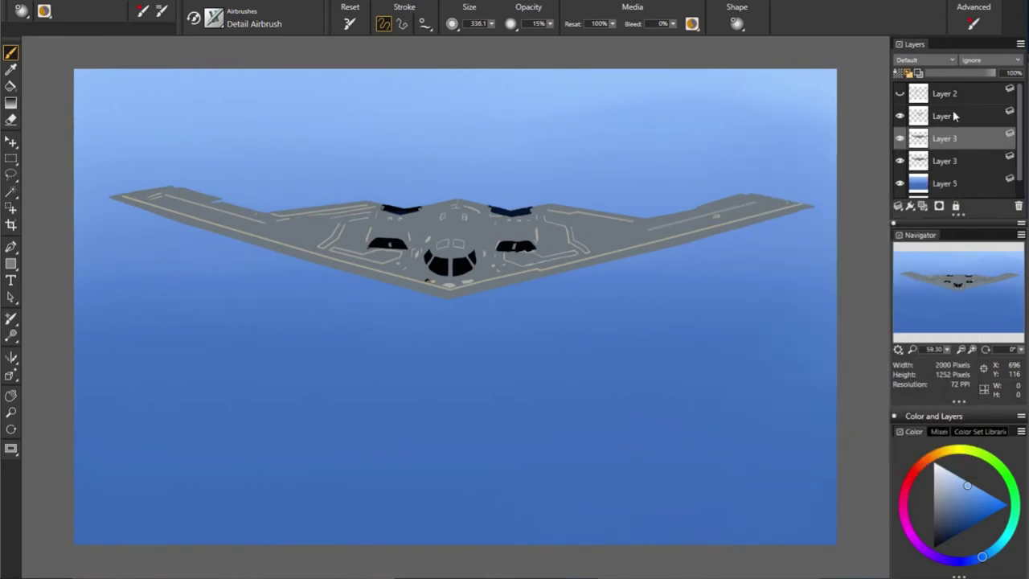
# At airbrush size about 19, draw a straight highlight along the left wing's lower edge
pyautogui.moveTo(505, 303); pyautogui.dragTo(563, 324)
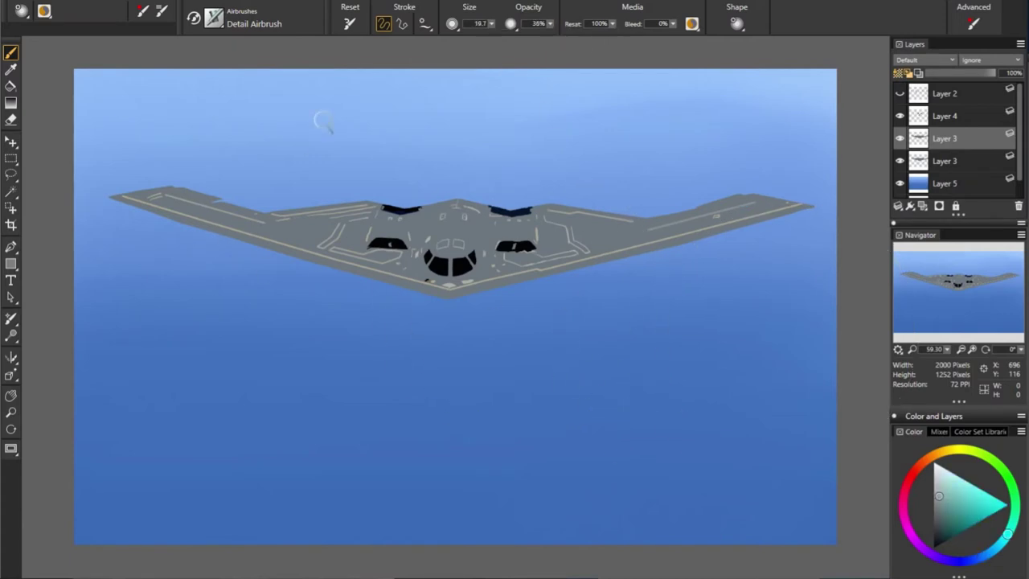
pyautogui.press('v')
pyautogui.click(104, 198)
pyautogui.click(248, 244)
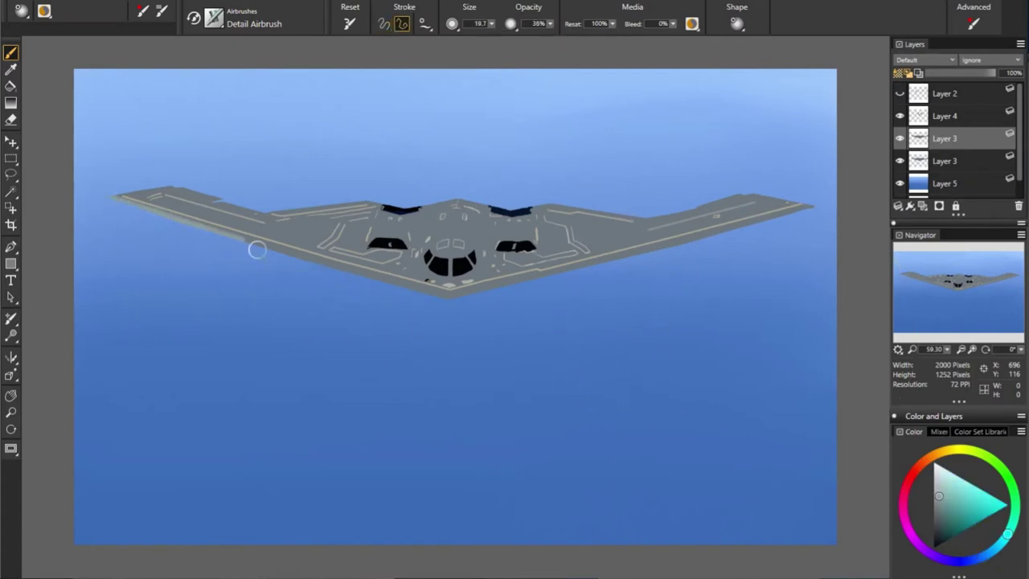
pyautogui.click(375, 280)
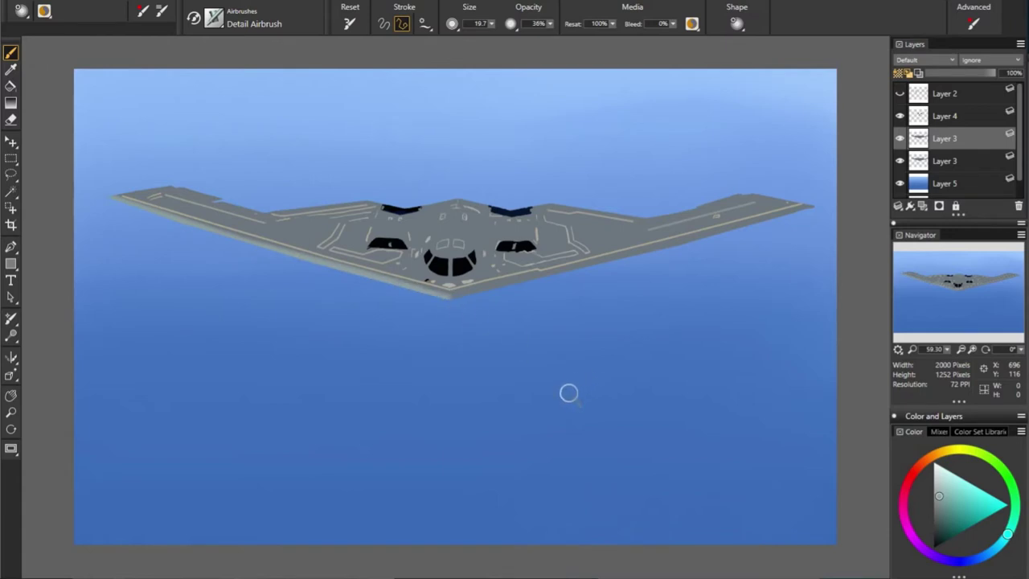
# Extend the edge highlight toward the nose at size about 32, then cancel the line preview
pyautogui.moveTo(514, 318); pyautogui.dragTo(454, 314)
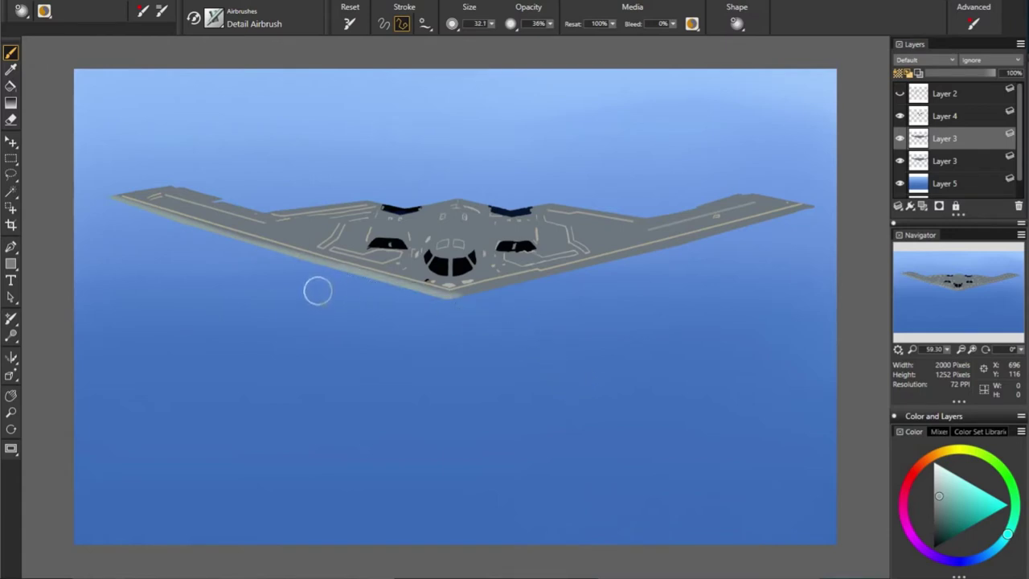
pyautogui.click(451, 296)
pyautogui.keyDown('alt'); pyautogui.click(437, 312); pyautogui.keyUp('alt')
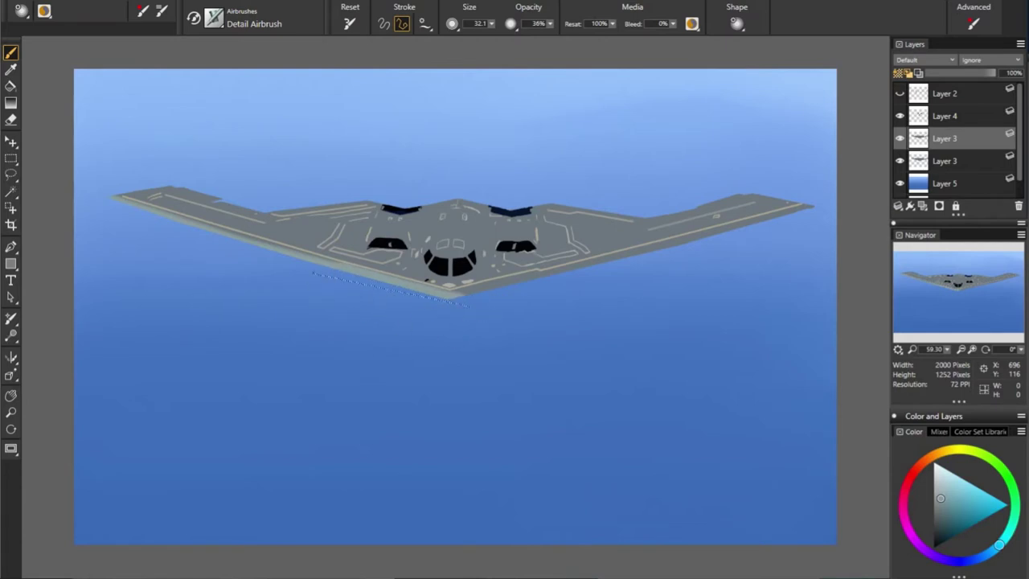
pyautogui.press('[')
pyautogui.press('[')
pyautogui.press('[')
# Paint lighter blue highlights along the left wing's lower edge at 34% opacity
pyautogui.keyDown('alt'); pyautogui.click(813, 477); pyautogui.keyUp('alt')
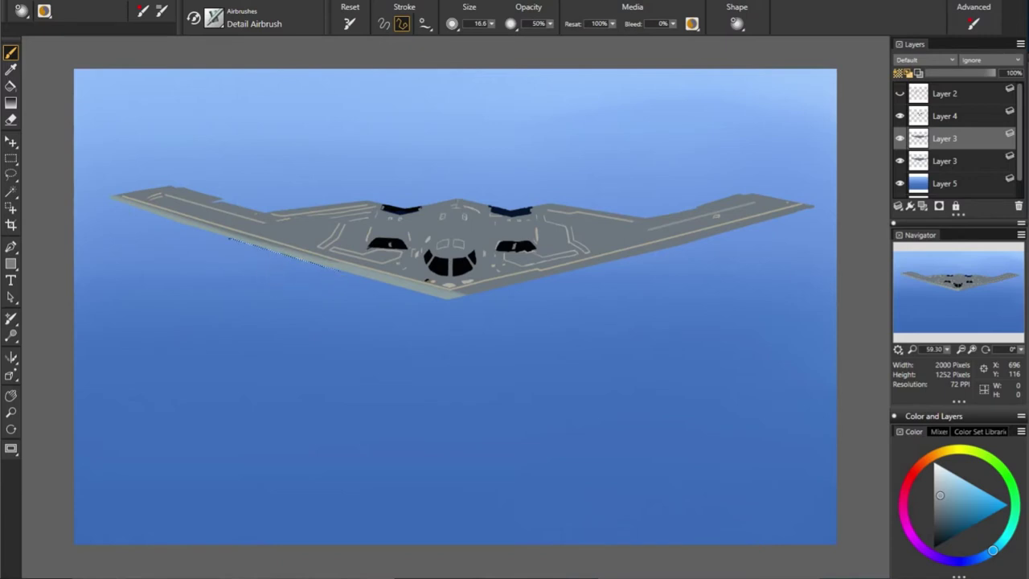
pyautogui.click(942, 484)
pyautogui.moveTo(241, 244); pyautogui.dragTo(364, 283)
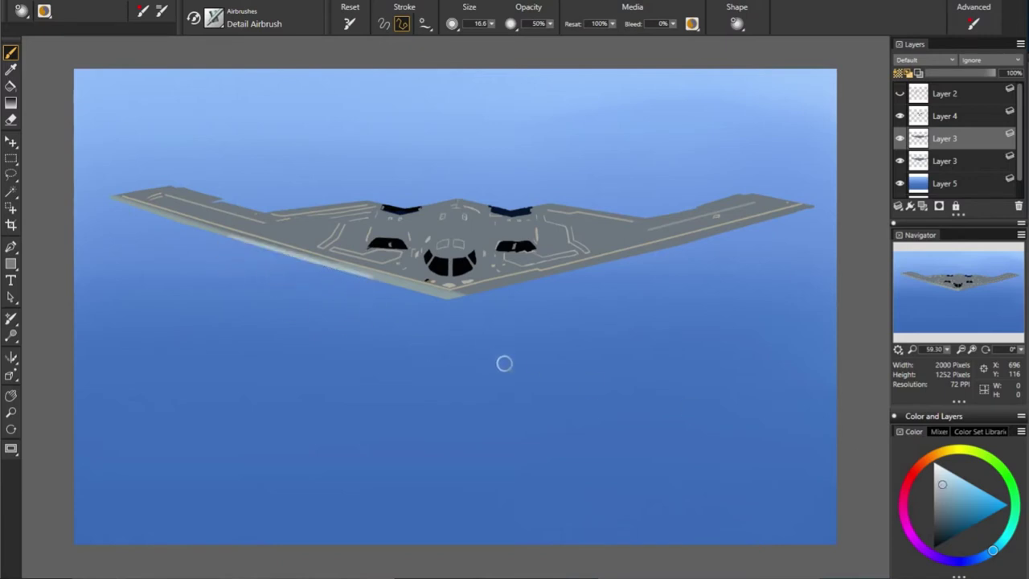
pyautogui.moveTo(504, 364); pyautogui.dragTo(489, 375)
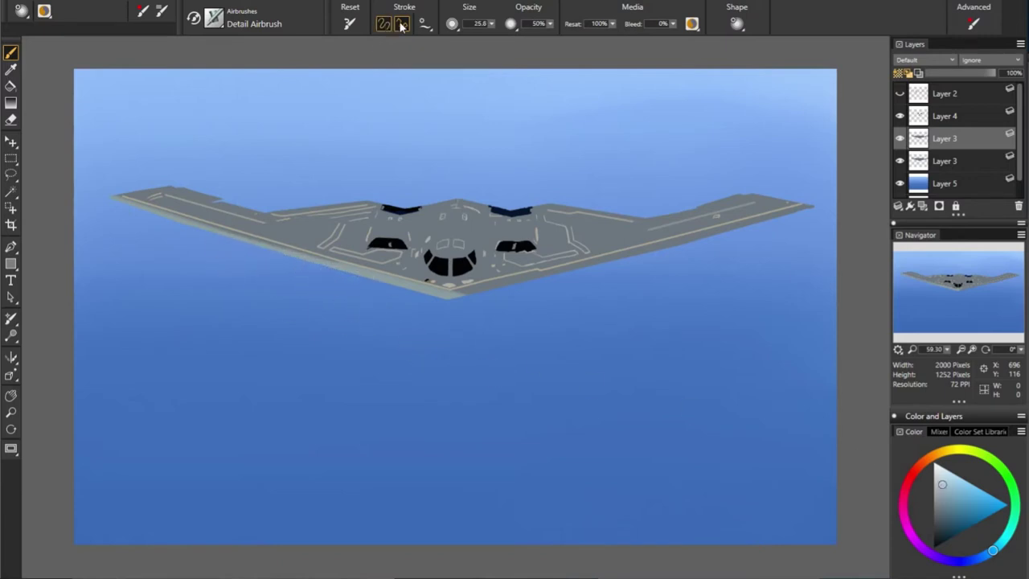
pyautogui.click(401, 24)
pyautogui.moveTo(550, 23); pyautogui.dragTo(528, 41)
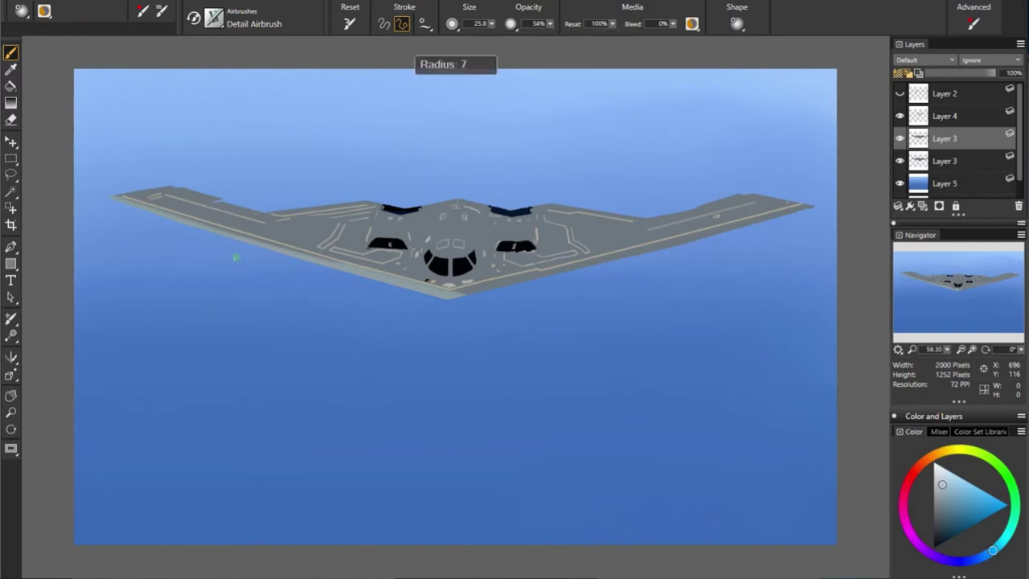
pyautogui.moveTo(235, 258); pyautogui.dragTo(434, 299)
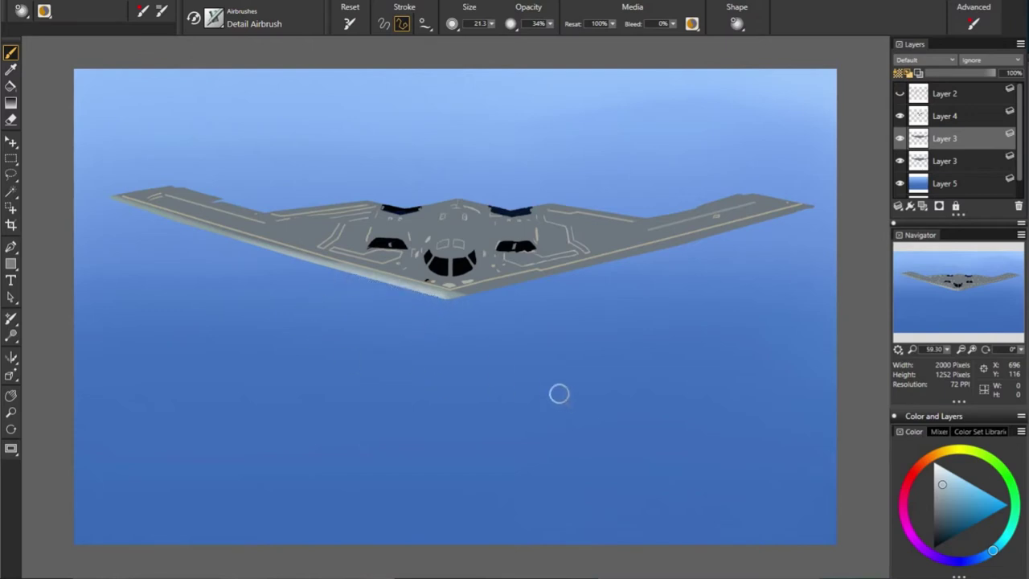
# Airbrush a faint highlight along the left wing's leading edge at 30% opacity and tweak the colour
pyautogui.press('3')
pyautogui.moveTo(241, 241); pyautogui.dragTo(111, 201)
pyautogui.press(']')
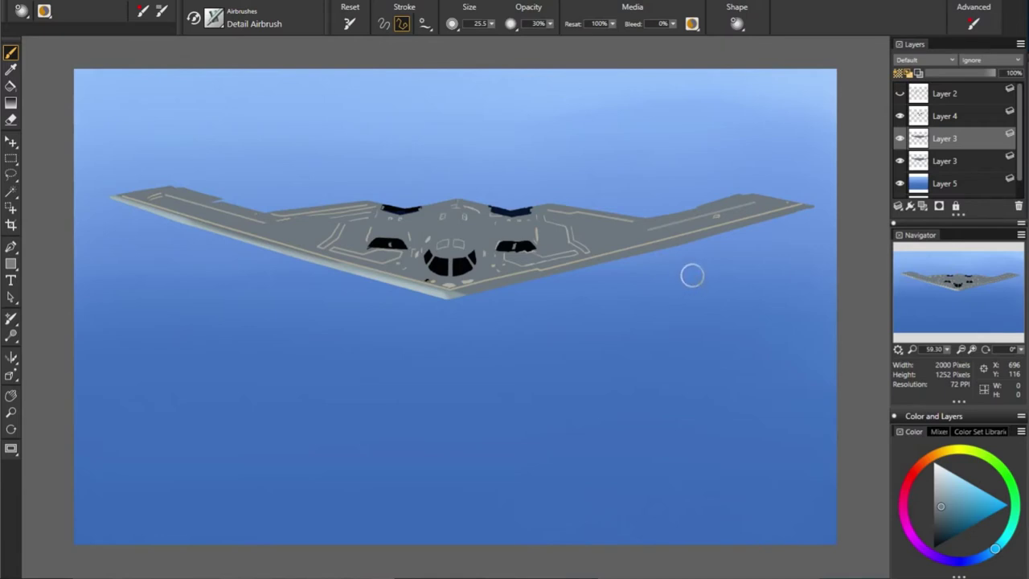
pyautogui.moveTo(692, 275); pyautogui.dragTo(696, 276)
pyautogui.press('b')
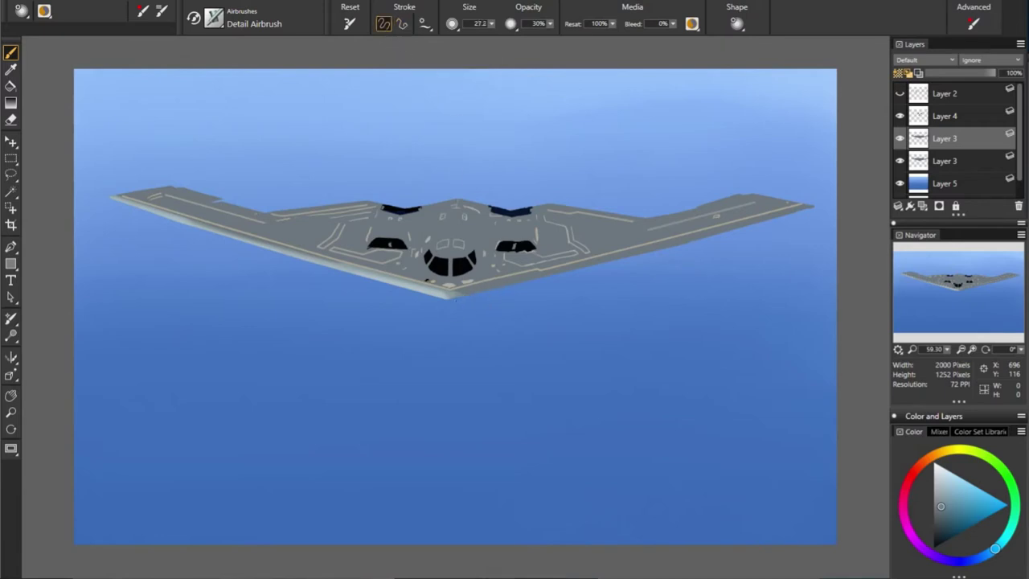
pyautogui.moveTo(995, 548); pyautogui.dragTo(997, 546)
pyautogui.keyDown('alt'); pyautogui.click(999, 278); pyautogui.keyUp('alt')
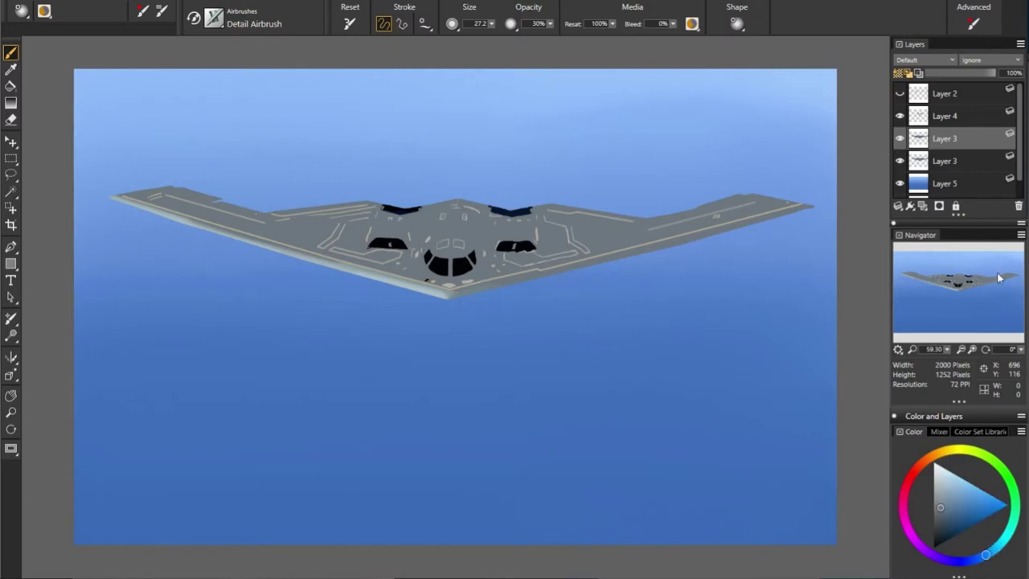
# Try the Scratchboard Tool and pick a darker blue for edge shading
pyautogui.press('b')
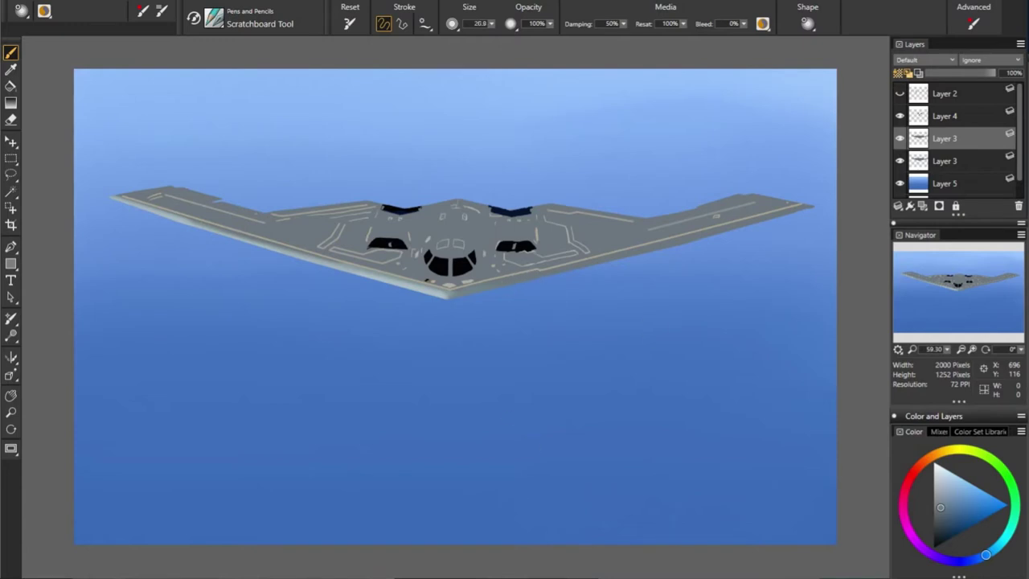
pyautogui.keyDown('alt'); pyautogui.click(678, 301); pyautogui.keyUp('alt')
pyautogui.keyDown('alt'); pyautogui.click(633, 257); pyautogui.keyUp('alt')
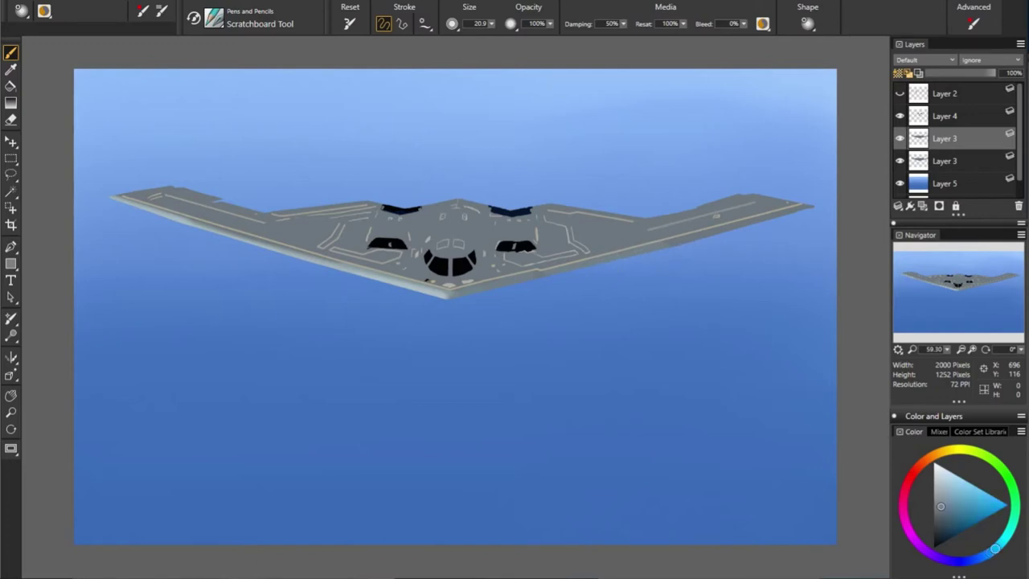
pyautogui.keyDown('alt'); pyautogui.click(722, 229); pyautogui.keyUp('alt')
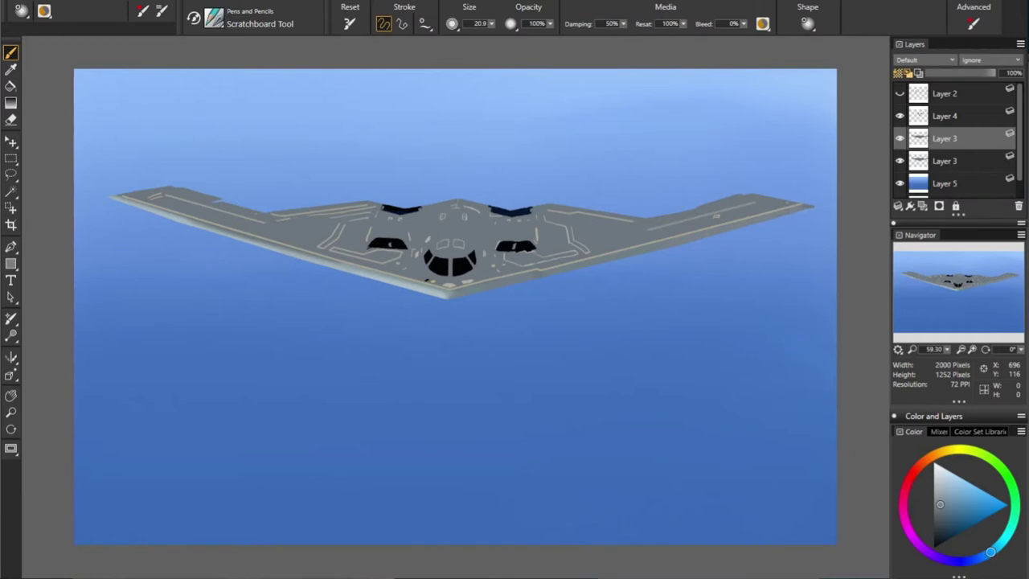
pyautogui.keyDown('alt'); pyautogui.click(706, 271); pyautogui.keyUp('alt')
# Paint straight-line shading along the right wing's trailing edge
pyautogui.press('v')
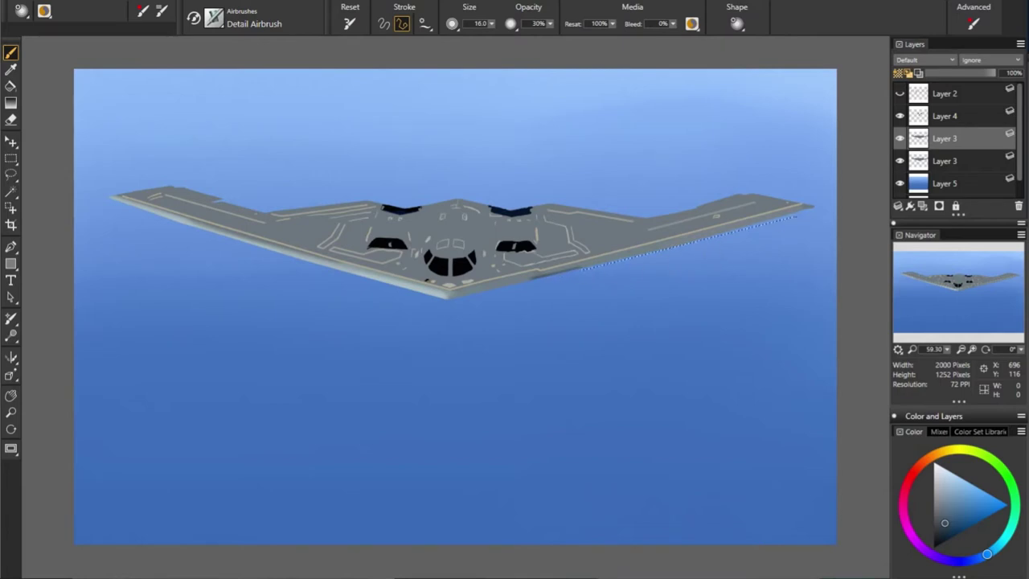
pyautogui.press('Return')
pyautogui.click(633, 259)
pyautogui.press('Return')
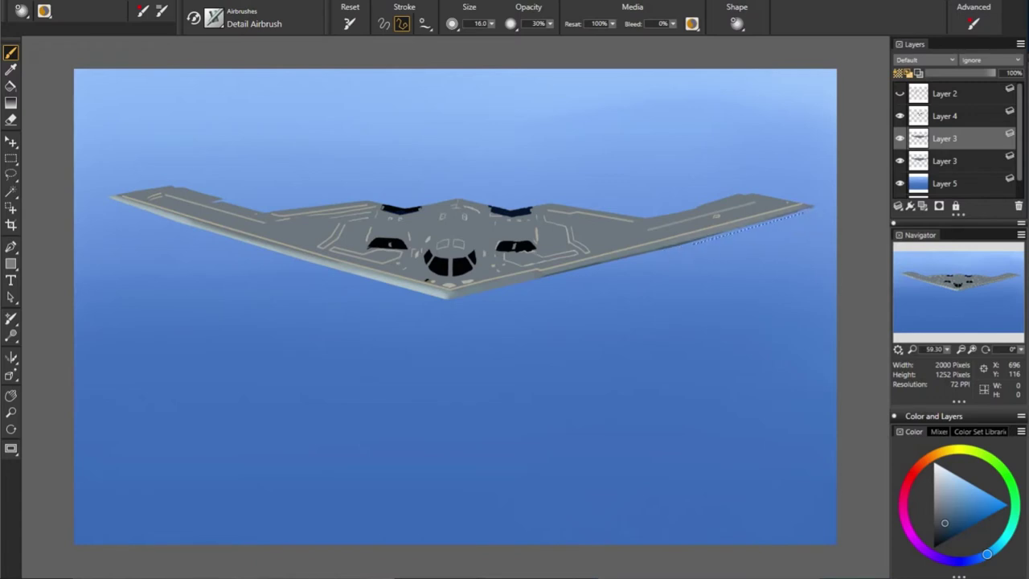
pyautogui.press('Return')
# Shift the hue slightly and lay a darker straight line along the left wing's edge
pyautogui.moveTo(988, 553); pyautogui.dragTo(996, 547)
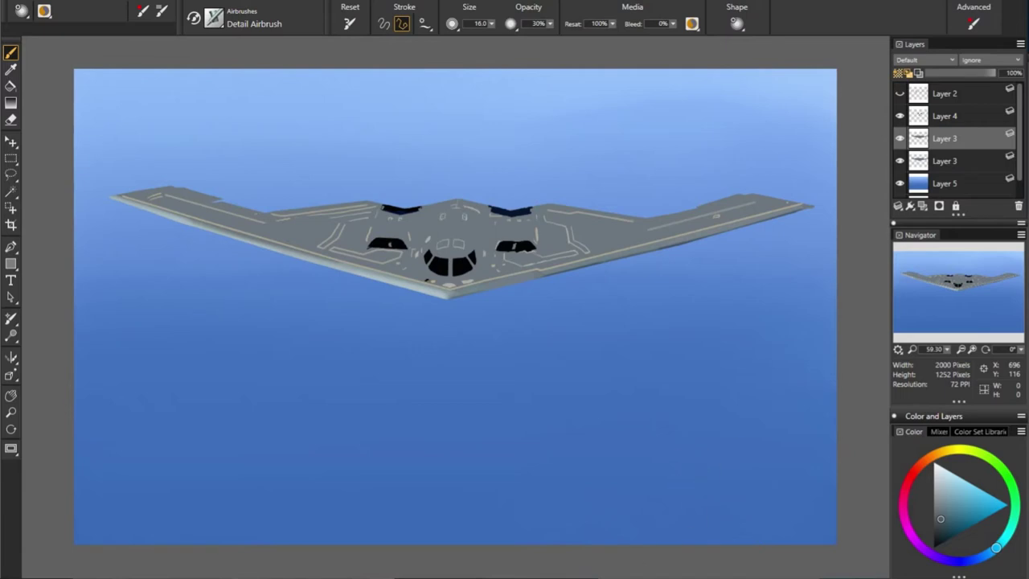
pyautogui.keyDown('alt'); pyautogui.click(173, 201); pyautogui.keyUp('alt')
pyautogui.keyDown('shift'); pyautogui.click(169, 192); pyautogui.keyUp('shift')
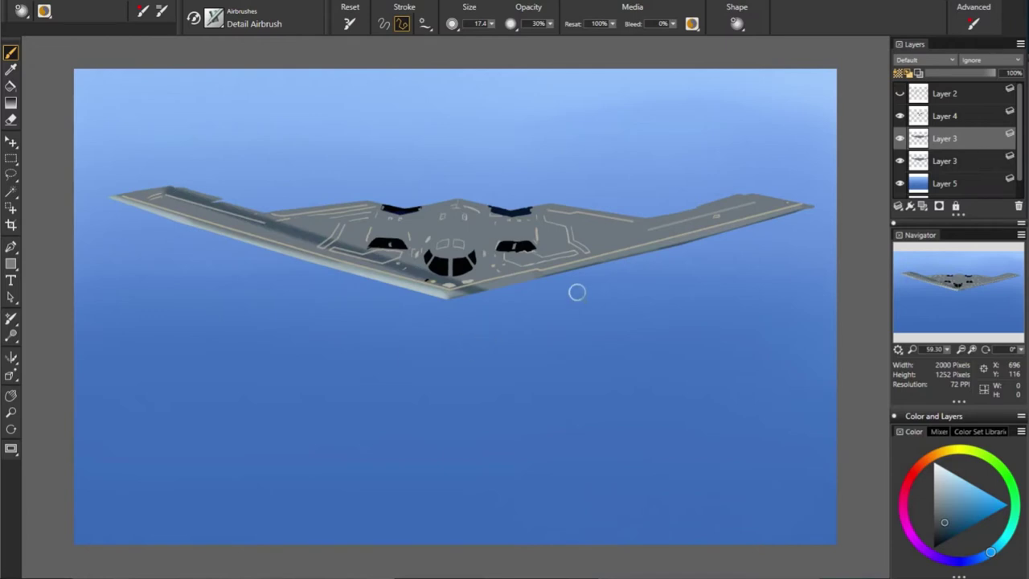
# In freehand mode at size about 46, airbrush darker shading across the left wing
pyautogui.click(384, 23)
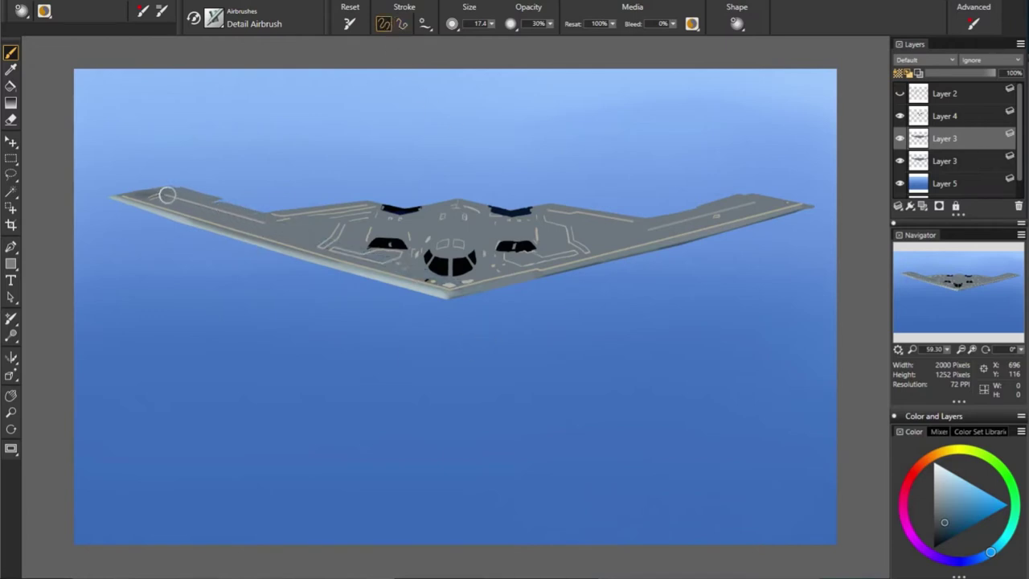
pyautogui.moveTo(167, 195); pyautogui.dragTo(260, 197)
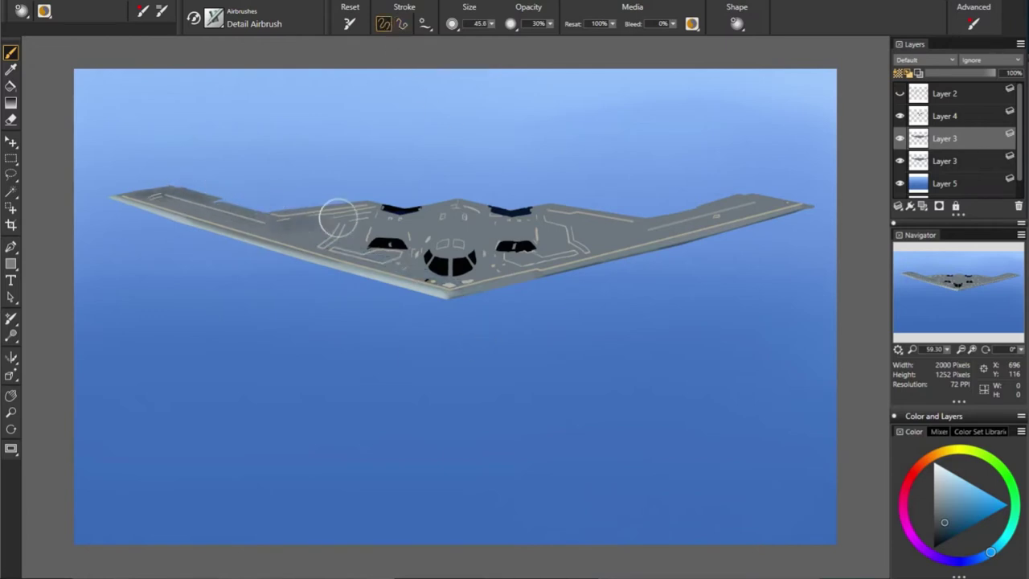
pyautogui.moveTo(337, 217)
pyautogui.mouseDown()
pyautogui.moveTo(379, 207)
pyautogui.moveTo(442, 226)
pyautogui.mouseUp()
pyautogui.press('[')
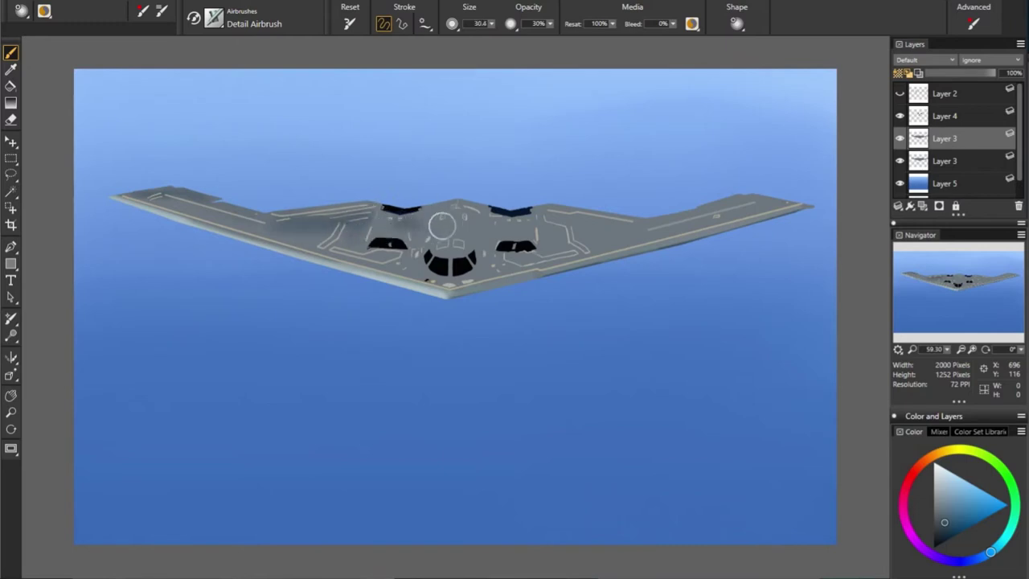
pyautogui.press('[')
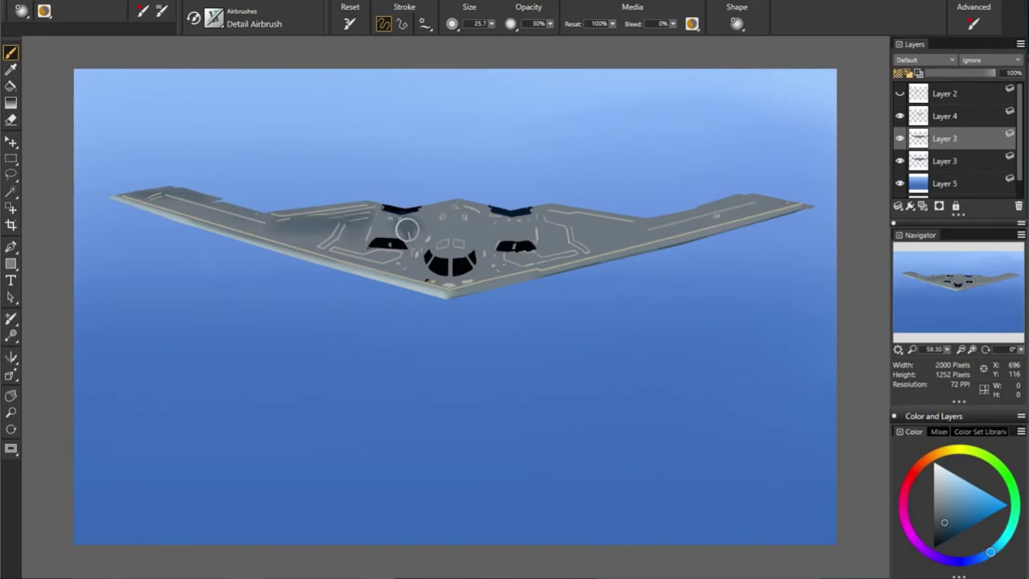
# Shade the fuselage left of the cockpit darker using sampled blue-grey tones
pyautogui.keyDown('alt'); pyautogui.click(416, 223); pyautogui.keyUp('alt')
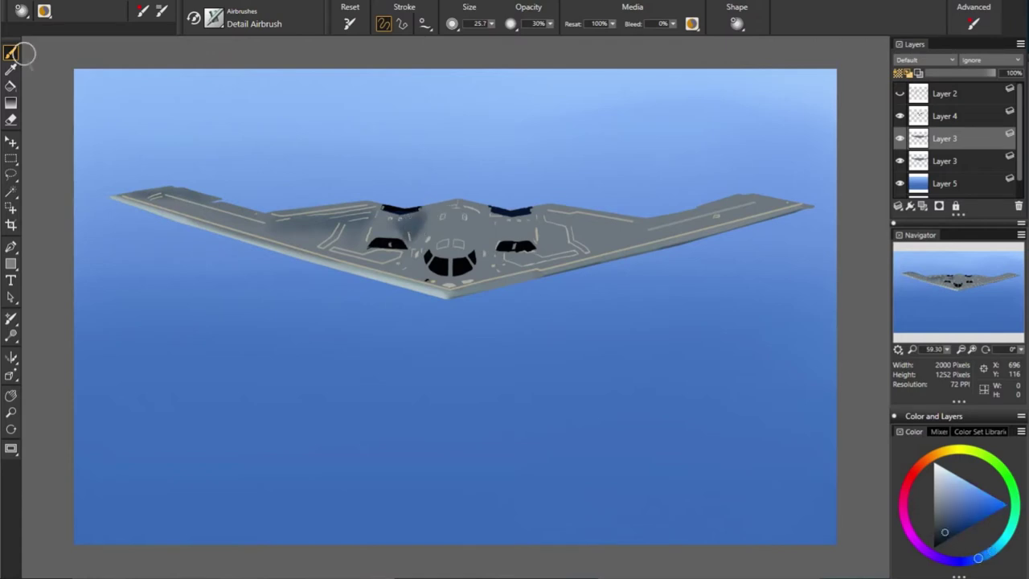
pyautogui.press('[')
pyautogui.press('[')
pyautogui.press('[')
pyautogui.keyDown('alt'); pyautogui.click(377, 221); pyautogui.keyUp('alt')
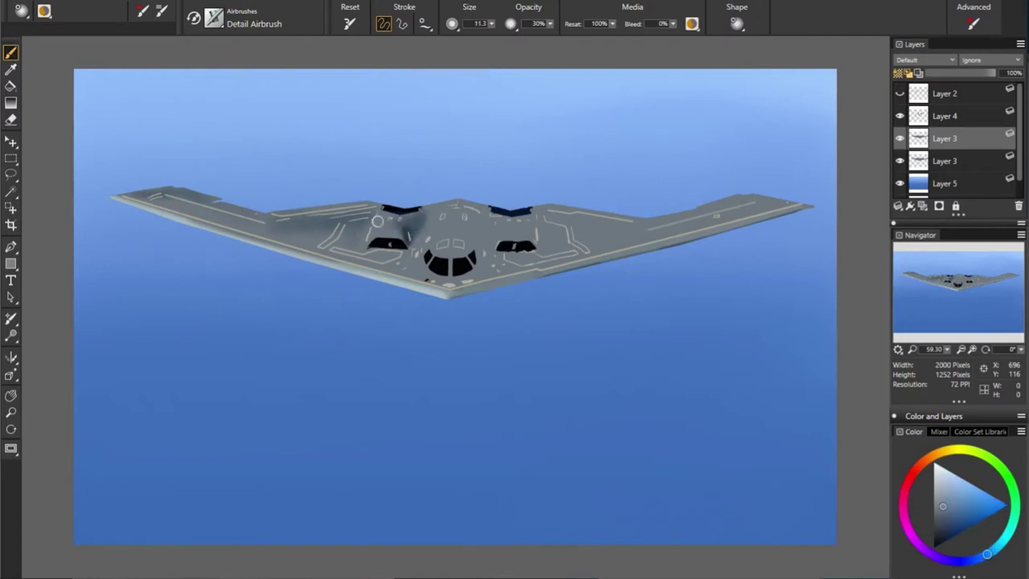
pyautogui.press(']')
pyautogui.press(']')
pyautogui.press(']')
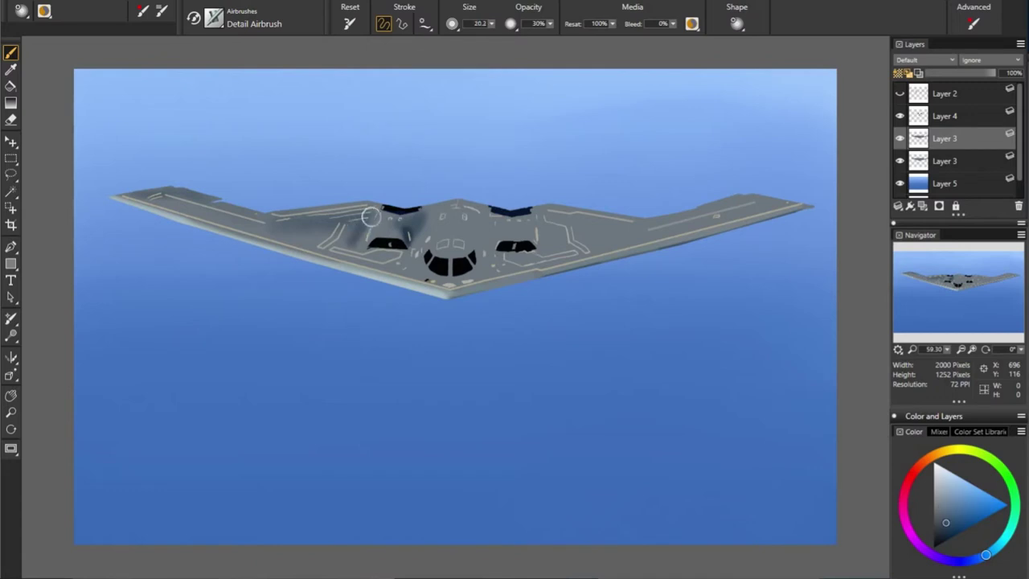
pyautogui.moveTo(357, 228); pyautogui.dragTo(385, 248)
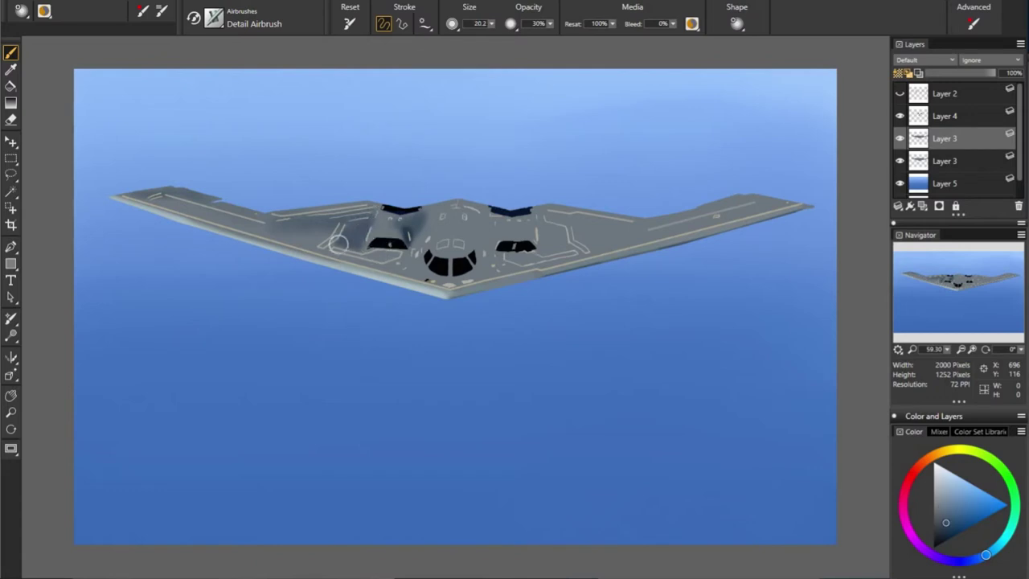
pyautogui.keyDown('alt'); pyautogui.click(359, 231); pyautogui.keyUp('alt')
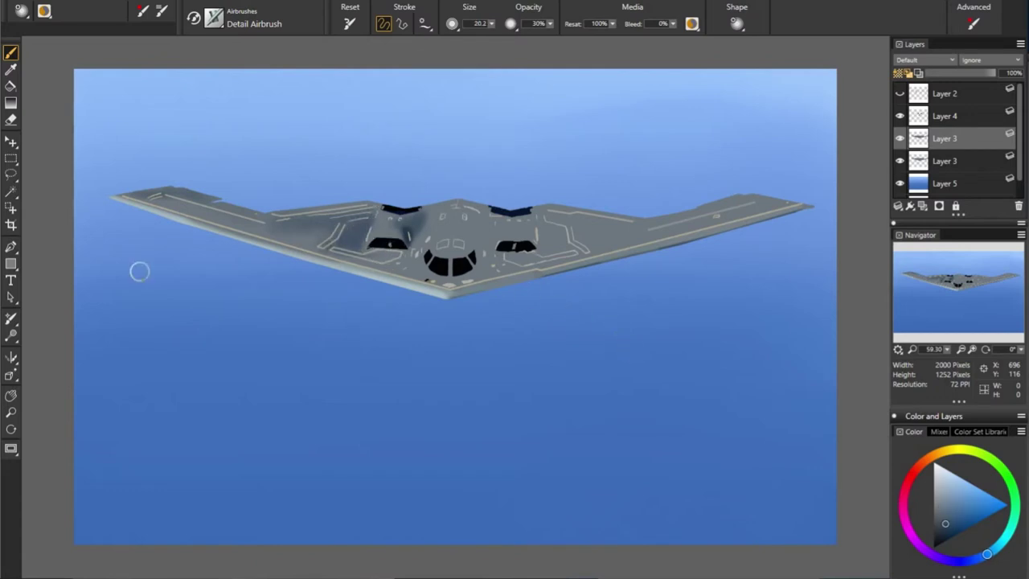
# With a larger brush, darken the left wing root and spread the shading leftward
pyautogui.press(']')
pyautogui.press(']')
pyautogui.press(']')
pyautogui.moveTo(322, 239); pyautogui.dragTo(355, 238)
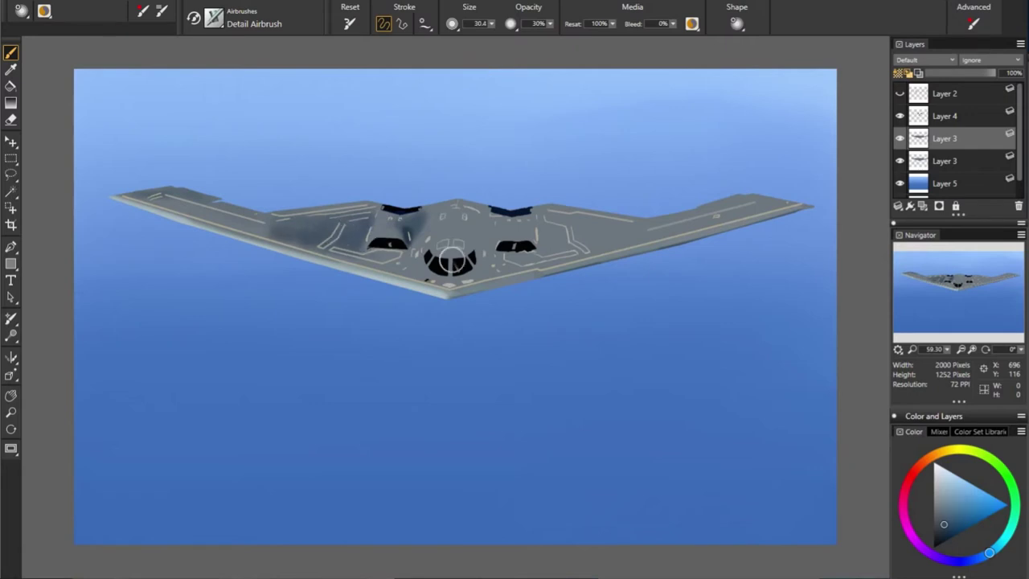
pyautogui.keyDown('alt'); pyautogui.click(279, 226); pyautogui.keyUp('alt')
pyautogui.moveTo(279, 227); pyautogui.dragTo(373, 254)
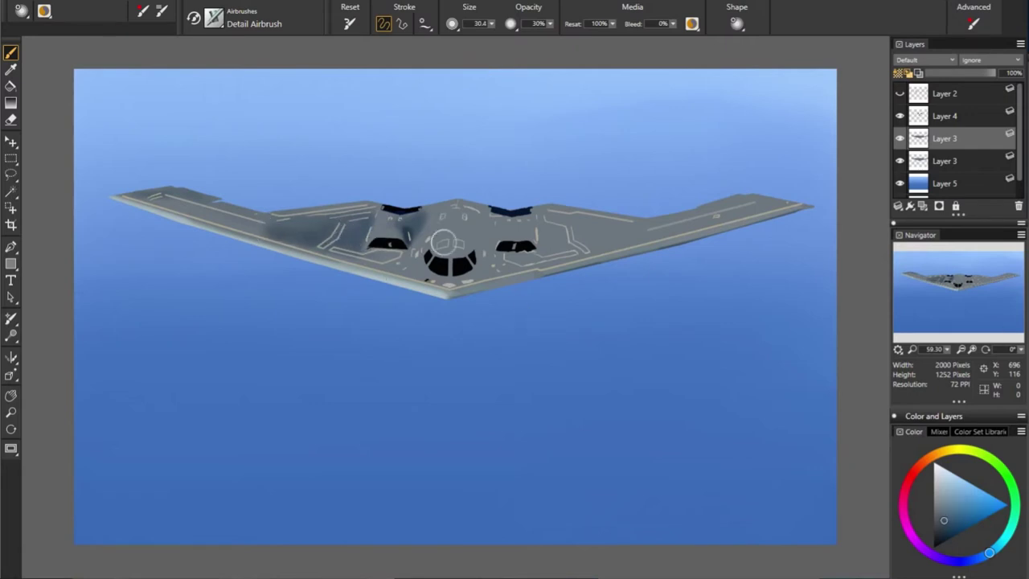
# Resample greys from the aircraft and set the airbrush to about 30.4
pyautogui.keyDown('alt'); pyautogui.click(394, 270); pyautogui.keyUp('alt')
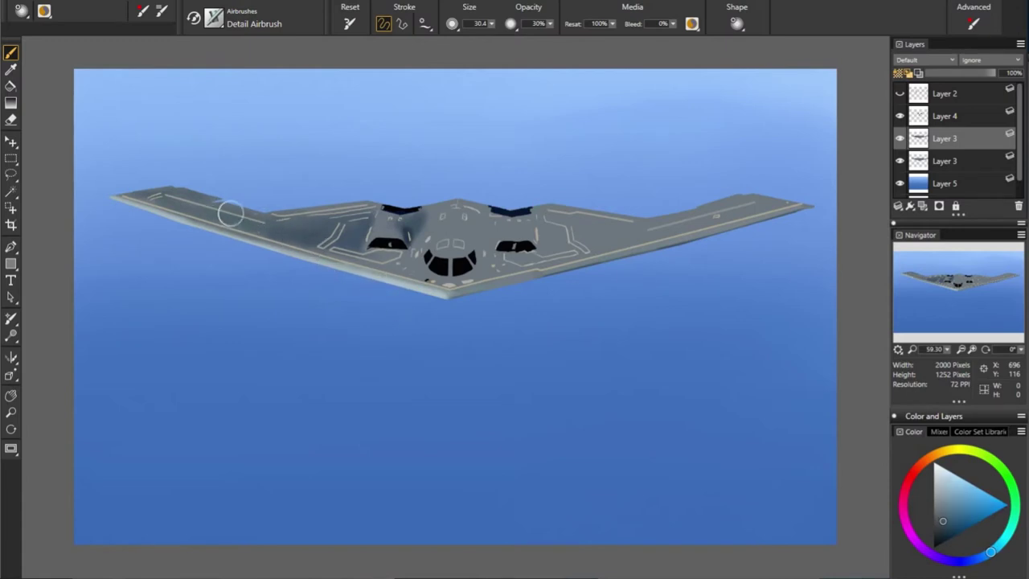
pyautogui.press('[')
pyautogui.press('[')
pyautogui.keyDown('alt'); pyautogui.click(501, 286); pyautogui.keyUp('alt')
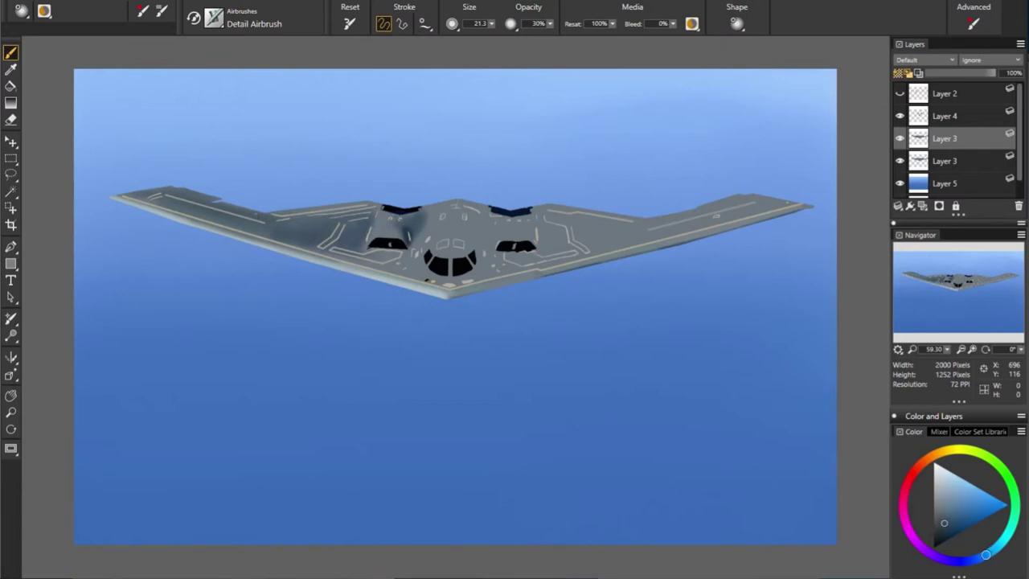
pyautogui.press(']')
pyautogui.press(']')
pyautogui.keyDown('alt'); pyautogui.click(368, 252); pyautogui.keyUp('alt')
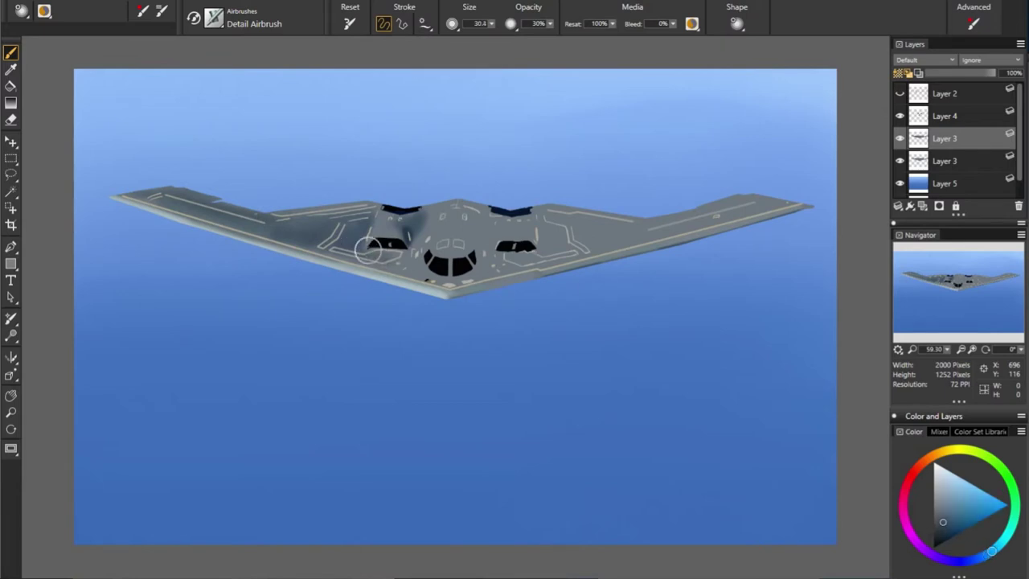
# Sample greys around the cockpit and enlarge the Detail Airbrush to about 30
pyautogui.keyDown('alt'); pyautogui.click(461, 246); pyautogui.keyUp('alt')
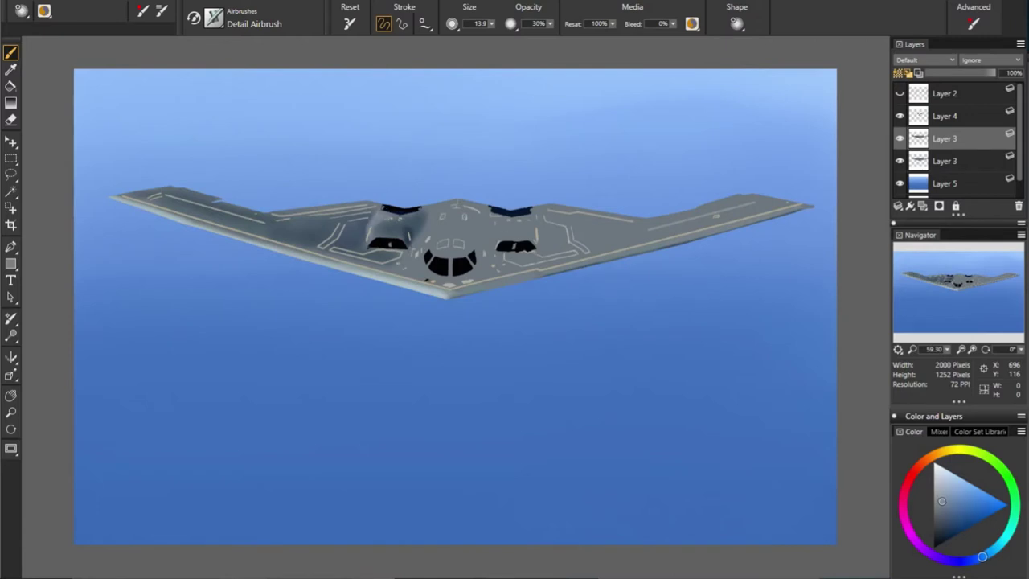
pyautogui.keyDown('alt'); pyautogui.click(424, 211); pyautogui.keyUp('alt')
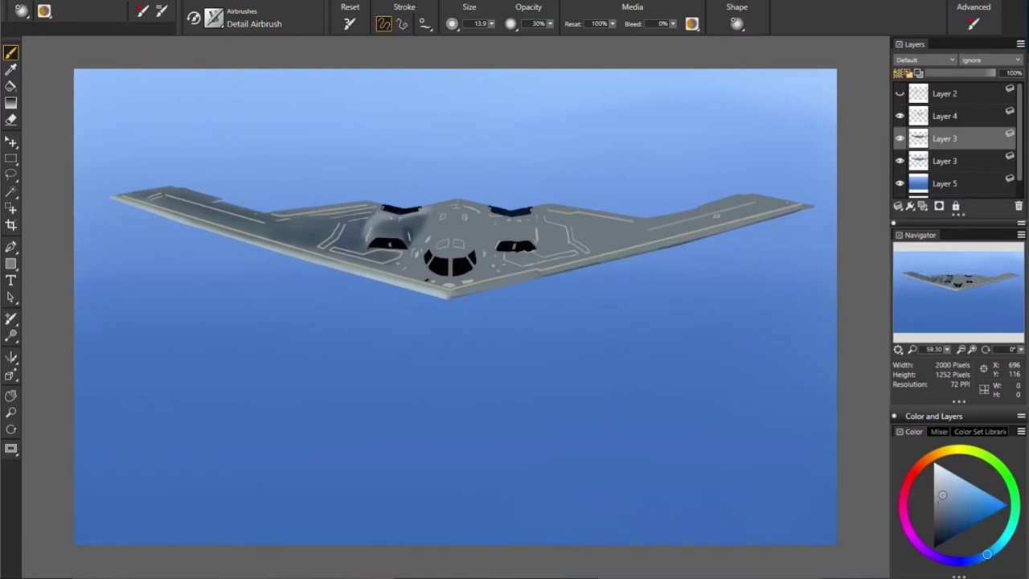
pyautogui.keyDown('alt'); pyautogui.click(772, 226); pyautogui.keyUp('alt')
pyautogui.keyDown('alt'); pyautogui.click(532, 219); pyautogui.keyUp('alt')
pyautogui.keyDown('alt'); pyautogui.click(447, 244); pyautogui.keyUp('alt')
pyautogui.moveTo(432, 218); pyautogui.dragTo(466, 221)
pyautogui.keyDown('alt'); pyautogui.click(450, 233); pyautogui.keyUp('alt')
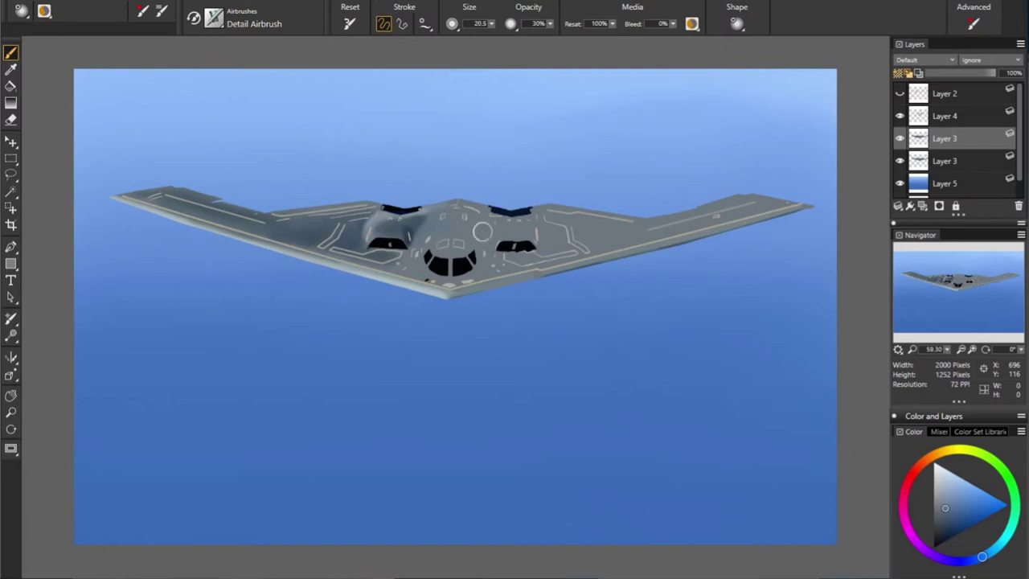
# Sample new hull shades, enlarge the airbrush to about 30.5 and darken around the canopy
pyautogui.keyDown('alt'); pyautogui.click(366, 266); pyautogui.keyUp('alt')
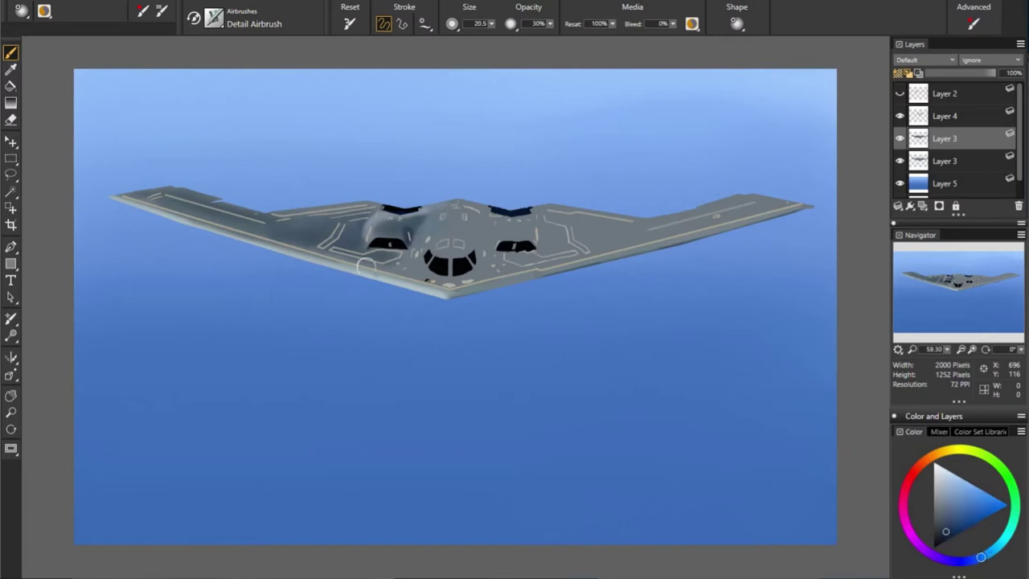
pyautogui.keyDown('alt'); pyautogui.click(427, 234); pyautogui.keyUp('alt')
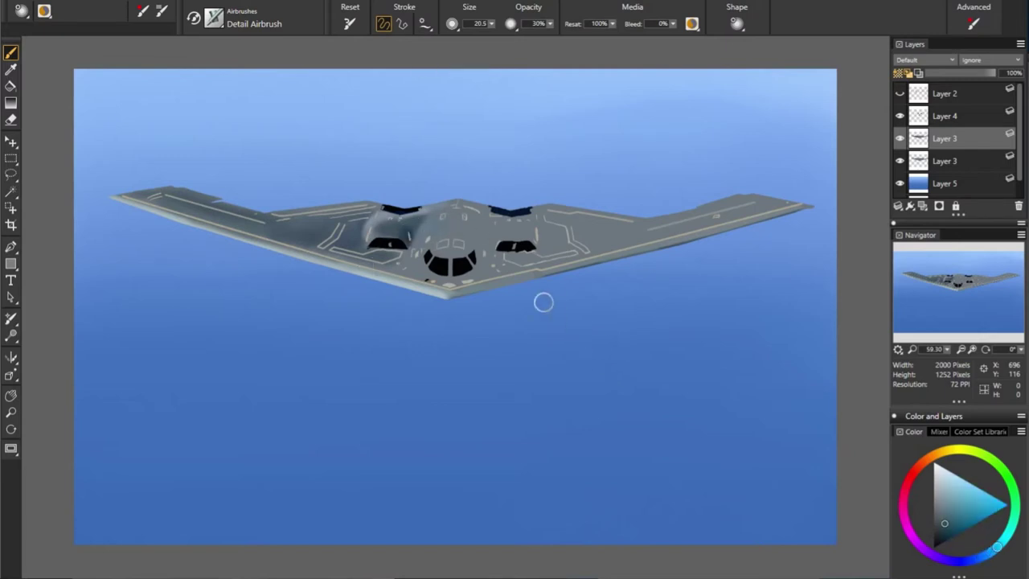
pyautogui.keyDown('alt'); pyautogui.click(450, 218); pyautogui.keyUp('alt')
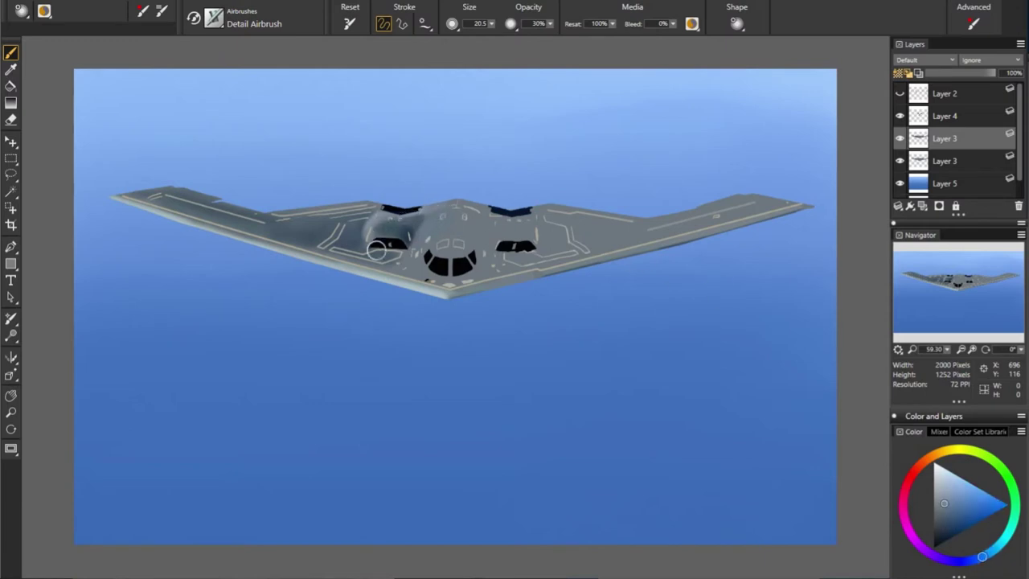
pyautogui.keyDown('alt'); pyautogui.click(377, 250); pyautogui.keyUp('alt')
pyautogui.press(']')
pyautogui.click(466, 219)
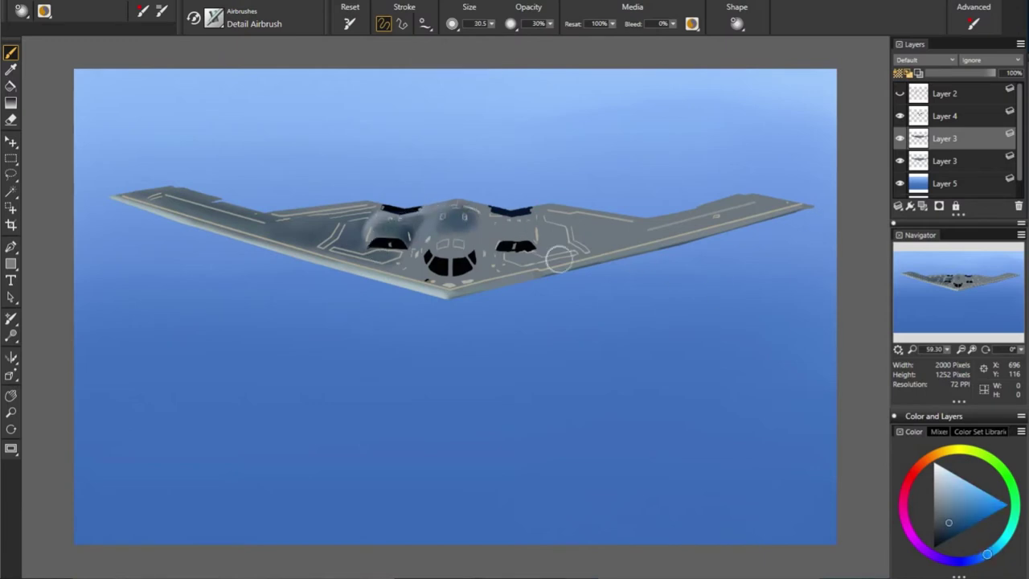
# Alt-sample canopy, wing-edge and fuselage blue-greys to spray shading over the centre body
pyautogui.keyDown('alt'); pyautogui.click(601, 246); pyautogui.keyUp('alt')
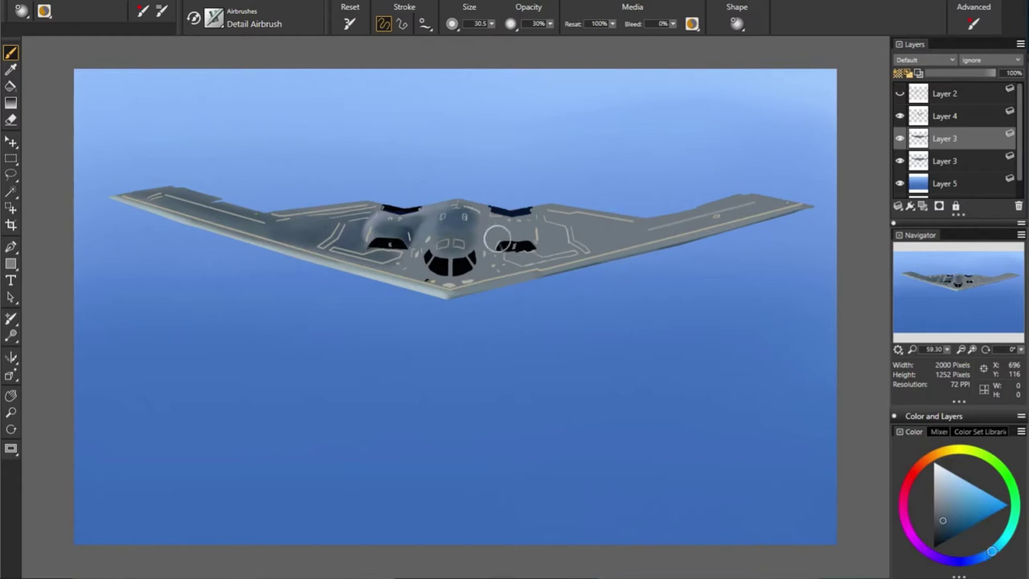
pyautogui.keyDown('alt'); pyautogui.click(509, 238); pyautogui.keyUp('alt')
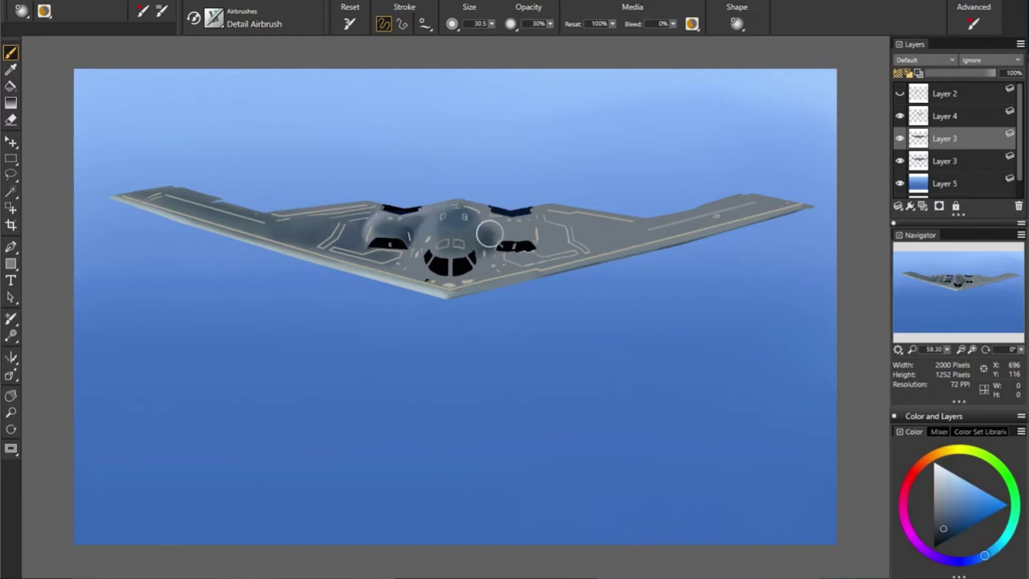
pyautogui.keyDown('alt'); pyautogui.click(479, 229); pyautogui.keyUp('alt')
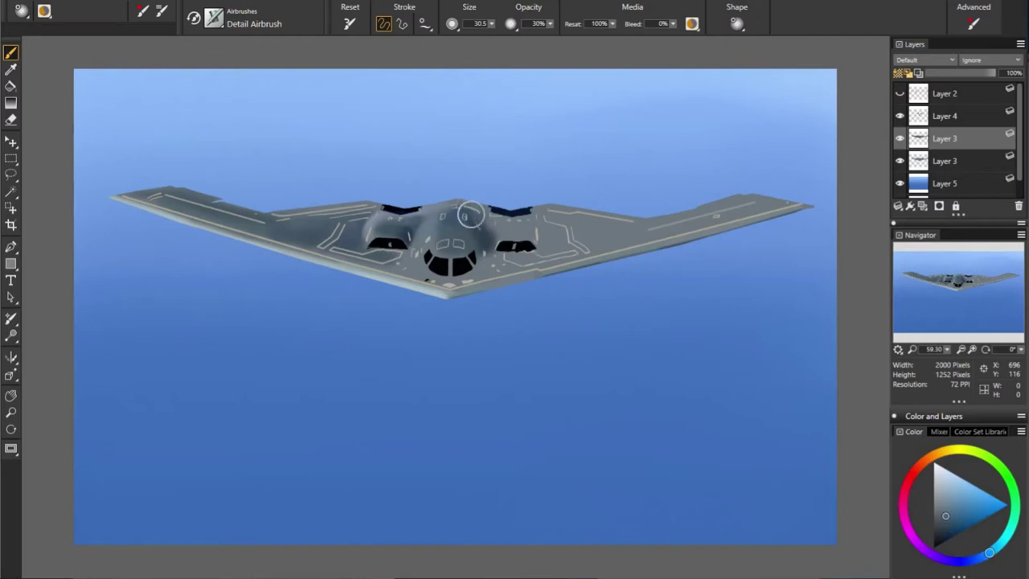
pyautogui.keyDown('alt'); pyautogui.click(381, 267); pyautogui.keyUp('alt')
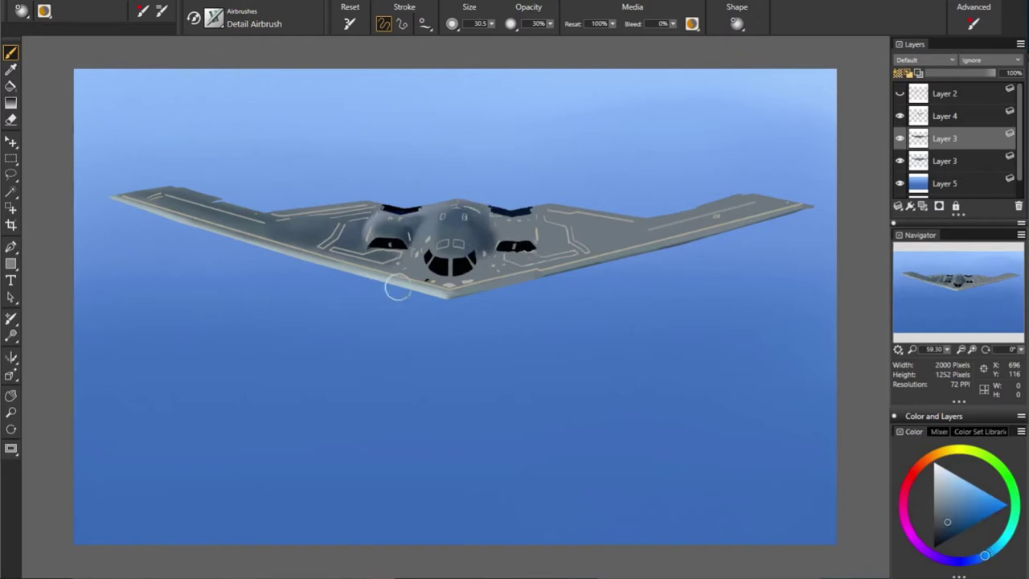
pyautogui.keyDown('alt'); pyautogui.click(620, 259); pyautogui.keyUp('alt')
pyautogui.keyDown('alt'); pyautogui.click(493, 247); pyautogui.keyUp('alt')
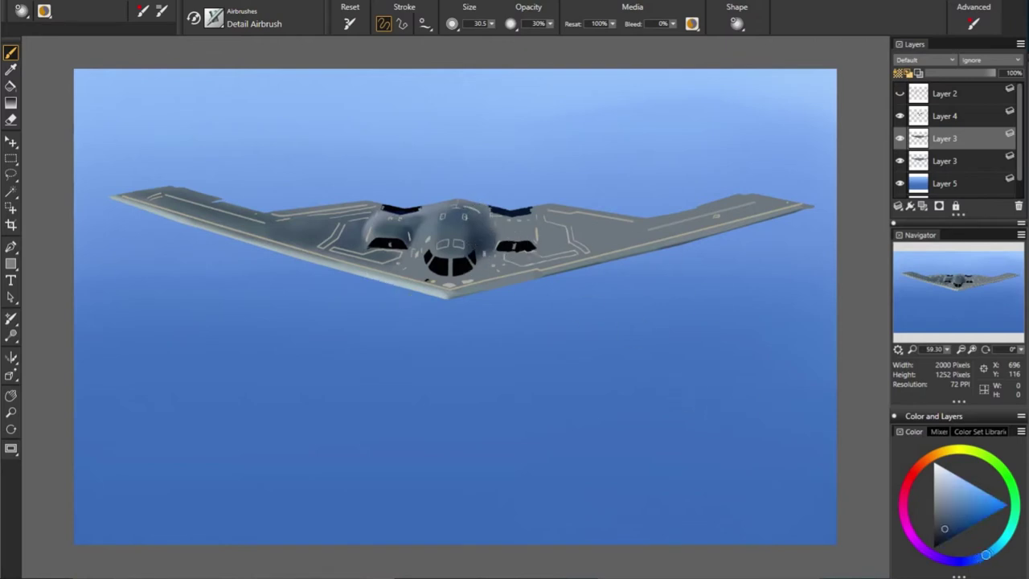
pyautogui.keyDown('alt'); pyautogui.click(493, 247); pyautogui.keyUp('alt')
# Sample darker cockpit blues and shrink the airbrush for finer shading
pyautogui.keyDown('alt'); pyautogui.click(452, 247); pyautogui.keyUp('alt')
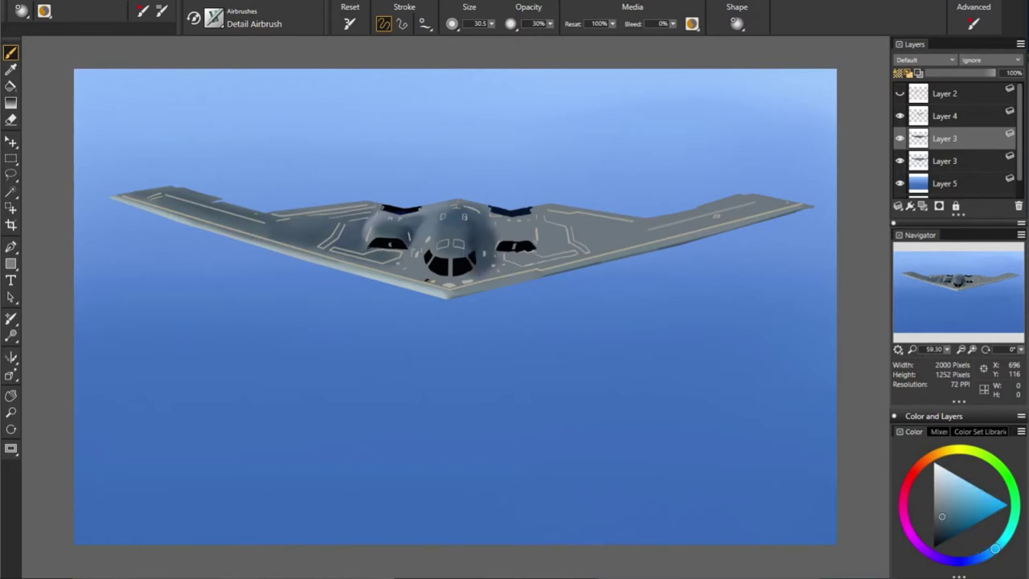
pyautogui.keyDown('alt'); pyautogui.click(808, 236); pyautogui.keyUp('alt')
pyautogui.keyDown('alt'); pyautogui.click(432, 228); pyautogui.keyUp('alt')
pyautogui.keyDown('alt'); pyautogui.click(409, 262); pyautogui.keyUp('alt')
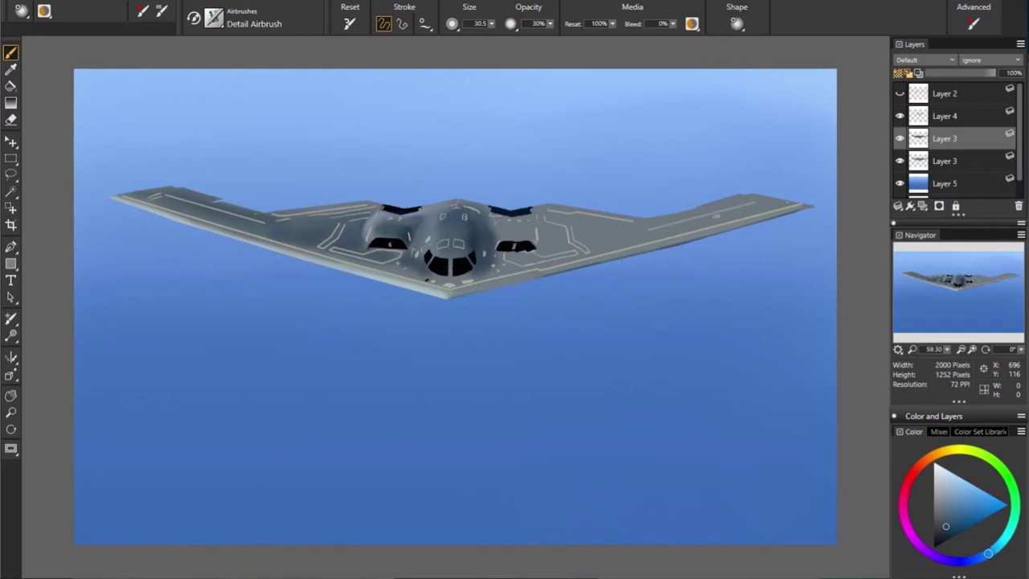
pyautogui.keyDown('alt'); pyautogui.click(491, 286); pyautogui.keyUp('alt')
pyautogui.press('[')
pyautogui.press('[')
pyautogui.press('[')
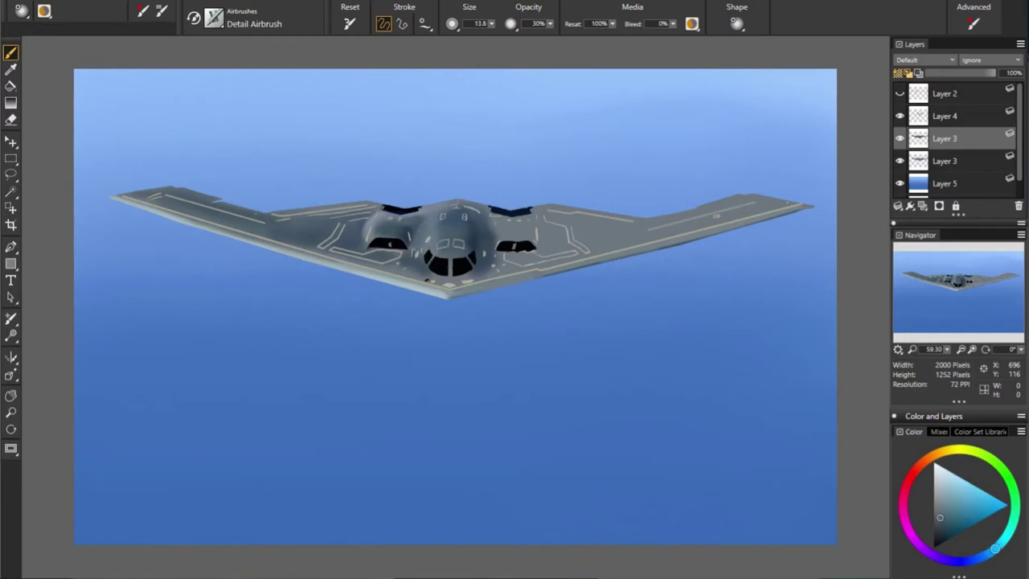
# Shade below the wing root and along the belly with sampled grey-blues
pyautogui.keyDown('alt'); pyautogui.click(423, 259); pyautogui.keyUp('alt')
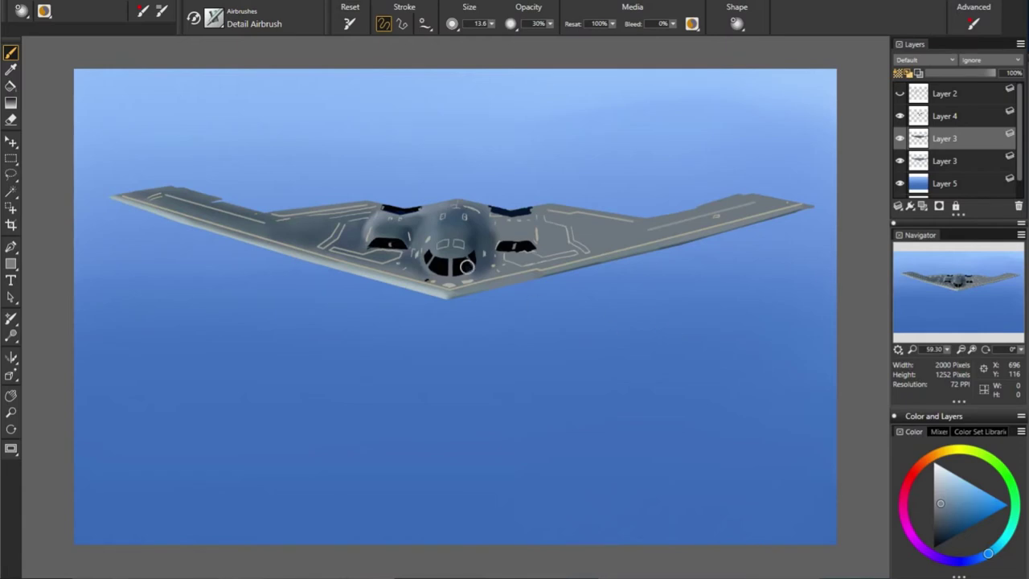
pyautogui.keyDown('alt'); pyautogui.click(442, 280); pyautogui.keyUp('alt')
pyautogui.keyDown('alt'); pyautogui.click(439, 283); pyautogui.keyUp('alt')
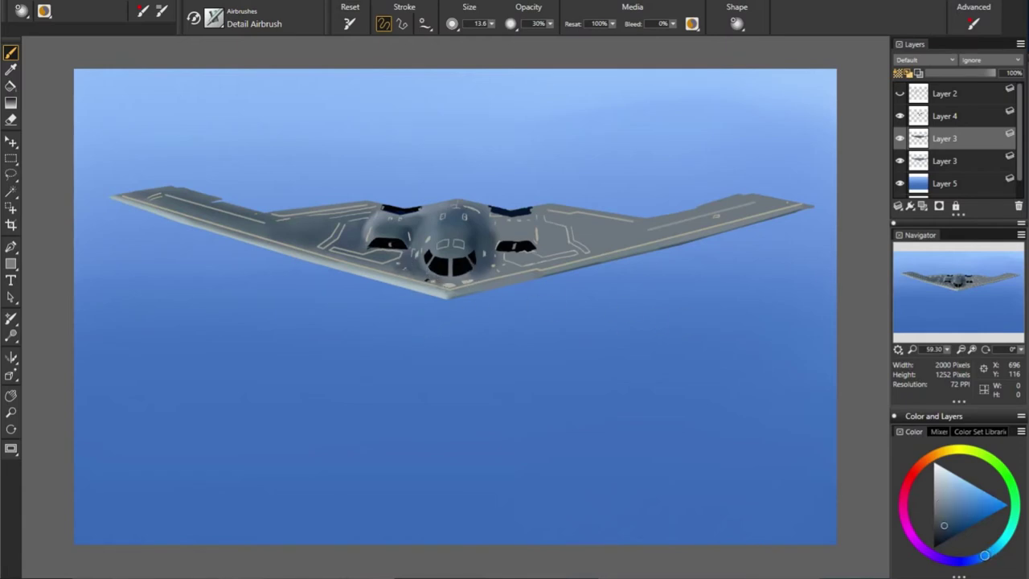
pyautogui.keyDown('alt'); pyautogui.click(410, 272); pyautogui.keyUp('alt')
pyautogui.keyDown('alt'); pyautogui.click(339, 312); pyautogui.keyUp('alt')
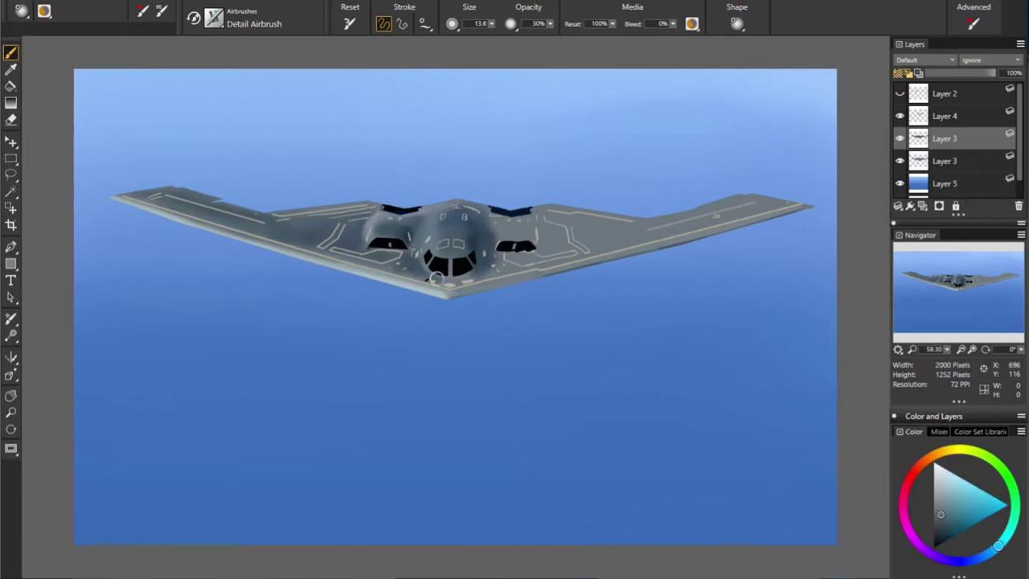
pyautogui.keyDown('alt'); pyautogui.click(645, 268); pyautogui.keyUp('alt')
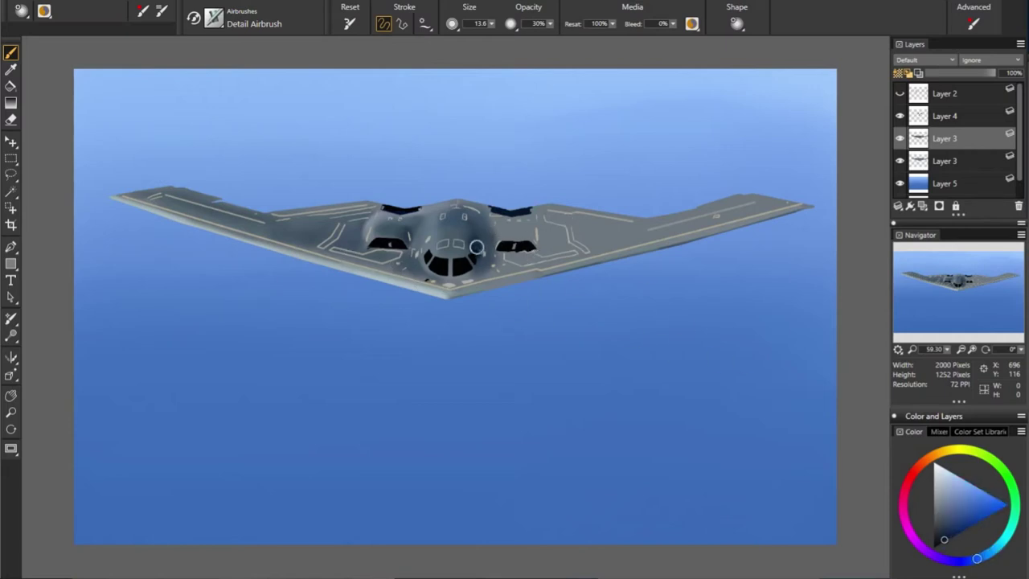
# Greatly enlarge the airbrush, then settle it at about 25
pyautogui.moveTo(606, 297); pyautogui.dragTo(624, 297)
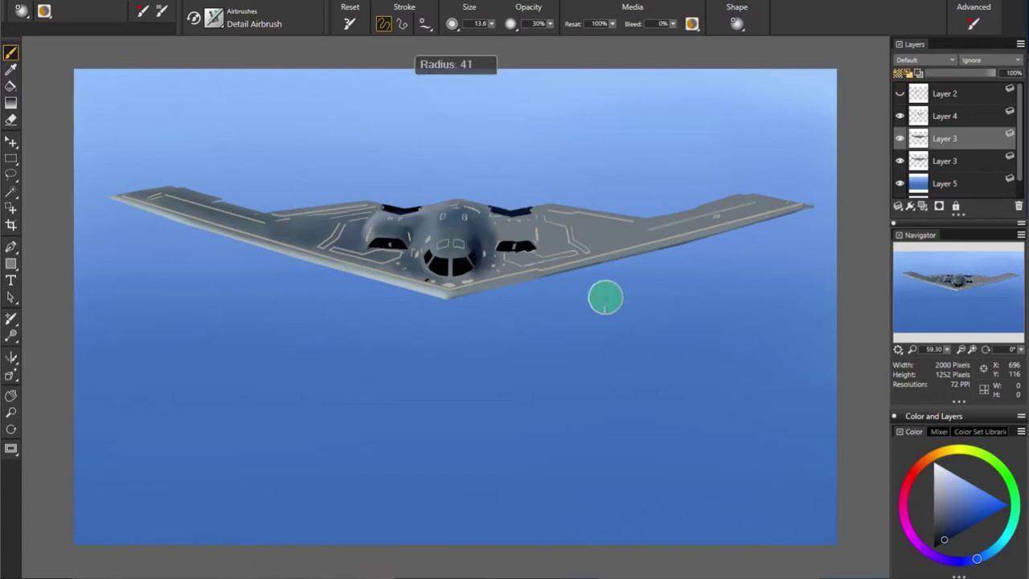
pyautogui.keyDown('alt'); pyautogui.click(600, 253); pyautogui.keyUp('alt')
pyautogui.press('[')
pyautogui.press('[')
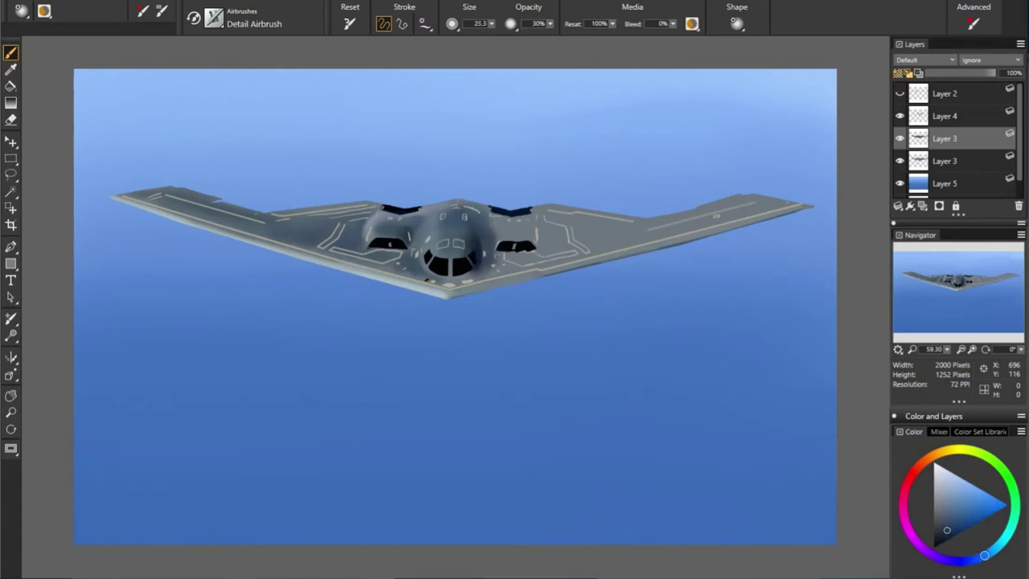
pyautogui.keyDown('alt'); pyautogui.click(484, 231); pyautogui.keyUp('alt')
# Spray darker bluish-grey shading around the cockpit using greys sampled from the wing
pyautogui.keyDown('alt'); pyautogui.click(503, 231); pyautogui.keyUp('alt')
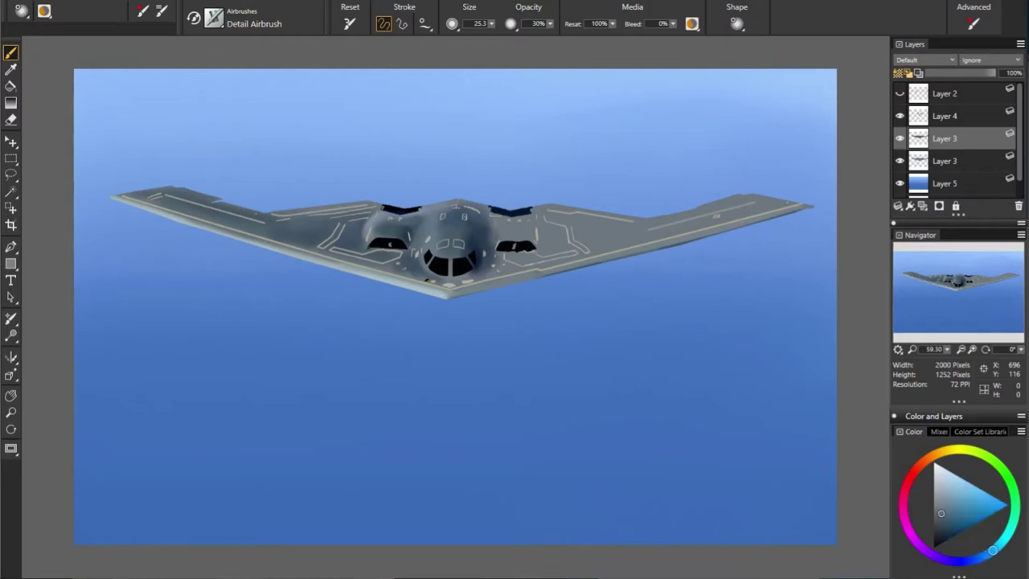
pyautogui.keyDown('alt'); pyautogui.click(562, 241); pyautogui.keyUp('alt')
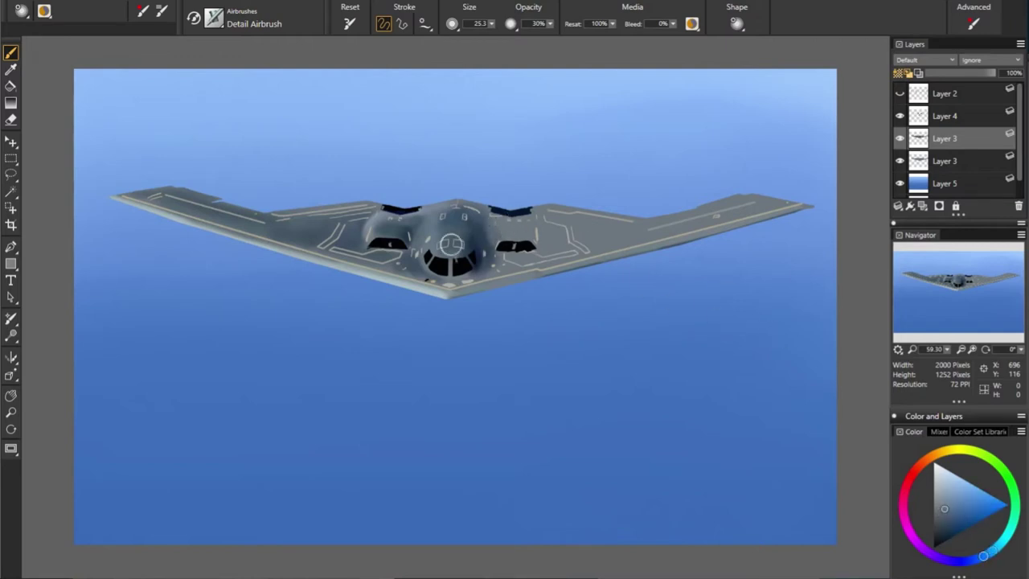
pyautogui.keyDown('alt'); pyautogui.click(563, 249); pyautogui.keyUp('alt')
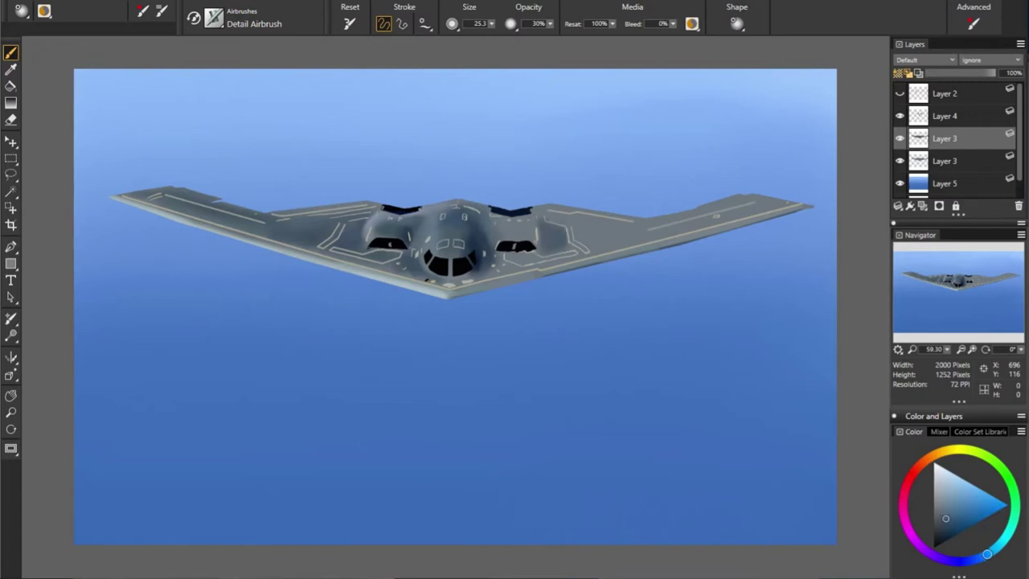
pyautogui.keyDown('alt'); pyautogui.click(443, 266); pyautogui.keyUp('alt')
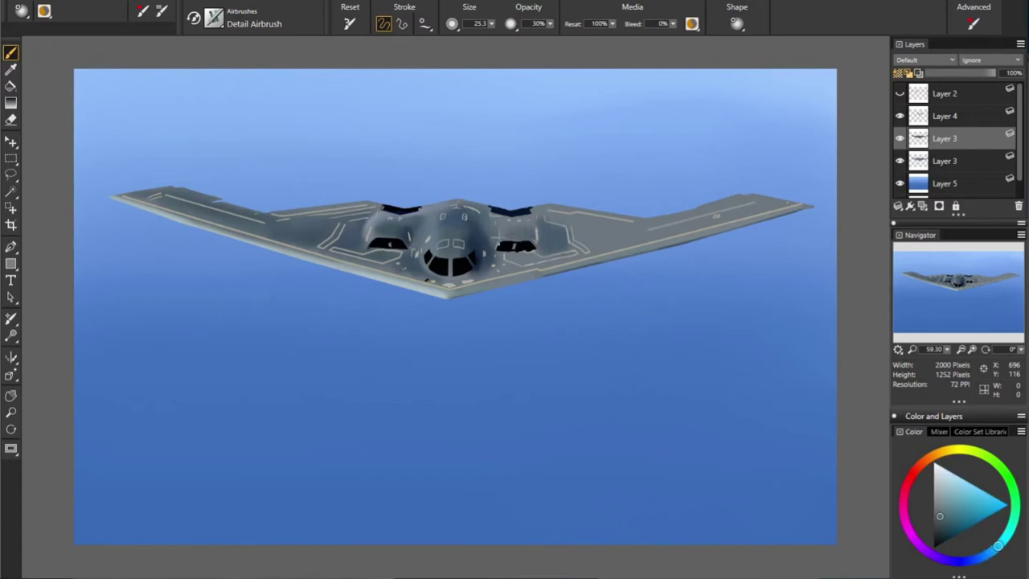
pyautogui.keyDown('alt'); pyautogui.click(394, 265); pyautogui.keyUp('alt')
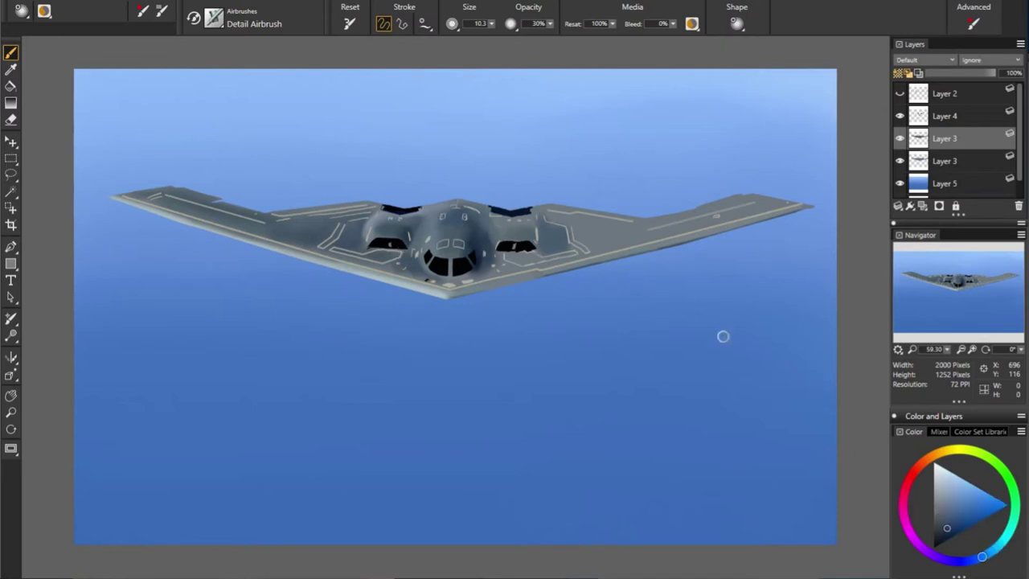
pyautogui.keyDown('alt'); pyautogui.click(576, 245); pyautogui.keyUp('alt')
# Enlarge the airbrush slightly, then shade the inner right wing beside the right intake
pyautogui.keyDown('alt'); pyautogui.click(530, 267); pyautogui.keyUp('alt')
pyautogui.moveTo(531, 270); pyautogui.dragTo(537, 270)
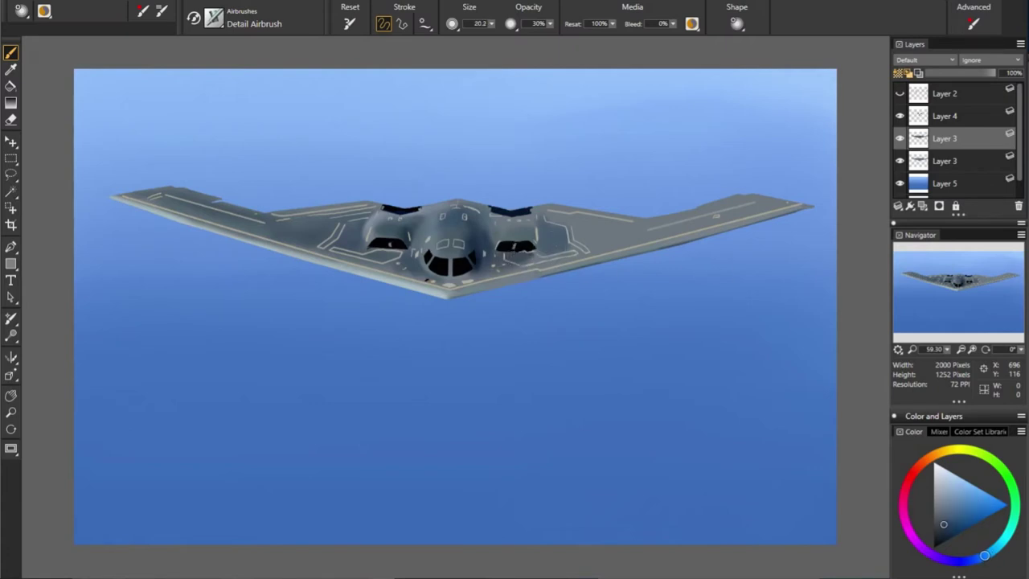
pyautogui.keyDown('alt'); pyautogui.click(809, 276); pyautogui.keyUp('alt')
pyautogui.keyDown('alt'); pyautogui.click(630, 274); pyautogui.keyUp('alt')
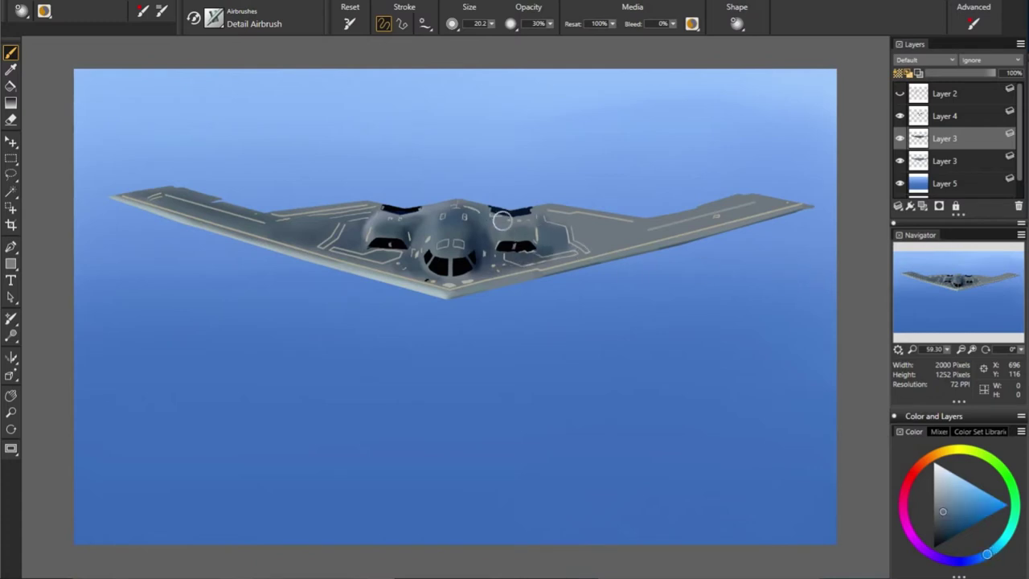
pyautogui.keyDown('alt'); pyautogui.click(498, 246); pyautogui.keyUp('alt')
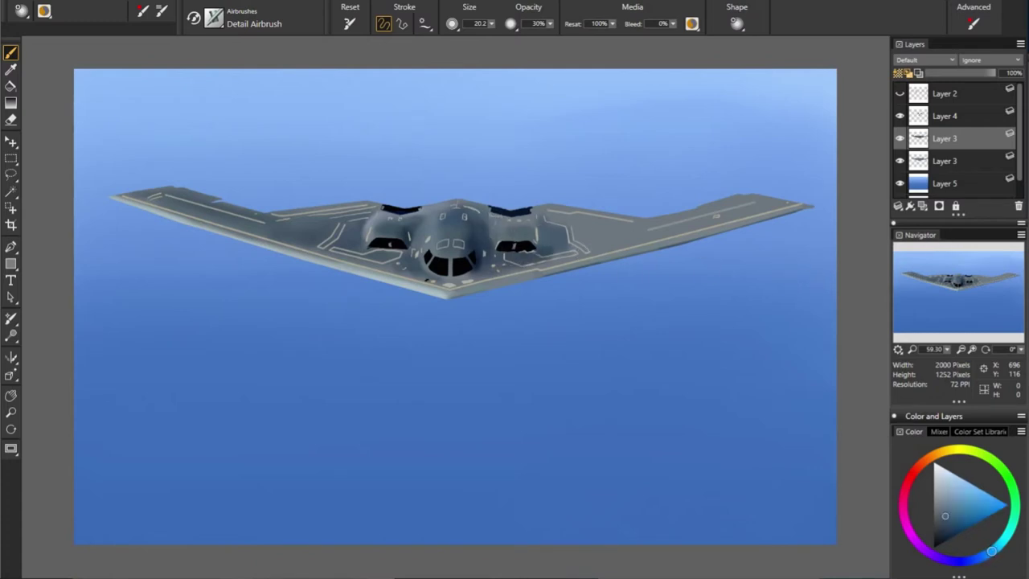
pyautogui.keyDown('alt'); pyautogui.click(721, 275); pyautogui.keyUp('alt')
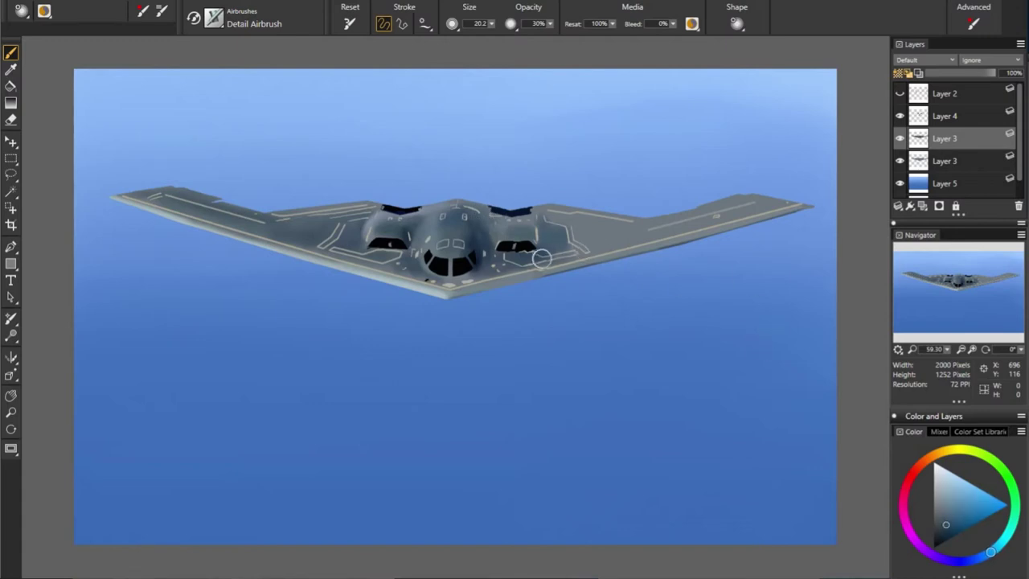
# Shrink the airbrush to 8.4, sample blue-greys, then enlarge it to 17.2
pyautogui.keyDown('alt'); pyautogui.click(471, 269); pyautogui.keyUp('alt')
pyautogui.press('[')
pyautogui.press('[')
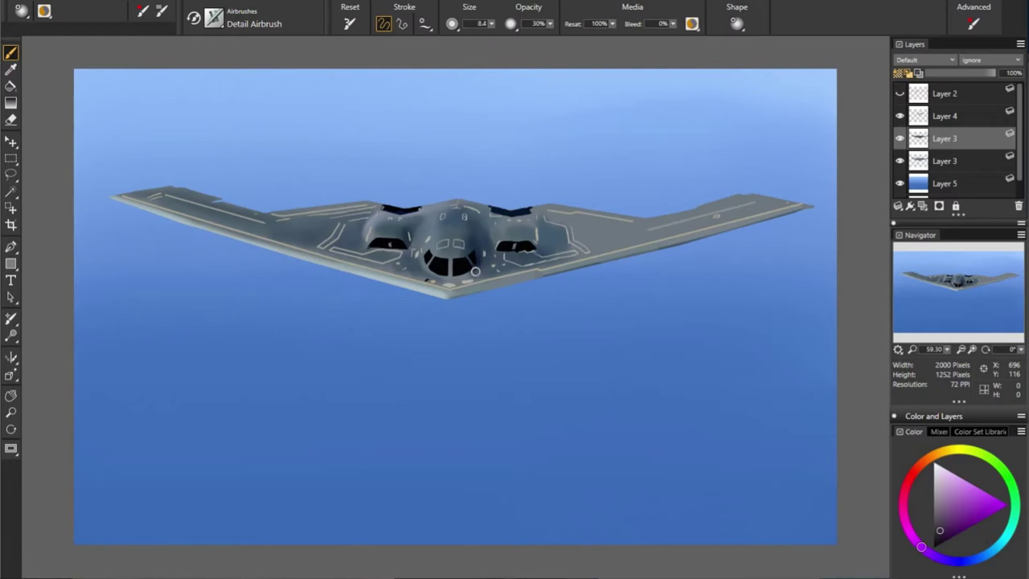
pyautogui.keyDown('alt'); pyautogui.click(534, 280); pyautogui.keyUp('alt')
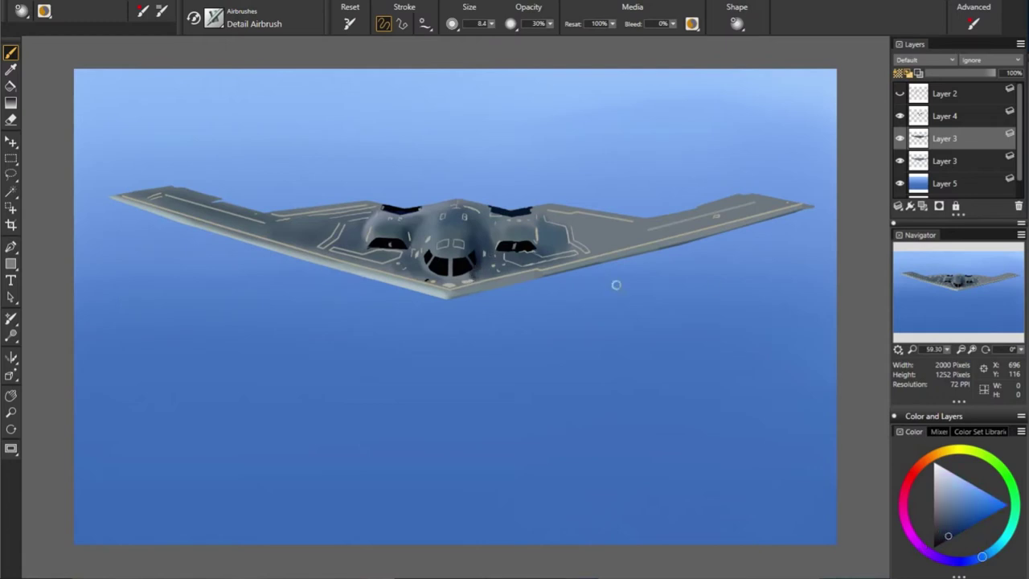
pyautogui.keyDown('alt'); pyautogui.click(403, 272); pyautogui.keyUp('alt')
pyautogui.keyDown('alt'); pyautogui.click(412, 302); pyautogui.keyUp('alt')
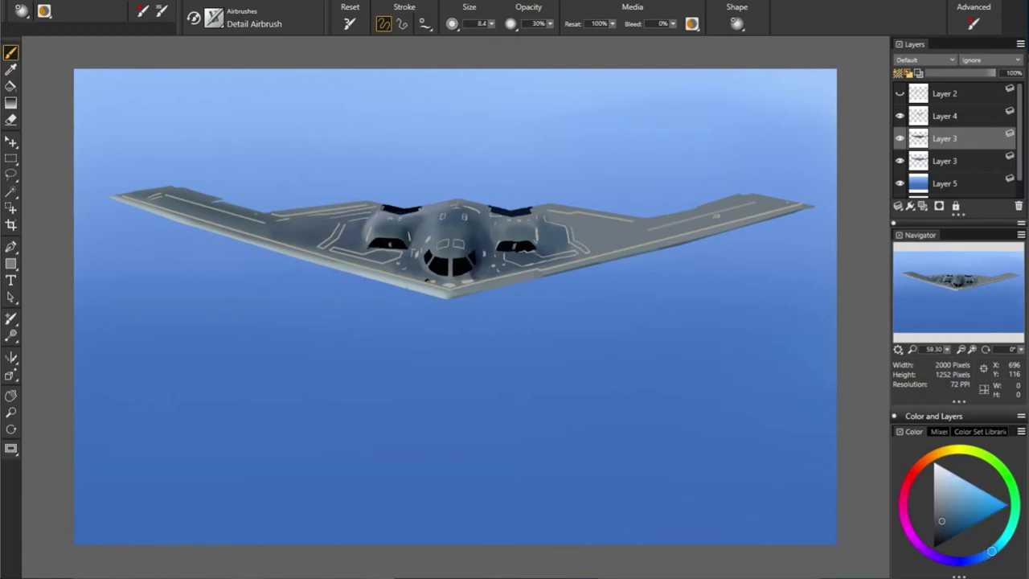
pyautogui.press(']')
pyautogui.press(']')
pyautogui.press(']')
# Enlarge the airbrush to 28.7 and shade the right wing with sampled greys
pyautogui.keyDown('alt'); pyautogui.click(738, 285); pyautogui.keyUp('alt')
pyautogui.keyDown('alt'); pyautogui.click(555, 259); pyautogui.keyUp('alt')
pyautogui.keyDown('alt'); pyautogui.click(603, 240); pyautogui.keyUp('alt')
pyautogui.press(']')
pyautogui.keyDown('alt'); pyautogui.click(590, 232); pyautogui.keyUp('alt')
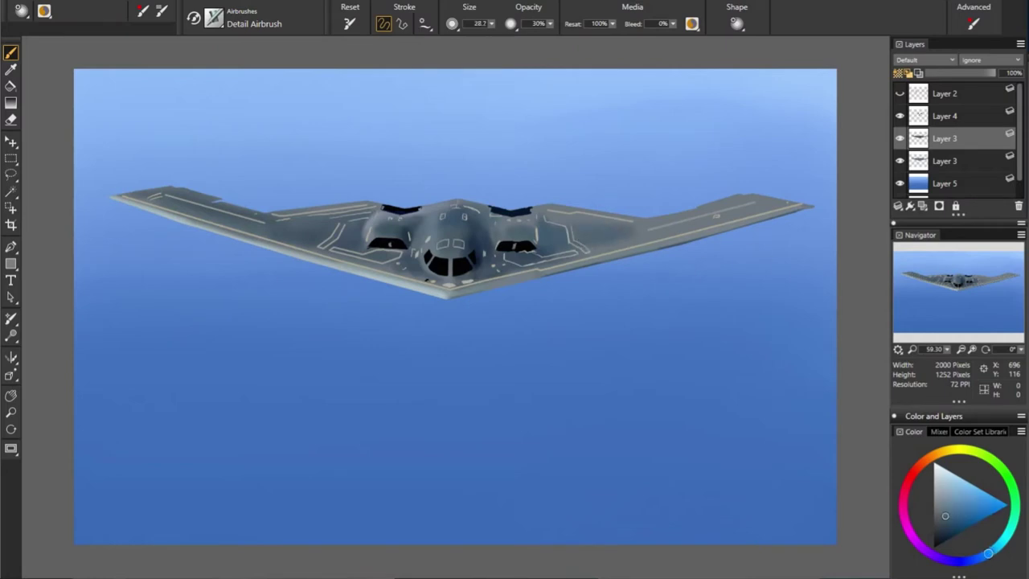
pyautogui.keyDown('alt'); pyautogui.click(711, 246); pyautogui.keyUp('alt')
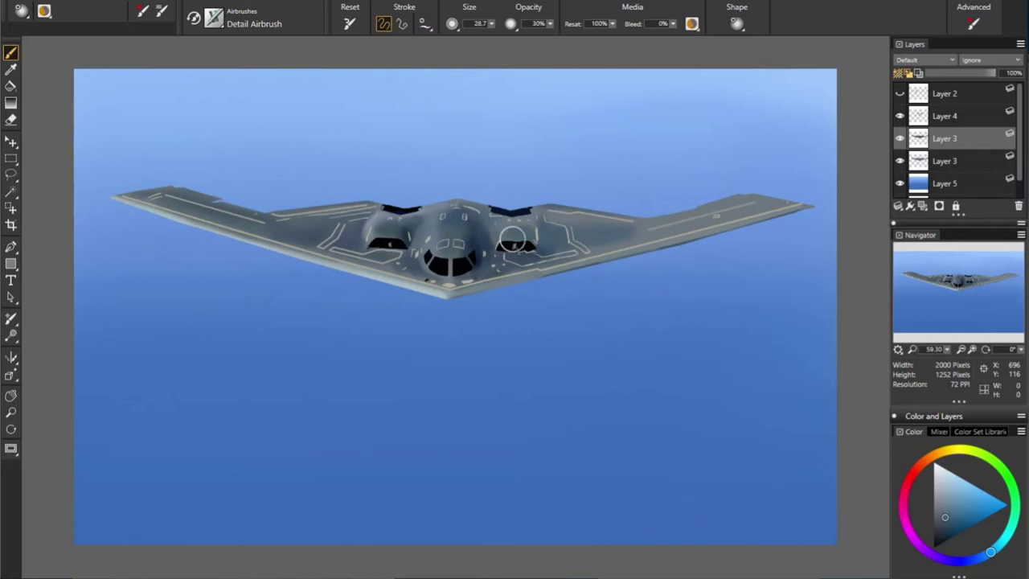
pyautogui.keyDown('alt'); pyautogui.click(335, 200); pyautogui.keyUp('alt')
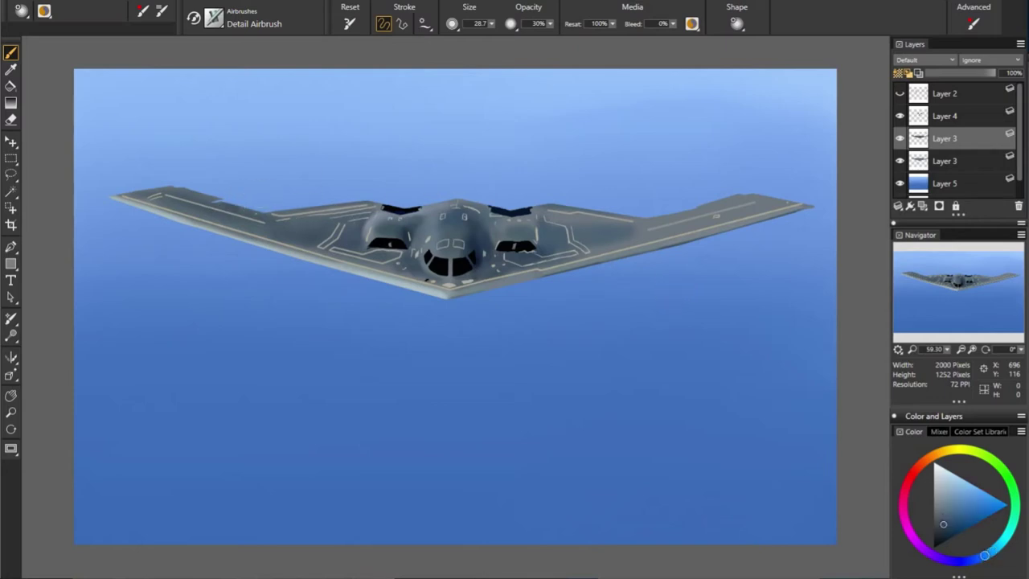
# Resize the airbrush from 16.0 up to 34.4 and spray broad wing shading
pyautogui.press('[')
pyautogui.press('[')
pyautogui.press('[')
pyautogui.press('[')
pyautogui.press(']')
pyautogui.press(']')
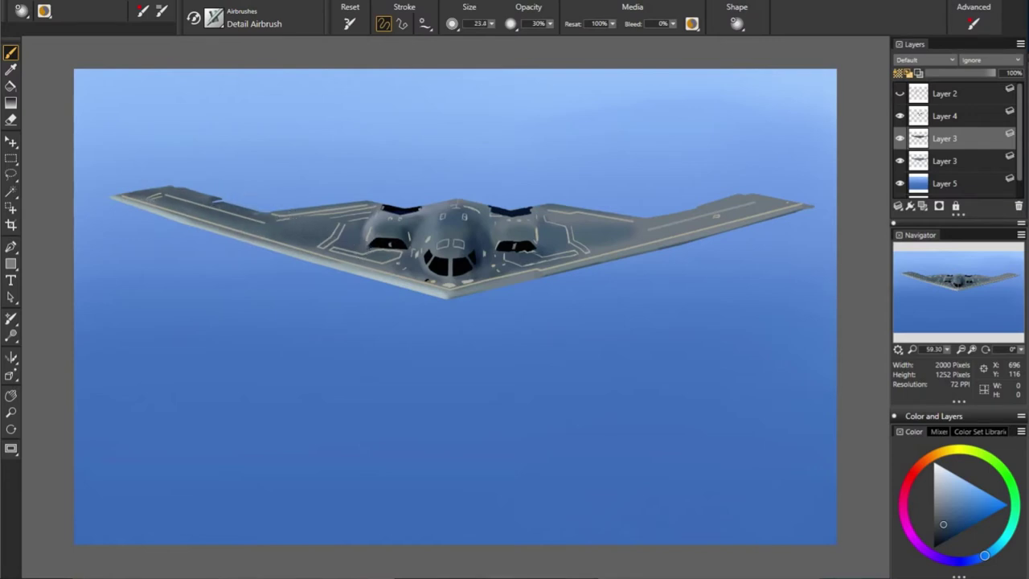
pyautogui.press(']')
pyautogui.press(']')
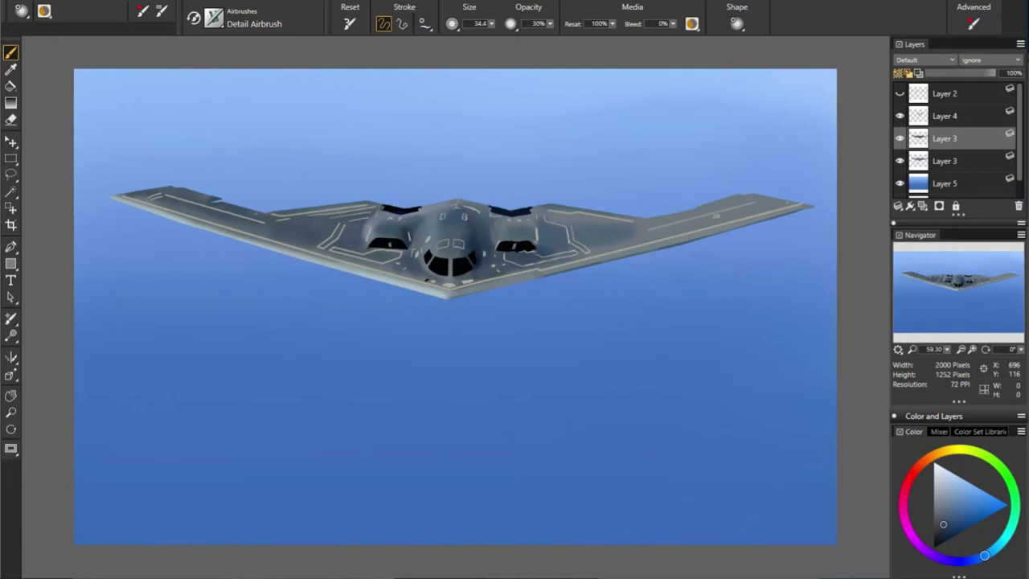
pyautogui.keyDown('alt'); pyautogui.click(519, 225); pyautogui.keyUp('alt')
pyautogui.keyDown('alt'); pyautogui.click(552, 219); pyautogui.keyUp('alt')
pyautogui.keyDown('alt'); pyautogui.click(554, 214); pyautogui.keyUp('alt')
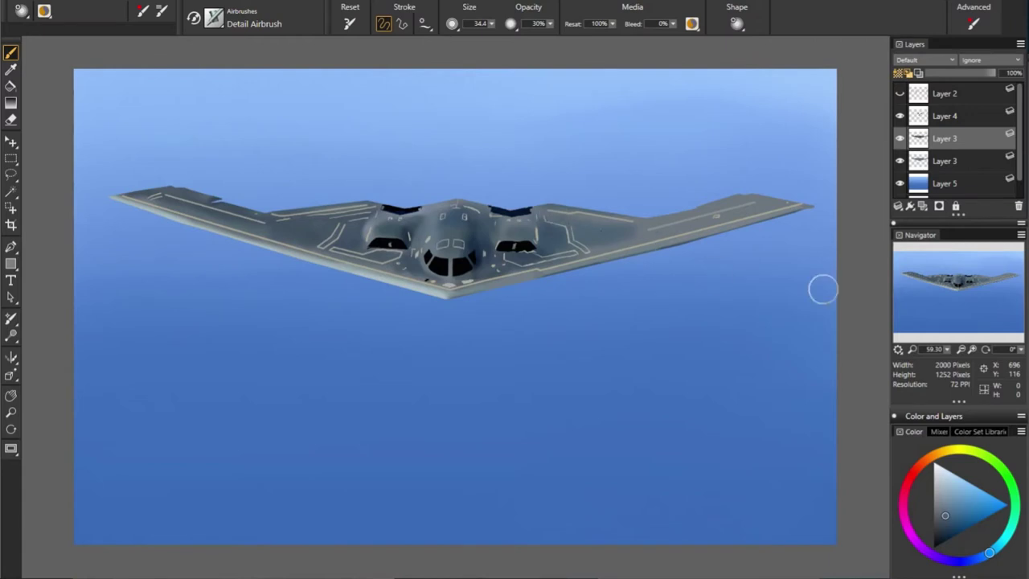
# Shrink the airbrush to 24.3 and darken the right wing toward its tip
pyautogui.keyDown('alt'); pyautogui.click(576, 230); pyautogui.keyUp('alt')
pyautogui.keyDown('alt'); pyautogui.click(573, 249); pyautogui.keyUp('alt')
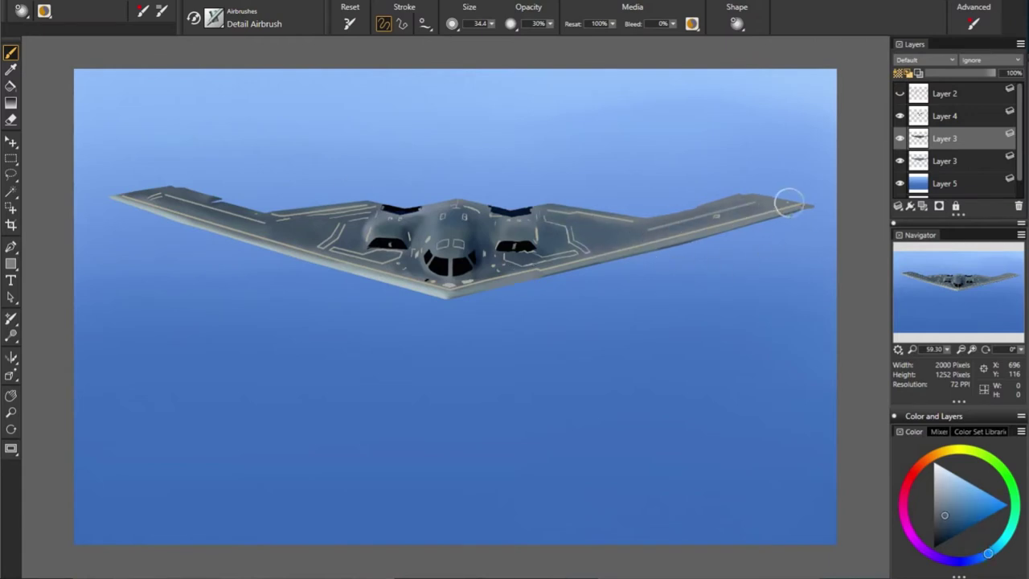
pyautogui.press('[')
pyautogui.press('[')
pyautogui.press('[')
pyautogui.keyDown('alt'); pyautogui.click(730, 203); pyautogui.keyUp('alt')
pyautogui.keyDown('alt'); pyautogui.click(761, 237); pyautogui.keyUp('alt')
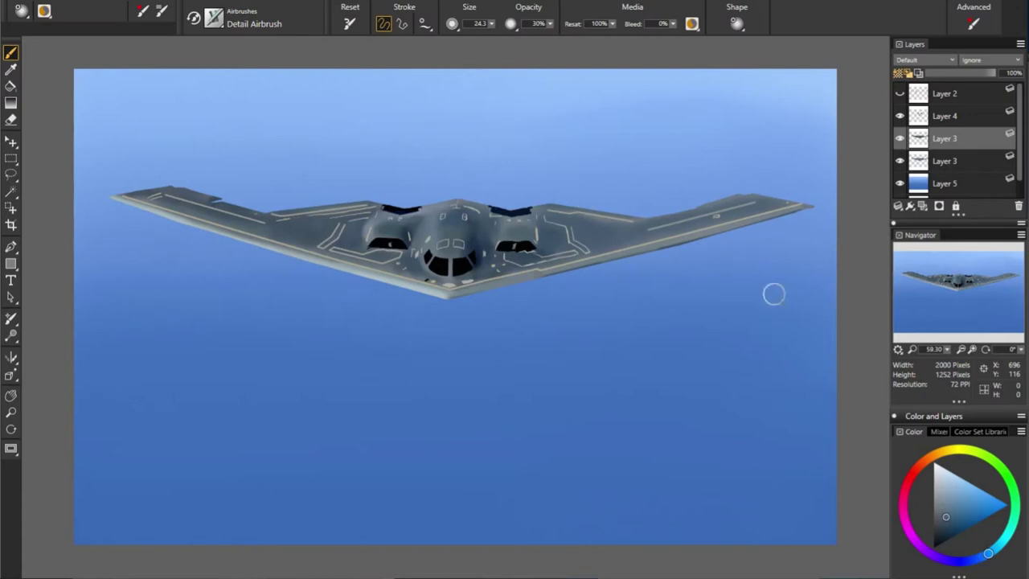
# Spray darker tones along the right wing's edge
pyautogui.keyDown('alt'); pyautogui.click(510, 193); pyautogui.keyUp('alt')
pyautogui.keyDown('alt'); pyautogui.click(671, 381); pyautogui.keyUp('alt')
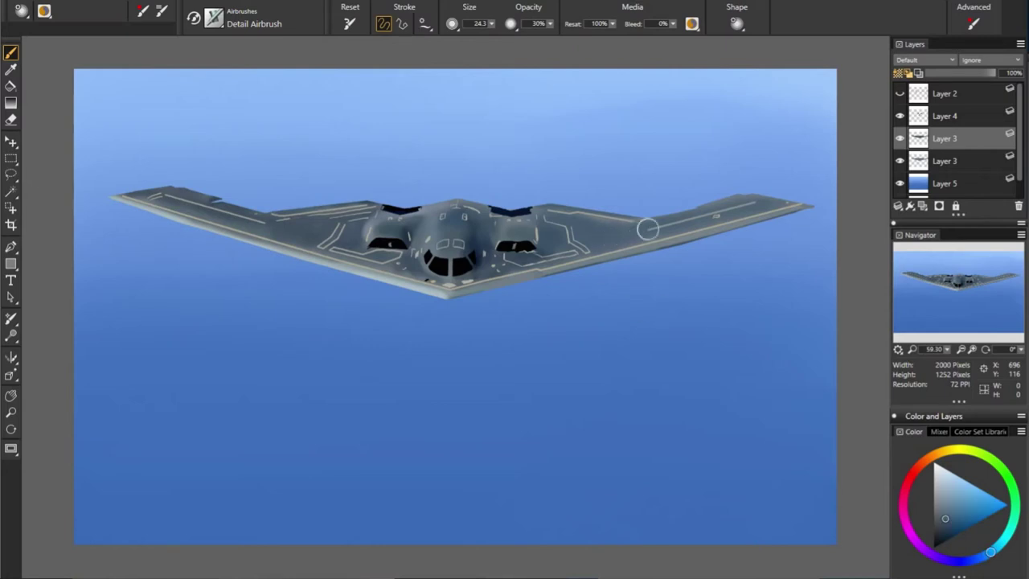
pyautogui.keyDown('alt'); pyautogui.click(647, 259); pyautogui.keyUp('alt')
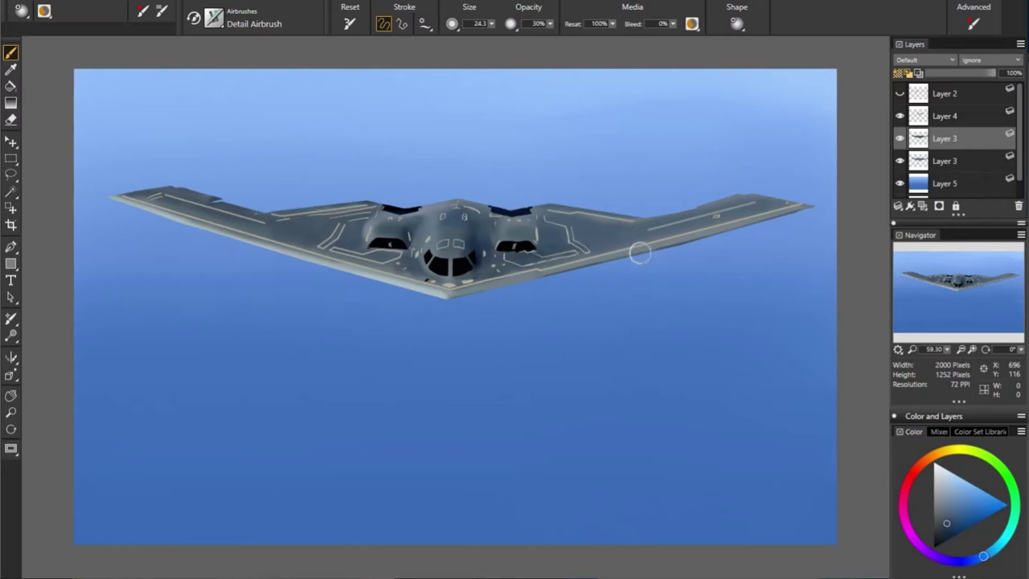
pyautogui.keyDown('alt'); pyautogui.click(622, 245); pyautogui.keyUp('alt')
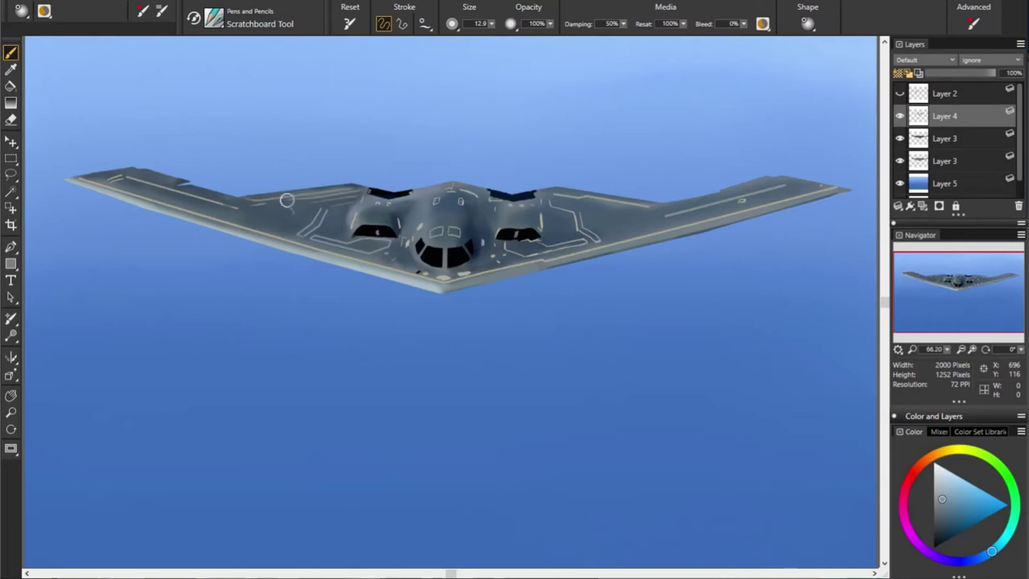
# Pick light greys and scratch a thin highlight line along the right wing edge
pyautogui.click(942, 509)
pyautogui.click(940, 504)
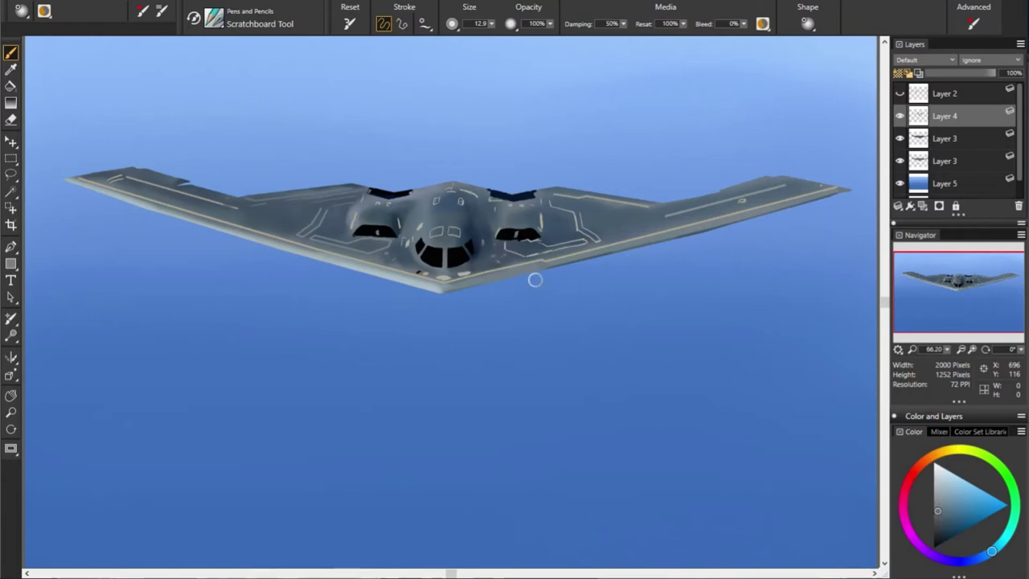
pyautogui.keyDown('alt'); pyautogui.click(402, 255); pyautogui.keyUp('alt')
pyautogui.keyDown('alt'); pyautogui.click(551, 236); pyautogui.keyUp('alt')
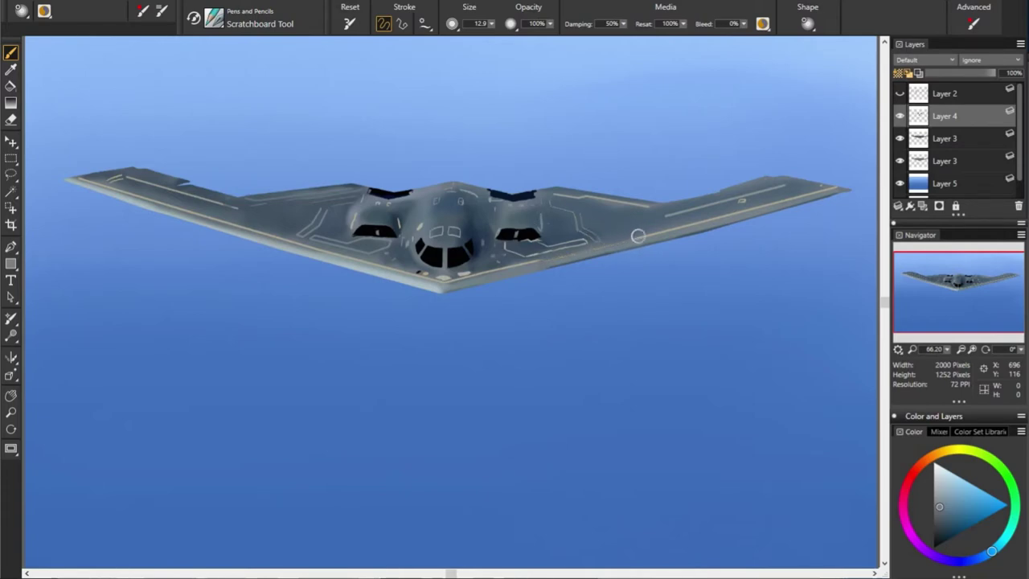
pyautogui.moveTo(637, 236); pyautogui.dragTo(705, 221)
pyautogui.click(938, 498)
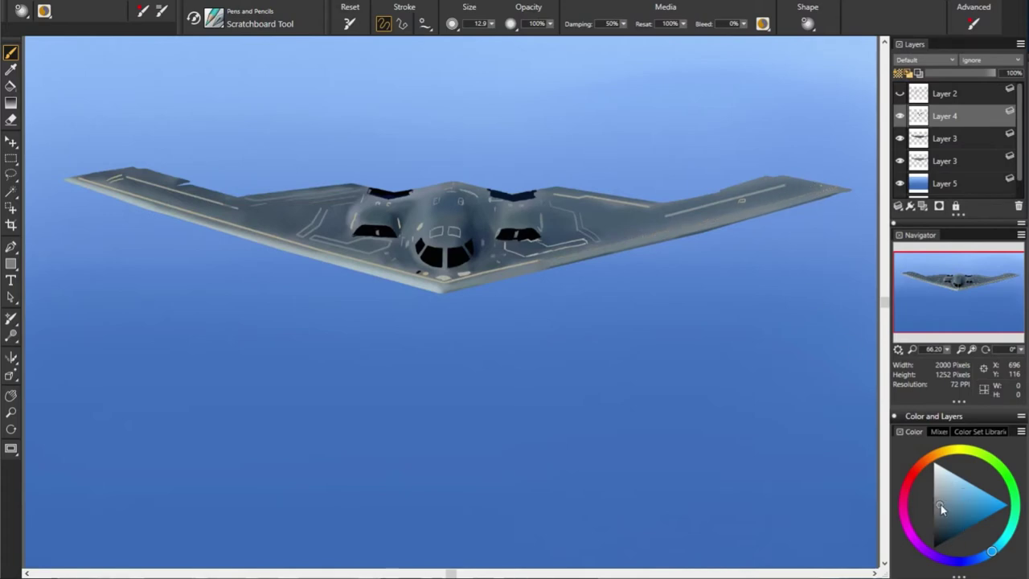
pyautogui.click(944, 511)
pyautogui.click(941, 501)
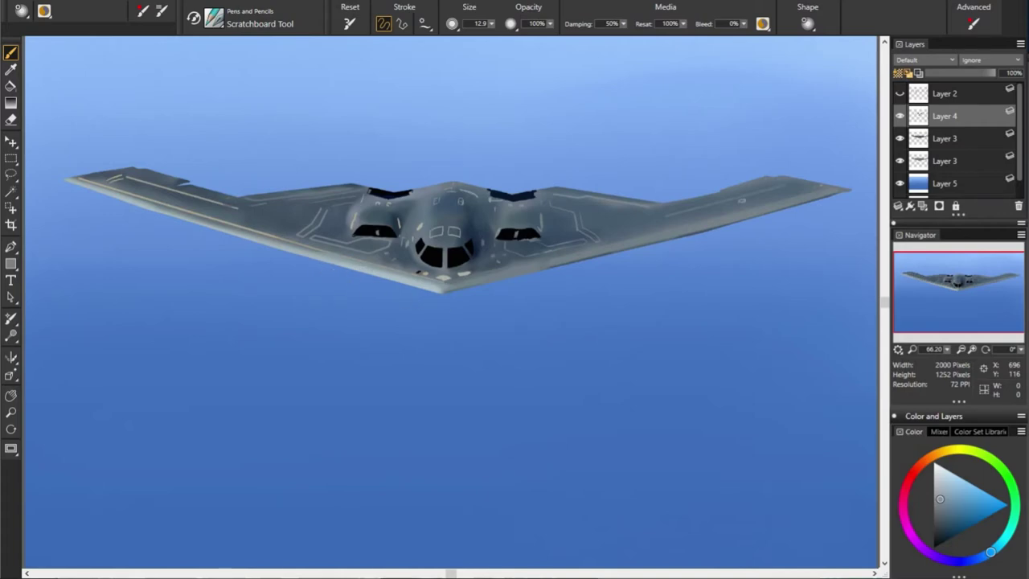
# Adjust the paint colour to a lighter grey in the colour triangle
pyautogui.moveTo(991, 552); pyautogui.dragTo(995, 548)
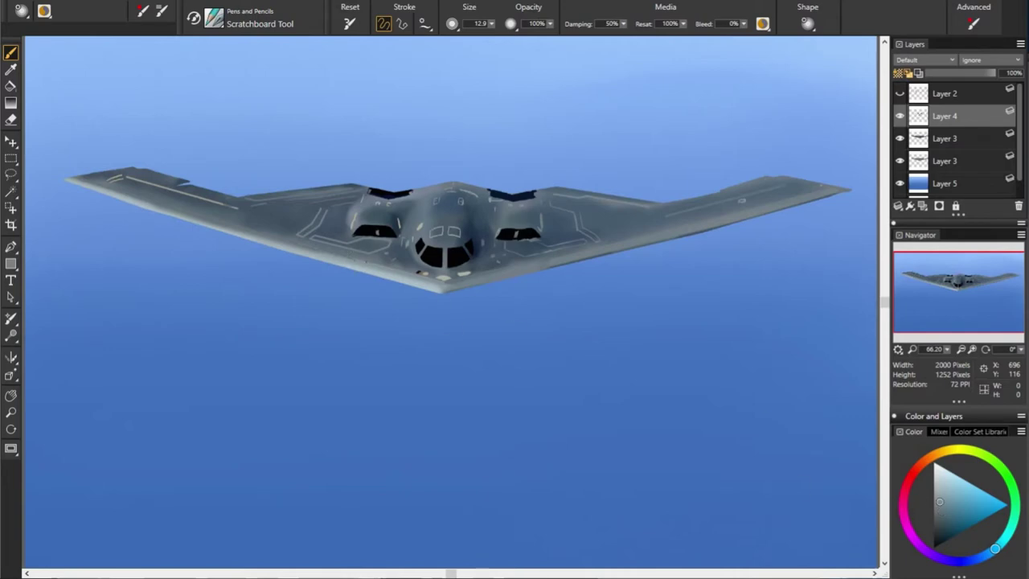
pyautogui.click(939, 509)
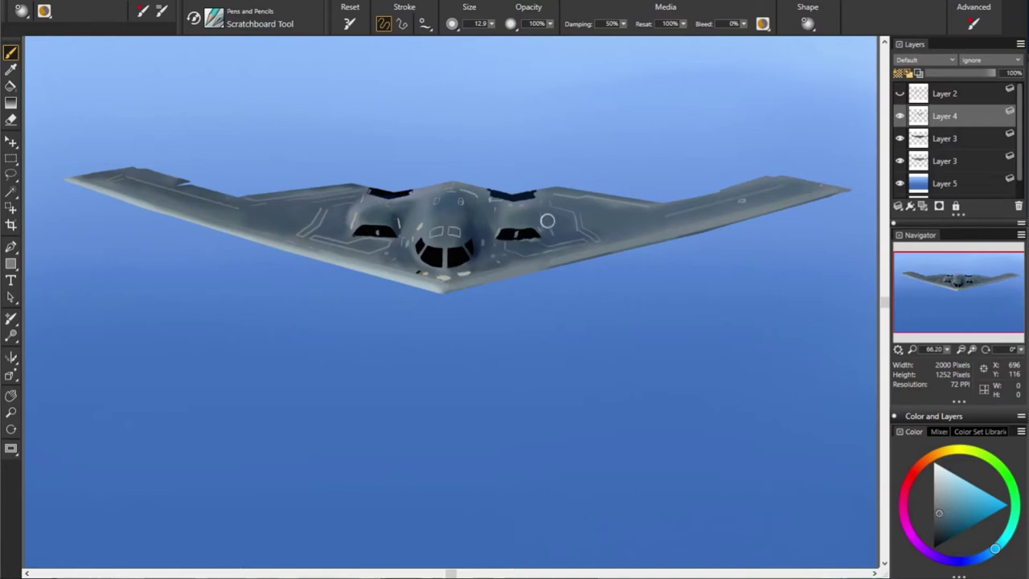
pyautogui.click(939, 495)
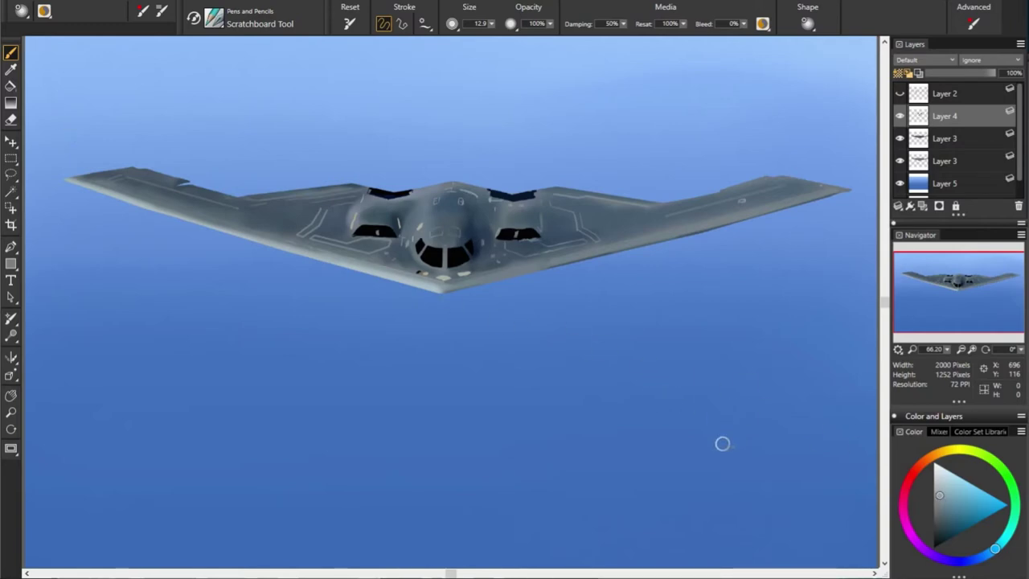
# Hide and delete the lower Layer 3, then reselect Layer 4
pyautogui.click(900, 161)
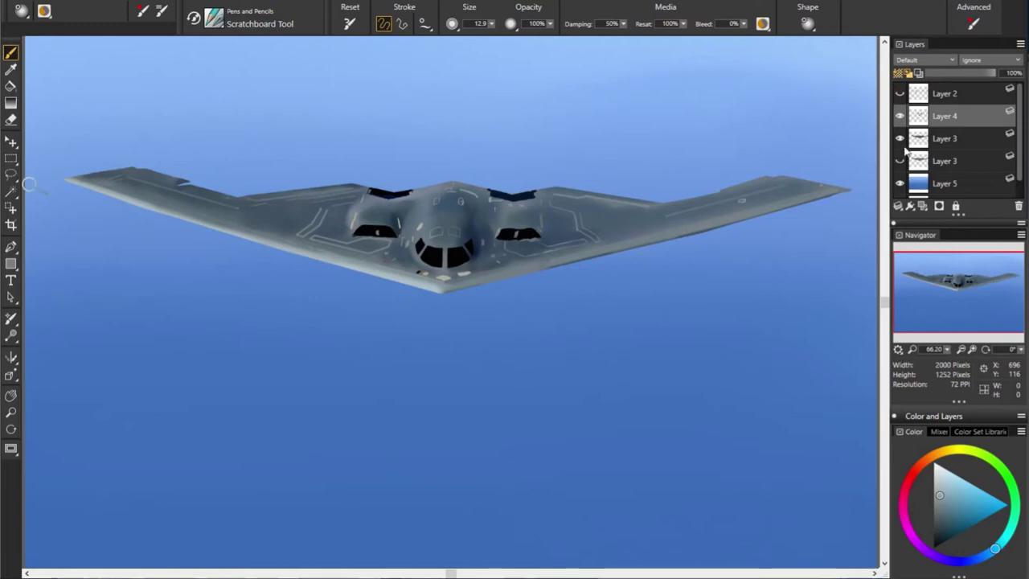
pyautogui.click(944, 160)
pyautogui.click(1019, 205)
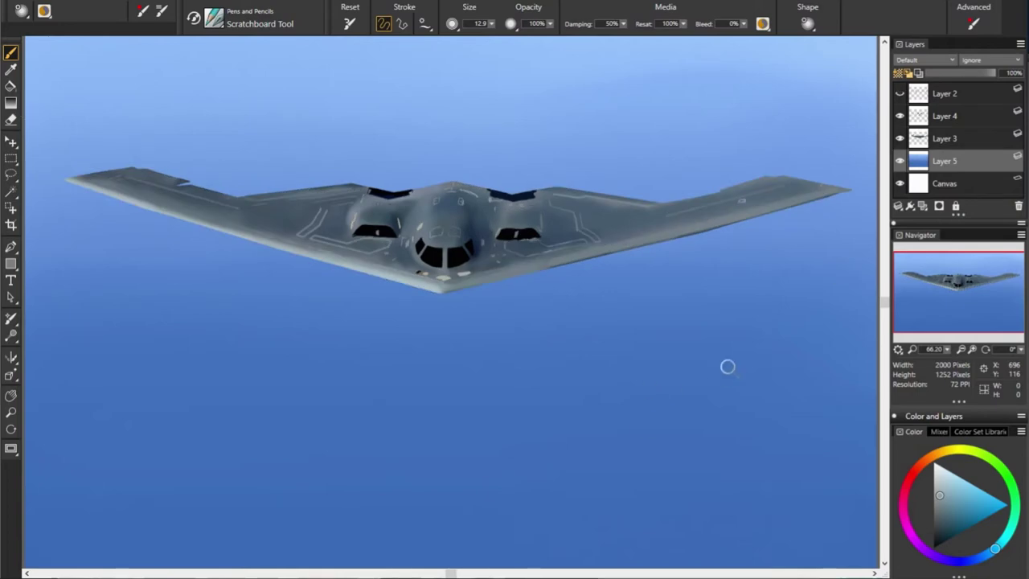
pyautogui.click(941, 116)
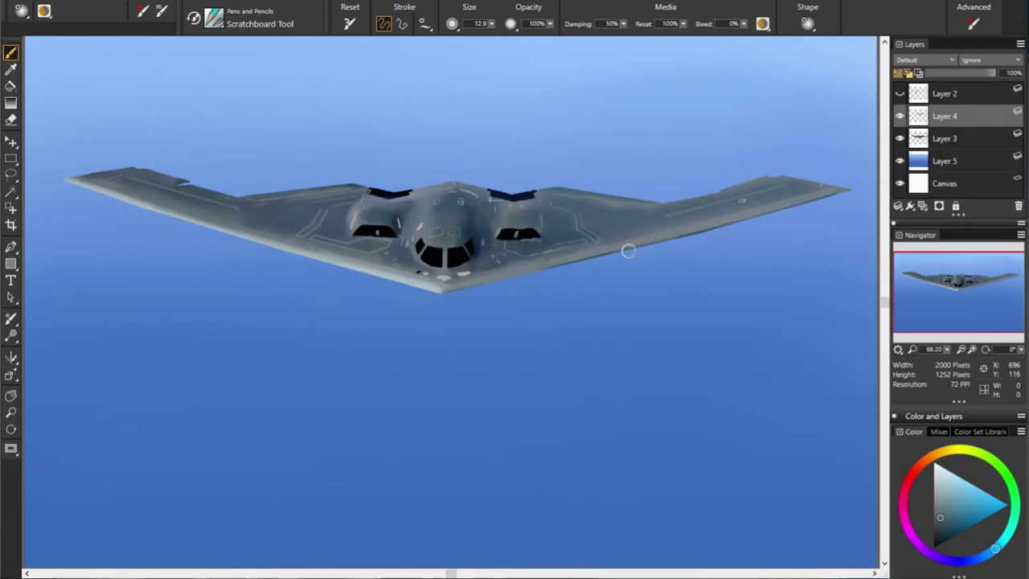
# Sample a lighter wing grey and zoom in closer on the bomber's nose
pyautogui.keyDown('alt'); pyautogui.click(558, 211); pyautogui.keyUp('alt')
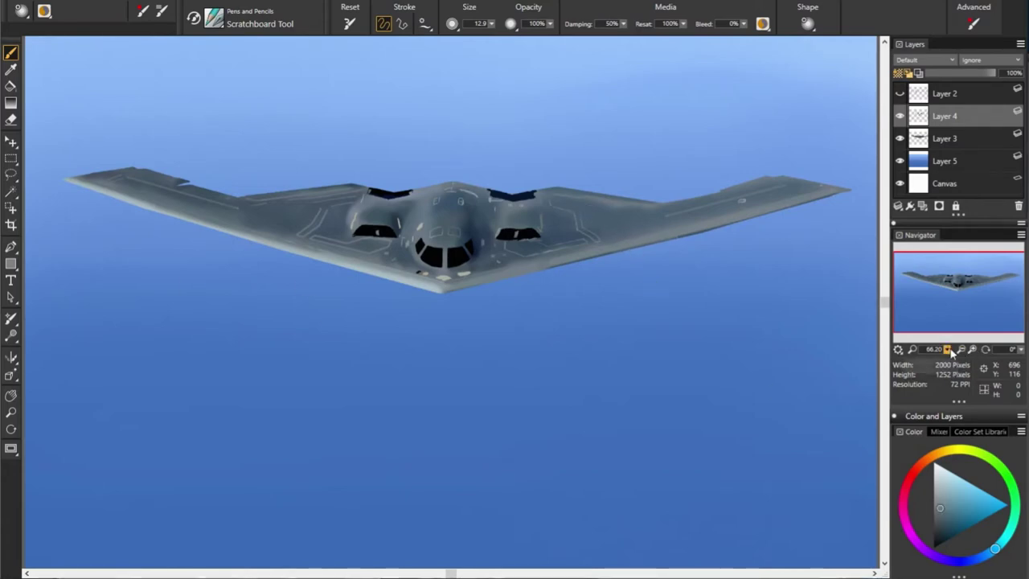
pyautogui.click(961, 350)
pyautogui.moveTo(949, 348); pyautogui.dragTo(954, 353)
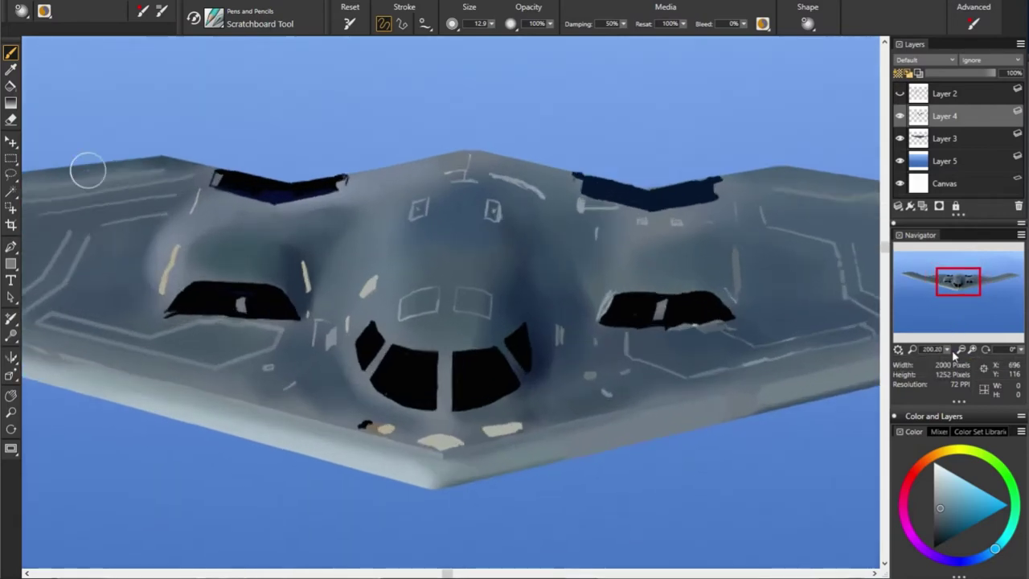
# On Layer 3, tone down the left intake's pale highlight with a smaller near-black brush
pyautogui.click(945, 138)
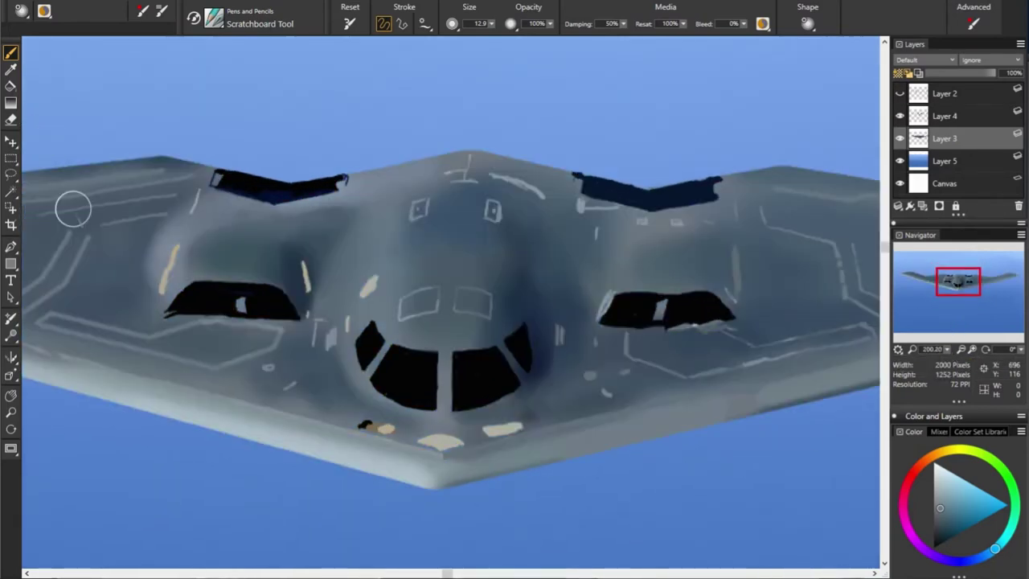
pyautogui.keyDown('alt'); pyautogui.click(237, 294); pyautogui.keyUp('alt')
pyautogui.press('[')
pyautogui.moveTo(241, 304)
pyautogui.mouseDown()
pyautogui.moveTo(257, 304)
pyautogui.moveTo(246, 303)
pyautogui.mouseUp()
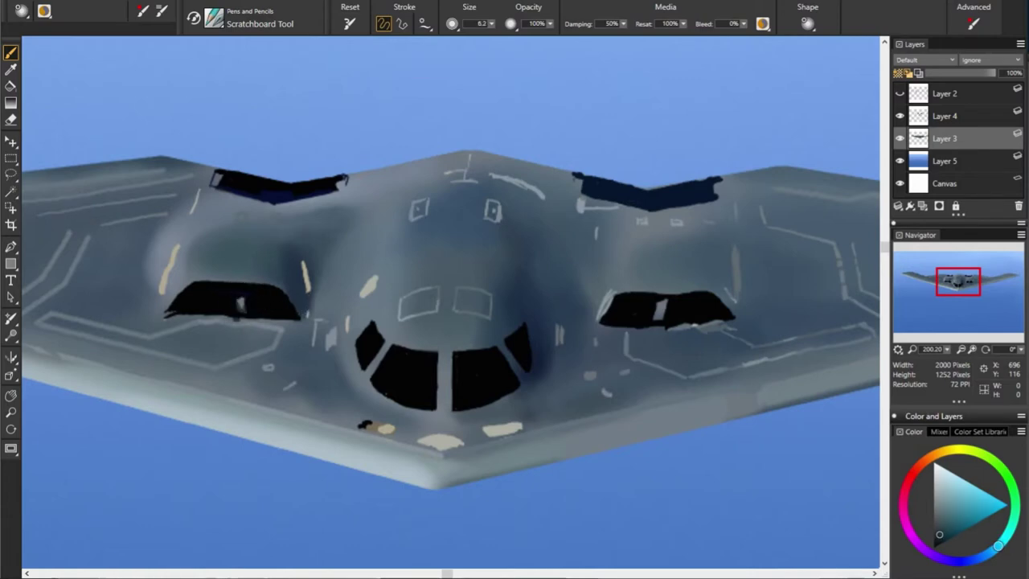
# Sample a range of dark blues and black from around the right intake
pyautogui.keyDown('alt'); pyautogui.click(369, 250); pyautogui.keyUp('alt')
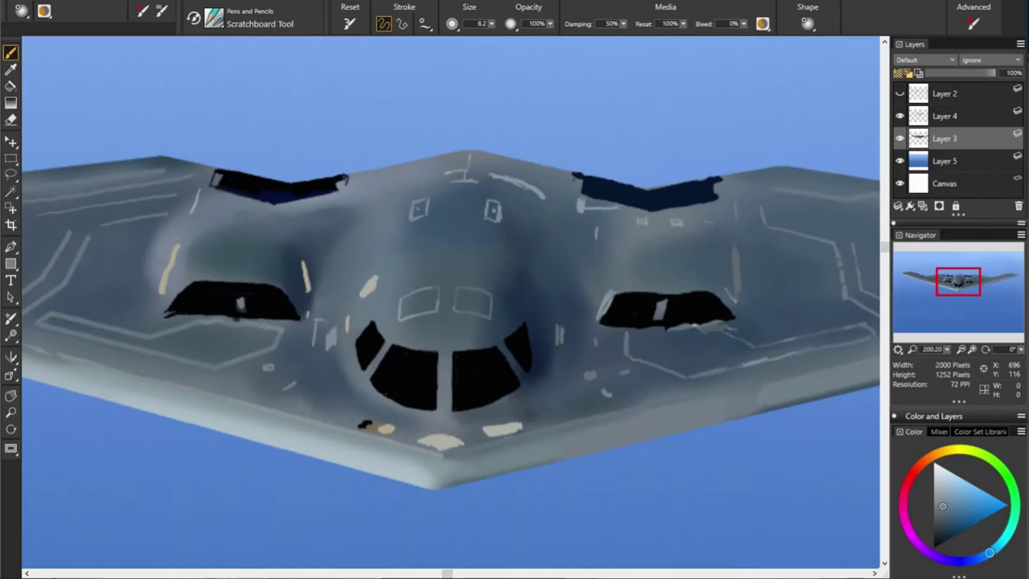
pyautogui.keyDown('alt'); pyautogui.click(491, 292); pyautogui.keyUp('alt')
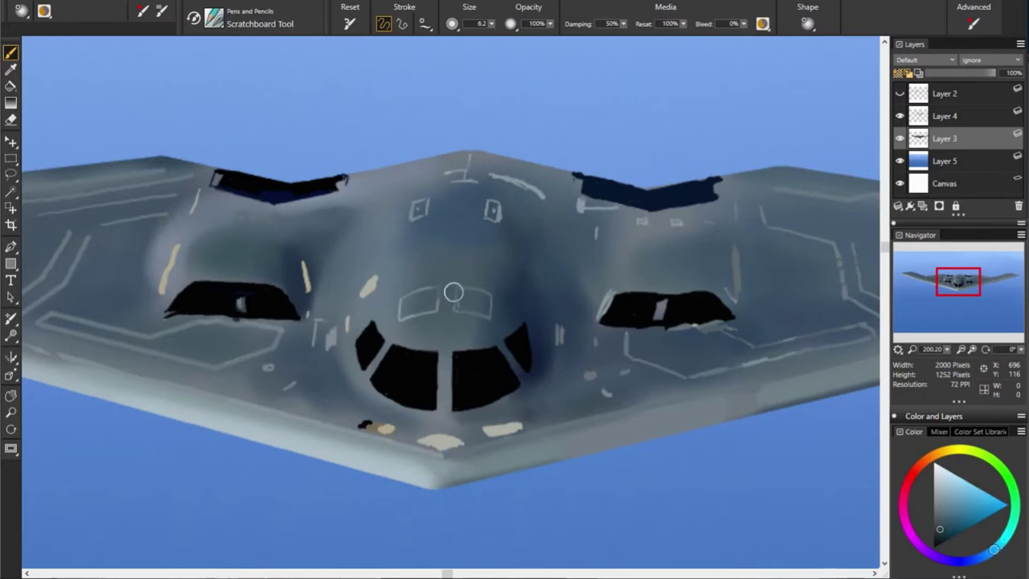
pyautogui.keyDown('alt'); pyautogui.click(172, 320); pyautogui.keyUp('alt')
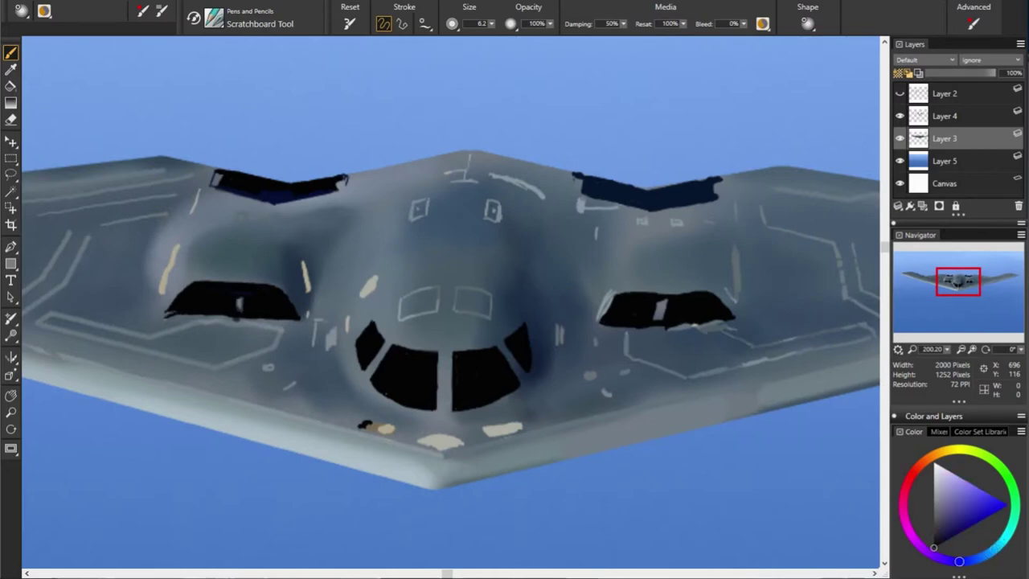
pyautogui.keyDown('alt'); pyautogui.click(666, 301); pyautogui.keyUp('alt')
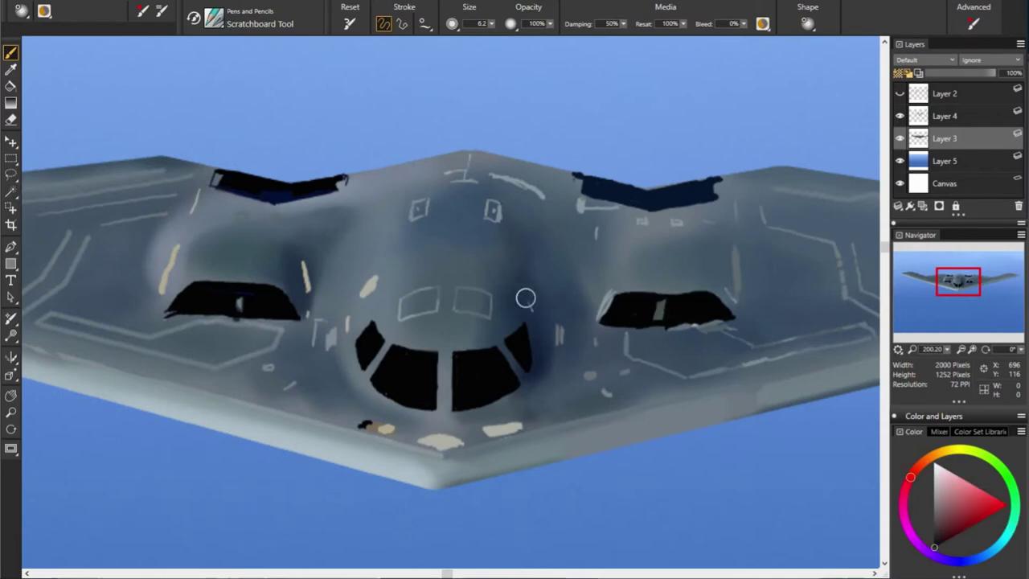
pyautogui.keyDown('alt'); pyautogui.click(654, 300); pyautogui.keyUp('alt')
pyautogui.keyDown('alt'); pyautogui.click(621, 301); pyautogui.keyUp('alt')
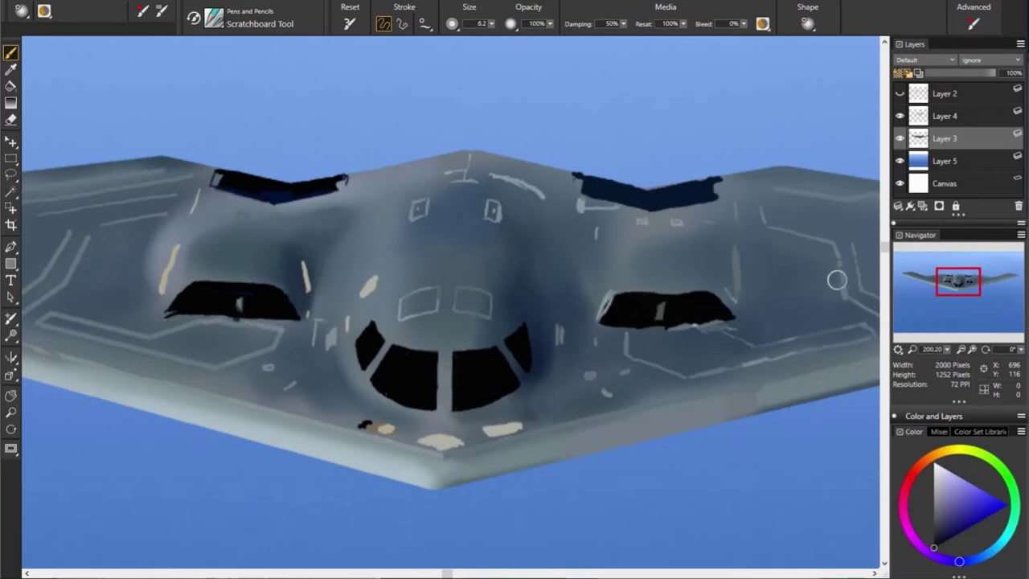
# Hide and show Layer 3 to check its shading, then sample a wing grey-blue
pyautogui.click(900, 139)
pyautogui.click(900, 138)
pyautogui.keyDown('alt'); pyautogui.click(666, 301); pyautogui.keyUp('alt')
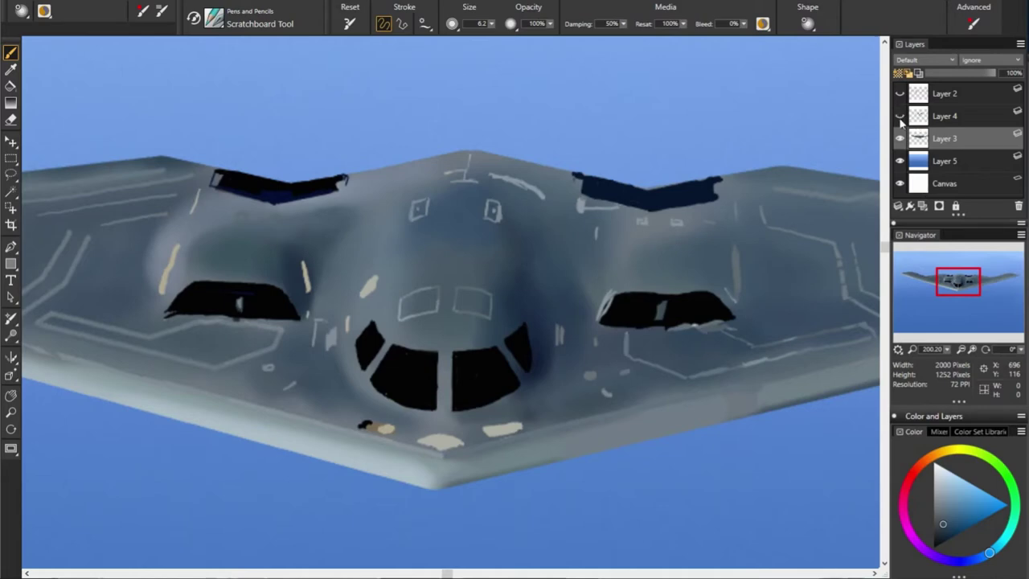
pyautogui.click(945, 116)
# Extend the right intake's black tip and add a short light stroke below it
pyautogui.keyDown('alt'); pyautogui.click(711, 286); pyautogui.keyUp('alt')
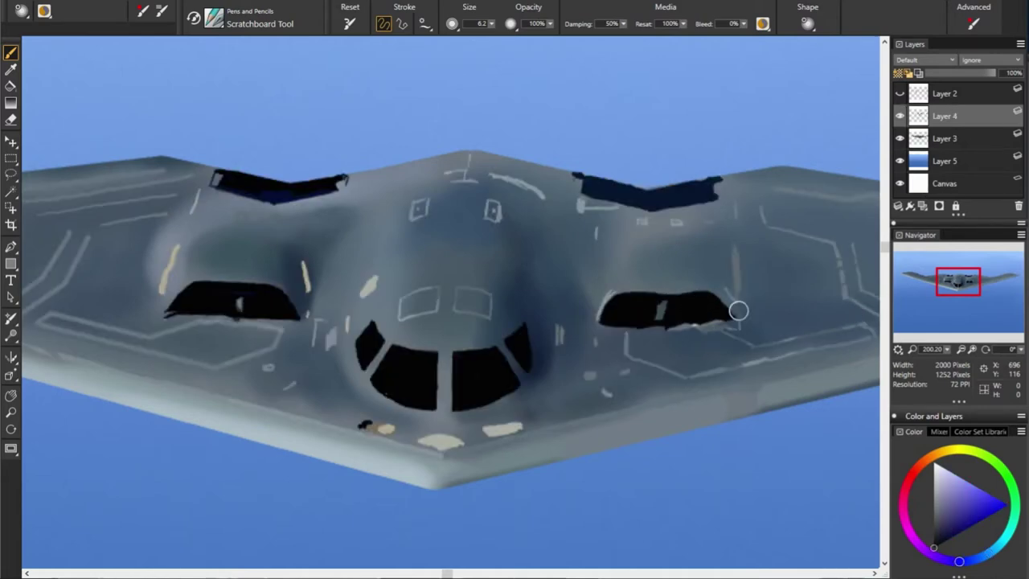
pyautogui.moveTo(738, 311); pyautogui.dragTo(732, 319)
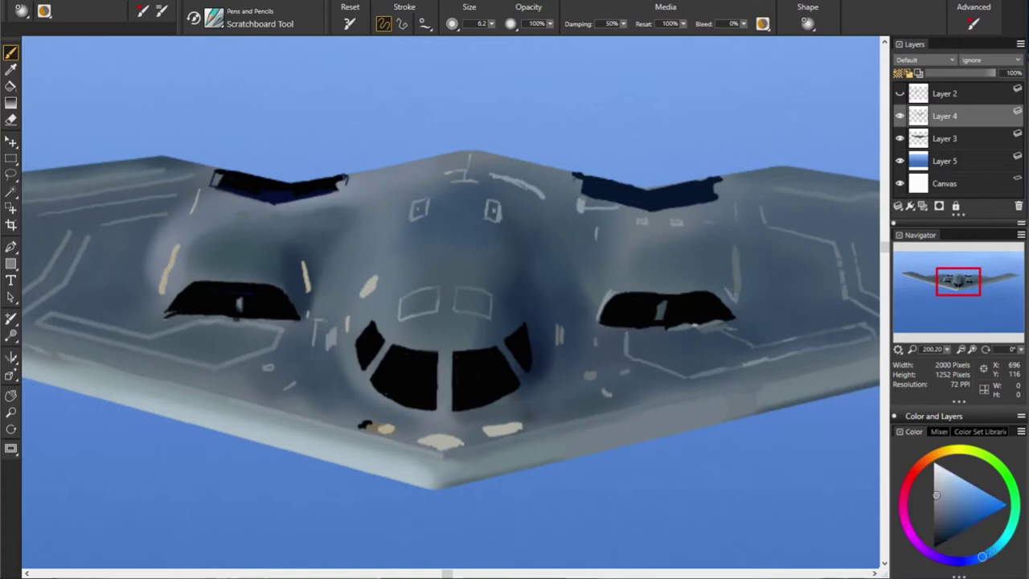
pyautogui.keyDown('alt'); pyautogui.click(740, 254); pyautogui.keyUp('alt')
pyautogui.keyDown('alt'); pyautogui.click(743, 274); pyautogui.keyUp('alt')
pyautogui.keyDown('alt'); pyautogui.click(663, 340); pyautogui.keyUp('alt')
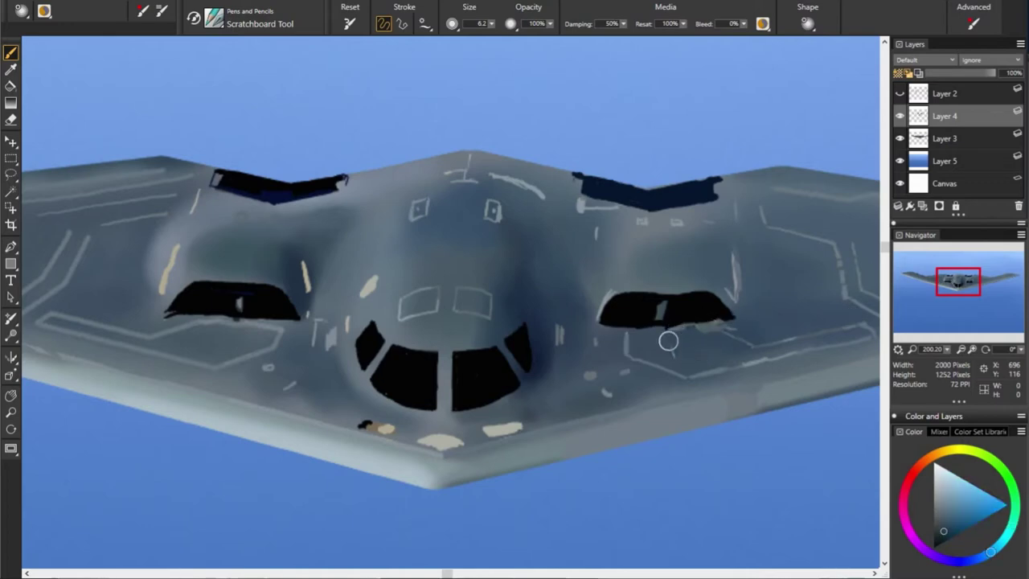
pyautogui.moveTo(683, 354); pyautogui.dragTo(667, 340)
# Sample teal, cyan and darker blue-grey shades from around the right intake
pyautogui.keyDown('alt'); pyautogui.click(786, 331); pyautogui.keyUp('alt')
pyautogui.keyDown('alt'); pyautogui.click(550, 309); pyautogui.keyUp('alt')
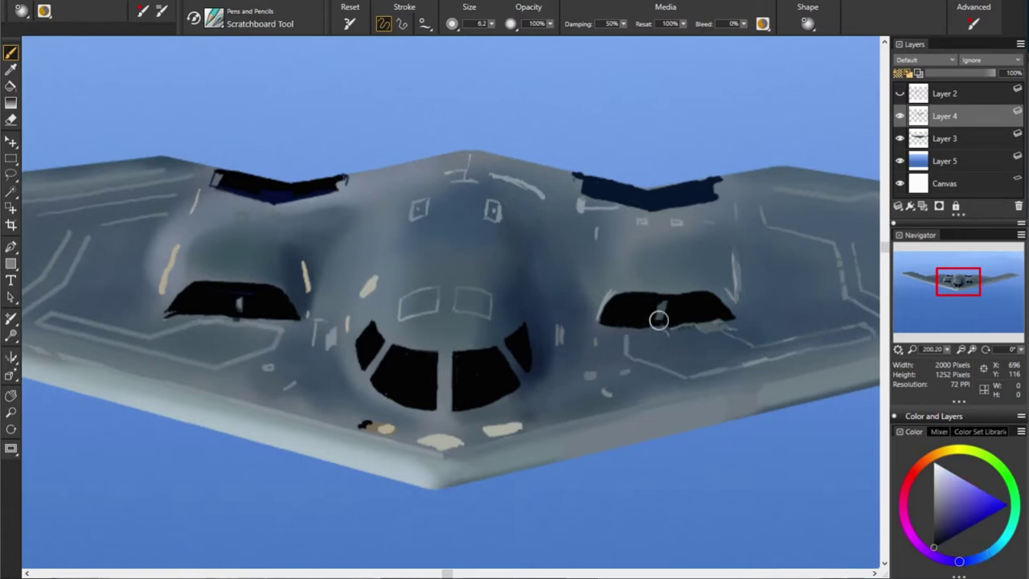
pyautogui.keyDown('alt'); pyautogui.click(563, 338); pyautogui.keyUp('alt')
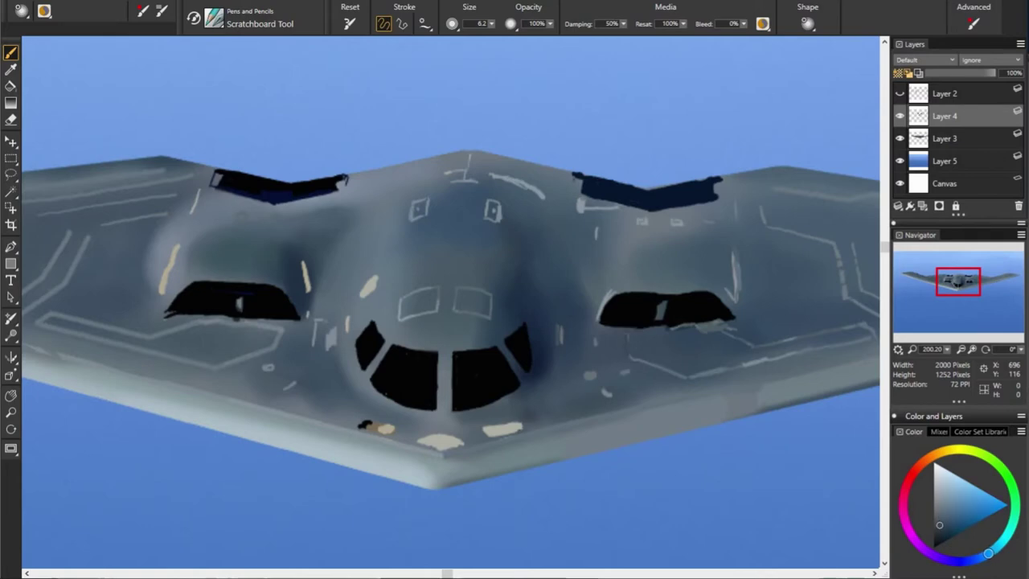
pyautogui.keyDown('alt'); pyautogui.click(665, 370); pyautogui.keyUp('alt')
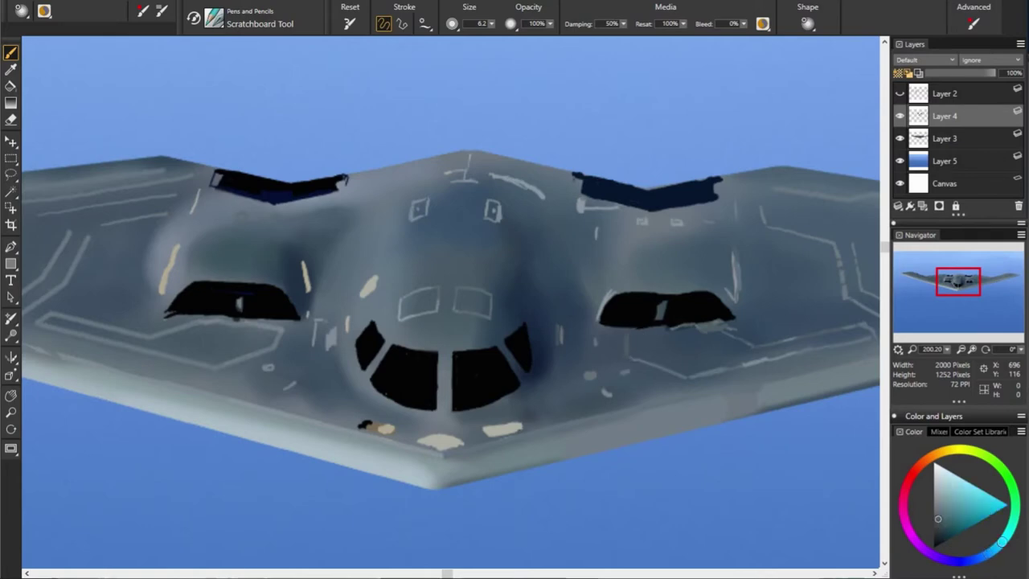
pyautogui.keyDown('alt'); pyautogui.click(621, 342); pyautogui.keyUp('alt')
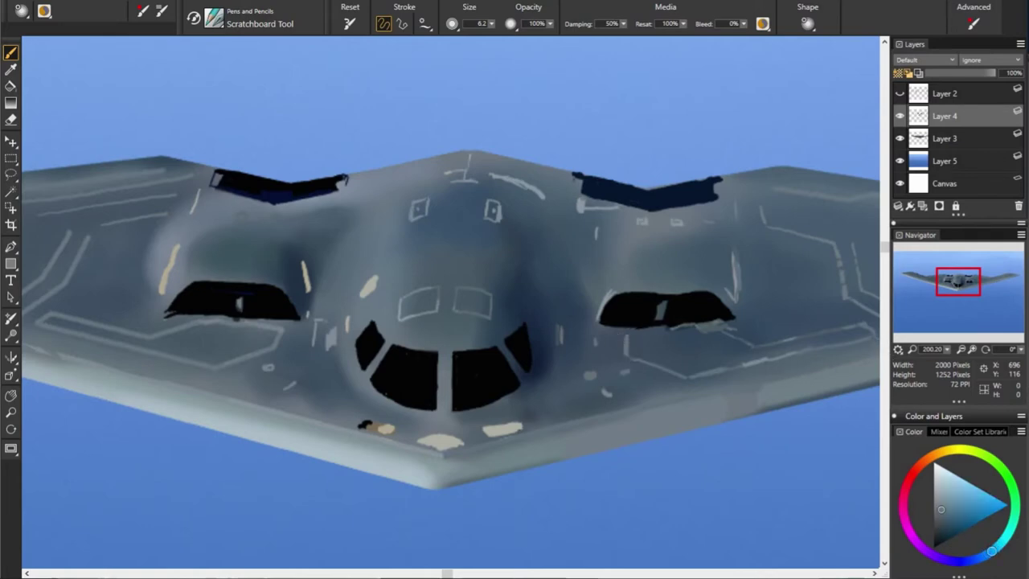
pyautogui.keyDown('alt'); pyautogui.click(643, 368); pyautogui.keyUp('alt')
pyautogui.keyDown('alt'); pyautogui.click(758, 361); pyautogui.keyUp('alt')
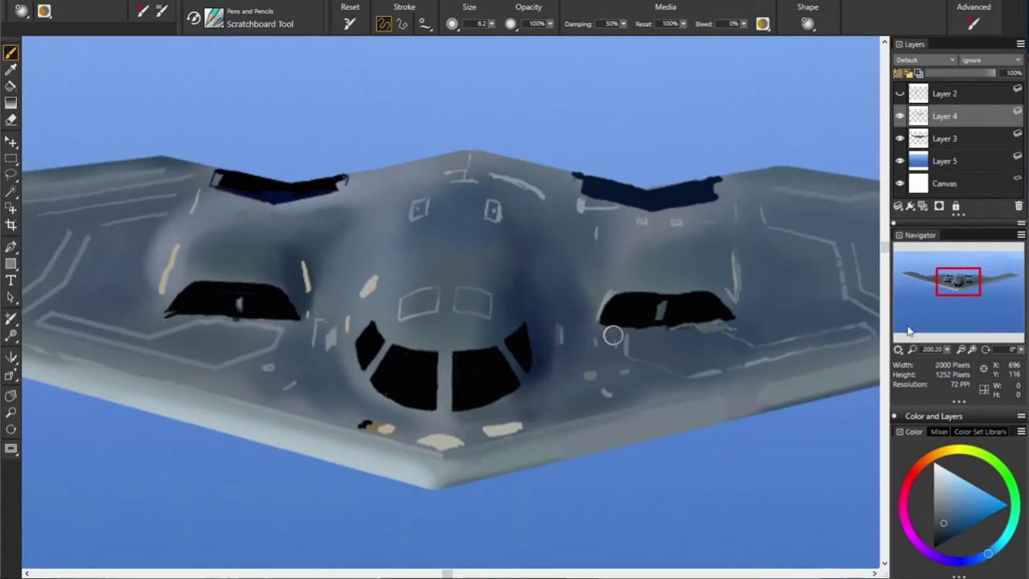
pyautogui.keyDown('alt'); pyautogui.click(613, 335); pyautogui.keyUp('alt')
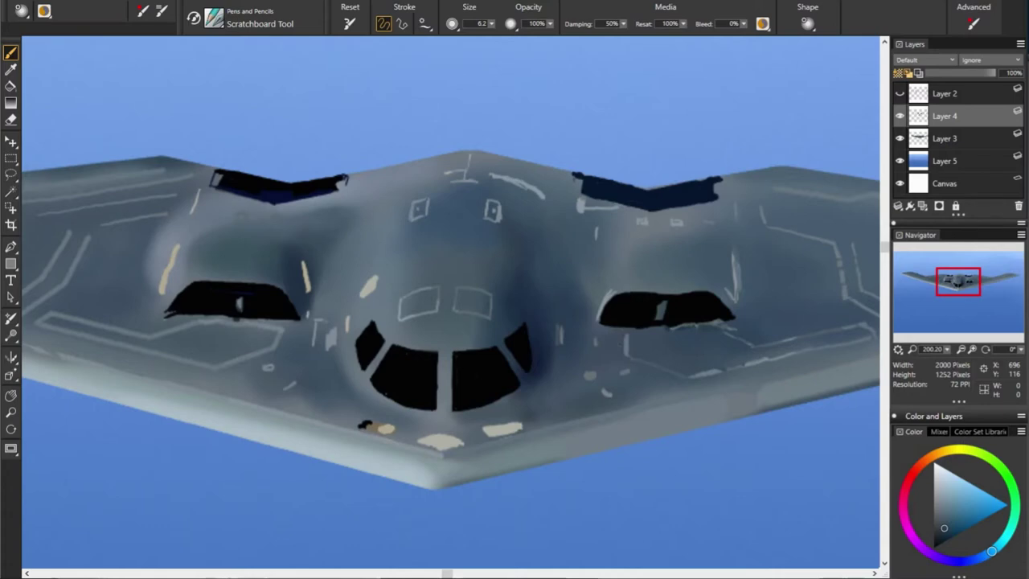
# Paint blue strokes over the dark right intake
pyautogui.keyDown('alt'); pyautogui.click(796, 264); pyautogui.keyUp('alt')
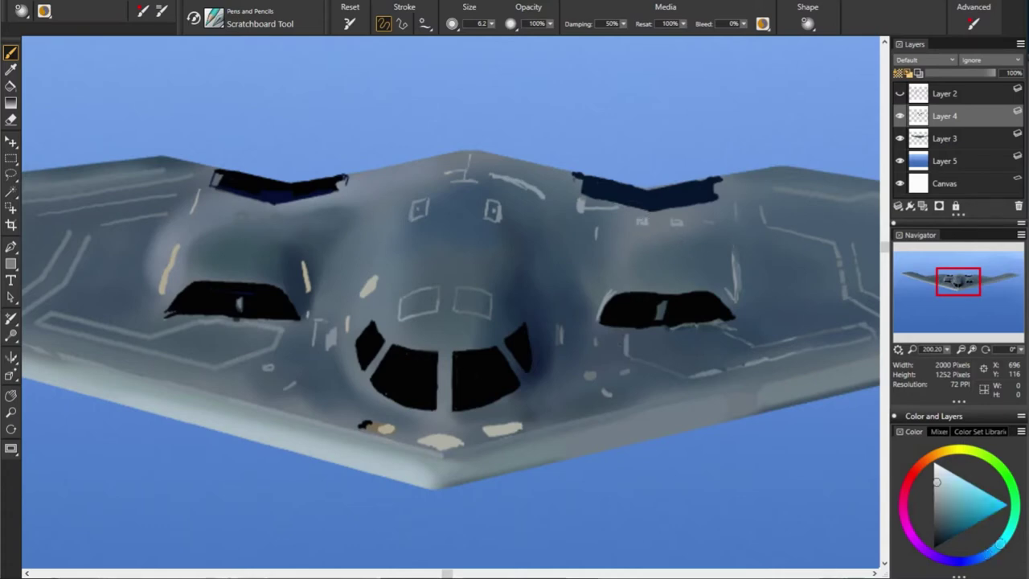
pyautogui.keyDown('alt'); pyautogui.click(643, 236); pyautogui.keyUp('alt')
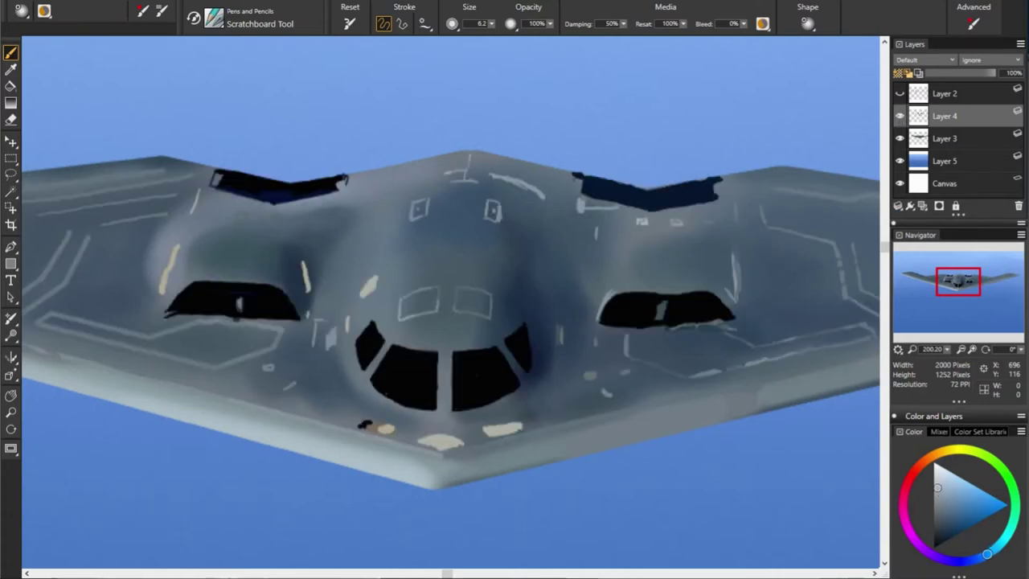
pyautogui.keyDown('alt'); pyautogui.click(643, 193); pyautogui.keyUp('alt')
pyautogui.moveTo(672, 189)
pyautogui.mouseDown()
pyautogui.moveTo(613, 189)
pyautogui.moveTo(650, 193)
pyautogui.mouseUp()
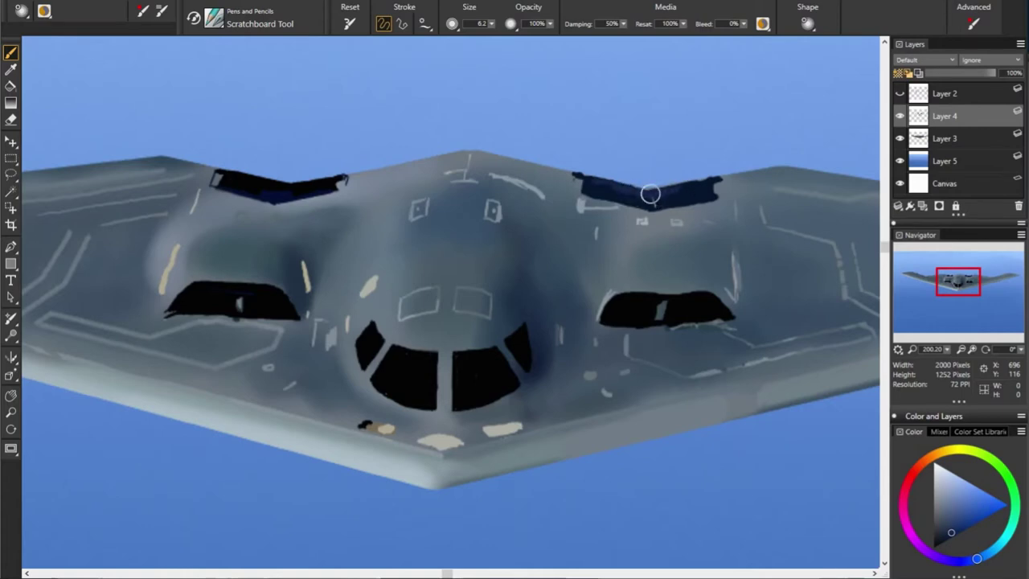
# Dab small light warm-grey panel marks on the left wing
pyautogui.keyDown('alt'); pyautogui.click(754, 192); pyautogui.keyUp('alt')
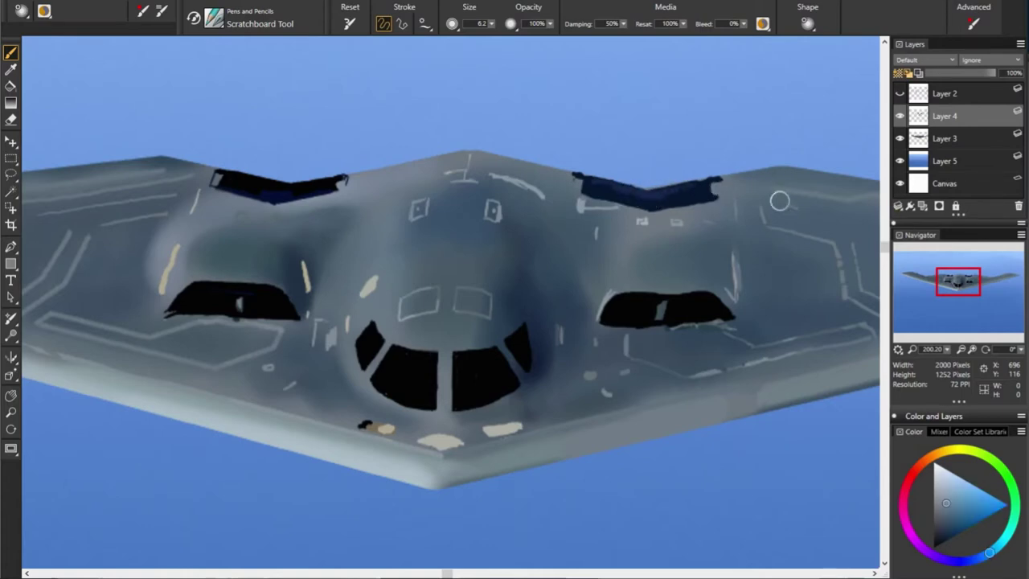
pyautogui.keyDown('alt'); pyautogui.click(580, 182); pyautogui.keyUp('alt')
pyautogui.keyDown('alt'); pyautogui.click(663, 315); pyautogui.keyUp('alt')
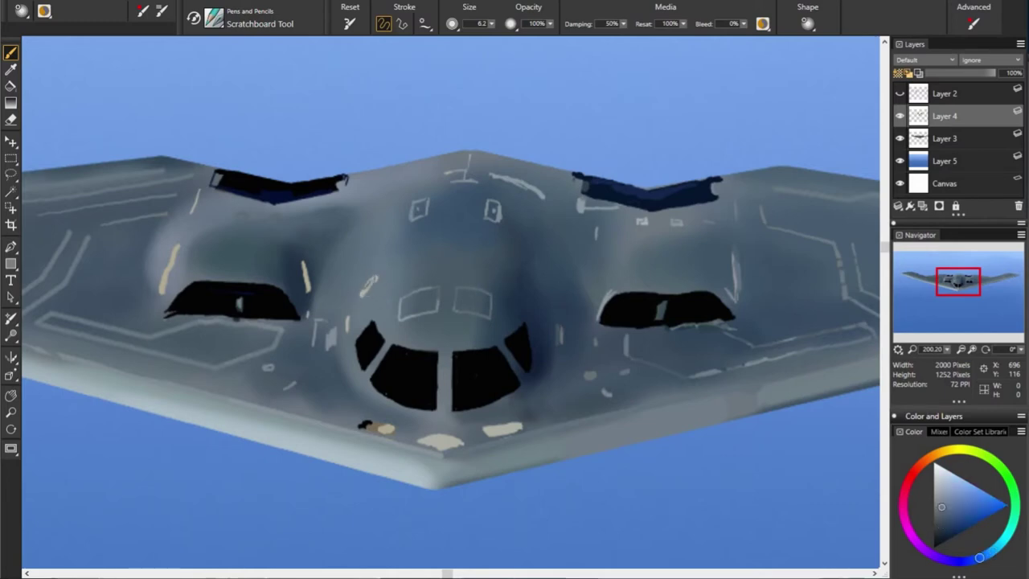
pyautogui.keyDown('alt'); pyautogui.click(493, 275); pyautogui.keyUp('alt')
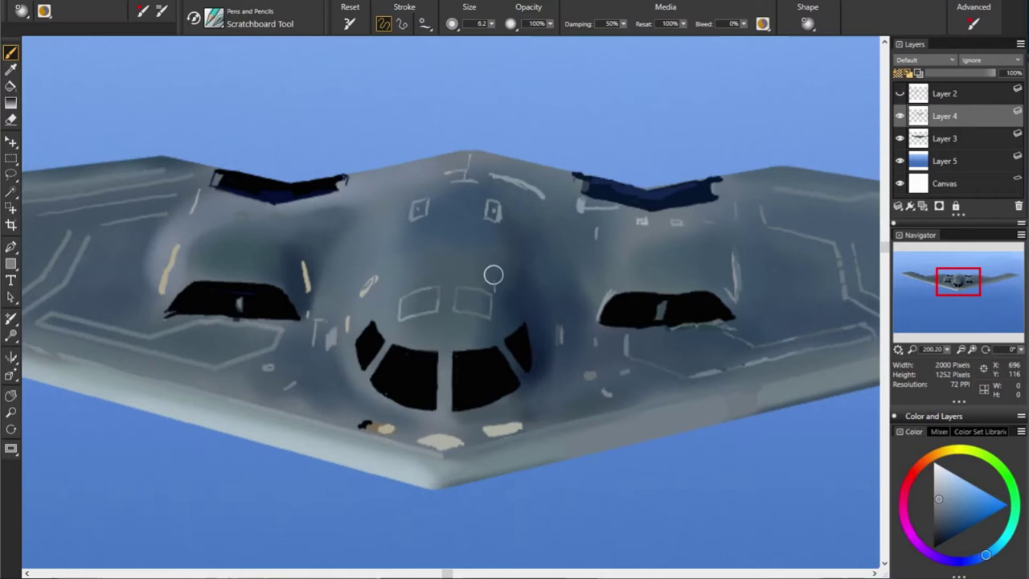
pyautogui.keyDown('alt'); pyautogui.click(369, 283); pyautogui.keyUp('alt')
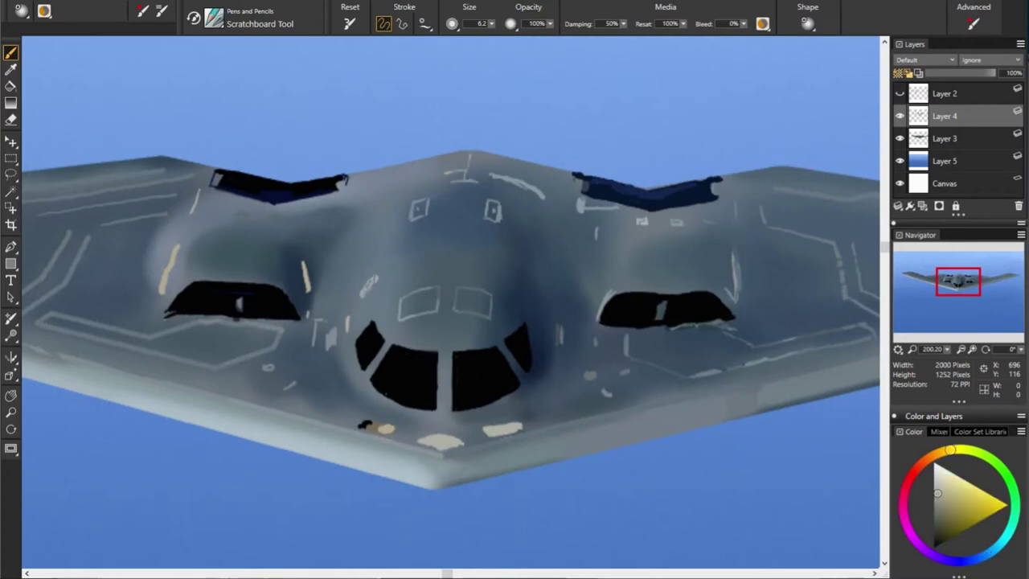
pyautogui.click(241, 217)
pyautogui.click(274, 220)
pyautogui.click(990, 553)
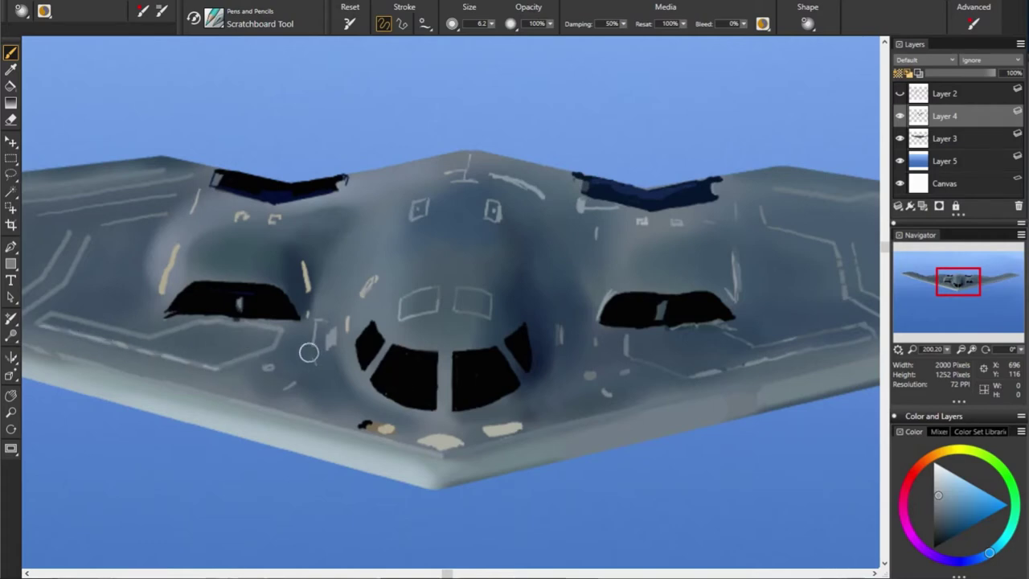
# Add a small red light left of the cockpit and sample pale cream from the nose
pyautogui.click(347, 324)
pyautogui.keyDown('alt'); pyautogui.click(317, 335); pyautogui.keyUp('alt')
pyautogui.keyDown('alt'); pyautogui.click(389, 428); pyautogui.keyUp('alt')
pyautogui.keyDown('alt'); pyautogui.click(429, 437); pyautogui.keyUp('alt')
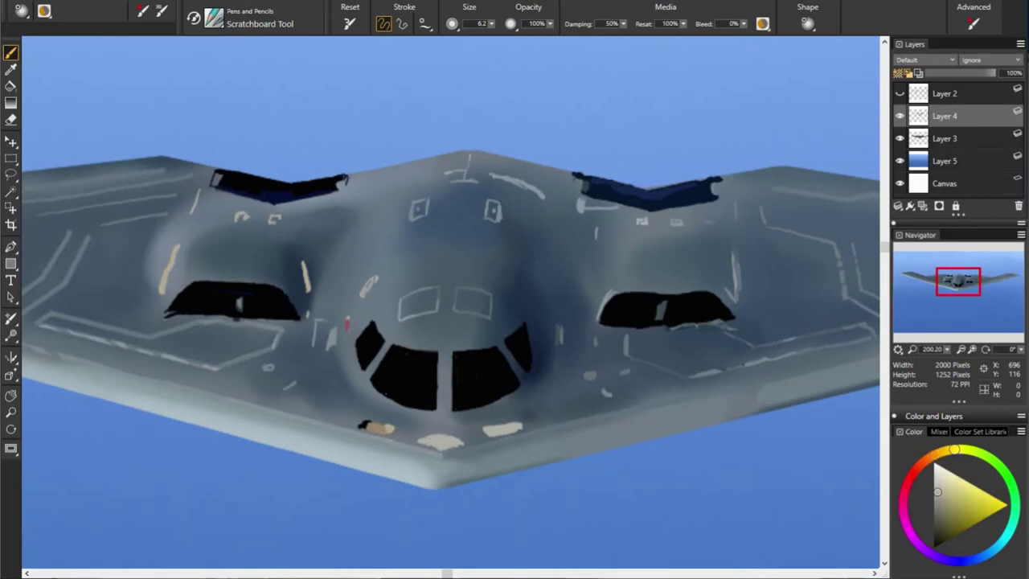
pyautogui.keyDown('alt'); pyautogui.click(548, 438); pyautogui.keyUp('alt')
# Cover the white mark on the left windshield with dark blue
pyautogui.keyDown('alt'); pyautogui.click(467, 249); pyautogui.keyUp('alt')
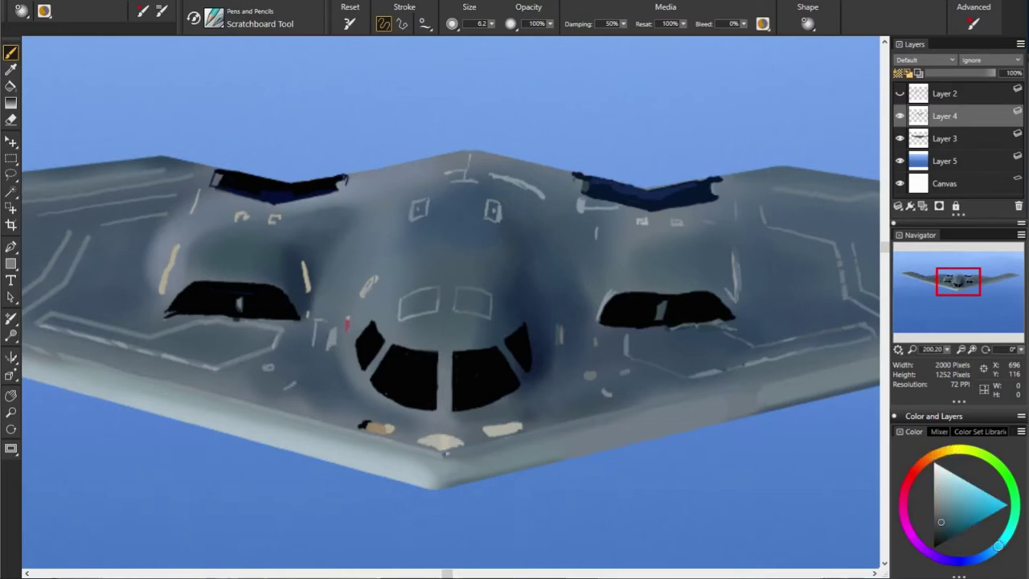
pyautogui.keyDown('alt'); pyautogui.click(555, 386); pyautogui.keyUp('alt')
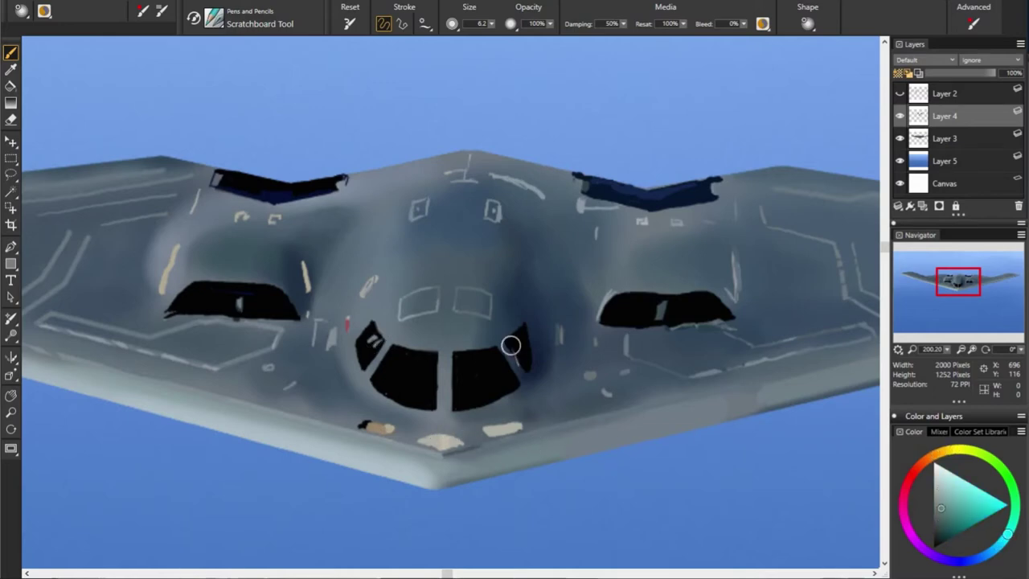
pyautogui.keyDown('alt'); pyautogui.click(365, 346); pyautogui.keyUp('alt')
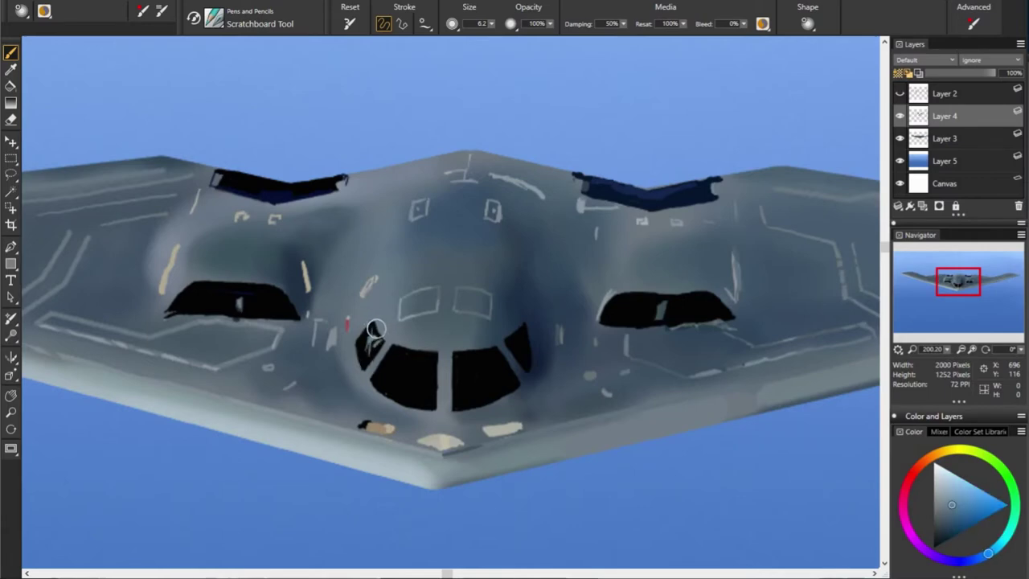
pyautogui.moveTo(367, 330); pyautogui.dragTo(365, 366)
pyautogui.keyDown('alt'); pyautogui.click(385, 347); pyautogui.keyUp('alt')
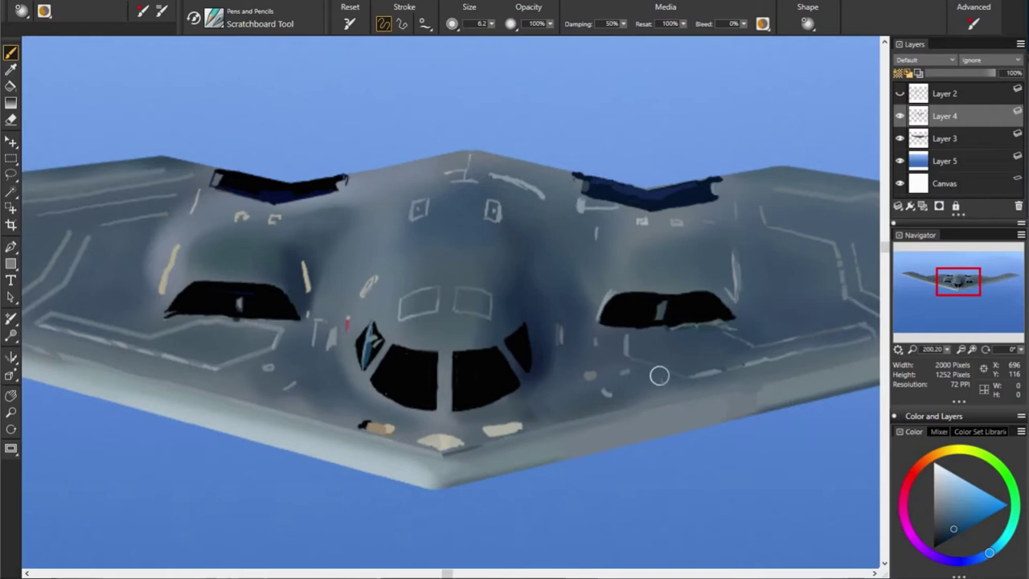
# Add light scratch marks inside the left cockpit window
pyautogui.keyDown('alt'); pyautogui.click(373, 337); pyautogui.keyUp('alt')
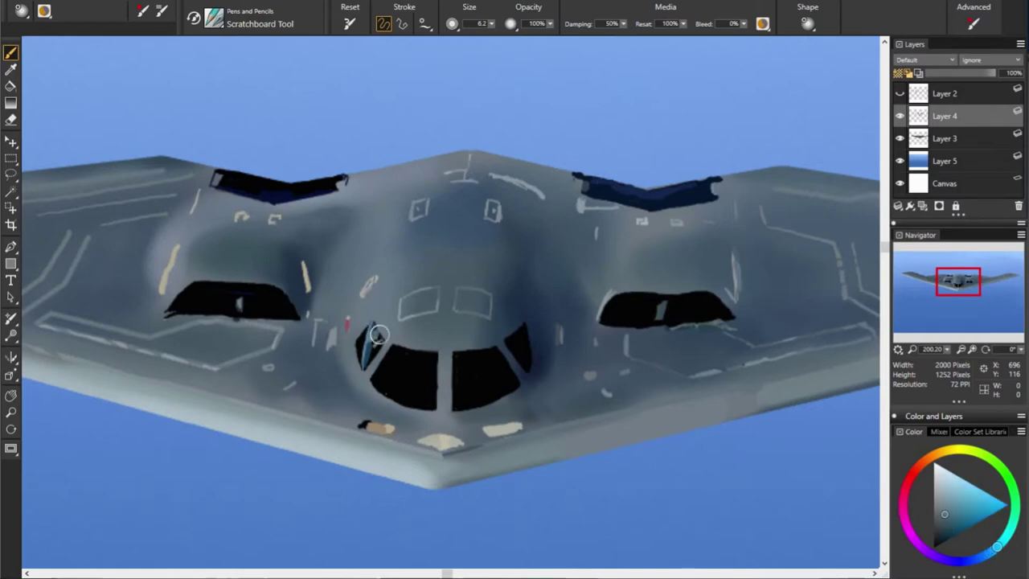
pyautogui.keyDown('alt'); pyautogui.click(378, 333); pyautogui.keyUp('alt')
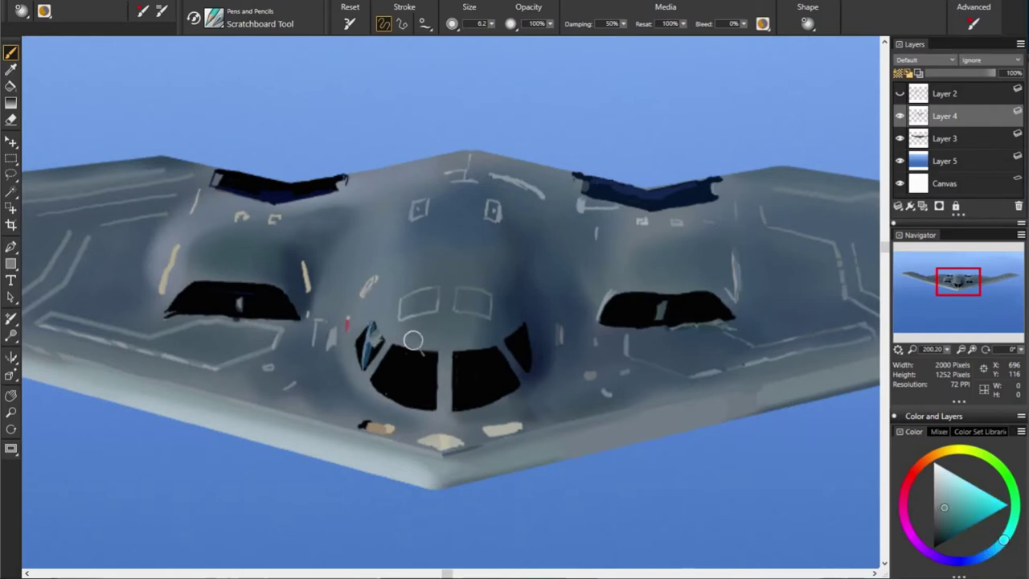
pyautogui.keyDown('alt'); pyautogui.click(525, 339); pyautogui.keyUp('alt')
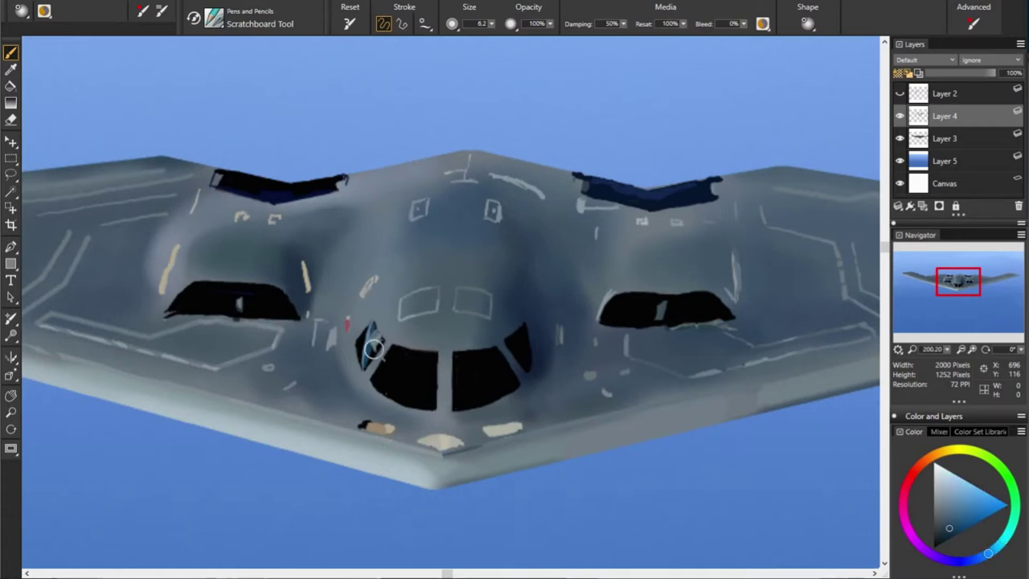
pyautogui.keyDown('alt'); pyautogui.click(533, 351); pyautogui.keyUp('alt')
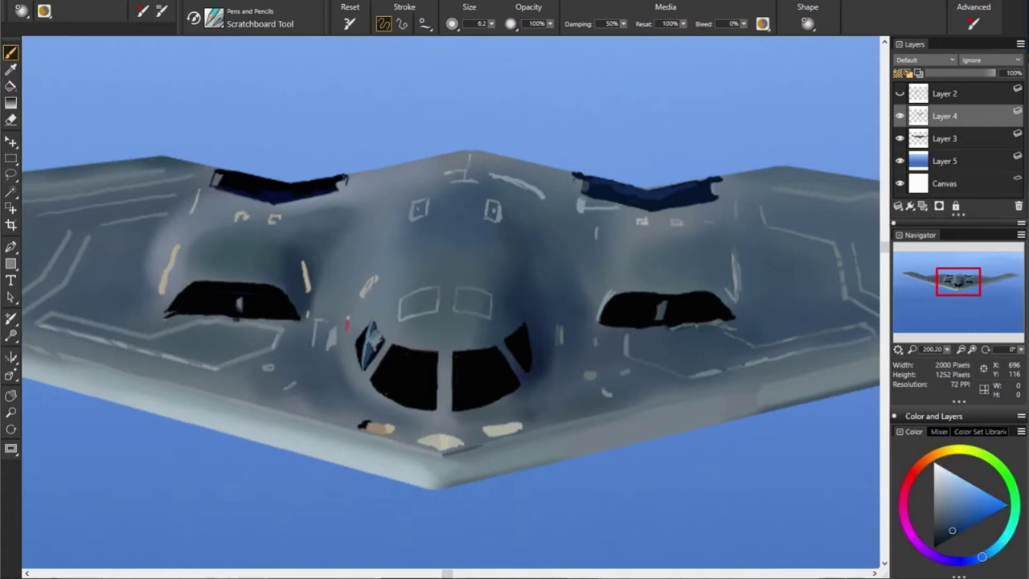
pyautogui.keyDown('alt'); pyautogui.click(397, 343); pyautogui.keyUp('alt')
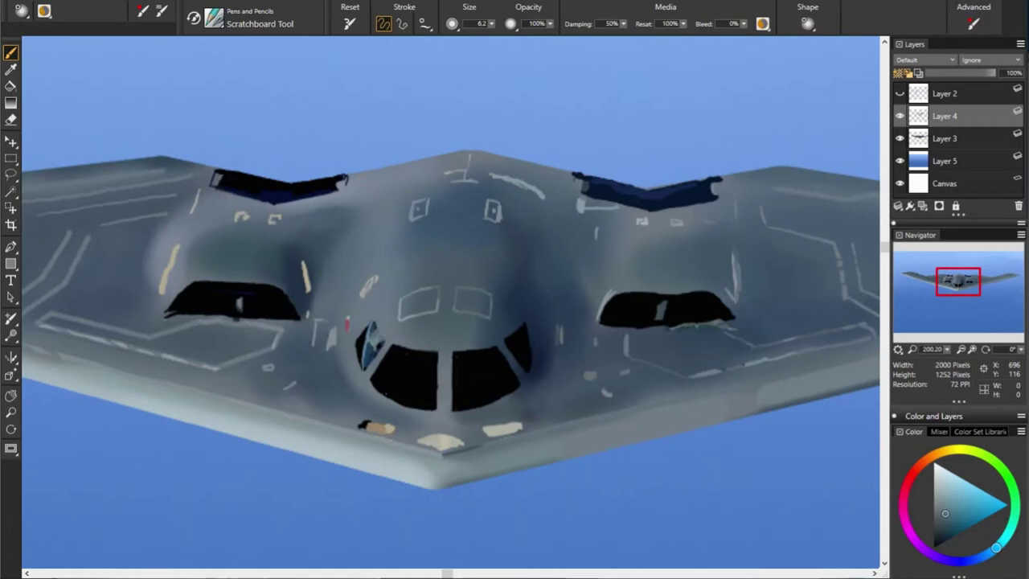
pyautogui.keyDown('alt'); pyautogui.click(838, 337); pyautogui.keyUp('alt')
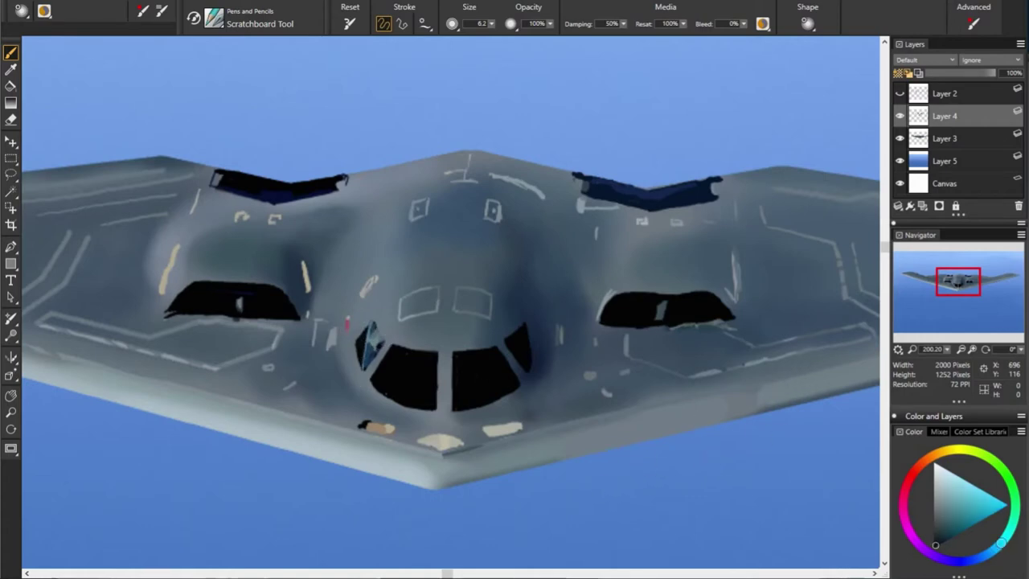
pyautogui.keyDown('alt'); pyautogui.click(380, 371); pyautogui.keyUp('alt')
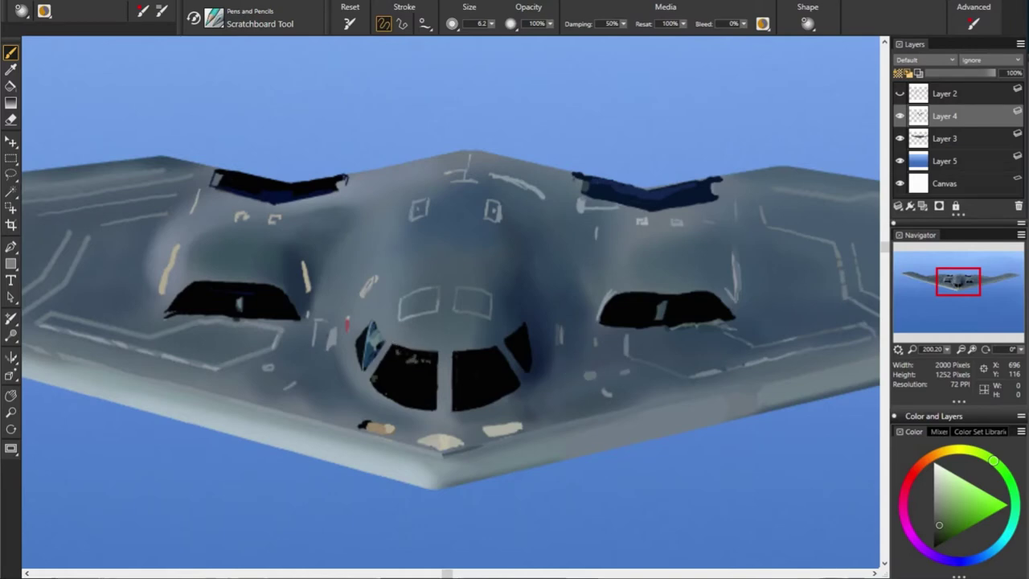
pyautogui.moveTo(401, 394); pyautogui.dragTo(416, 379)
# Paint a light-blue reflection on the right cockpit window
pyautogui.keyDown('alt'); pyautogui.click(635, 340); pyautogui.keyUp('alt')
pyautogui.moveTo(527, 362); pyautogui.dragTo(524, 330)
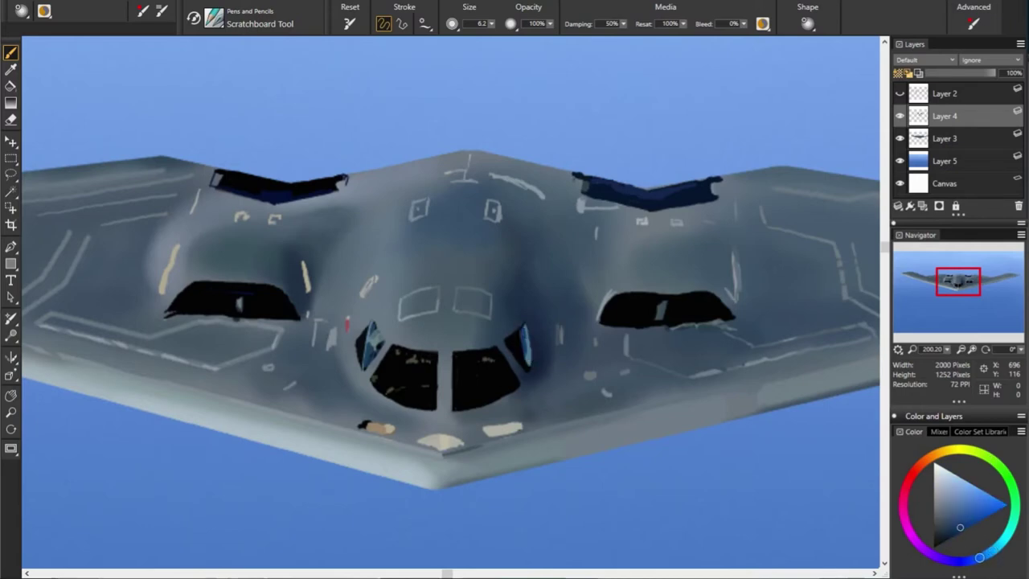
pyautogui.keyDown('alt'); pyautogui.click(805, 347); pyautogui.keyUp('alt')
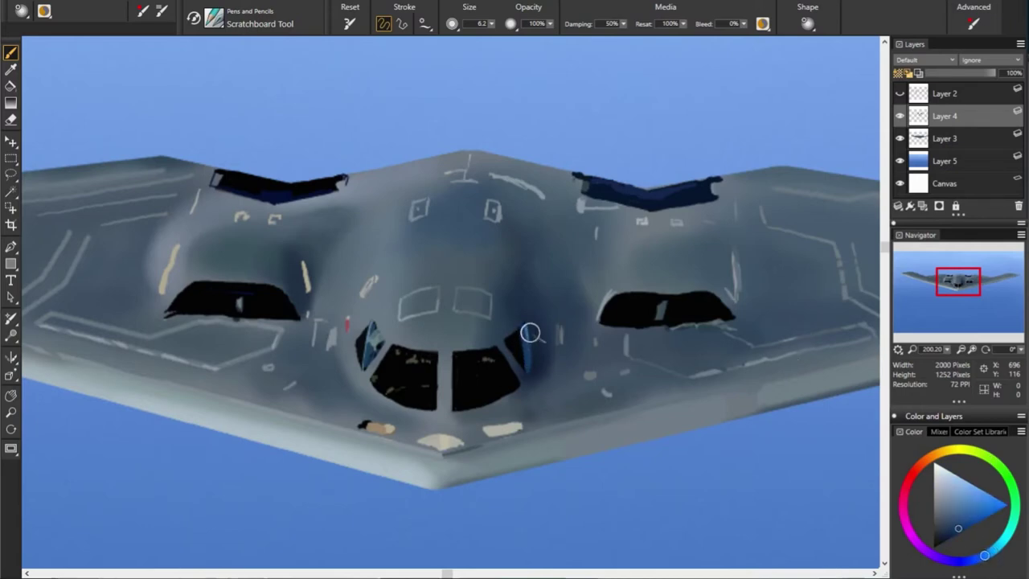
pyautogui.keyDown('alt'); pyautogui.click(661, 357); pyautogui.keyUp('alt')
pyautogui.keyDown('alt'); pyautogui.click(437, 329); pyautogui.keyUp('alt')
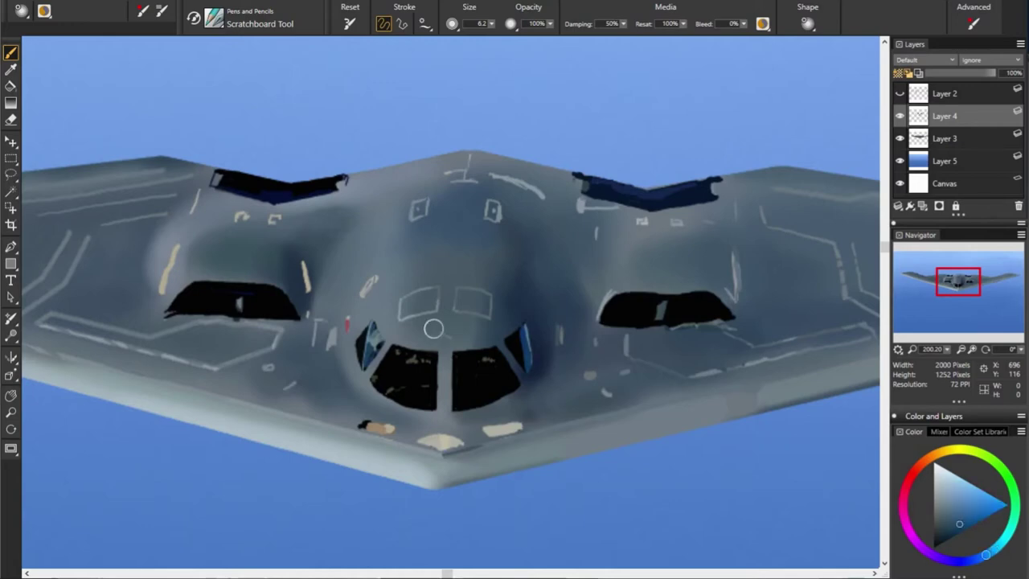
pyautogui.keyDown('alt'); pyautogui.click(442, 333); pyautogui.keyUp('alt')
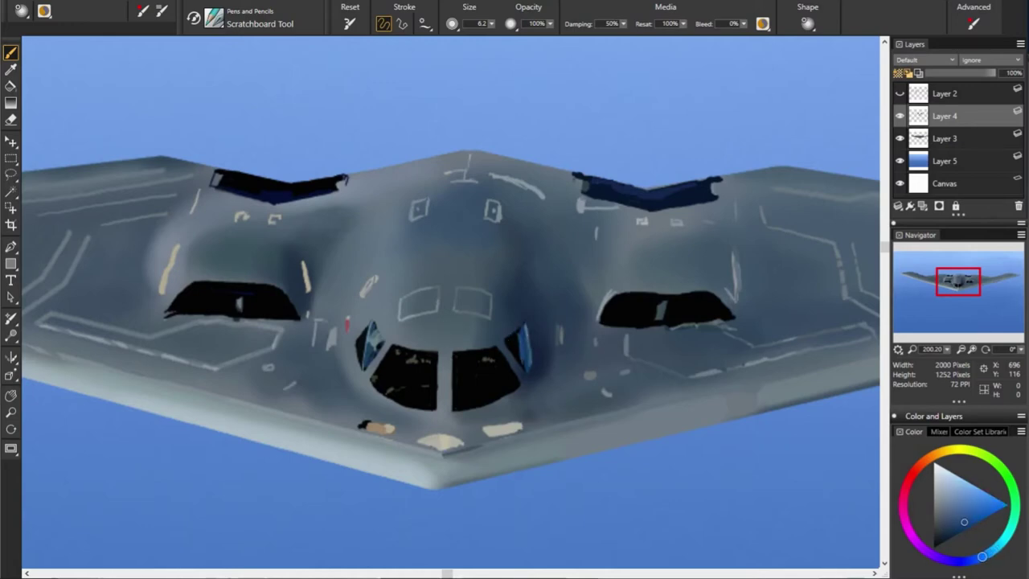
# Sample greyer and darker blue-greys and a near-black green from across the cockpit
pyautogui.keyDown('alt'); pyautogui.click(415, 333); pyautogui.keyUp('alt')
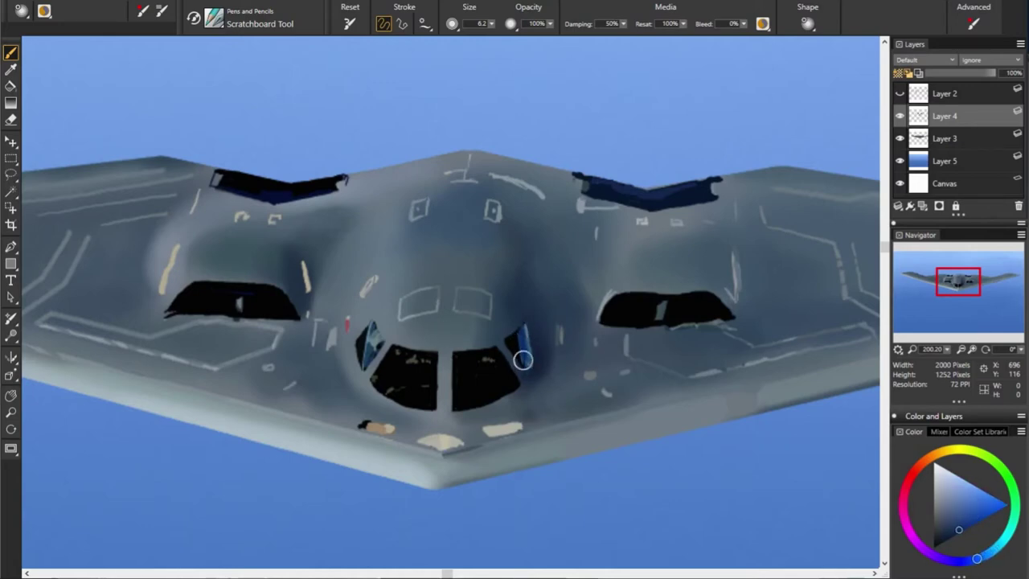
pyautogui.keyDown('alt'); pyautogui.click(521, 330); pyautogui.keyUp('alt')
pyautogui.keyDown('alt'); pyautogui.click(594, 345); pyautogui.keyUp('alt')
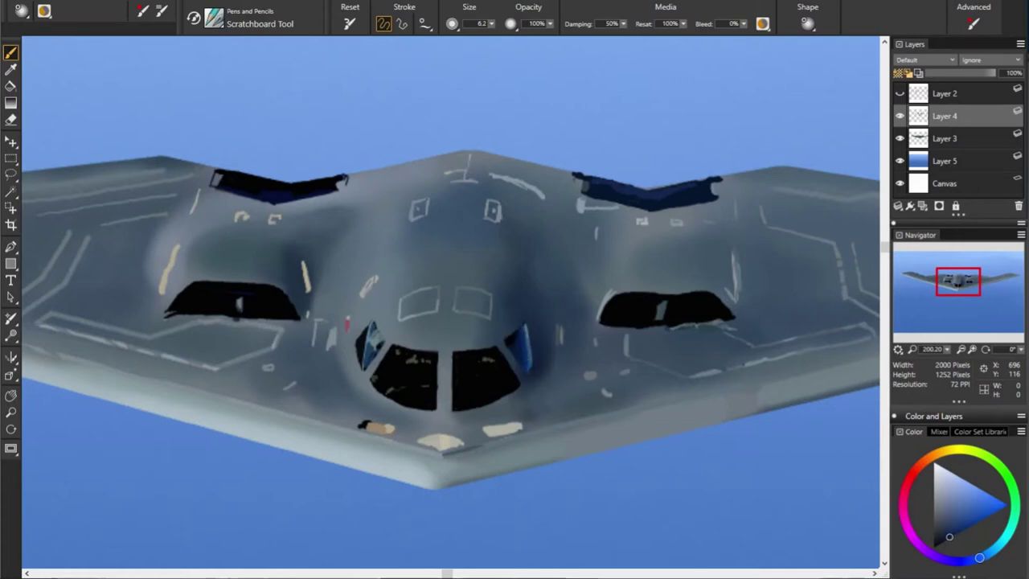
pyautogui.keyDown('alt'); pyautogui.click(516, 335); pyautogui.keyUp('alt')
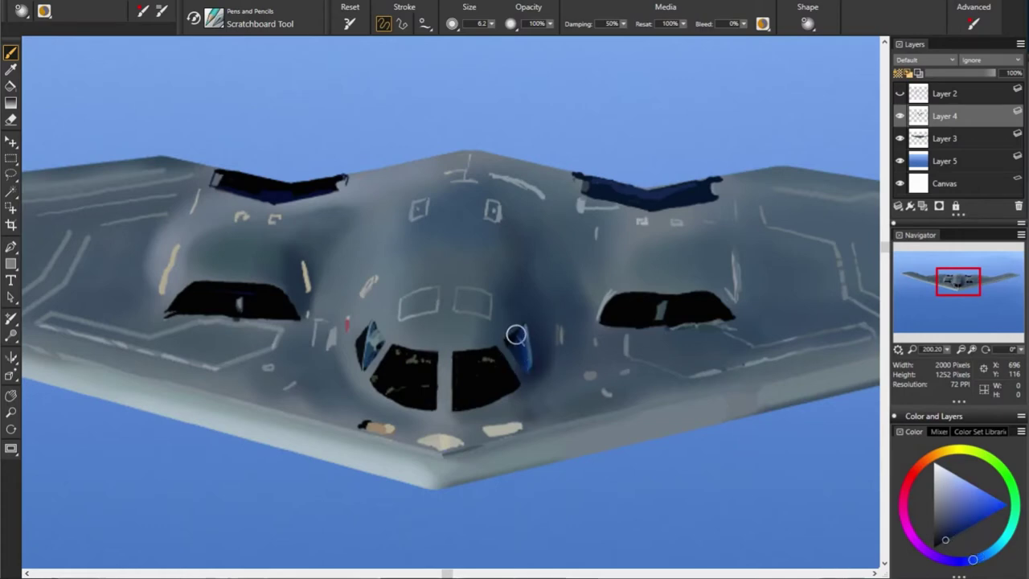
pyautogui.keyDown('alt'); pyautogui.click(795, 349); pyautogui.keyUp('alt')
pyautogui.keyDown('alt'); pyautogui.click(476, 390); pyautogui.keyUp('alt')
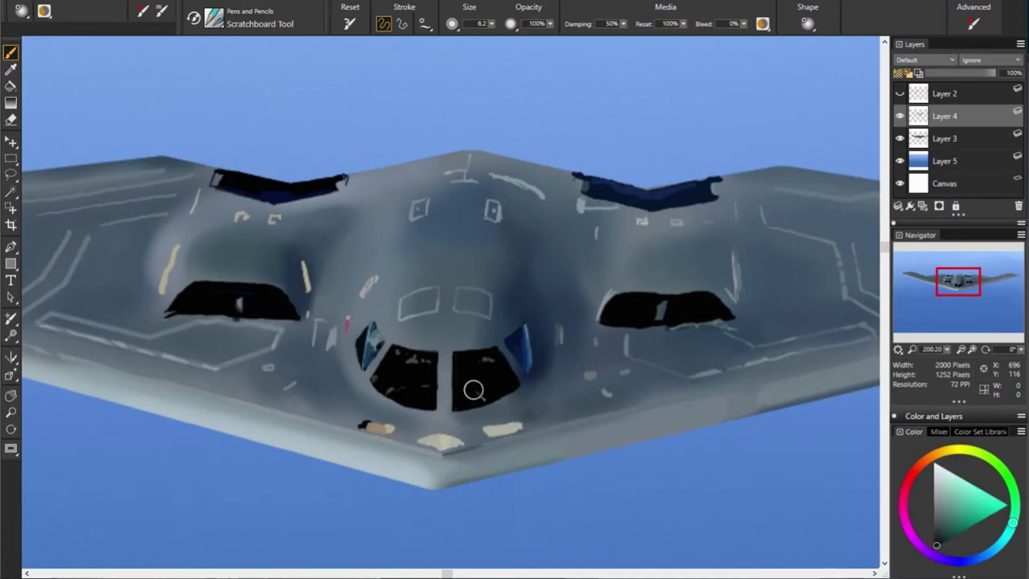
pyautogui.keyDown('alt'); pyautogui.click(518, 386); pyautogui.keyUp('alt')
pyautogui.keyDown('alt'); pyautogui.click(543, 400); pyautogui.keyUp('alt')
pyautogui.keyDown('alt'); pyautogui.click(507, 397); pyautogui.keyUp('alt')
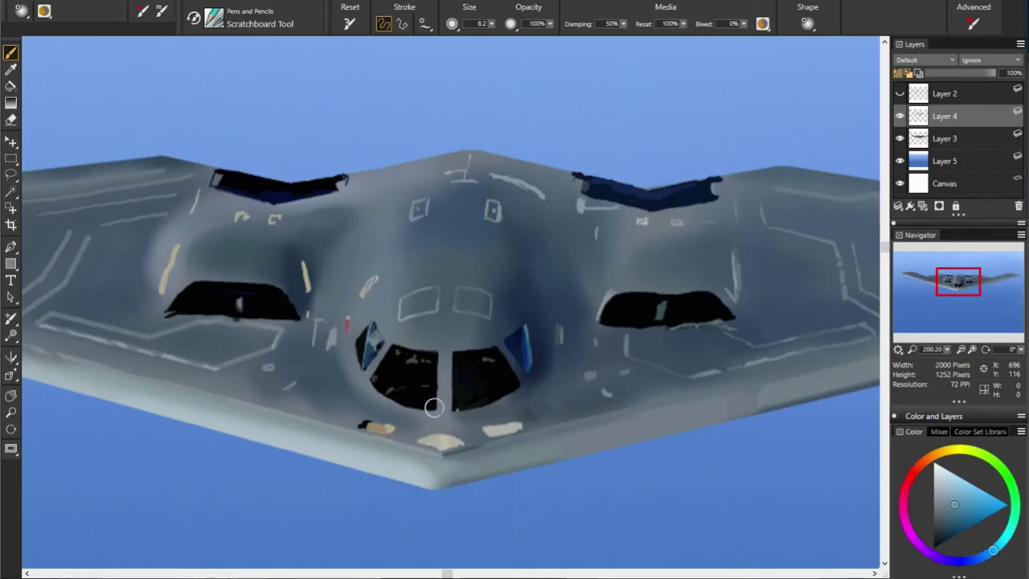
pyautogui.keyDown('alt'); pyautogui.click(387, 372); pyautogui.keyUp('alt')
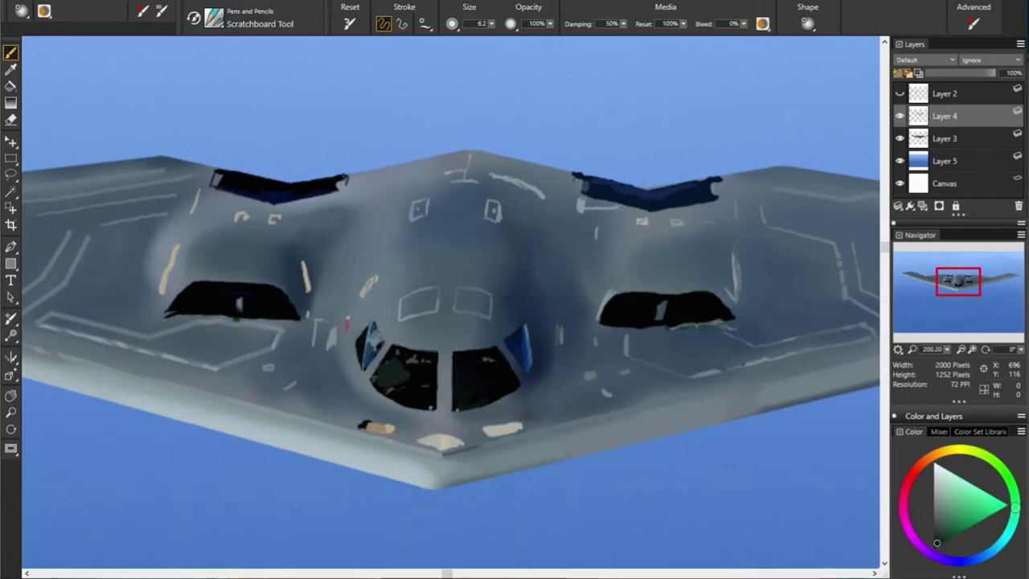
# Brighten and extend the blue reflection on the right cockpit window
pyautogui.keyDown('alt'); pyautogui.click(442, 361); pyautogui.keyUp('alt')
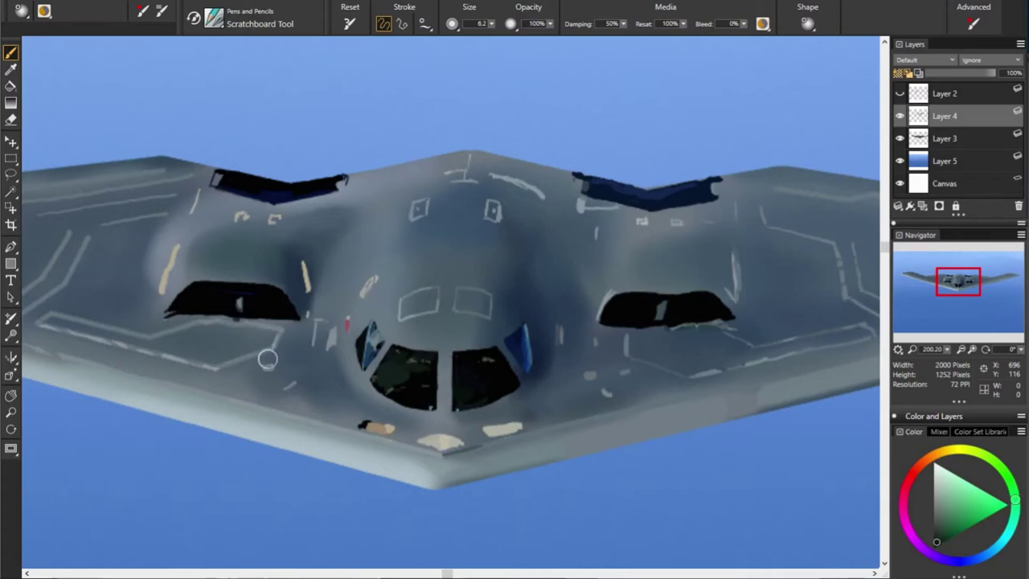
pyautogui.keyDown('alt'); pyautogui.click(268, 360); pyautogui.keyUp('alt')
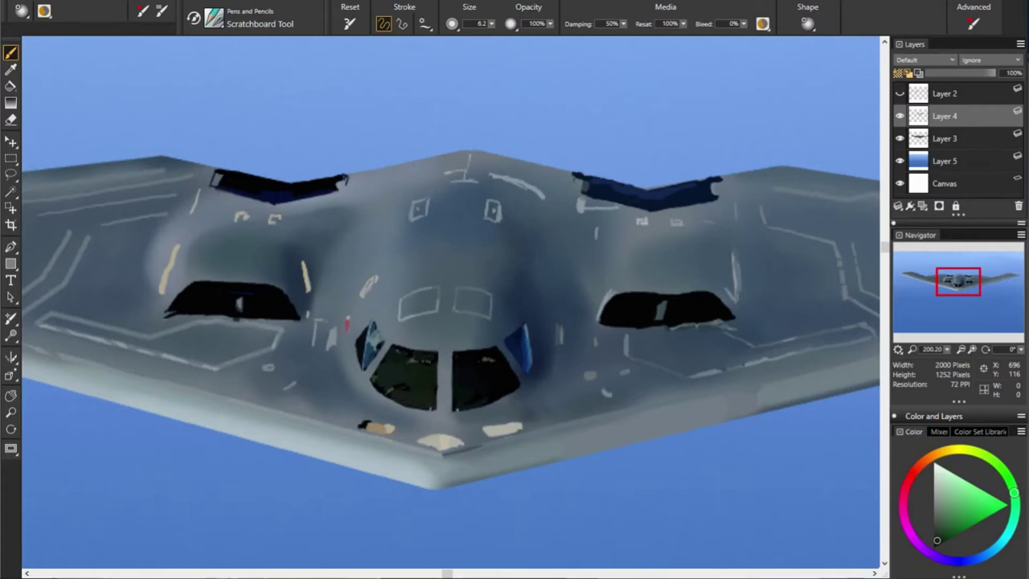
pyautogui.keyDown('alt'); pyautogui.click(428, 349); pyautogui.keyUp('alt')
pyautogui.keyDown('alt'); pyautogui.click(489, 348); pyautogui.keyUp('alt')
pyautogui.keyDown('alt'); pyautogui.click(501, 393); pyautogui.keyUp('alt')
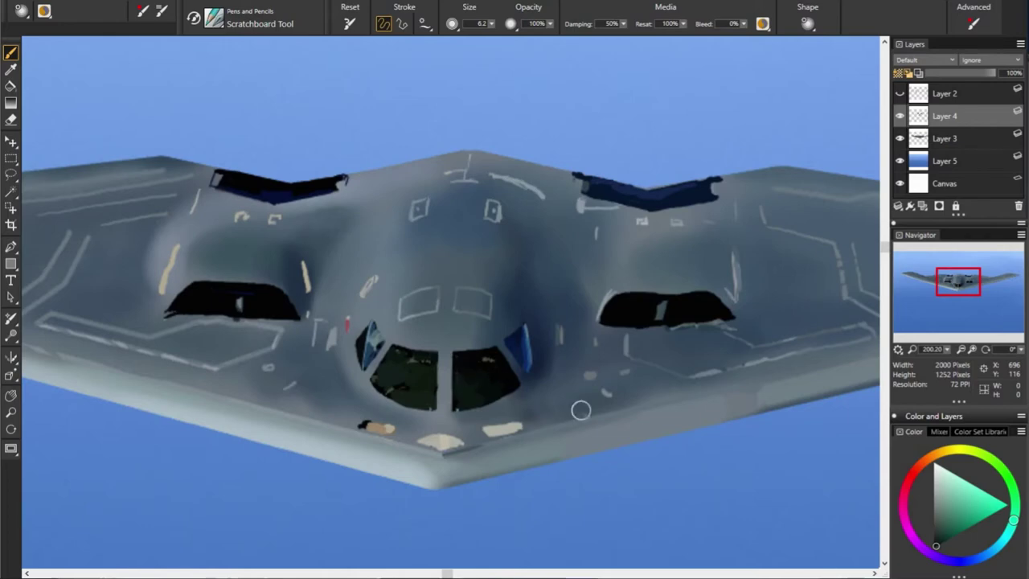
pyautogui.keyDown('alt'); pyautogui.click(533, 375); pyautogui.keyUp('alt')
pyautogui.keyDown('alt'); pyautogui.click(671, 363); pyautogui.keyUp('alt')
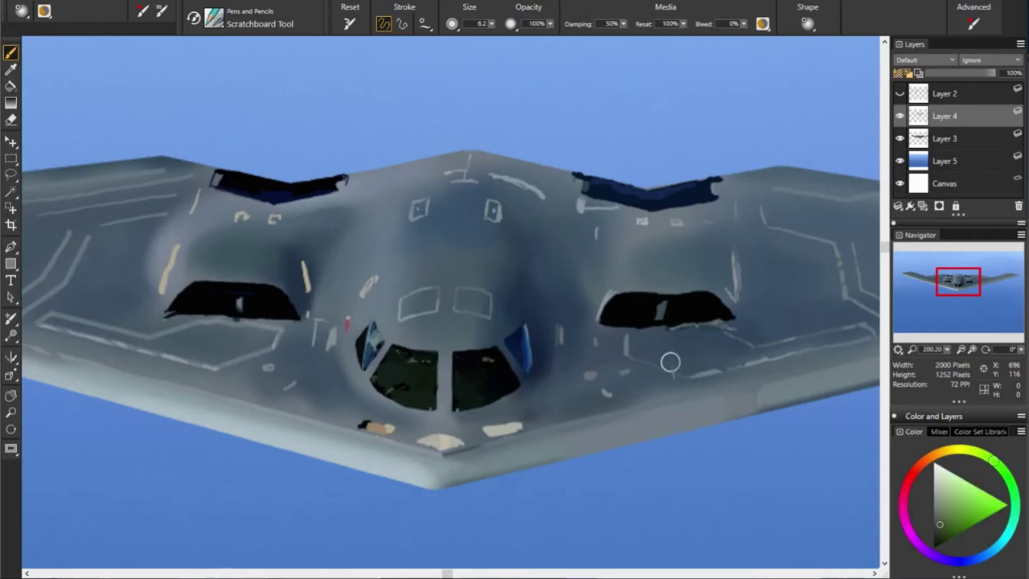
pyautogui.moveTo(523, 363); pyautogui.dragTo(520, 391)
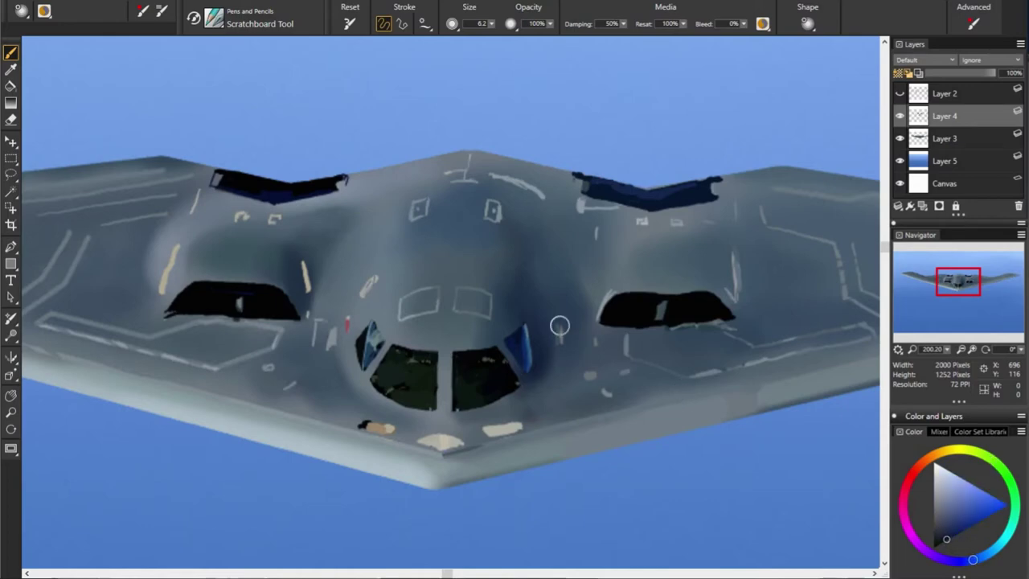
# Sample dark saturated and purple-blues from the upper intakes for highlighting
pyautogui.keyDown('alt'); pyautogui.click(724, 374); pyautogui.keyUp('alt')
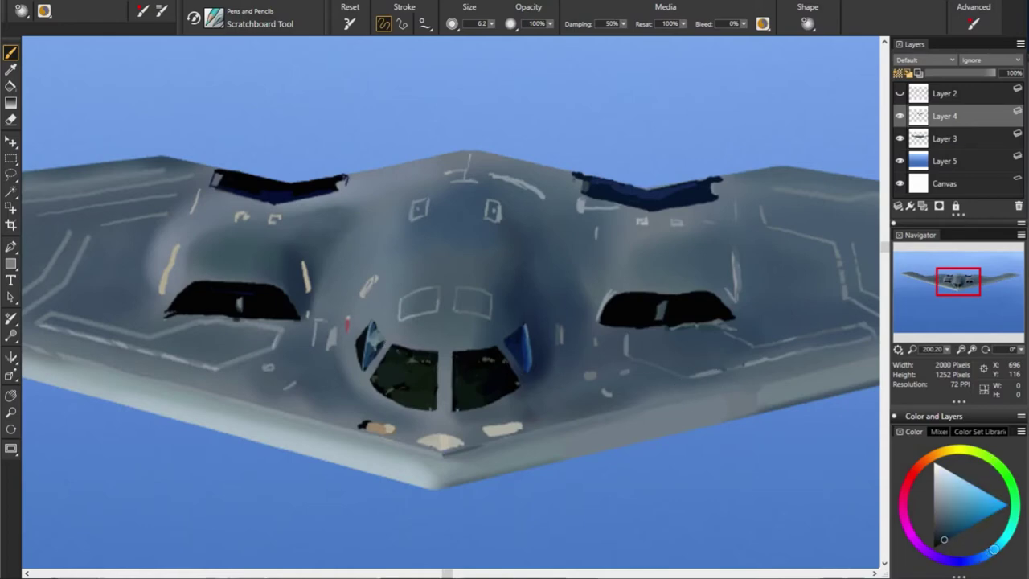
pyautogui.keyDown('alt'); pyautogui.click(596, 515); pyautogui.keyUp('alt')
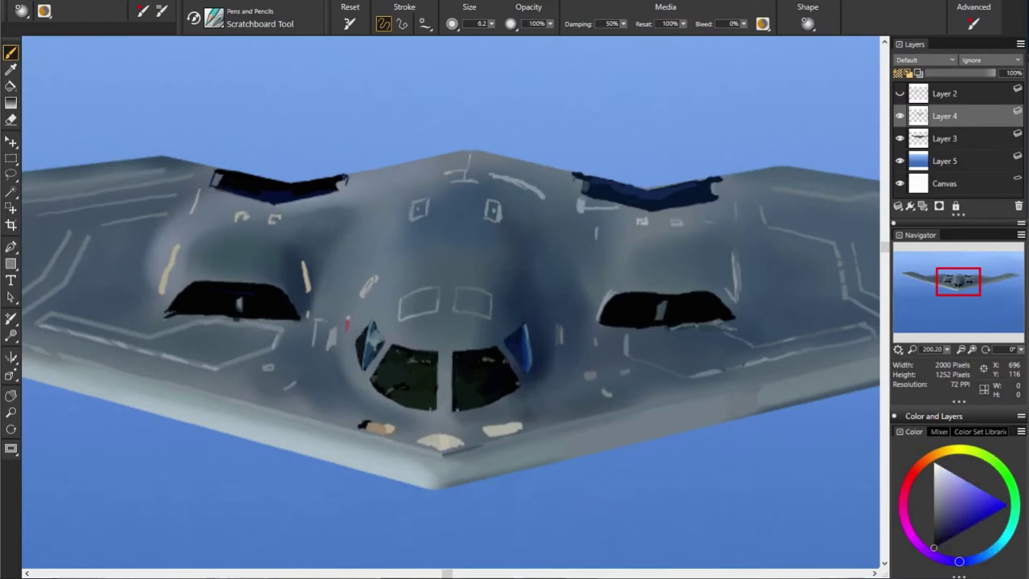
pyautogui.keyDown('alt'); pyautogui.click(641, 199); pyautogui.keyUp('alt')
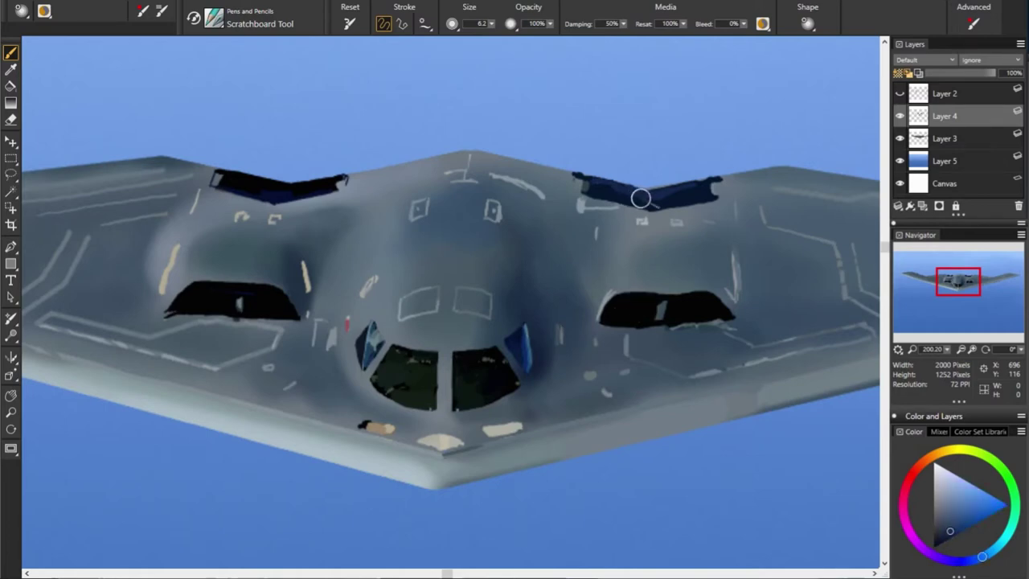
pyautogui.keyDown('alt'); pyautogui.click(709, 199); pyautogui.keyUp('alt')
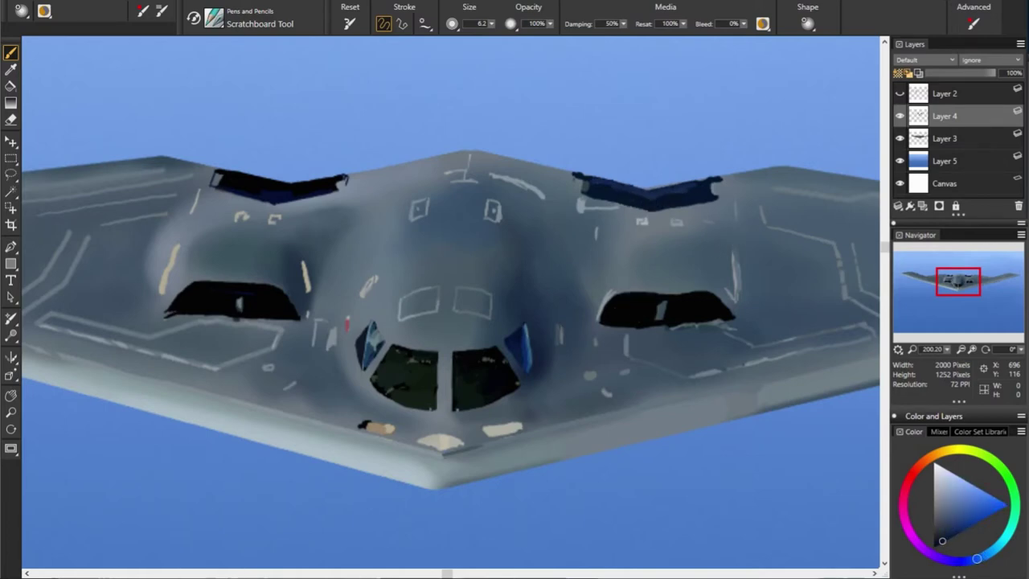
pyautogui.keyDown('alt'); pyautogui.click(265, 182); pyautogui.keyUp('alt')
pyautogui.keyDown('alt'); pyautogui.click(487, 182); pyautogui.keyUp('alt')
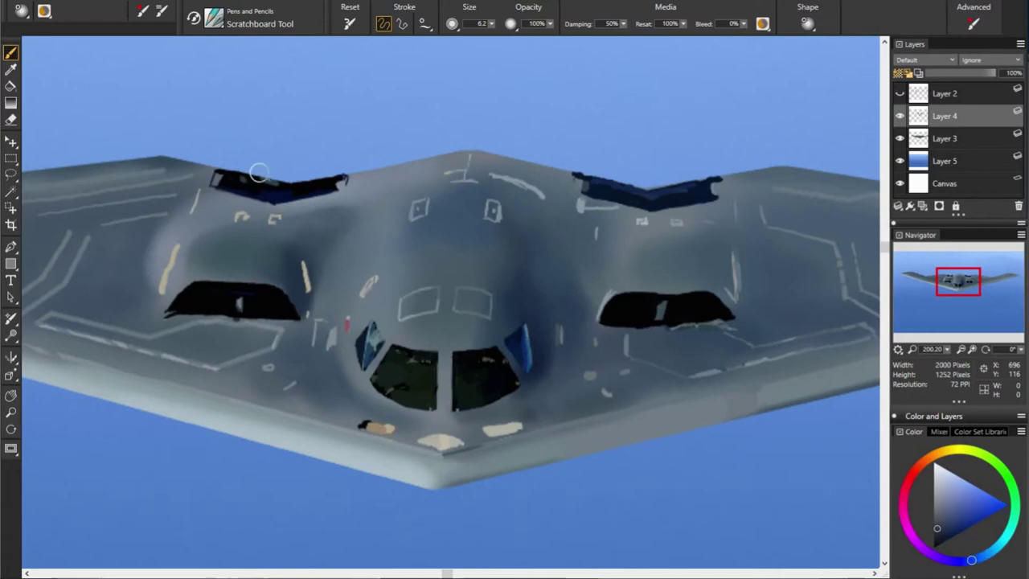
pyautogui.keyDown('alt'); pyautogui.click(339, 186); pyautogui.keyUp('alt')
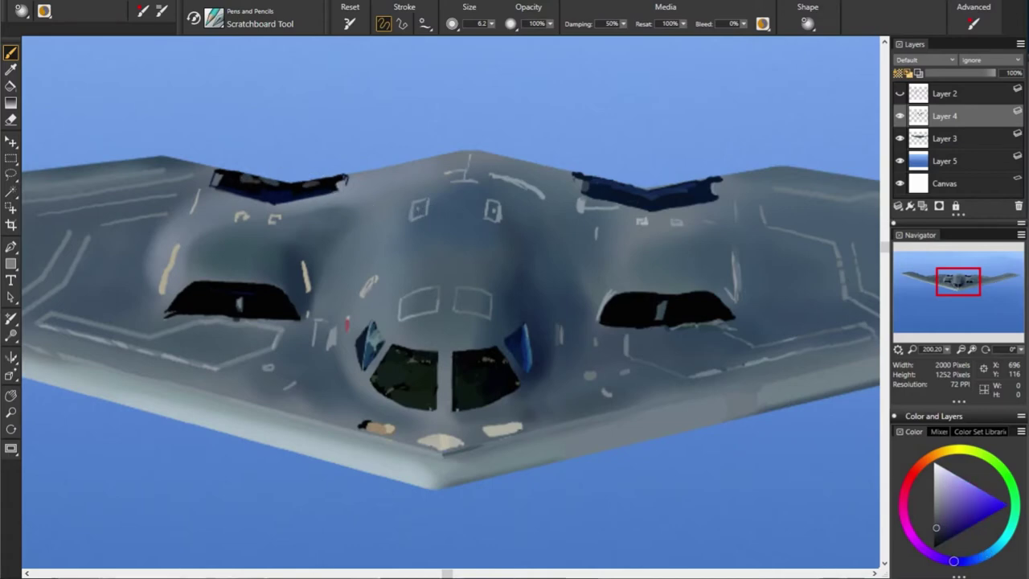
pyautogui.keyDown('alt'); pyautogui.click(511, 180); pyautogui.keyUp('alt')
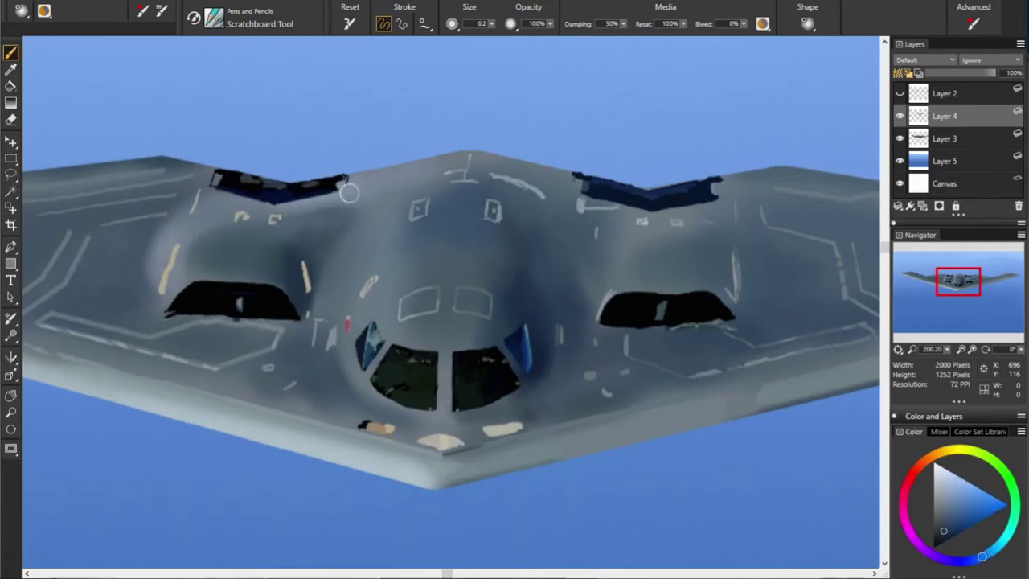
pyautogui.keyDown('alt'); pyautogui.click(210, 176); pyautogui.keyUp('alt')
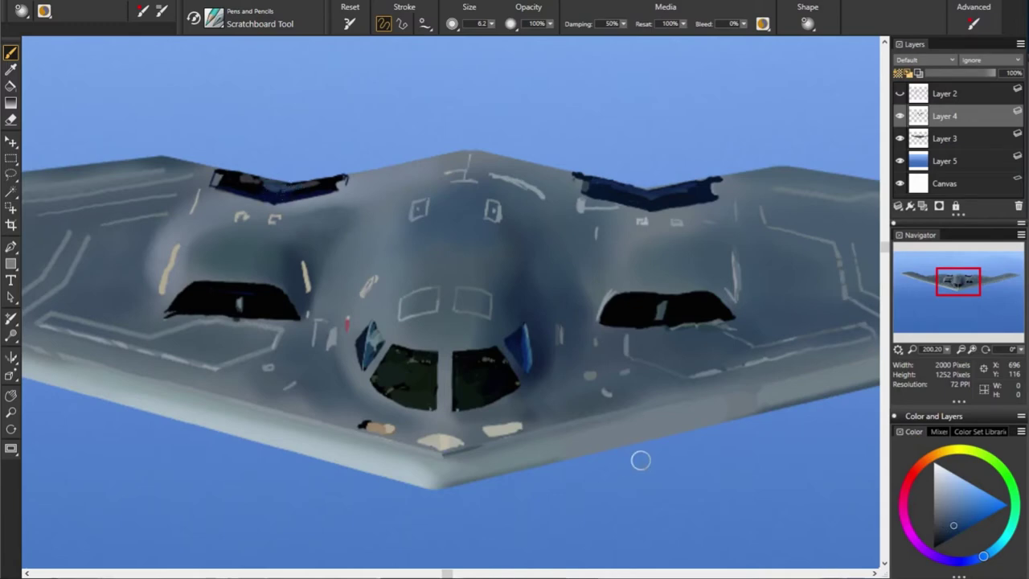
# Fit the whole bomber in view, select Layer 3, and zoom back in on the cockpit
pyautogui.hotkey('ctrl', 'alt', '0')
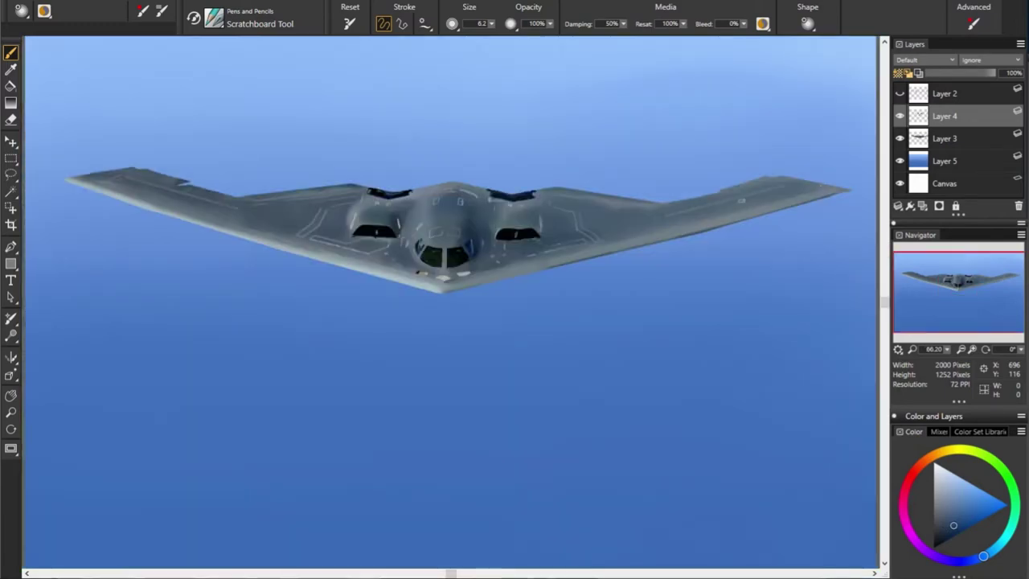
pyautogui.click(944, 139)
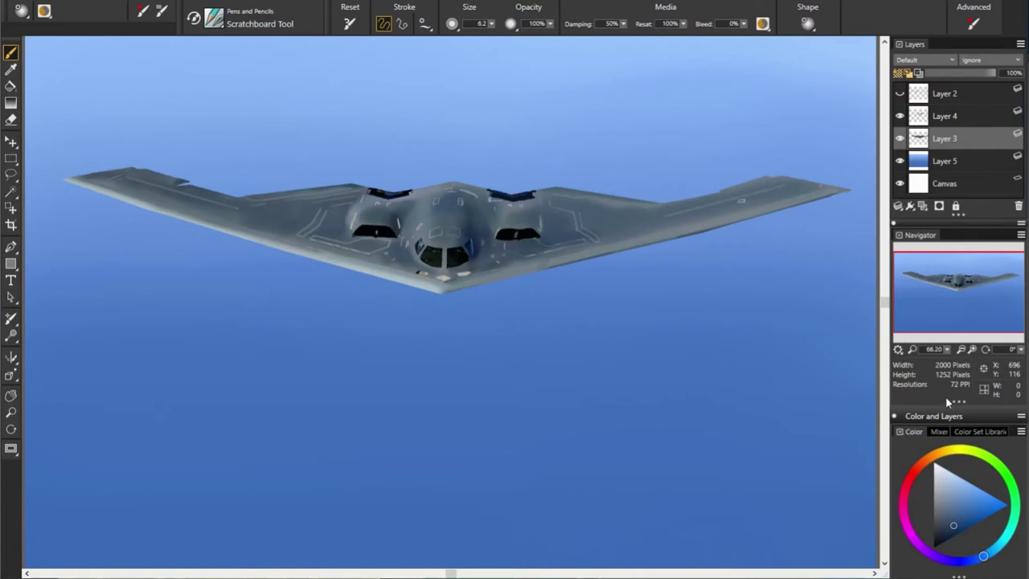
pyautogui.click(960, 349)
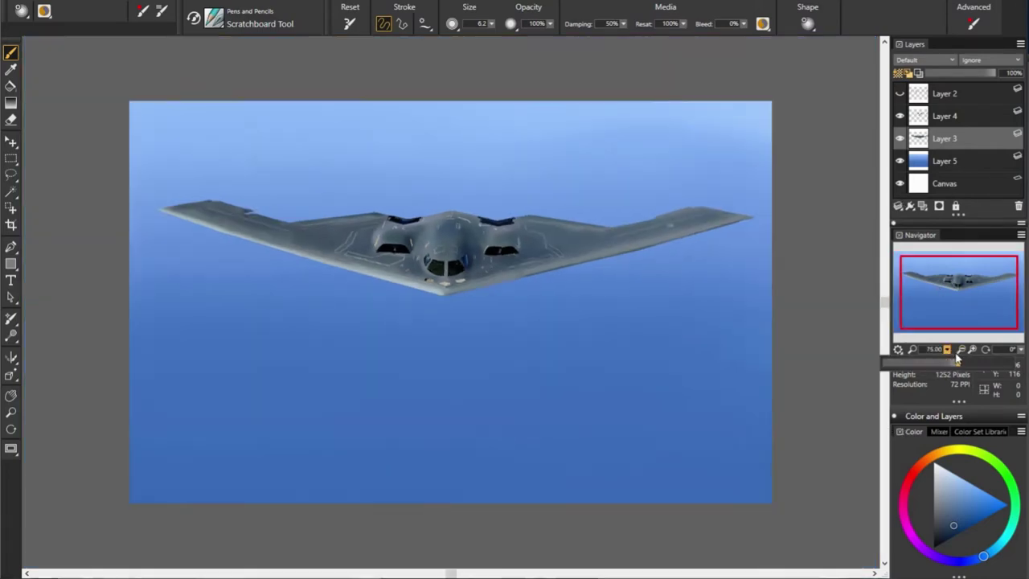
pyautogui.moveTo(947, 349); pyautogui.dragTo(969, 363)
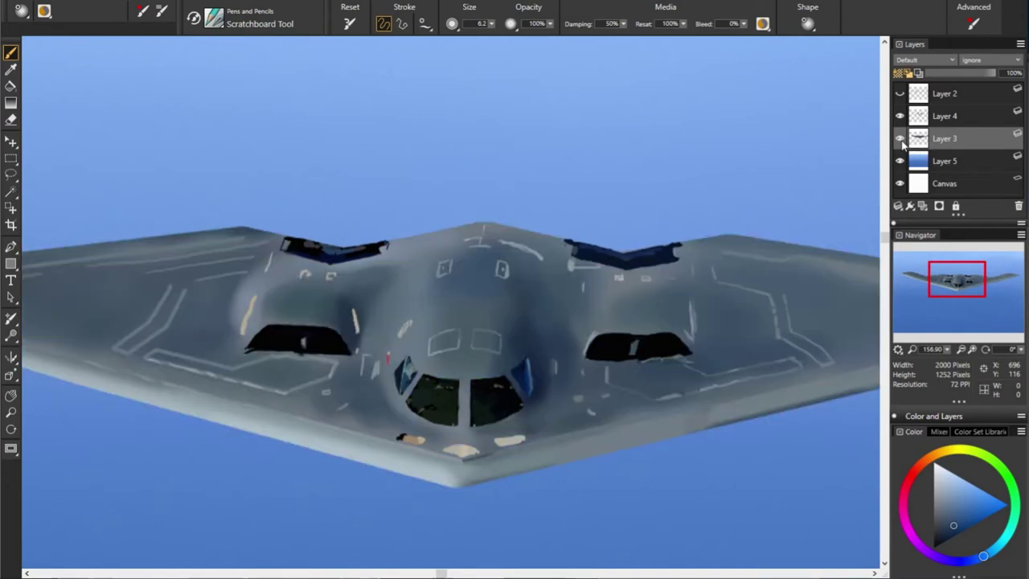
# Lower the brush opacity to 65% and then 51% while sampling darker hull shades
pyautogui.keyDown('alt'); pyautogui.click(486, 351); pyautogui.keyUp('alt')
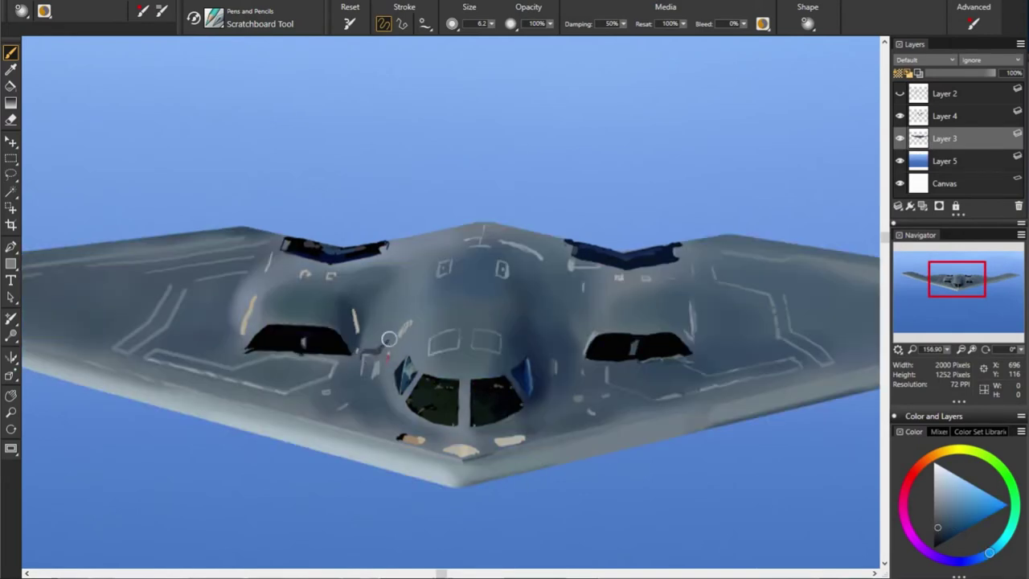
pyautogui.moveTo(550, 24); pyautogui.dragTo(515, 66)
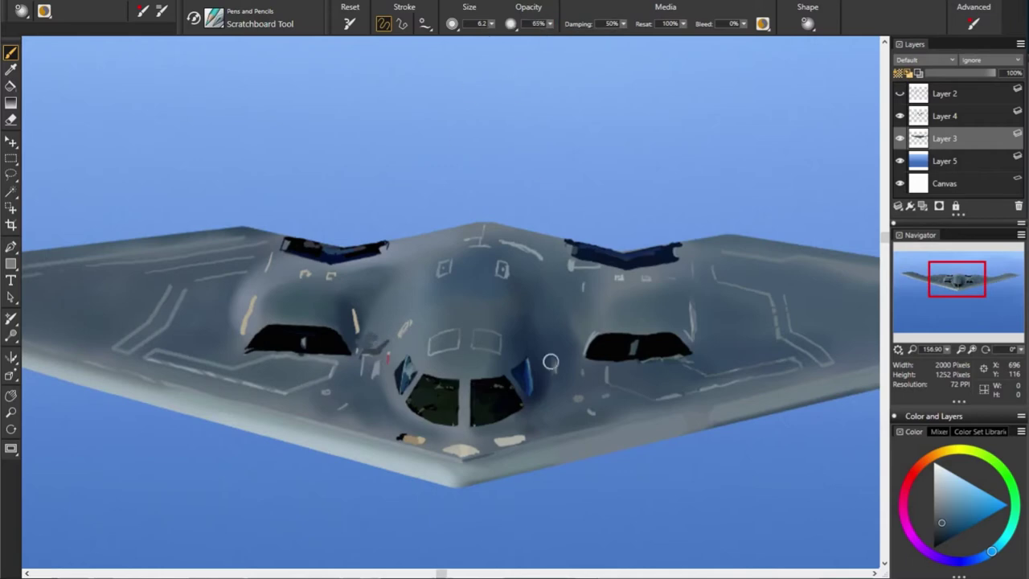
pyautogui.keyDown('alt'); pyautogui.click(357, 313); pyautogui.keyUp('alt')
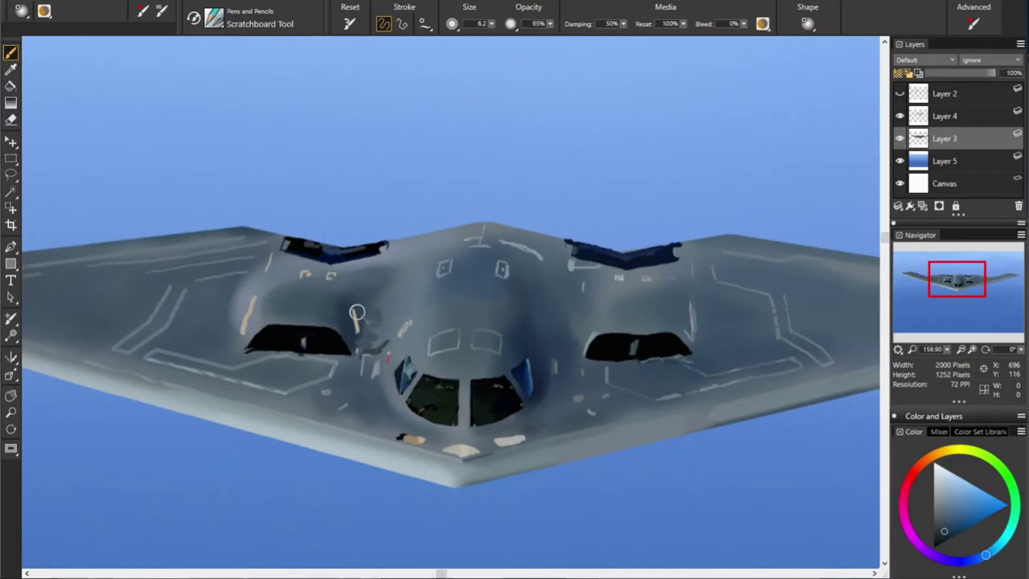
pyautogui.keyDown('alt'); pyautogui.click(377, 348); pyautogui.keyUp('alt')
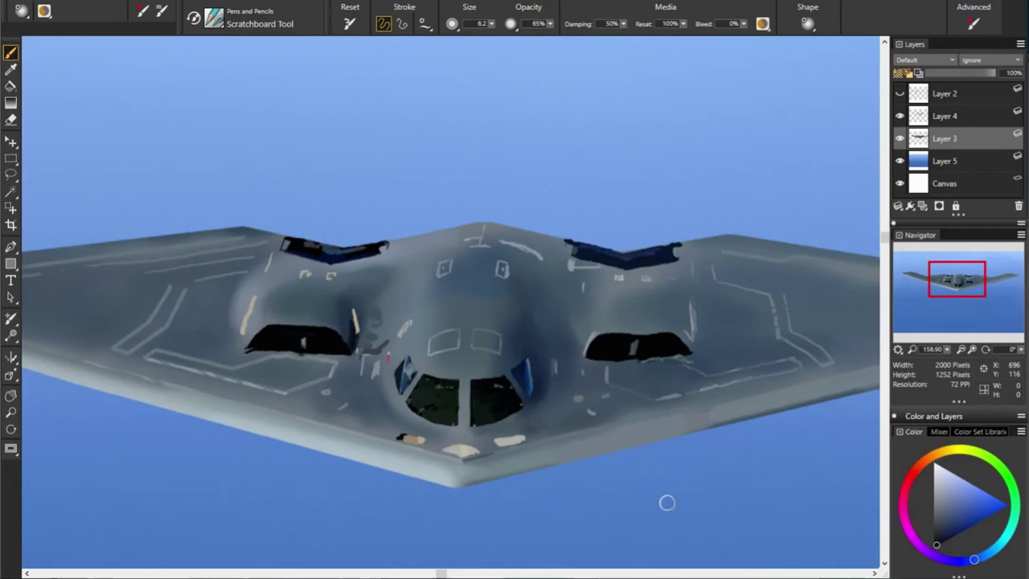
pyautogui.moveTo(550, 23); pyautogui.dragTo(530, 65)
# Sample grey-blues to blend soft shading around the left intake and beside the cockpit
pyautogui.keyDown('alt'); pyautogui.click(771, 329); pyautogui.keyUp('alt')
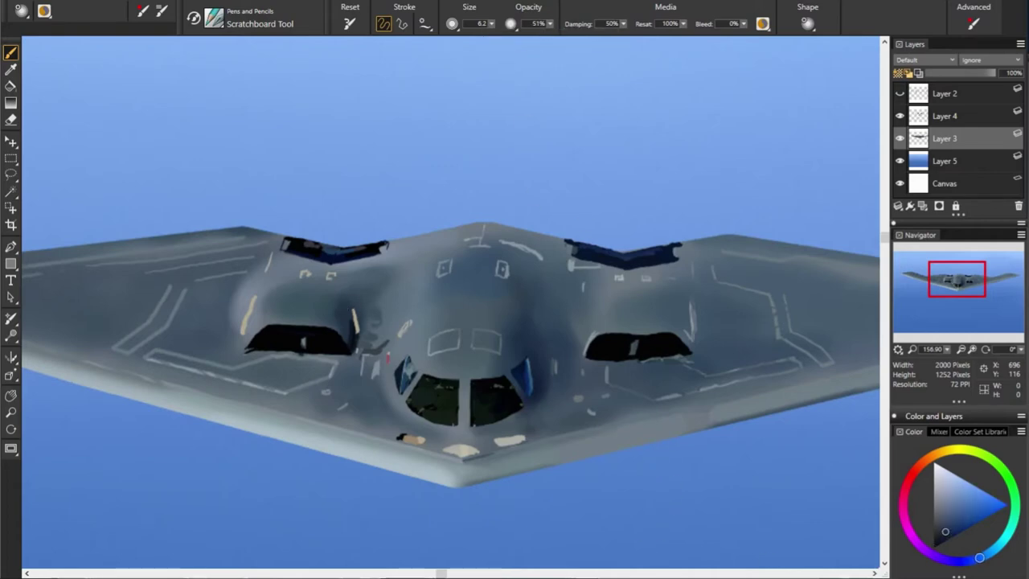
pyautogui.keyDown('alt'); pyautogui.click(417, 323); pyautogui.keyUp('alt')
pyautogui.keyDown('alt'); pyautogui.click(345, 323); pyautogui.keyUp('alt')
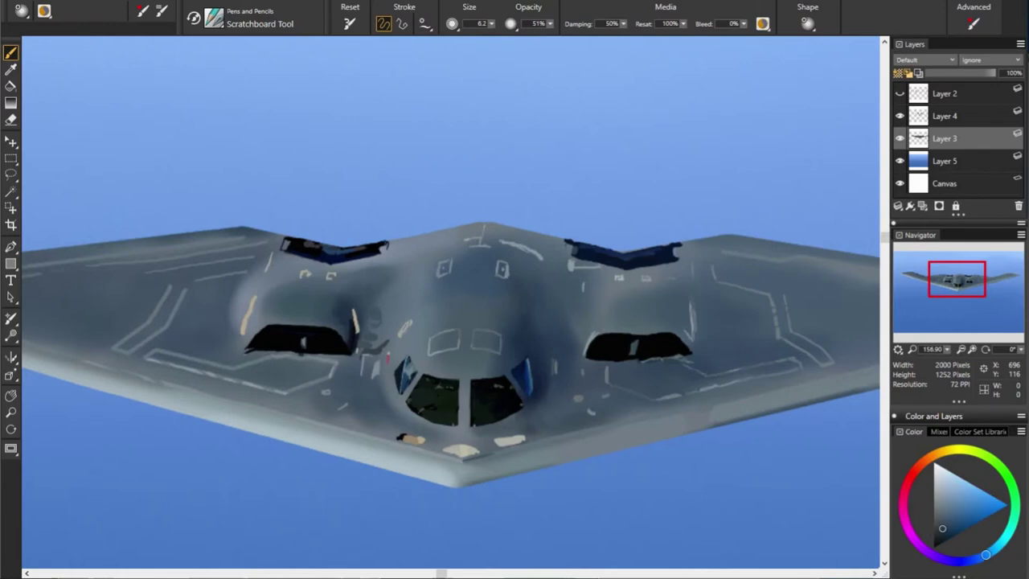
pyautogui.keyDown('alt'); pyautogui.click(597, 287); pyautogui.keyUp('alt')
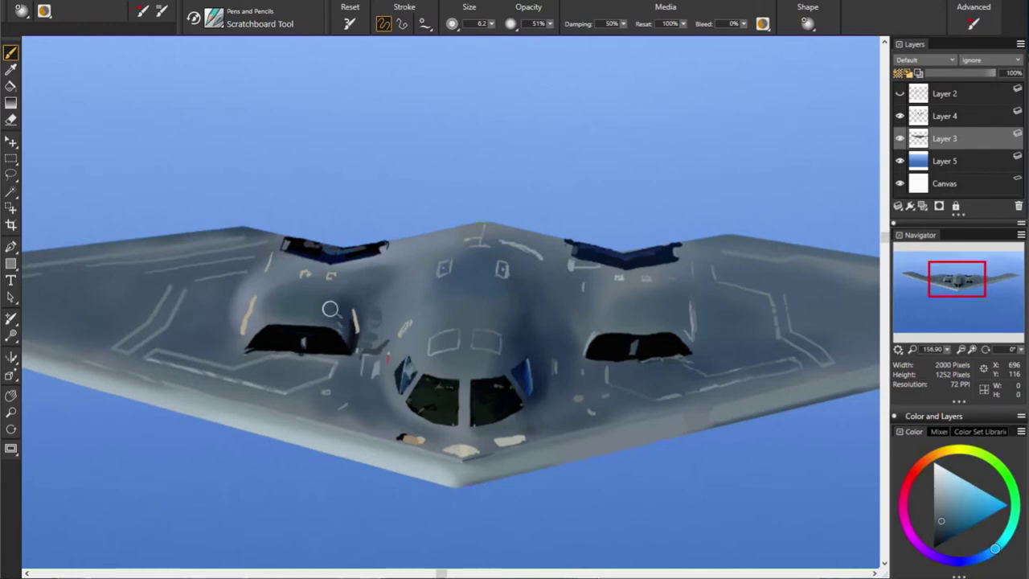
pyautogui.keyDown('alt'); pyautogui.click(313, 319); pyautogui.keyUp('alt')
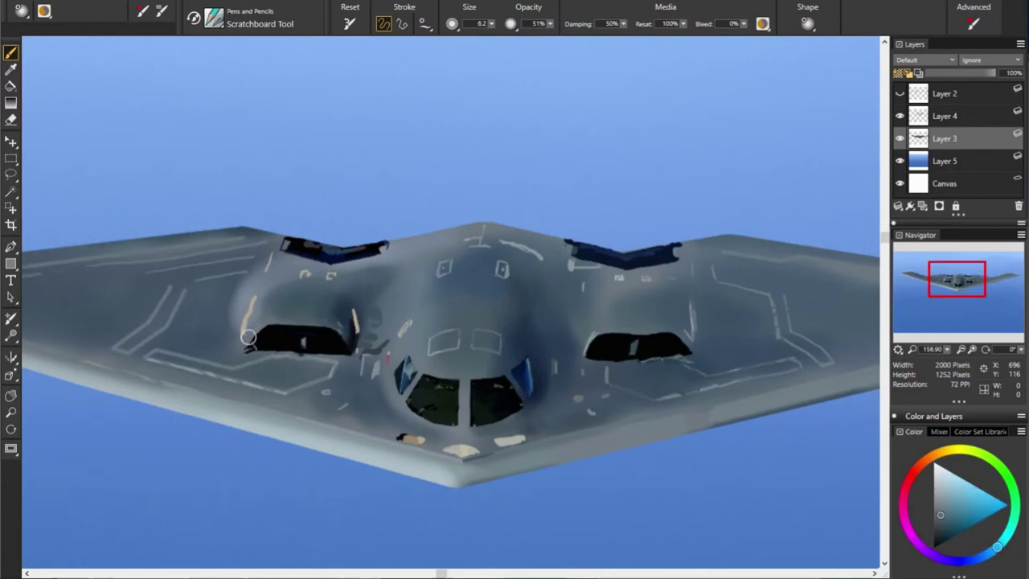
pyautogui.keyDown('alt'); pyautogui.click(107, 252); pyautogui.keyUp('alt')
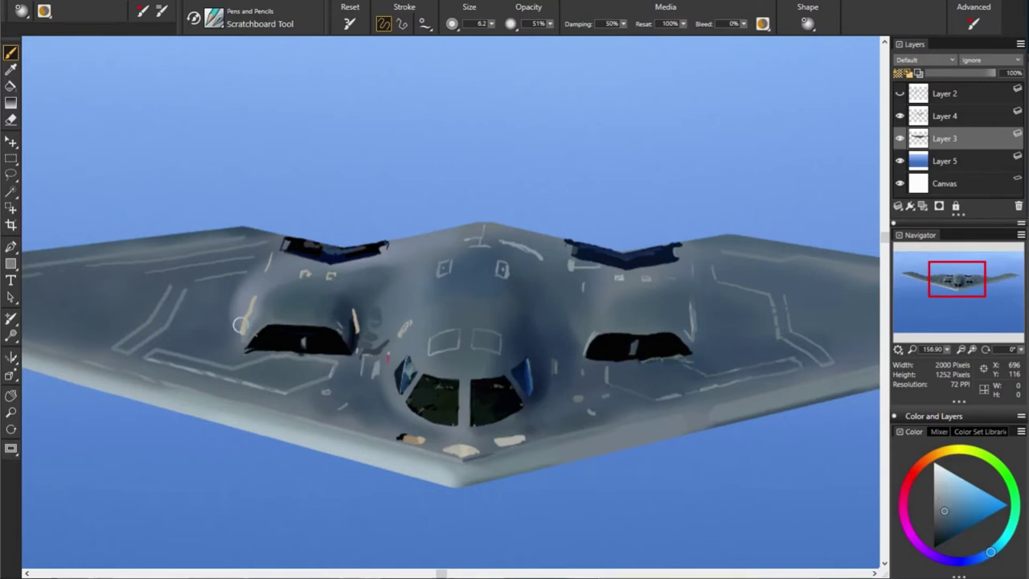
pyautogui.keyDown('alt'); pyautogui.click(381, 311); pyautogui.keyUp('alt')
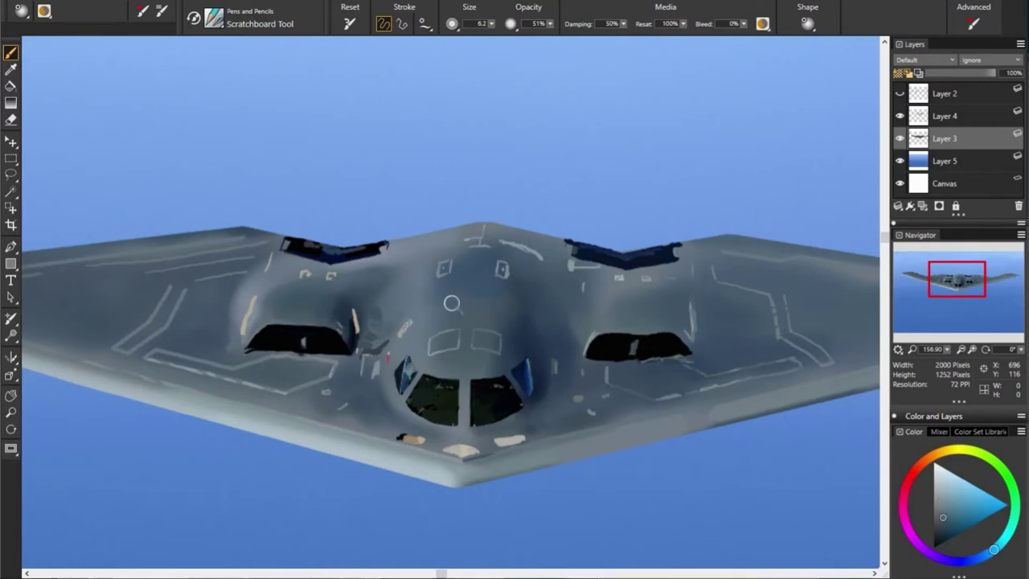
pyautogui.keyDown('alt'); pyautogui.click(403, 280); pyautogui.keyUp('alt')
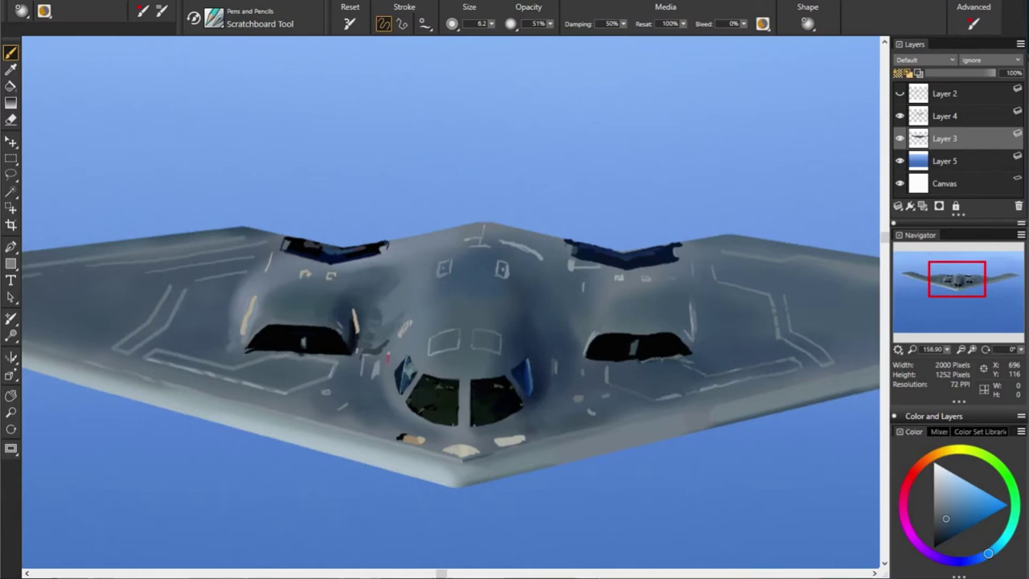
pyautogui.keyDown('alt'); pyautogui.click(394, 294); pyautogui.keyUp('alt')
# Enlarge the brush to about 11.6 and paint dark blue over the grey patch in the right intake
pyautogui.moveTo(413, 295); pyautogui.dragTo(426, 294)
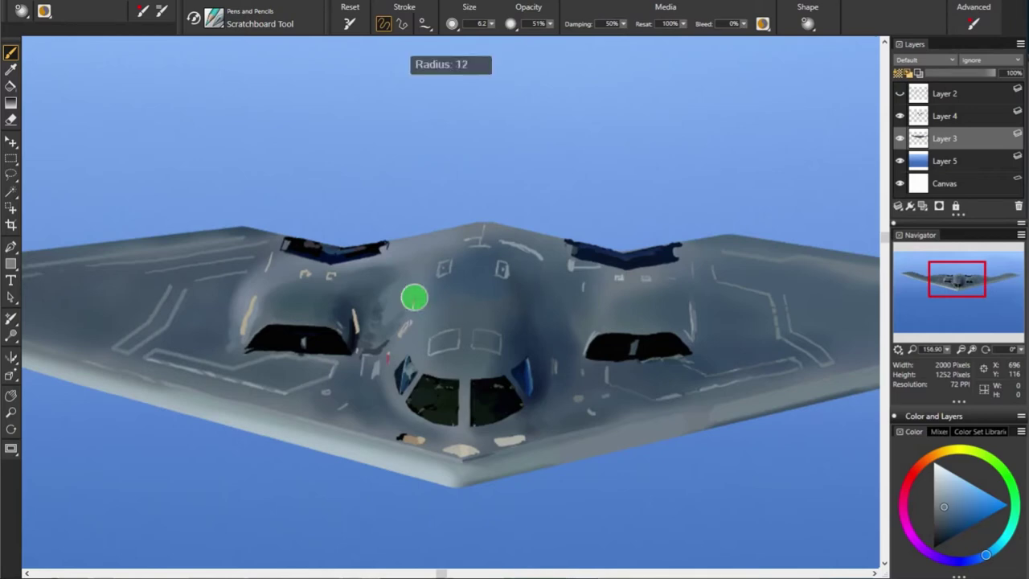
pyautogui.keyDown('alt'); pyautogui.click(411, 270); pyautogui.keyUp('alt')
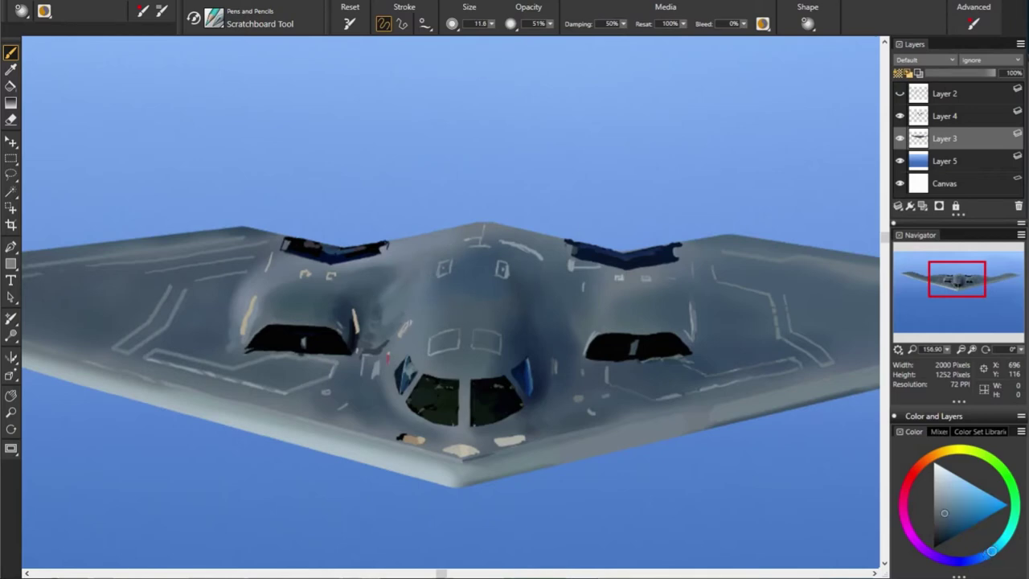
pyautogui.keyDown('alt'); pyautogui.click(459, 236); pyautogui.keyUp('alt')
pyautogui.keyDown('alt'); pyautogui.click(269, 203); pyautogui.keyUp('alt')
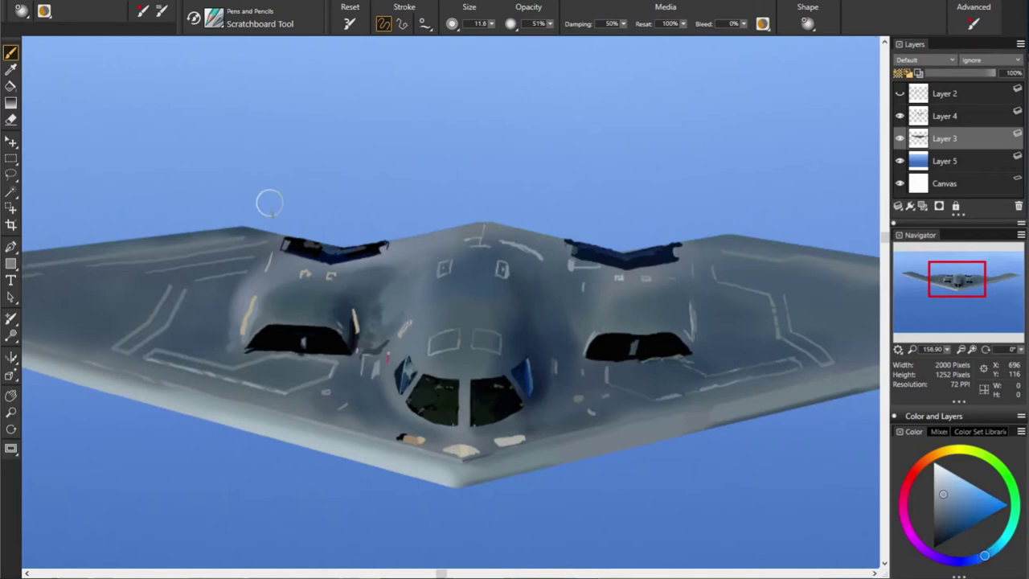
pyautogui.keyDown('alt'); pyautogui.click(405, 238); pyautogui.keyUp('alt')
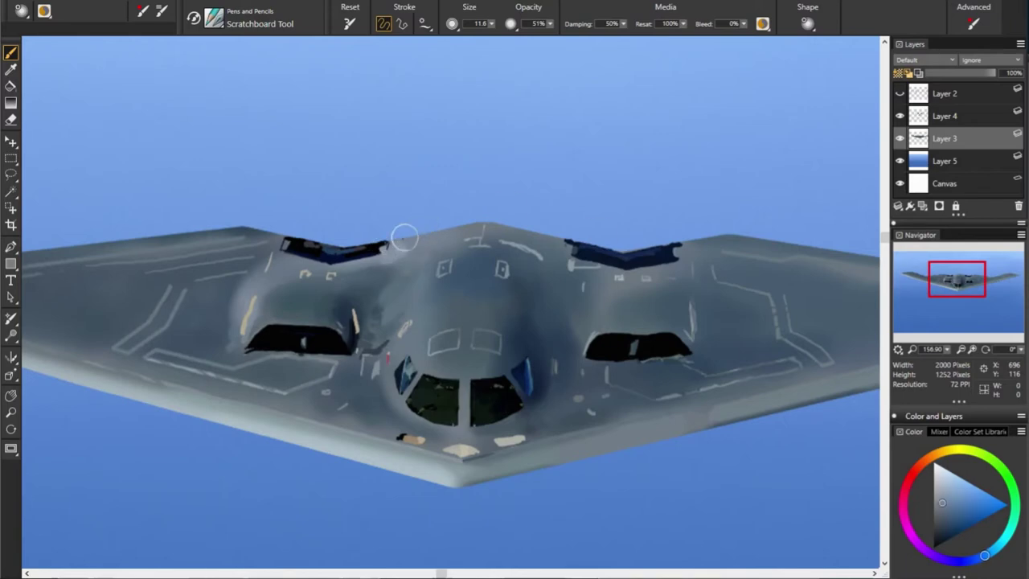
pyautogui.moveTo(596, 250); pyautogui.dragTo(615, 256)
# Add a dark smudge above the cockpit and darken the fuselage just left of it
pyautogui.keyDown('alt'); pyautogui.click(359, 212); pyautogui.keyUp('alt')
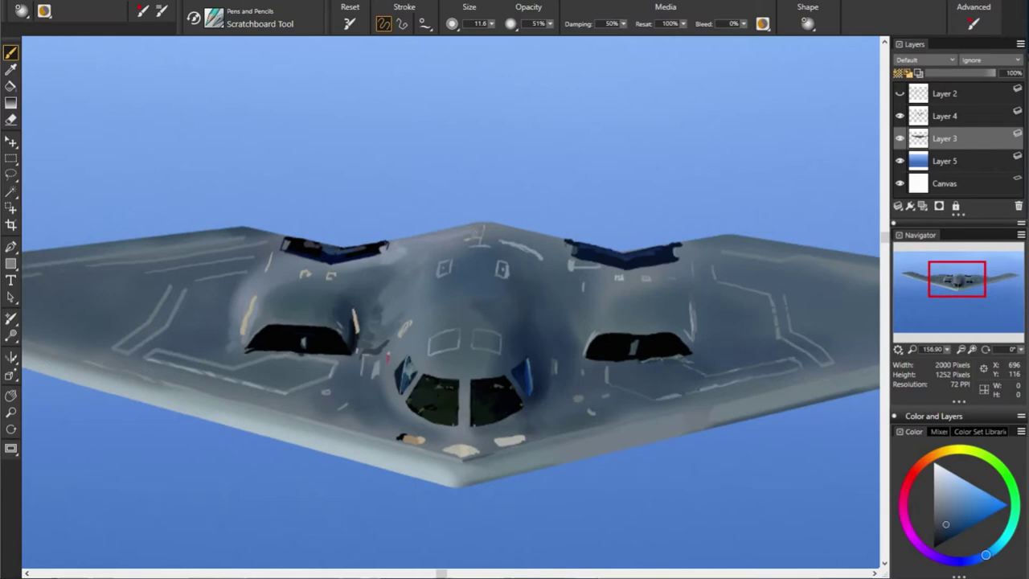
pyautogui.moveTo(483, 302); pyautogui.dragTo(462, 312)
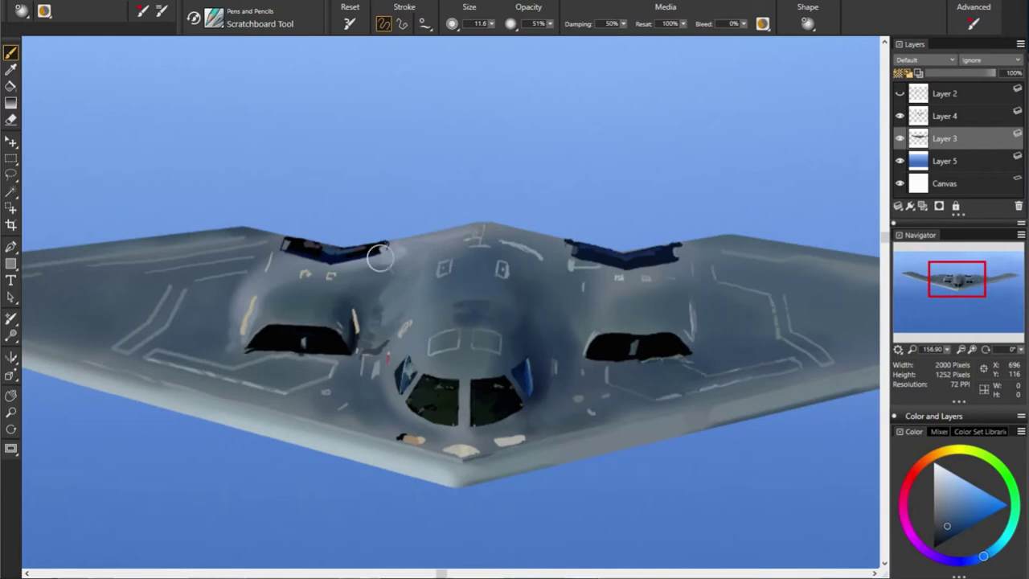
pyautogui.keyDown('alt'); pyautogui.click(512, 301); pyautogui.keyUp('alt')
pyautogui.keyDown('alt'); pyautogui.click(153, 289); pyautogui.keyUp('alt')
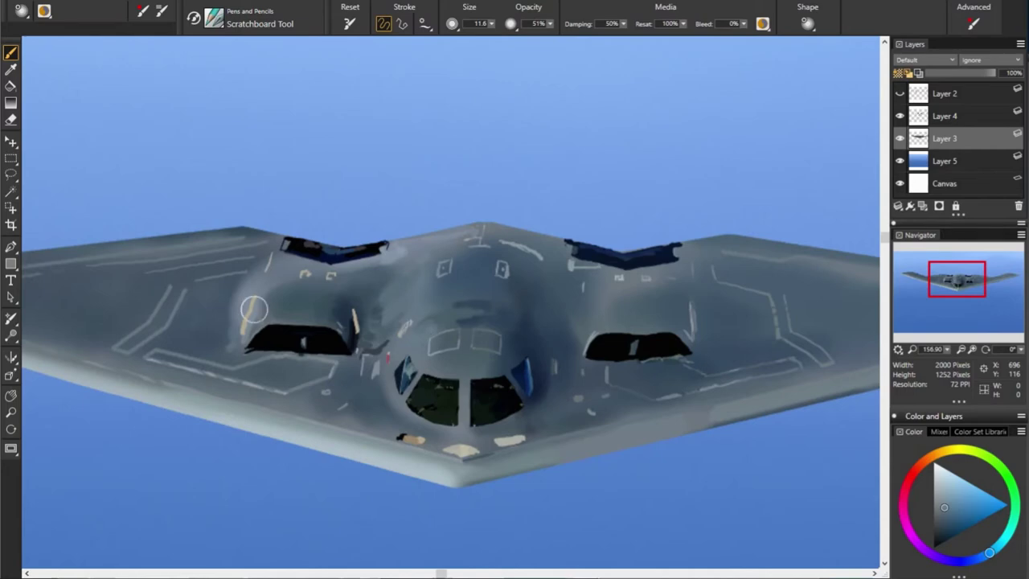
pyautogui.keyDown('alt'); pyautogui.click(320, 309); pyautogui.keyUp('alt')
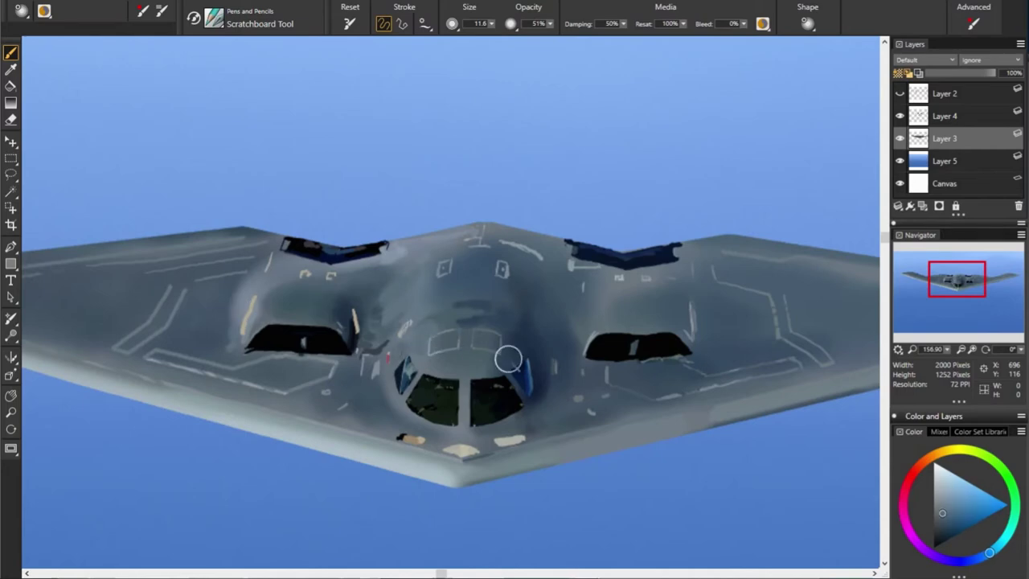
pyautogui.keyDown('alt'); pyautogui.click(593, 375); pyautogui.keyUp('alt')
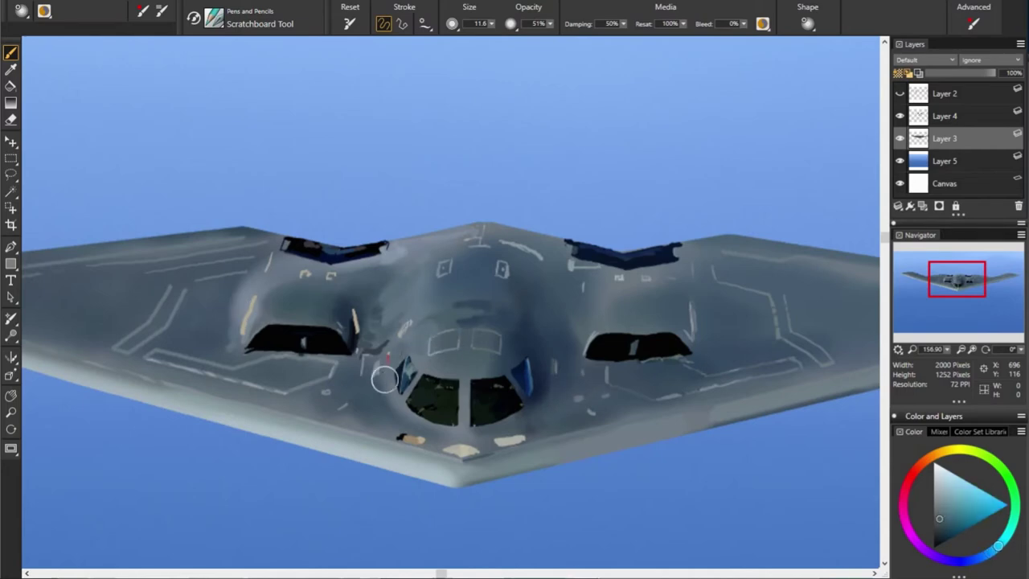
pyautogui.keyDown('alt'); pyautogui.click(572, 410); pyautogui.keyUp('alt')
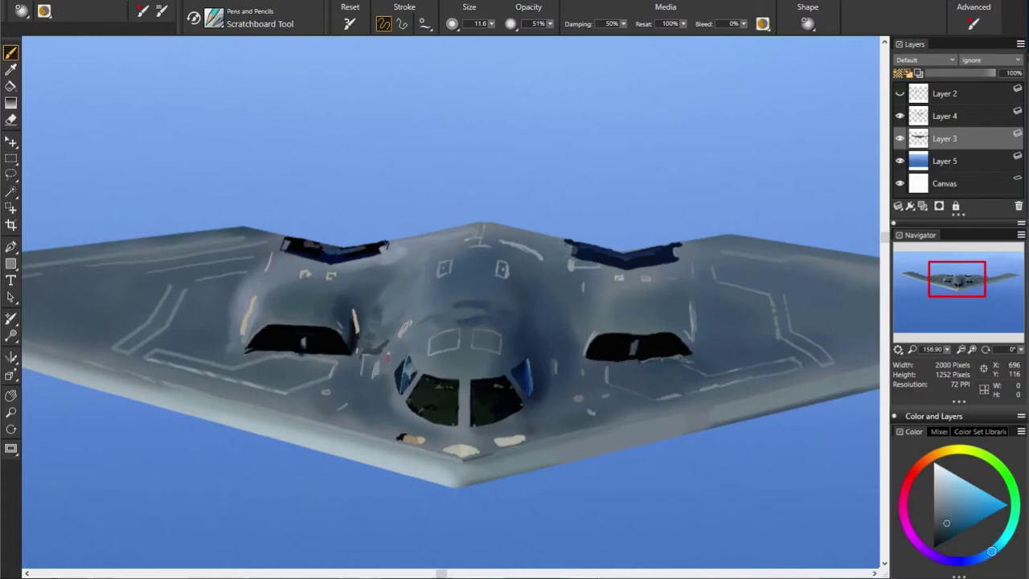
pyautogui.keyDown('alt'); pyautogui.click(356, 380); pyautogui.keyUp('alt')
pyautogui.moveTo(360, 354); pyautogui.dragTo(363, 371)
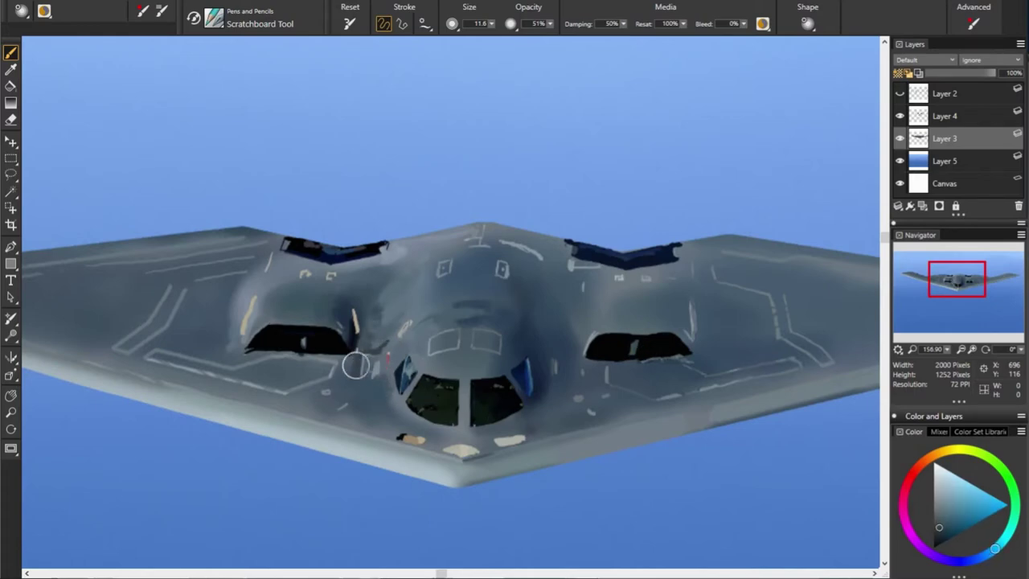
# Touch up the lower cockpit frame and nose edge with sampled cockpit tones
pyautogui.keyDown('alt'); pyautogui.click(367, 352); pyautogui.keyUp('alt')
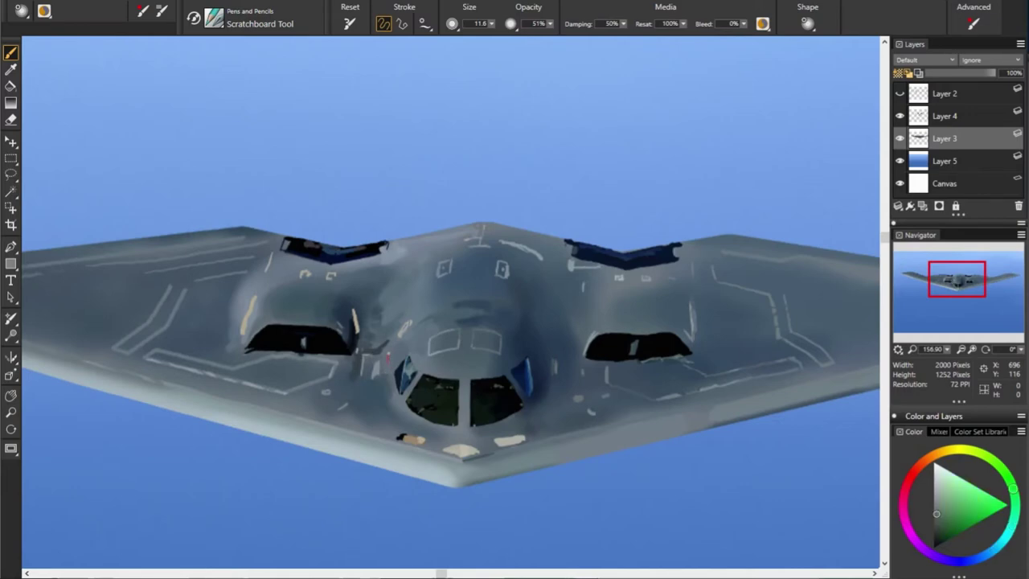
pyautogui.keyDown('alt'); pyautogui.click(387, 358); pyautogui.keyUp('alt')
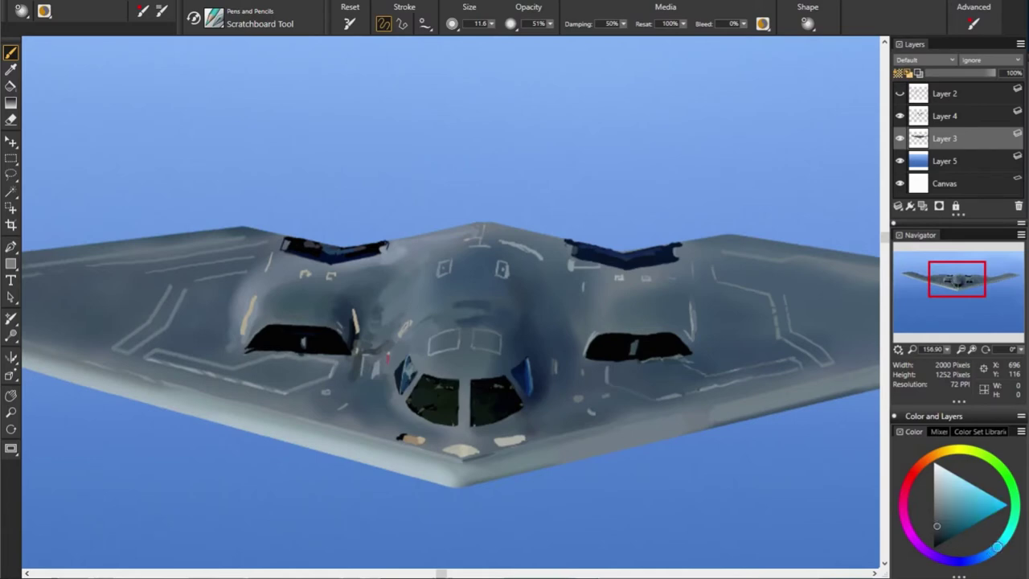
pyautogui.keyDown('alt'); pyautogui.click(362, 380); pyautogui.keyUp('alt')
pyautogui.keyDown('alt'); pyautogui.click(592, 360); pyautogui.keyUp('alt')
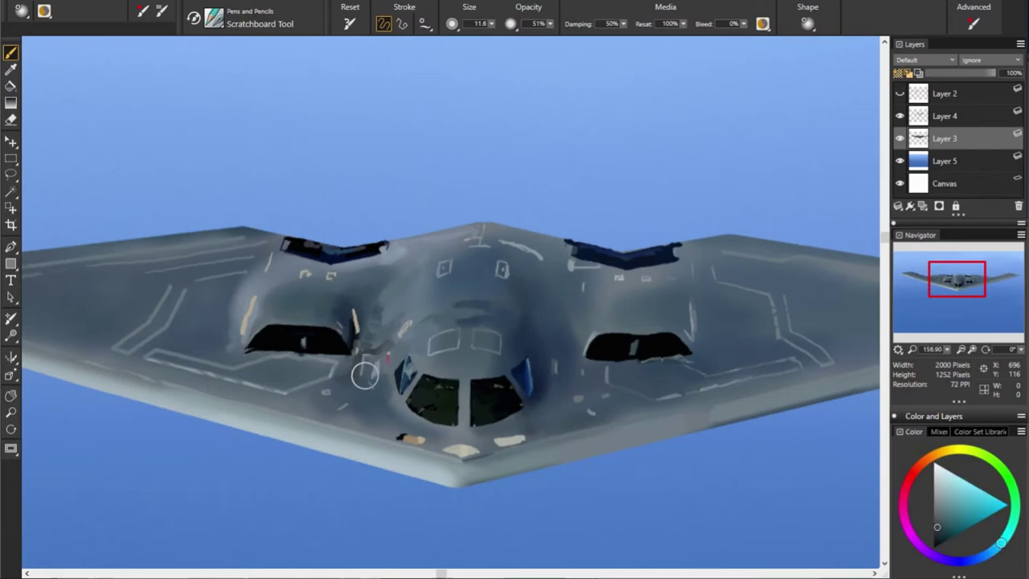
pyautogui.keyDown('alt'); pyautogui.click(381, 371); pyautogui.keyUp('alt')
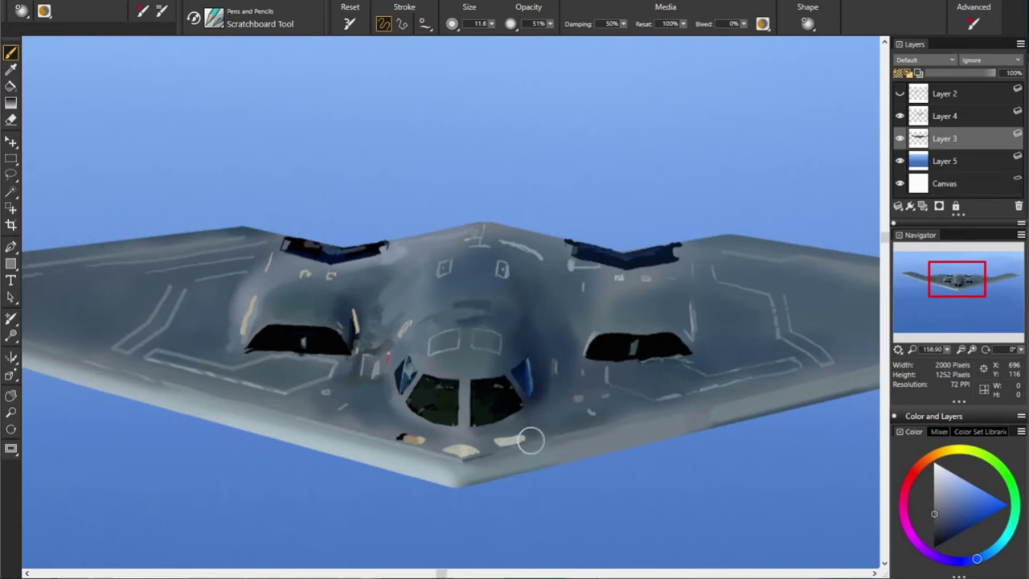
pyautogui.keyDown('alt'); pyautogui.click(487, 355); pyautogui.keyUp('alt')
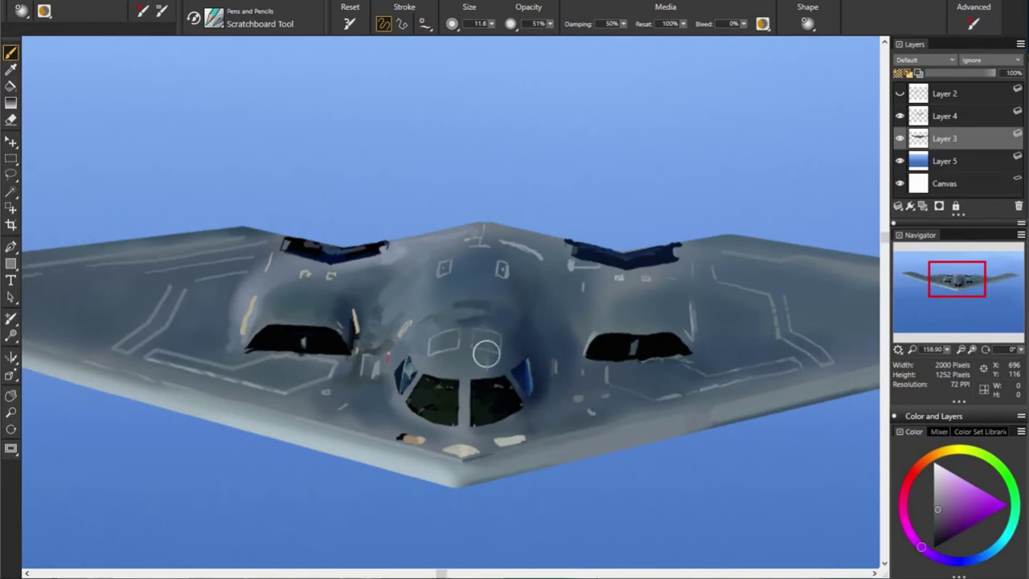
pyautogui.keyDown('alt'); pyautogui.click(442, 345); pyautogui.keyUp('alt')
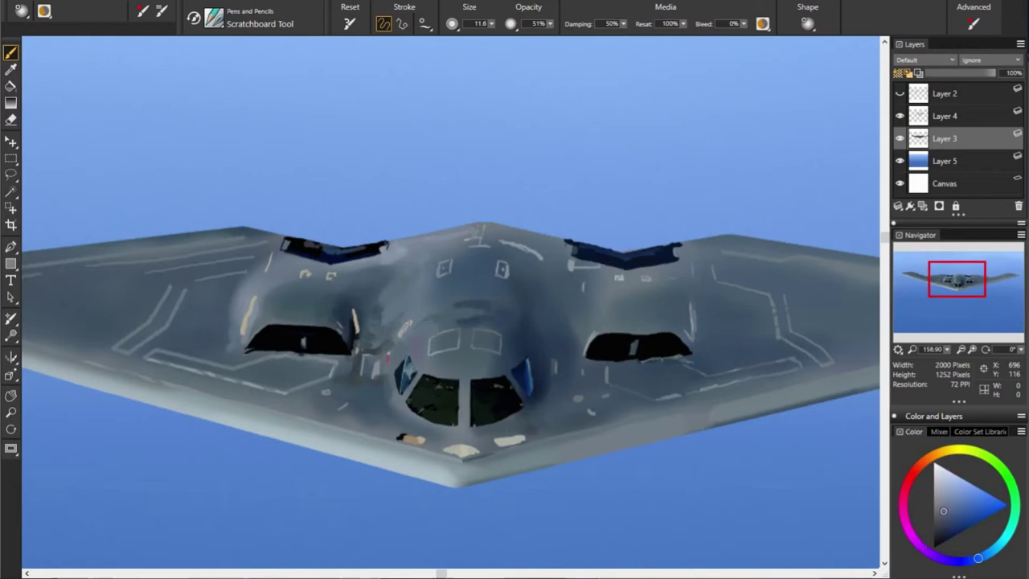
pyautogui.keyDown('alt'); pyautogui.click(423, 362); pyautogui.keyUp('alt')
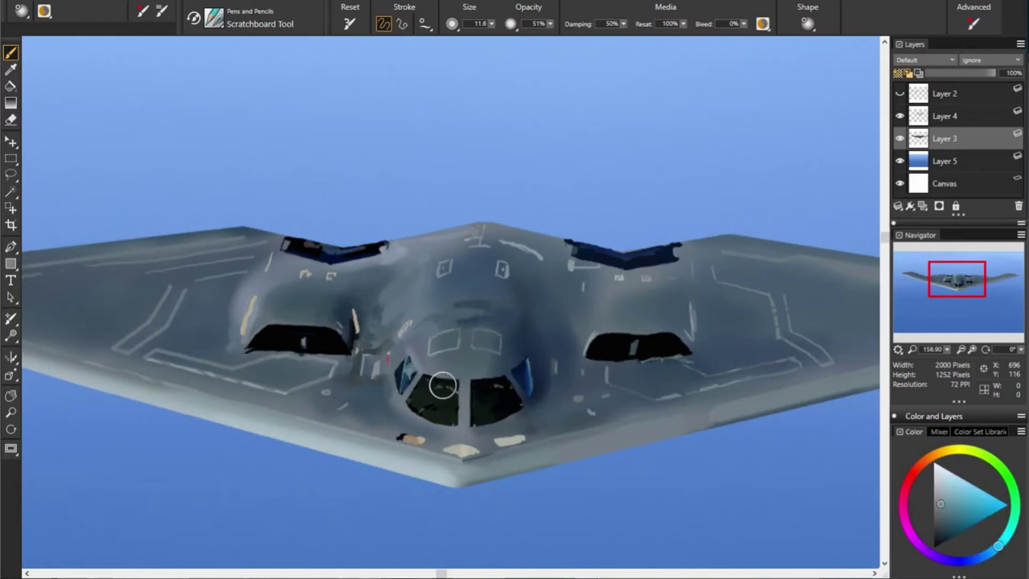
pyautogui.moveTo(476, 413); pyautogui.dragTo(481, 422)
# Sample blue and cyan tones from the cockpit glass, windows and frame
pyautogui.keyDown('alt'); pyautogui.click(440, 378); pyautogui.keyUp('alt')
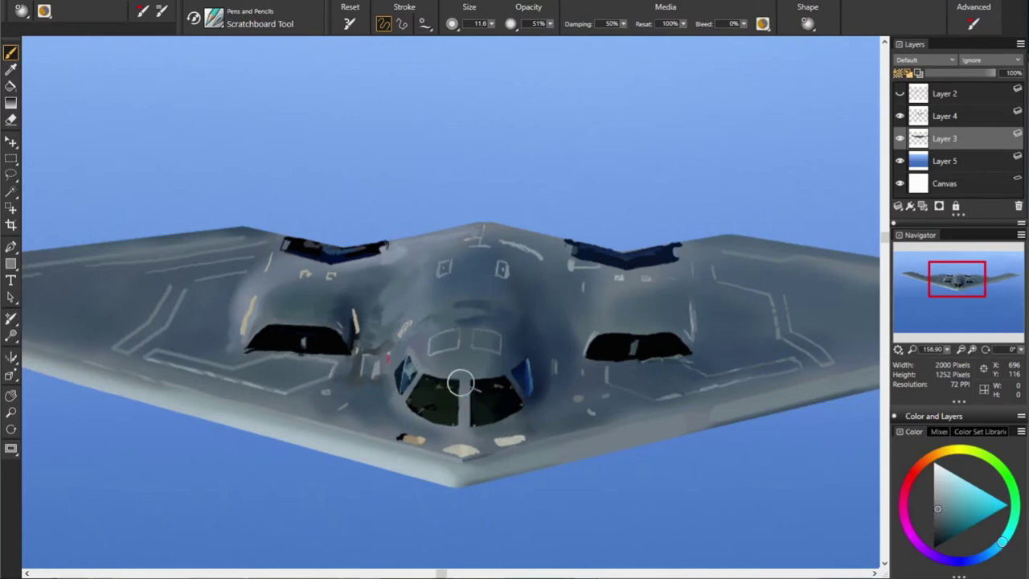
pyautogui.keyDown('alt'); pyautogui.click(416, 385); pyautogui.keyUp('alt')
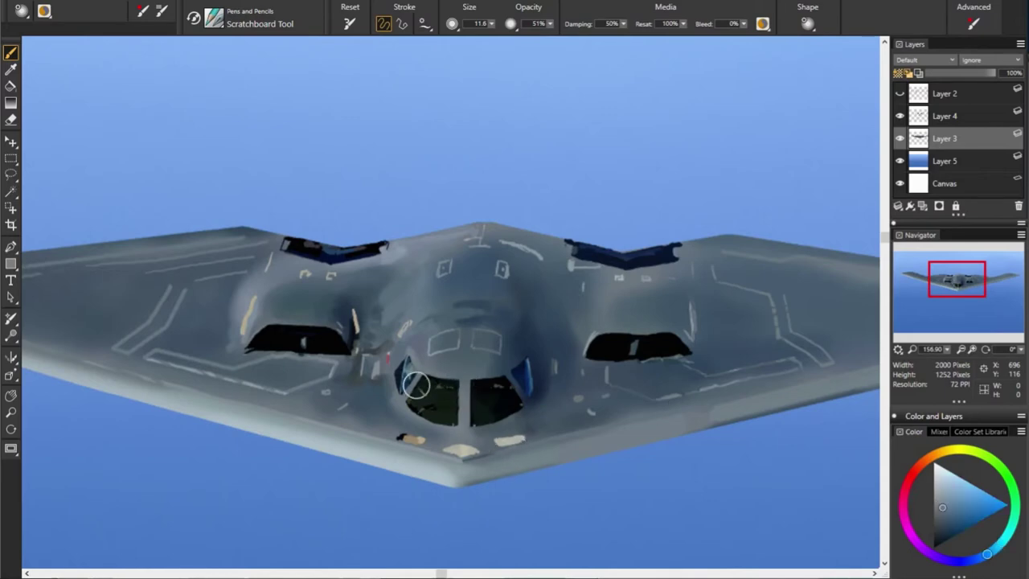
pyautogui.keyDown('alt'); pyautogui.click(592, 407); pyautogui.keyUp('alt')
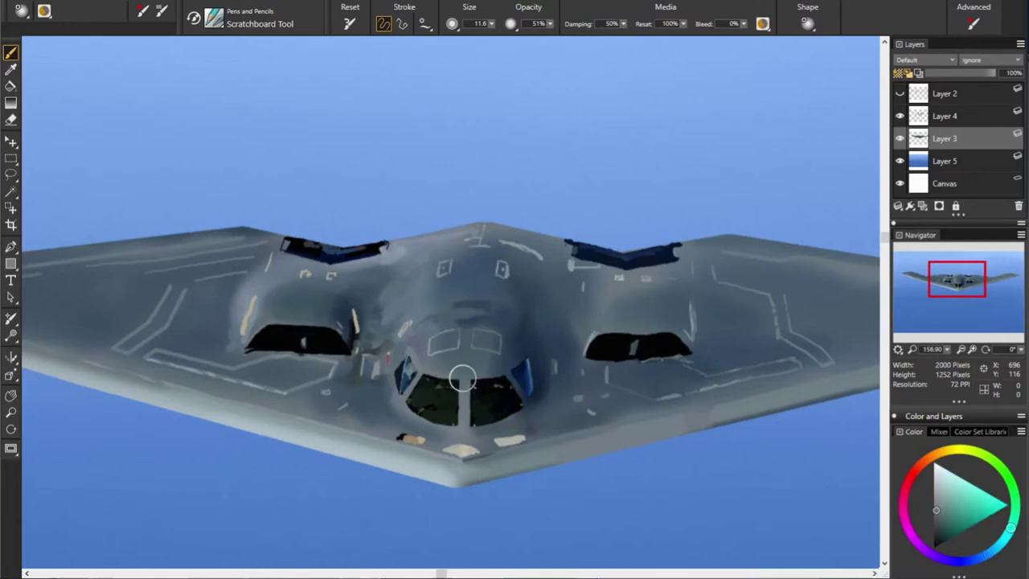
pyautogui.keyDown('alt'); pyautogui.click(435, 370); pyautogui.keyUp('alt')
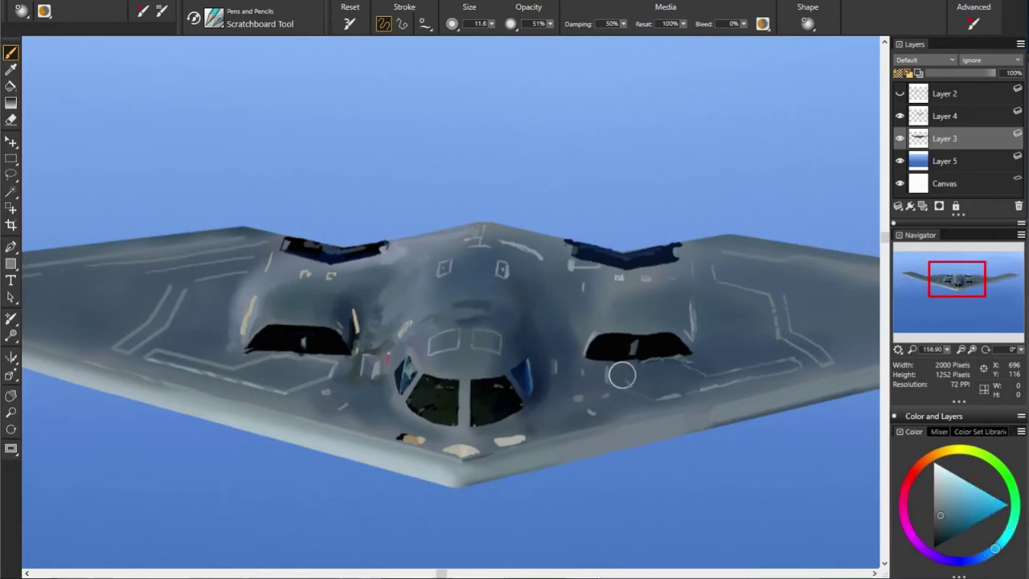
pyautogui.keyDown('alt'); pyautogui.click(463, 365); pyautogui.keyUp('alt')
pyautogui.keyDown('alt'); pyautogui.click(452, 359); pyautogui.keyUp('alt')
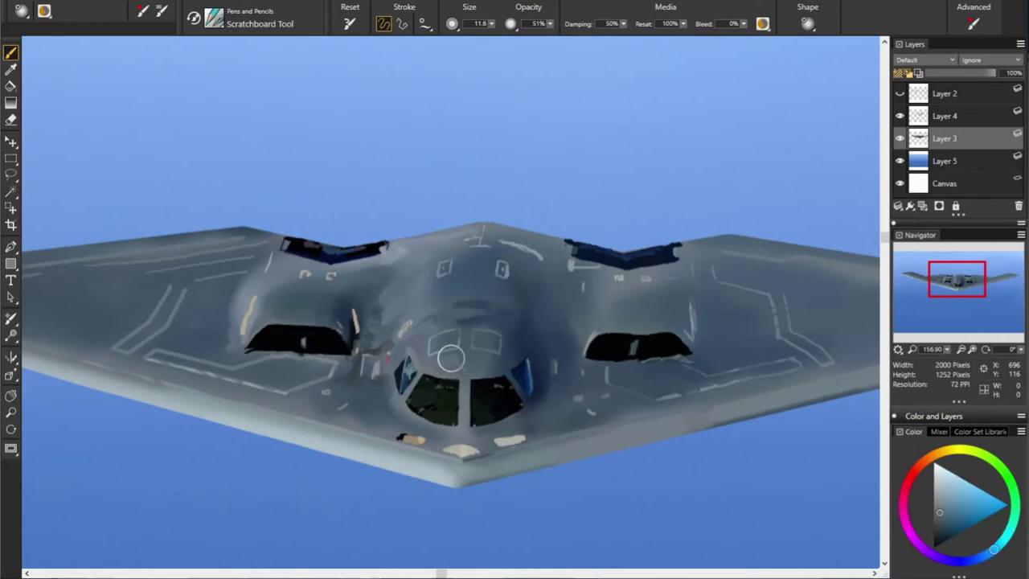
# Sample darker fuselage shading tones, down to the left wing's lower edge
pyautogui.keyDown('alt'); pyautogui.click(444, 336); pyautogui.keyUp('alt')
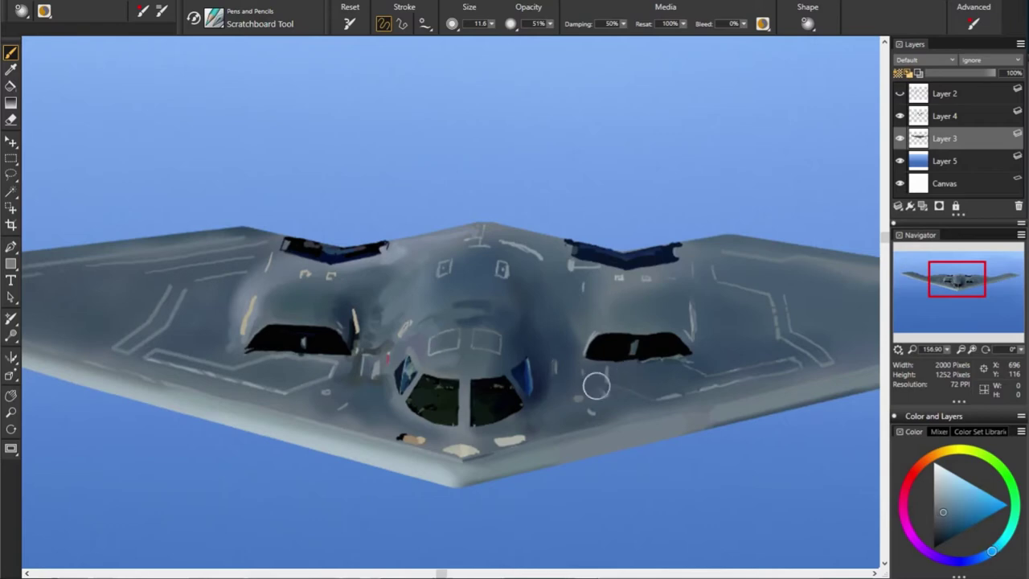
pyautogui.keyDown('alt'); pyautogui.click(578, 331); pyautogui.keyUp('alt')
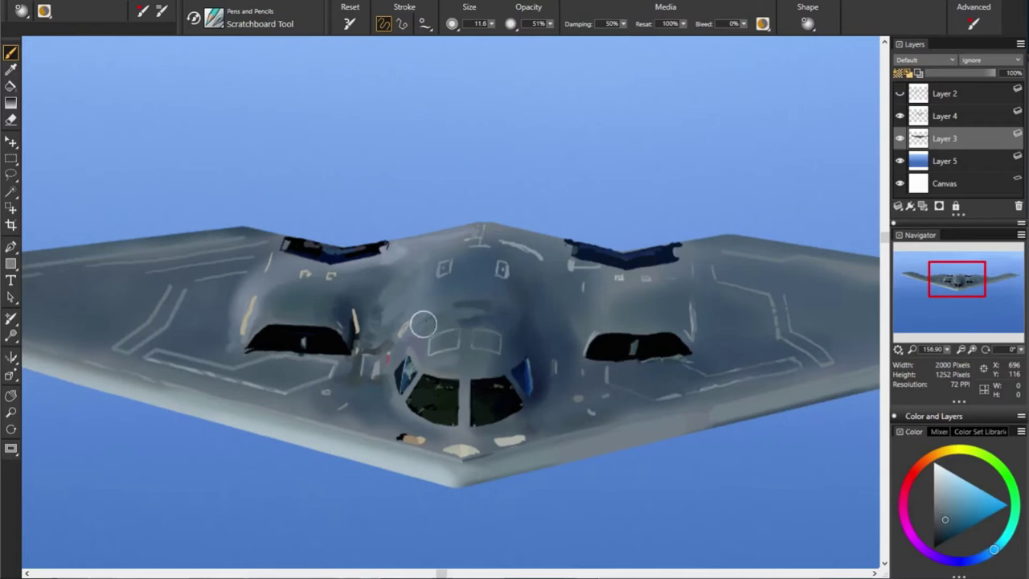
pyautogui.keyDown('alt'); pyautogui.click(324, 345); pyautogui.keyUp('alt')
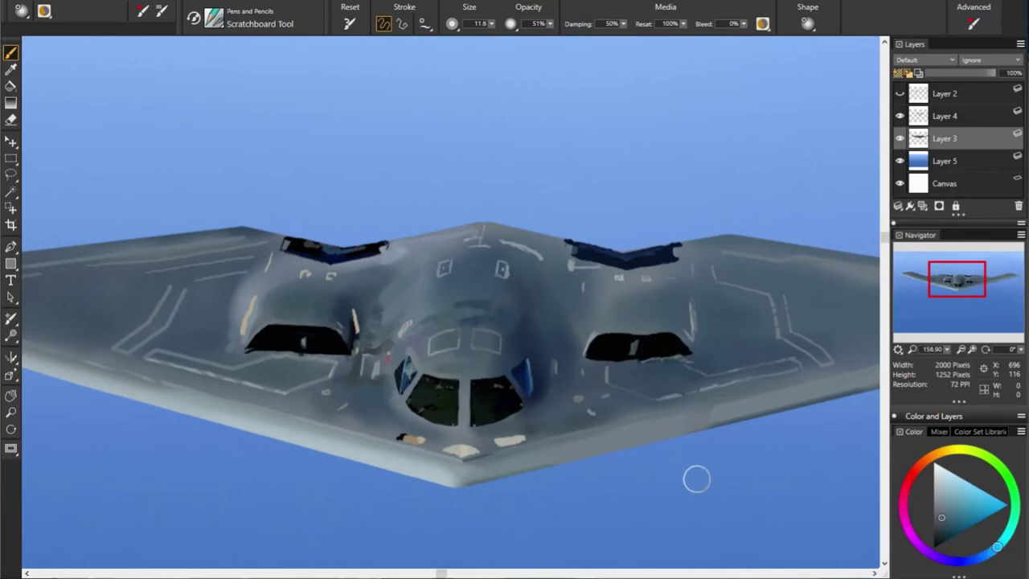
pyautogui.keyDown('alt'); pyautogui.click(278, 391); pyautogui.keyUp('alt')
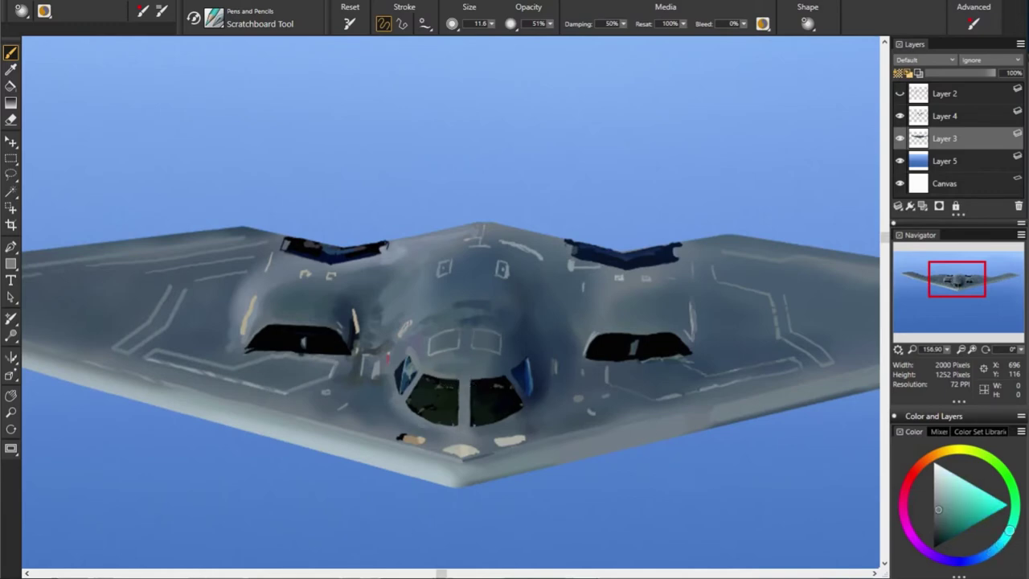
pyautogui.keyDown('alt'); pyautogui.click(592, 430); pyautogui.keyUp('alt')
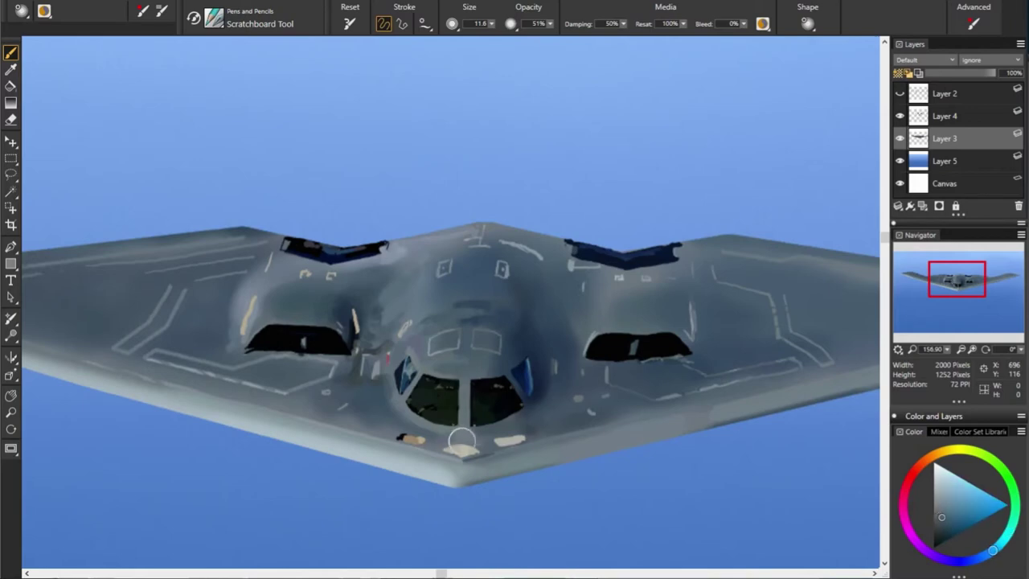
pyautogui.keyDown('alt'); pyautogui.click(218, 413); pyautogui.keyUp('alt')
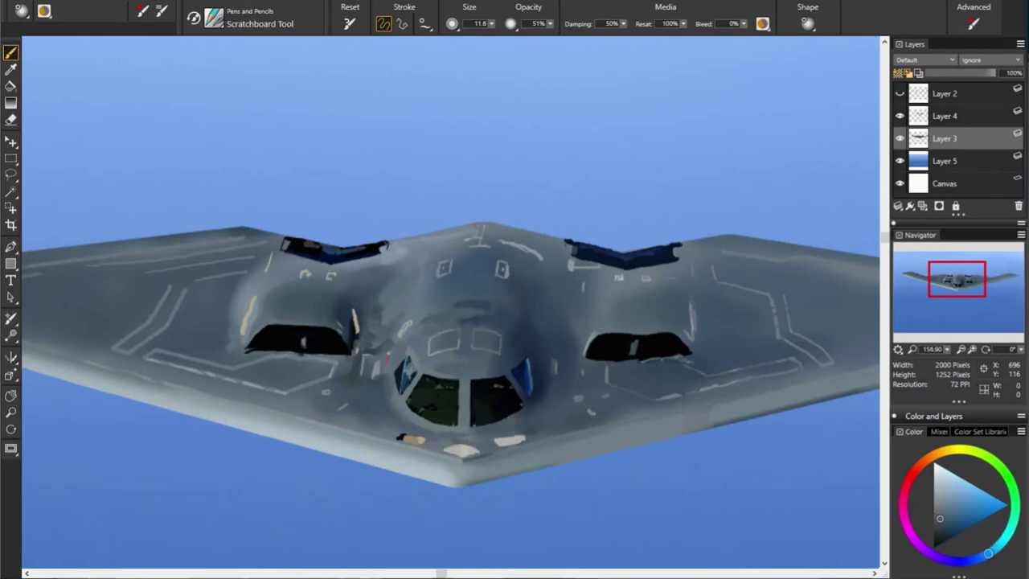
# Sample shading tones around the cockpit hump and windows
pyautogui.keyDown('alt'); pyautogui.click(535, 417); pyautogui.keyUp('alt')
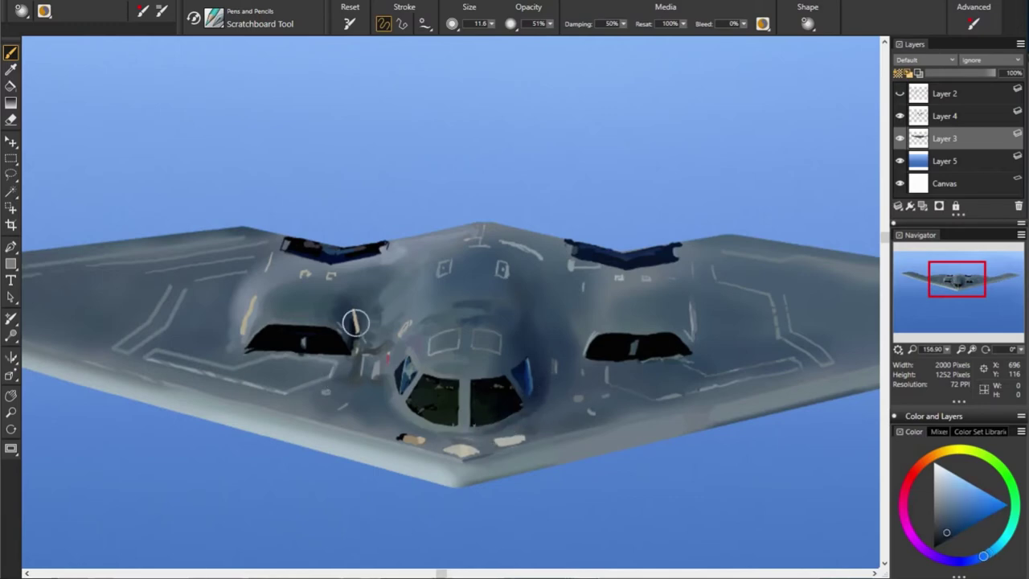
pyautogui.keyDown('alt'); pyautogui.click(536, 375); pyautogui.keyUp('alt')
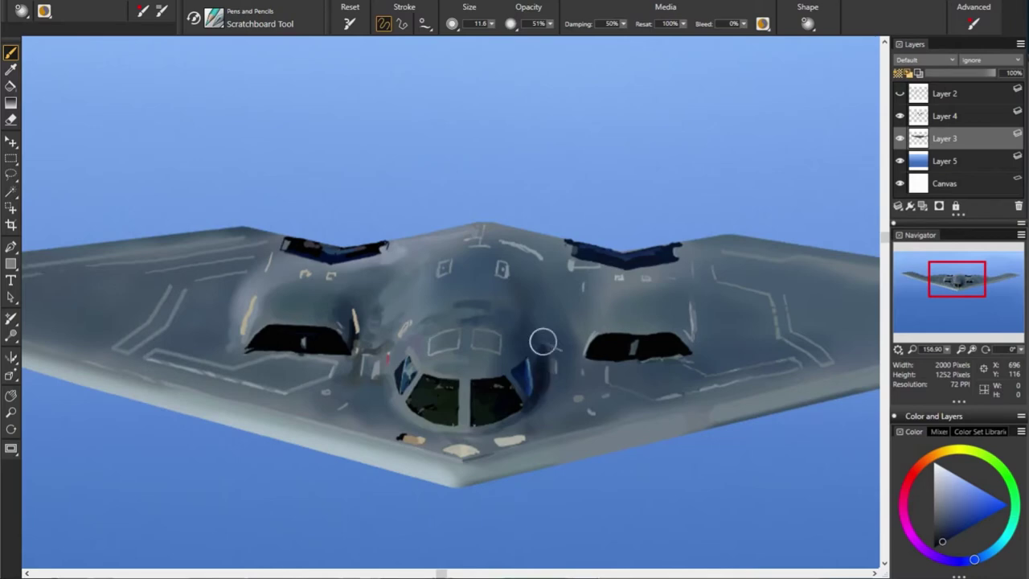
pyautogui.keyDown('alt'); pyautogui.click(527, 346); pyautogui.keyUp('alt')
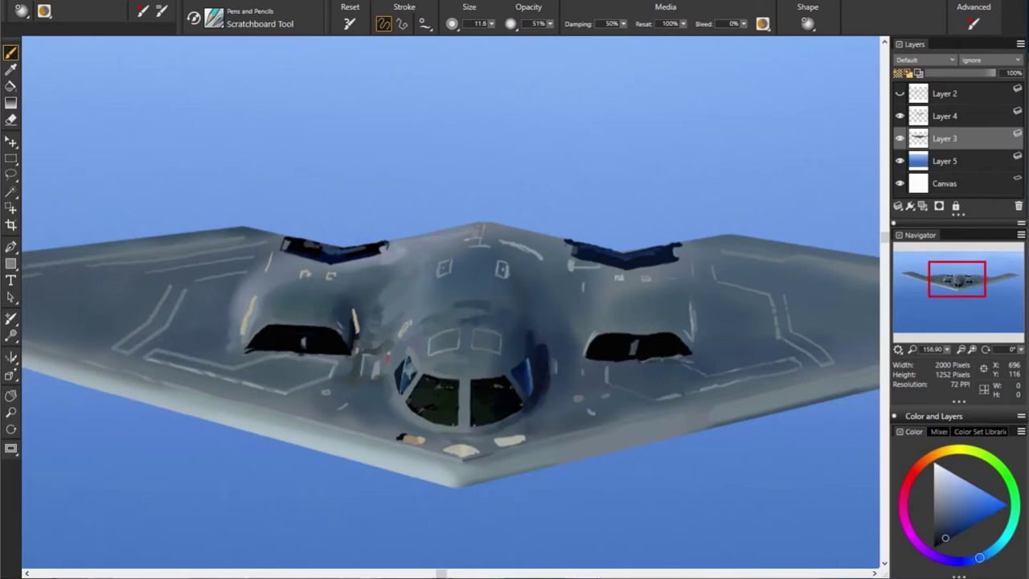
pyautogui.keyDown('alt'); pyautogui.click(523, 358); pyautogui.keyUp('alt')
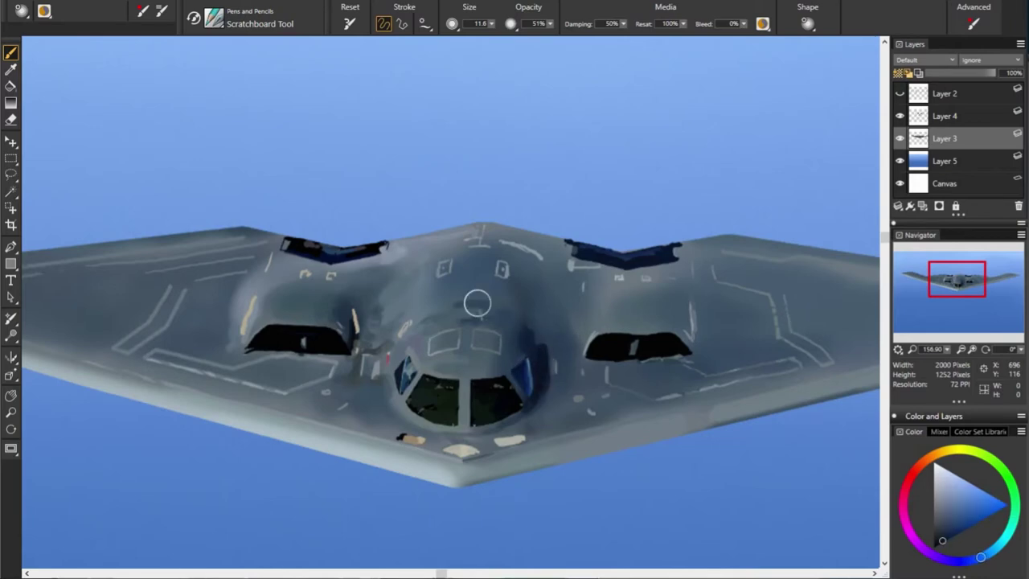
pyautogui.keyDown('alt'); pyautogui.click(571, 392); pyautogui.keyUp('alt')
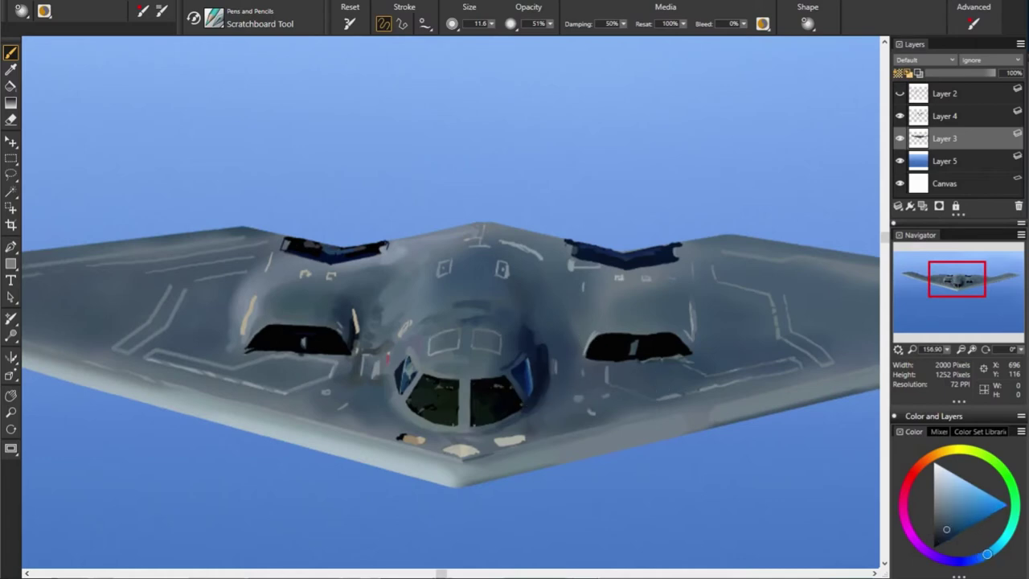
pyautogui.keyDown('alt'); pyautogui.click(533, 368); pyautogui.keyUp('alt')
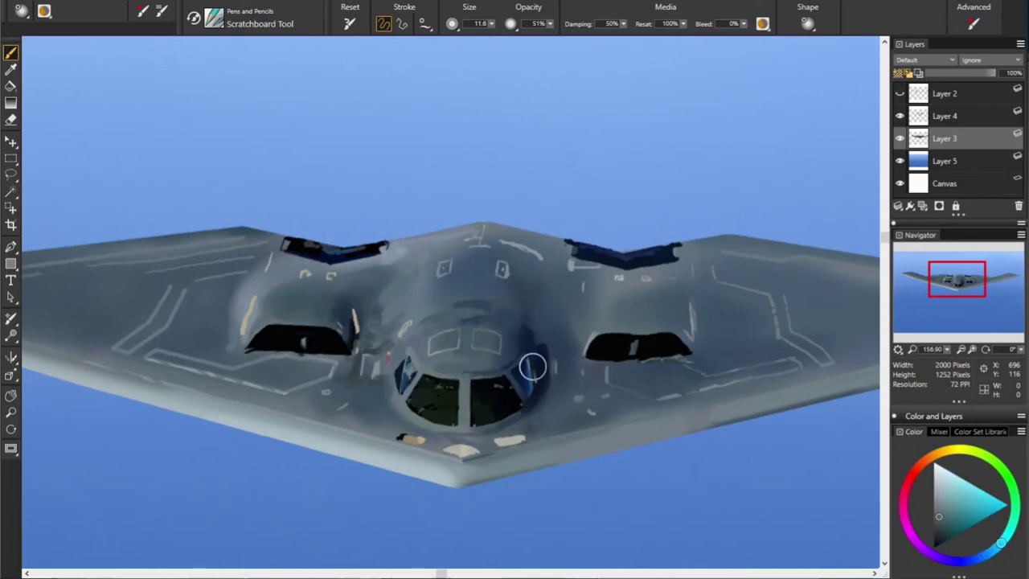
# Paint a dark curved shade above the windshield using a dark hull colour
pyautogui.keyDown('alt'); pyautogui.click(480, 330); pyautogui.keyUp('alt')
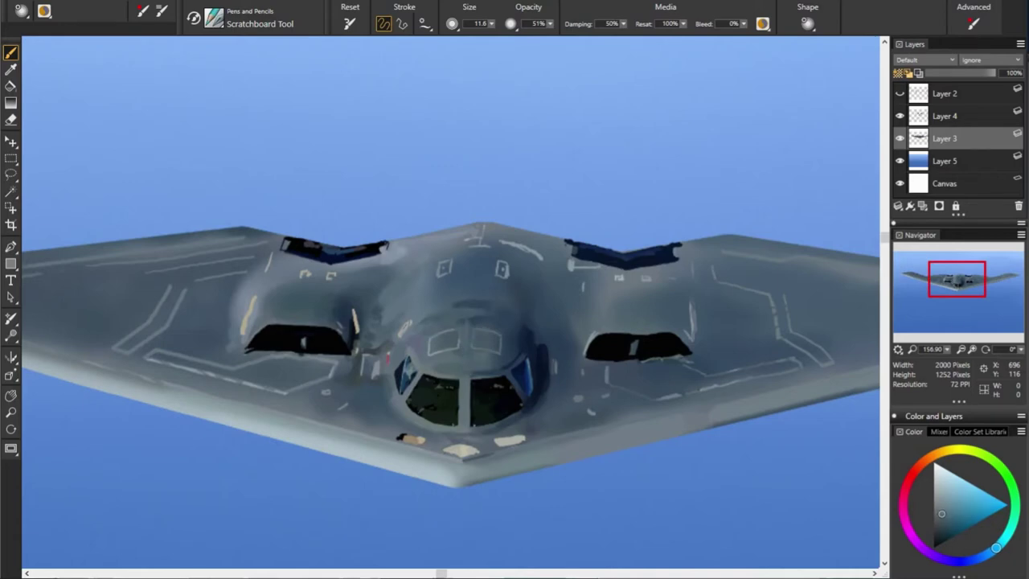
pyautogui.keyDown('alt'); pyautogui.click(526, 348); pyautogui.keyUp('alt')
pyautogui.keyDown('alt'); pyautogui.click(489, 307); pyautogui.keyUp('alt')
pyautogui.keyDown('alt'); pyautogui.click(476, 366); pyautogui.keyUp('alt')
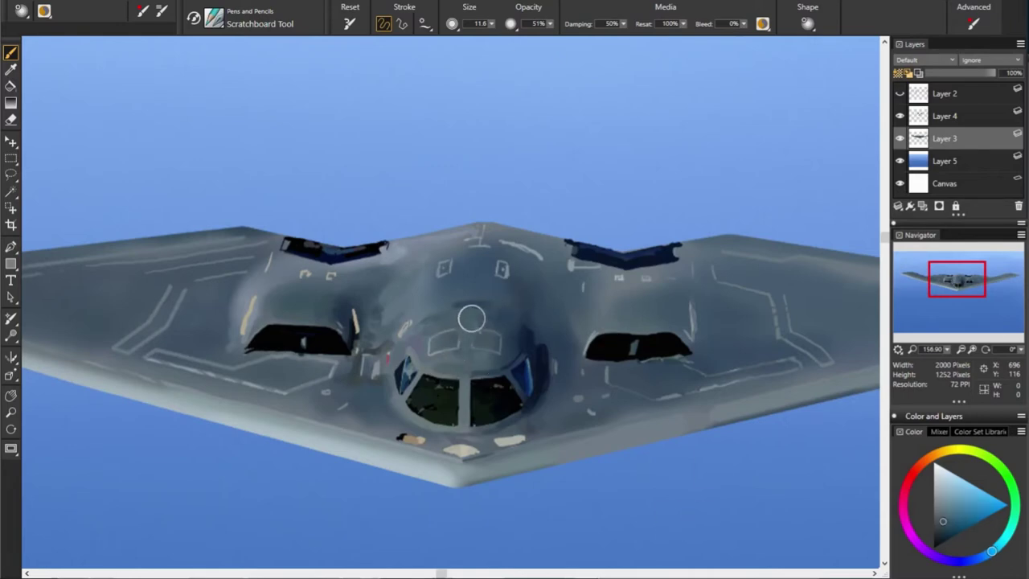
pyautogui.moveTo(452, 306); pyautogui.dragTo(490, 304)
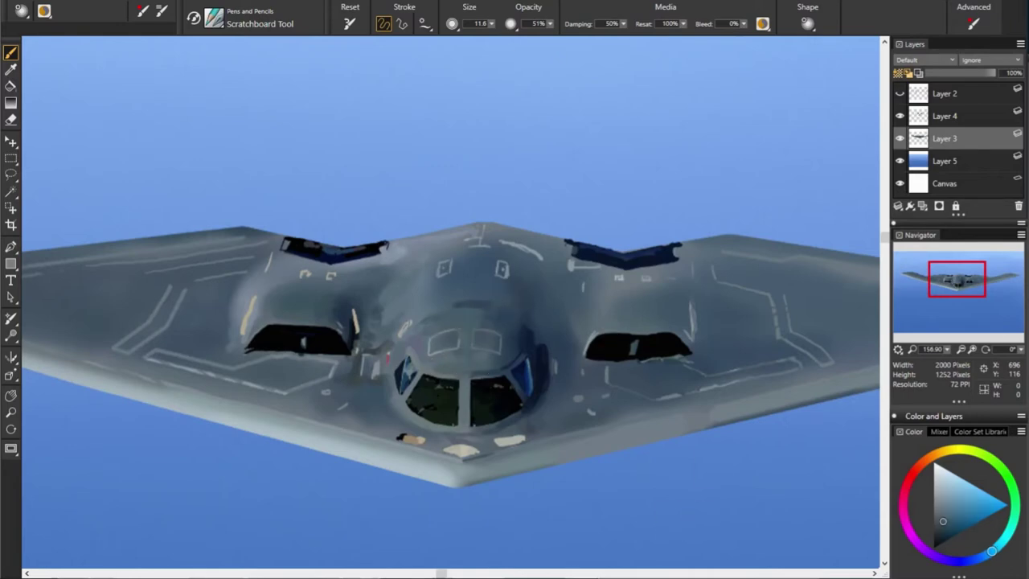
# Pick up several slightly different grey hull shades near the nose
pyautogui.keyDown('alt'); pyautogui.click(621, 347); pyautogui.keyUp('alt')
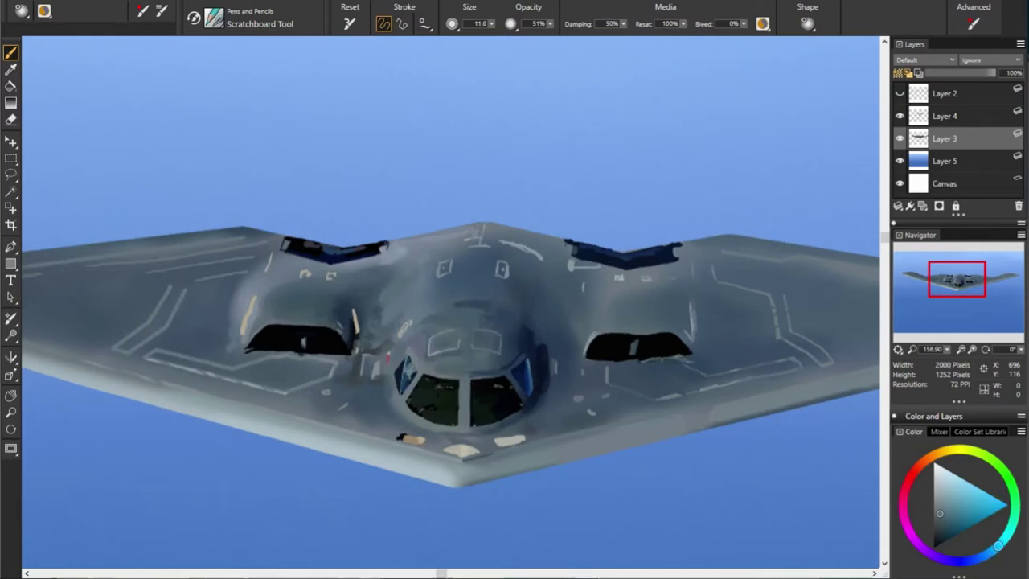
pyautogui.keyDown('alt'); pyautogui.click(462, 330); pyautogui.keyUp('alt')
pyautogui.keyDown('alt'); pyautogui.click(450, 337); pyautogui.keyUp('alt')
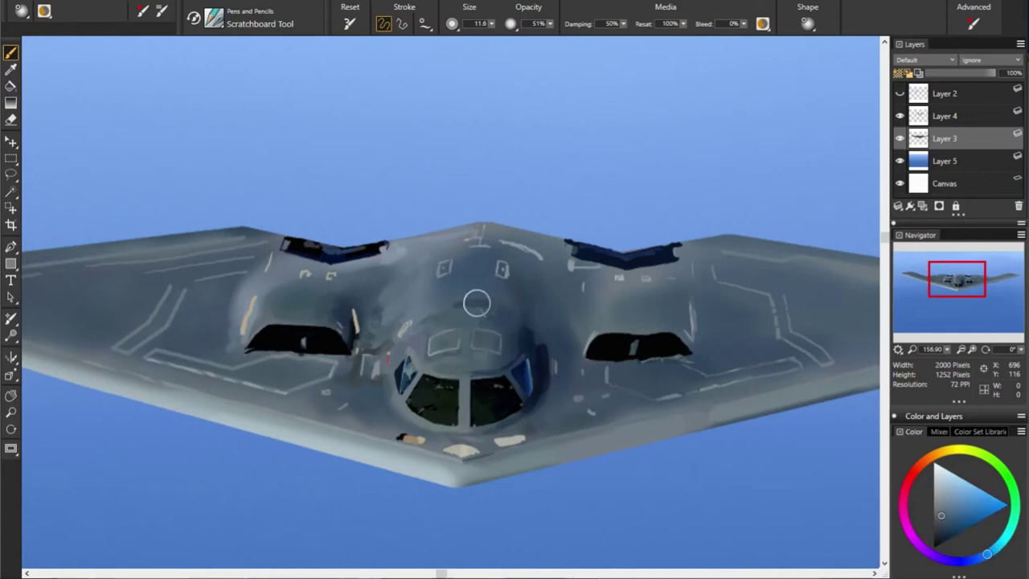
pyautogui.keyDown('alt'); pyautogui.click(483, 248); pyautogui.keyUp('alt')
pyautogui.keyDown('alt'); pyautogui.click(513, 254); pyautogui.keyUp('alt')
pyautogui.keyDown('alt'); pyautogui.click(337, 219); pyautogui.keyUp('alt')
pyautogui.keyDown('alt'); pyautogui.click(619, 245); pyautogui.keyUp('alt')
pyautogui.keyDown('alt'); pyautogui.click(605, 209); pyautogui.keyUp('alt')
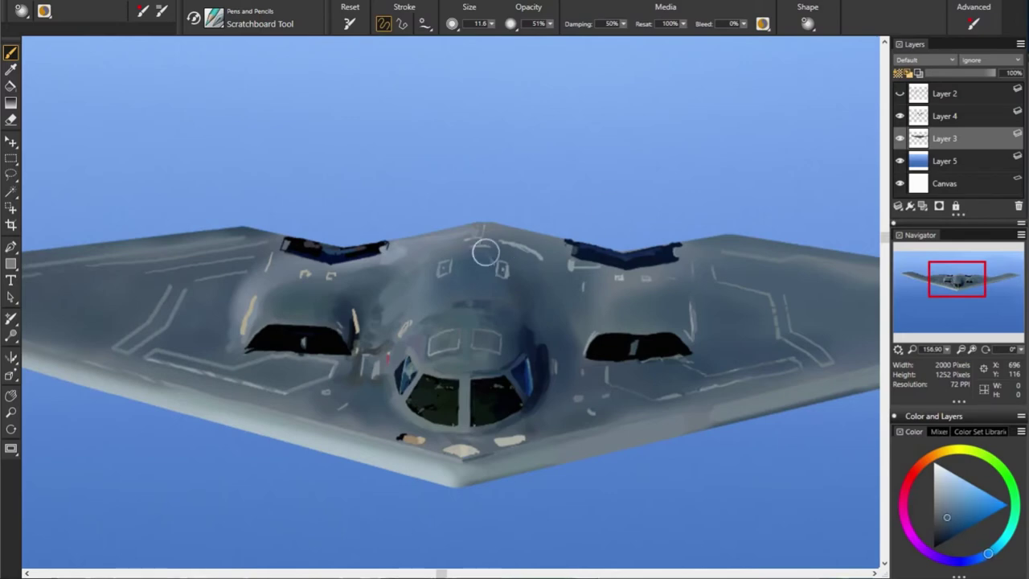
# Sample lighter and mid greys from the upper fuselage
pyautogui.keyDown('alt'); pyautogui.click(313, 196); pyautogui.keyUp('alt')
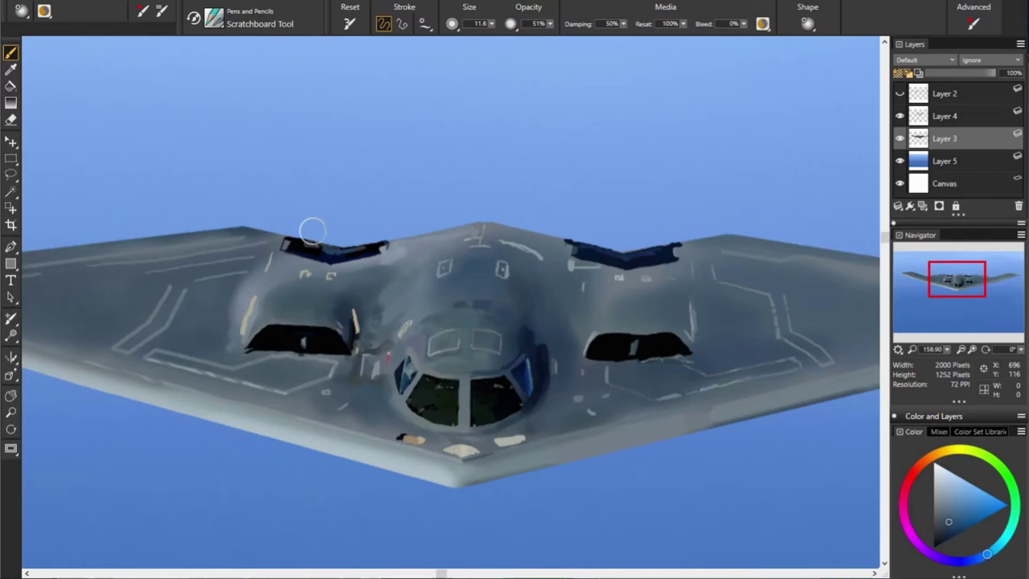
pyautogui.keyDown('alt'); pyautogui.click(445, 287); pyautogui.keyUp('alt')
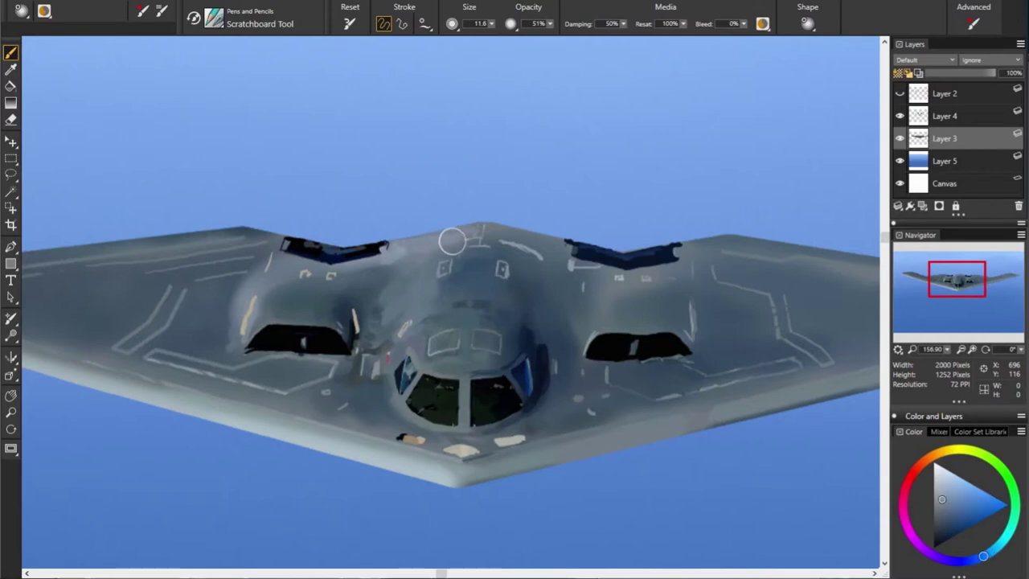
pyautogui.keyDown('alt'); pyautogui.click(595, 259); pyautogui.keyUp('alt')
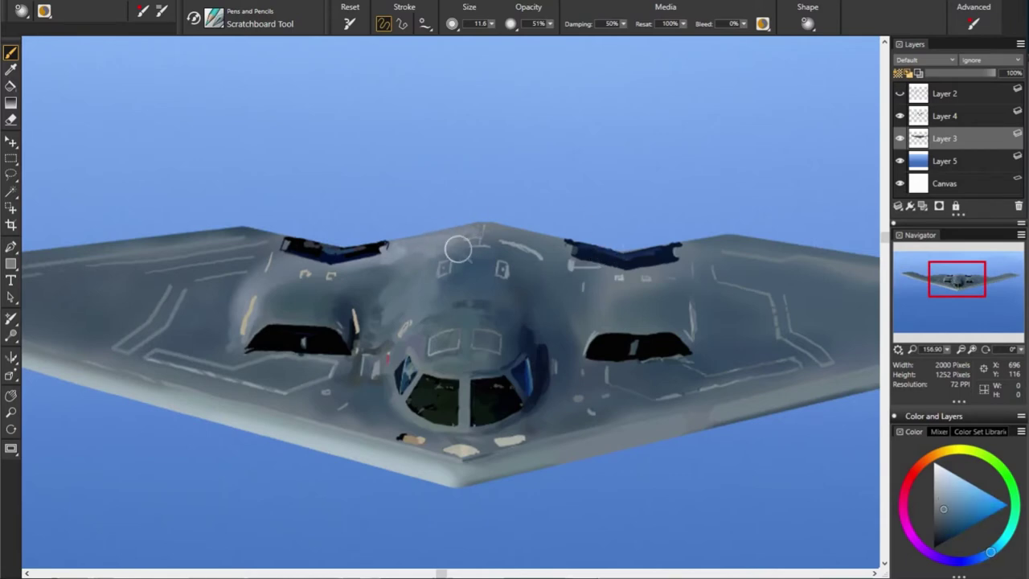
pyautogui.keyDown('alt'); pyautogui.click(453, 269); pyautogui.keyUp('alt')
pyautogui.keyDown('alt'); pyautogui.click(435, 256); pyautogui.keyUp('alt')
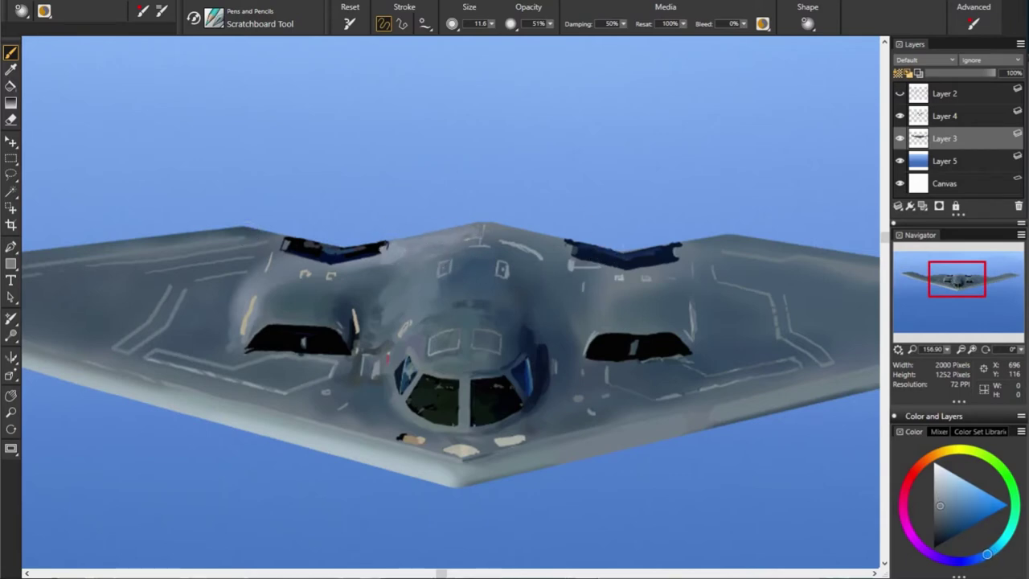
pyautogui.keyDown('alt'); pyautogui.click(468, 257); pyautogui.keyUp('alt')
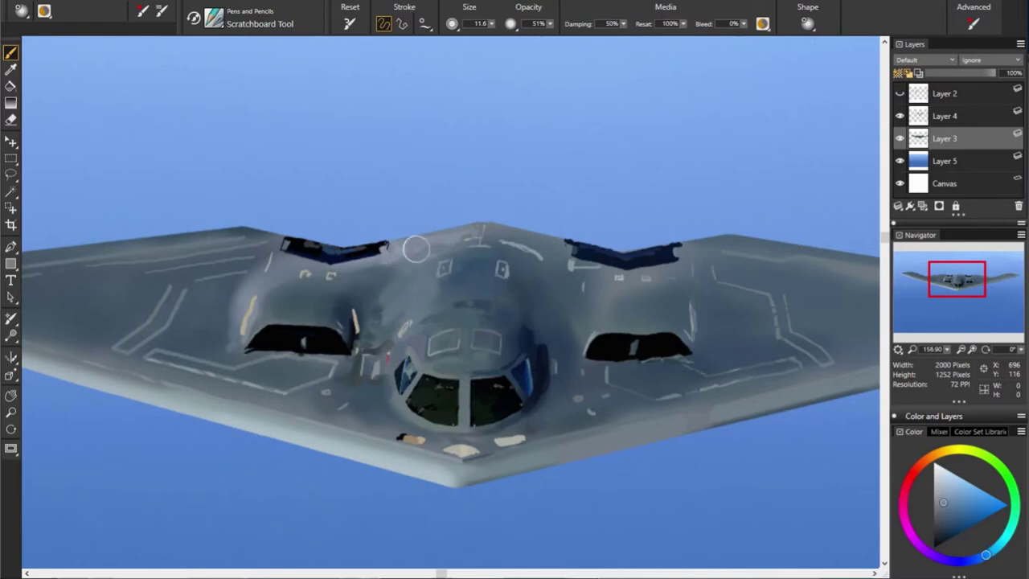
pyautogui.keyDown('alt'); pyautogui.click(417, 249); pyautogui.keyUp('alt')
# Add a short light highlight on the fuselage with a sampled lighter grey
pyautogui.keyDown('alt'); pyautogui.click(288, 240); pyautogui.keyUp('alt')
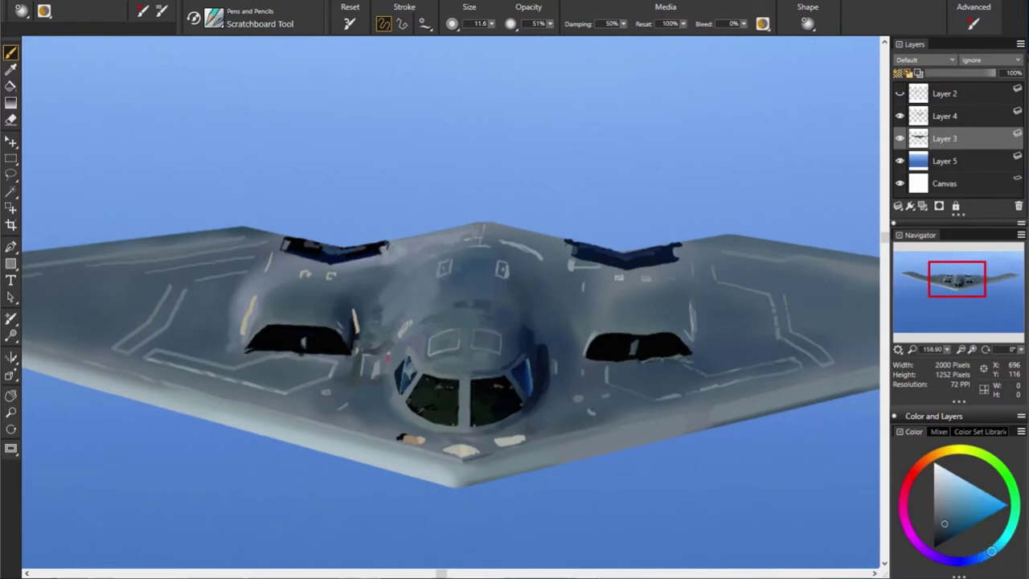
pyautogui.keyDown('alt'); pyautogui.click(303, 231); pyautogui.keyUp('alt')
pyautogui.keyDown('alt'); pyautogui.click(267, 240); pyautogui.keyUp('alt')
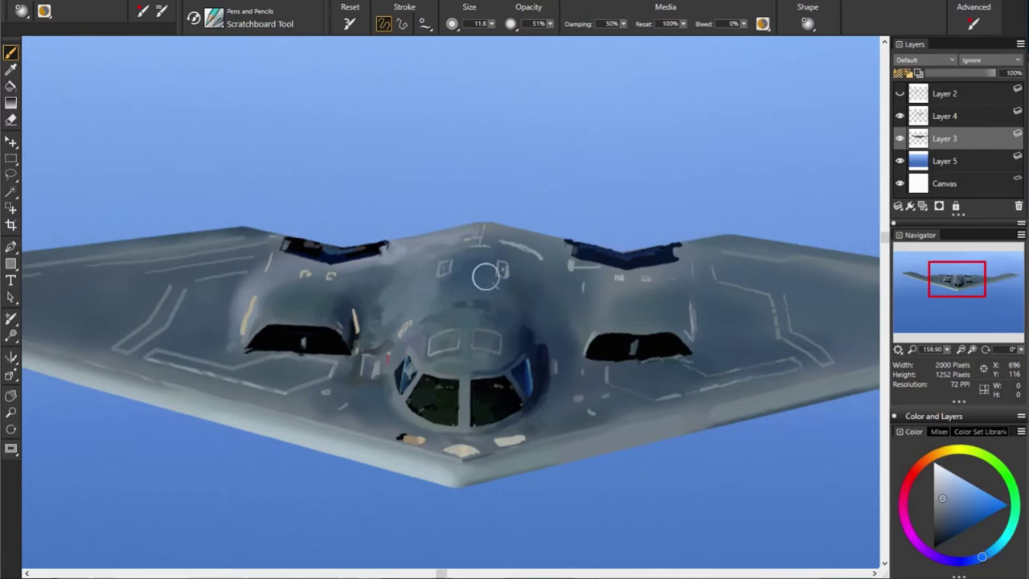
pyautogui.keyDown('alt'); pyautogui.click(130, 236); pyautogui.keyUp('alt')
pyautogui.keyDown('alt'); pyautogui.click(486, 239); pyautogui.keyUp('alt')
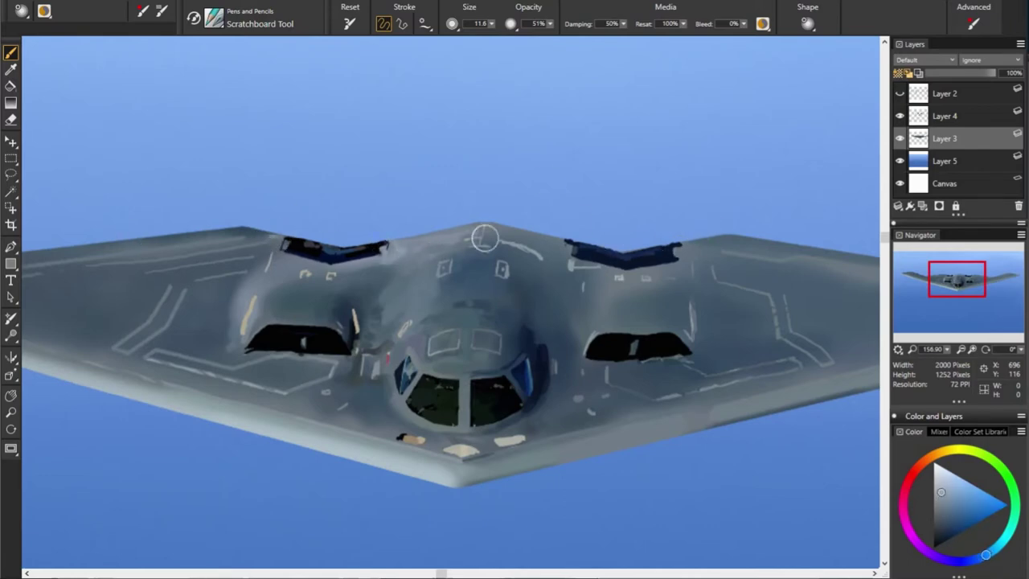
pyautogui.keyDown('alt'); pyautogui.click(316, 266); pyautogui.keyUp('alt')
pyautogui.keyDown('alt'); pyautogui.click(529, 260); pyautogui.keyUp('alt')
pyautogui.moveTo(544, 243); pyautogui.dragTo(557, 240)
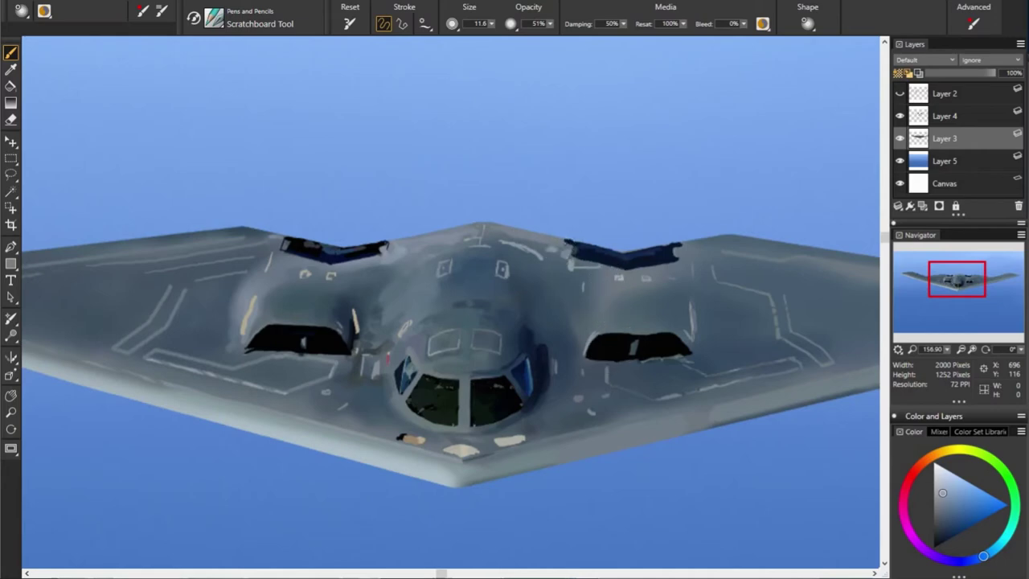
# Pick up more fuselage tones around the cockpit for the next strokes
pyautogui.keyDown('alt'); pyautogui.click(570, 259); pyautogui.keyUp('alt')
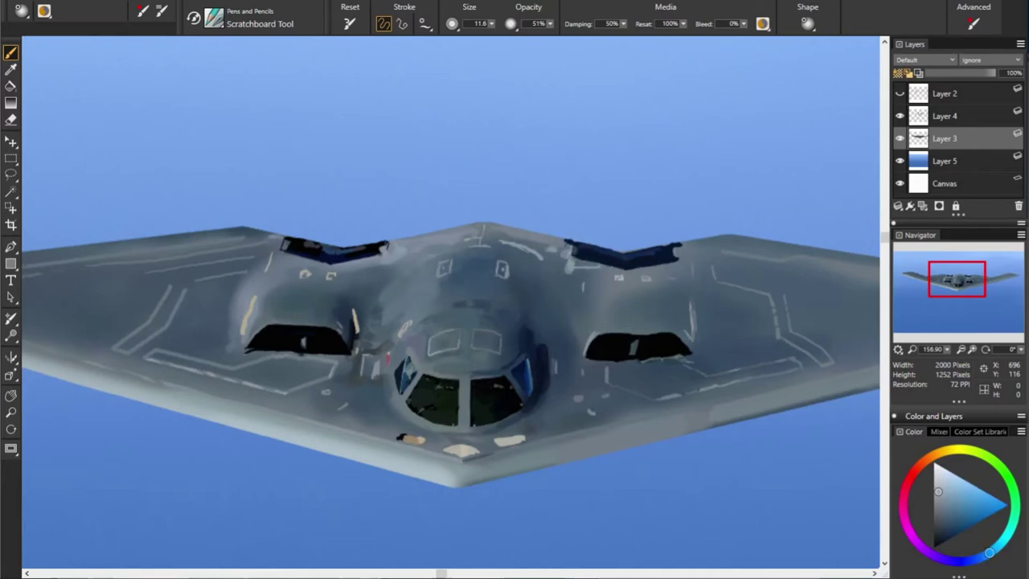
pyautogui.keyDown('alt'); pyautogui.click(627, 290); pyautogui.keyUp('alt')
pyautogui.keyDown('alt'); pyautogui.click(487, 253); pyautogui.keyUp('alt')
pyautogui.keyDown('alt'); pyautogui.click(580, 282); pyautogui.keyUp('alt')
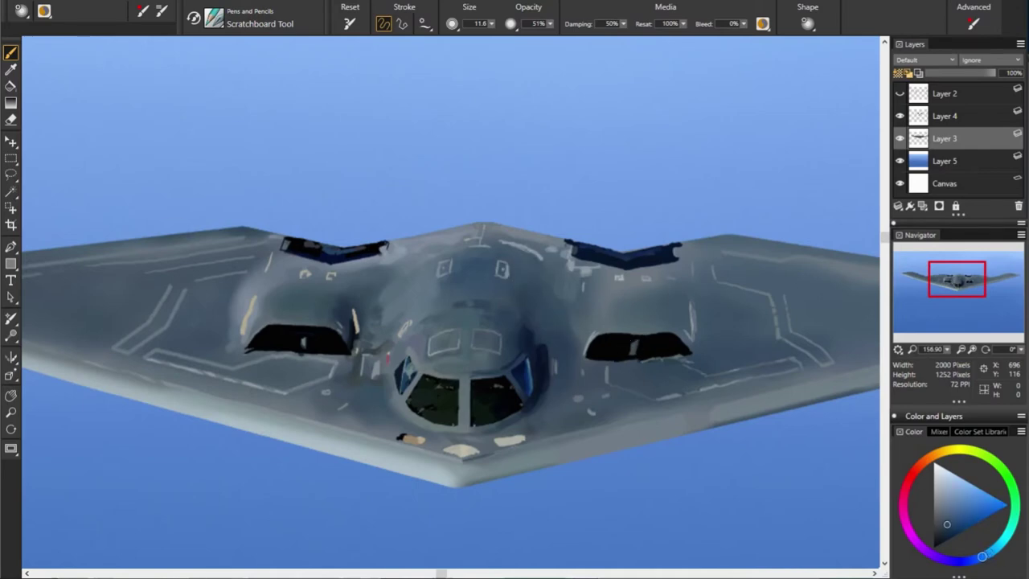
pyautogui.moveTo(982, 555); pyautogui.dragTo(988, 554)
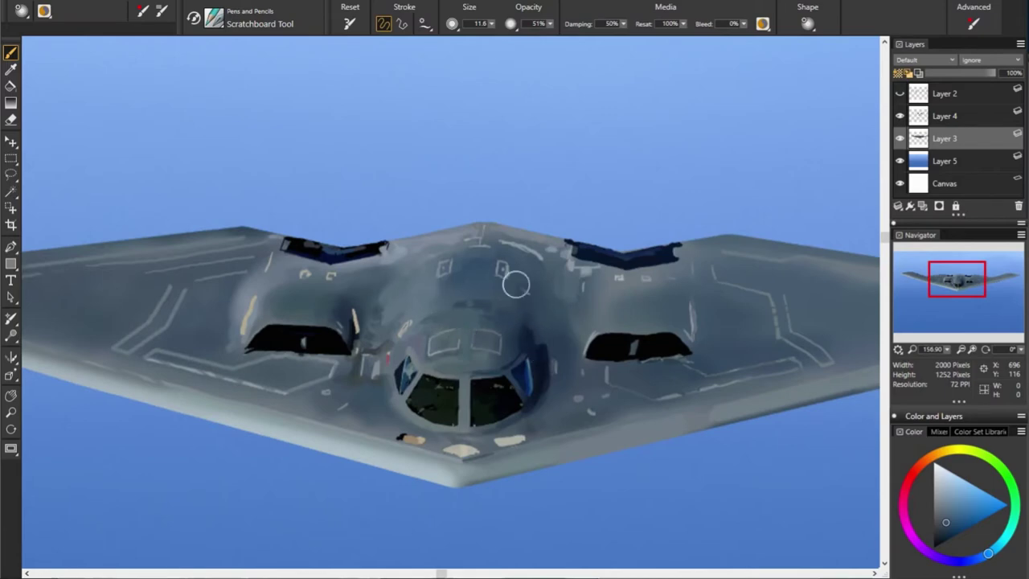
pyautogui.keyDown('alt'); pyautogui.click(548, 332); pyautogui.keyUp('alt')
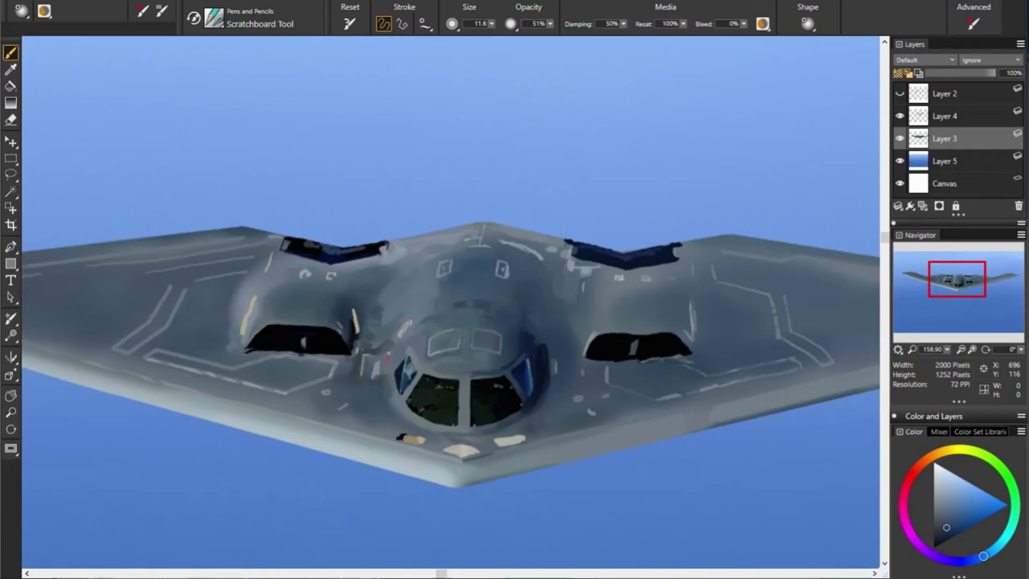
pyautogui.keyDown('alt'); pyautogui.click(563, 339); pyautogui.keyUp('alt')
# Sample fuselage shades from the body and near the nose
pyautogui.keyDown('alt'); pyautogui.click(442, 262); pyautogui.keyUp('alt')
pyautogui.keyDown('alt'); pyautogui.click(399, 250); pyautogui.keyUp('alt')
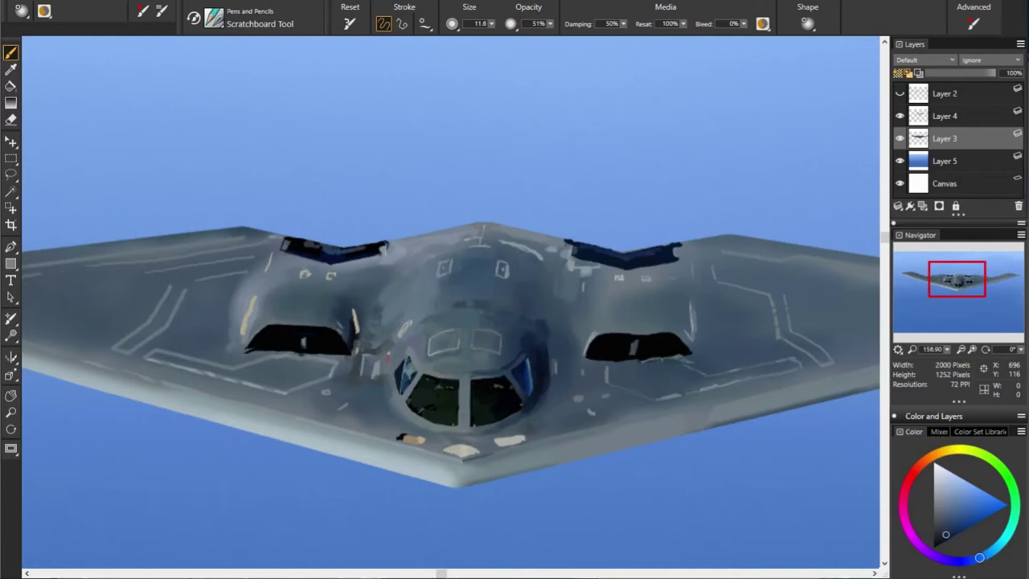
pyautogui.keyDown('alt'); pyautogui.click(544, 312); pyautogui.keyUp('alt')
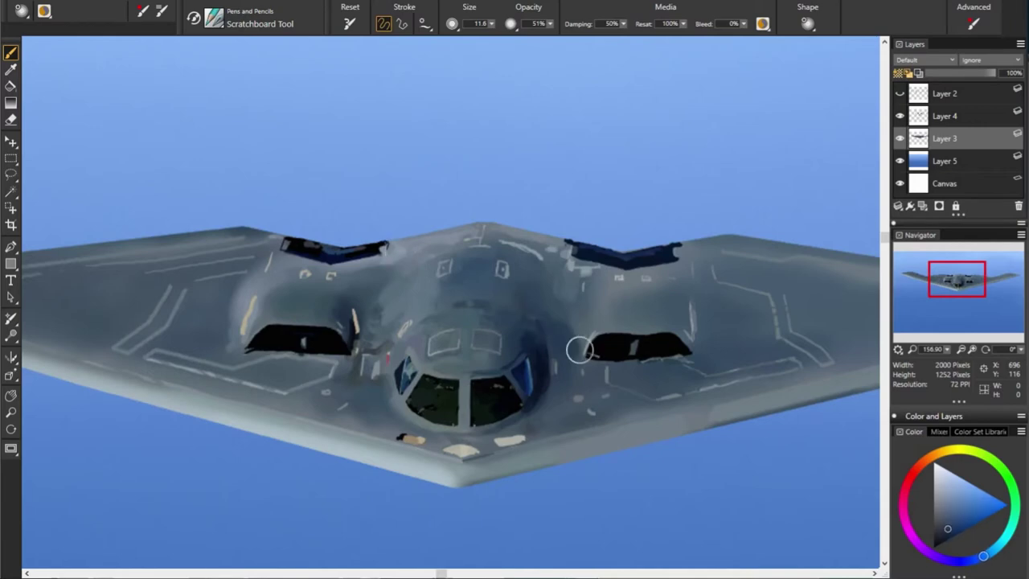
pyautogui.keyDown('alt'); pyautogui.click(565, 309); pyautogui.keyUp('alt')
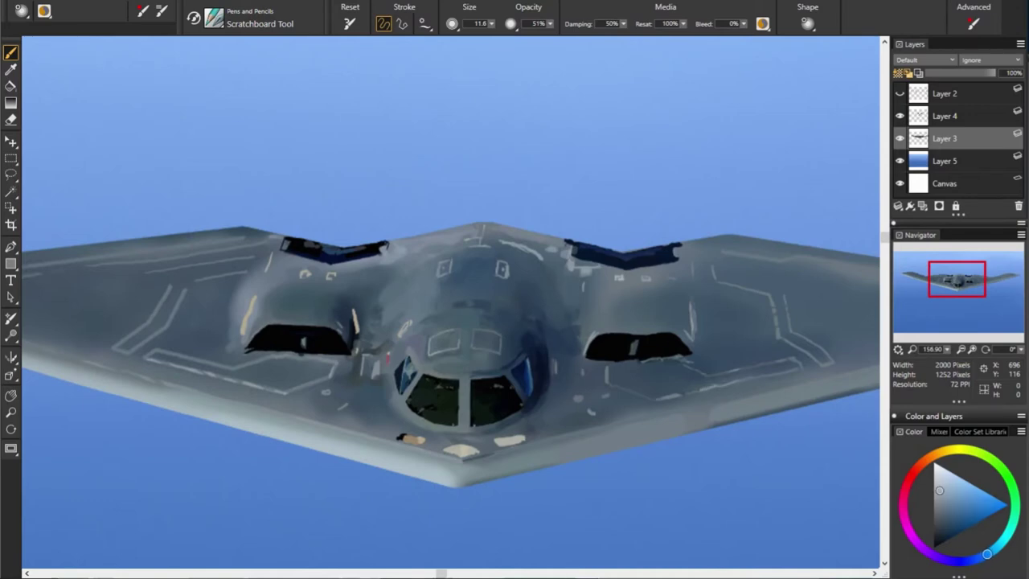
pyautogui.keyDown('alt'); pyautogui.click(538, 254); pyautogui.keyUp('alt')
pyautogui.keyDown('alt'); pyautogui.click(562, 231); pyautogui.keyUp('alt')
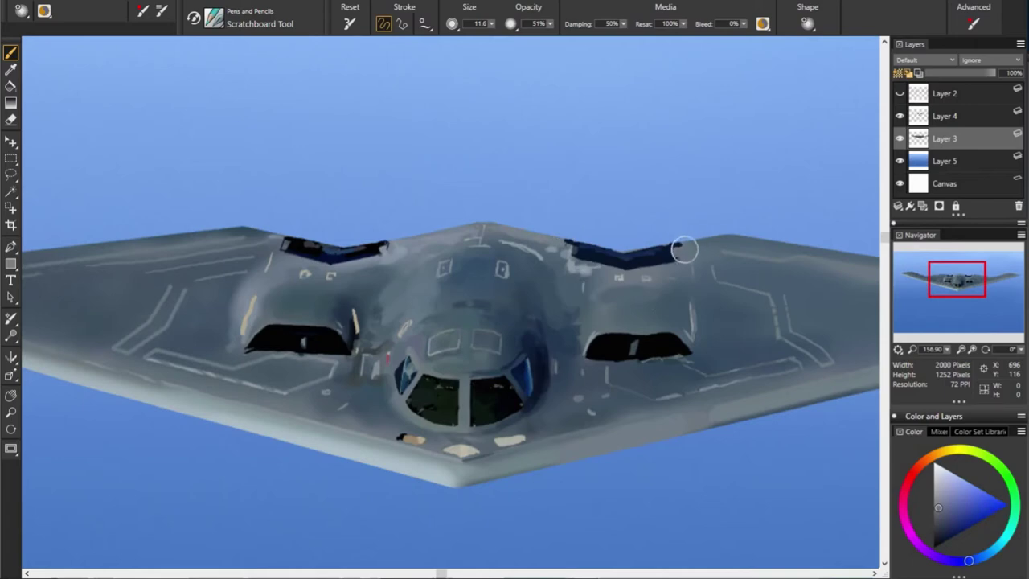
# Paint light grey strokes across the right wing using sampled right-wing greys
pyautogui.keyDown('alt'); pyautogui.click(758, 270); pyautogui.keyUp('alt')
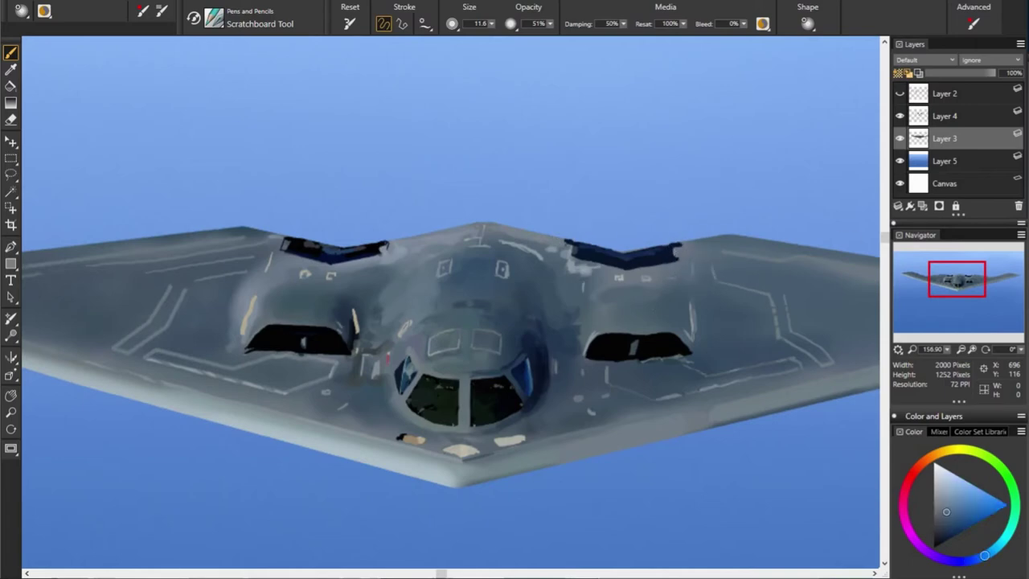
pyautogui.keyDown('alt'); pyautogui.click(691, 291); pyautogui.keyUp('alt')
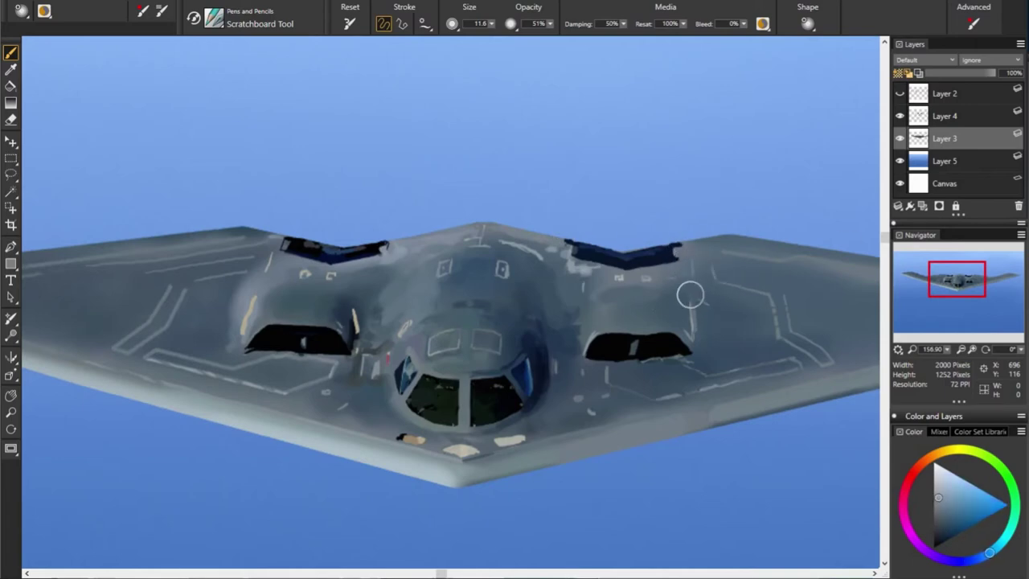
pyautogui.keyDown('alt'); pyautogui.click(754, 326); pyautogui.keyUp('alt')
pyautogui.keyDown('alt'); pyautogui.click(784, 290); pyautogui.keyUp('alt')
pyautogui.moveTo(696, 330); pyautogui.dragTo(674, 299)
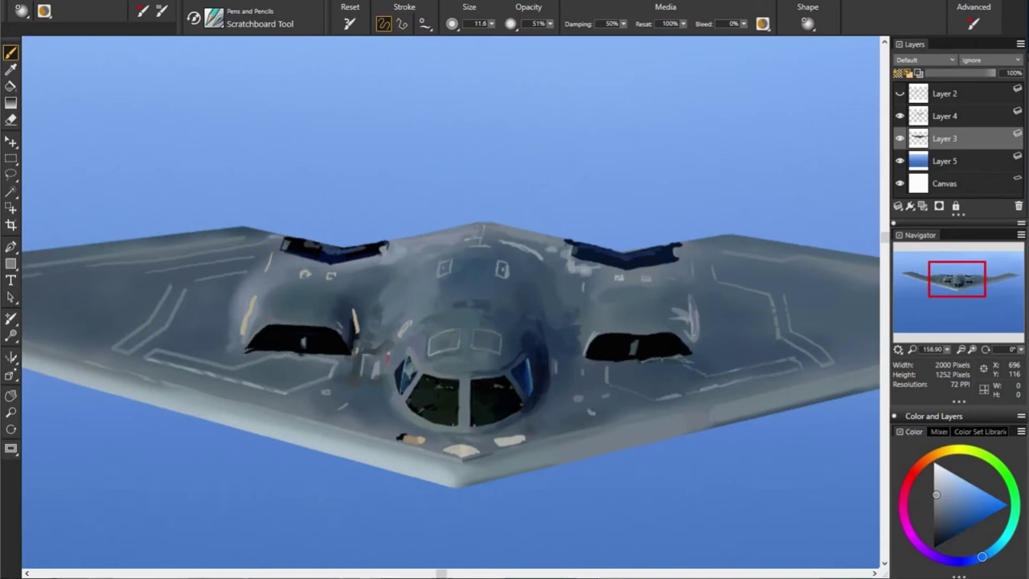
# Paint a light patch on the lower nose with a tone sampled there
pyautogui.keyDown('alt'); pyautogui.click(799, 278); pyautogui.keyUp('alt')
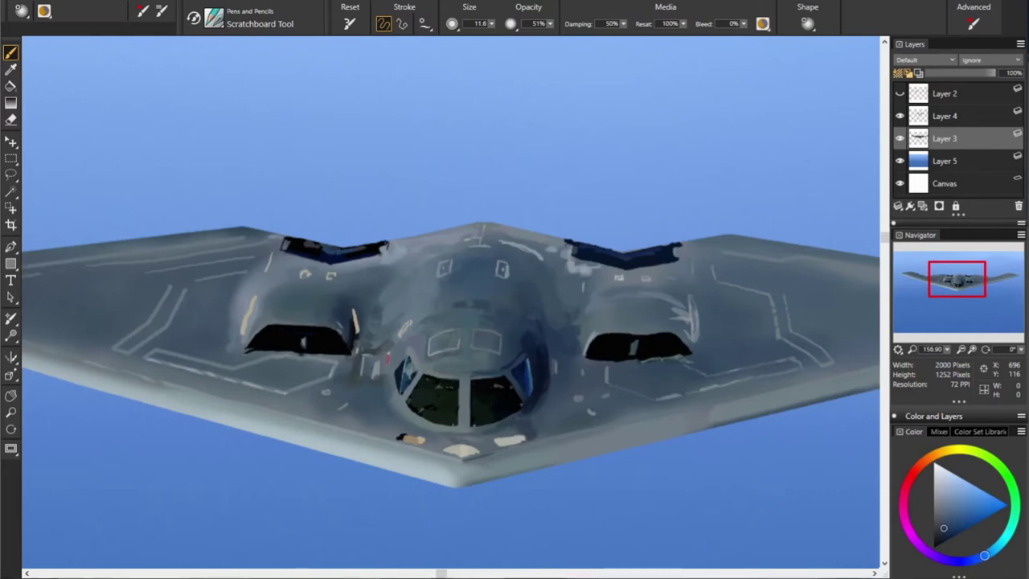
pyautogui.keyDown('alt'); pyautogui.click(735, 401); pyautogui.keyUp('alt')
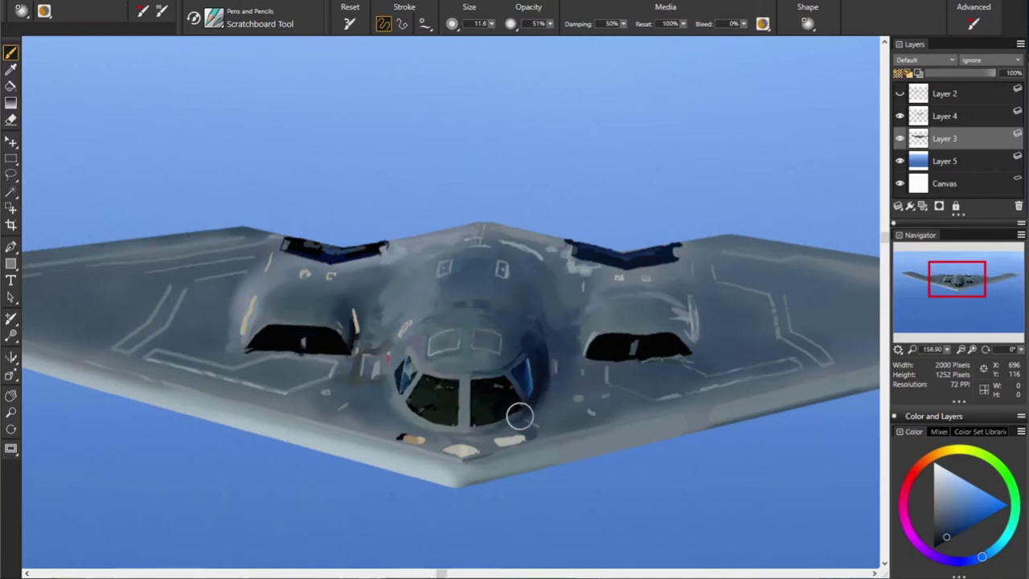
pyautogui.keyDown('alt'); pyautogui.click(507, 425); pyautogui.keyUp('alt')
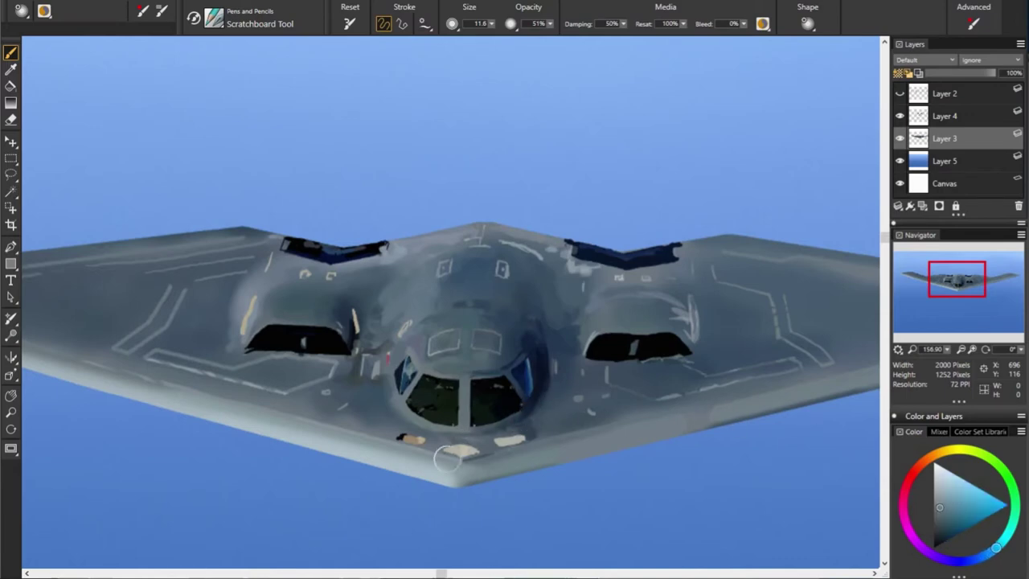
pyautogui.keyDown('alt'); pyautogui.click(486, 429); pyautogui.keyUp('alt')
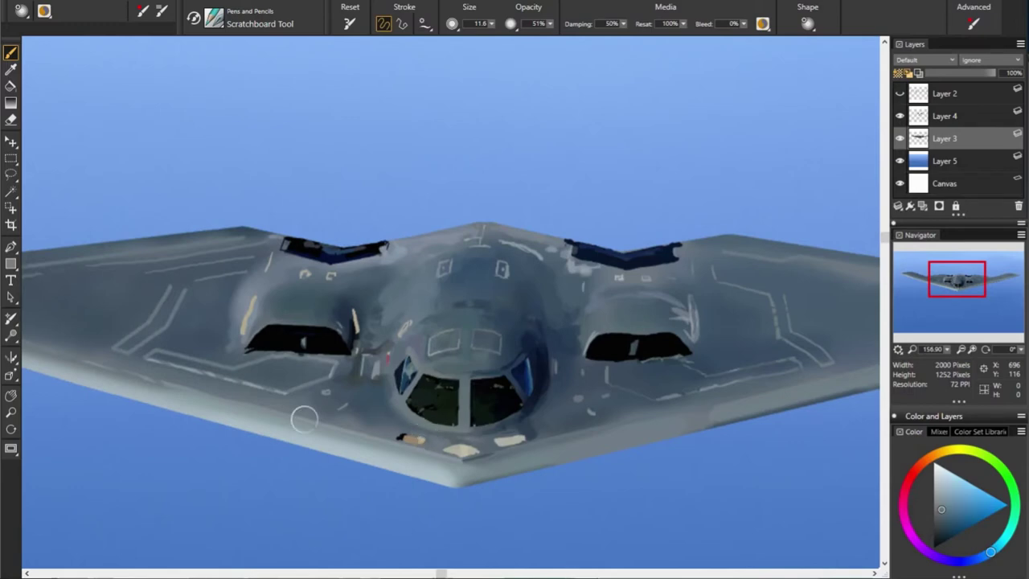
pyautogui.keyDown('alt'); pyautogui.click(434, 439); pyautogui.keyUp('alt')
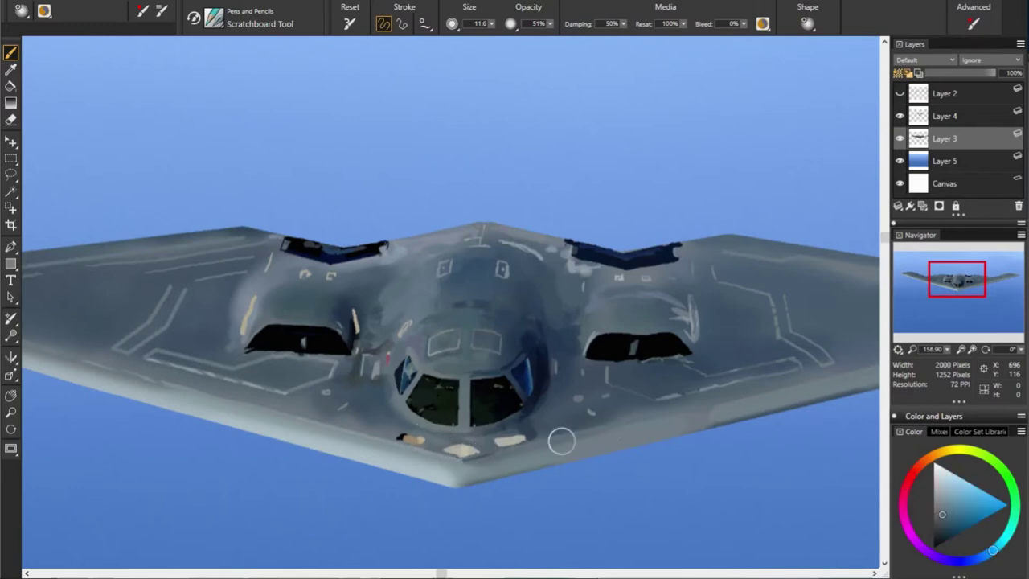
pyautogui.keyDown('alt'); pyautogui.click(491, 447); pyautogui.keyUp('alt')
pyautogui.keyDown('alt'); pyautogui.click(492, 444); pyautogui.keyUp('alt')
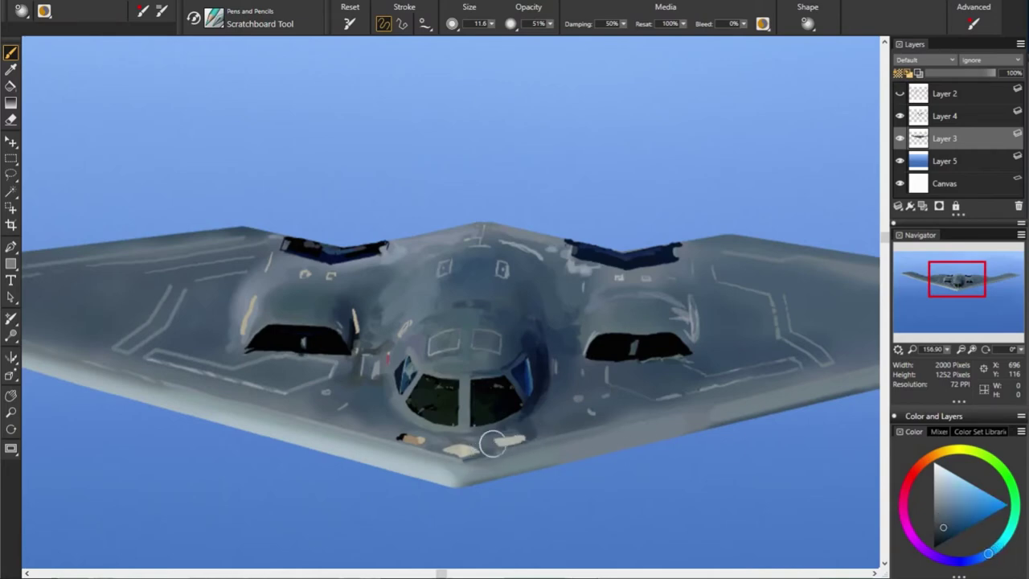
pyautogui.moveTo(499, 442); pyautogui.dragTo(522, 440)
# Sample grey-blues around the cockpit, then pick a red colour for small lights
pyautogui.keyDown('alt'); pyautogui.click(587, 374); pyautogui.keyUp('alt')
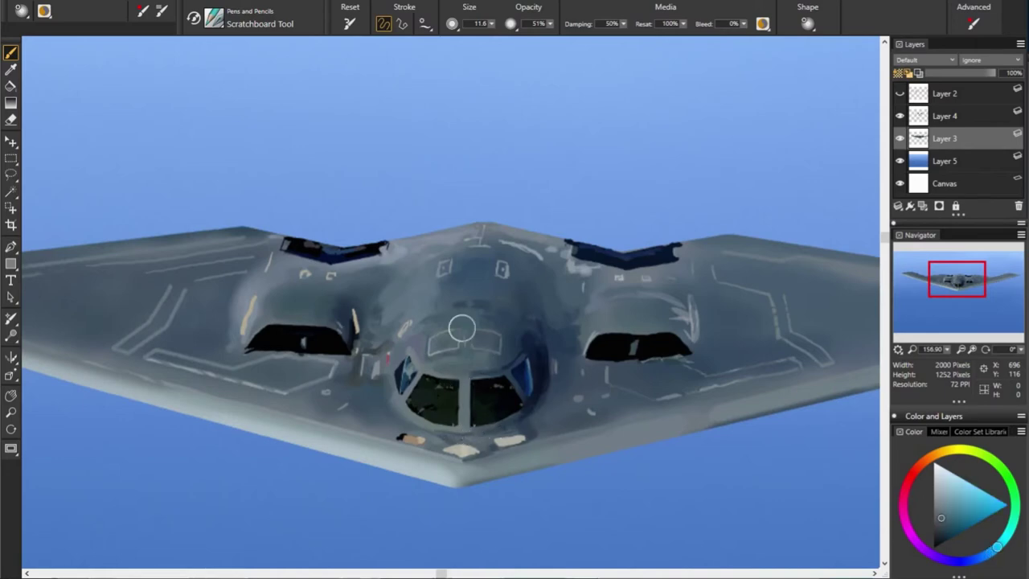
pyautogui.keyDown('alt'); pyautogui.click(753, 350); pyautogui.keyUp('alt')
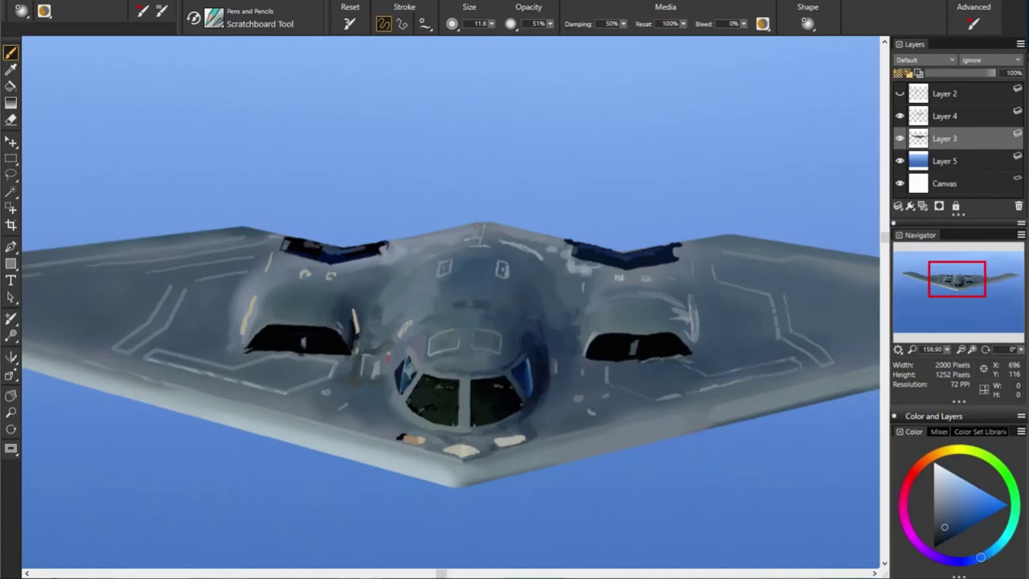
pyautogui.keyDown('alt'); pyautogui.click(492, 359); pyautogui.keyUp('alt')
pyautogui.keyDown('alt'); pyautogui.click(455, 366); pyautogui.keyUp('alt')
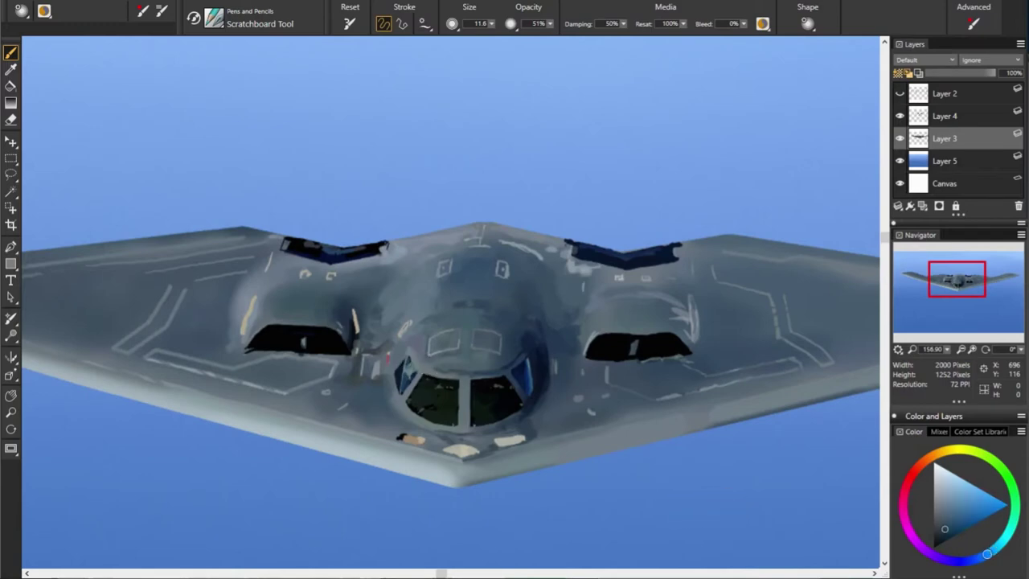
pyautogui.keyDown('alt'); pyautogui.click(410, 349); pyautogui.keyUp('alt')
pyautogui.keyDown('alt'); pyautogui.click(476, 340); pyautogui.keyUp('alt')
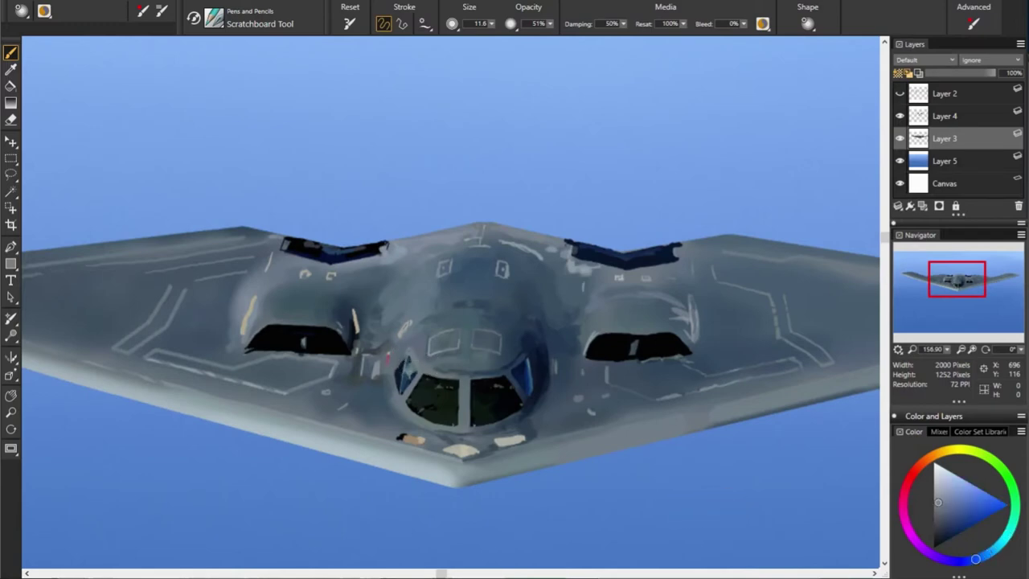
pyautogui.keyDown('alt'); pyautogui.click(439, 357); pyautogui.keyUp('alt')
pyautogui.keyDown('alt'); pyautogui.click(512, 323); pyautogui.keyUp('alt')
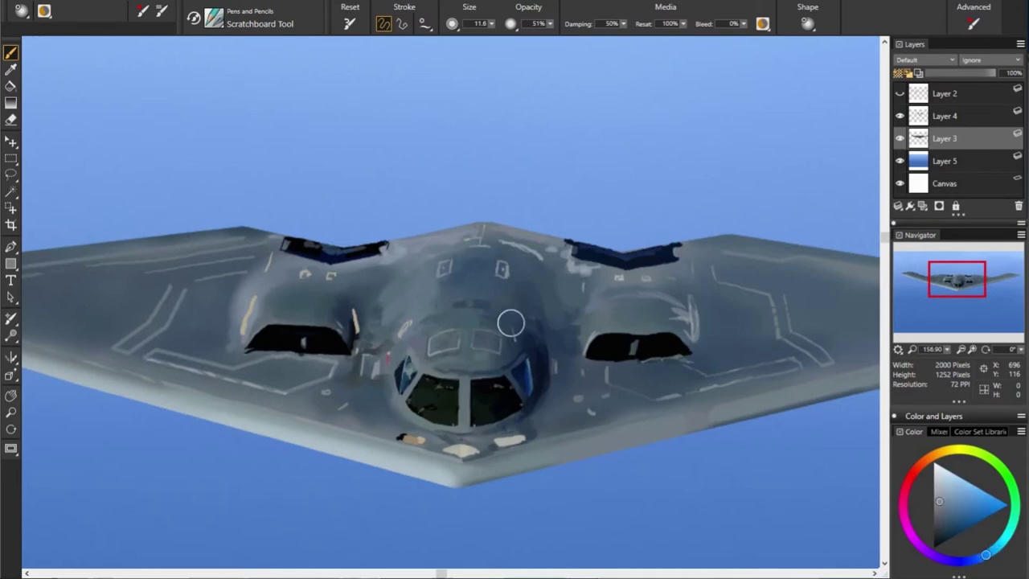
pyautogui.keyDown('alt'); pyautogui.click(389, 358); pyautogui.keyUp('alt')
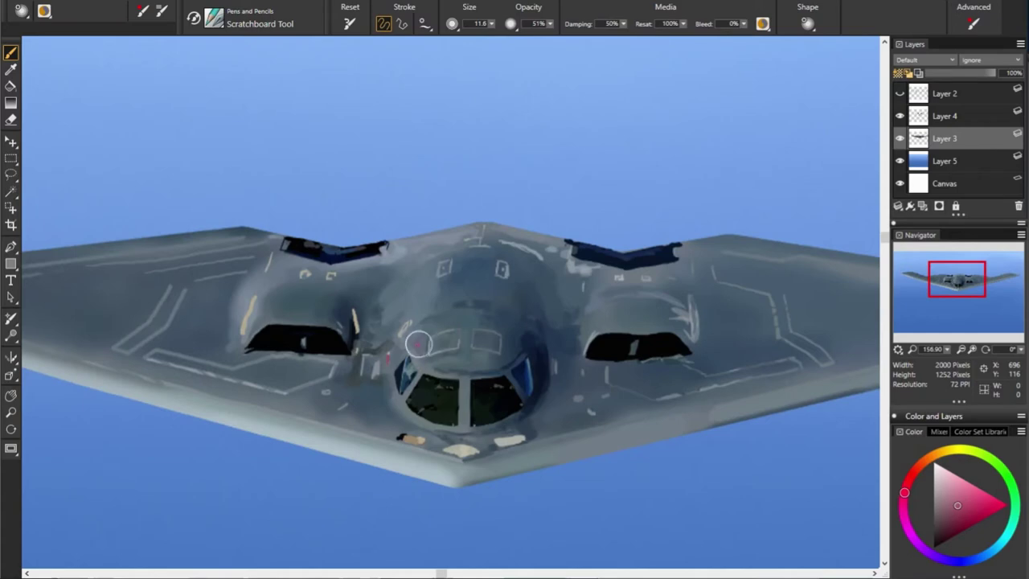
# Sample grey-blues around the cockpit and darken the area upper-right of the canopy
pyautogui.keyDown('alt'); pyautogui.click(443, 362); pyautogui.keyUp('alt')
pyautogui.keyDown('alt'); pyautogui.click(405, 334); pyautogui.keyUp('alt')
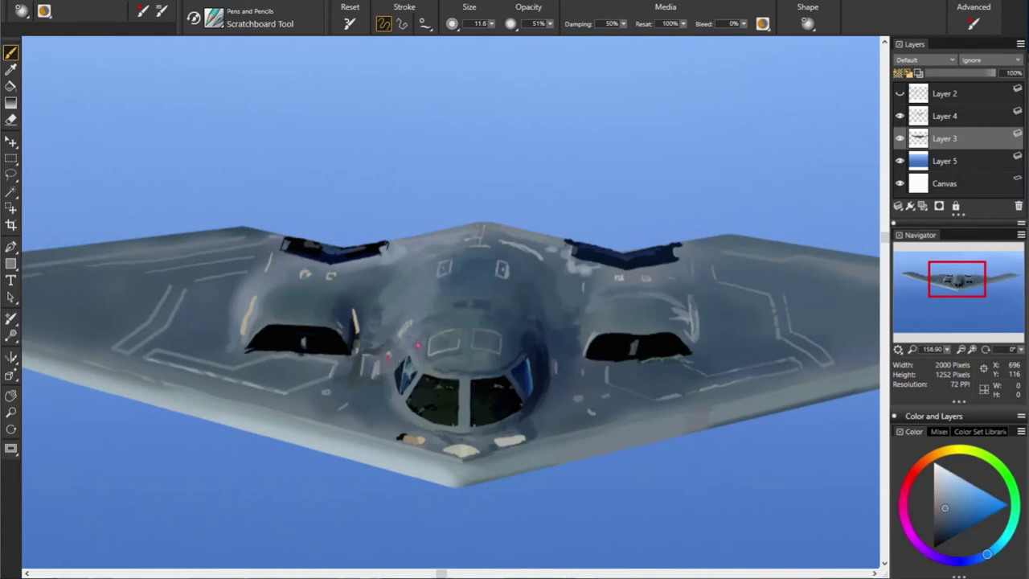
pyautogui.keyDown('alt'); pyautogui.click(423, 285); pyautogui.keyUp('alt')
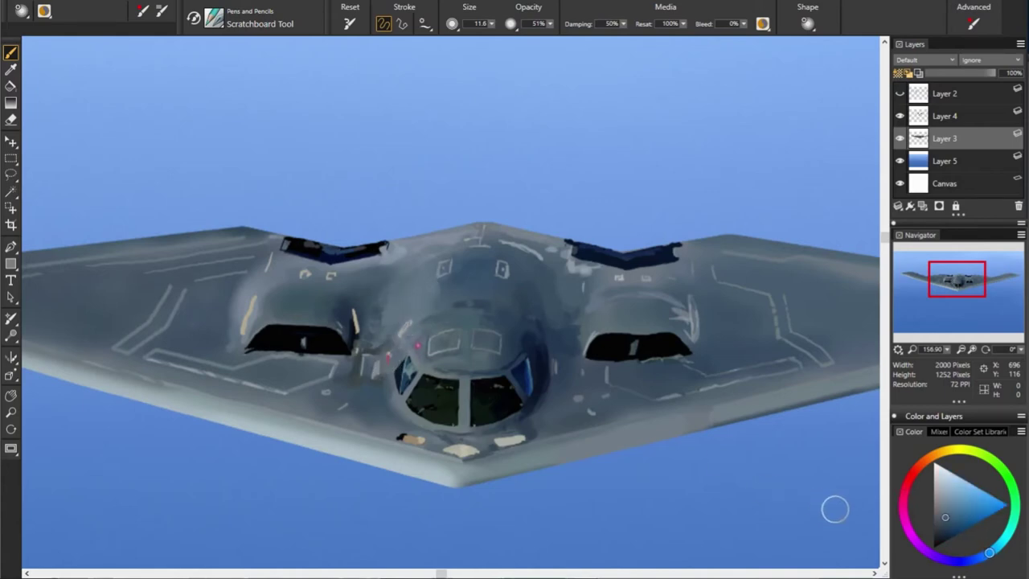
pyautogui.keyDown('alt'); pyautogui.click(462, 319); pyautogui.keyUp('alt')
pyautogui.keyDown('alt'); pyautogui.click(481, 323); pyautogui.keyUp('alt')
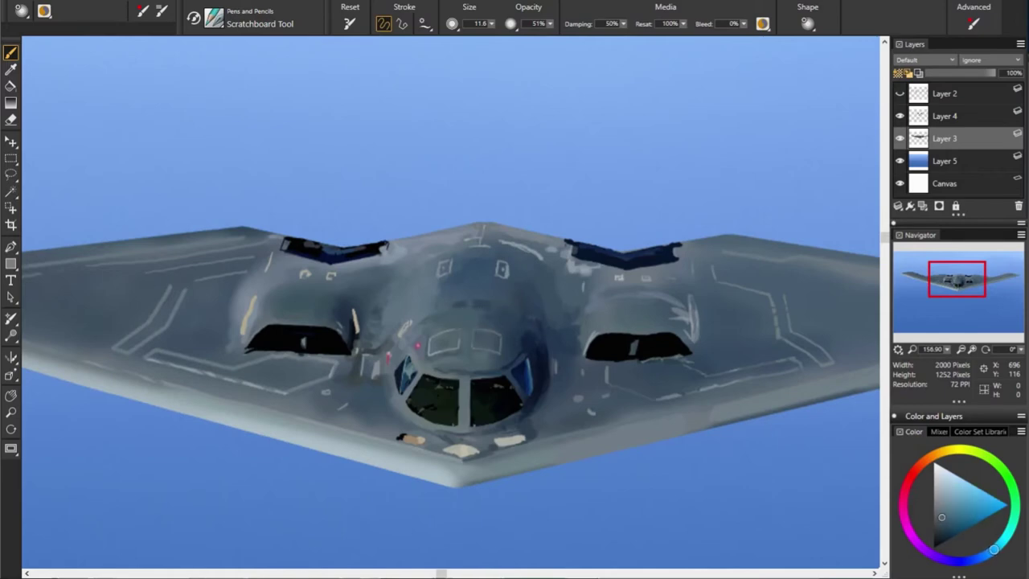
pyautogui.keyDown('alt'); pyautogui.click(647, 369); pyautogui.keyUp('alt')
pyautogui.keyDown('alt'); pyautogui.click(403, 304); pyautogui.keyUp('alt')
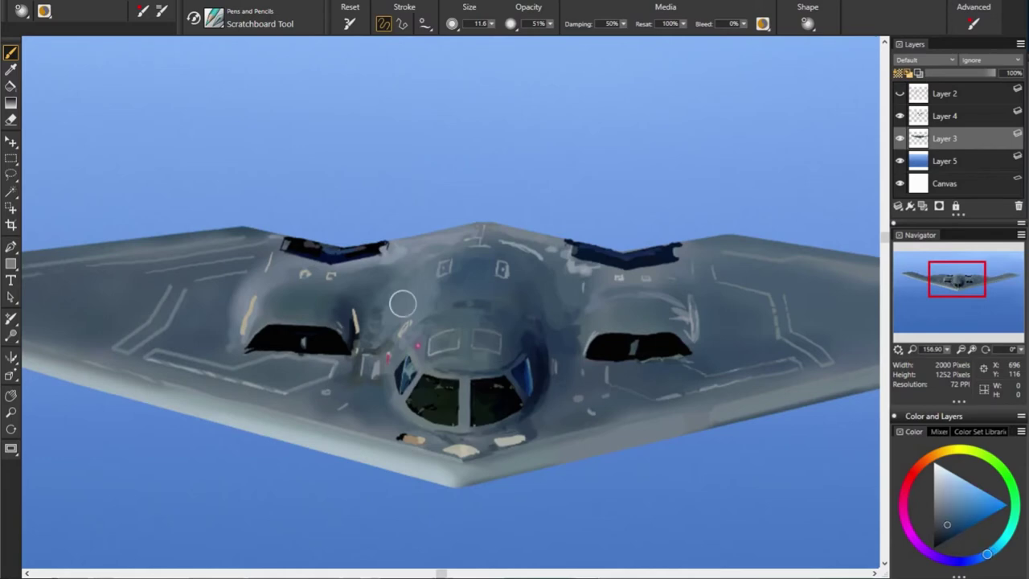
pyautogui.keyDown('alt'); pyautogui.click(599, 305); pyautogui.keyUp('alt')
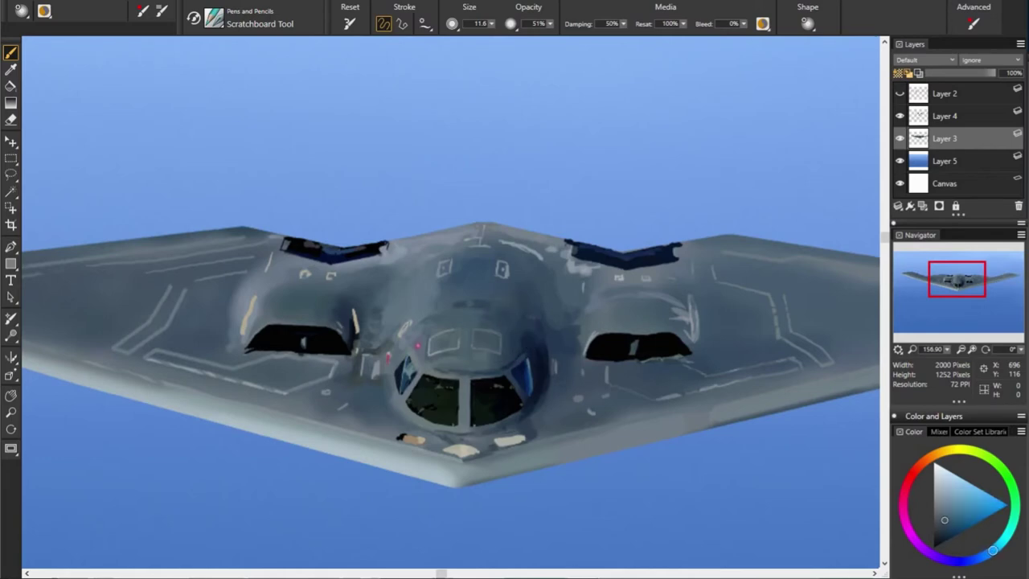
pyautogui.keyDown('alt'); pyautogui.click(498, 325); pyautogui.keyUp('alt')
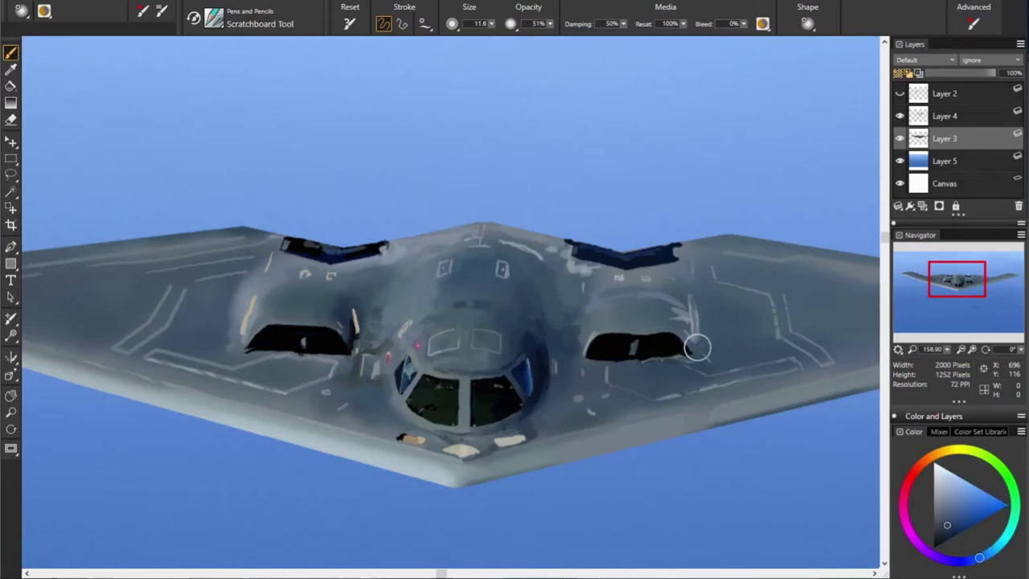
pyautogui.keyDown('alt'); pyautogui.click(492, 328); pyautogui.keyUp('alt')
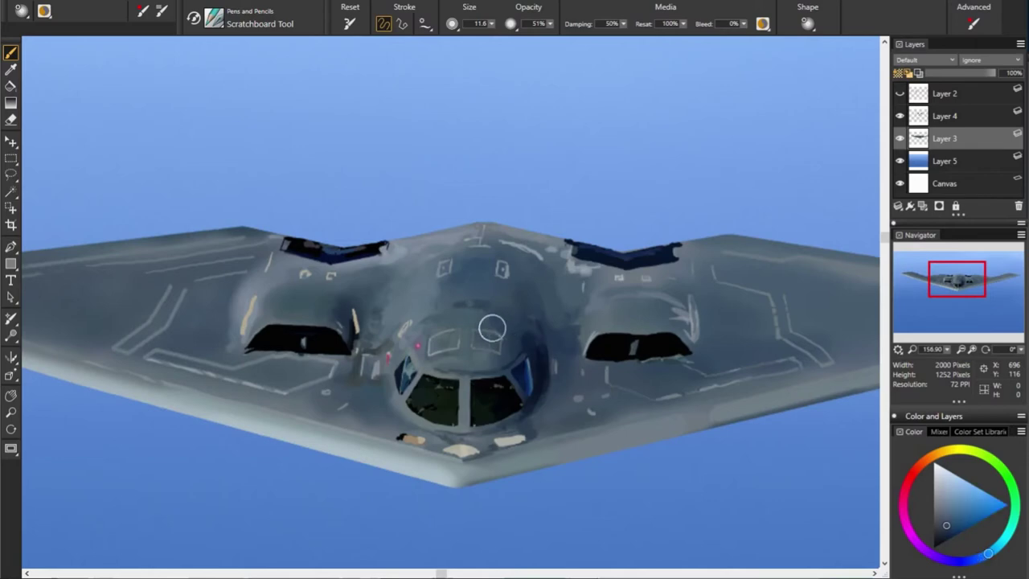
pyautogui.keyDown('alt'); pyautogui.click(455, 287); pyautogui.keyUp('alt')
pyautogui.keyDown('alt'); pyautogui.click(616, 333); pyautogui.keyUp('alt')
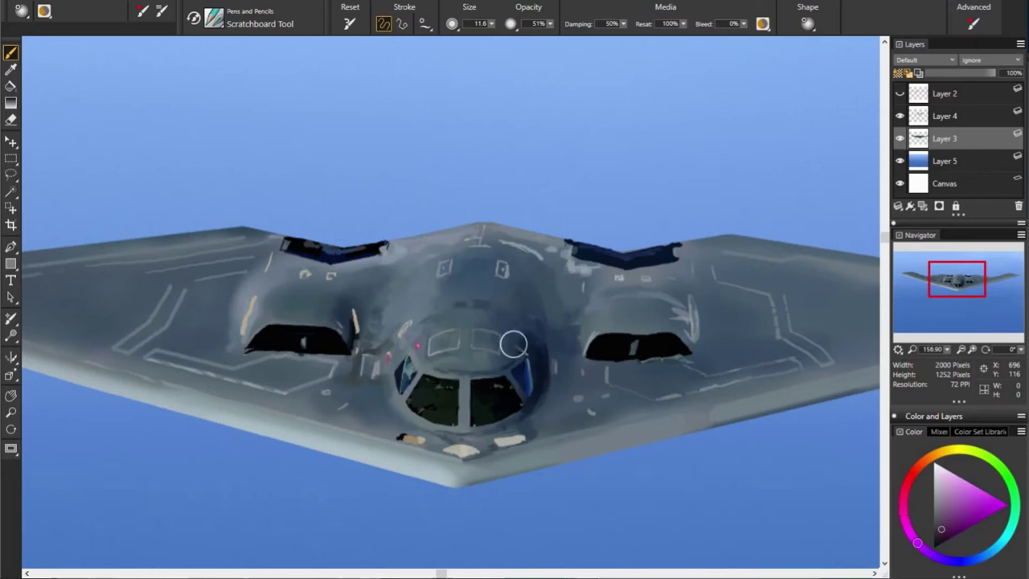
pyautogui.moveTo(527, 337); pyautogui.dragTo(502, 354)
# Pick darker blue-greys and shade the right edge of the cockpit
pyautogui.keyDown('alt'); pyautogui.click(410, 342); pyautogui.keyUp('alt')
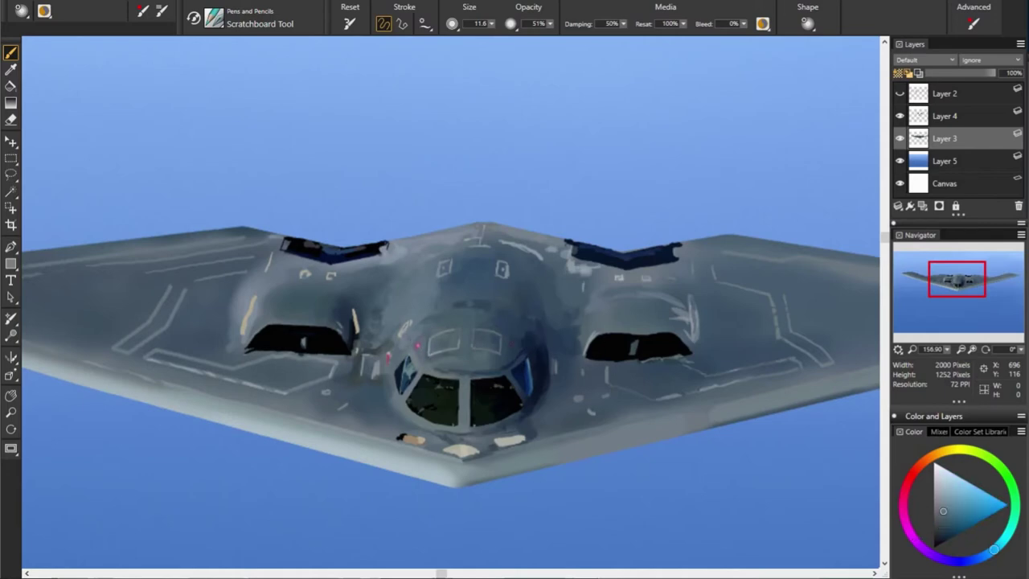
pyautogui.keyDown('alt'); pyautogui.click(443, 347); pyautogui.keyUp('alt')
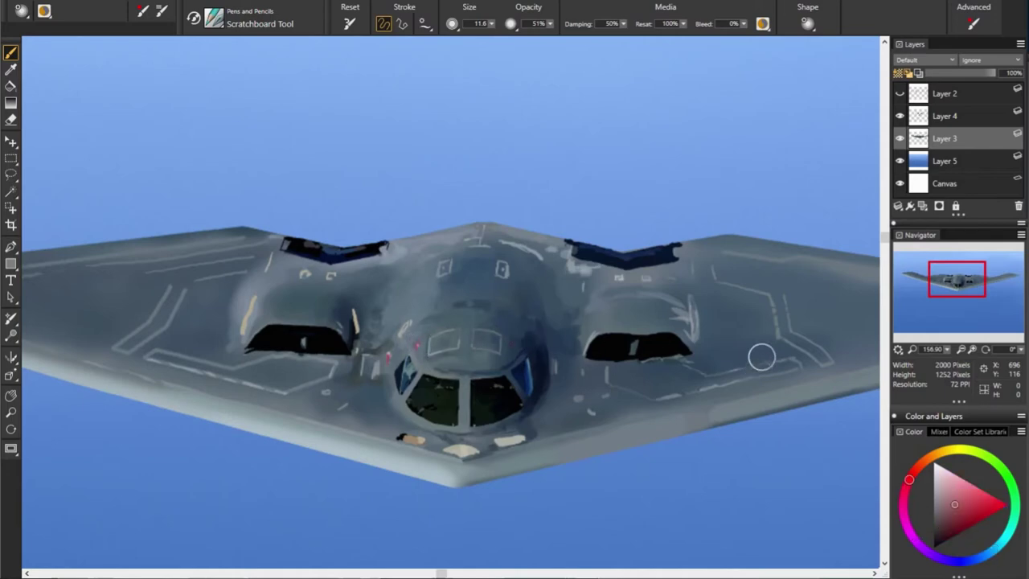
pyautogui.keyDown('alt'); pyautogui.click(520, 334); pyautogui.keyUp('alt')
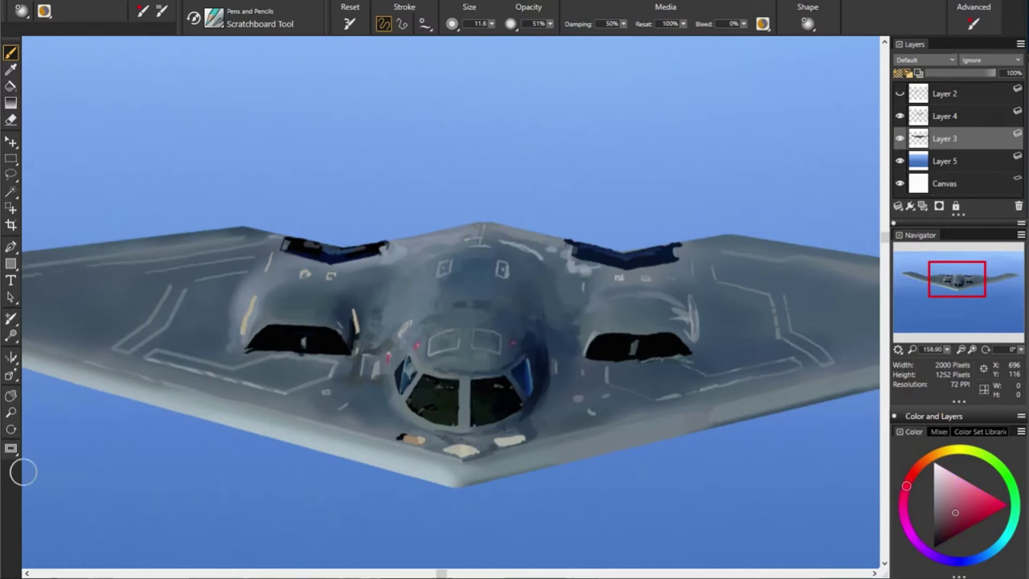
pyautogui.keyDown('alt'); pyautogui.click(584, 343); pyautogui.keyUp('alt')
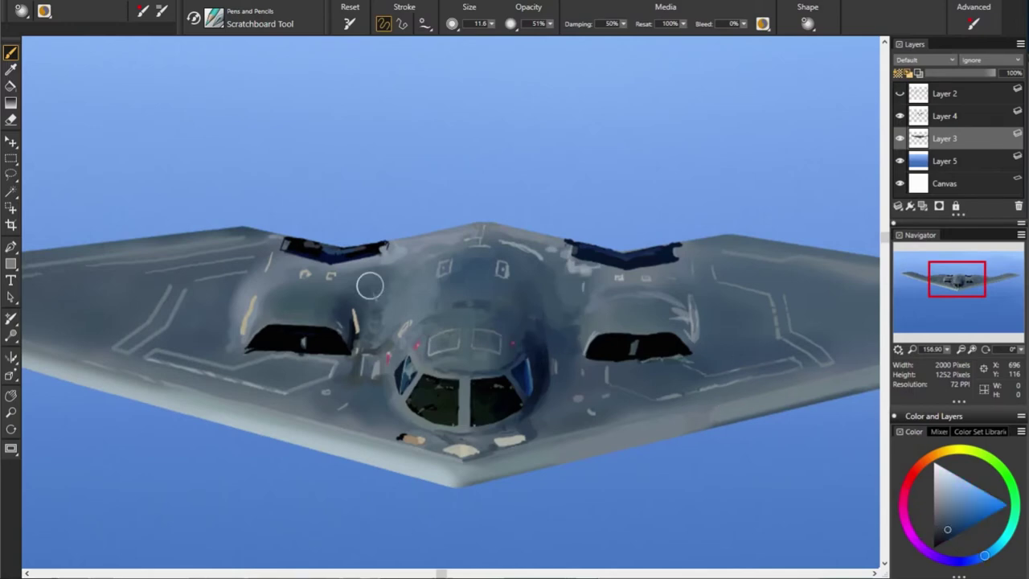
pyautogui.keyDown('alt'); pyautogui.click(518, 302); pyautogui.keyUp('alt')
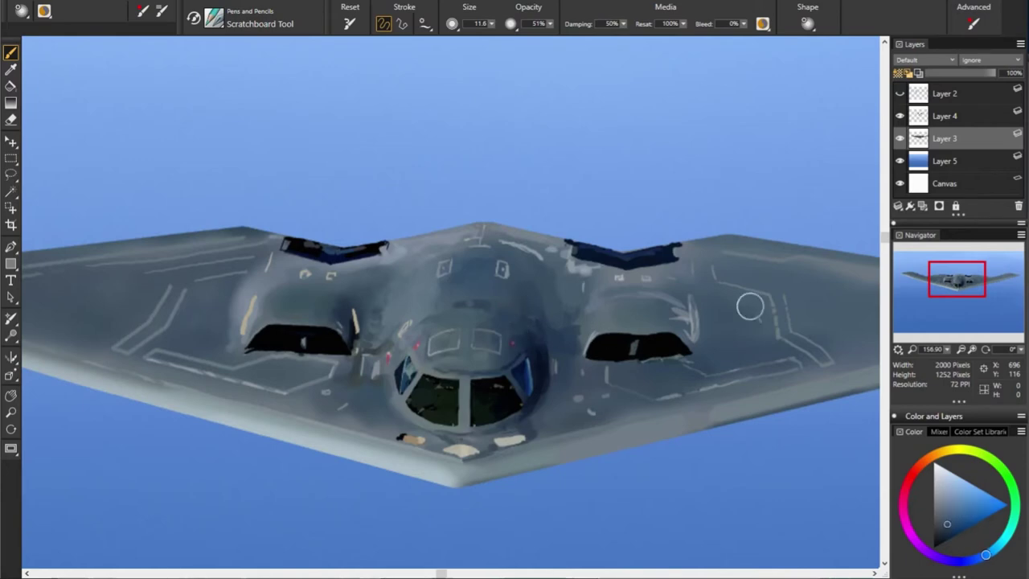
pyautogui.keyDown('alt'); pyautogui.click(595, 348); pyautogui.keyUp('alt')
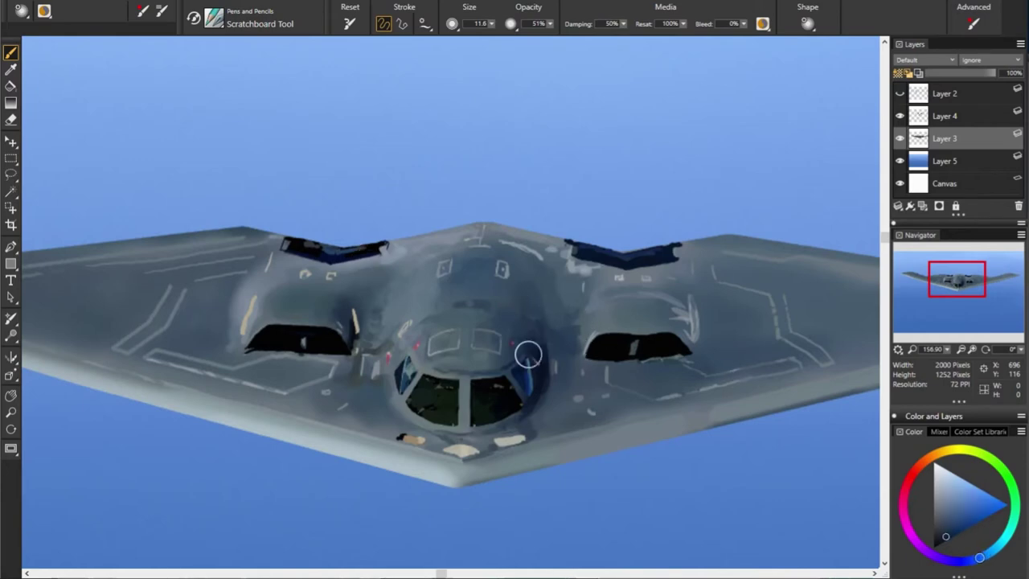
pyautogui.moveTo(528, 355); pyautogui.dragTo(542, 326)
# Sample lighter blue-greys and saturated cyan-blues from the hull
pyautogui.keyDown('alt'); pyautogui.click(562, 353); pyautogui.keyUp('alt')
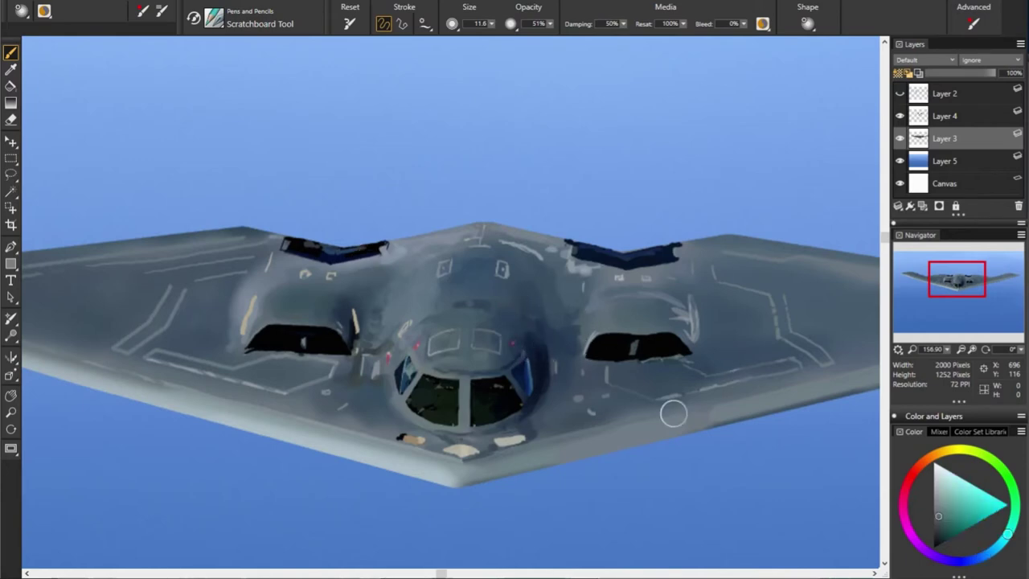
pyautogui.keyDown('alt'); pyautogui.click(782, 480); pyautogui.keyUp('alt')
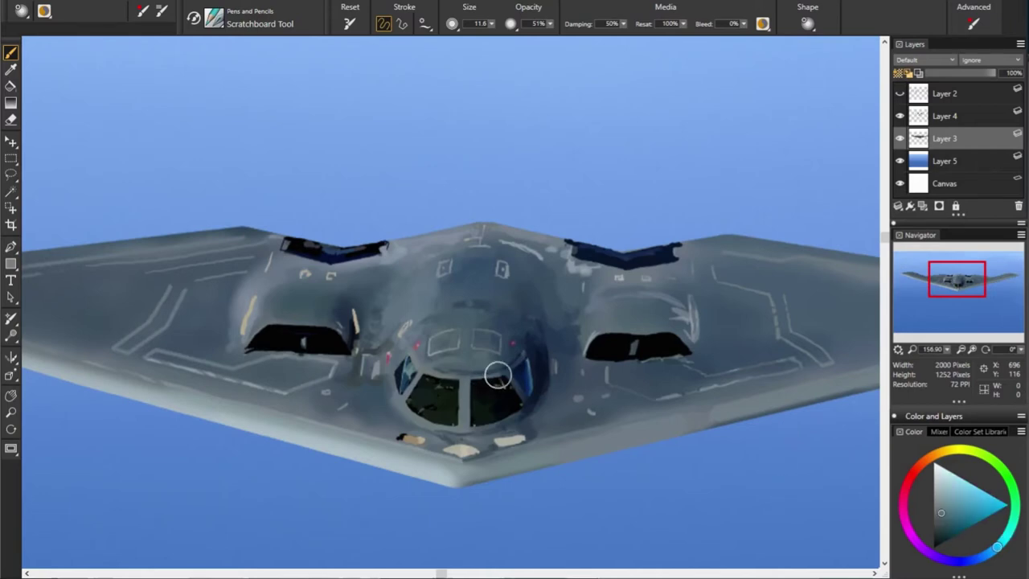
pyautogui.keyDown('alt'); pyautogui.click(659, 364); pyautogui.keyUp('alt')
pyautogui.keyDown('alt'); pyautogui.click(461, 367); pyautogui.keyUp('alt')
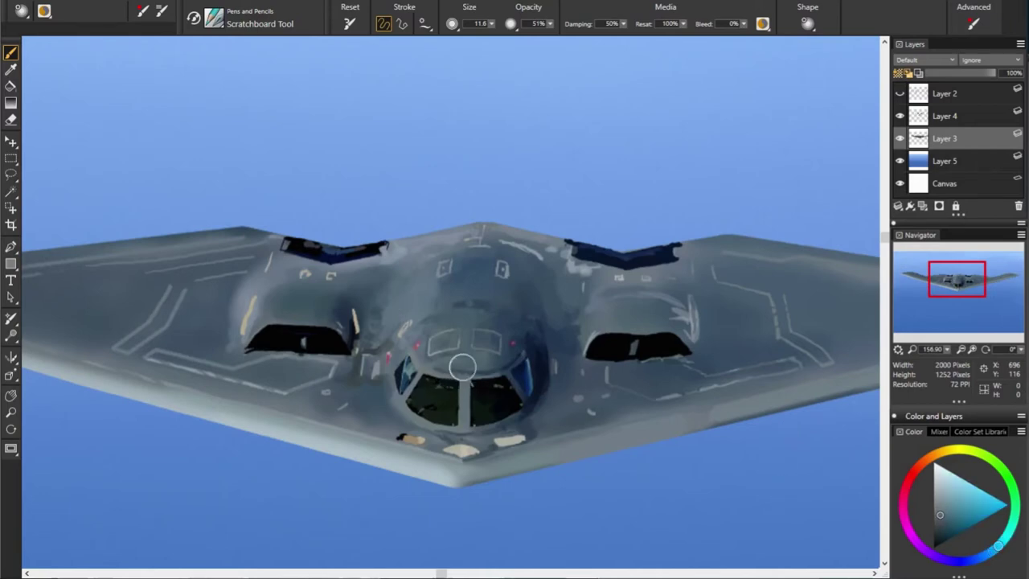
pyautogui.keyDown('alt'); pyautogui.click(559, 376); pyautogui.keyUp('alt')
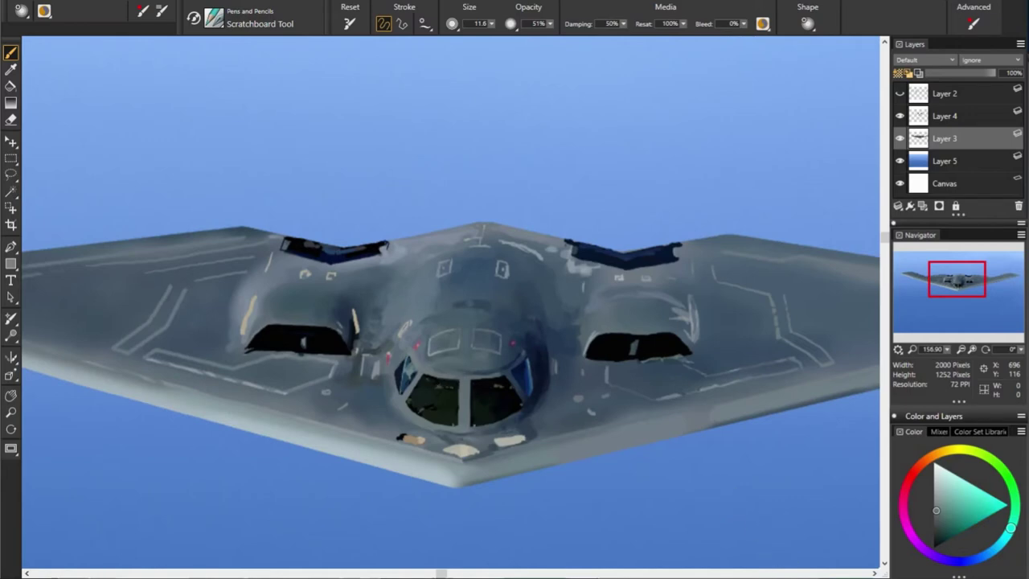
pyautogui.keyDown('alt'); pyautogui.click(568, 345); pyautogui.keyUp('alt')
pyautogui.keyDown('alt'); pyautogui.click(422, 256); pyautogui.keyUp('alt')
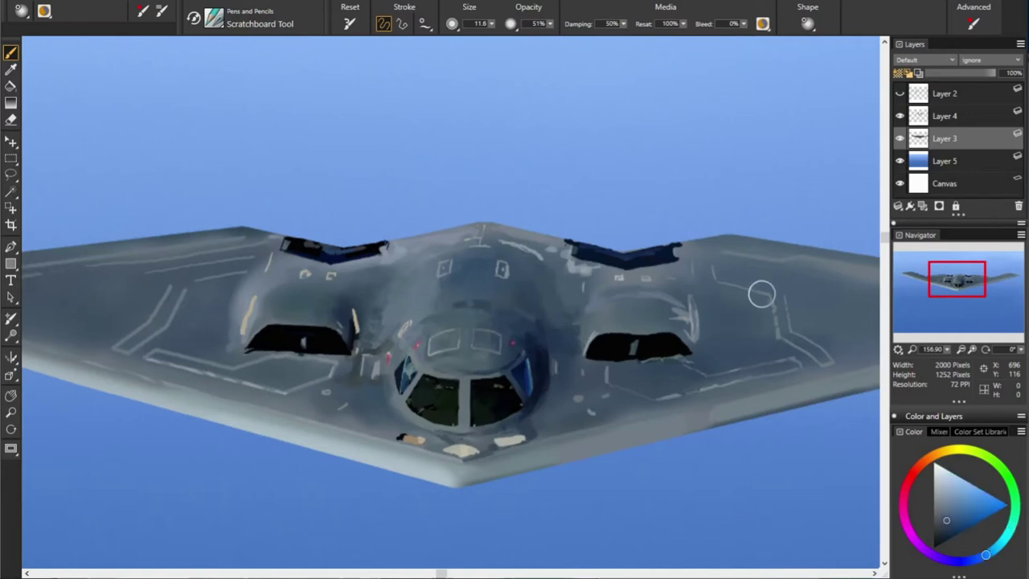
pyautogui.keyDown('alt'); pyautogui.click(532, 330); pyautogui.keyUp('alt')
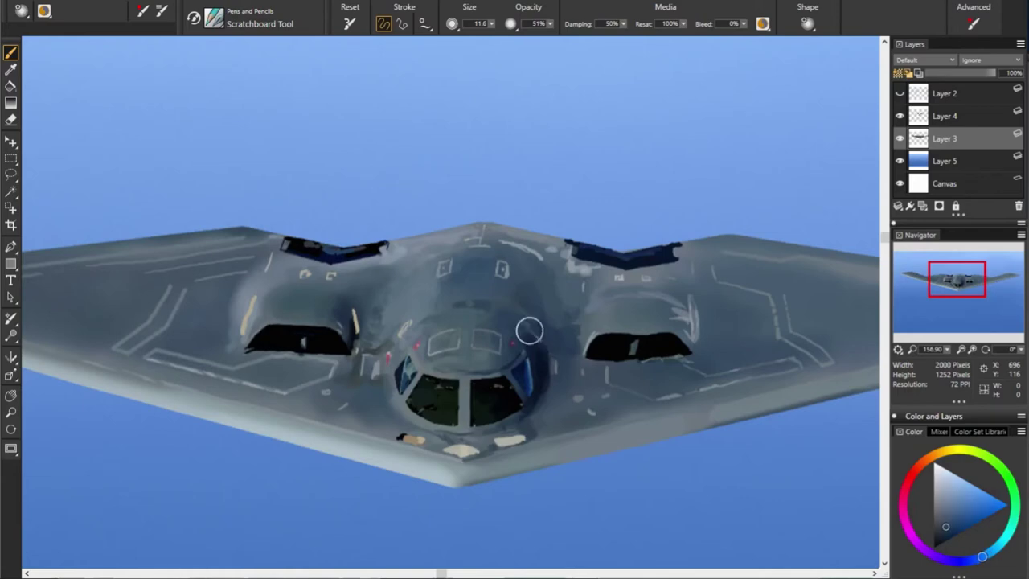
# Sample nose tones near the cockpit and set the brush to a fine 3.2 size
pyautogui.keyDown('alt'); pyautogui.click(479, 332); pyautogui.keyUp('alt')
pyautogui.keyDown('alt'); pyautogui.click(609, 342); pyautogui.keyUp('alt')
pyautogui.keyDown('alt'); pyautogui.click(523, 329); pyautogui.keyUp('alt')
pyautogui.keyDown('alt'); pyautogui.click(372, 296); pyautogui.keyUp('alt')
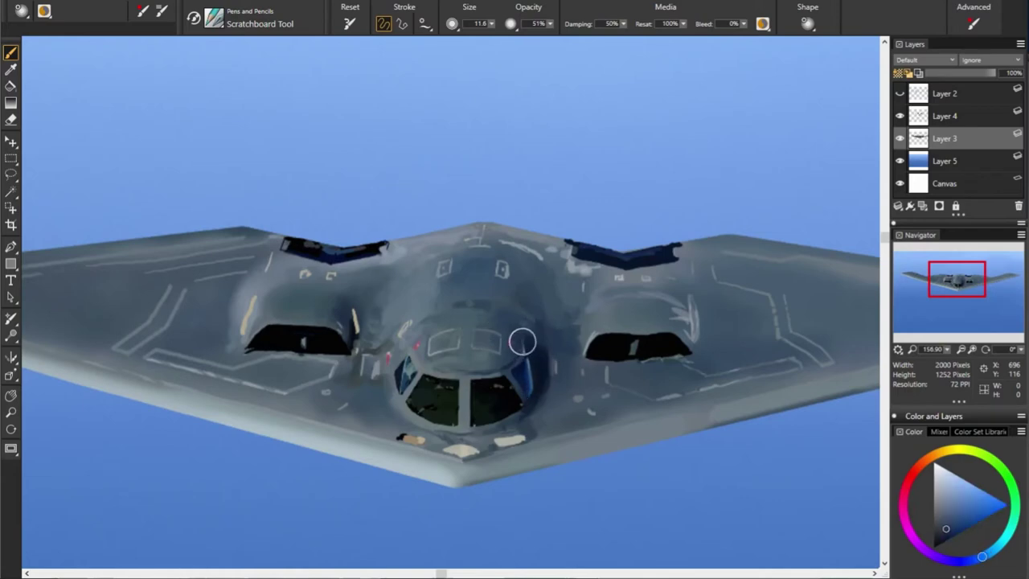
pyautogui.keyDown('alt'); pyautogui.click(574, 350); pyautogui.keyUp('alt')
pyautogui.keyDown('alt'); pyautogui.click(532, 354); pyautogui.keyUp('alt')
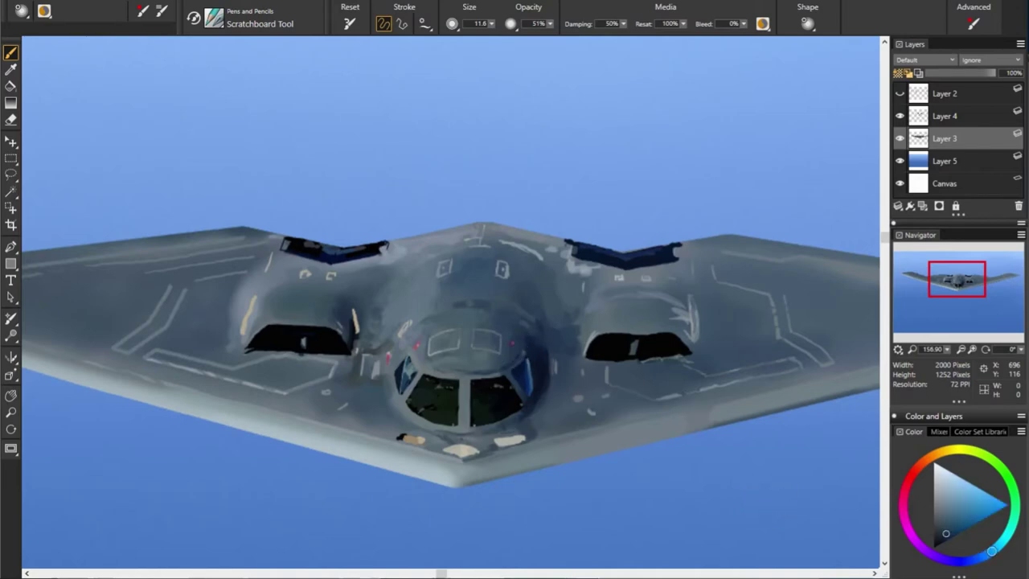
pyautogui.keyDown('alt'); pyautogui.click(700, 335); pyautogui.keyUp('alt')
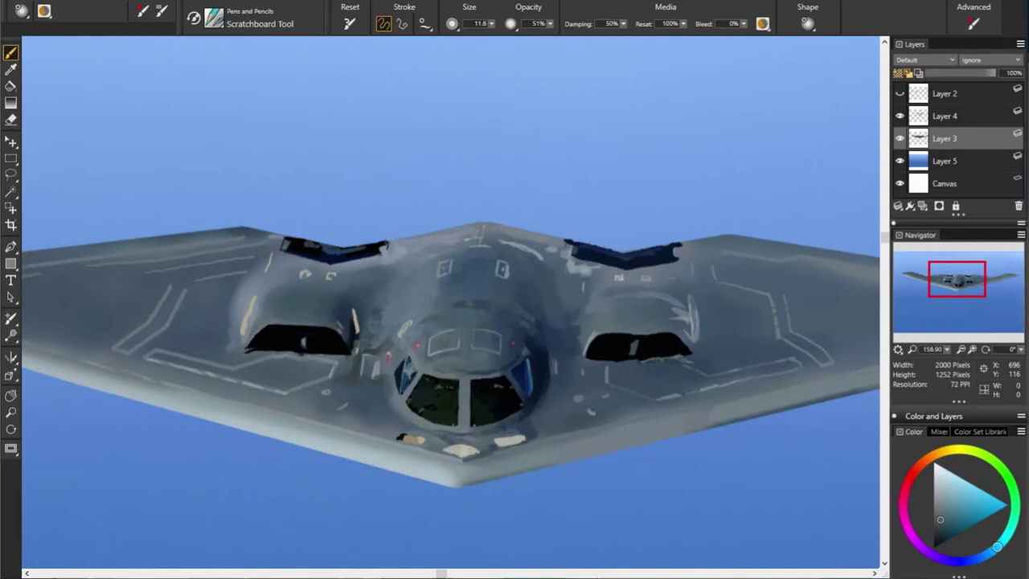
pyautogui.keyDown('alt'); pyautogui.click(525, 356); pyautogui.keyUp('alt')
pyautogui.keyDown('alt'); pyautogui.click(540, 350); pyautogui.keyUp('alt')
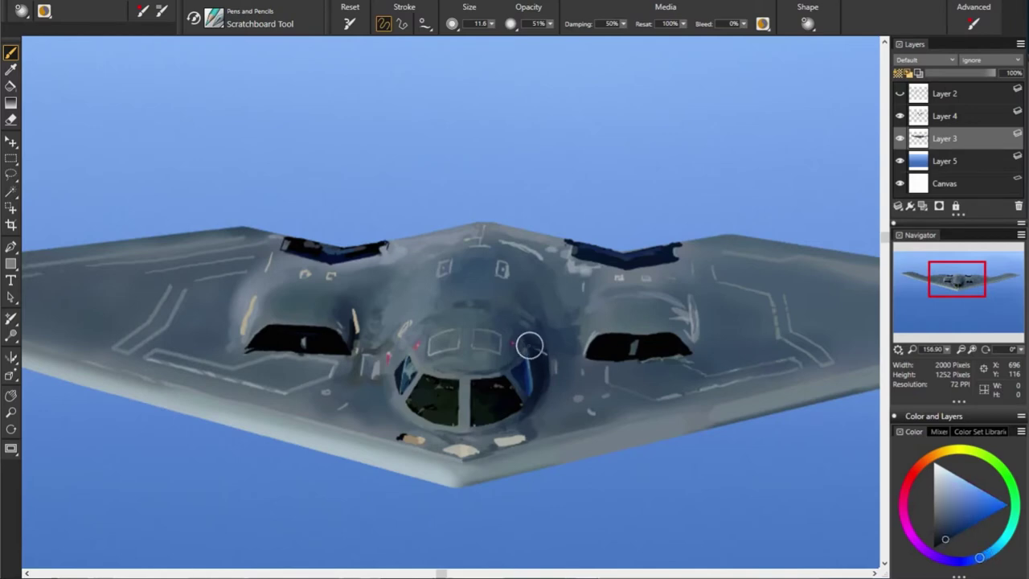
pyautogui.press('[')
pyautogui.press('[')
pyautogui.press('[')
pyautogui.press(']')
pyautogui.press(']')
# Enlarge the brush to 5.3 and darken the top of the cockpit with sampled grey-blues
pyautogui.keyDown('alt'); pyautogui.click(630, 355); pyautogui.keyUp('alt')
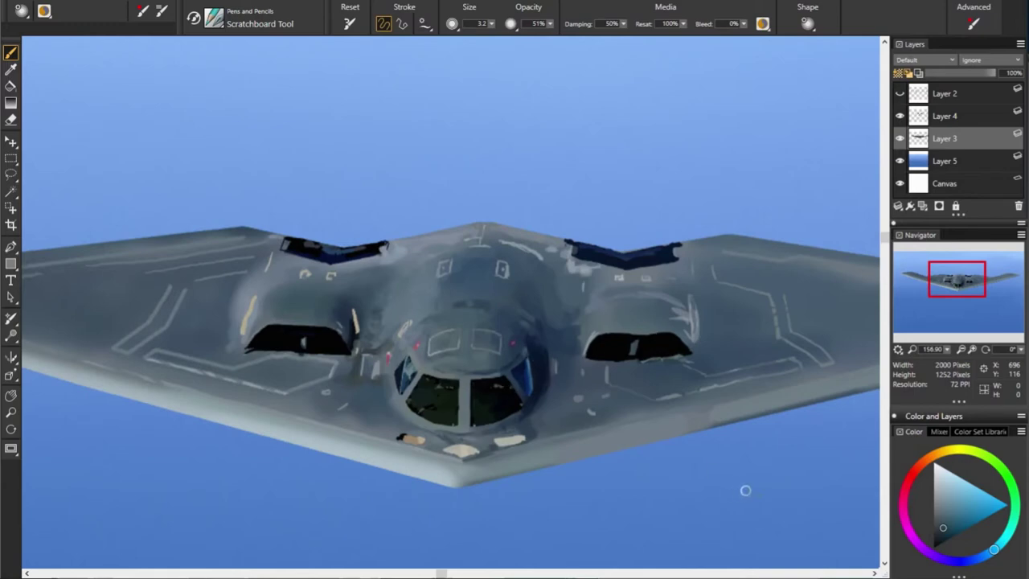
pyautogui.keyDown('alt'); pyautogui.click(574, 361); pyautogui.keyUp('alt')
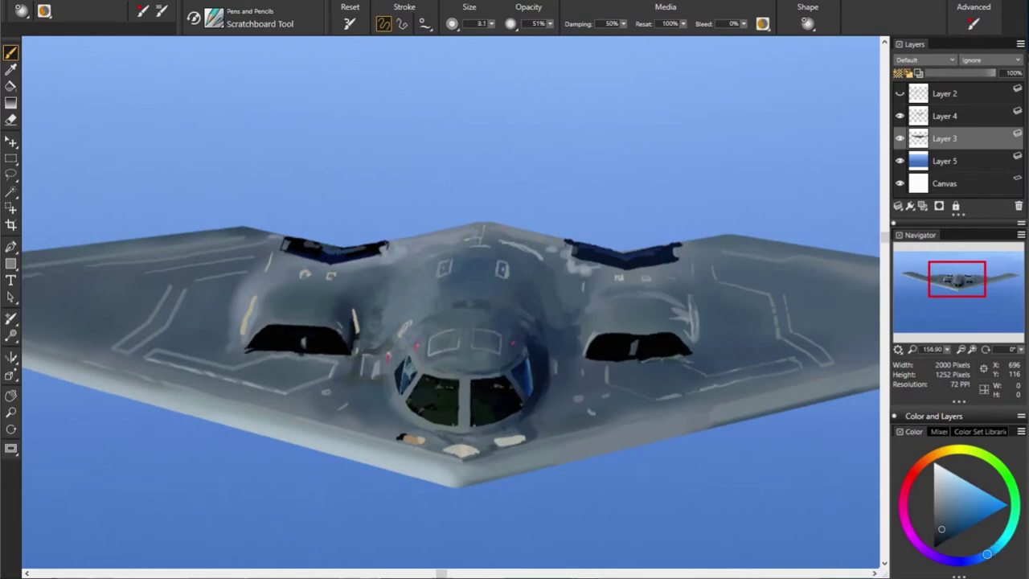
pyautogui.keyDown('alt'); pyautogui.click(545, 370); pyautogui.keyUp('alt')
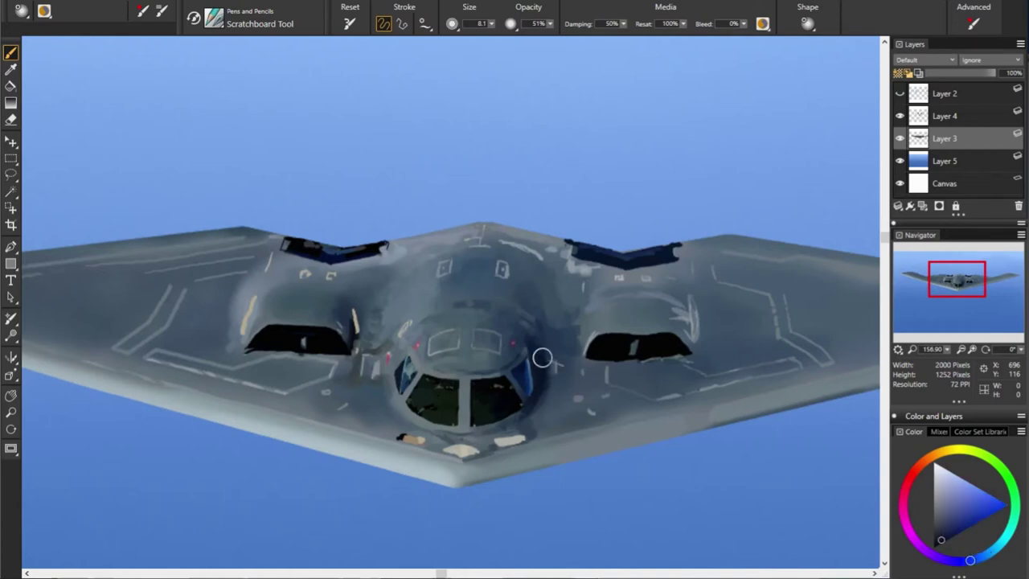
pyautogui.keyDown('alt'); pyautogui.click(537, 369); pyautogui.keyUp('alt')
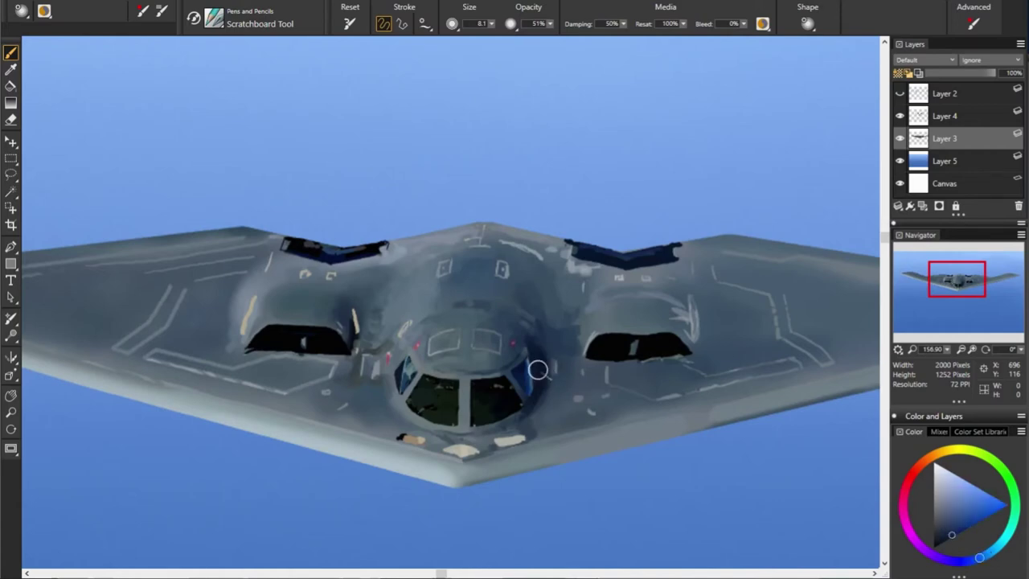
pyautogui.keyDown('alt'); pyautogui.click(474, 329); pyautogui.keyUp('alt')
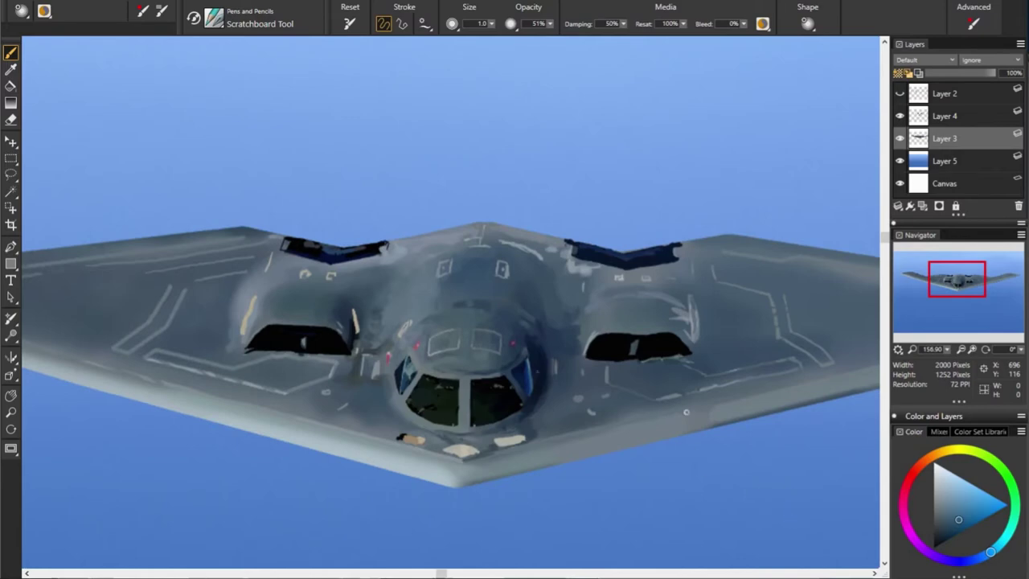
pyautogui.keyDown('alt'); pyautogui.click(496, 315); pyautogui.keyUp('alt')
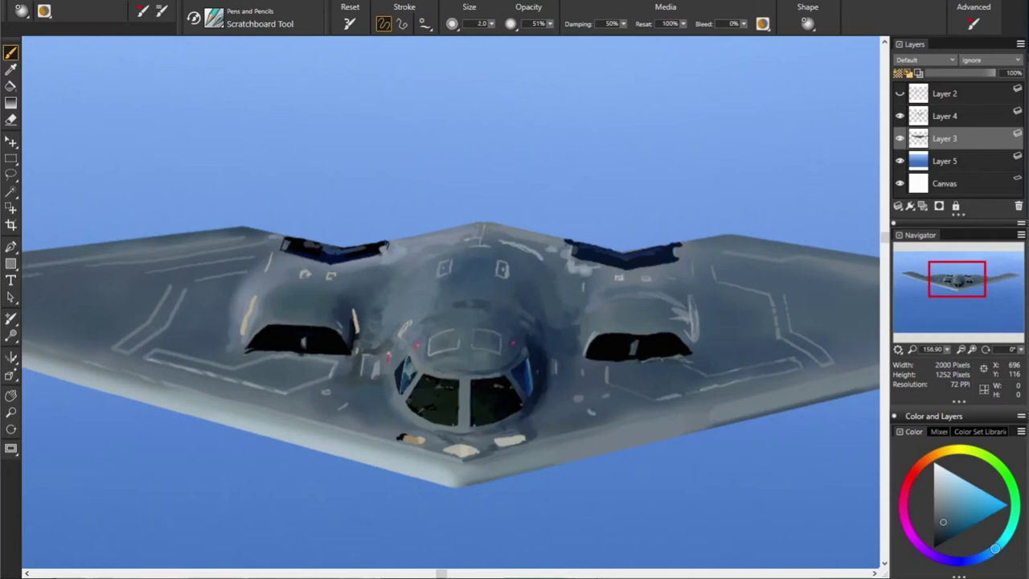
pyautogui.press(']')
pyautogui.press(']')
pyautogui.press(']')
pyautogui.keyDown('alt'); pyautogui.click(434, 332); pyautogui.keyUp('alt')
pyautogui.keyDown('alt'); pyautogui.click(250, 268); pyautogui.keyUp('alt')
pyautogui.moveTo(420, 335); pyautogui.dragTo(430, 342)
# Sample grey-blue tones from around the cockpit top and wings
pyautogui.keyDown('alt'); pyautogui.click(539, 383); pyautogui.keyUp('alt')
pyautogui.keyDown('alt'); pyautogui.click(575, 301); pyautogui.keyUp('alt')
pyautogui.keyDown('alt'); pyautogui.click(222, 302); pyautogui.keyUp('alt')
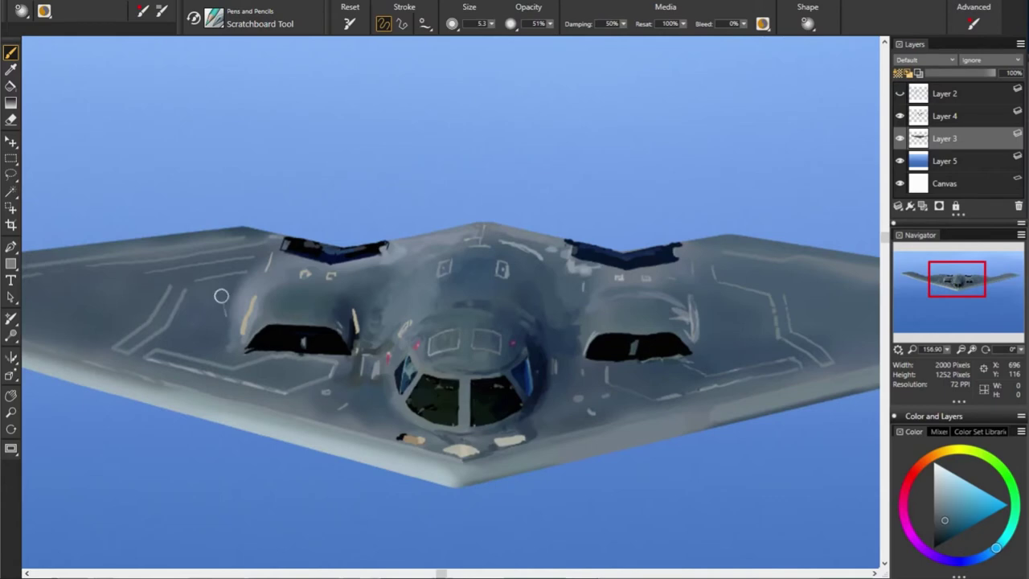
pyautogui.keyDown('alt'); pyautogui.click(507, 306); pyautogui.keyUp('alt')
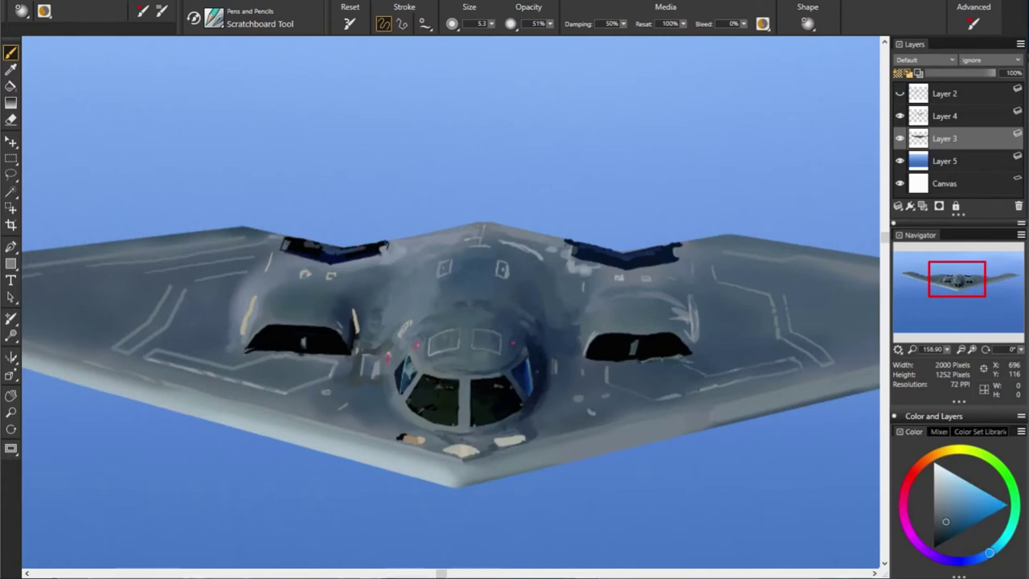
pyautogui.keyDown('alt'); pyautogui.click(659, 271); pyautogui.keyUp('alt')
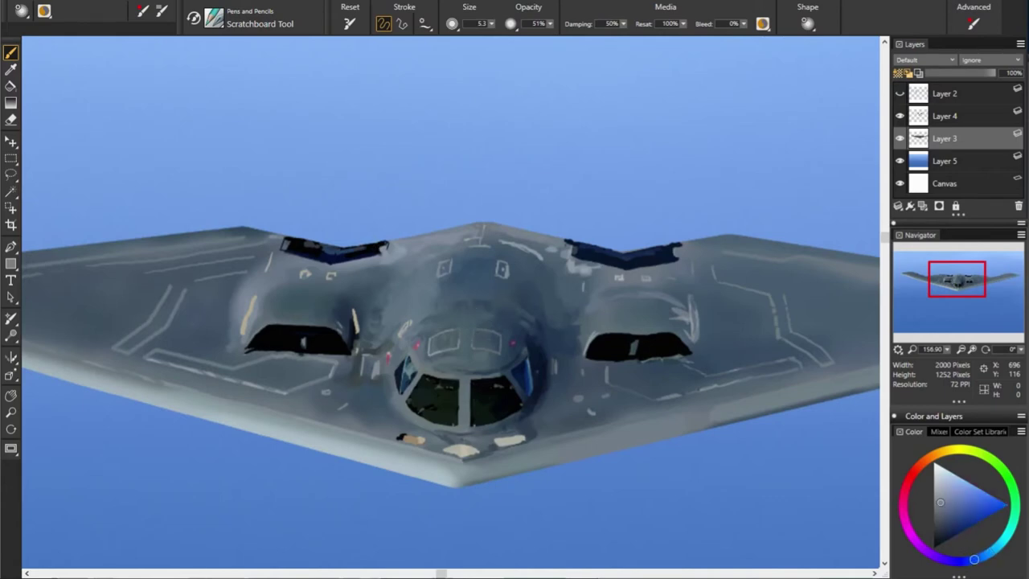
pyautogui.keyDown('alt'); pyautogui.click(355, 280); pyautogui.keyUp('alt')
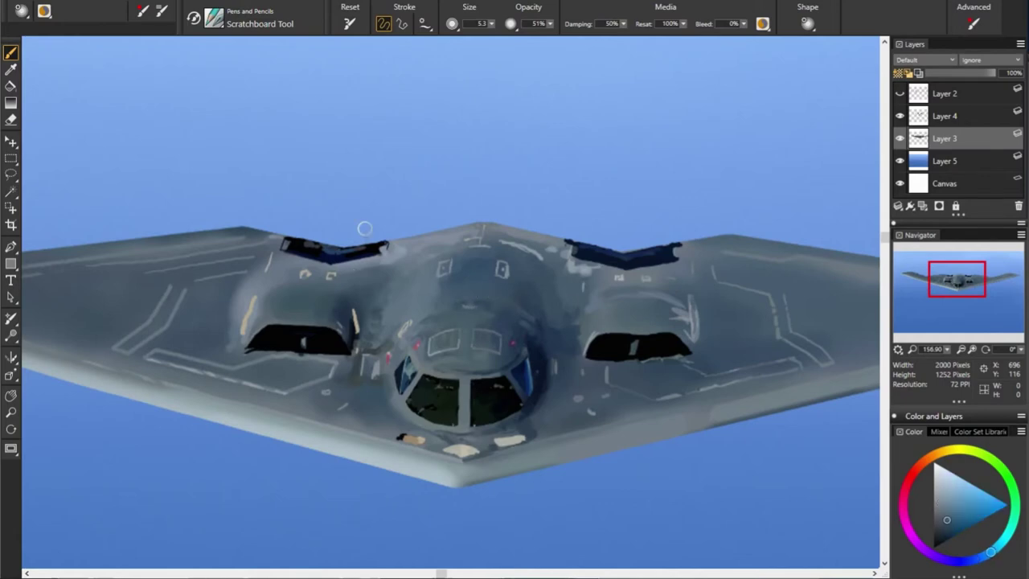
pyautogui.keyDown('alt'); pyautogui.click(543, 290); pyautogui.keyUp('alt')
pyautogui.keyDown('alt'); pyautogui.click(790, 247); pyautogui.keyUp('alt')
# Paint a light panel line across the centre body above the cockpit
pyautogui.keyDown('alt'); pyautogui.click(484, 284); pyautogui.keyUp('alt')
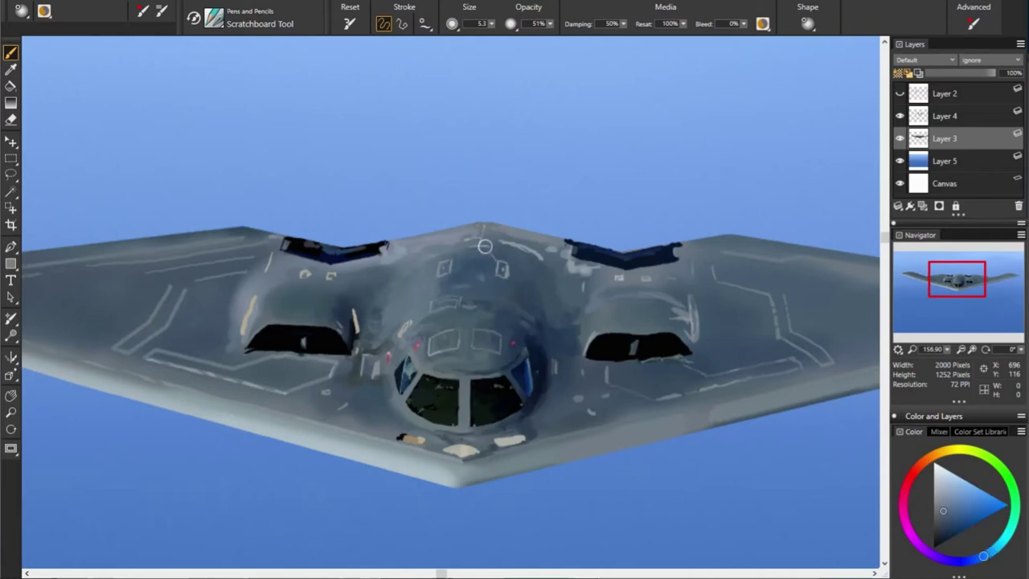
pyautogui.keyDown('alt'); pyautogui.click(457, 262); pyautogui.keyUp('alt')
pyautogui.keyDown('alt'); pyautogui.click(471, 248); pyautogui.keyUp('alt')
pyautogui.keyDown('alt'); pyautogui.click(563, 231); pyautogui.keyUp('alt')
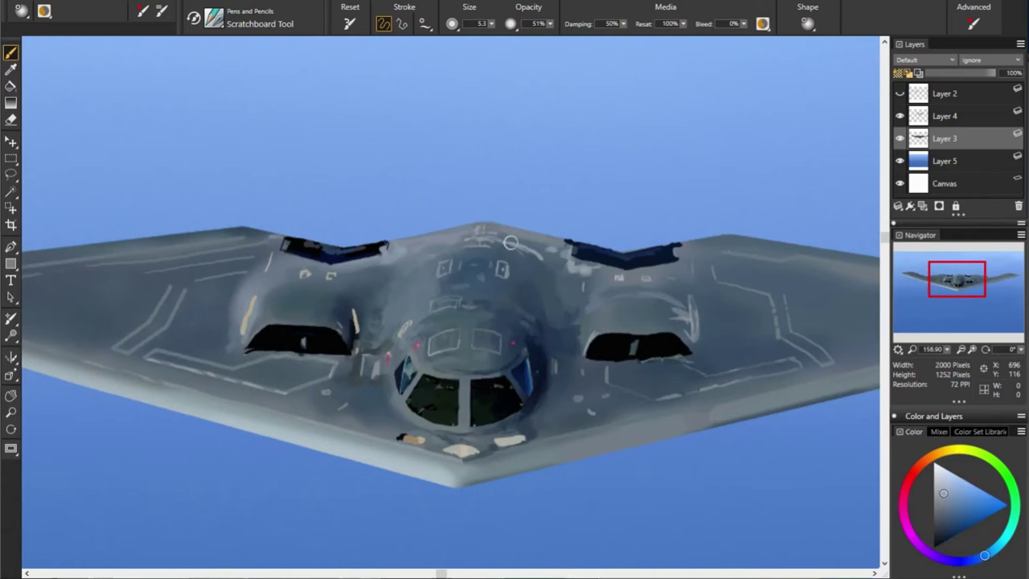
pyautogui.keyDown('alt'); pyautogui.click(625, 355); pyautogui.keyUp('alt')
pyautogui.keyDown('alt'); pyautogui.click(496, 254); pyautogui.keyUp('alt')
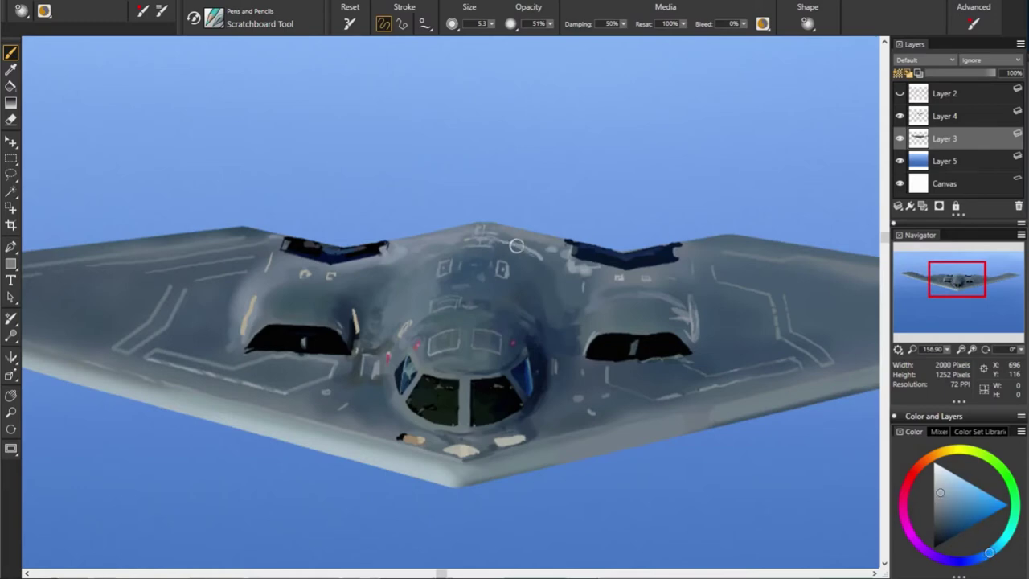
pyautogui.keyDown('alt'); pyautogui.click(549, 248); pyautogui.keyUp('alt')
pyautogui.moveTo(513, 249); pyautogui.dragTo(549, 255)
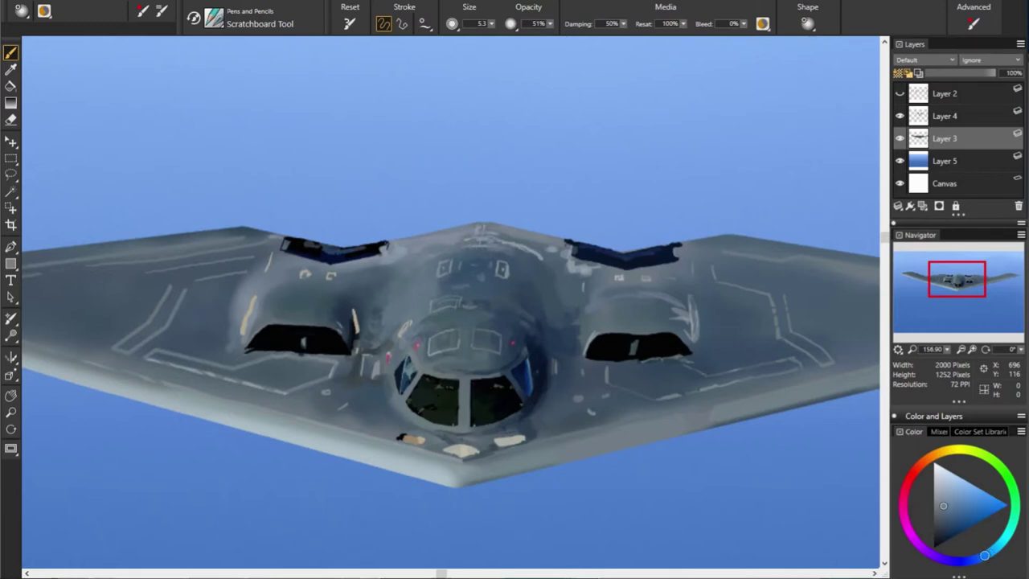
# Sample more body grey-blues and recentre the view on the bomber's nose
pyautogui.keyDown('alt'); pyautogui.click(461, 246); pyautogui.keyUp('alt')
pyautogui.keyDown('alt'); pyautogui.click(460, 237); pyautogui.keyUp('alt')
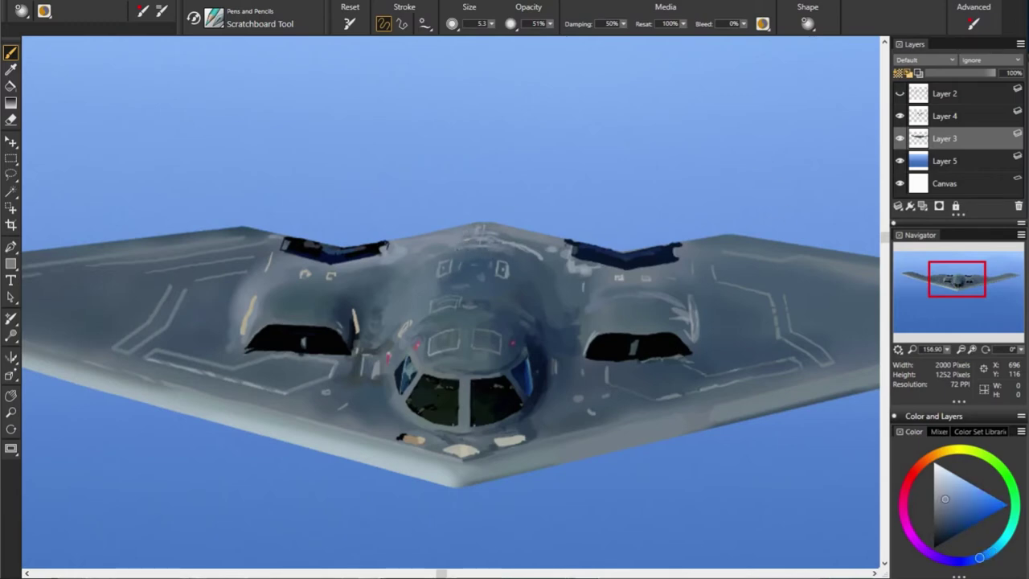
pyautogui.keyDown('alt'); pyautogui.click(591, 261); pyautogui.keyUp('alt')
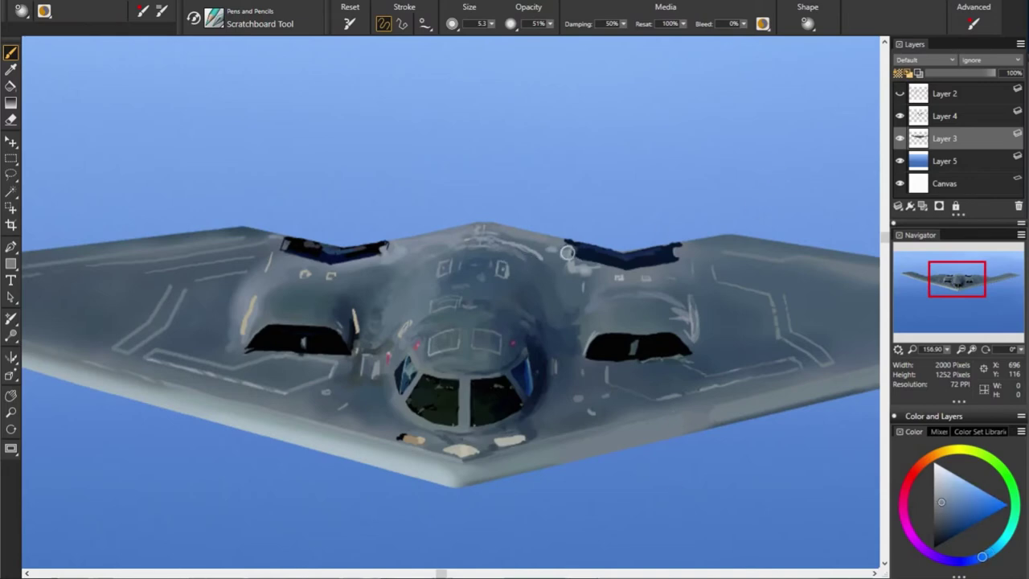
pyautogui.keyDown('alt'); pyautogui.click(567, 256); pyautogui.keyUp('alt')
pyautogui.keyDown('alt'); pyautogui.click(582, 275); pyautogui.keyUp('alt')
pyautogui.keyDown('alt'); pyautogui.click(437, 275); pyautogui.keyUp('alt')
pyautogui.click(976, 276)
pyautogui.moveTo(980, 279); pyautogui.dragTo(958, 279)
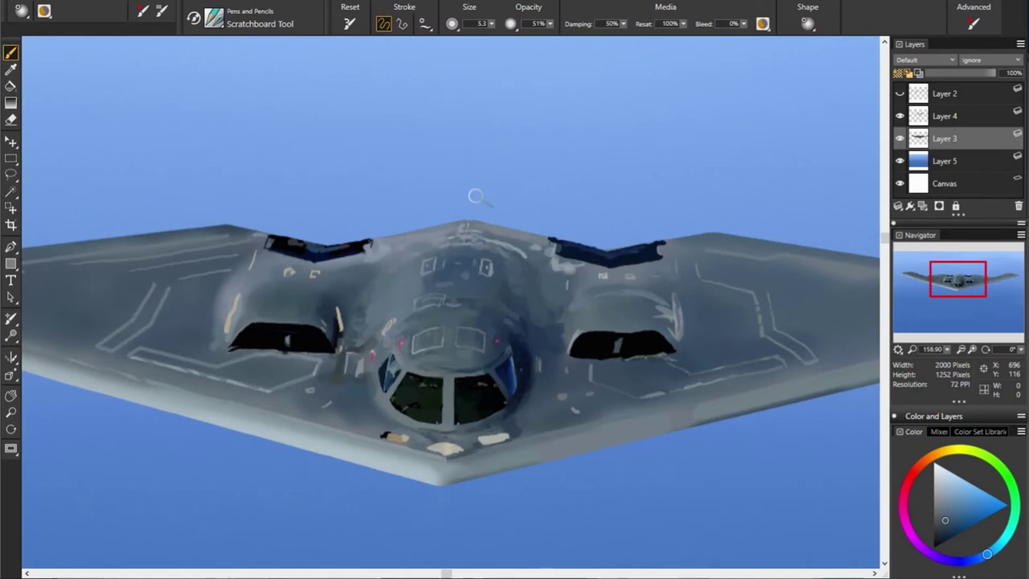
# Shrink the brush to 3.9 and lighten a patch on the right wing
pyautogui.keyDown('alt'); pyautogui.click(521, 257); pyautogui.keyUp('alt')
pyautogui.keyDown('alt'); pyautogui.click(595, 272); pyautogui.keyUp('alt')
pyautogui.keyDown('alt'); pyautogui.click(603, 269); pyautogui.keyUp('alt')
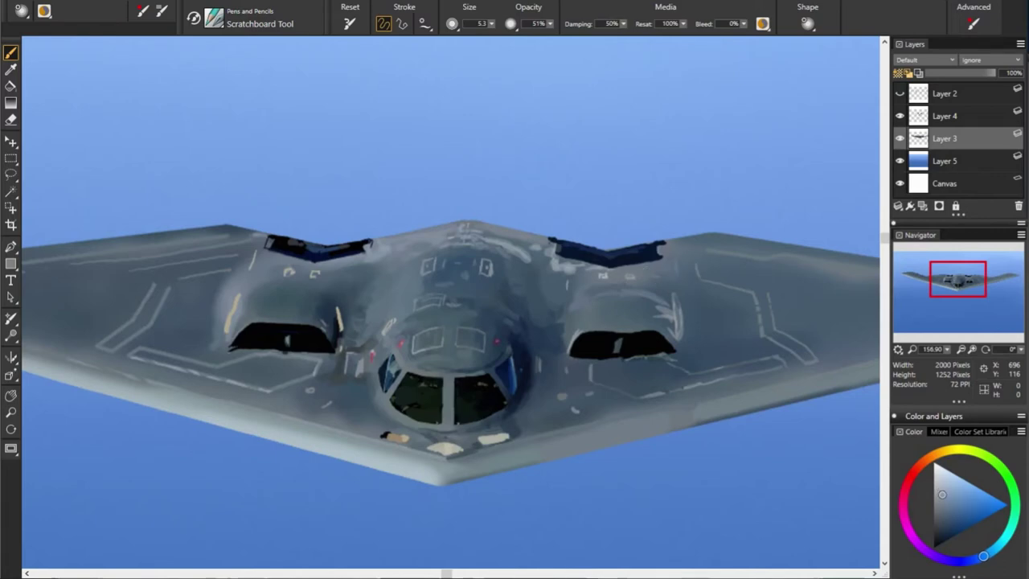
pyautogui.keyDown('alt'); pyautogui.click(635, 266); pyautogui.keyUp('alt')
pyautogui.press('[')
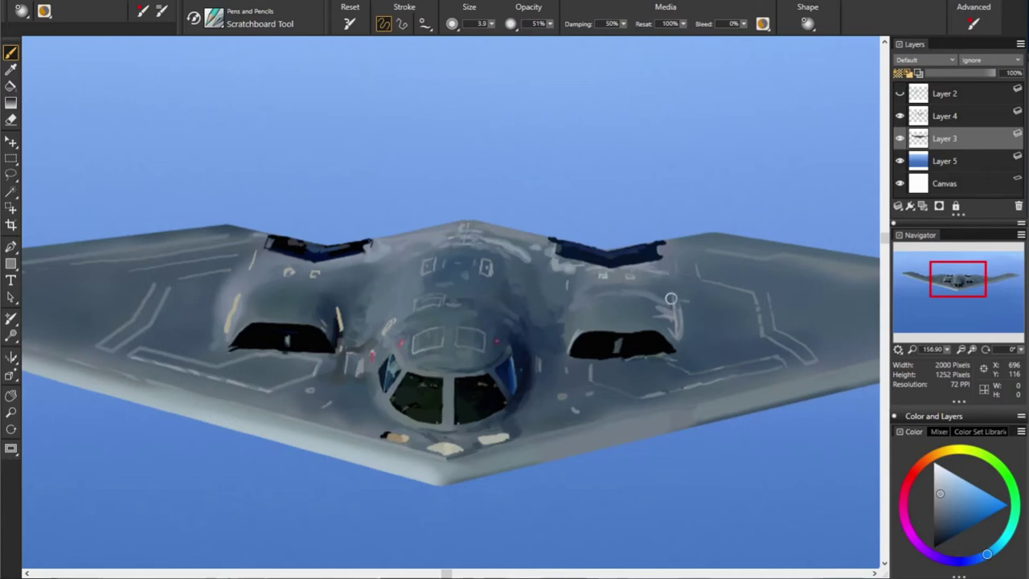
pyautogui.keyDown('alt'); pyautogui.click(667, 273); pyautogui.keyUp('alt')
pyautogui.moveTo(668, 275); pyautogui.dragTo(668, 279)
# Sample more wing colours and switch painting to Layer 4
pyautogui.keyDown('alt'); pyautogui.click(665, 290); pyautogui.keyUp('alt')
pyautogui.keyDown('alt'); pyautogui.click(677, 275); pyautogui.keyUp('alt')
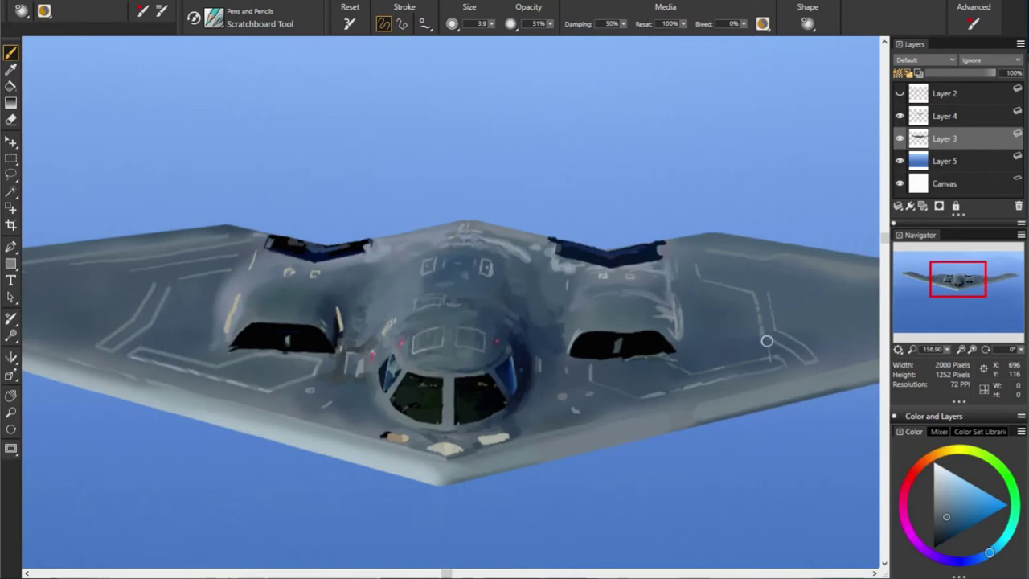
pyautogui.click(944, 116)
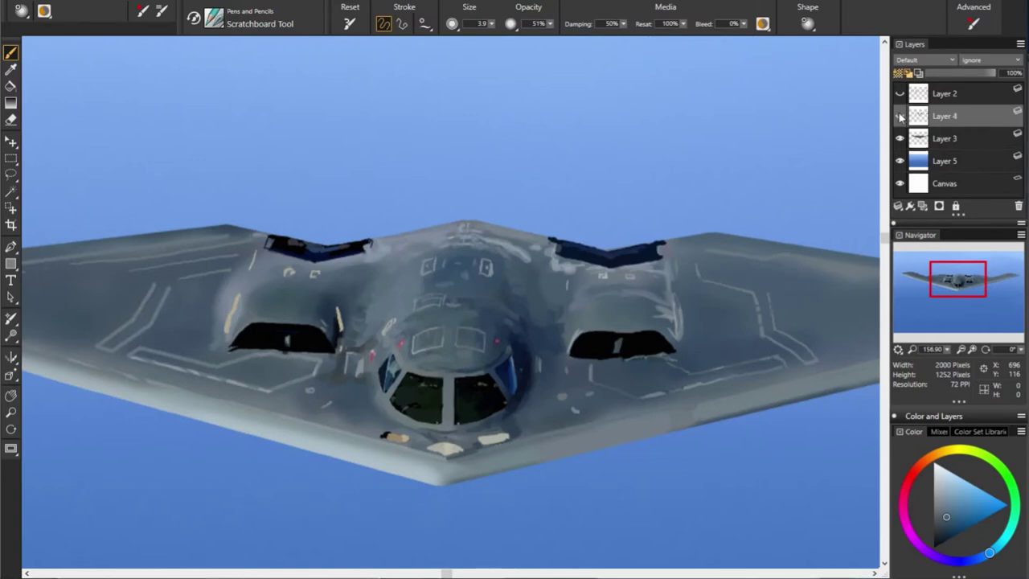
# Sample nose colours, reset the brush to 5.3, and dab an orange spot on the lower fuselage
pyautogui.keyDown('alt'); pyautogui.click(514, 422); pyautogui.keyUp('alt')
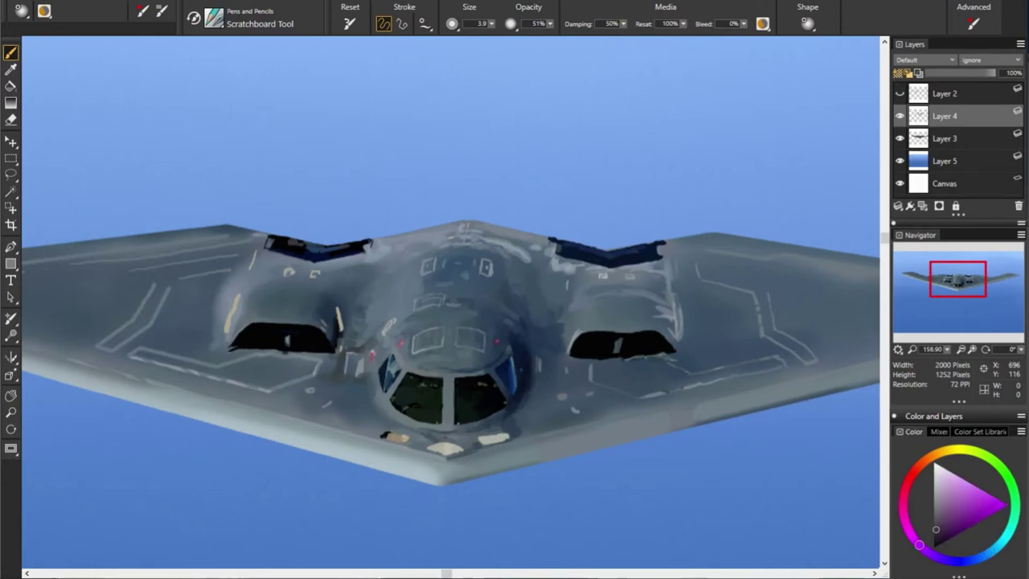
pyautogui.keyDown('alt'); pyautogui.click(396, 443); pyautogui.keyUp('alt')
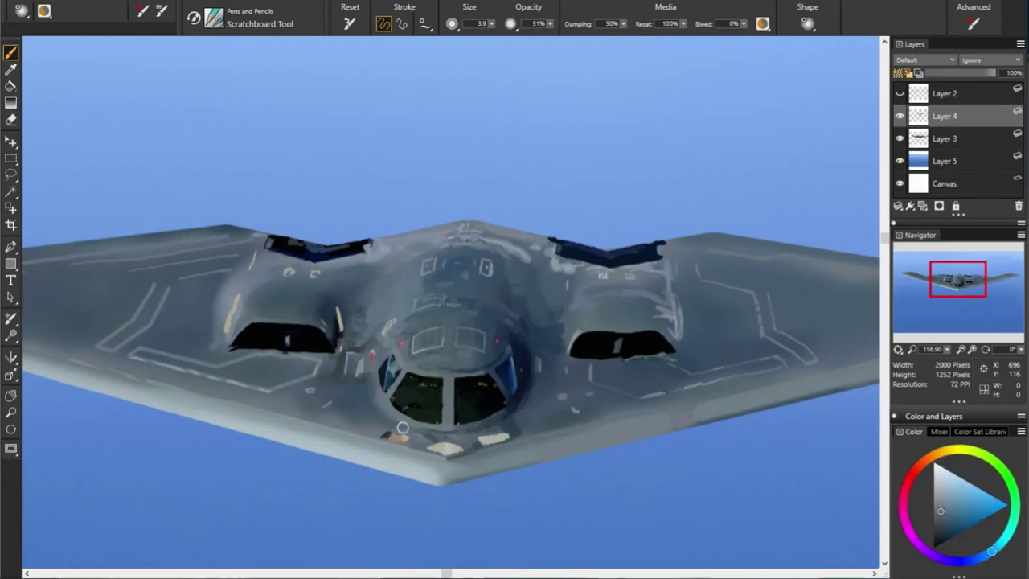
pyautogui.keyDown('alt'); pyautogui.click(408, 439); pyautogui.keyUp('alt')
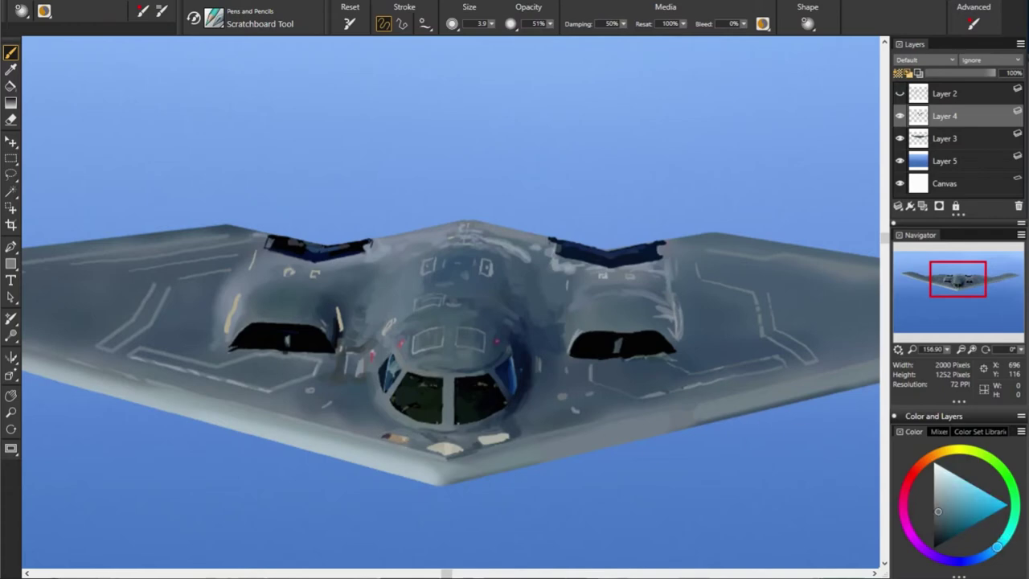
pyautogui.keyDown('alt'); pyautogui.click(447, 452); pyautogui.keyUp('alt')
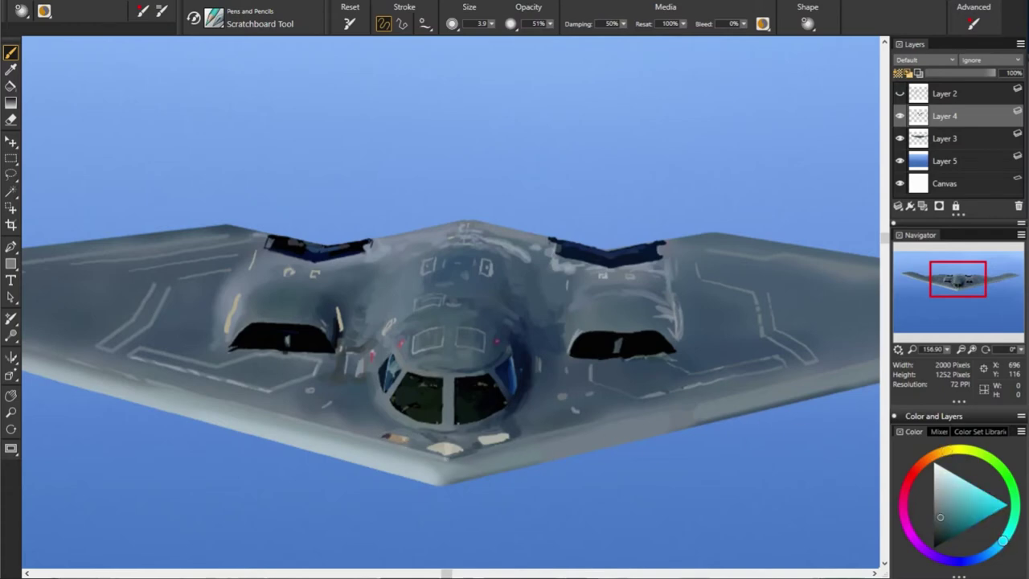
pyautogui.press(']')
pyautogui.press(']')
pyautogui.press(']')
pyautogui.keyDown('alt'); pyautogui.click(402, 438); pyautogui.keyUp('alt')
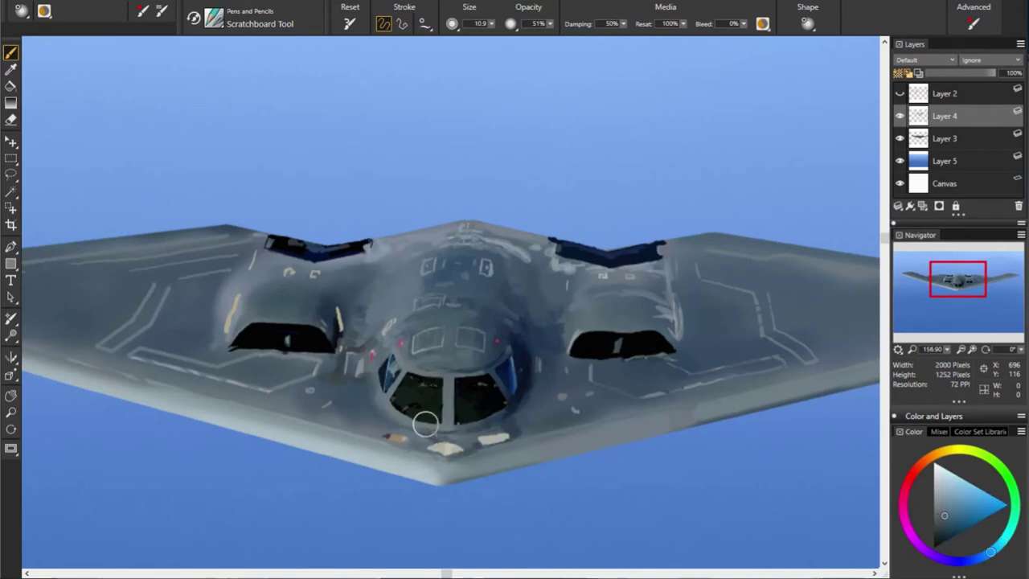
pyautogui.keyDown('alt'); pyautogui.click(400, 406); pyautogui.keyUp('alt')
pyautogui.press('[')
pyautogui.press('[')
pyautogui.keyDown('alt'); pyautogui.click(735, 443); pyautogui.keyUp('alt')
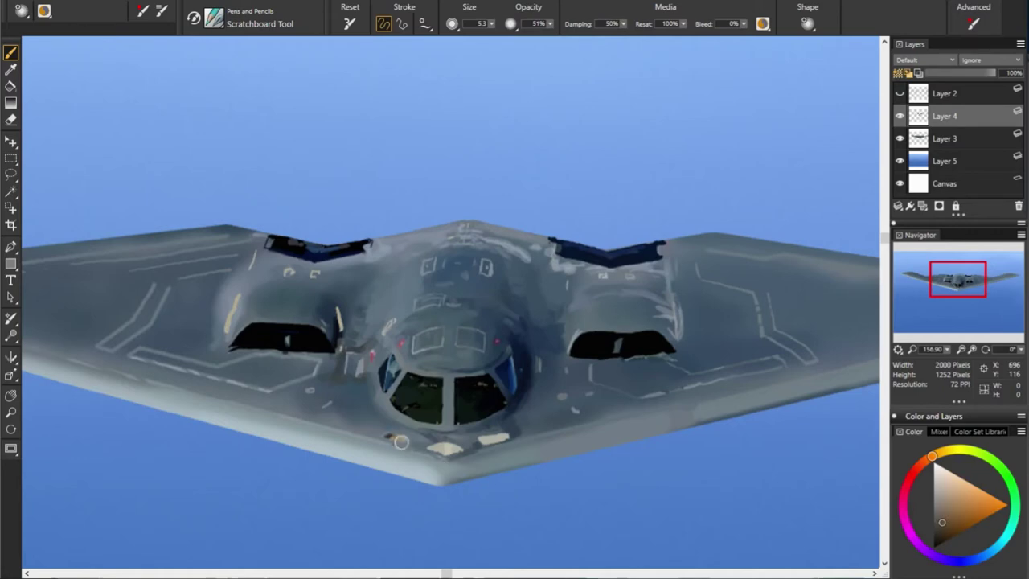
pyautogui.click(399, 440)
# Alternate between Layer 3 and Layer 4 while picking blue tones for the nose
pyautogui.click(964, 140)
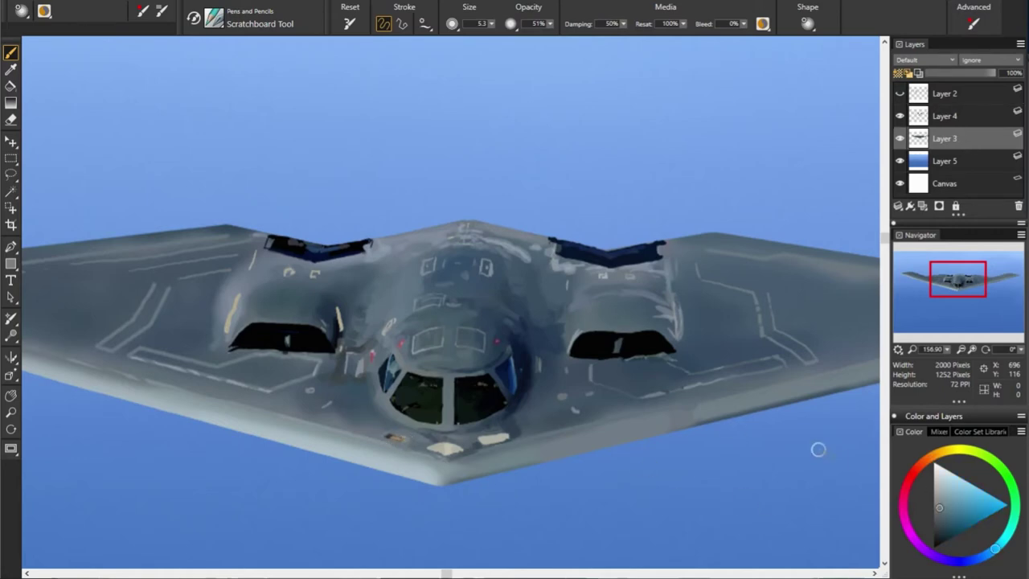
pyautogui.keyDown('alt'); pyautogui.click(483, 439); pyautogui.keyUp('alt')
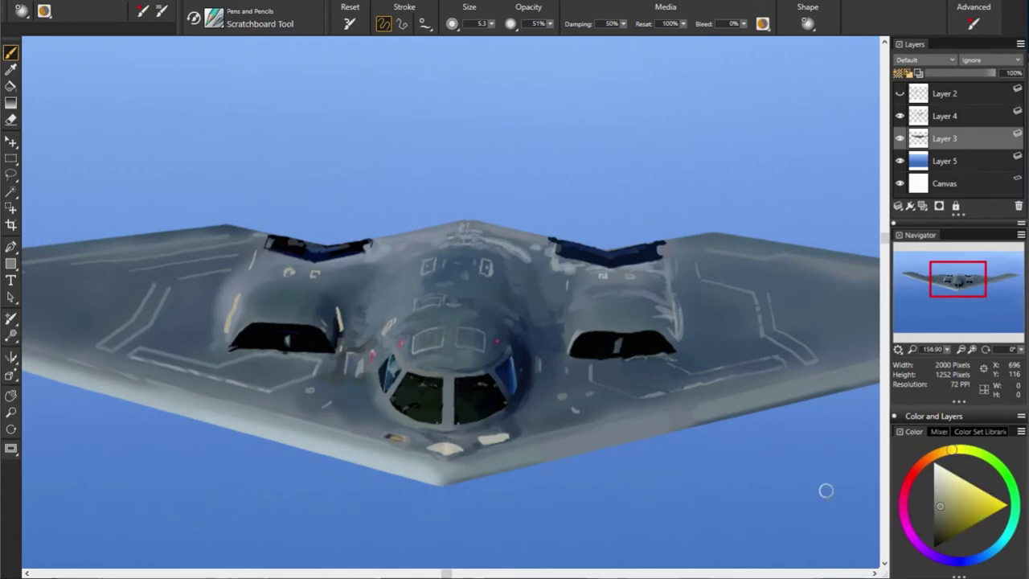
pyautogui.click(937, 117)
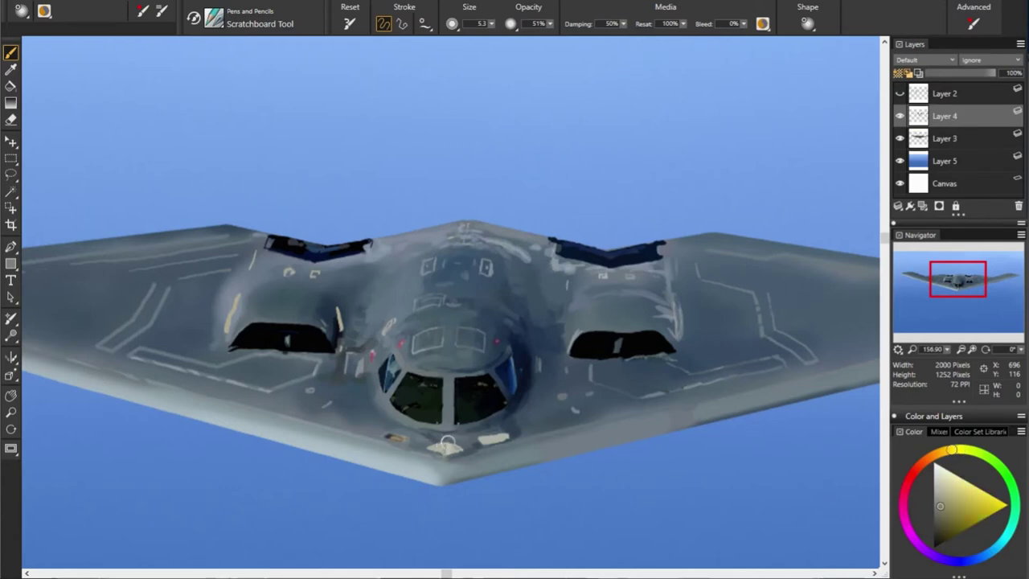
pyautogui.keyDown('alt'); pyautogui.click(383, 399); pyautogui.keyUp('alt')
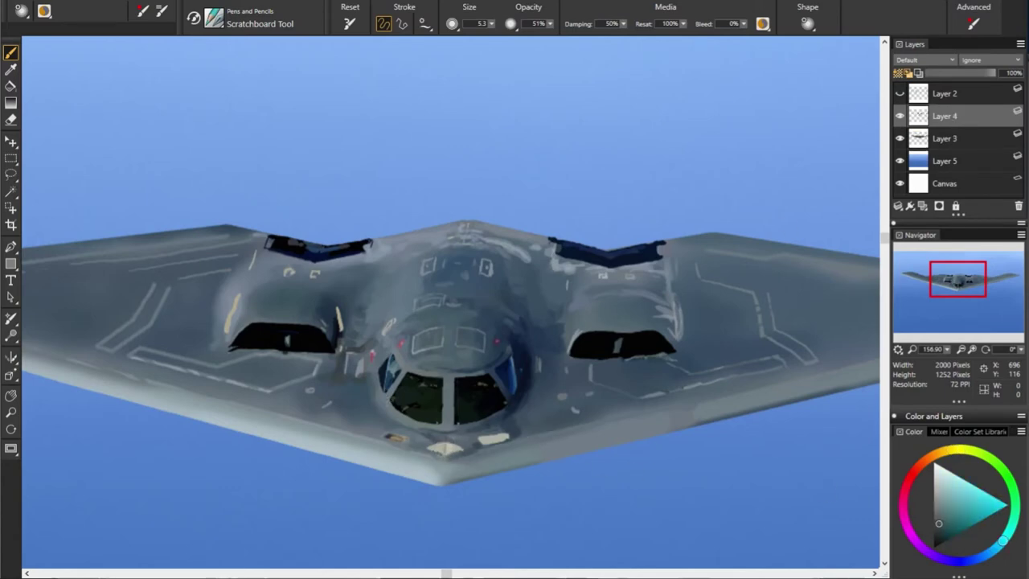
pyautogui.keyDown('alt'); pyautogui.click(467, 437); pyautogui.keyUp('alt')
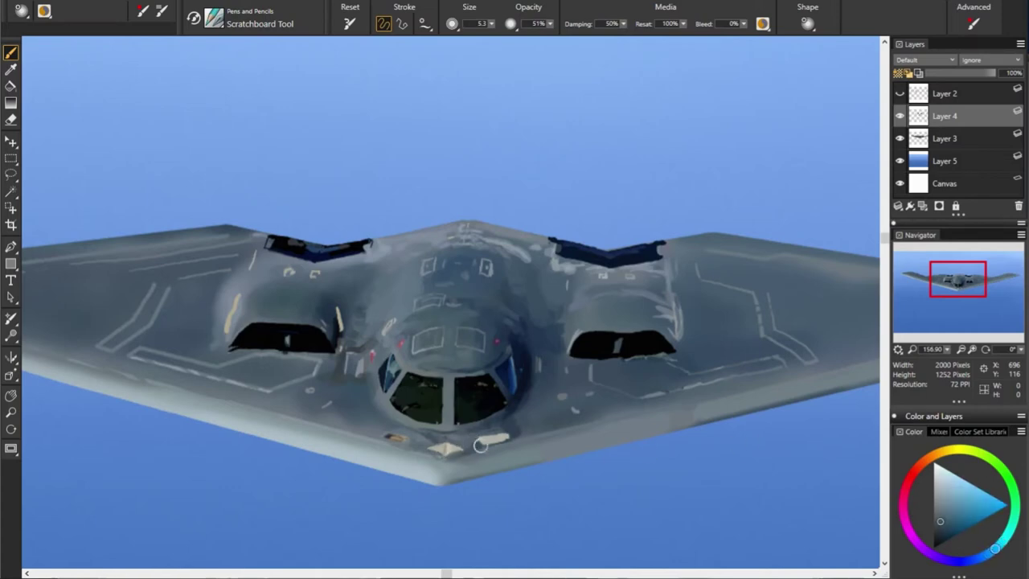
pyautogui.keyDown('alt'); pyautogui.click(554, 426); pyautogui.keyUp('alt')
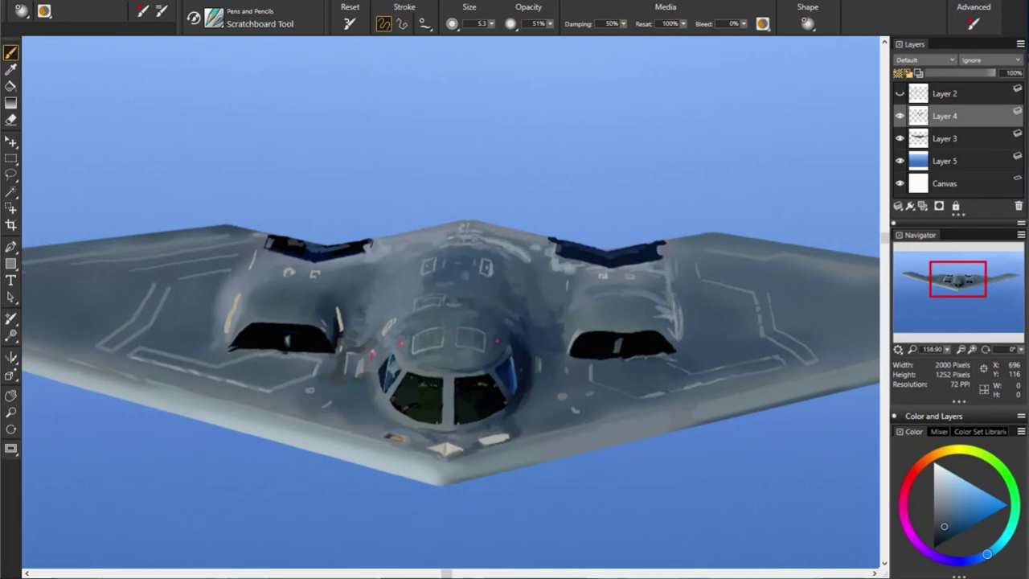
pyautogui.keyDown('alt'); pyautogui.click(484, 449); pyautogui.keyUp('alt')
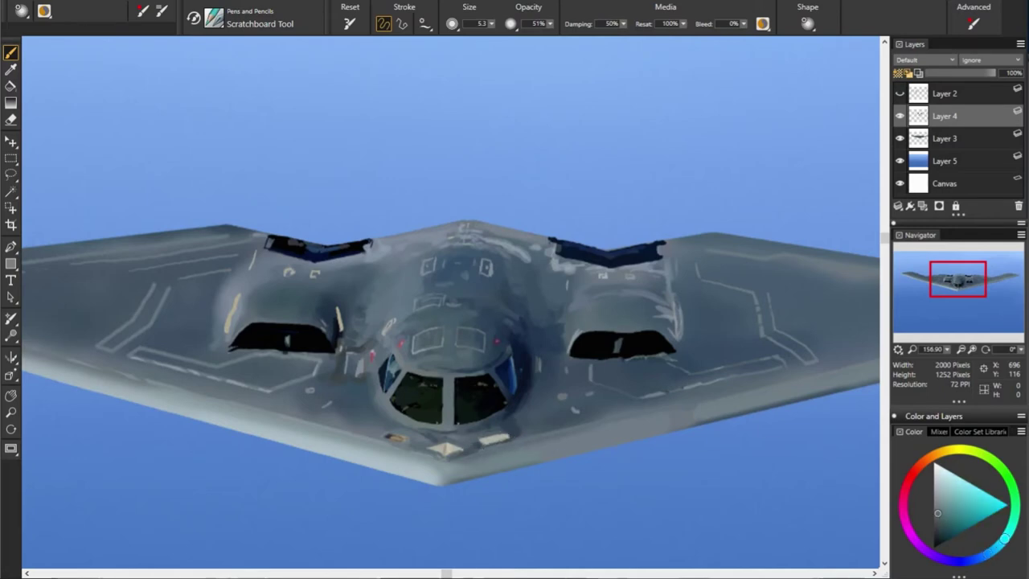
pyautogui.keyDown('alt'); pyautogui.click(523, 424); pyautogui.keyUp('alt')
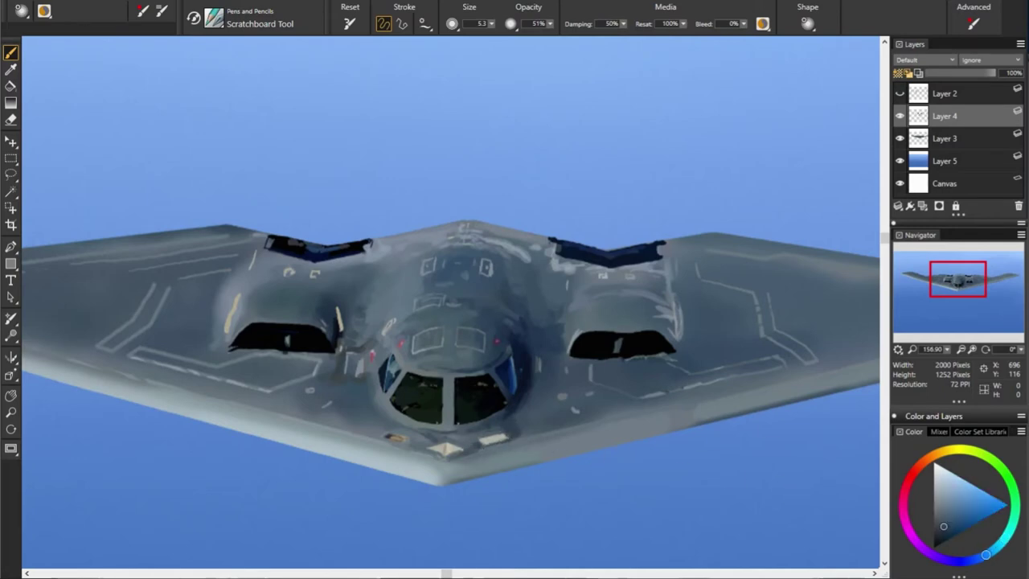
# Return to Layer 3 and sample blue-greys around the lower nose and wing
pyautogui.keyDown('ctrl'); pyautogui.click(643, 380); pyautogui.keyUp('ctrl')
pyautogui.keyDown('alt'); pyautogui.click(525, 431); pyautogui.keyUp('alt')
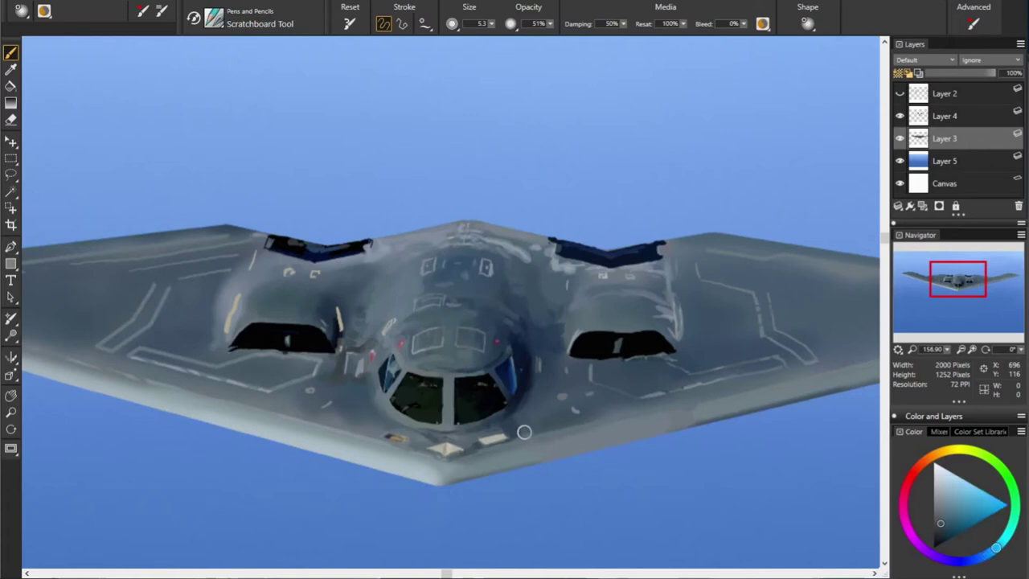
pyautogui.keyDown('alt'); pyautogui.click(519, 361); pyautogui.keyUp('alt')
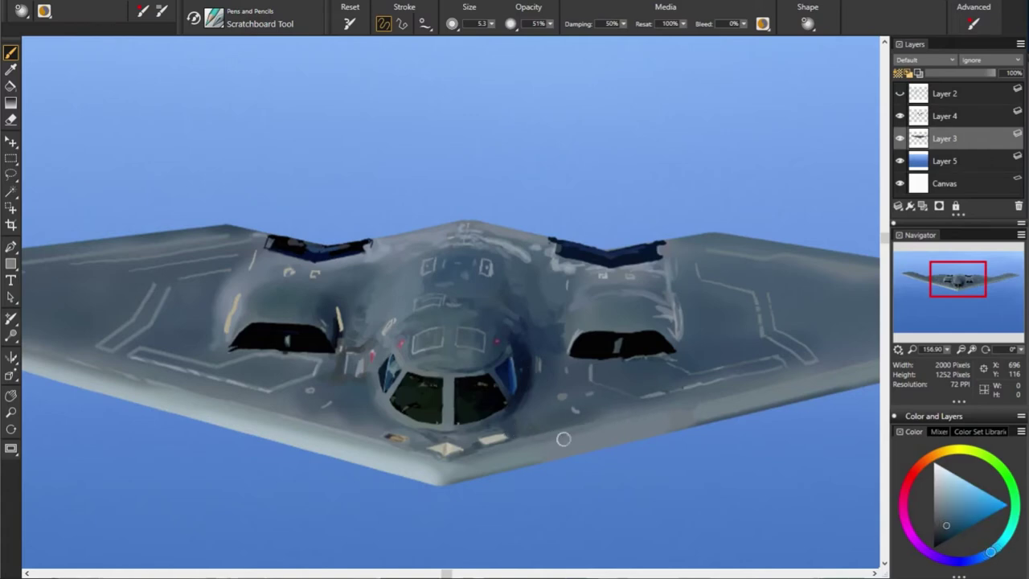
pyautogui.keyDown('alt'); pyautogui.click(500, 424); pyautogui.keyUp('alt')
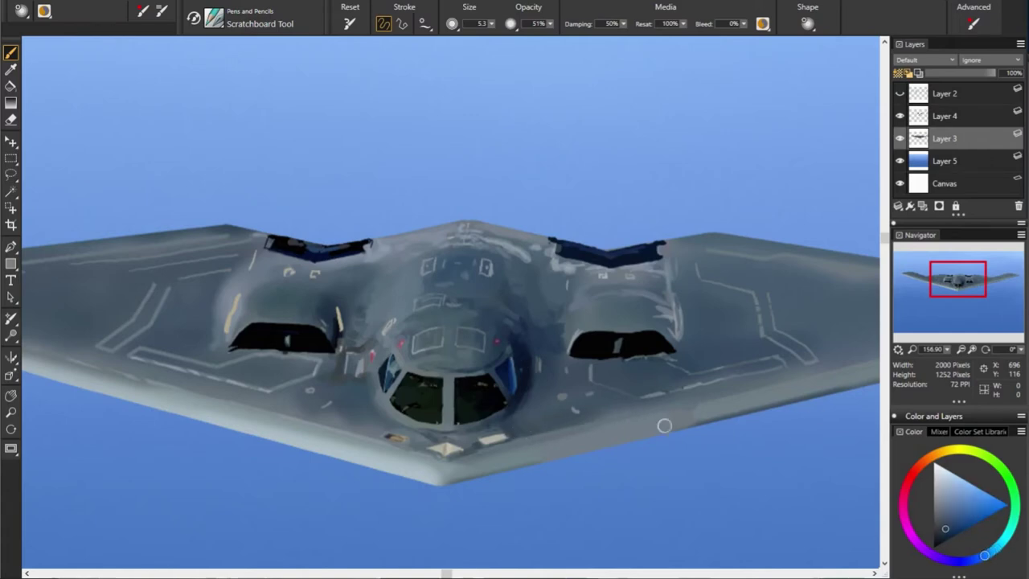
pyautogui.keyDown('alt'); pyautogui.click(508, 423); pyautogui.keyUp('alt')
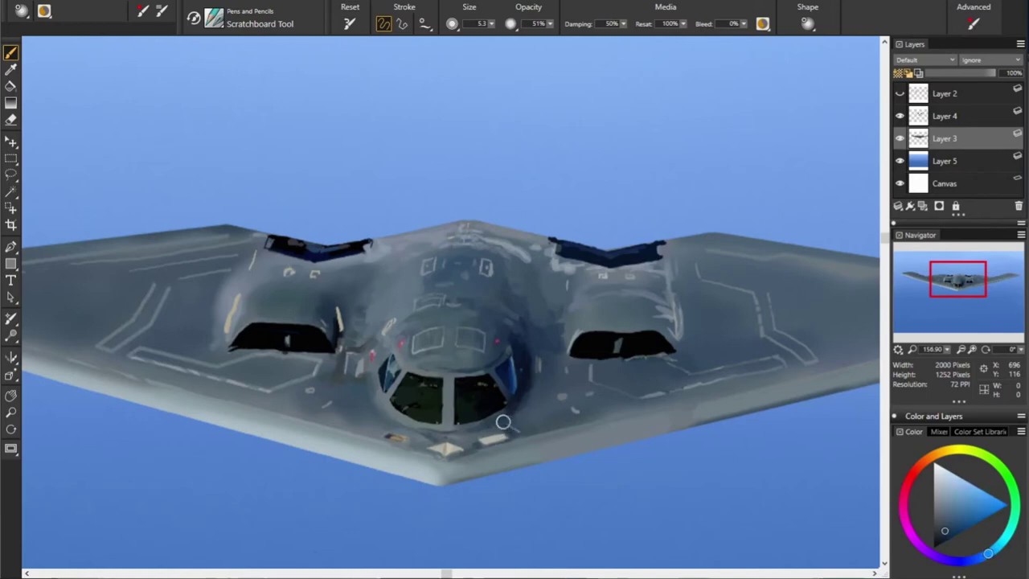
pyautogui.keyDown('alt'); pyautogui.click(493, 417); pyautogui.keyUp('alt')
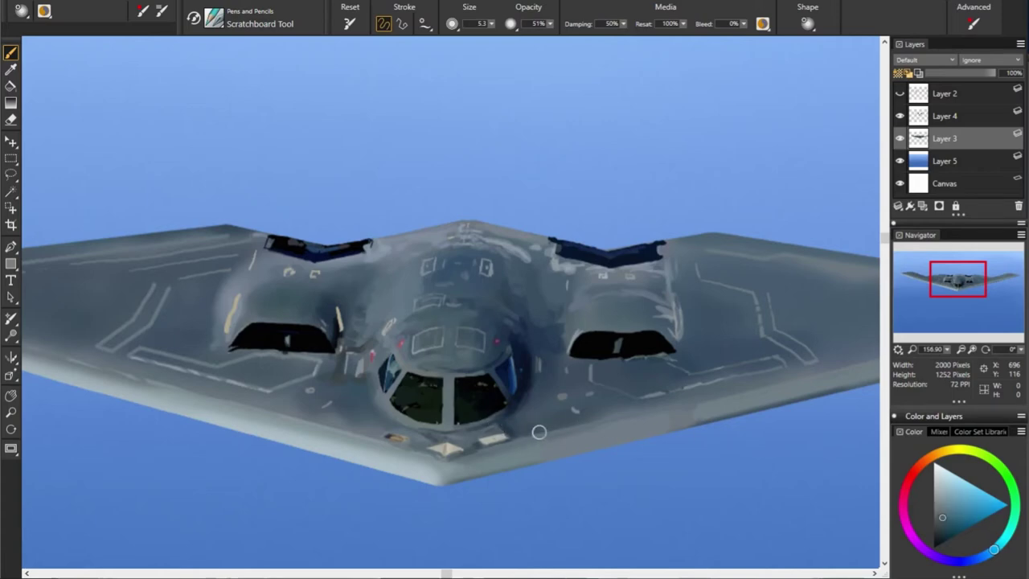
pyautogui.keyDown('alt'); pyautogui.click(523, 430); pyautogui.keyUp('alt')
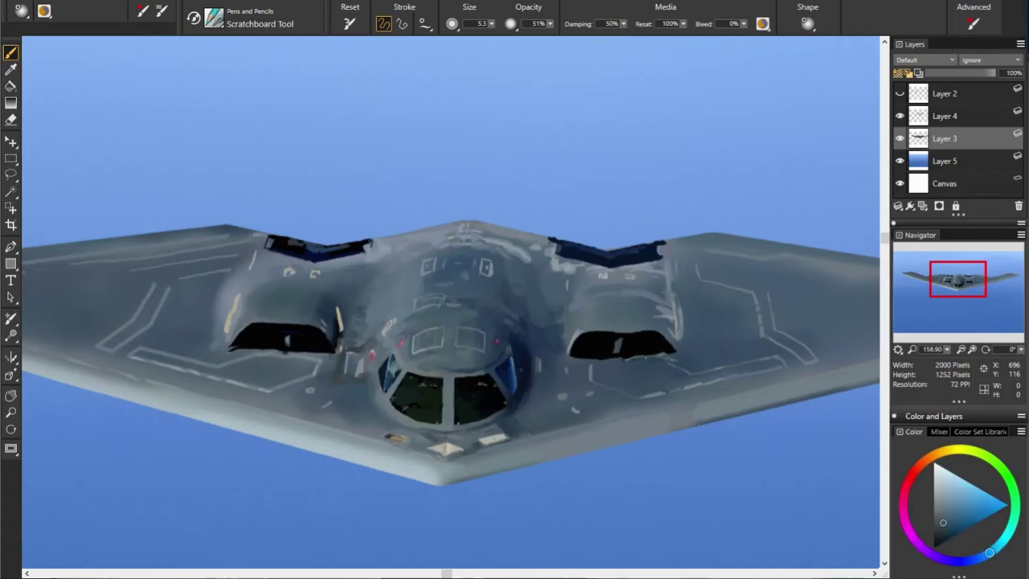
pyautogui.keyDown('alt'); pyautogui.click(771, 417); pyautogui.keyUp('alt')
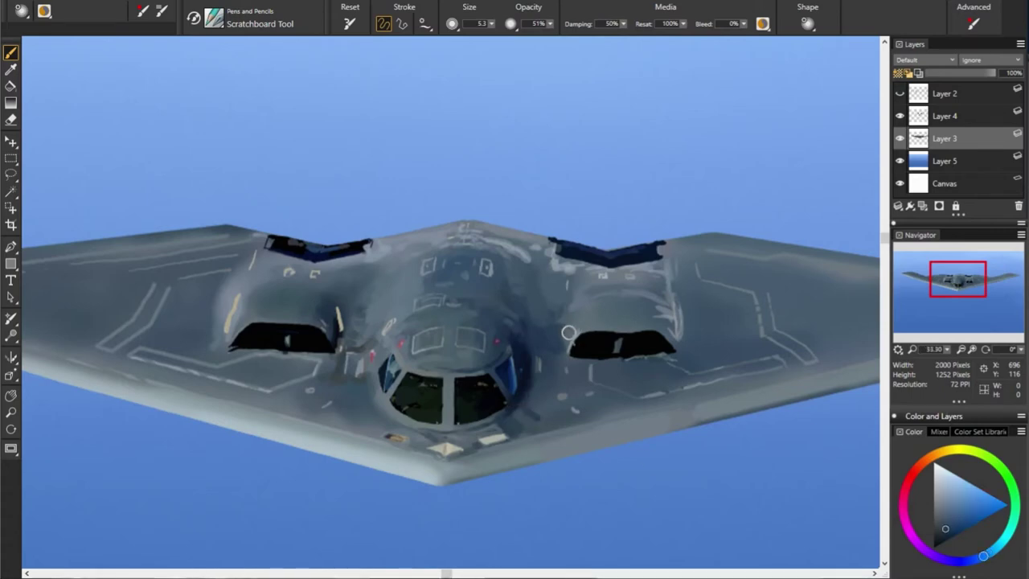
# Paint a darker patch beside the right intake and sample fuselage greys
pyautogui.moveTo(569, 332); pyautogui.dragTo(552, 347)
pyautogui.keyDown('alt'); pyautogui.click(288, 302); pyautogui.keyUp('alt')
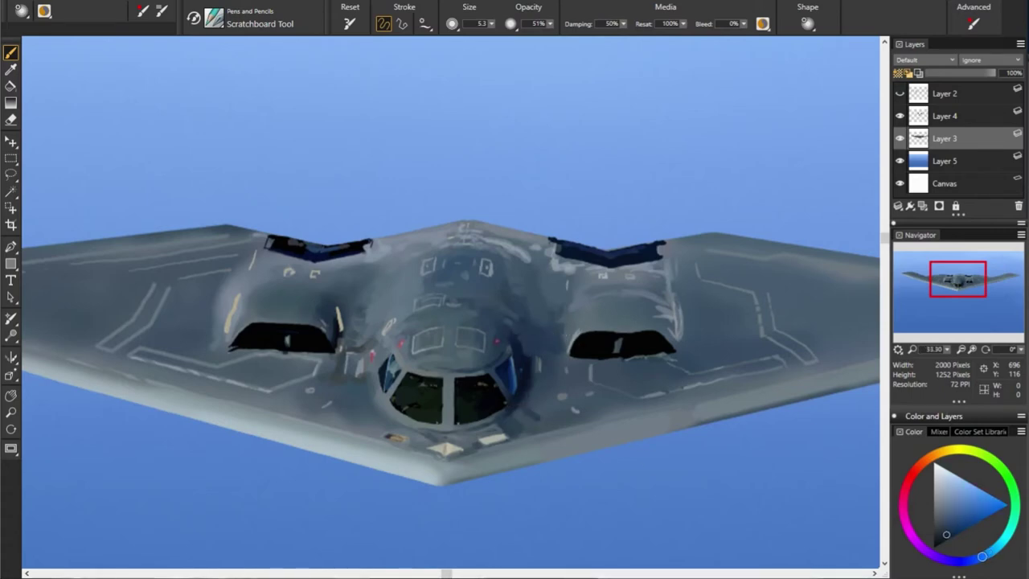
pyautogui.keyDown('alt'); pyautogui.click(526, 328); pyautogui.keyUp('alt')
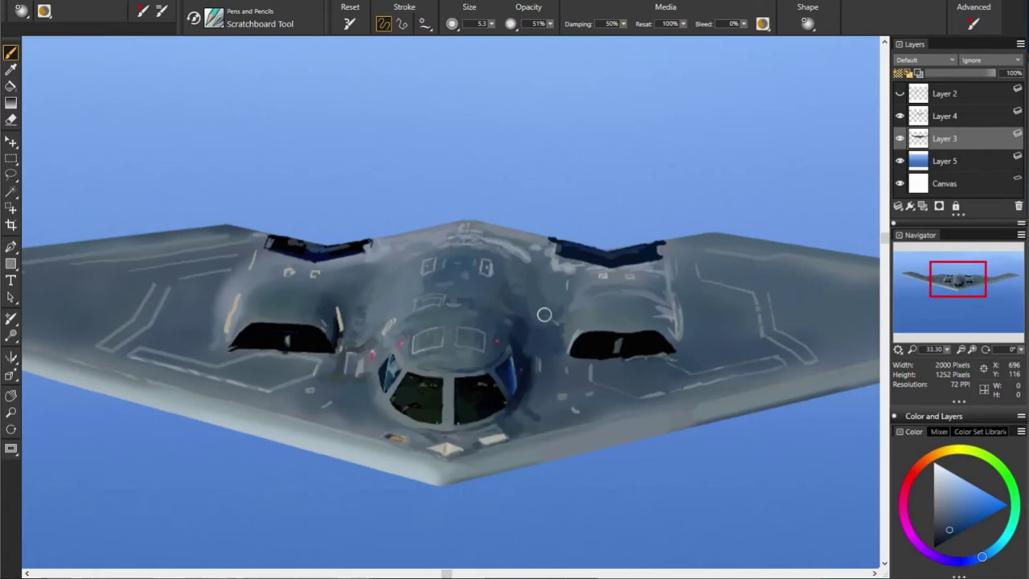
pyautogui.keyDown('alt'); pyautogui.click(545, 333); pyautogui.keyUp('alt')
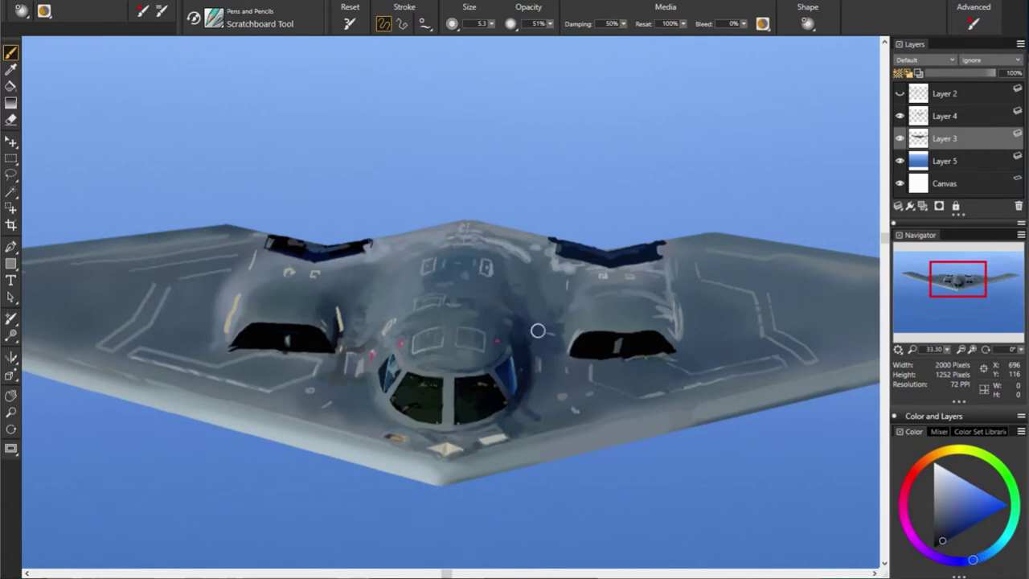
pyautogui.keyDown('alt'); pyautogui.click(627, 323); pyautogui.keyUp('alt')
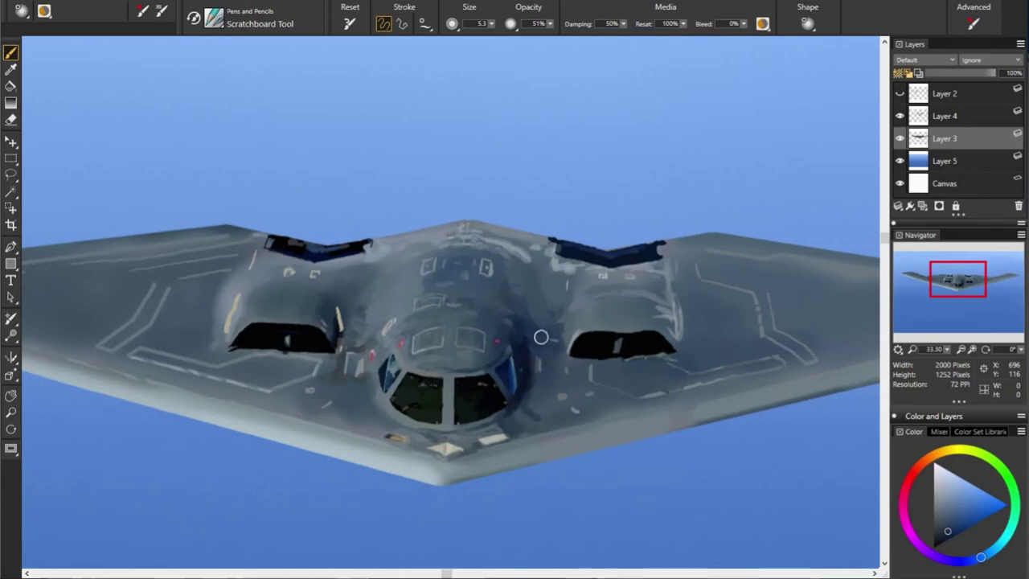
pyautogui.keyDown('alt'); pyautogui.click(722, 287); pyautogui.keyUp('alt')
pyautogui.keyDown('alt'); pyautogui.click(670, 290); pyautogui.keyUp('alt')
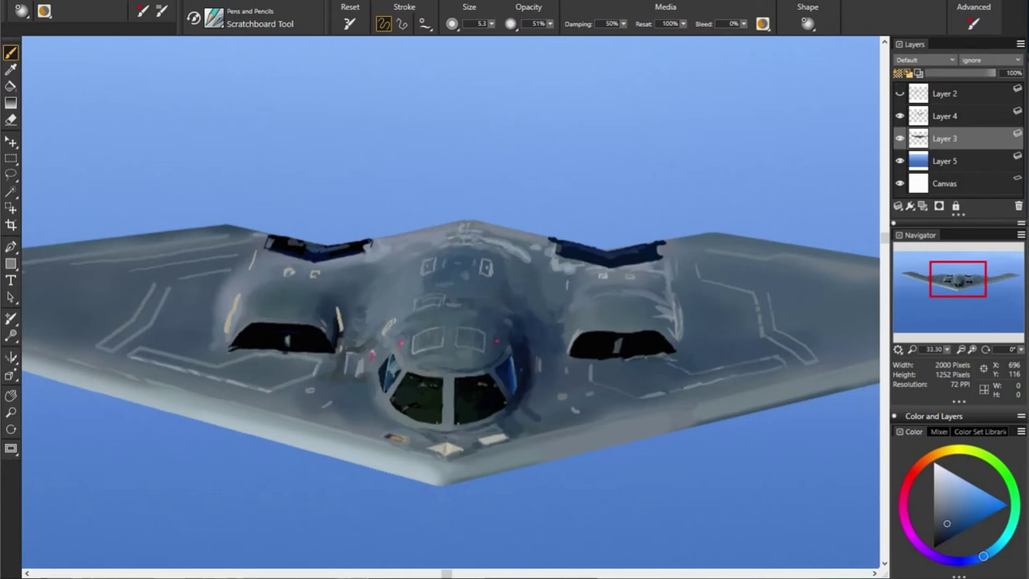
pyautogui.keyDown('alt'); pyautogui.click(430, 245); pyautogui.keyUp('alt')
pyautogui.keyDown('alt'); pyautogui.click(499, 277); pyautogui.keyUp('alt')
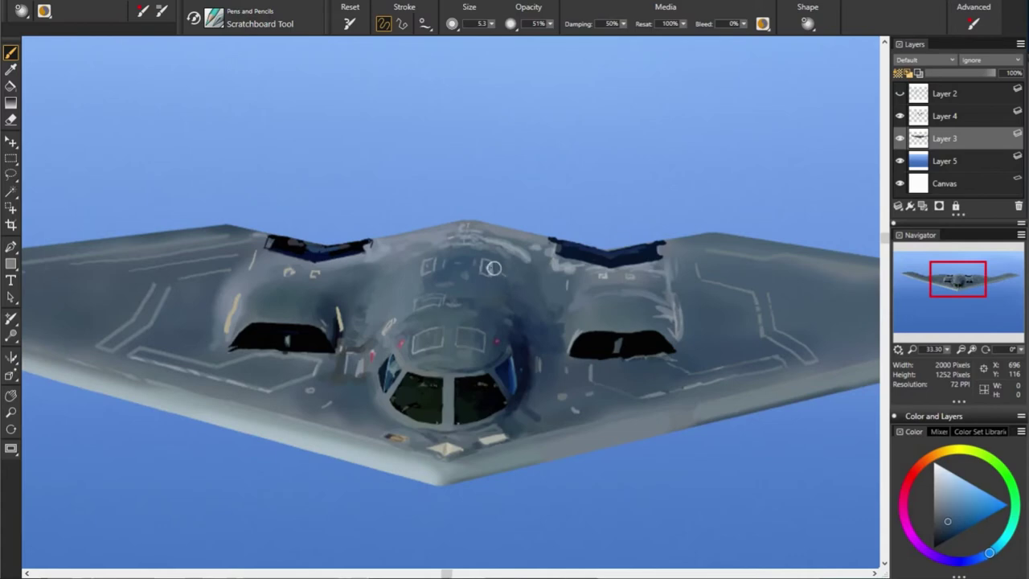
# Enlarge the brush to 10.3 and sample greys from the upper centre body
pyautogui.press(']')
pyautogui.keyDown('alt'); pyautogui.click(542, 218); pyautogui.keyUp('alt')
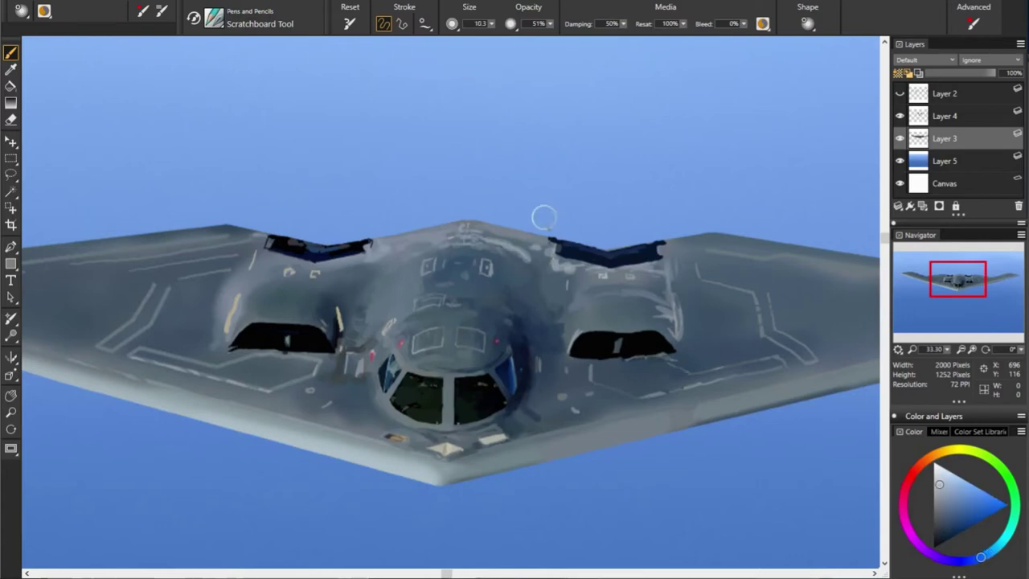
pyautogui.keyDown('alt'); pyautogui.click(512, 241); pyautogui.keyUp('alt')
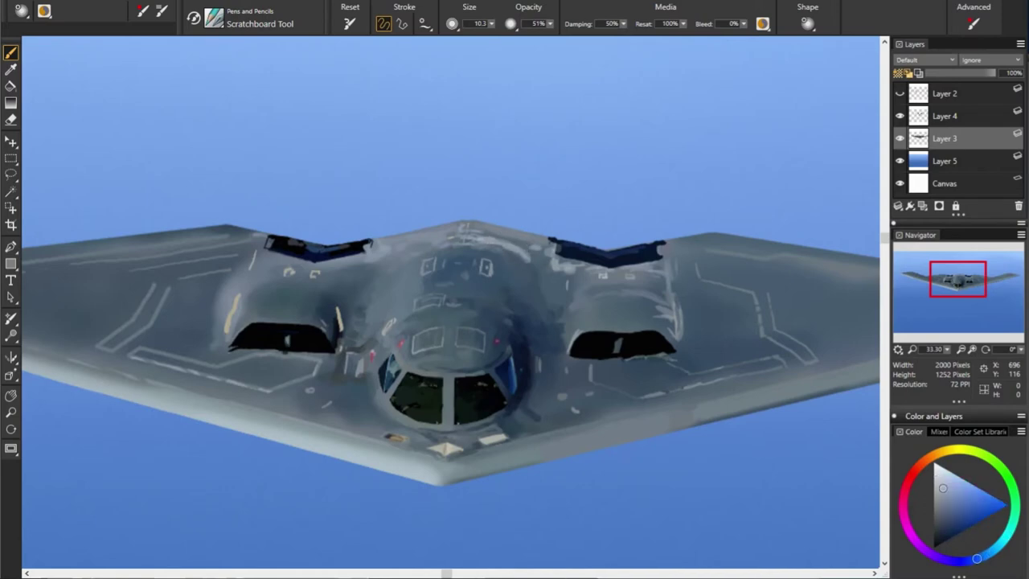
pyautogui.keyDown('alt'); pyautogui.click(495, 238); pyautogui.keyUp('alt')
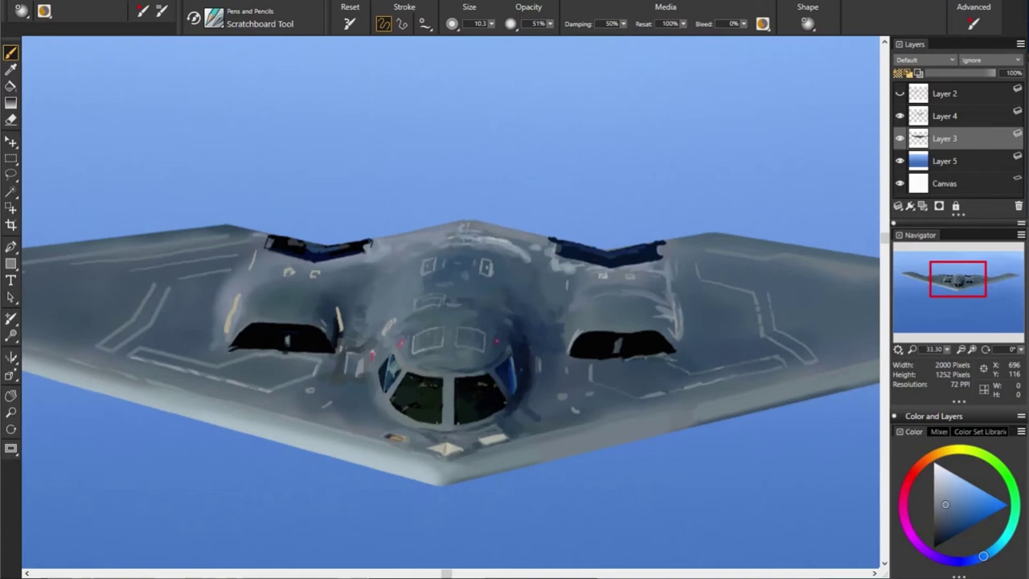
pyautogui.keyDown('alt'); pyautogui.click(666, 234); pyautogui.keyUp('alt')
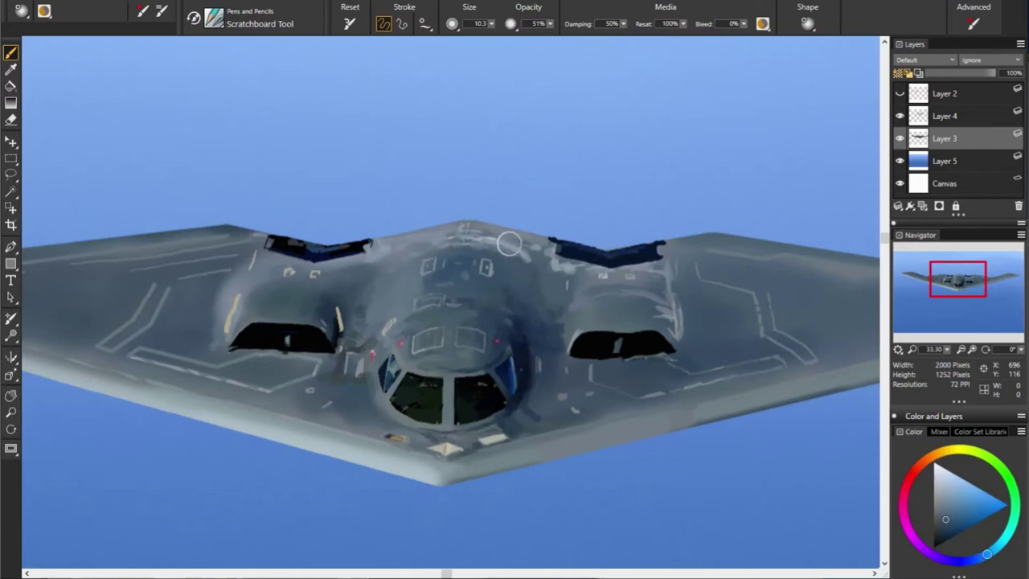
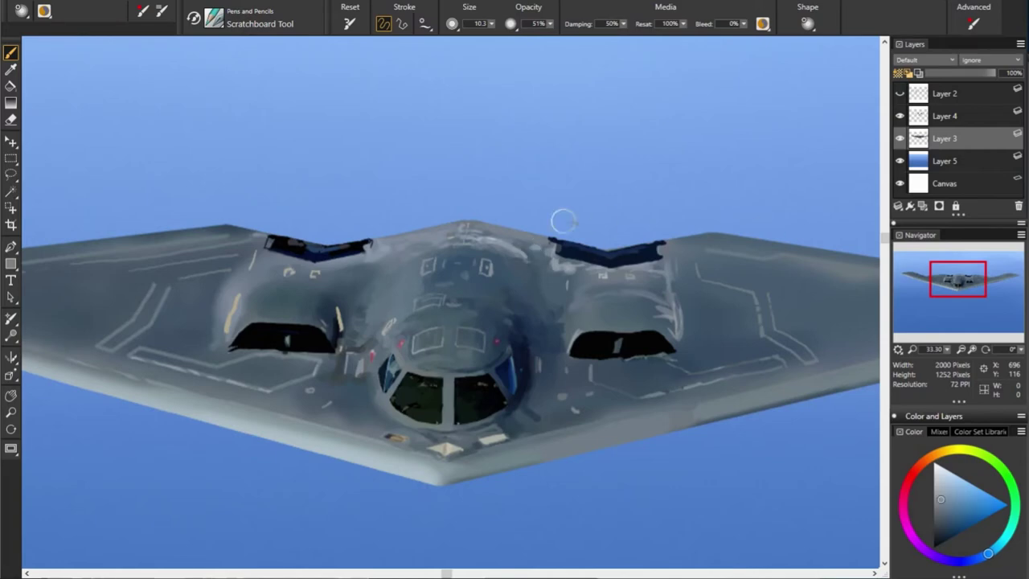
# Sample lighter and darker fuselage grey-blues, and hide then reshow Layer 3 to compare with the sketch
pyautogui.keyDown('alt'); pyautogui.click(527, 247); pyautogui.keyUp('alt')
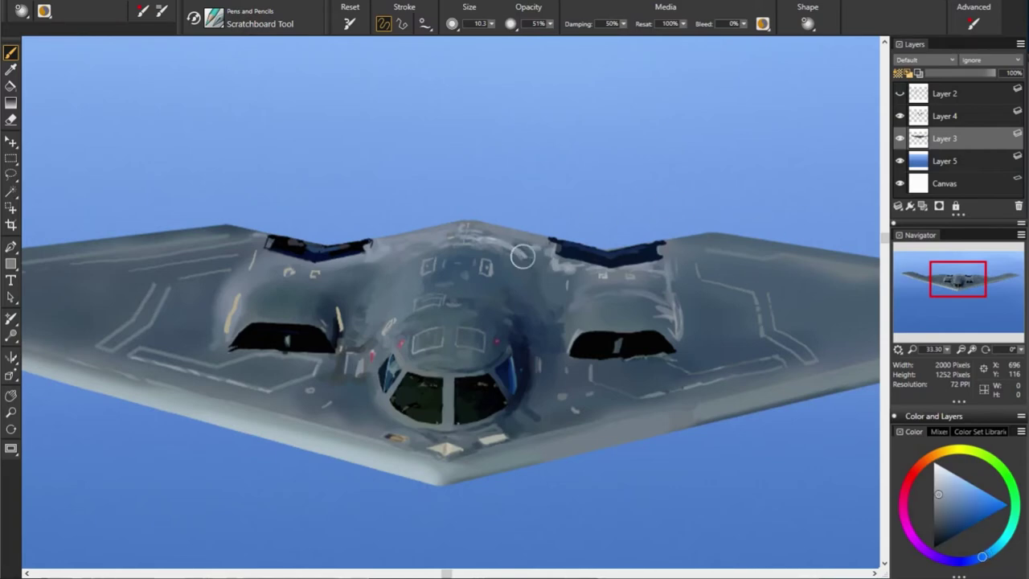
pyautogui.keyDown('alt'); pyautogui.click(418, 187); pyautogui.keyUp('alt')
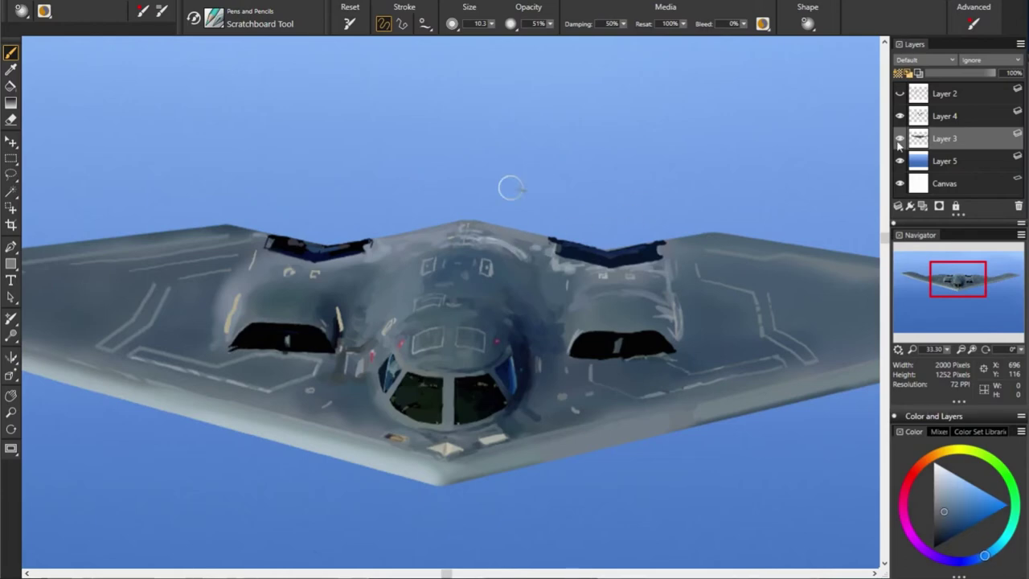
pyautogui.click(900, 138)
pyautogui.click(900, 138)
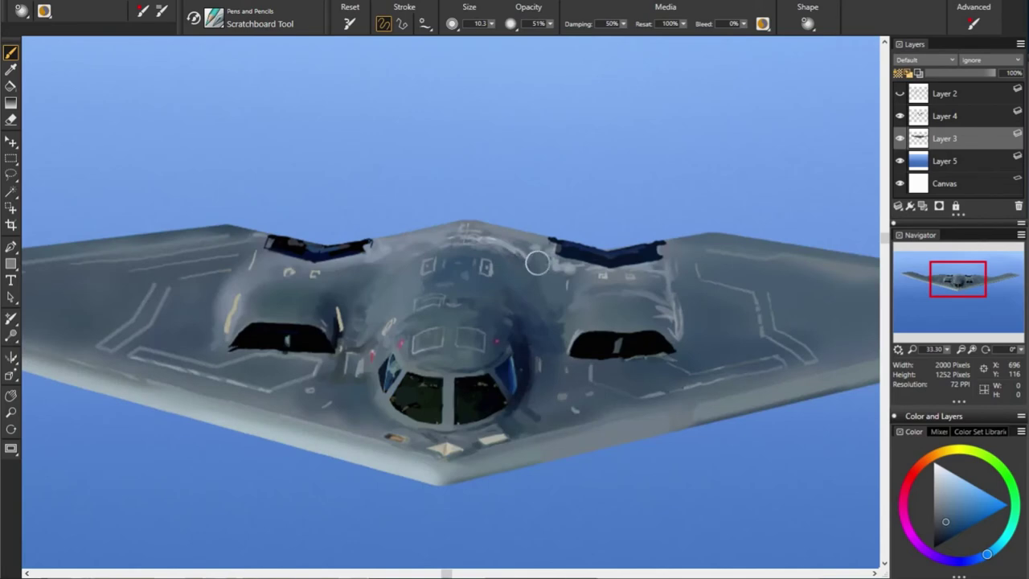
# Sample several grey-blue shades from the top of the bomber's fuselage
pyautogui.keyDown('alt'); pyautogui.click(792, 241); pyautogui.keyUp('alt')
pyautogui.keyDown('alt'); pyautogui.click(571, 134); pyautogui.keyUp('alt')
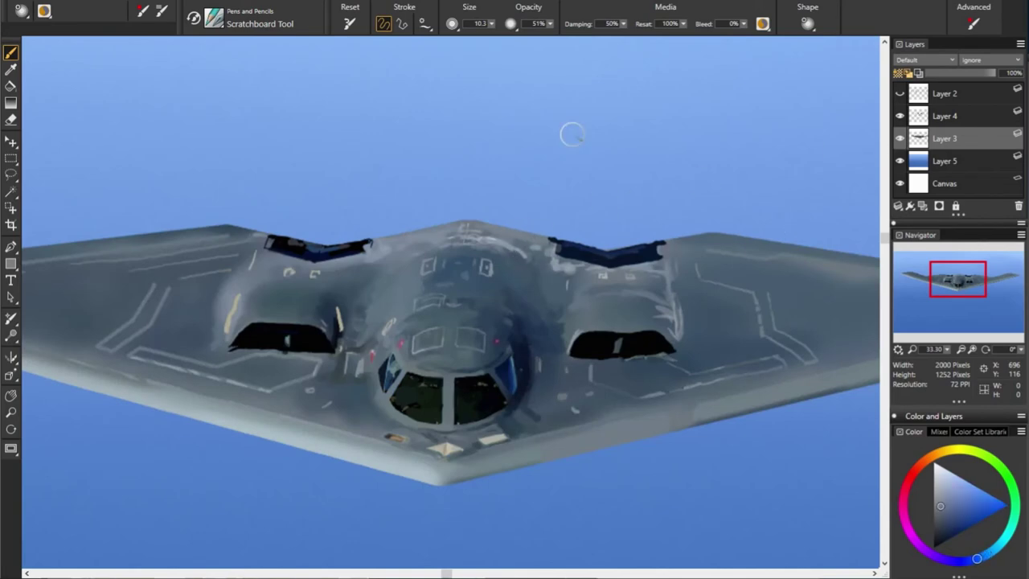
pyautogui.keyDown('alt'); pyautogui.click(560, 248); pyautogui.keyUp('alt')
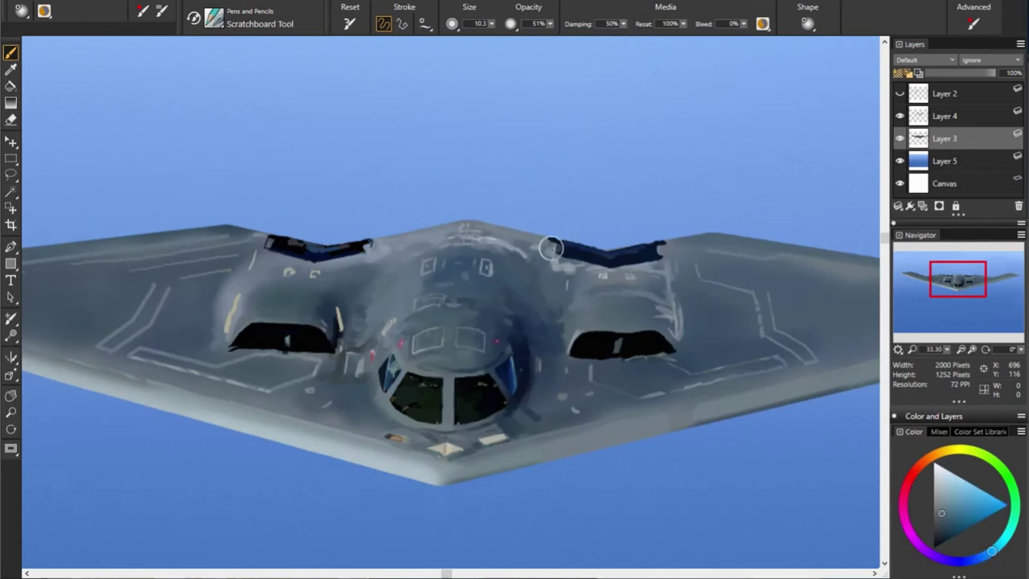
pyautogui.keyDown('alt'); pyautogui.click(552, 249); pyautogui.keyUp('alt')
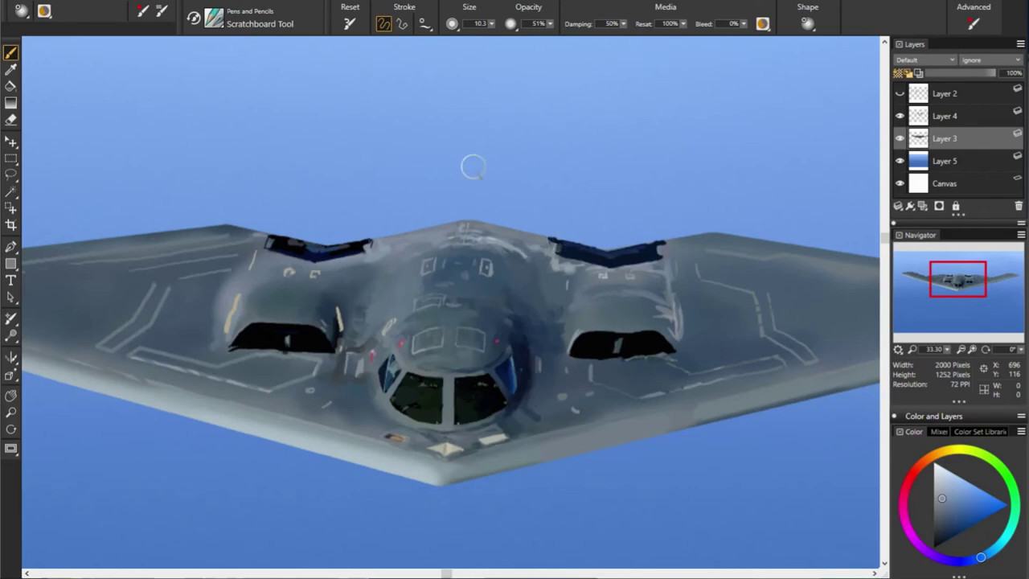
pyautogui.keyDown('alt'); pyautogui.click(548, 248); pyautogui.keyUp('alt')
pyautogui.keyDown('alt'); pyautogui.click(720, 195); pyautogui.keyUp('alt')
pyautogui.keyDown('alt'); pyautogui.click(545, 264); pyautogui.keyUp('alt')
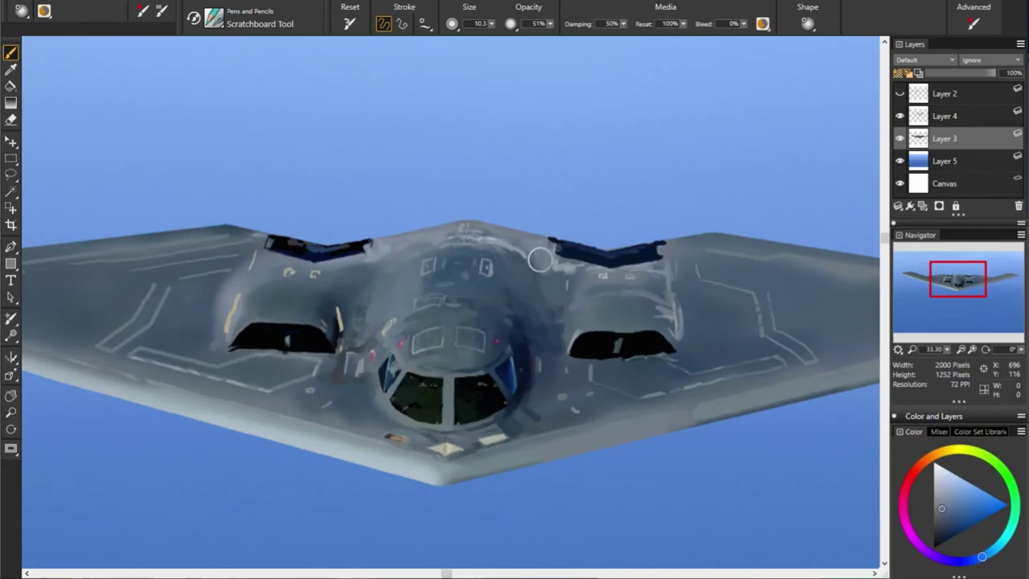
pyautogui.keyDown('alt'); pyautogui.click(492, 191); pyautogui.keyUp('alt')
pyautogui.keyDown('alt'); pyautogui.click(556, 267); pyautogui.keyUp('alt')
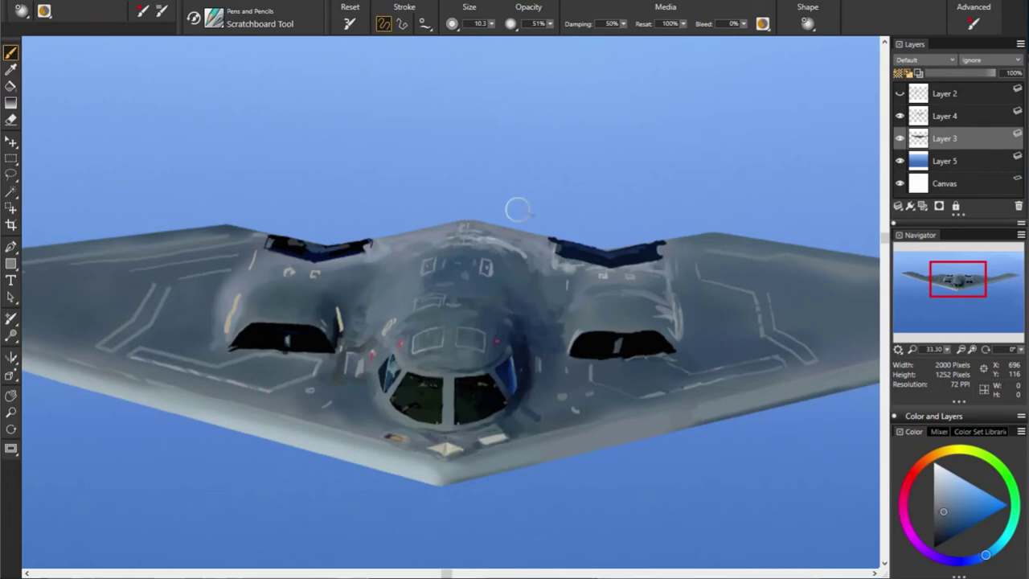
pyautogui.keyDown('alt'); pyautogui.click(564, 274); pyautogui.keyUp('alt')
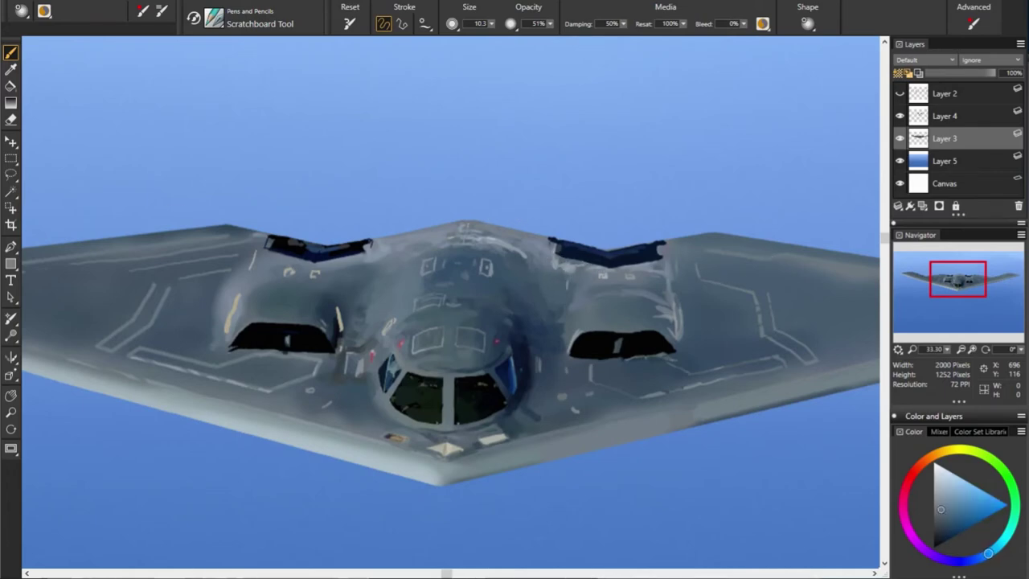
# Sample blue-grey tones from the right wing, wingtip and fuselage
pyautogui.keyDown('alt'); pyautogui.click(586, 292); pyautogui.keyUp('alt')
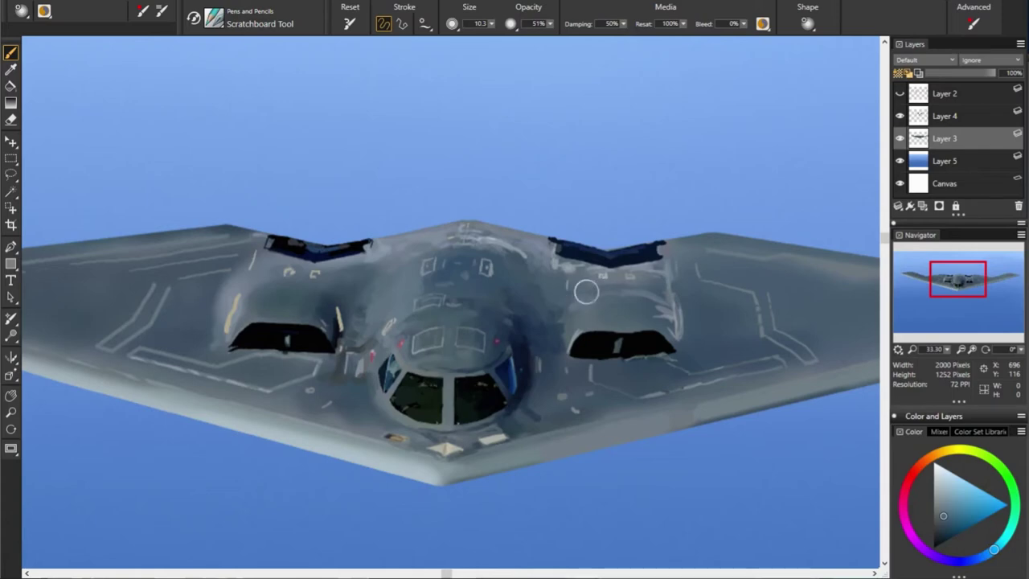
pyautogui.keyDown('alt'); pyautogui.click(554, 306); pyautogui.keyUp('alt')
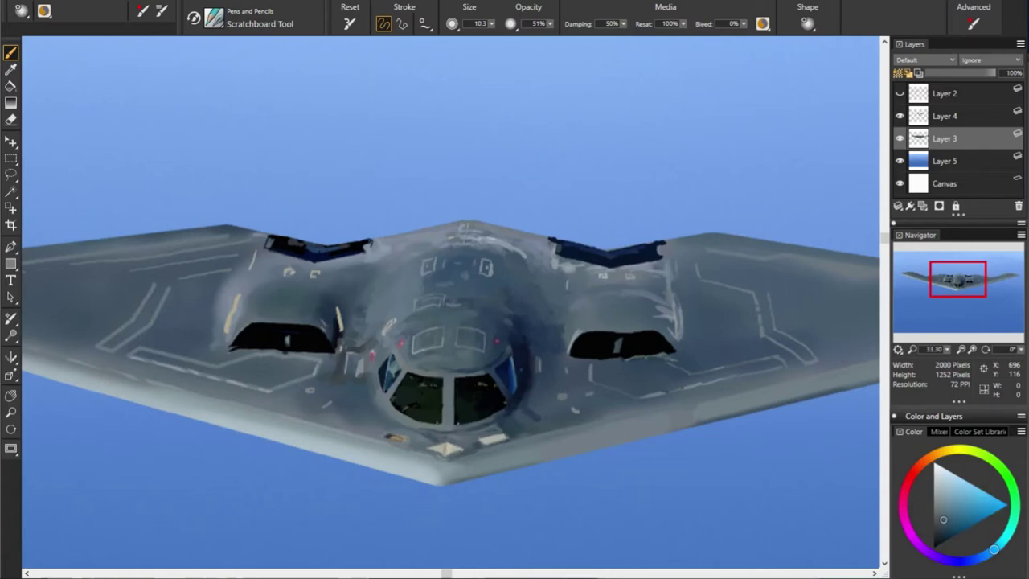
pyautogui.keyDown('alt'); pyautogui.click(568, 316); pyautogui.keyUp('alt')
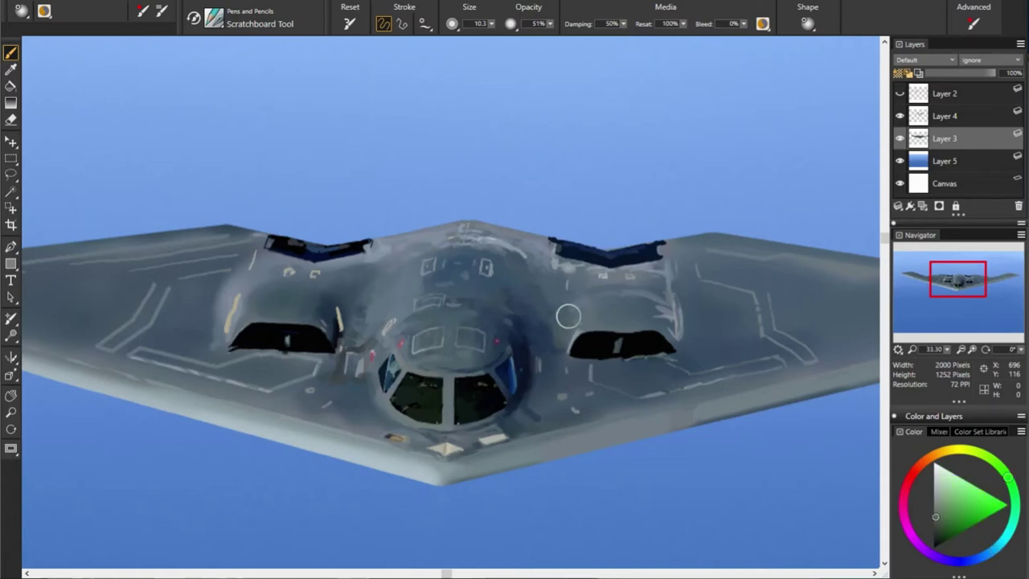
pyautogui.keyDown('alt'); pyautogui.click(529, 268); pyautogui.keyUp('alt')
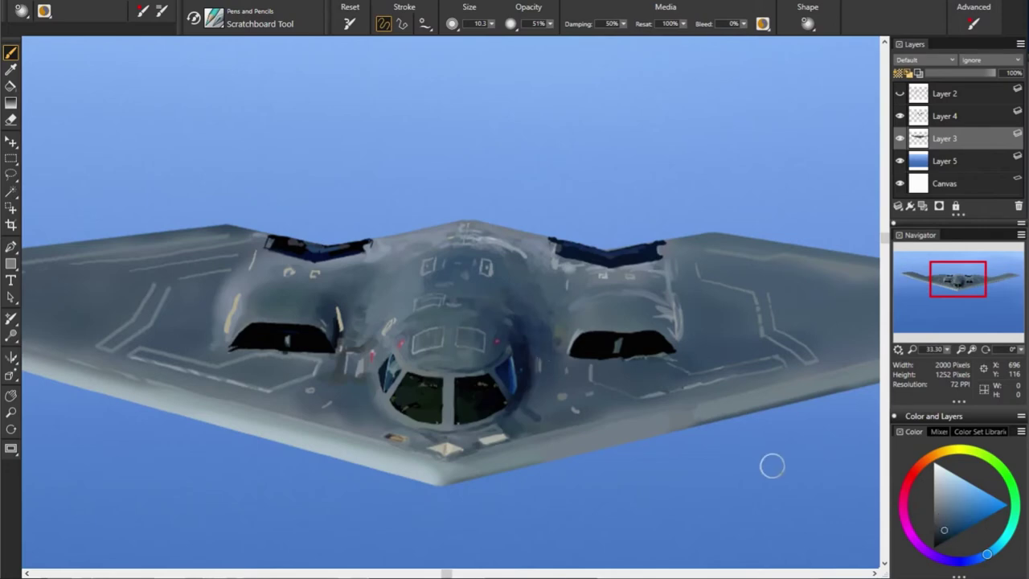
pyautogui.keyDown('alt'); pyautogui.click(534, 366); pyautogui.keyUp('alt')
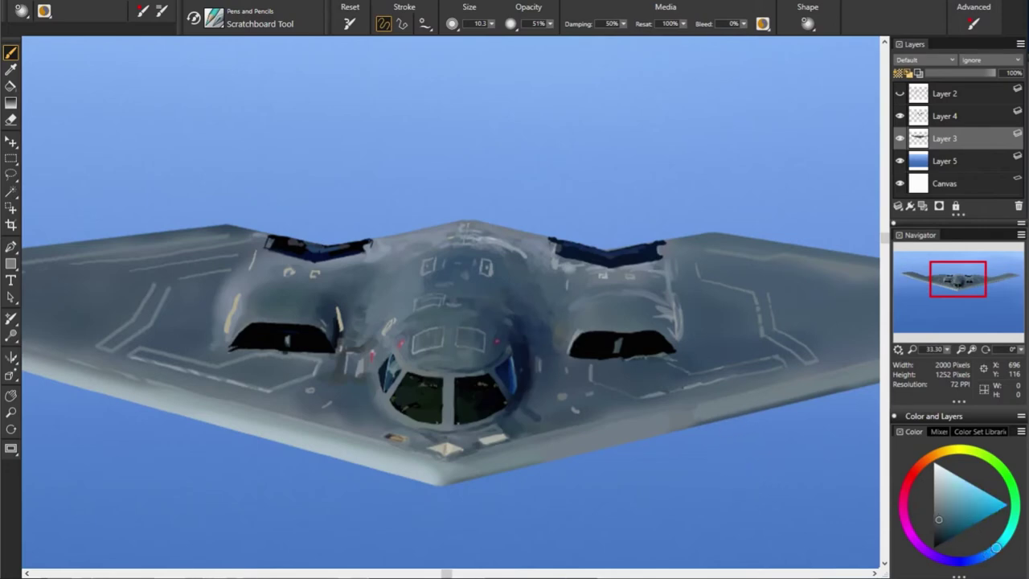
pyautogui.keyDown('alt'); pyautogui.click(574, 313); pyautogui.keyUp('alt')
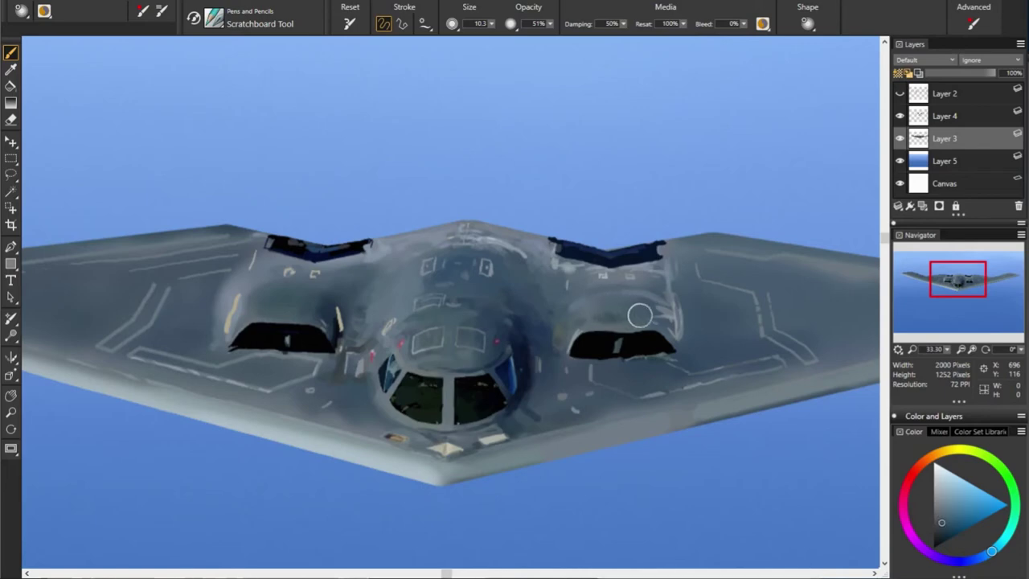
# Sample colours around and over the right intake area of the wing
pyautogui.keyDown('alt'); pyautogui.click(645, 310); pyautogui.keyUp('alt')
pyautogui.keyDown('alt'); pyautogui.click(803, 276); pyautogui.keyUp('alt')
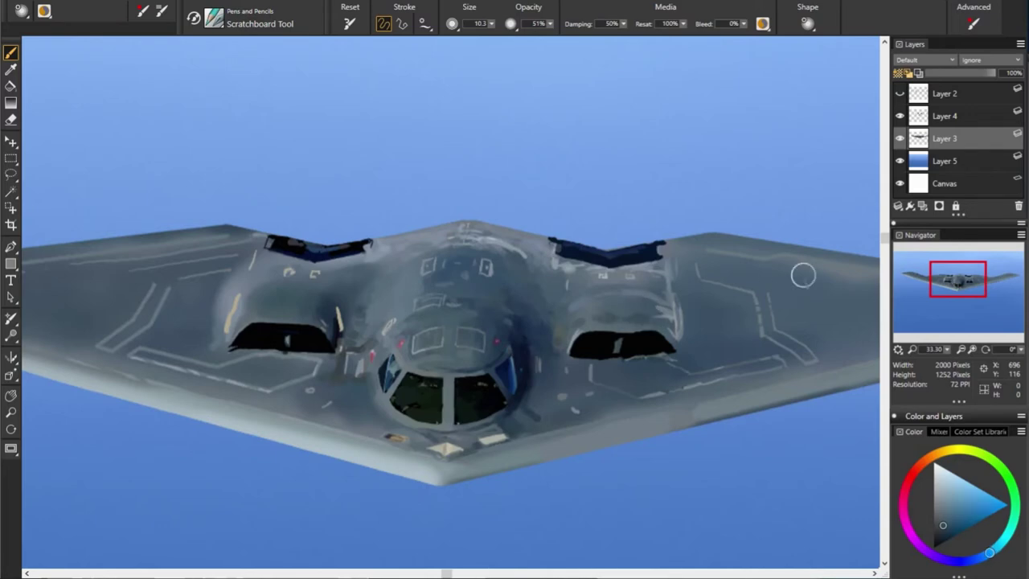
pyautogui.keyDown('alt'); pyautogui.click(657, 324); pyautogui.keyUp('alt')
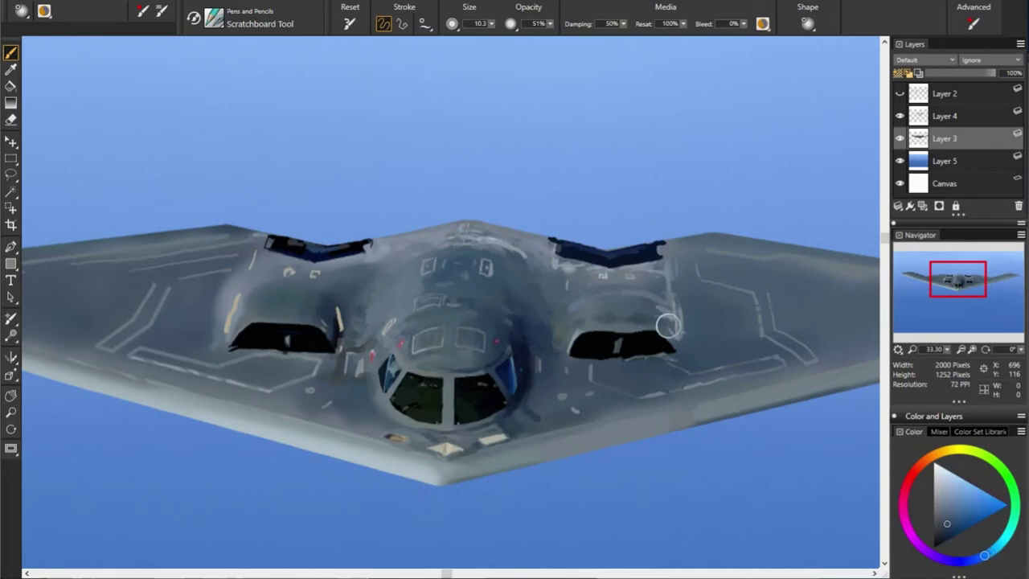
pyautogui.keyDown('alt'); pyautogui.click(616, 265); pyautogui.keyUp('alt')
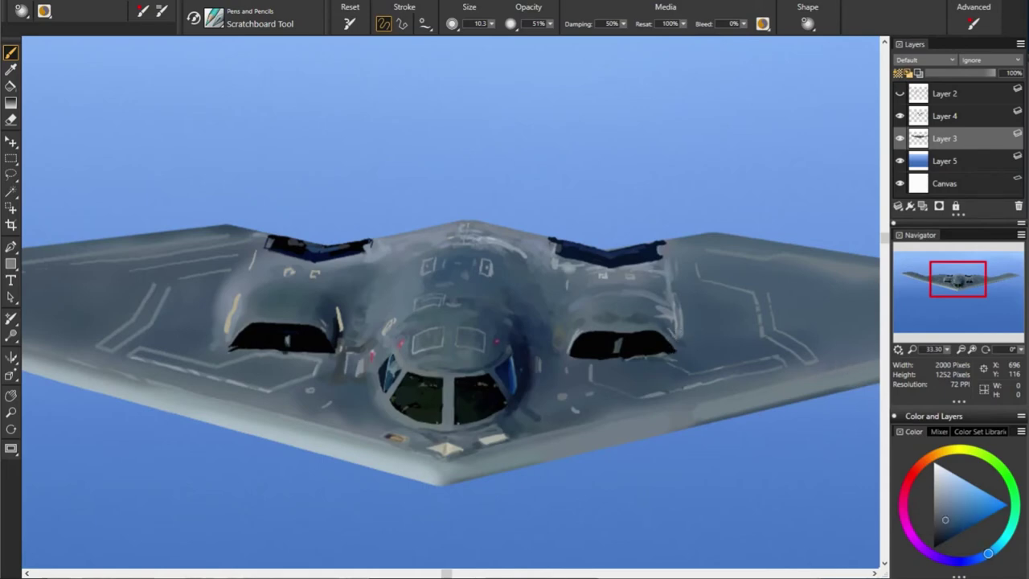
pyautogui.keyDown('alt'); pyautogui.click(689, 314); pyautogui.keyUp('alt')
pyautogui.keyDown('alt'); pyautogui.click(635, 274); pyautogui.keyUp('alt')
# Pick up a light wing-edge colour and paint a highlight along the right intake's top edge
pyautogui.keyDown('alt'); pyautogui.click(603, 269); pyautogui.keyUp('alt')
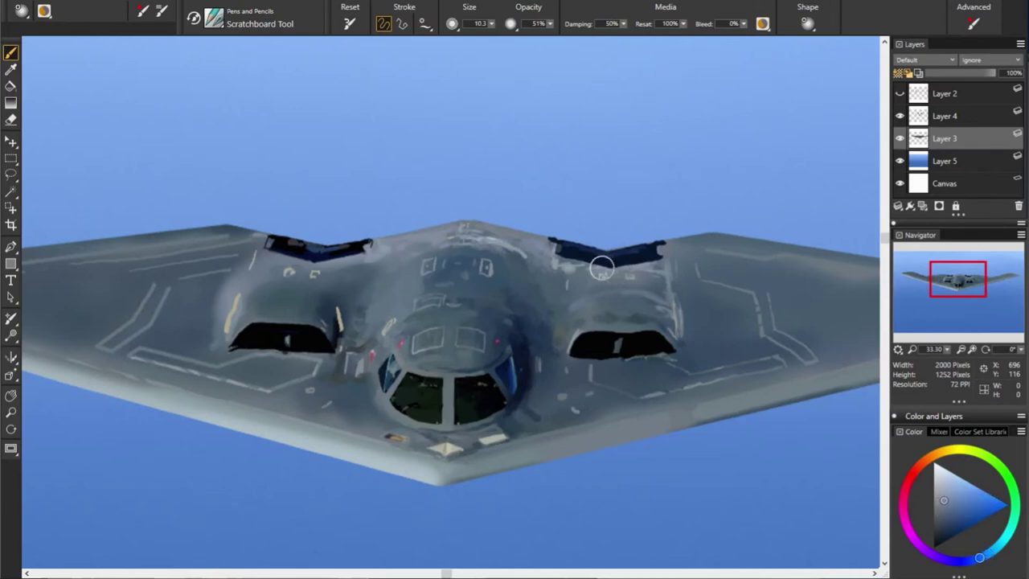
pyautogui.keyDown('alt'); pyautogui.click(675, 258); pyautogui.keyUp('alt')
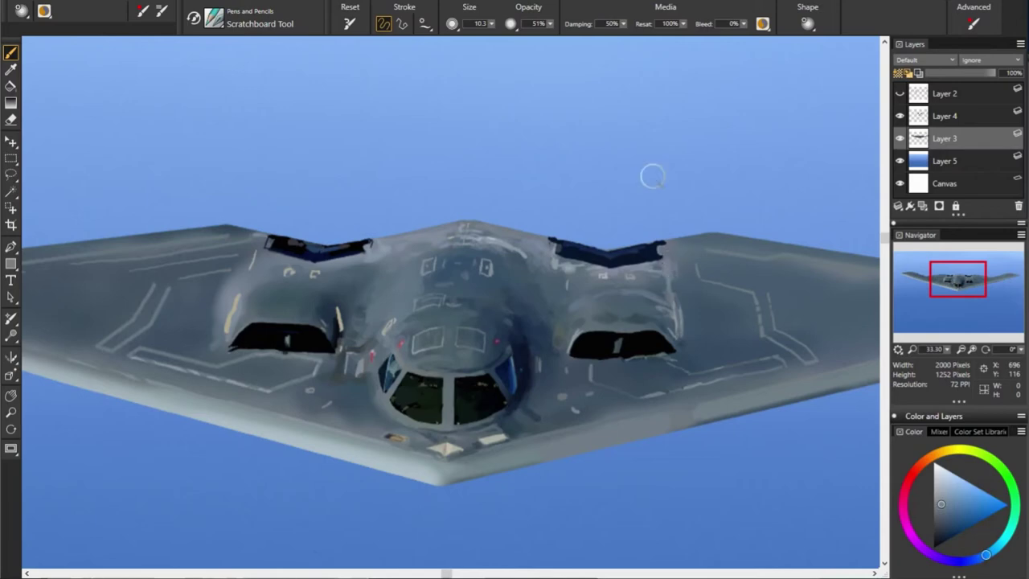
pyautogui.moveTo(666, 249); pyautogui.dragTo(700, 246)
pyautogui.keyDown('alt'); pyautogui.click(792, 293); pyautogui.keyUp('alt')
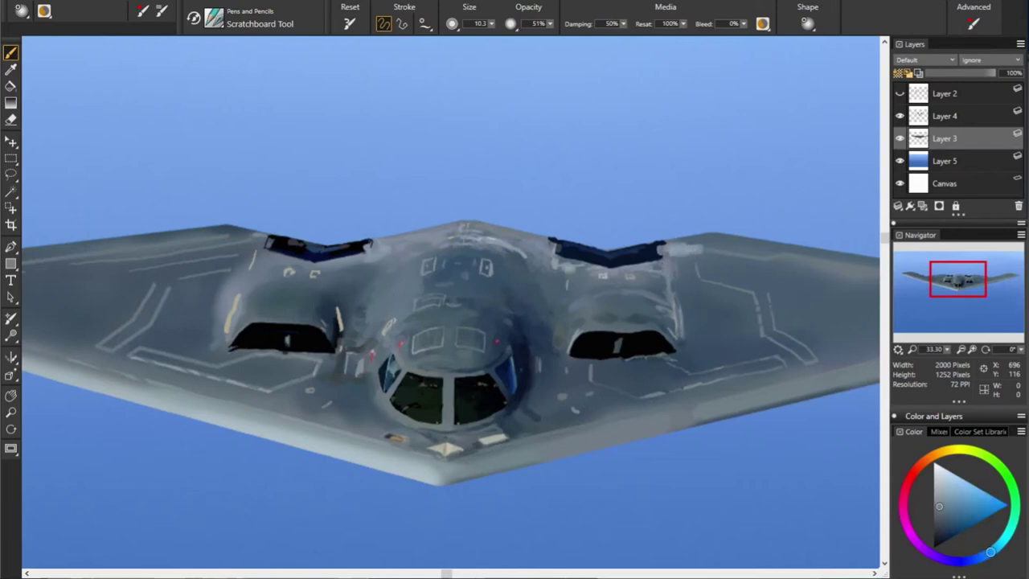
# Sample darker and lighter tones around the right engine inlet and right wing
pyautogui.keyDown('alt'); pyautogui.click(603, 277); pyautogui.keyUp('alt')
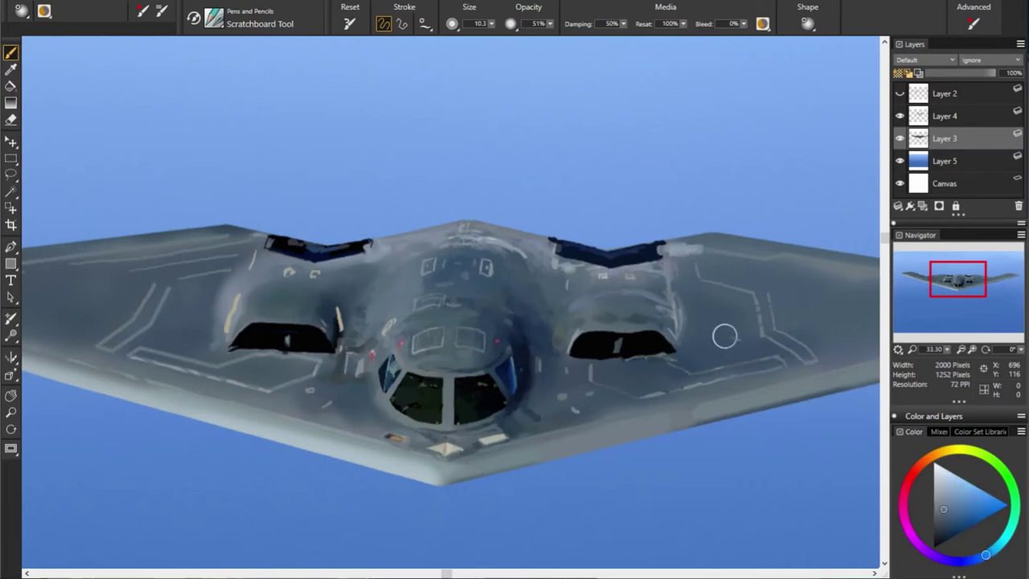
pyautogui.keyDown('alt'); pyautogui.click(587, 309); pyautogui.keyUp('alt')
pyautogui.keyDown('alt'); pyautogui.click(652, 351); pyautogui.keyUp('alt')
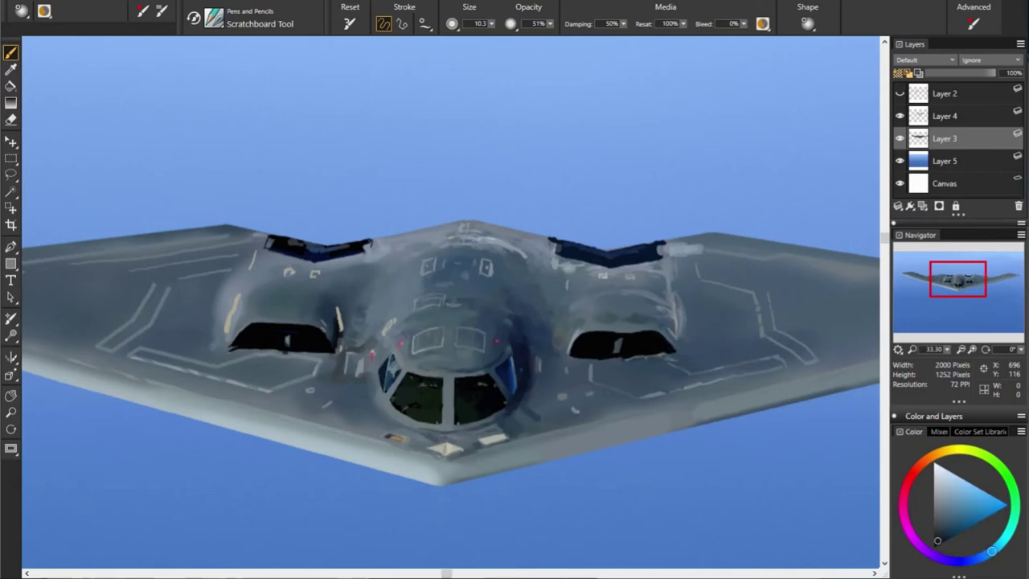
pyautogui.keyDown('alt'); pyautogui.click(617, 366); pyautogui.keyUp('alt')
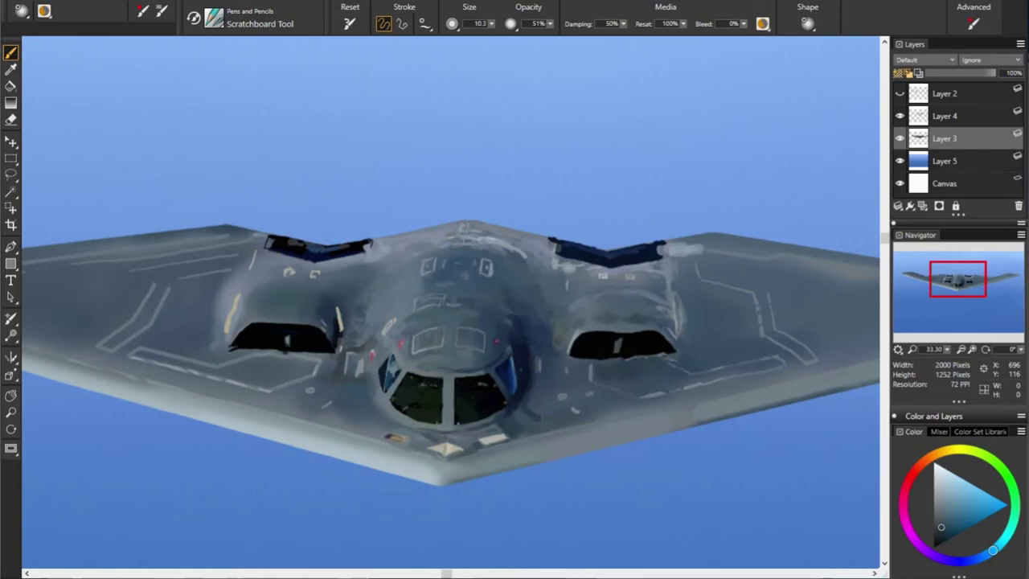
pyautogui.keyDown('alt'); pyautogui.click(666, 373); pyautogui.keyUp('alt')
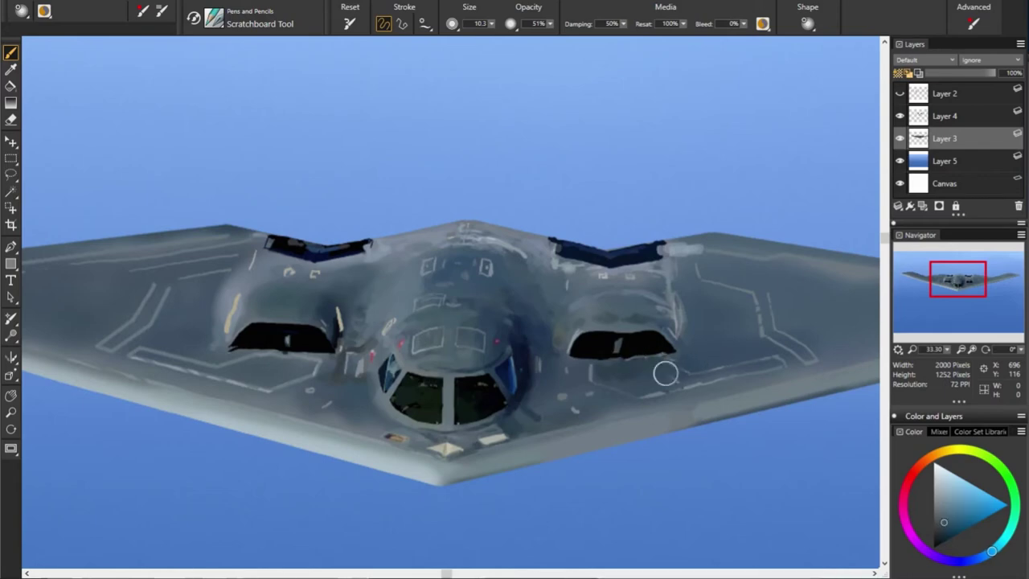
pyautogui.keyDown('alt'); pyautogui.click(622, 374); pyautogui.keyUp('alt')
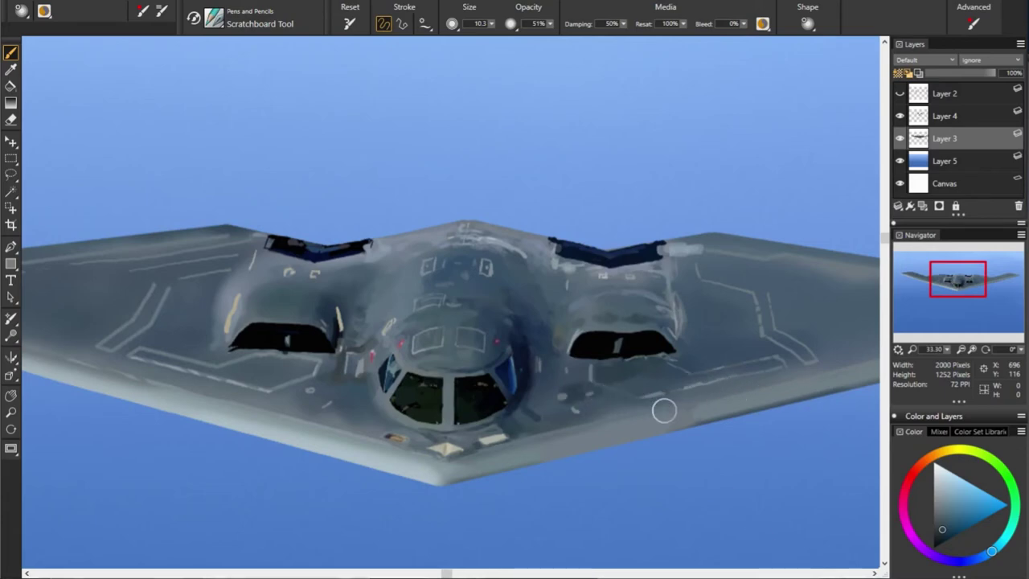
pyautogui.keyDown('alt'); pyautogui.click(693, 392); pyautogui.keyUp('alt')
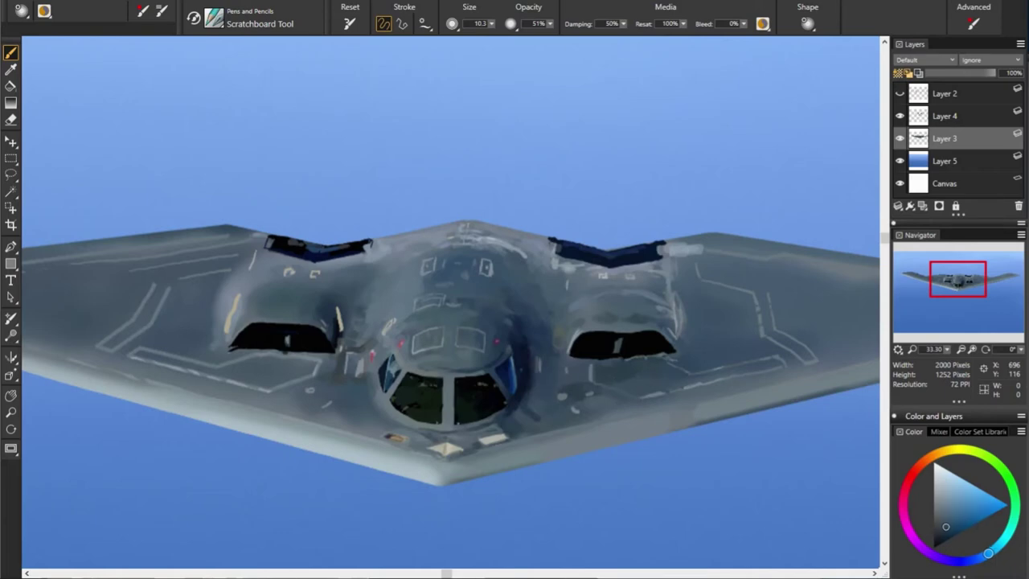
# Sample fuselage greys beside the cockpit, right of the nose and near the right wingtip
pyautogui.keyDown('alt'); pyautogui.click(575, 380); pyautogui.keyUp('alt')
pyautogui.keyDown('alt'); pyautogui.click(579, 371); pyautogui.keyUp('alt')
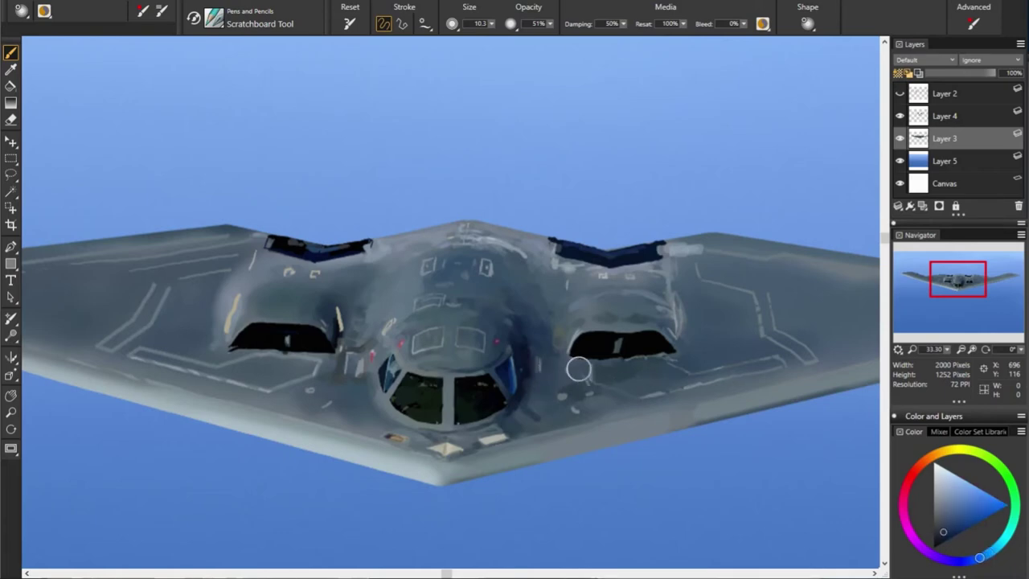
pyautogui.keyDown('alt'); pyautogui.click(537, 376); pyautogui.keyUp('alt')
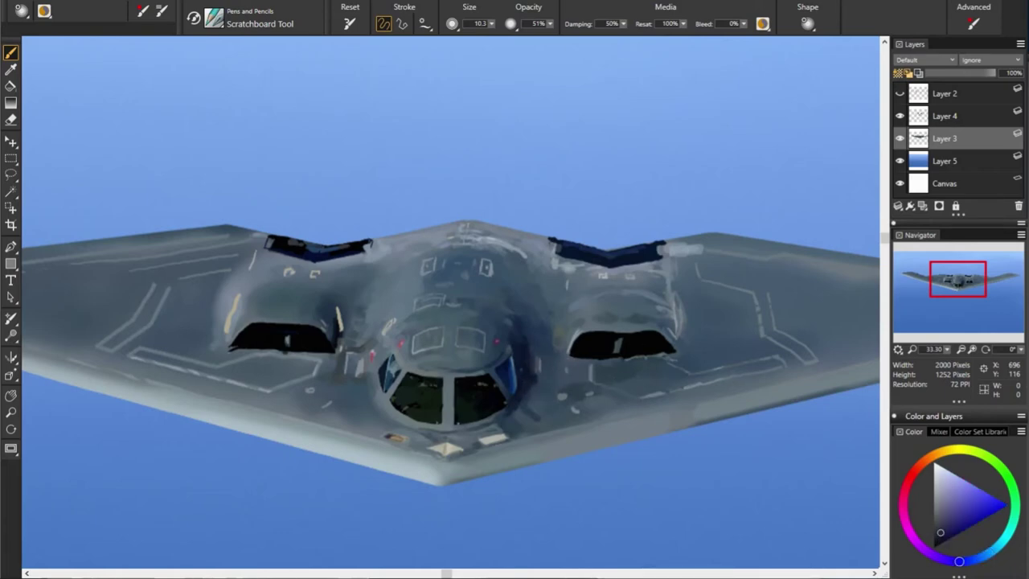
pyautogui.keyDown('alt'); pyautogui.click(570, 384); pyautogui.keyUp('alt')
pyautogui.keyDown('alt'); pyautogui.click(553, 404); pyautogui.keyUp('alt')
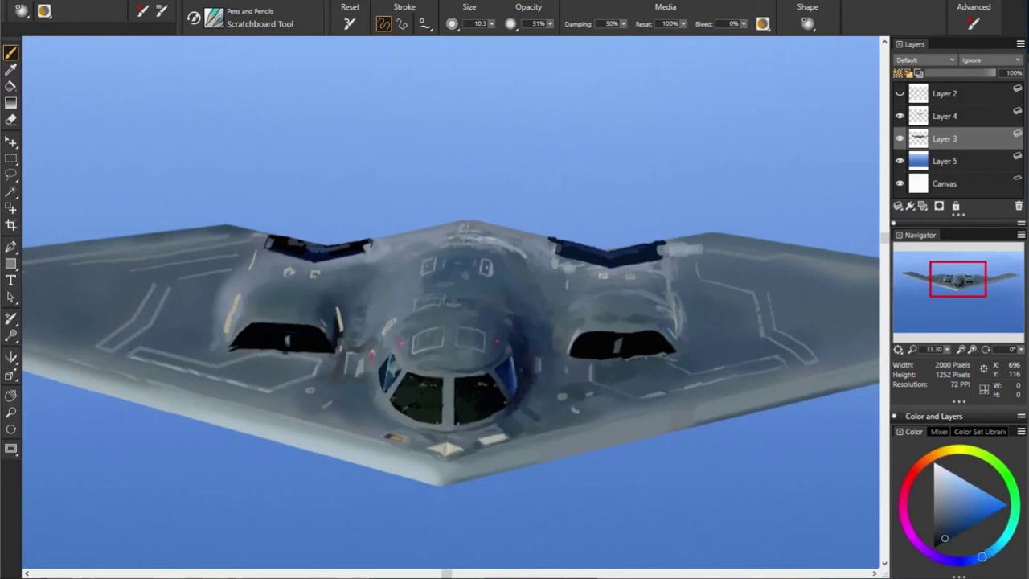
pyautogui.keyDown('alt'); pyautogui.click(847, 415); pyautogui.keyUp('alt')
pyautogui.keyDown('alt'); pyautogui.click(608, 388); pyautogui.keyUp('alt')
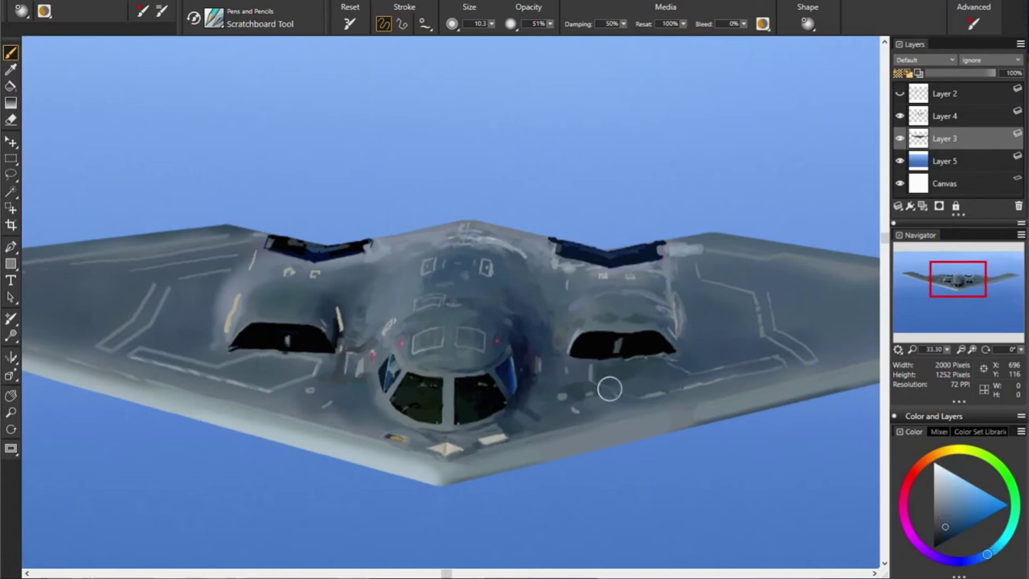
pyautogui.keyDown('alt'); pyautogui.click(469, 352); pyautogui.keyUp('alt')
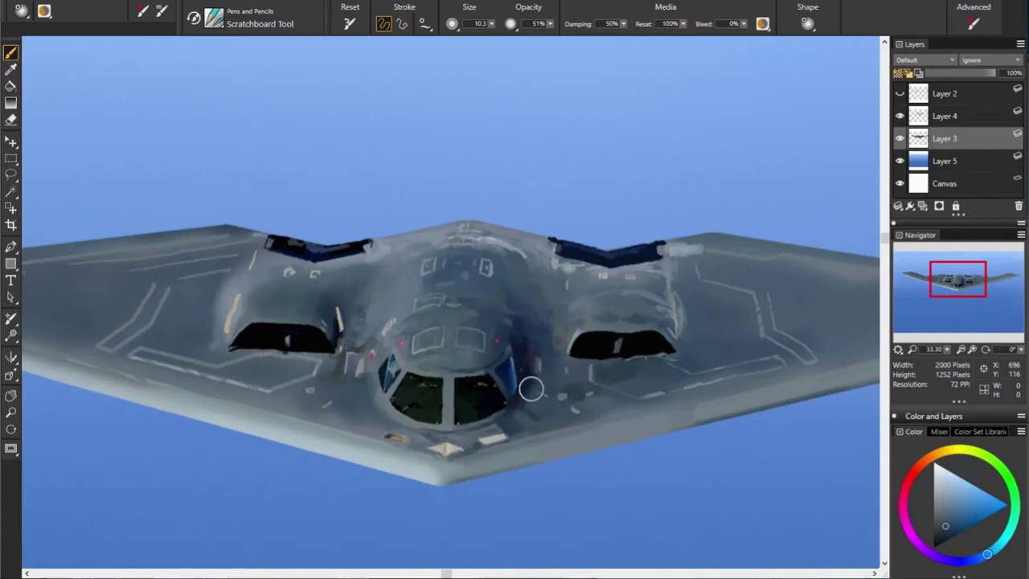
pyautogui.keyDown('alt'); pyautogui.click(558, 388); pyautogui.keyUp('alt')
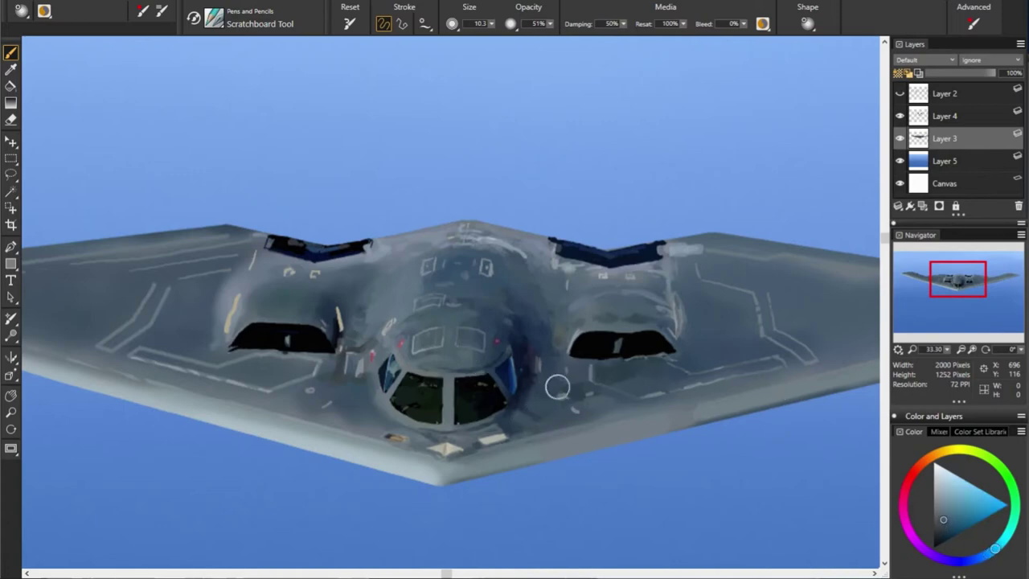
# Sample cooler bluish greys from the lower fuselage beneath the cockpit
pyautogui.keyDown('alt'); pyautogui.click(538, 413); pyautogui.keyUp('alt')
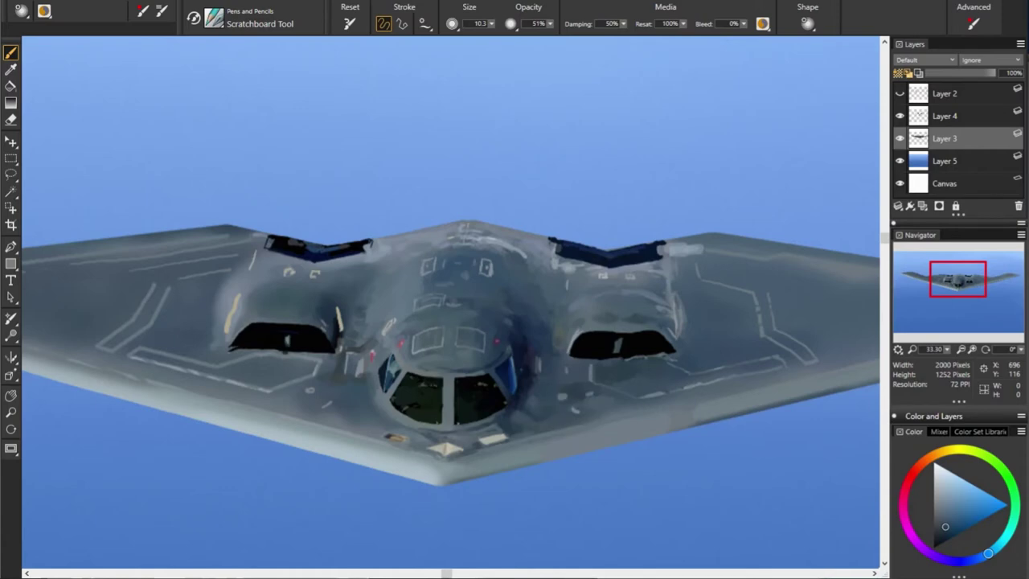
pyautogui.keyDown('alt'); pyautogui.click(545, 419); pyautogui.keyUp('alt')
pyautogui.keyDown('alt'); pyautogui.click(601, 417); pyautogui.keyUp('alt')
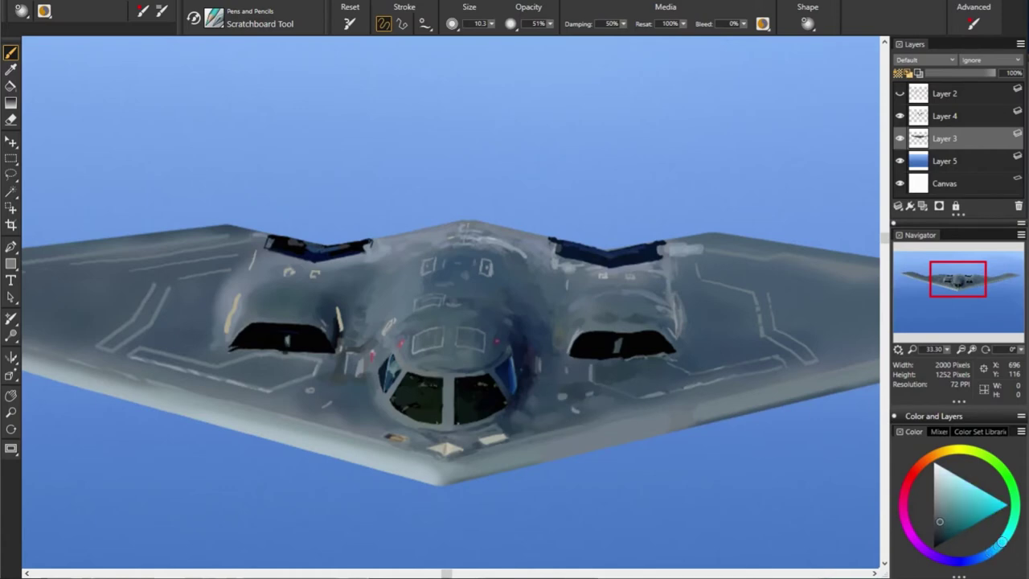
pyautogui.keyDown('alt'); pyautogui.click(571, 422); pyautogui.keyUp('alt')
pyautogui.keyDown('alt'); pyautogui.click(522, 340); pyautogui.keyUp('alt')
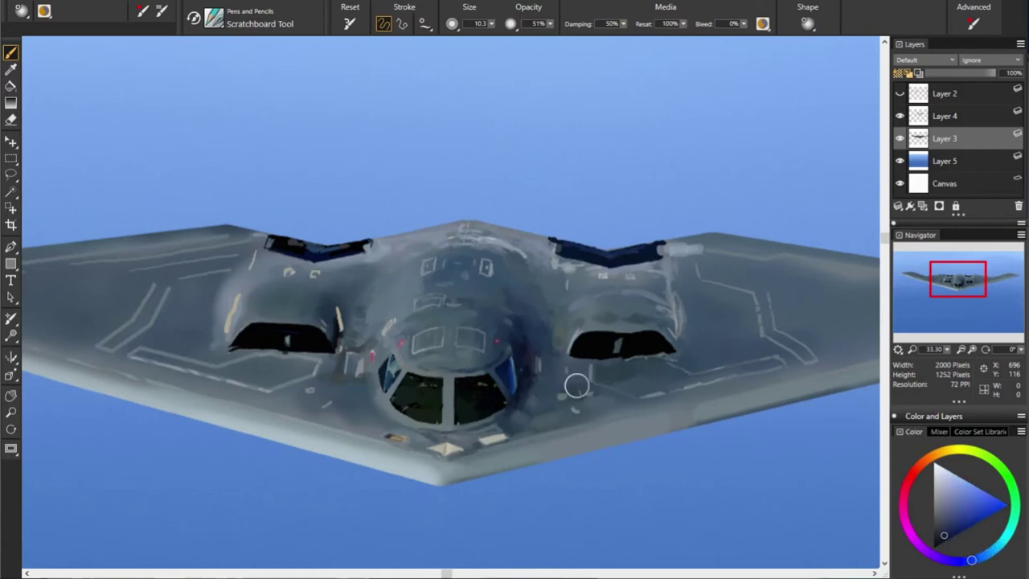
pyautogui.keyDown('alt'); pyautogui.click(513, 366); pyautogui.keyUp('alt')
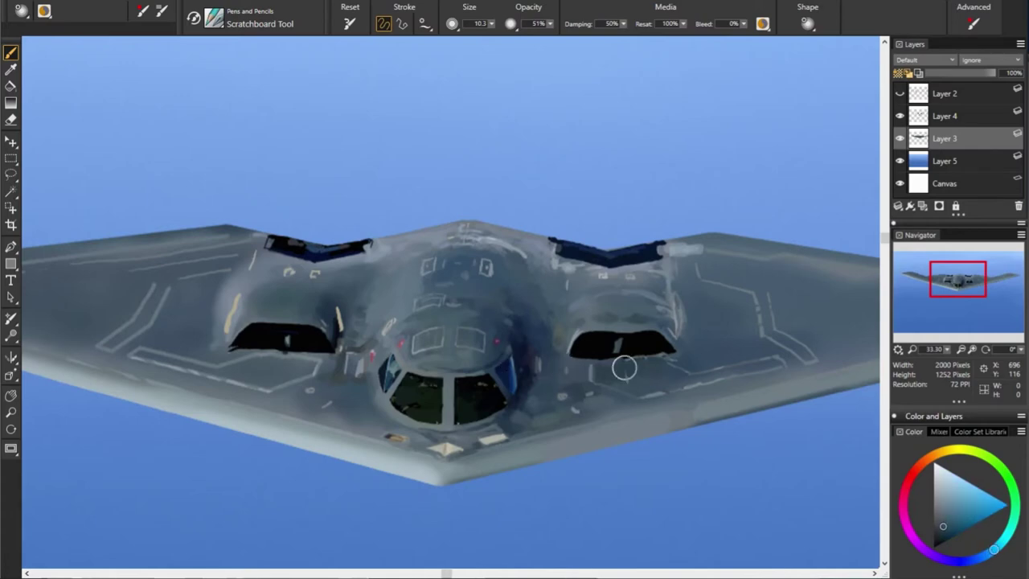
pyautogui.keyDown('alt'); pyautogui.click(575, 378); pyautogui.keyUp('alt')
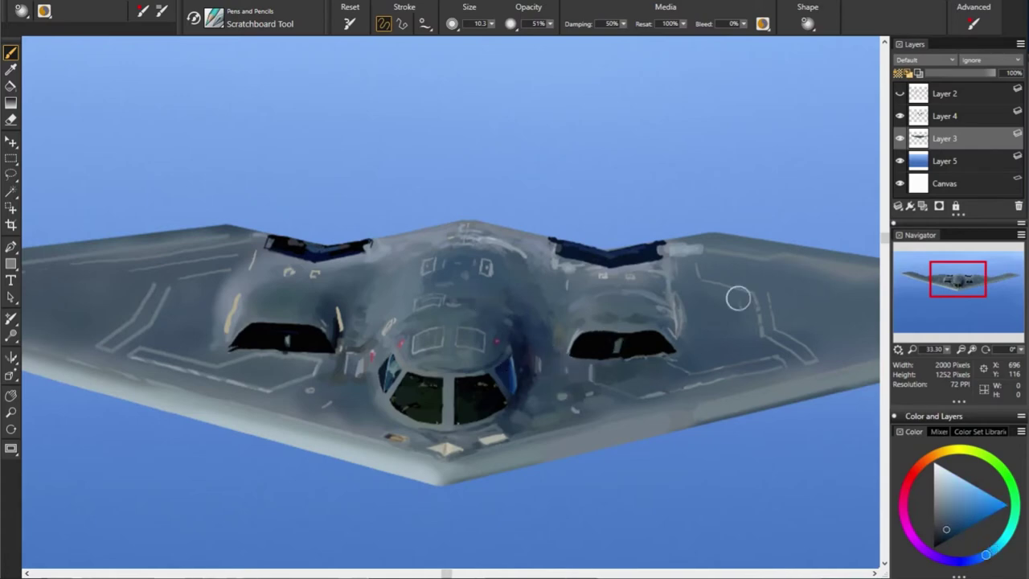
# Sample upper fuselage and right wing greys, including greenish and cyan-tinted tones
pyautogui.keyDown('alt'); pyautogui.click(545, 318); pyautogui.keyUp('alt')
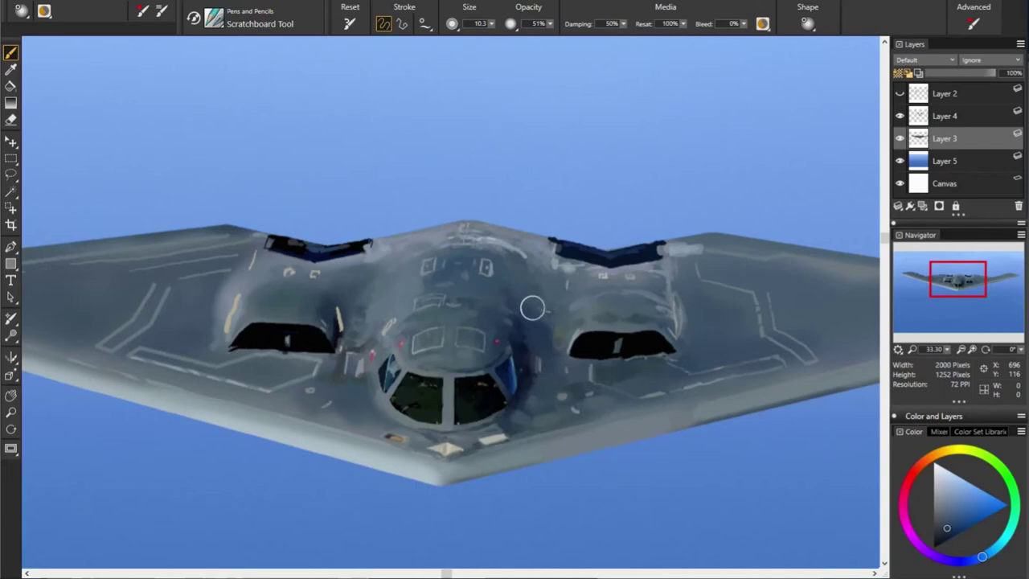
pyautogui.keyDown('alt'); pyautogui.click(437, 235); pyautogui.keyUp('alt')
pyautogui.keyDown('alt'); pyautogui.click(609, 288); pyautogui.keyUp('alt')
pyautogui.keyDown('alt'); pyautogui.click(493, 279); pyautogui.keyUp('alt')
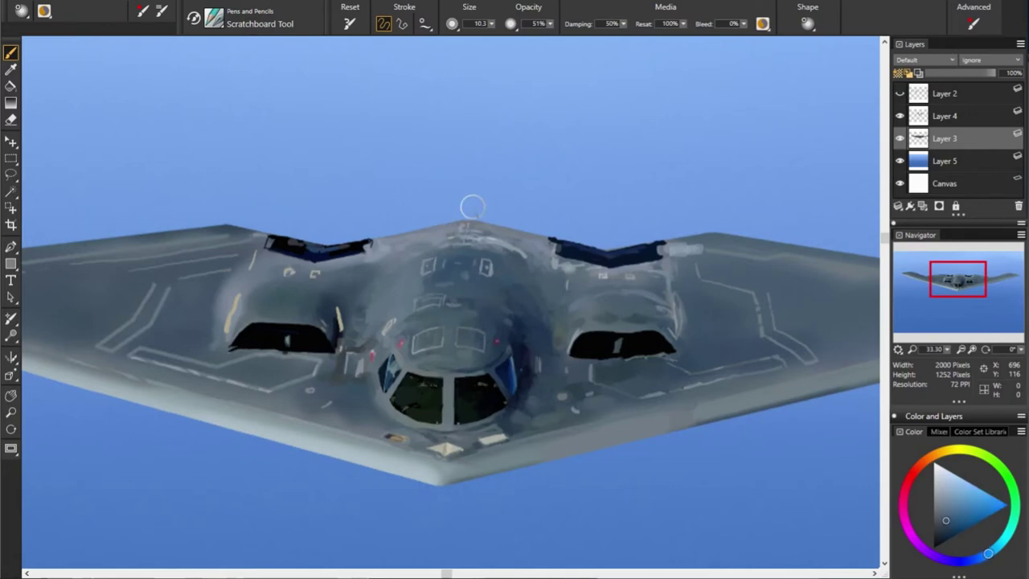
pyautogui.keyDown('alt'); pyautogui.click(530, 262); pyautogui.keyUp('alt')
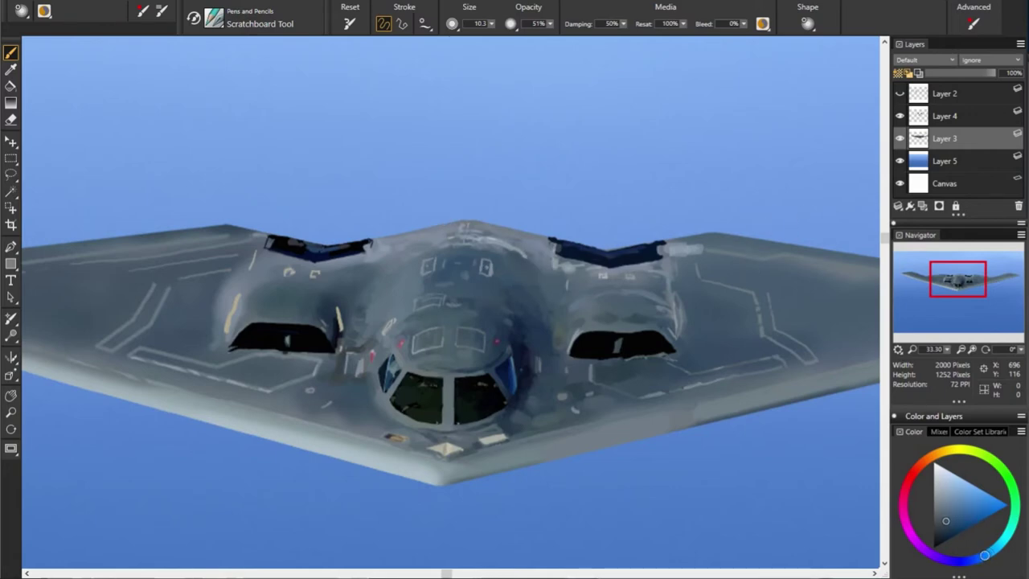
pyautogui.keyDown('alt'); pyautogui.click(530, 265); pyautogui.keyUp('alt')
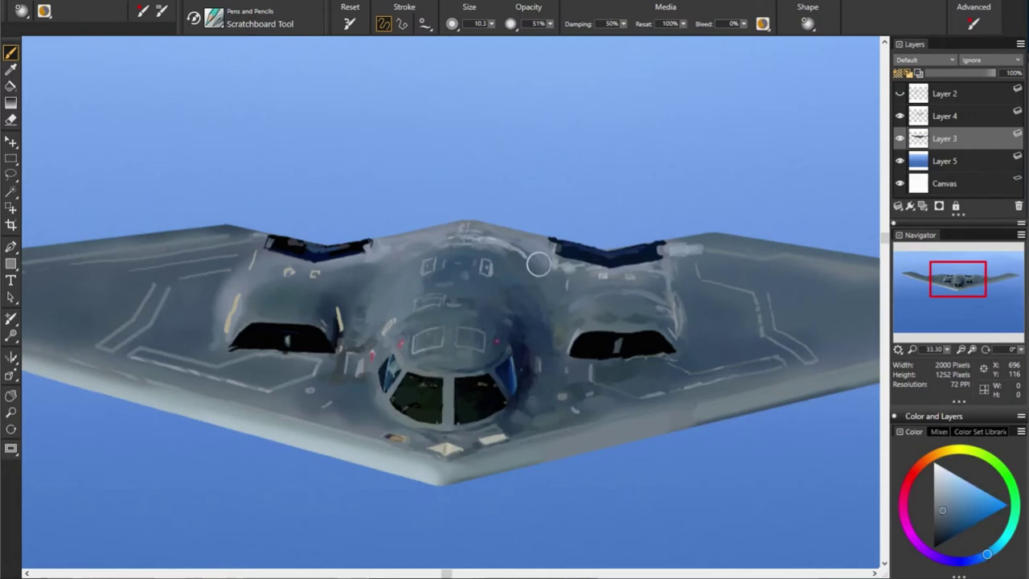
pyautogui.keyDown('alt'); pyautogui.click(637, 318); pyautogui.keyUp('alt')
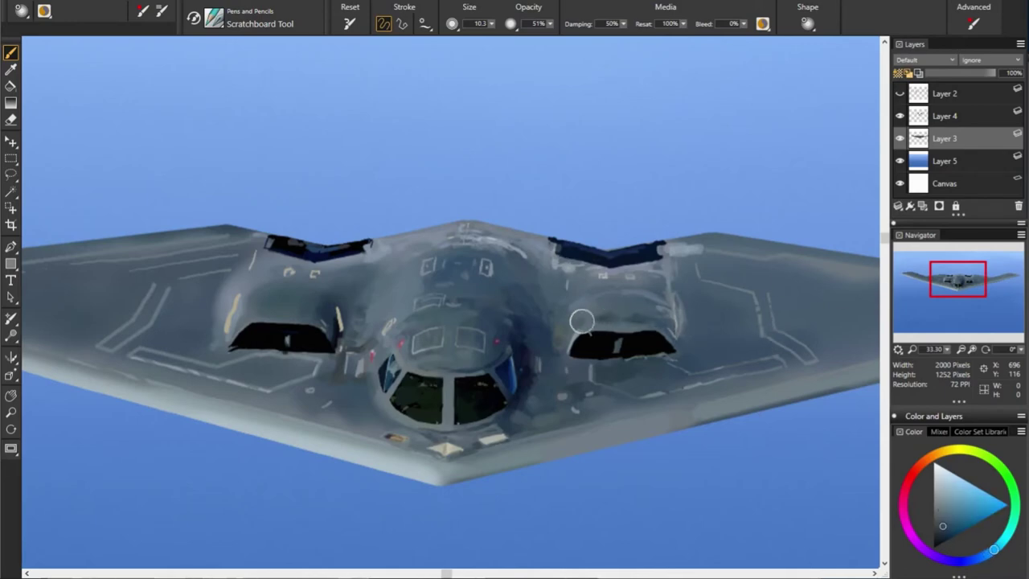
pyautogui.keyDown('alt'); pyautogui.click(712, 298); pyautogui.keyUp('alt')
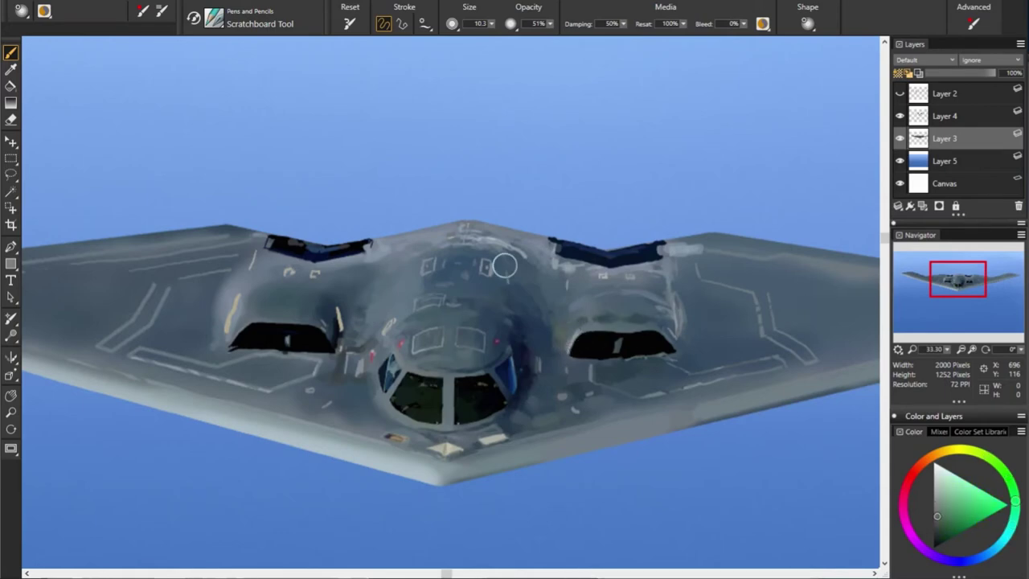
pyautogui.keyDown('alt'); pyautogui.click(571, 328); pyautogui.keyUp('alt')
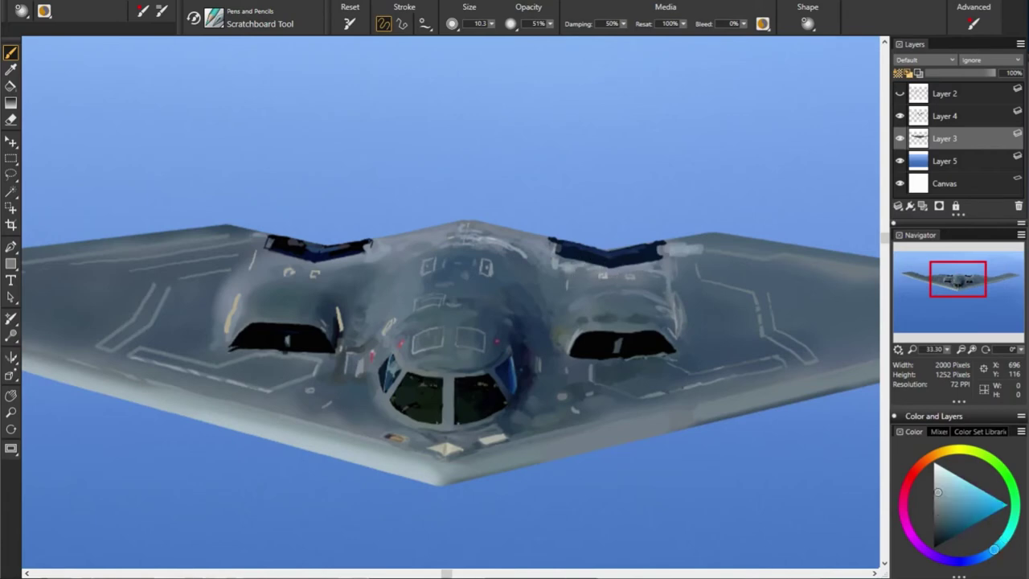
pyautogui.keyDown('alt'); pyautogui.click(696, 254); pyautogui.keyUp('alt')
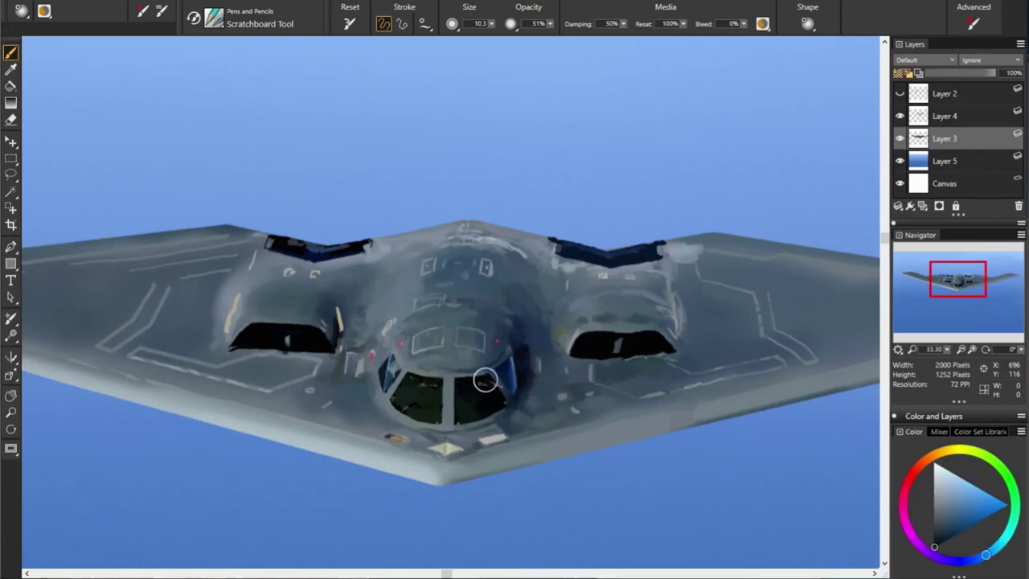
# Sample paler grey-blues around the nose and cockpit edges
pyautogui.keyDown('alt'); pyautogui.click(411, 433); pyautogui.keyUp('alt')
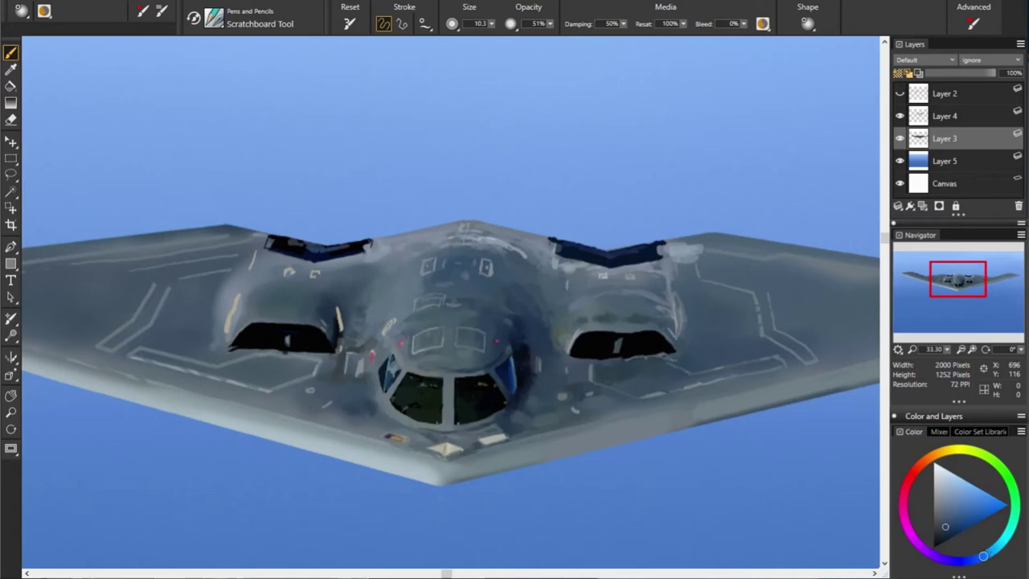
pyautogui.keyDown('alt'); pyautogui.click(378, 399); pyautogui.keyUp('alt')
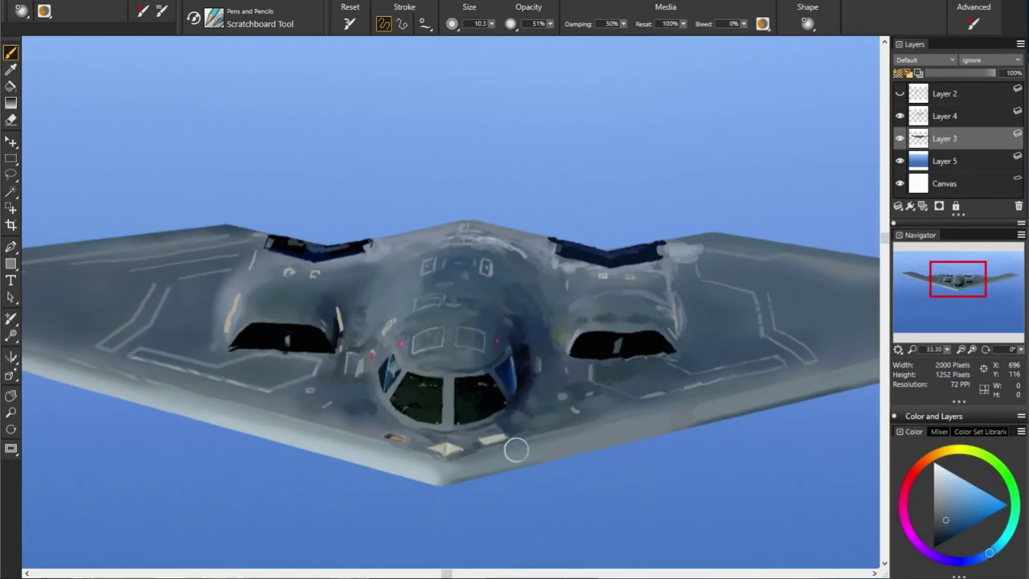
pyautogui.keyDown('alt'); pyautogui.click(421, 416); pyautogui.keyUp('alt')
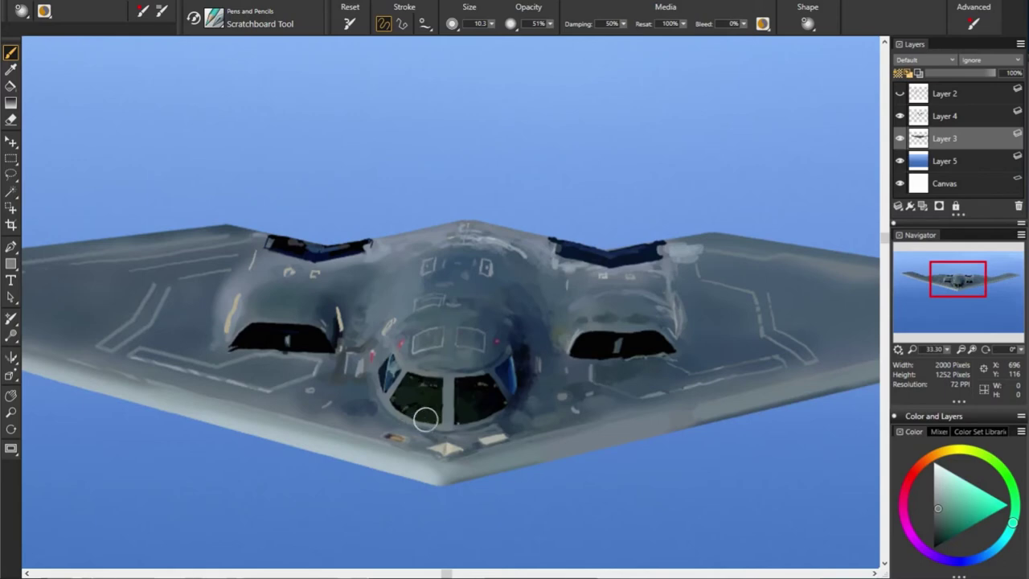
pyautogui.keyDown('alt'); pyautogui.click(317, 416); pyautogui.keyUp('alt')
pyautogui.keyDown('alt'); pyautogui.click(525, 417); pyautogui.keyUp('alt')
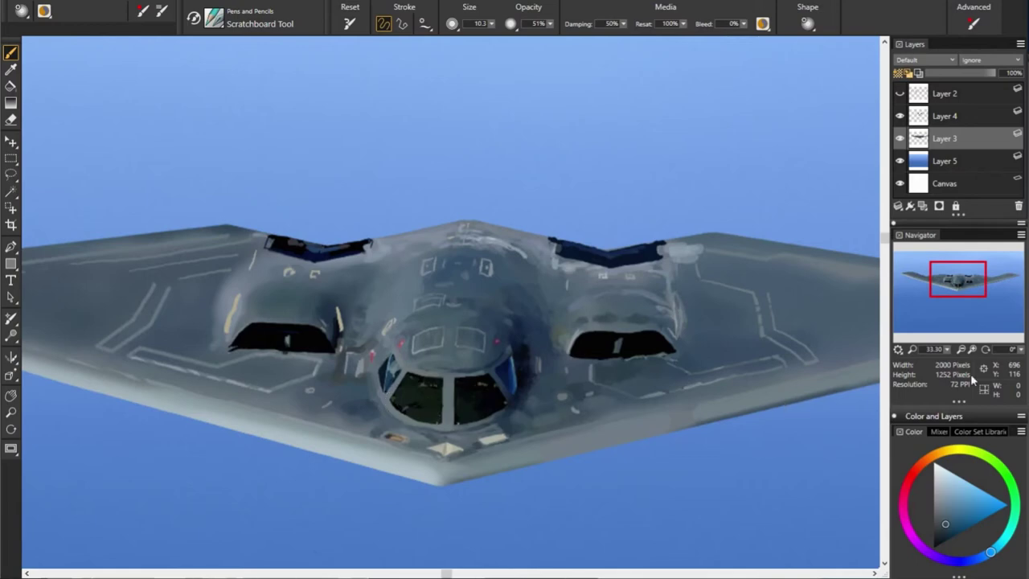
pyautogui.keyDown('alt'); pyautogui.click(487, 377); pyautogui.keyUp('alt')
# Sample left wing greys around and outboard of the left engine
pyautogui.keyDown('alt'); pyautogui.click(163, 351); pyautogui.keyUp('alt')
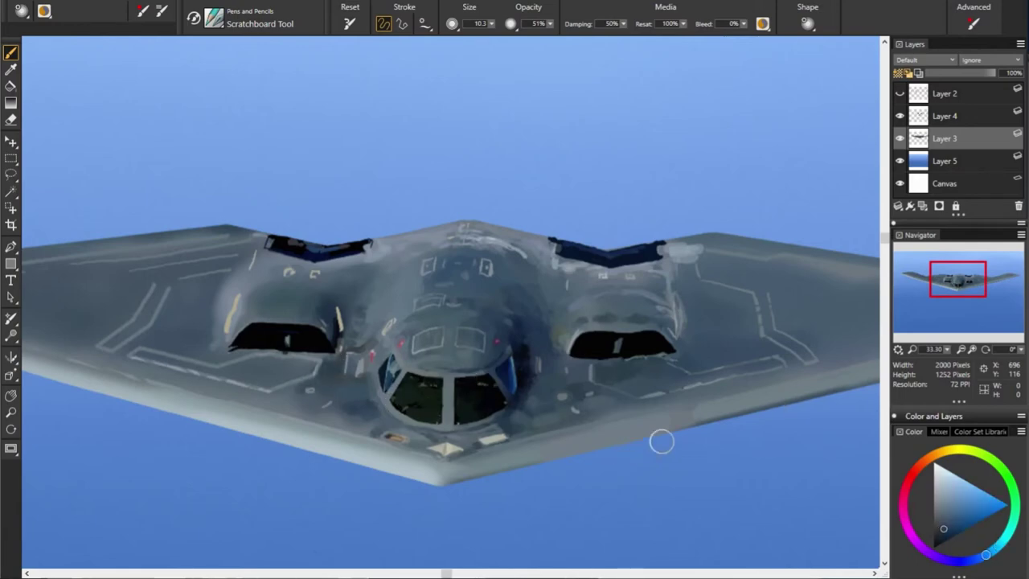
pyautogui.keyDown('alt'); pyautogui.click(425, 345); pyautogui.keyUp('alt')
pyautogui.keyDown('alt'); pyautogui.click(196, 363); pyautogui.keyUp('alt')
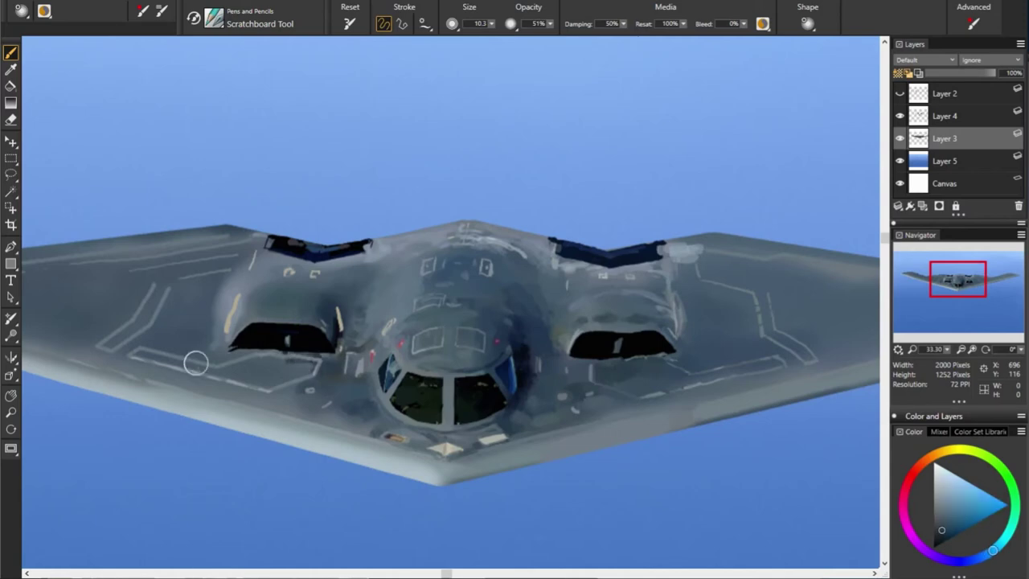
pyautogui.keyDown('alt'); pyautogui.click(283, 362); pyautogui.keyUp('alt')
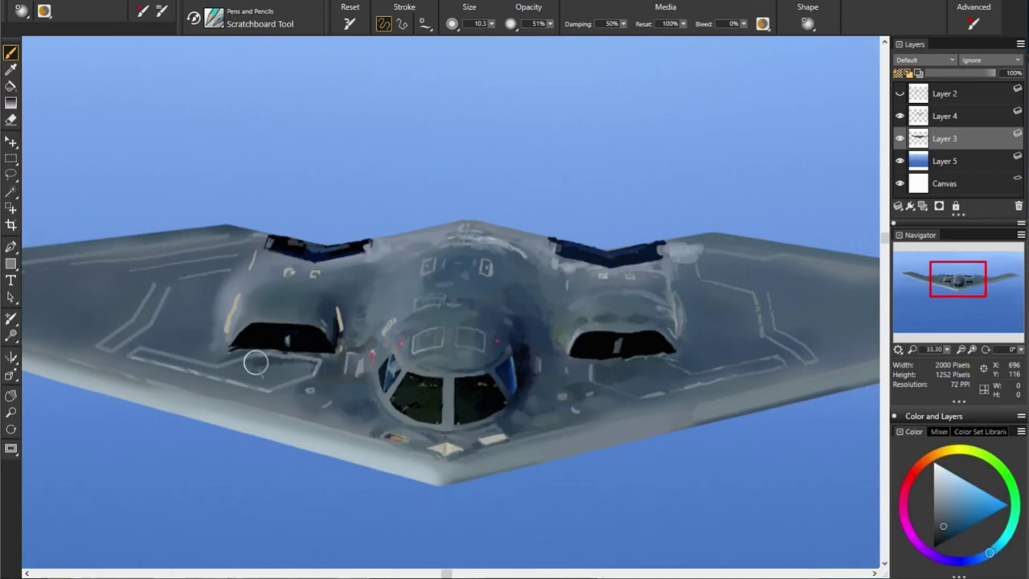
pyautogui.keyDown('alt'); pyautogui.click(193, 331); pyautogui.keyUp('alt')
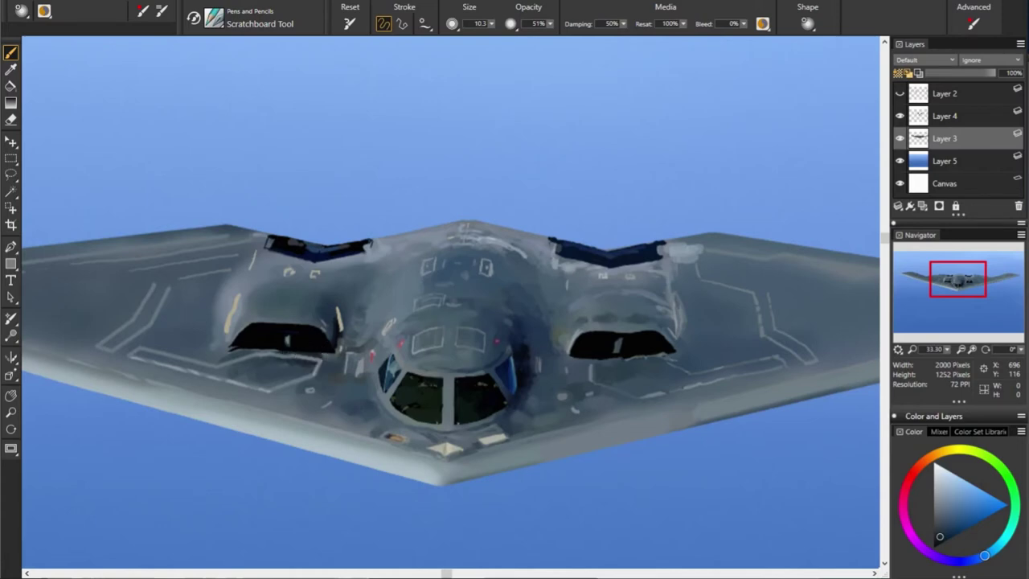
pyautogui.keyDown('alt'); pyautogui.click(343, 378); pyautogui.keyUp('alt')
pyautogui.keyDown('alt'); pyautogui.click(207, 328); pyautogui.keyUp('alt')
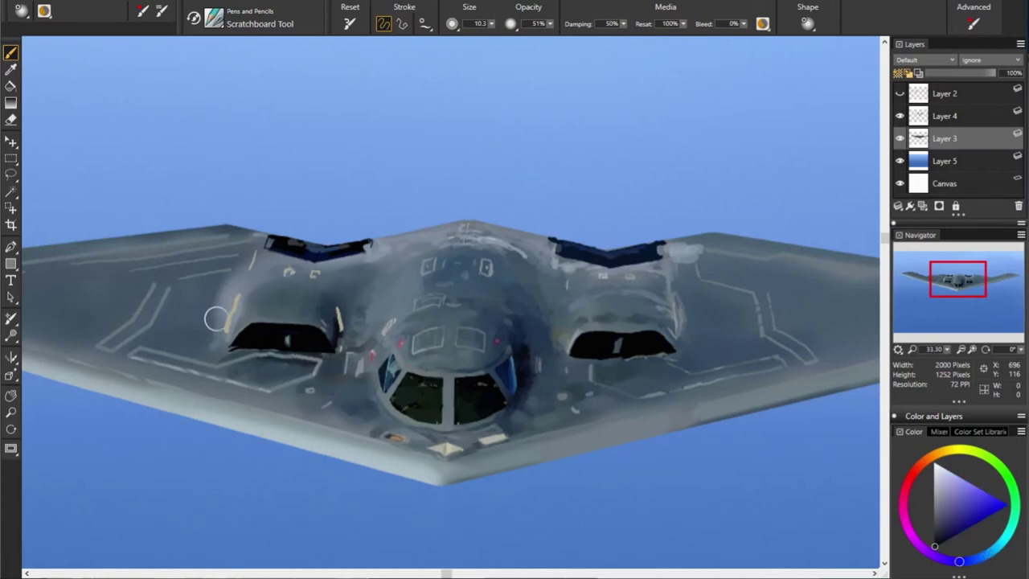
pyautogui.keyDown('alt'); pyautogui.click(357, 336); pyautogui.keyUp('alt')
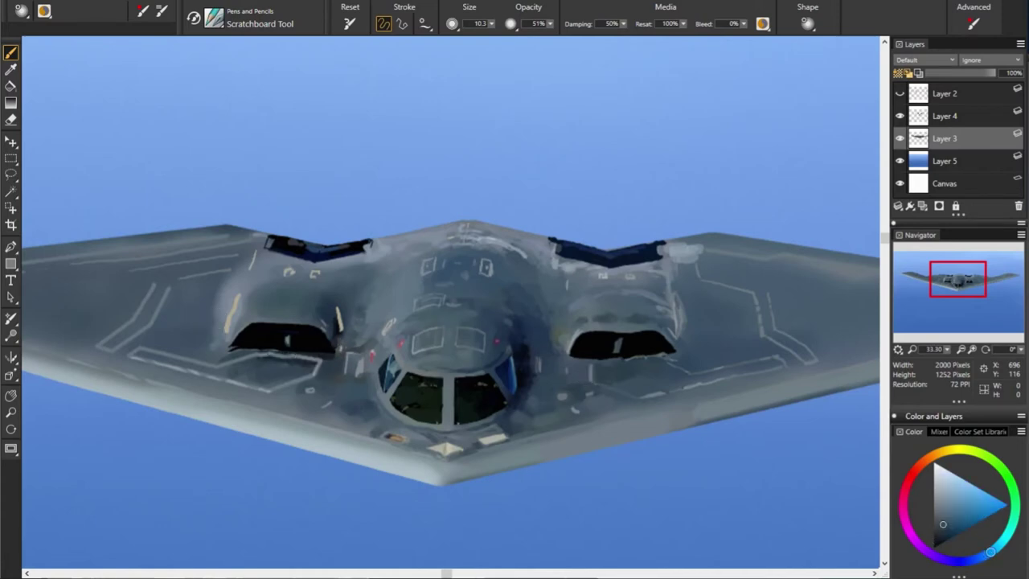
# Sample a few more wing tones to paint the scratchboard details with
pyautogui.keyDown('alt'); pyautogui.click(586, 399); pyautogui.keyUp('alt')
pyautogui.keyDown('alt'); pyautogui.click(195, 342); pyautogui.keyUp('alt')
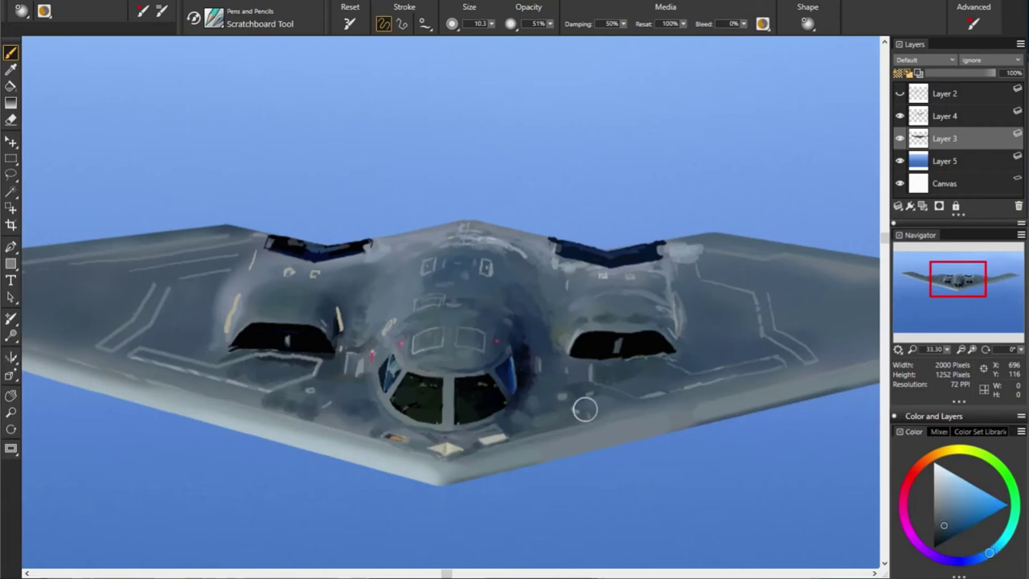
pyautogui.keyDown('alt'); pyautogui.click(624, 402); pyautogui.keyUp('alt')
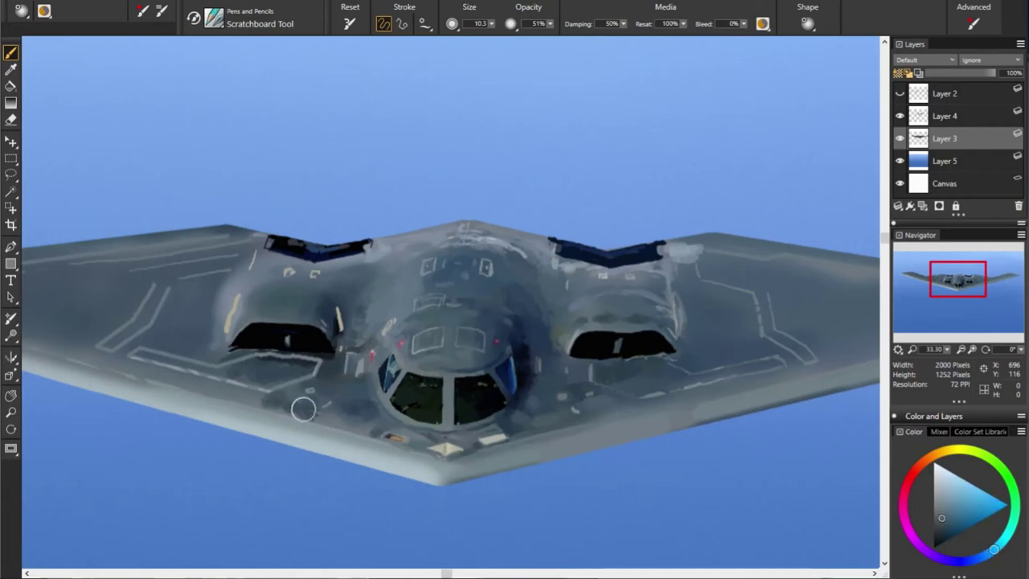
pyautogui.keyDown('alt'); pyautogui.click(278, 396); pyautogui.keyUp('alt')
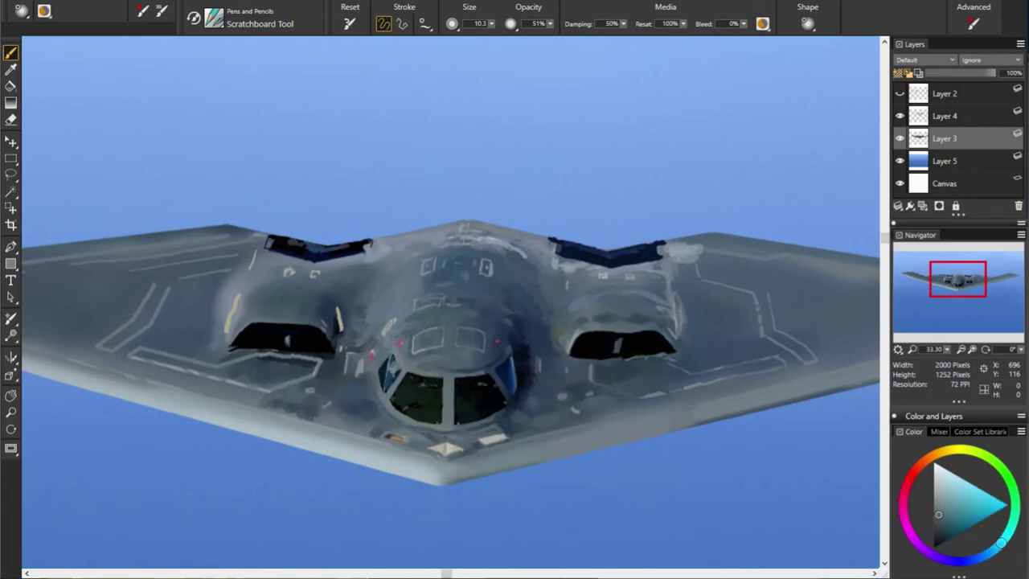
pyautogui.keyDown('alt'); pyautogui.click(328, 404); pyautogui.keyUp('alt')
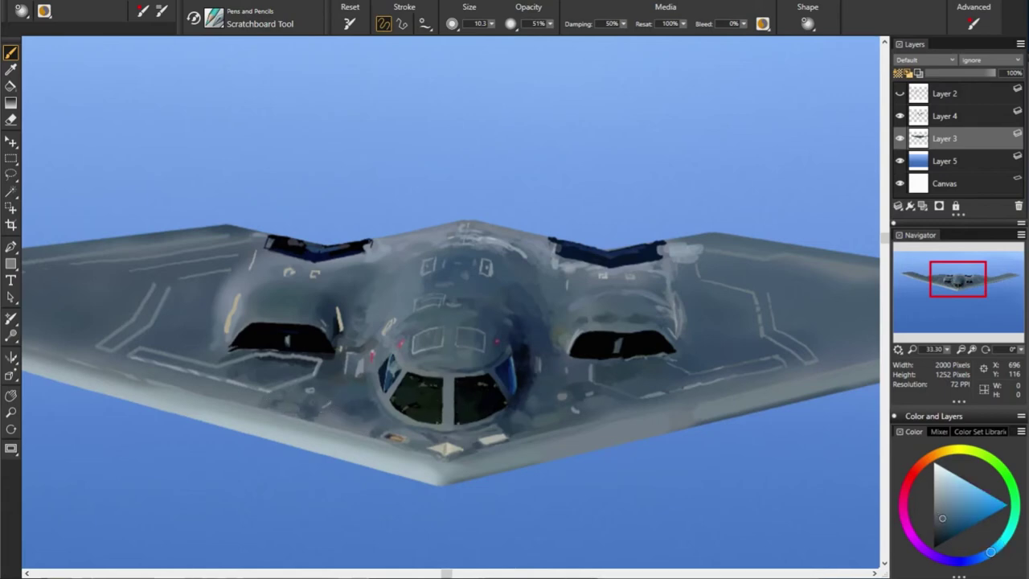
pyautogui.keyDown('alt'); pyautogui.click(323, 413); pyautogui.keyUp('alt')
# Sample bluer grey tones from the fuselage near the cockpit
pyautogui.keyDown('alt'); pyautogui.click(441, 434); pyautogui.keyUp('alt')
pyautogui.keyDown('alt'); pyautogui.click(319, 420); pyautogui.keyUp('alt')
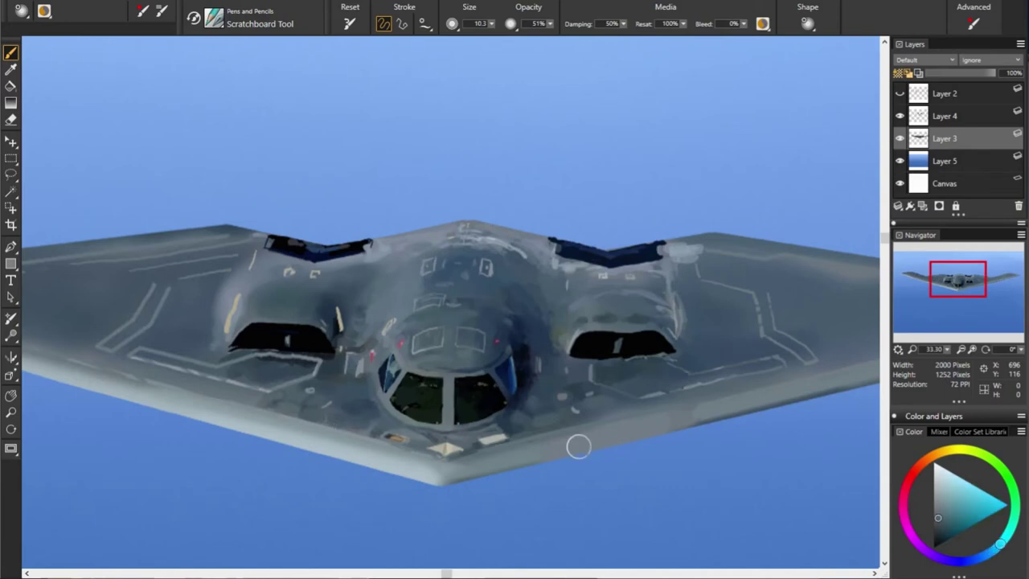
pyautogui.keyDown('alt'); pyautogui.click(470, 410); pyautogui.keyUp('alt')
pyautogui.keyDown('alt'); pyautogui.click(286, 402); pyautogui.keyUp('alt')
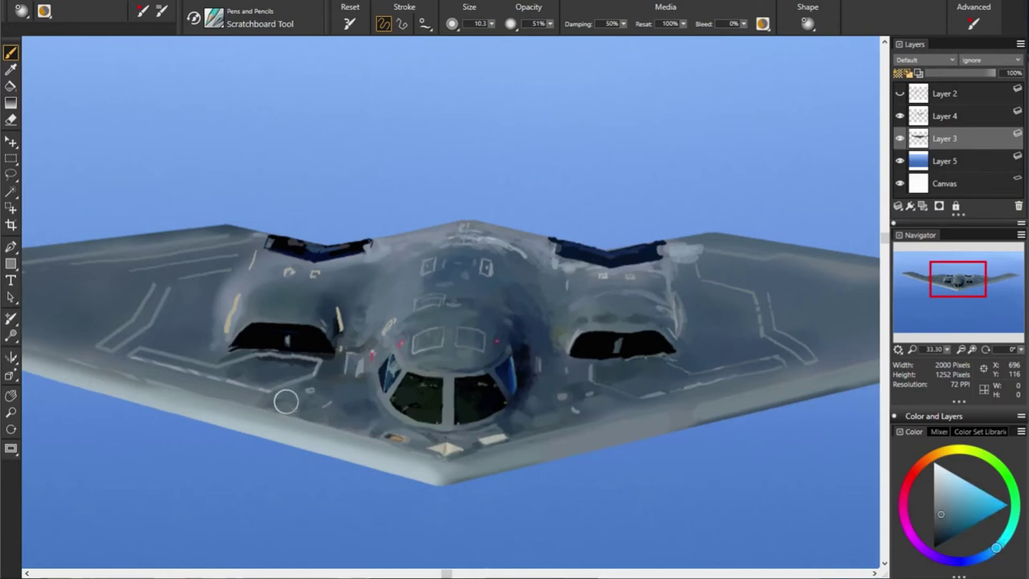
pyautogui.keyDown('alt'); pyautogui.click(378, 408); pyautogui.keyUp('alt')
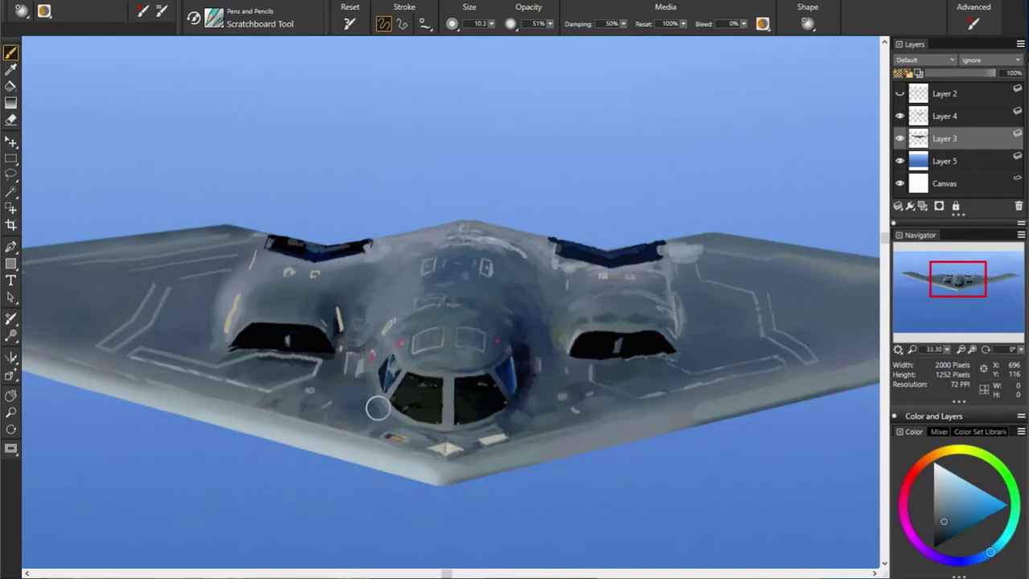
pyautogui.keyDown('alt'); pyautogui.click(385, 394); pyautogui.keyUp('alt')
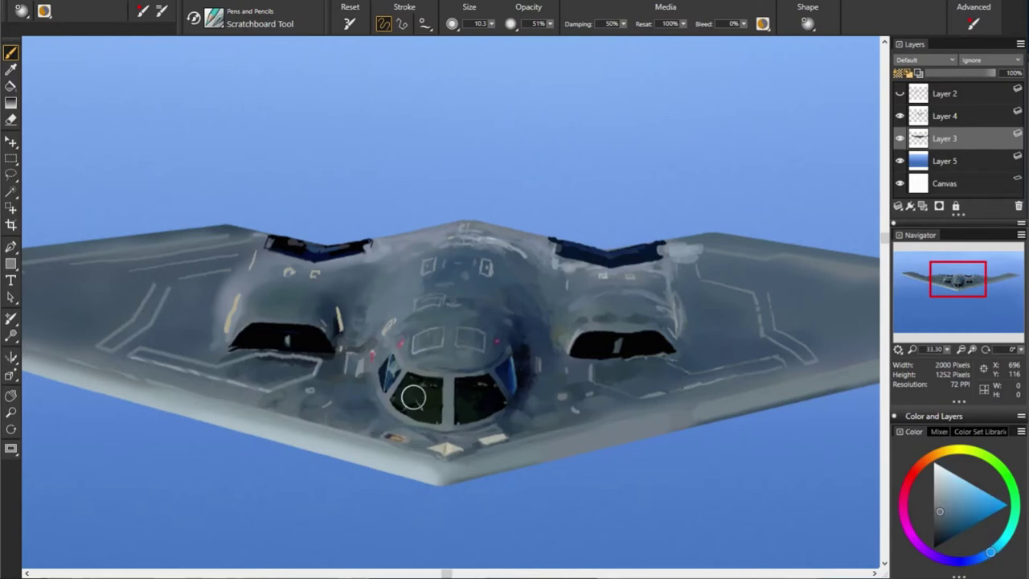
pyautogui.keyDown('alt'); pyautogui.click(257, 368); pyautogui.keyUp('alt')
# Sample tones from the upper and central fuselage and the left engine area
pyautogui.keyDown('alt'); pyautogui.click(407, 285); pyautogui.keyUp('alt')
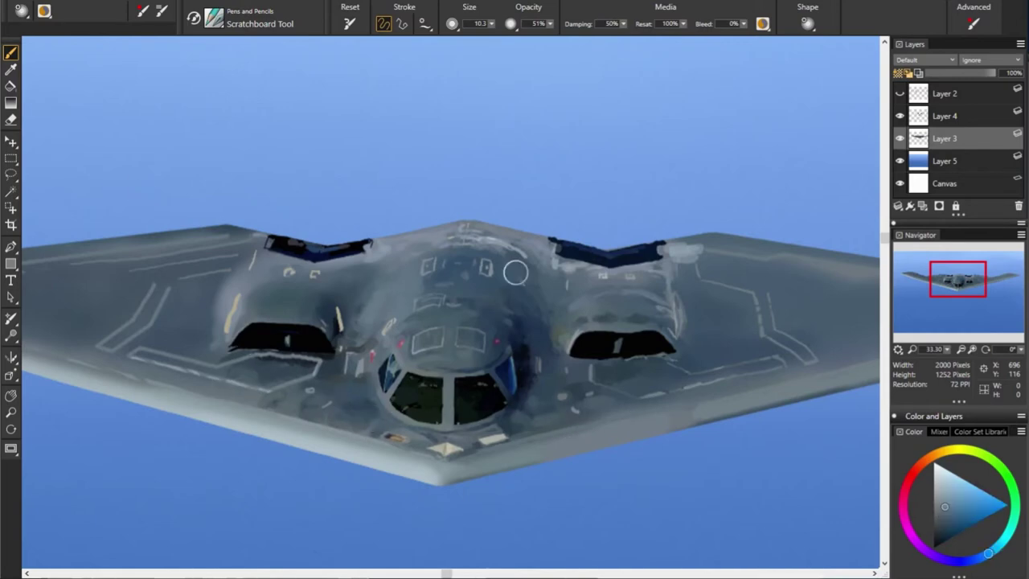
pyautogui.keyDown('alt'); pyautogui.click(367, 308); pyautogui.keyUp('alt')
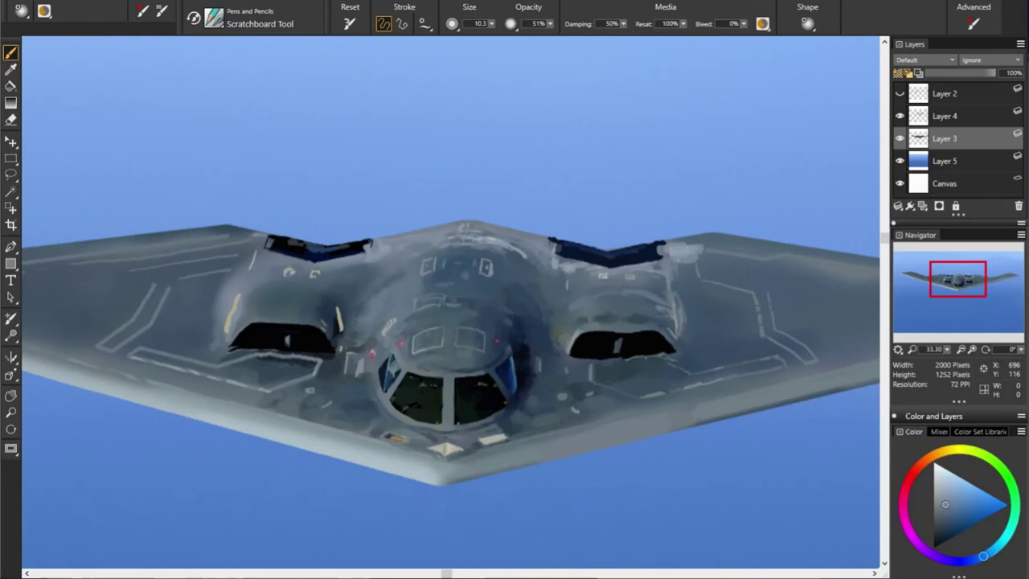
pyautogui.keyDown('alt'); pyautogui.click(420, 270); pyautogui.keyUp('alt')
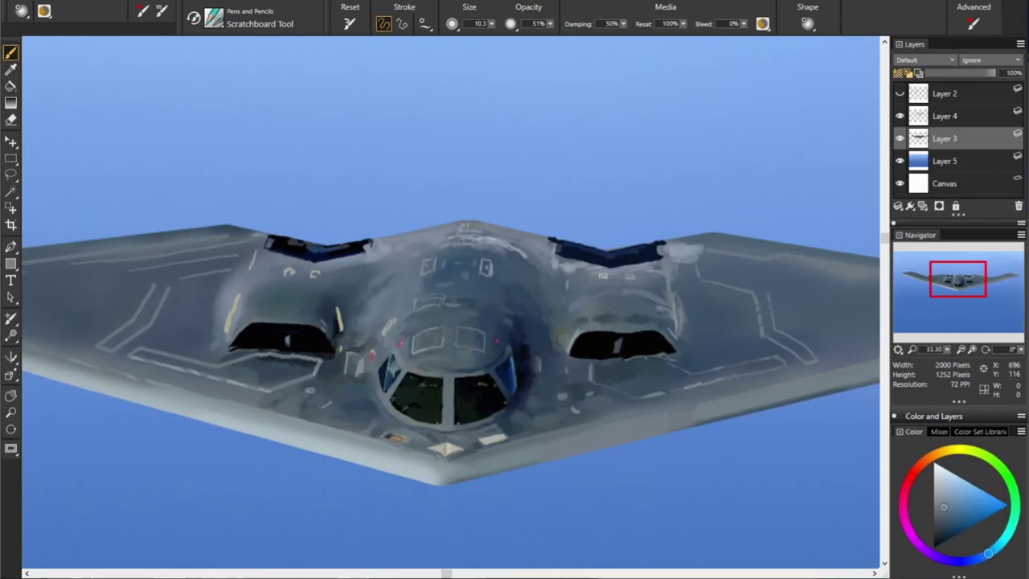
pyautogui.keyDown('alt'); pyautogui.click(377, 262); pyautogui.keyUp('alt')
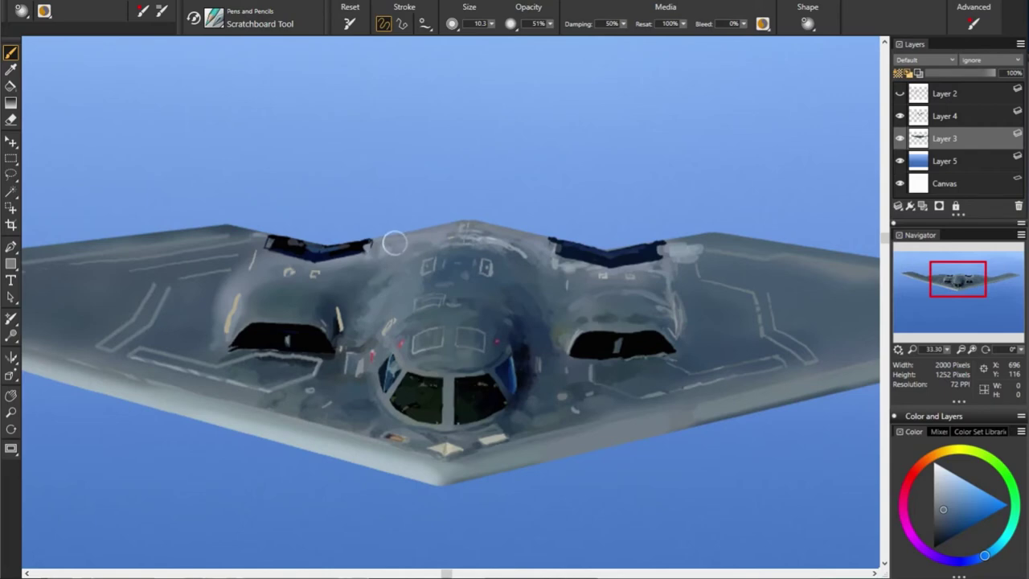
pyautogui.keyDown('alt'); pyautogui.click(380, 241); pyautogui.keyUp('alt')
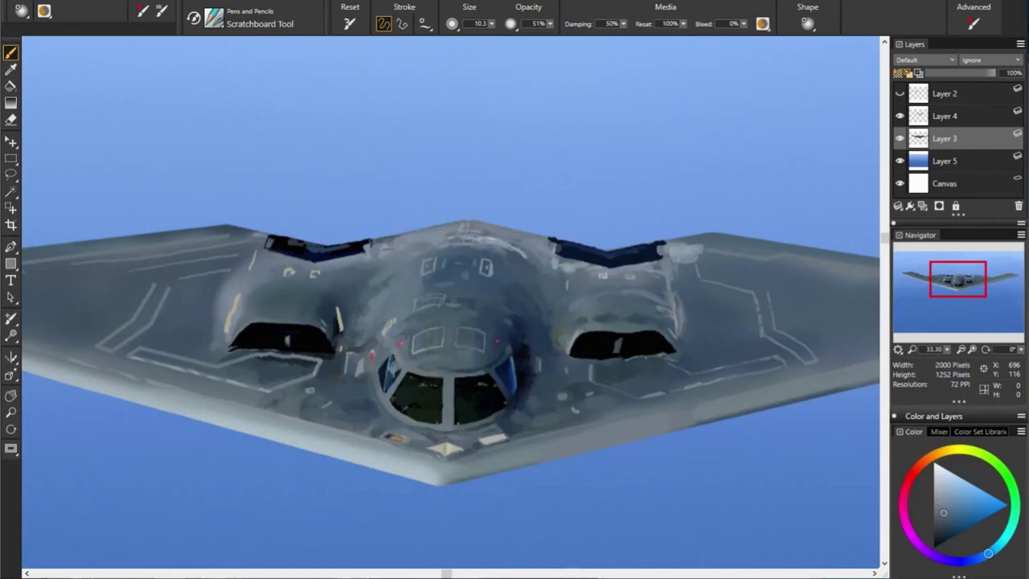
pyautogui.keyDown('alt'); pyautogui.click(272, 233); pyautogui.keyUp('alt')
pyautogui.keyDown('alt'); pyautogui.click(306, 295); pyautogui.keyUp('alt')
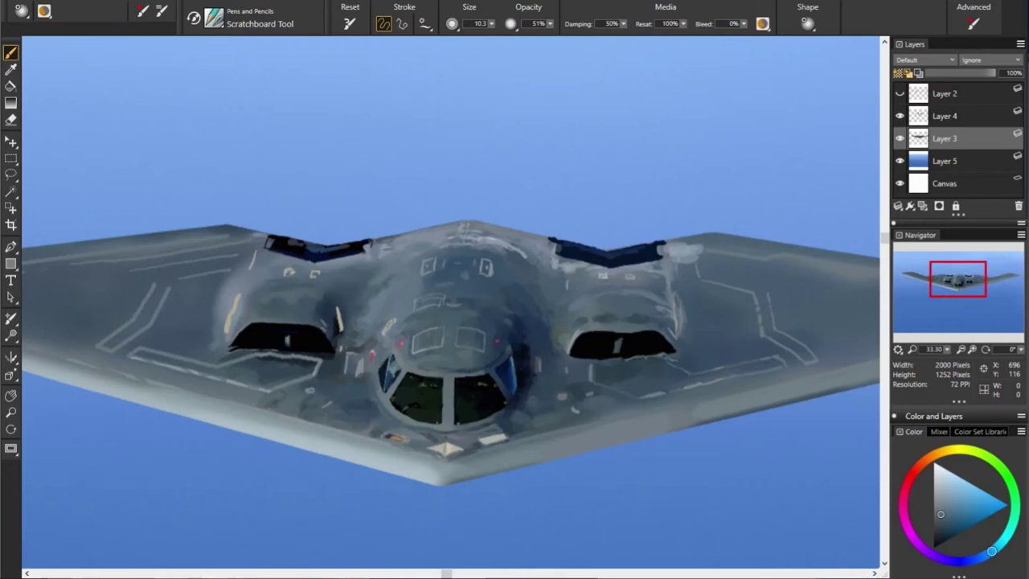
pyautogui.keyDown('alt'); pyautogui.click(290, 312); pyautogui.keyUp('alt')
pyautogui.keyDown('alt'); pyautogui.click(330, 291); pyautogui.keyUp('alt')
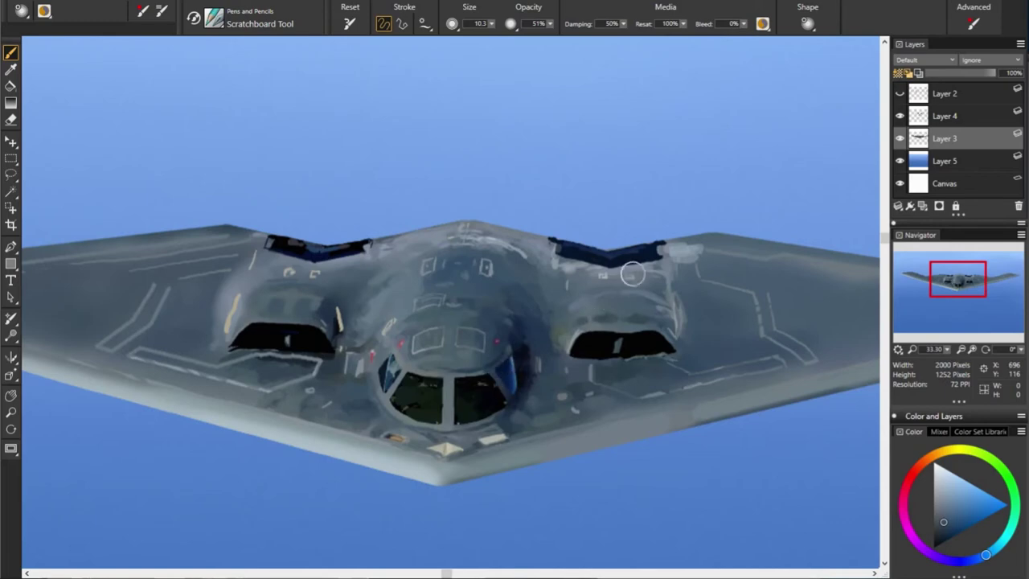
# Pick less saturated greys from around and beside the left engine
pyautogui.keyDown('alt'); pyautogui.click(501, 269); pyautogui.keyUp('alt')
pyautogui.keyDown('alt'); pyautogui.click(353, 292); pyautogui.keyUp('alt')
pyautogui.keyDown('alt'); pyautogui.click(325, 290); pyautogui.keyUp('alt')
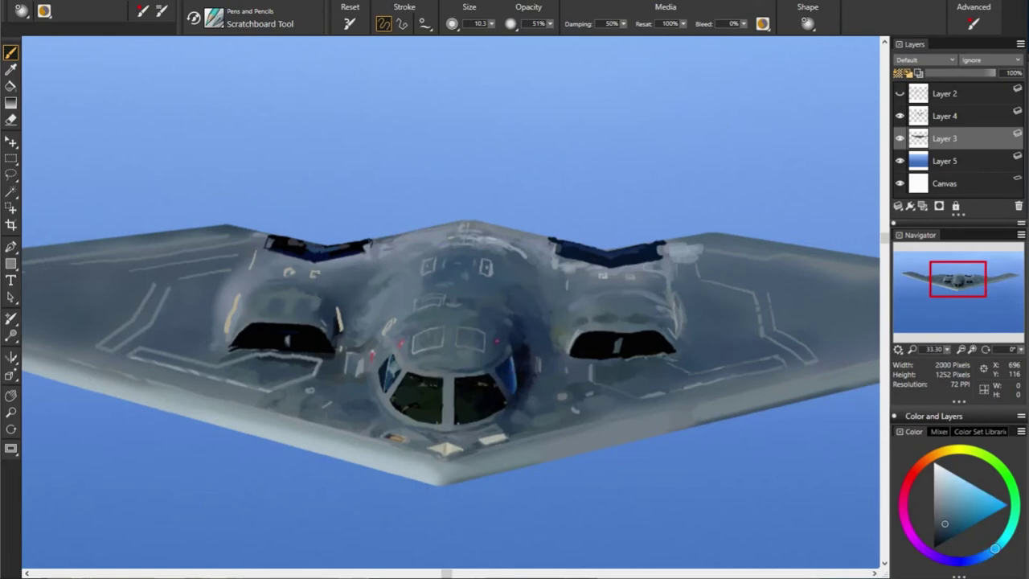
pyautogui.keyDown('alt'); pyautogui.click(361, 300); pyautogui.keyUp('alt')
pyautogui.keyDown('alt'); pyautogui.click(322, 305); pyautogui.keyUp('alt')
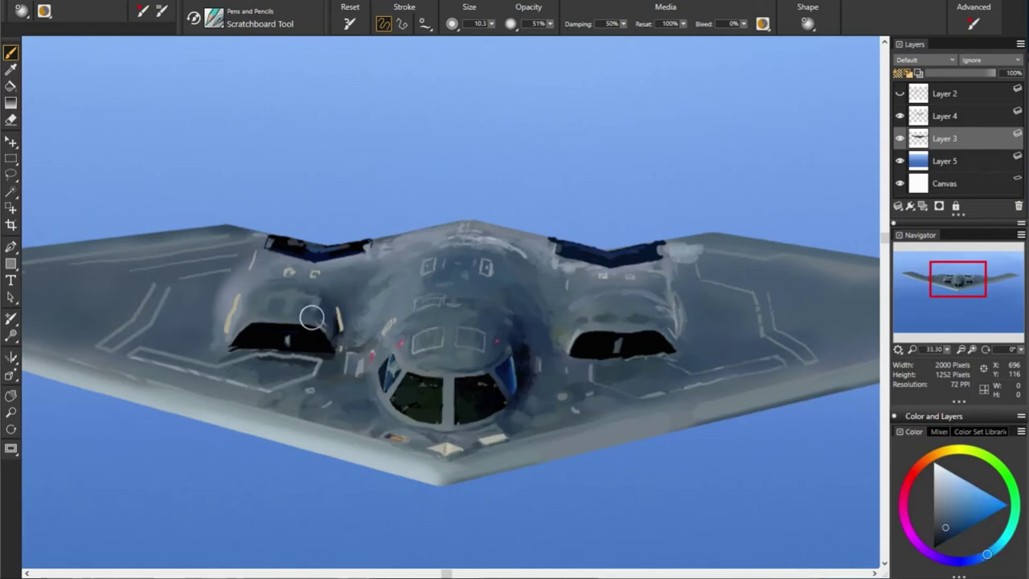
pyautogui.keyDown('alt'); pyautogui.click(320, 311); pyautogui.keyUp('alt')
pyautogui.keyDown('alt'); pyautogui.click(403, 298); pyautogui.keyUp('alt')
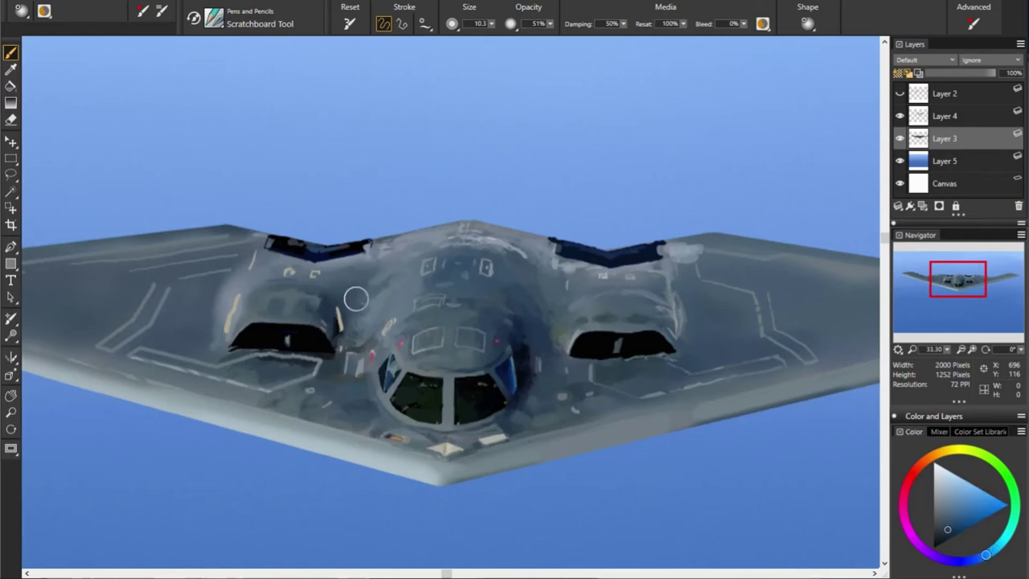
pyautogui.keyDown('alt'); pyautogui.click(384, 299); pyautogui.keyUp('alt')
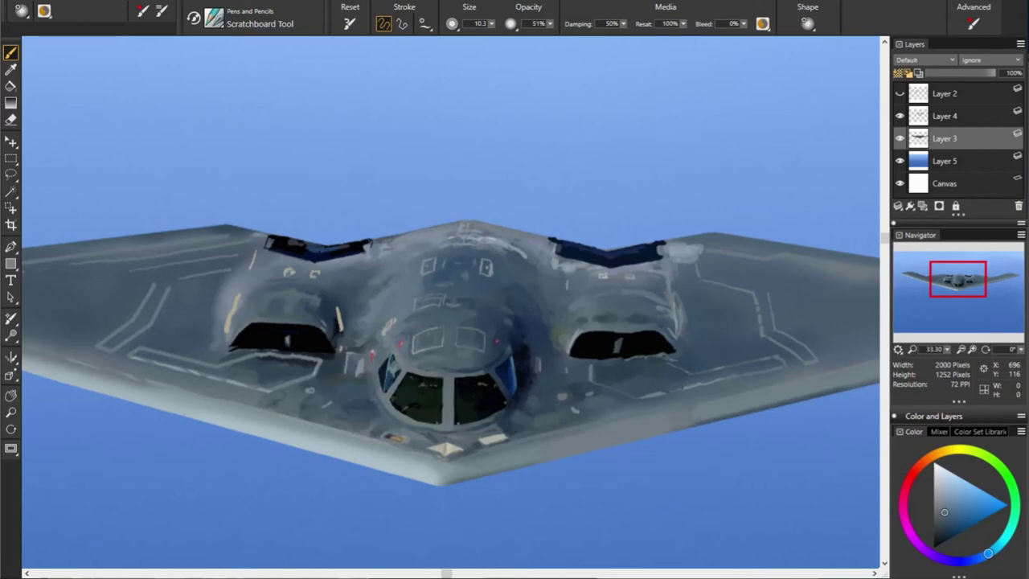
pyautogui.keyDown('alt'); pyautogui.click(261, 305); pyautogui.keyUp('alt')
# Sample tones near the left wingtip, then pan the canvas to show the left wing
pyautogui.keyDown('alt'); pyautogui.click(78, 245); pyautogui.keyUp('alt')
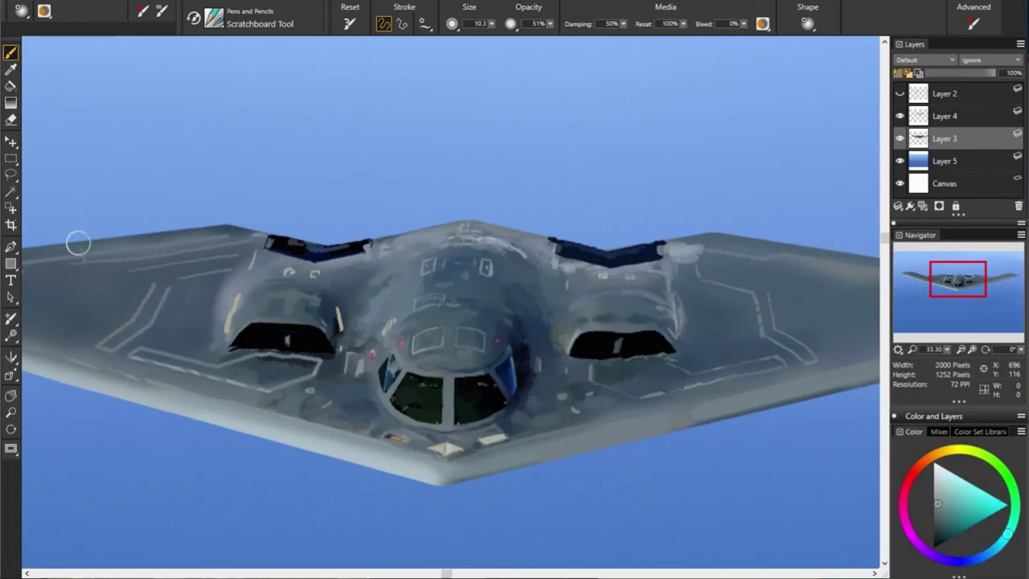
pyautogui.keyDown('alt'); pyautogui.click(78, 244); pyautogui.keyUp('alt')
pyautogui.keyDown('alt'); pyautogui.click(52, 262); pyautogui.keyUp('alt')
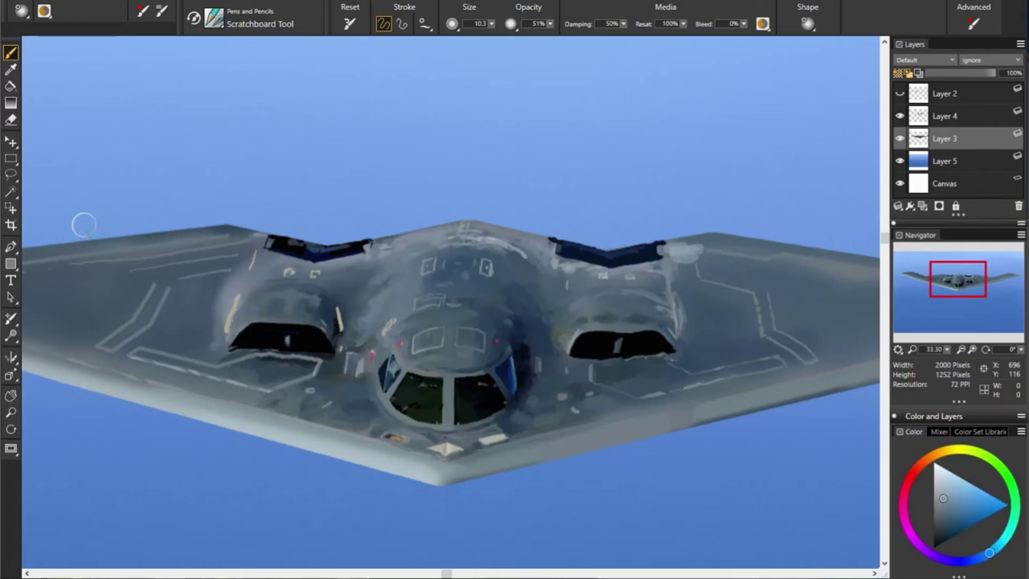
pyautogui.keyDown('alt'); pyautogui.click(234, 336); pyautogui.keyUp('alt')
pyautogui.keyDown('alt'); pyautogui.click(47, 232); pyautogui.keyUp('alt')
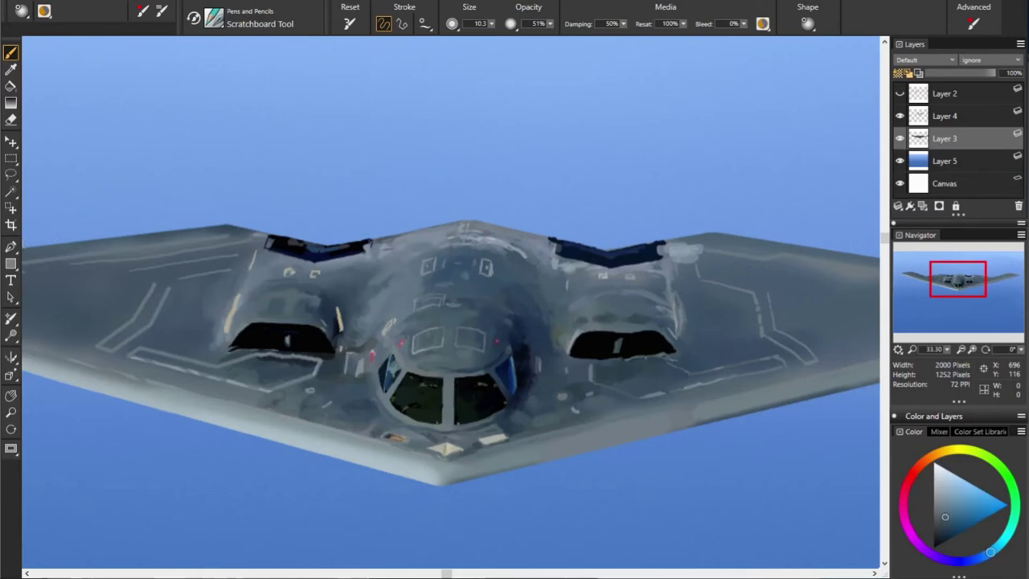
pyautogui.keyDown('alt'); pyautogui.click(818, 199); pyautogui.keyUp('alt')
pyautogui.keyDown('alt'); pyautogui.click(197, 323); pyautogui.keyUp('alt')
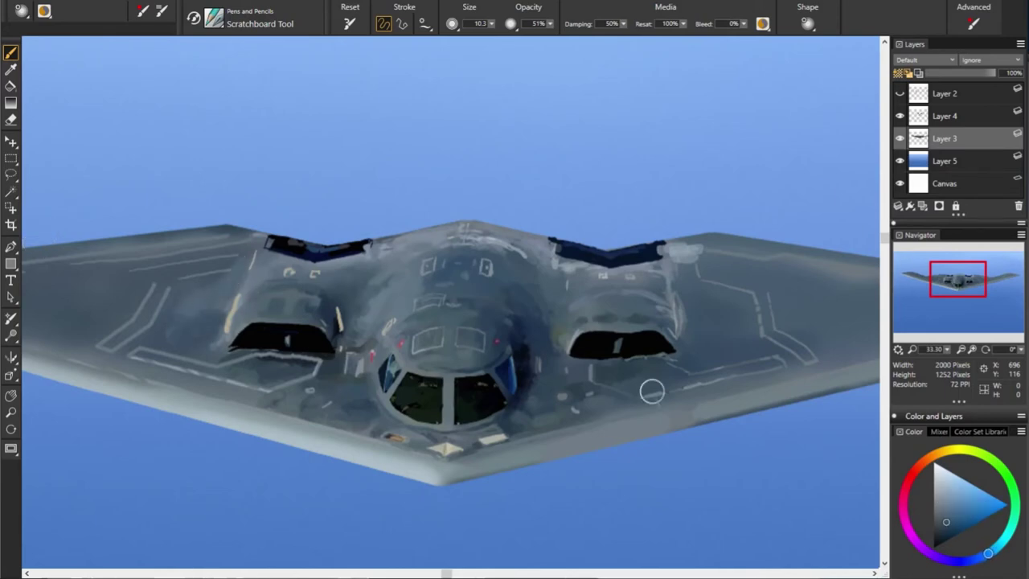
pyautogui.keyDown('alt'); pyautogui.click(116, 341); pyautogui.keyUp('alt')
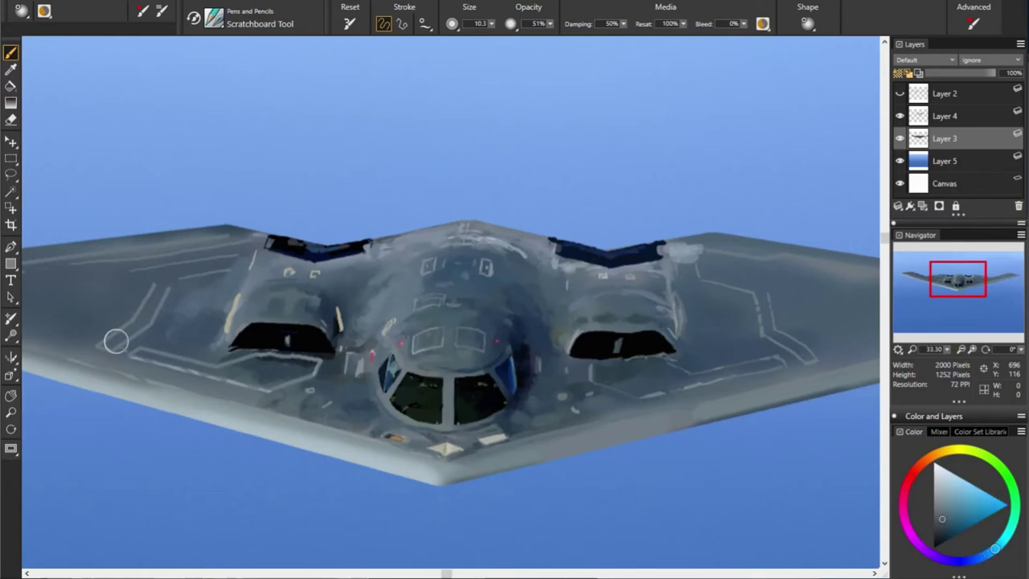
pyautogui.keyDown('alt'); pyautogui.click(116, 341); pyautogui.keyUp('alt')
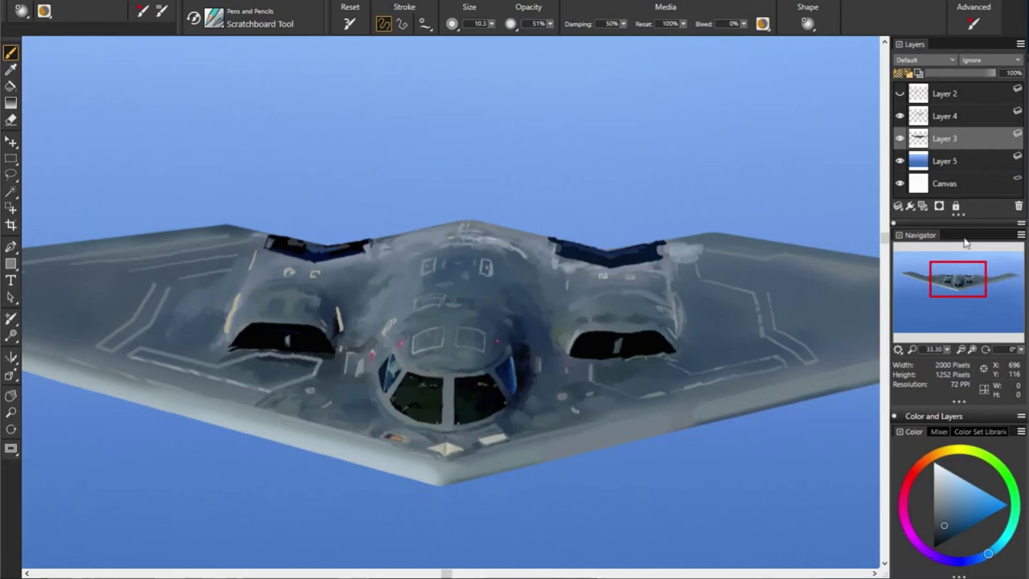
pyautogui.moveTo(241, 321); pyautogui.dragTo(772, 410)
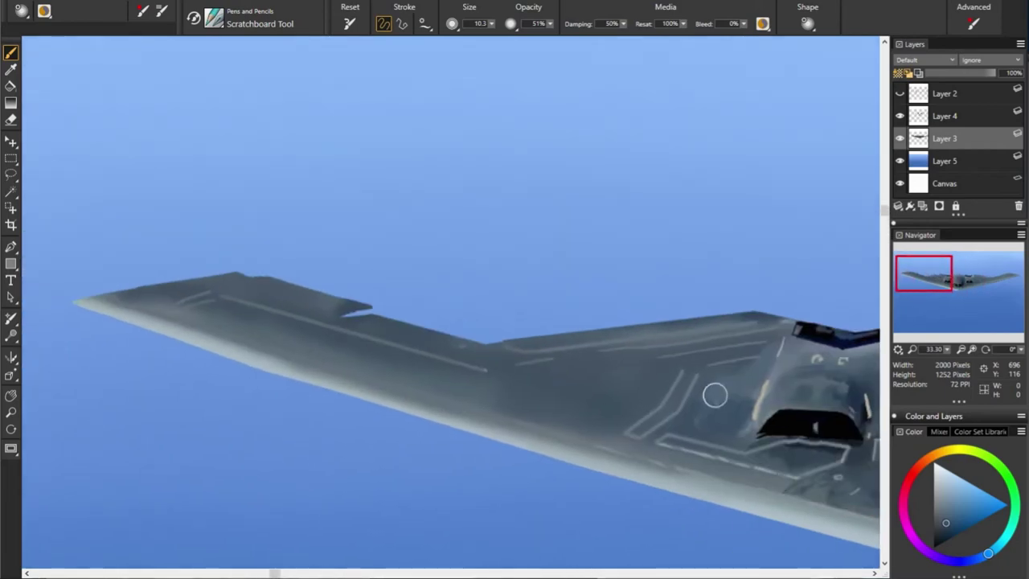
# Dab sampled grey-blue wing tones over the left wing shading from root to outer wing
pyautogui.keyDown('alt'); pyautogui.click(648, 357); pyautogui.keyUp('alt')
pyautogui.keyDown('alt'); pyautogui.click(761, 308); pyautogui.keyUp('alt')
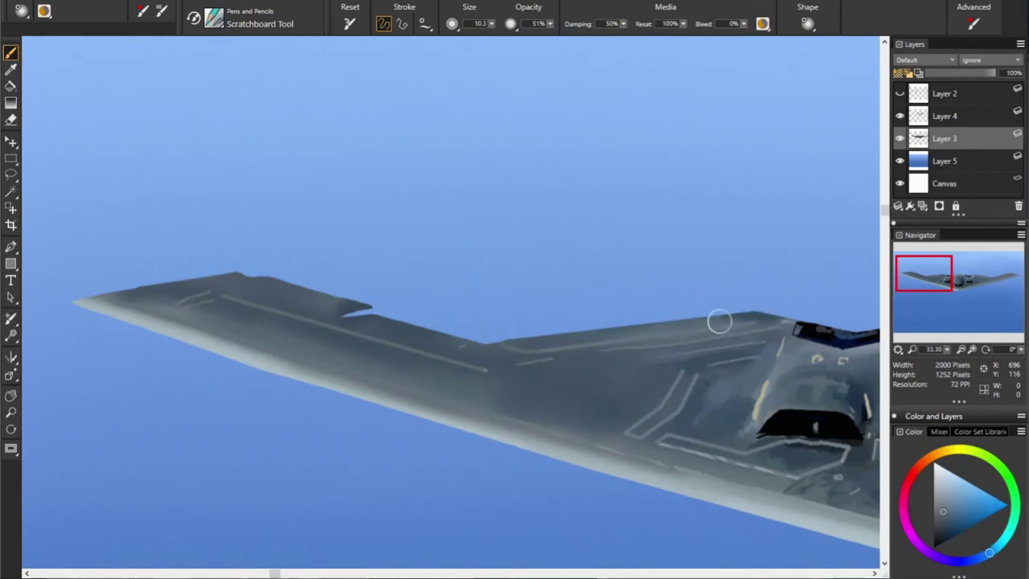
pyautogui.keyDown('alt'); pyautogui.click(614, 321); pyautogui.keyUp('alt')
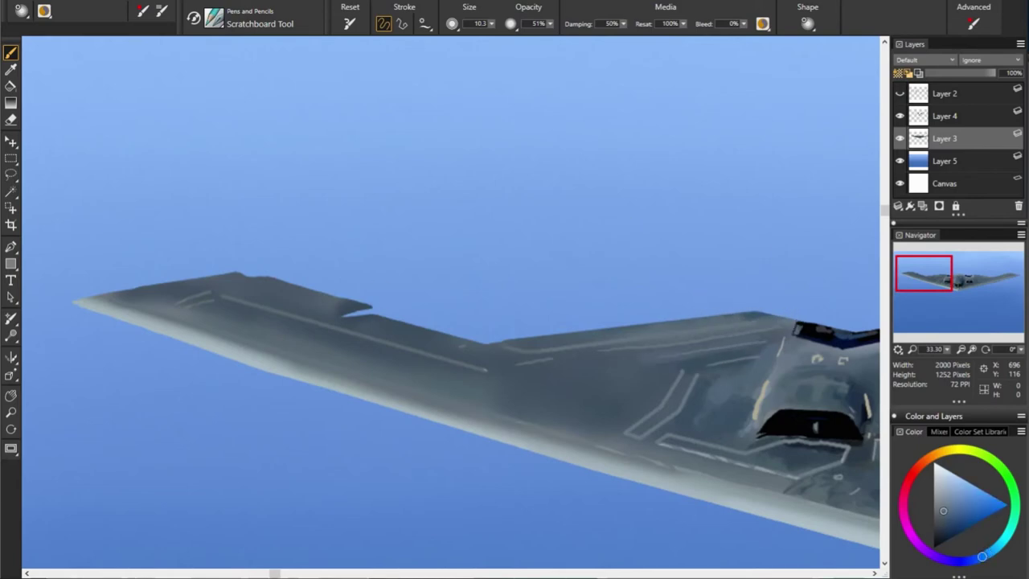
pyautogui.keyDown('alt'); pyautogui.click(653, 296); pyautogui.keyUp('alt')
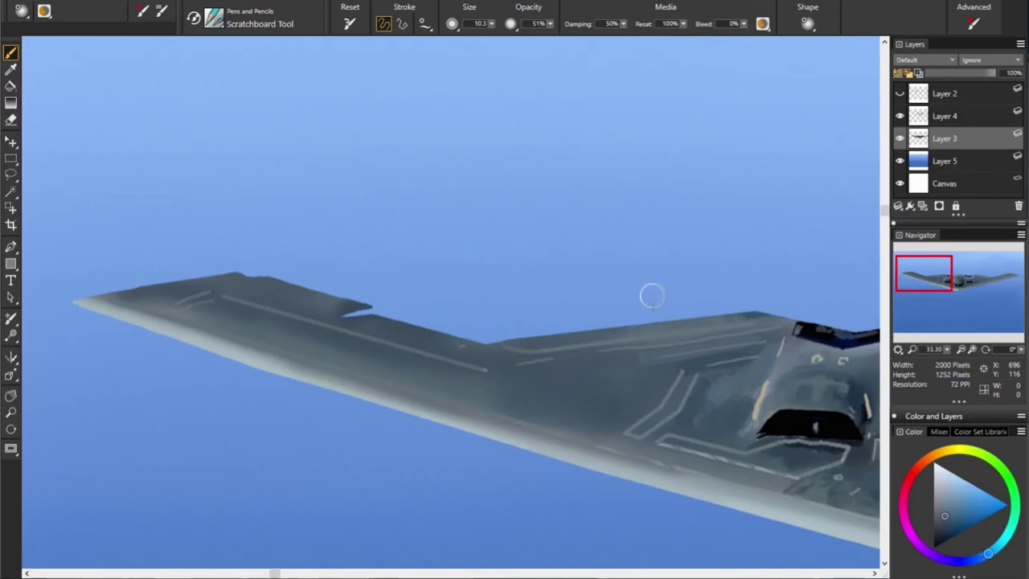
pyautogui.keyDown('alt'); pyautogui.click(767, 349); pyautogui.keyUp('alt')
pyautogui.keyDown('alt'); pyautogui.click(669, 344); pyautogui.keyUp('alt')
pyautogui.keyDown('alt'); pyautogui.click(508, 295); pyautogui.keyUp('alt')
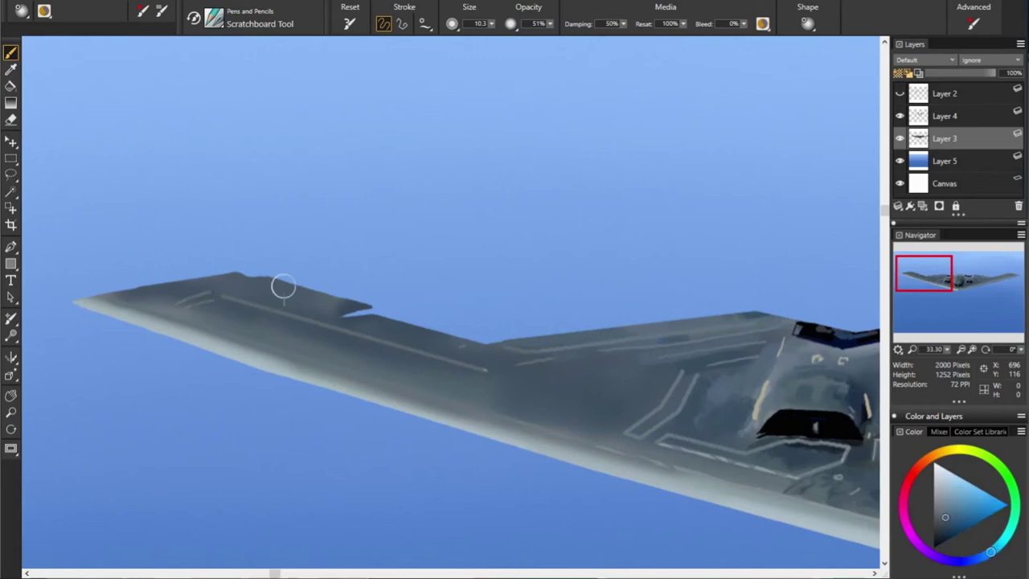
pyautogui.keyDown('alt'); pyautogui.click(500, 352); pyautogui.keyUp('alt')
pyautogui.keyDown('alt'); pyautogui.click(453, 349); pyautogui.keyUp('alt')
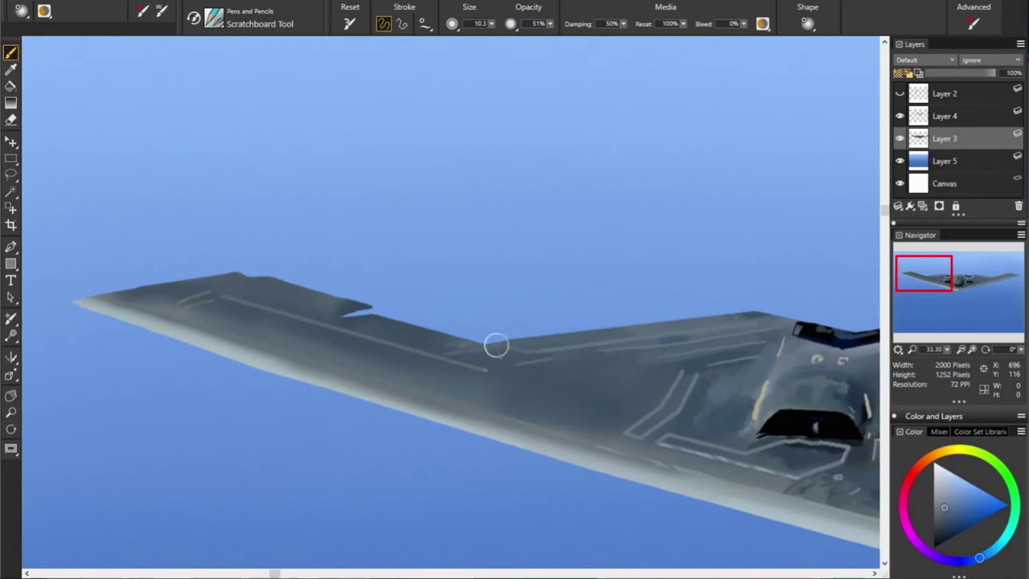
pyautogui.keyDown('alt'); pyautogui.click(289, 304); pyautogui.keyUp('alt')
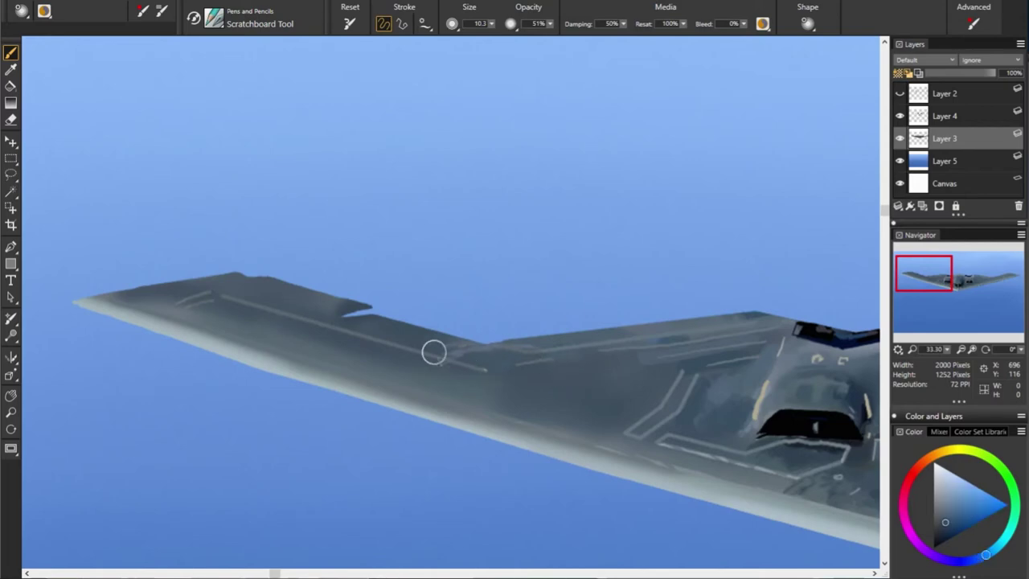
pyautogui.keyDown('alt'); pyautogui.click(414, 359); pyautogui.keyUp('alt')
pyautogui.keyDown('alt'); pyautogui.click(351, 325); pyautogui.keyUp('alt')
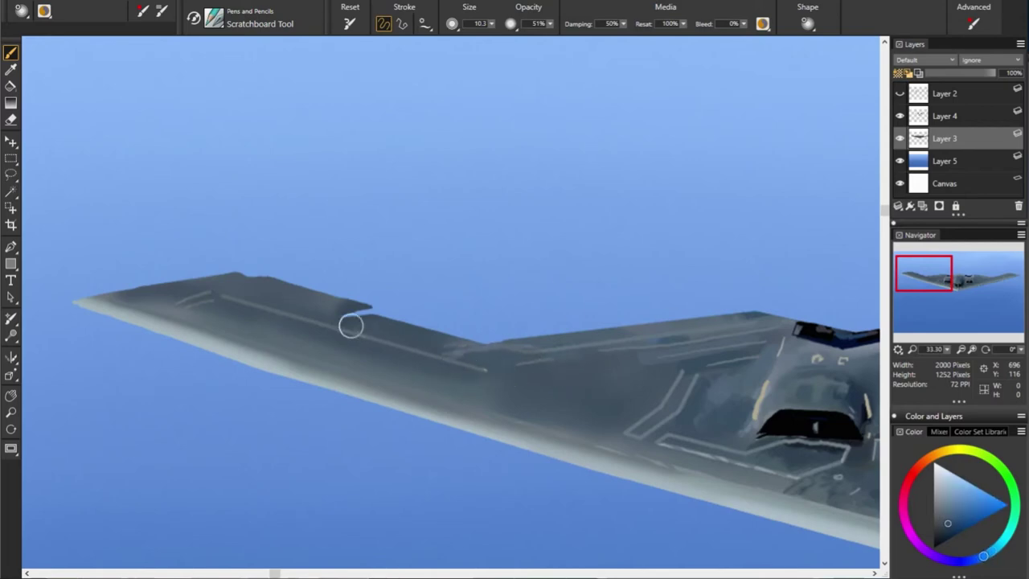
pyautogui.keyDown('alt'); pyautogui.click(375, 302); pyautogui.keyUp('alt')
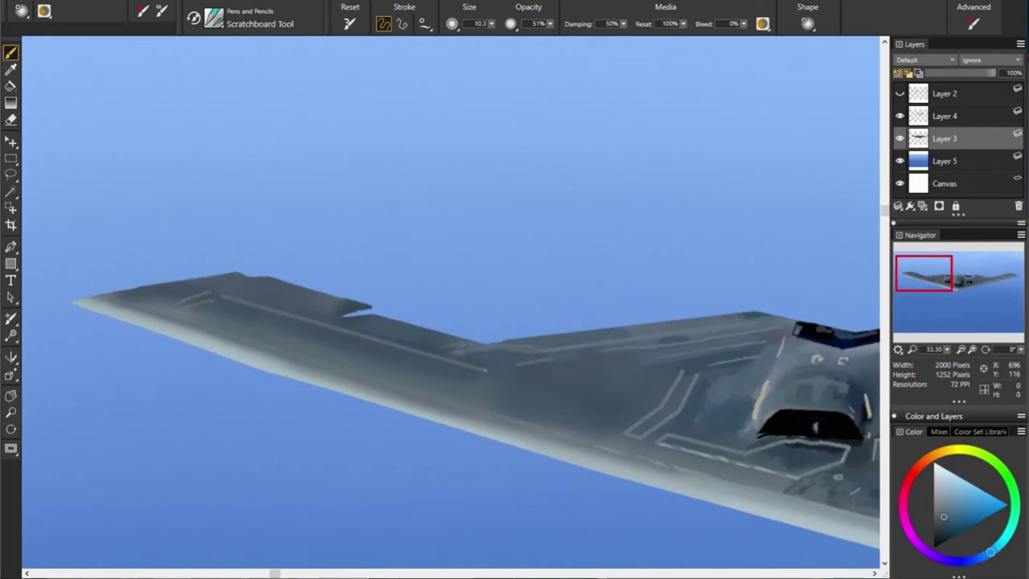
pyautogui.keyDown('alt'); pyautogui.click(377, 326); pyautogui.keyUp('alt')
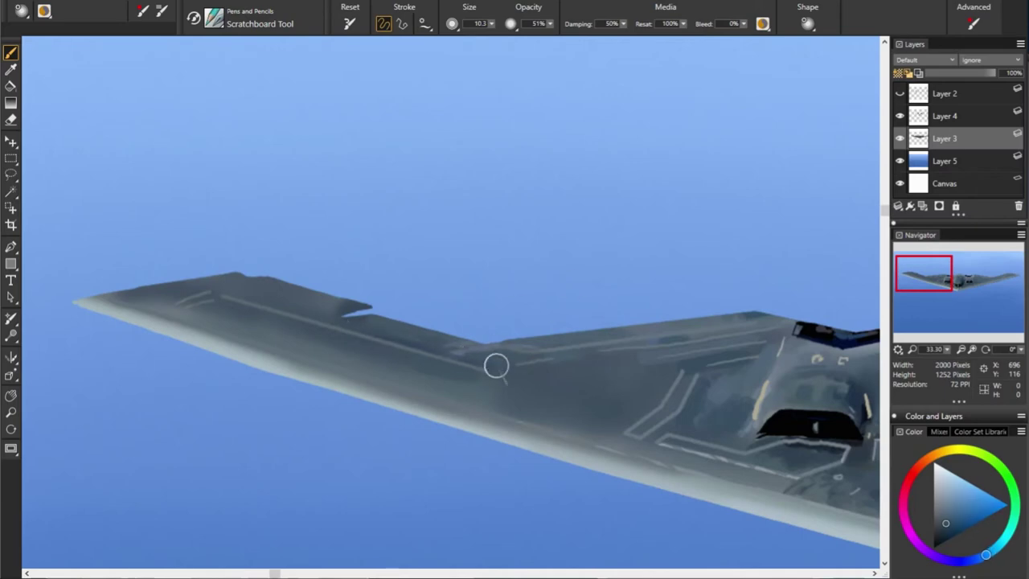
# Blend darker grey-blue shading near the inner panel lines, fuselage and cockpit
pyautogui.keyDown('alt'); pyautogui.click(729, 341); pyautogui.keyUp('alt')
pyautogui.keyDown('alt'); pyautogui.click(481, 383); pyautogui.keyUp('alt')
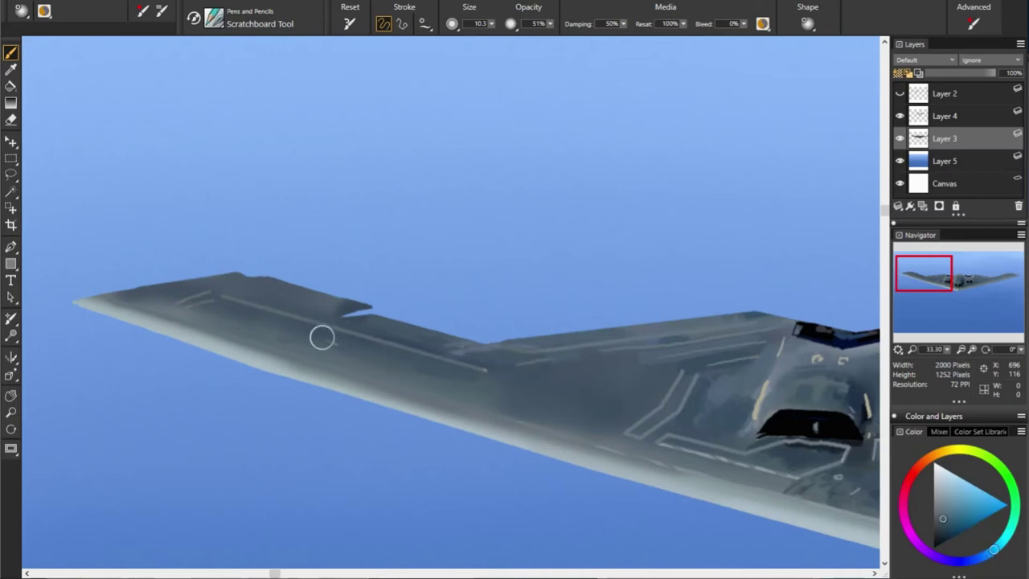
pyautogui.keyDown('alt'); pyautogui.click(813, 319); pyautogui.keyUp('alt')
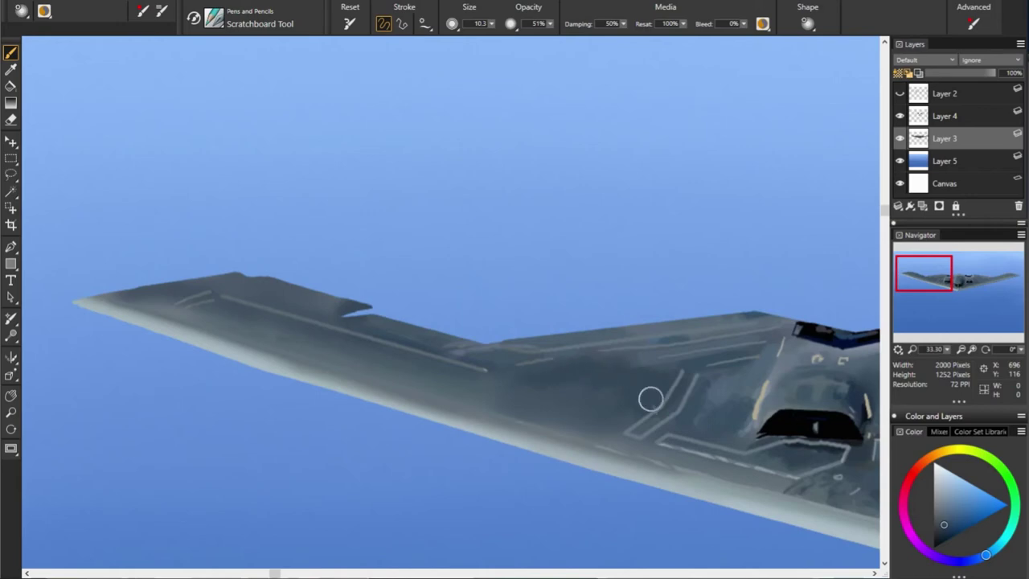
pyautogui.keyDown('alt'); pyautogui.click(734, 350); pyautogui.keyUp('alt')
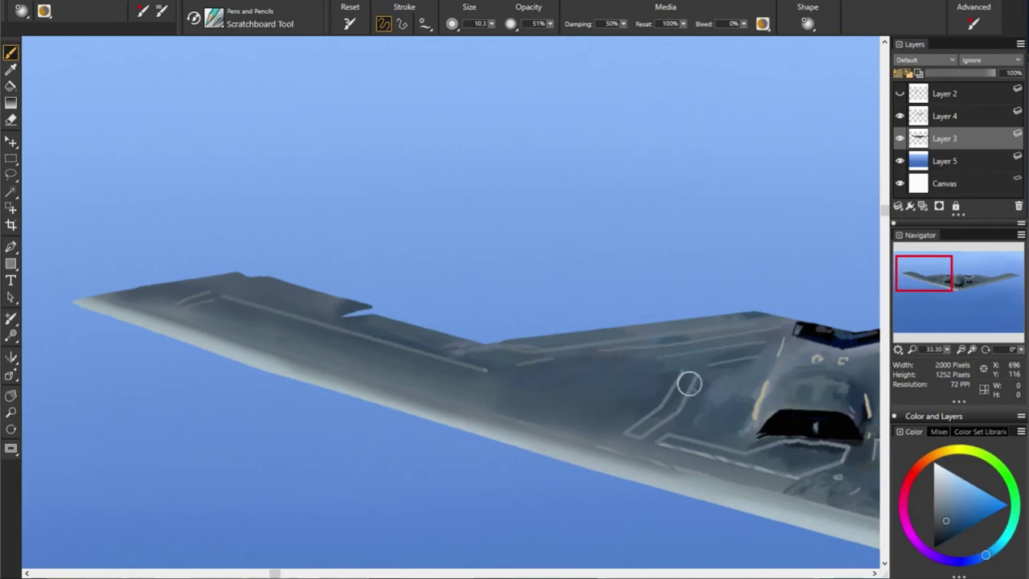
pyautogui.keyDown('alt'); pyautogui.click(629, 400); pyautogui.keyUp('alt')
pyautogui.keyDown('alt'); pyautogui.click(371, 329); pyautogui.keyUp('alt')
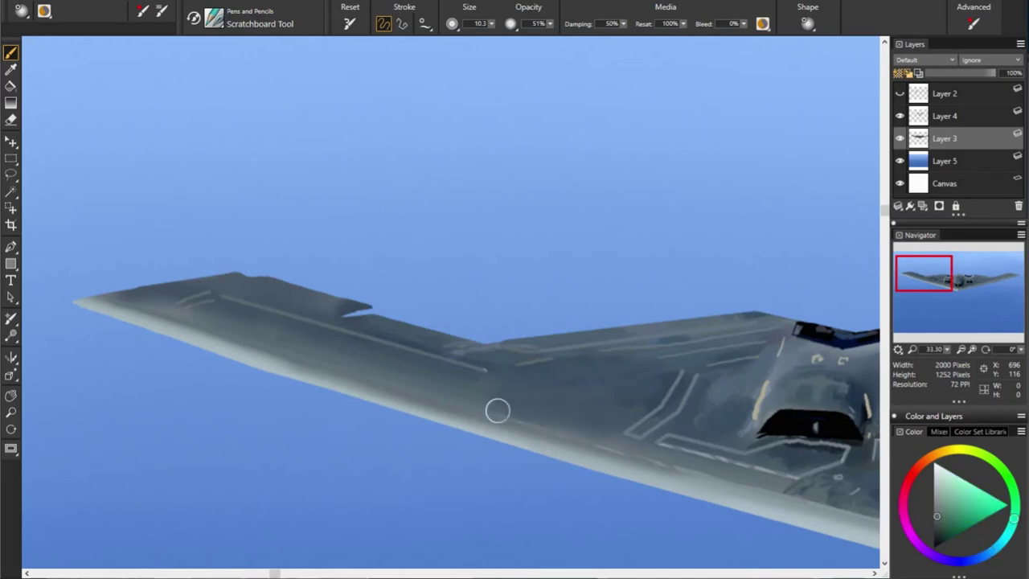
pyautogui.keyDown('alt'); pyautogui.click(741, 408); pyautogui.keyUp('alt')
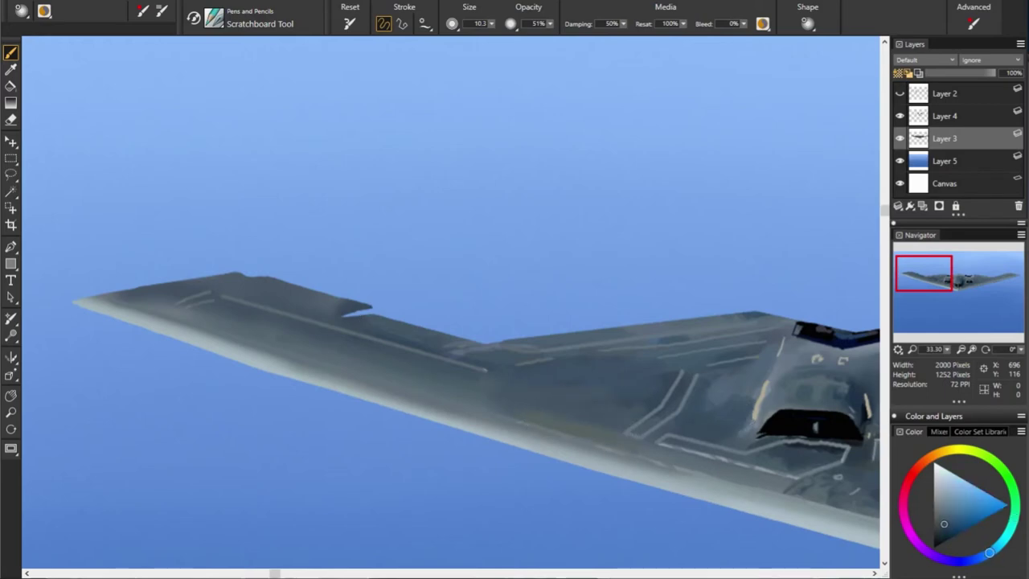
pyautogui.keyDown('alt'); pyautogui.click(676, 419); pyautogui.keyUp('alt')
pyautogui.keyDown('alt'); pyautogui.click(712, 396); pyautogui.keyUp('alt')
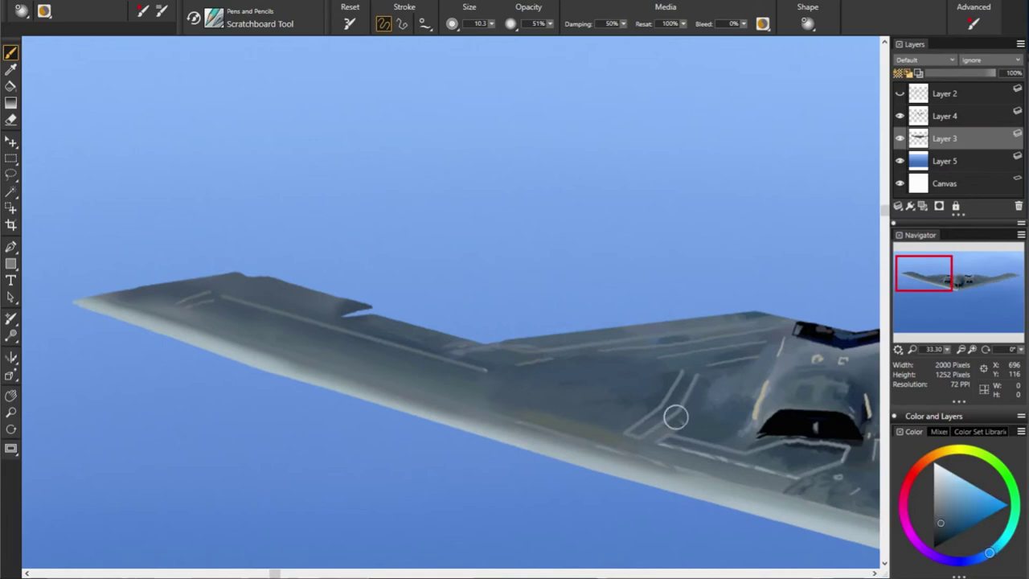
pyautogui.keyDown('alt'); pyautogui.click(635, 427); pyautogui.keyUp('alt')
pyautogui.keyDown('alt'); pyautogui.click(697, 344); pyautogui.keyUp('alt')
pyautogui.keyDown('alt'); pyautogui.click(776, 351); pyautogui.keyUp('alt')
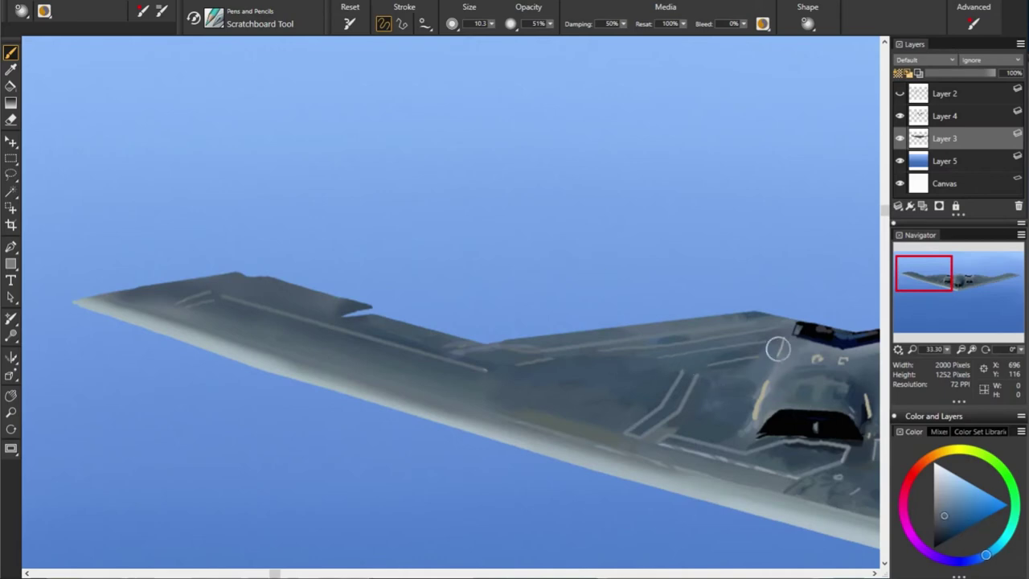
pyautogui.keyDown('alt'); pyautogui.click(765, 372); pyautogui.keyUp('alt')
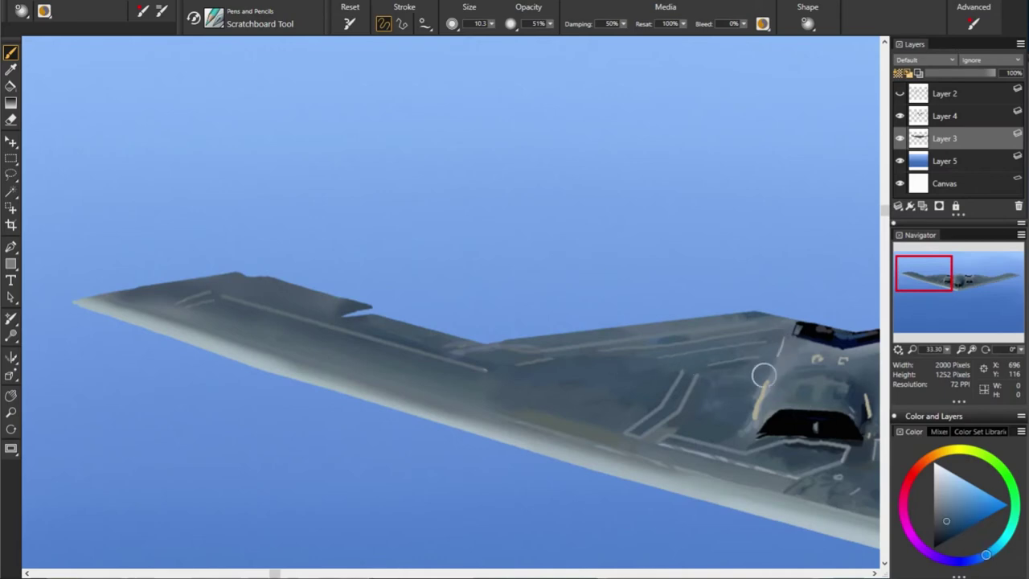
pyautogui.keyDown('alt'); pyautogui.click(800, 340); pyautogui.keyUp('alt')
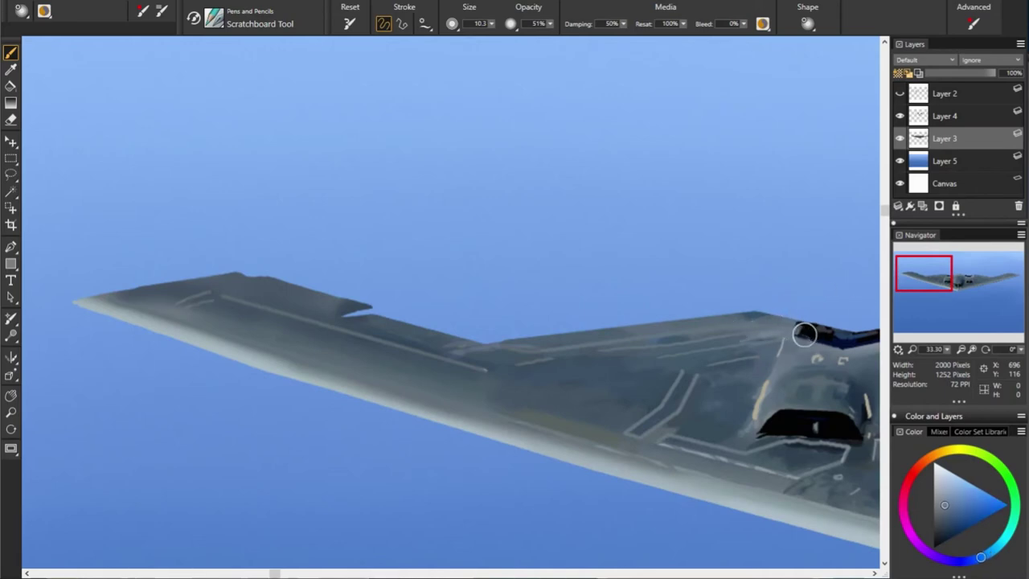
# Darken and extend the cockpit window and cover light marks on the nearby fuselage
pyautogui.keyDown('alt'); pyautogui.click(772, 320); pyautogui.keyUp('alt')
pyautogui.moveTo(821, 327); pyautogui.dragTo(846, 337)
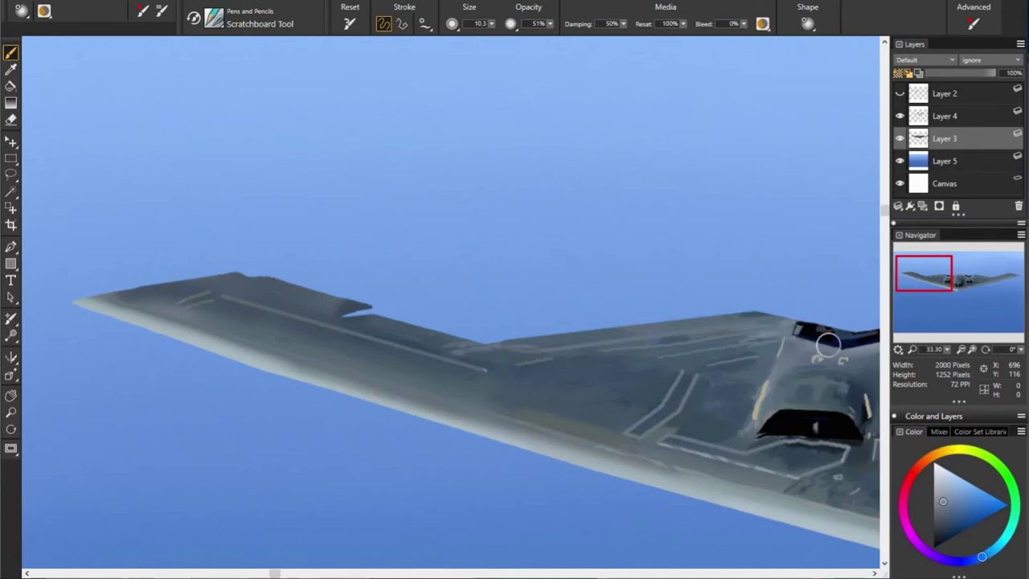
pyautogui.keyDown('alt'); pyautogui.click(772, 341); pyautogui.keyUp('alt')
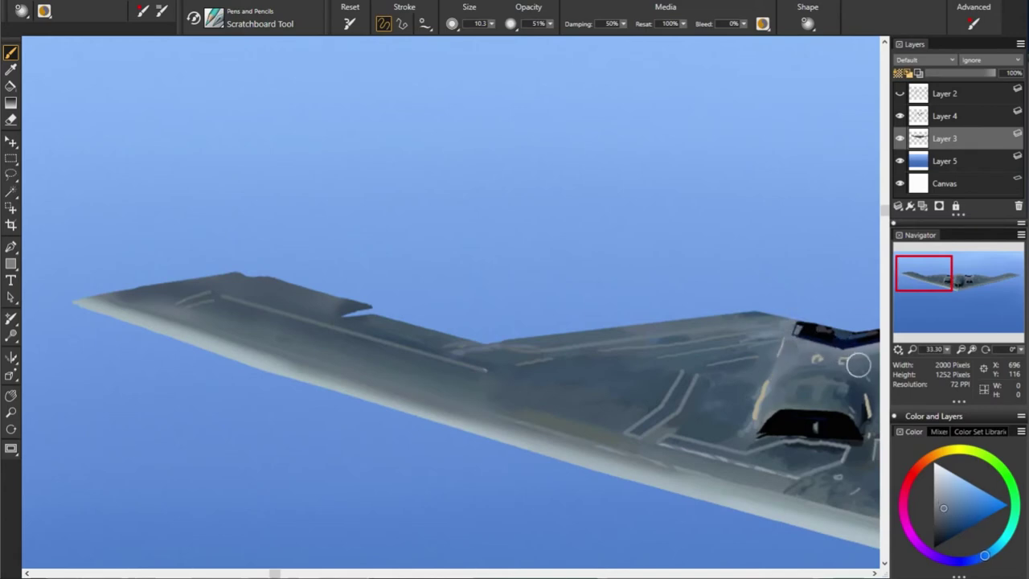
pyautogui.keyDown('alt'); pyautogui.click(639, 320); pyautogui.keyUp('alt')
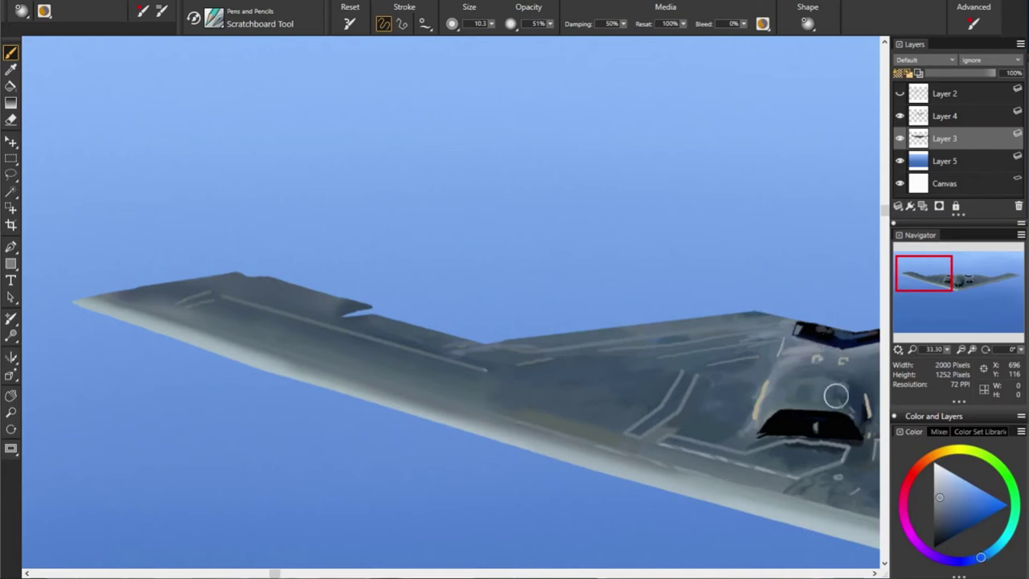
pyautogui.keyDown('alt'); pyautogui.click(764, 363); pyautogui.keyUp('alt')
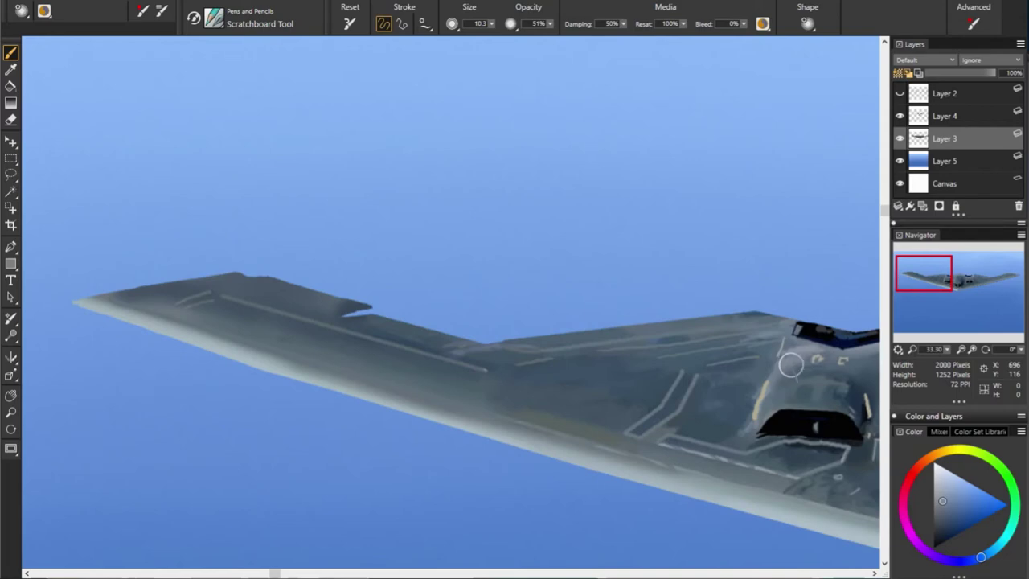
pyautogui.keyDown('alt'); pyautogui.click(831, 350); pyautogui.keyUp('alt')
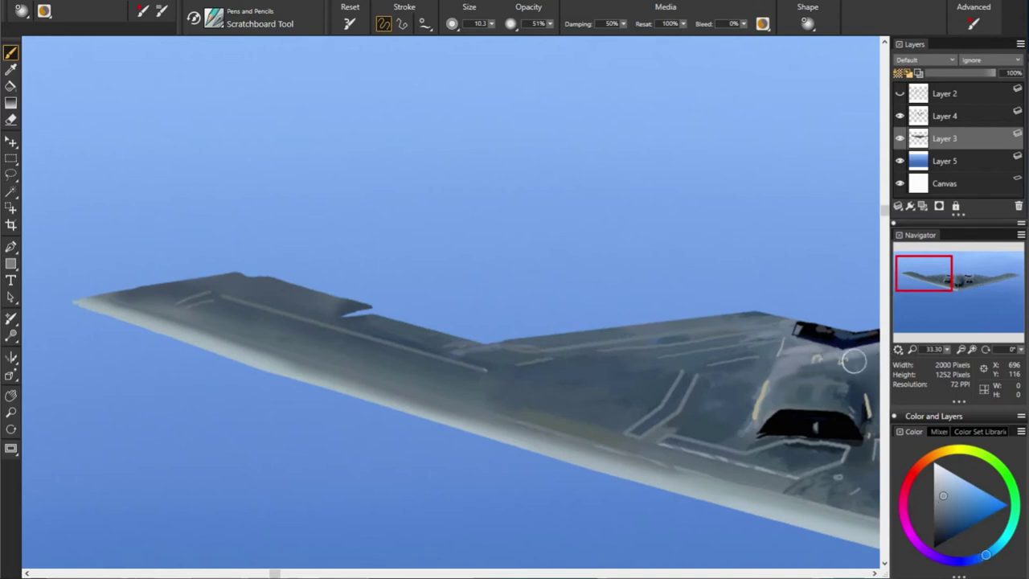
pyautogui.moveTo(799, 376); pyautogui.dragTo(836, 361)
pyautogui.keyDown('alt'); pyautogui.click(773, 381); pyautogui.keyUp('alt')
pyautogui.keyDown('alt'); pyautogui.click(820, 363); pyautogui.keyUp('alt')
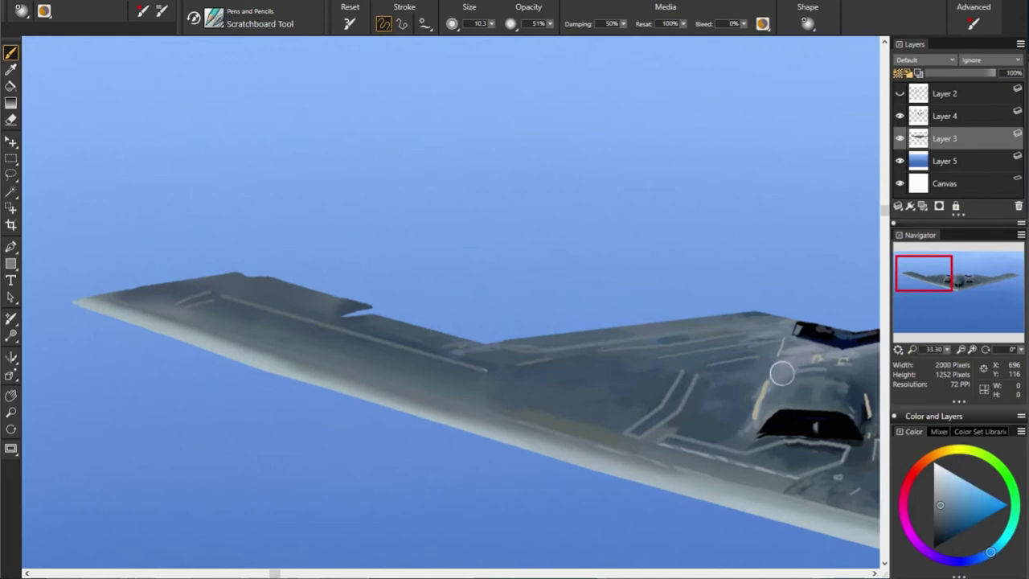
pyautogui.moveTo(782, 373); pyautogui.dragTo(751, 418)
pyautogui.keyDown('alt'); pyautogui.click(756, 394); pyautogui.keyUp('alt')
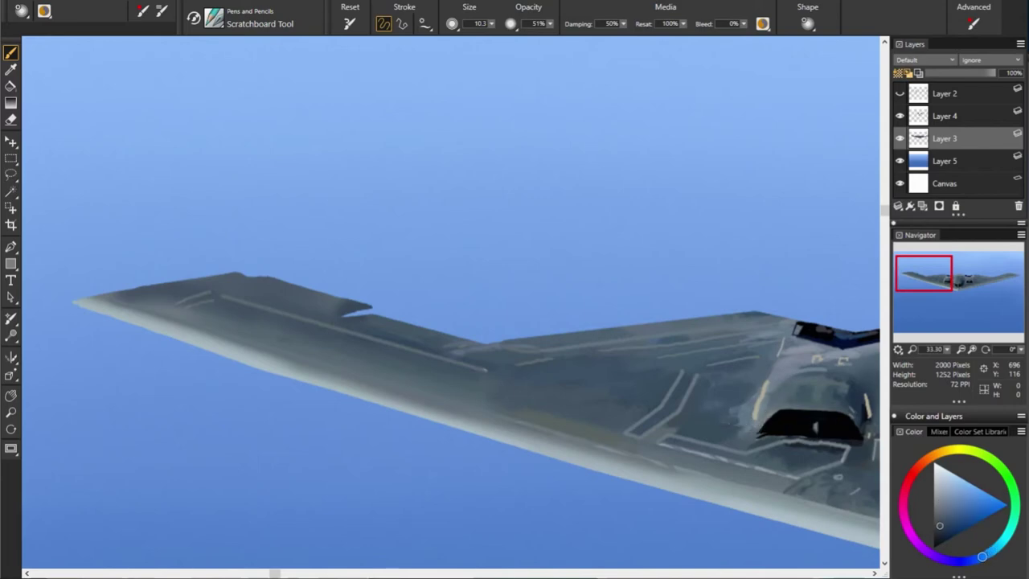
# Scratch a short darker stroke between panel lines and a lighter scratch beside the intake
pyautogui.keyDown('alt'); pyautogui.click(744, 406); pyautogui.keyUp('alt')
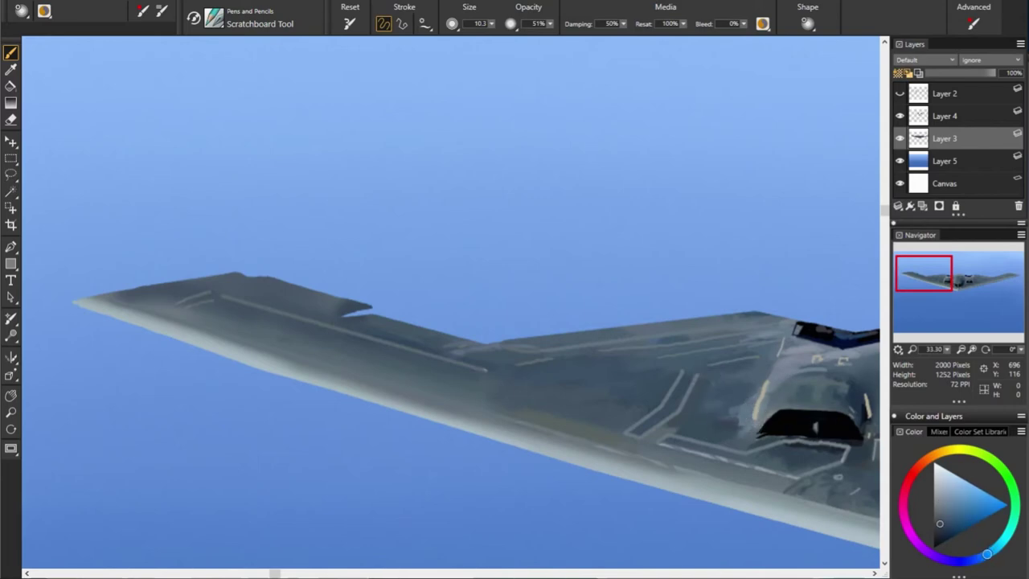
pyautogui.keyDown('alt'); pyautogui.click(724, 402); pyautogui.keyUp('alt')
pyautogui.keyDown('alt'); pyautogui.click(698, 379); pyautogui.keyUp('alt')
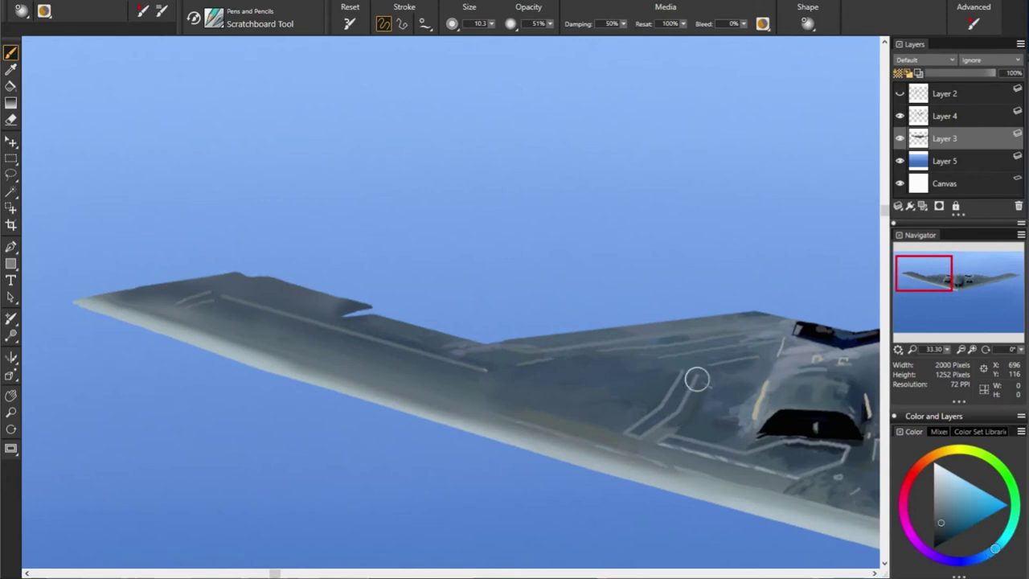
pyautogui.keyDown('alt'); pyautogui.click(694, 394); pyautogui.keyUp('alt')
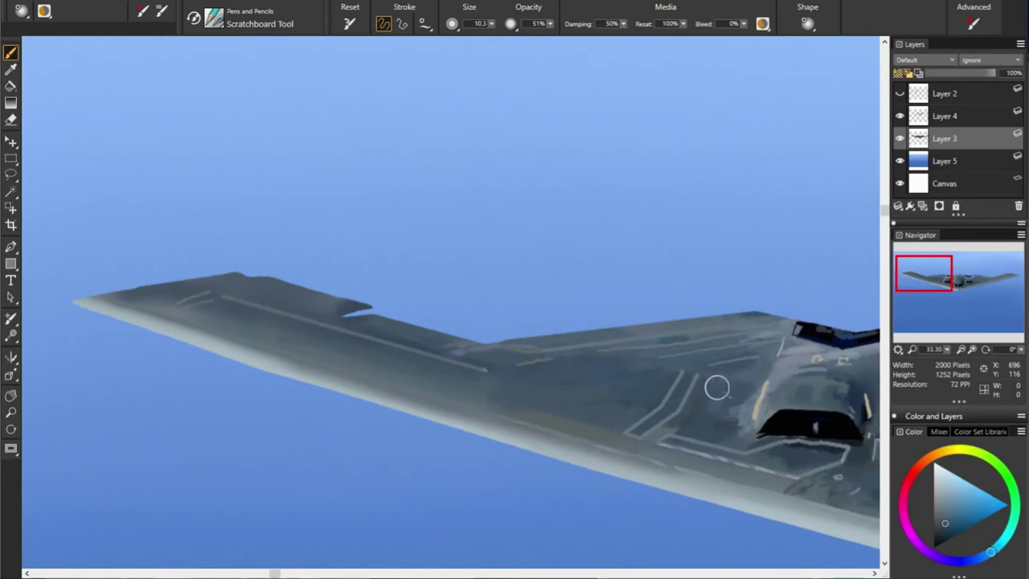
pyautogui.keyDown('alt'); pyautogui.click(716, 384); pyautogui.keyUp('alt')
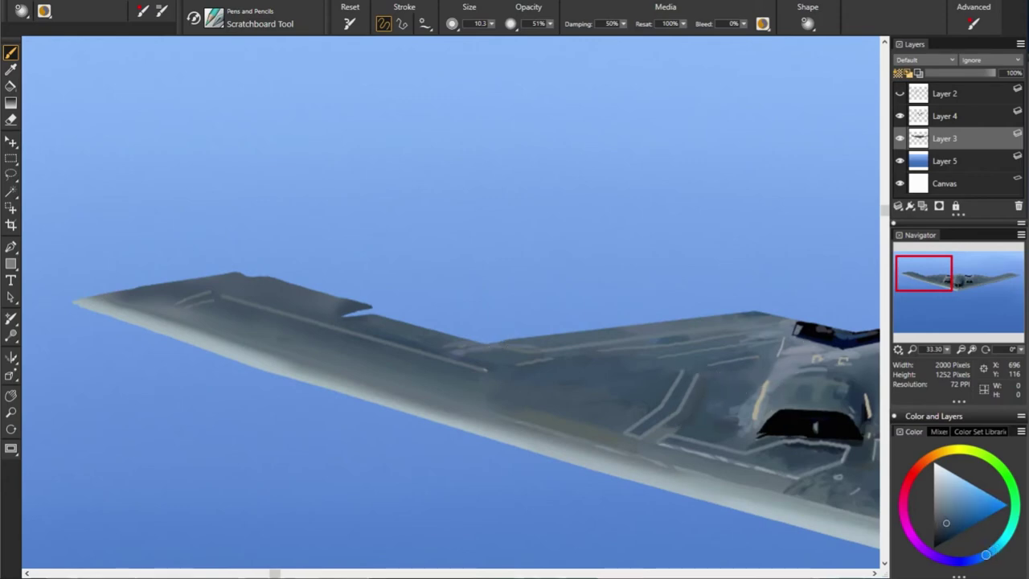
pyautogui.keyDown('alt'); pyautogui.click(707, 407); pyautogui.keyUp('alt')
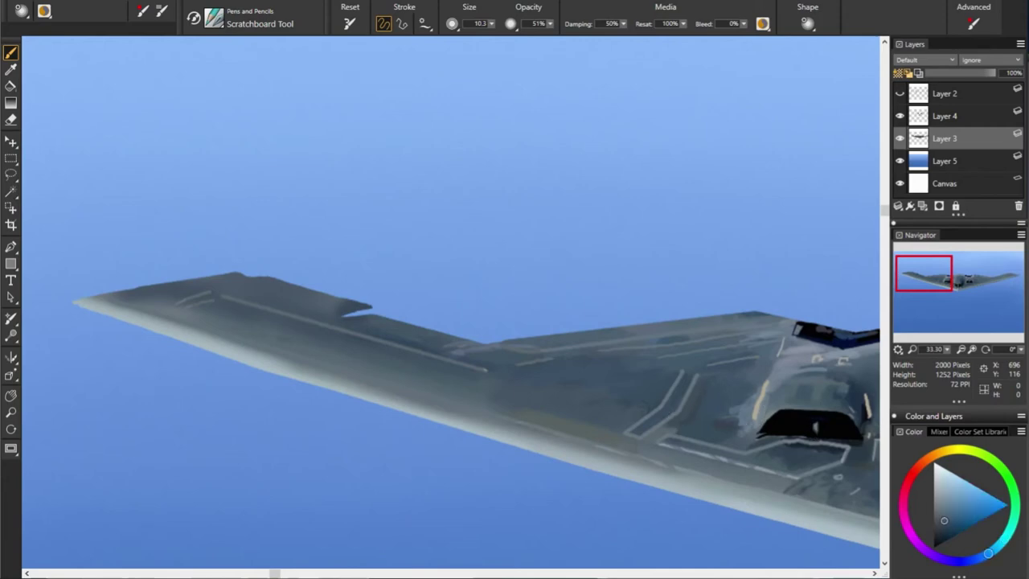
pyautogui.keyDown('alt'); pyautogui.click(683, 428); pyautogui.keyUp('alt')
pyautogui.keyDown('alt'); pyautogui.click(697, 438); pyautogui.keyUp('alt')
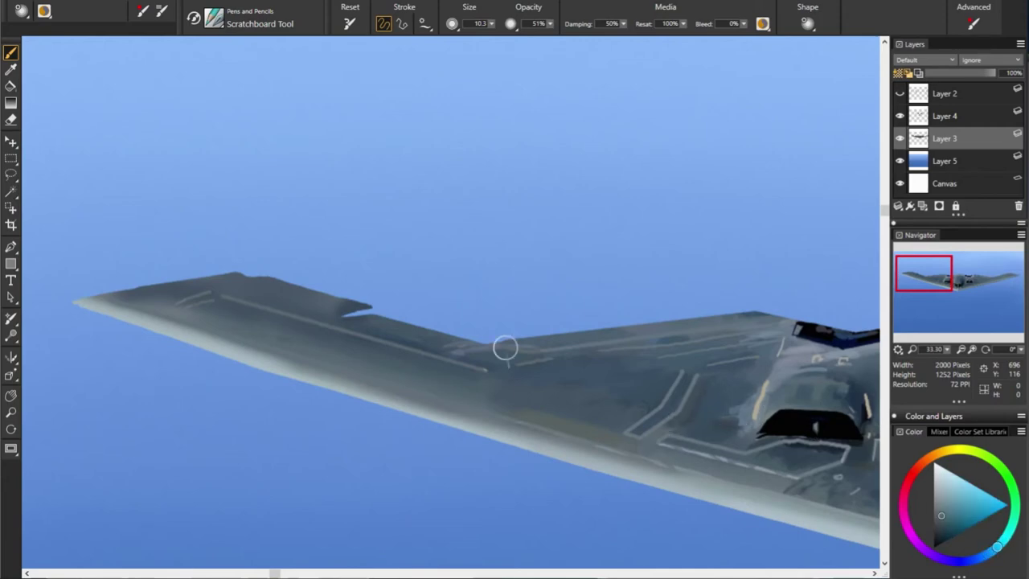
pyautogui.keyDown('alt'); pyautogui.click(671, 443); pyautogui.keyUp('alt')
pyautogui.keyDown('alt'); pyautogui.click(685, 455); pyautogui.keyUp('alt')
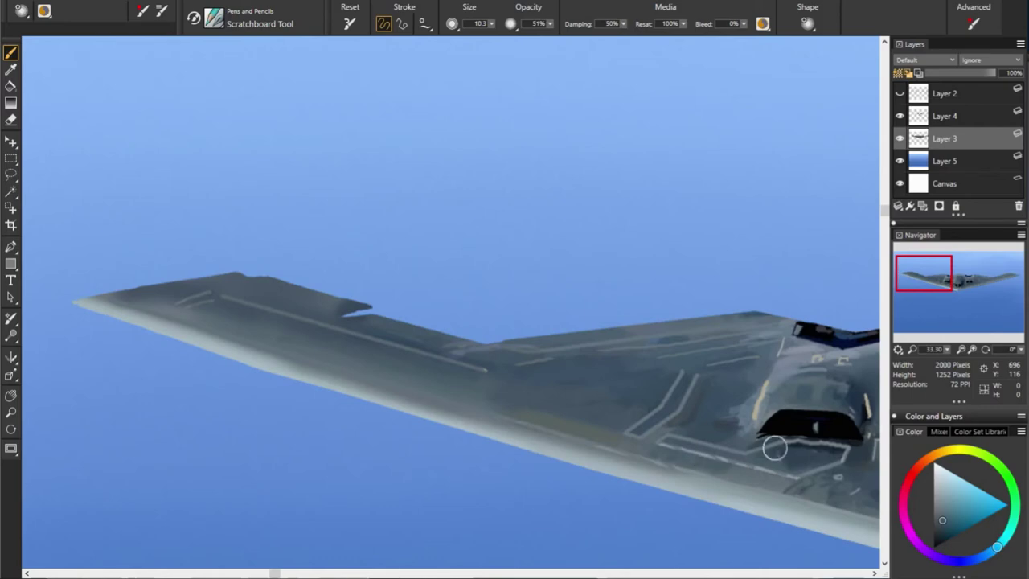
pyautogui.keyDown('alt'); pyautogui.click(715, 421); pyautogui.keyUp('alt')
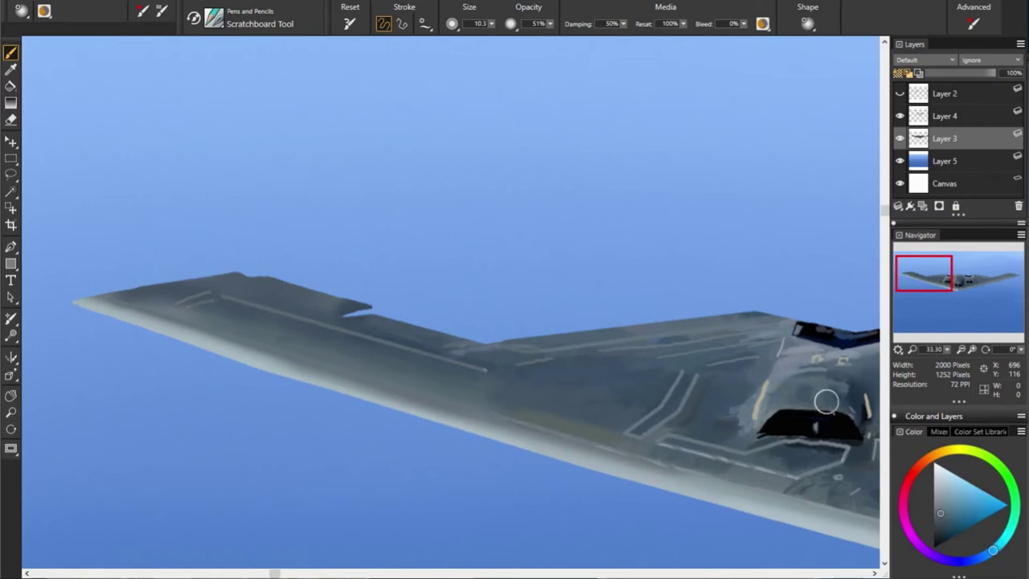
pyautogui.keyDown('alt'); pyautogui.click(657, 423); pyautogui.keyUp('alt')
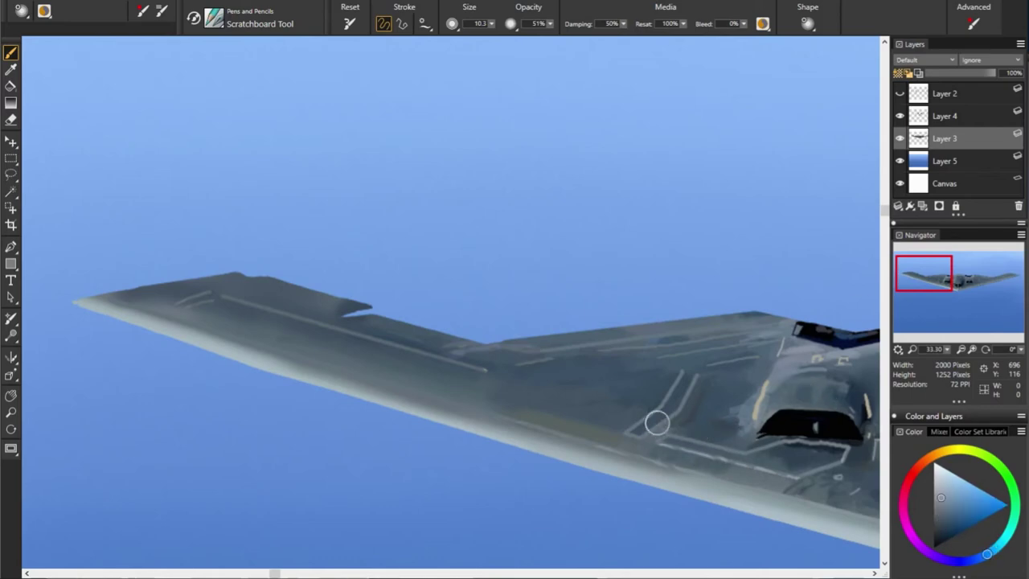
pyautogui.moveTo(676, 403); pyautogui.dragTo(677, 394)
pyautogui.keyDown('alt'); pyautogui.click(750, 401); pyautogui.keyUp('alt')
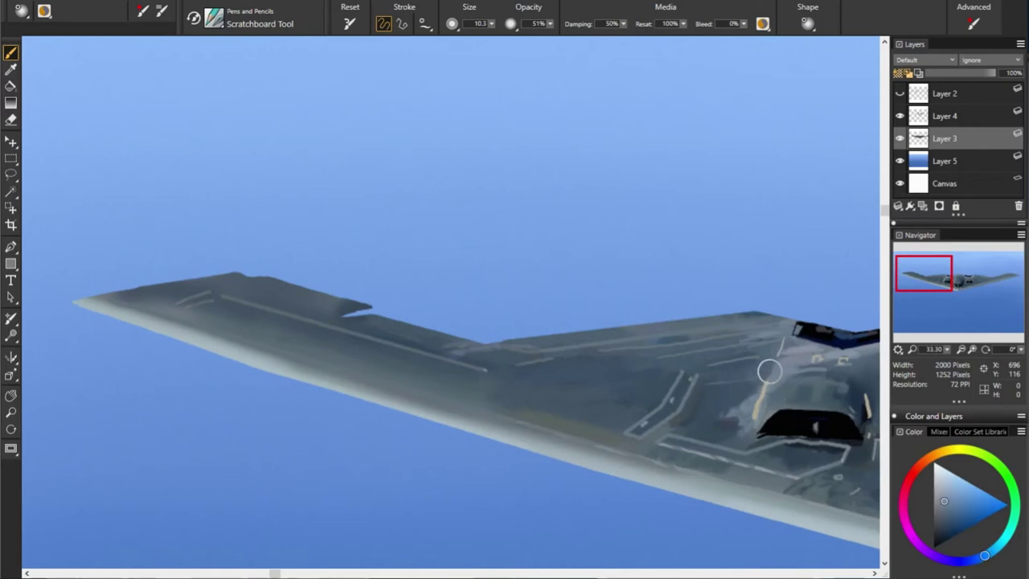
pyautogui.moveTo(760, 375); pyautogui.dragTo(708, 389)
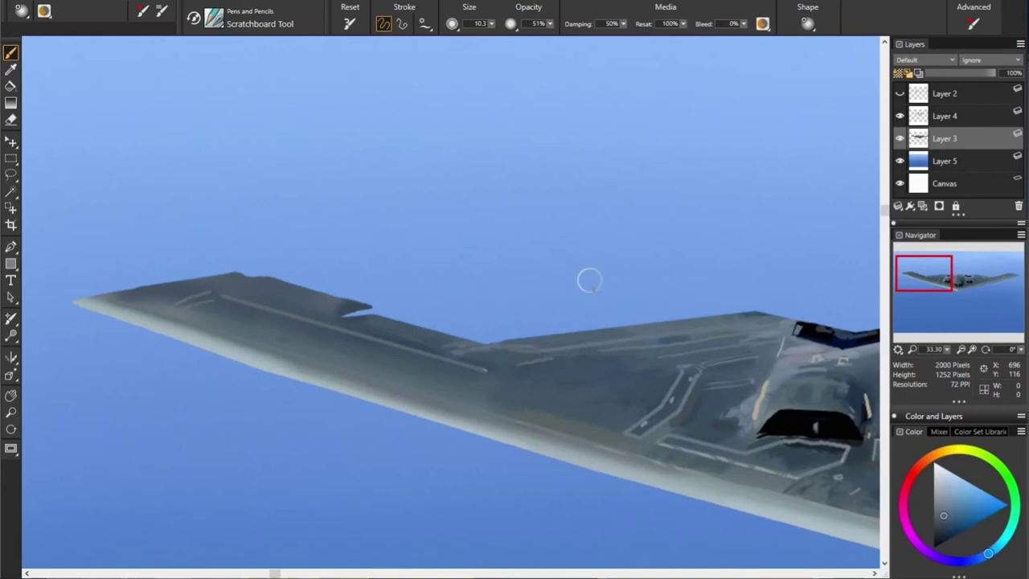
# Resample blue-grey wing and body colours for further touch-ups
pyautogui.keyDown('alt'); pyautogui.click(755, 343); pyautogui.keyUp('alt')
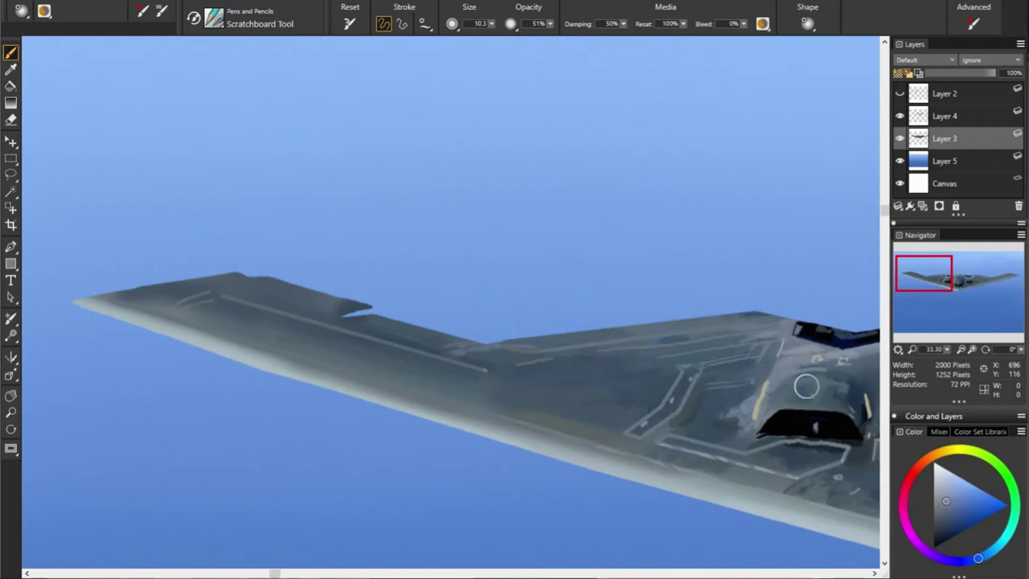
pyautogui.keyDown('alt'); pyautogui.click(640, 374); pyautogui.keyUp('alt')
pyautogui.keyDown('alt'); pyautogui.click(413, 325); pyautogui.keyUp('alt')
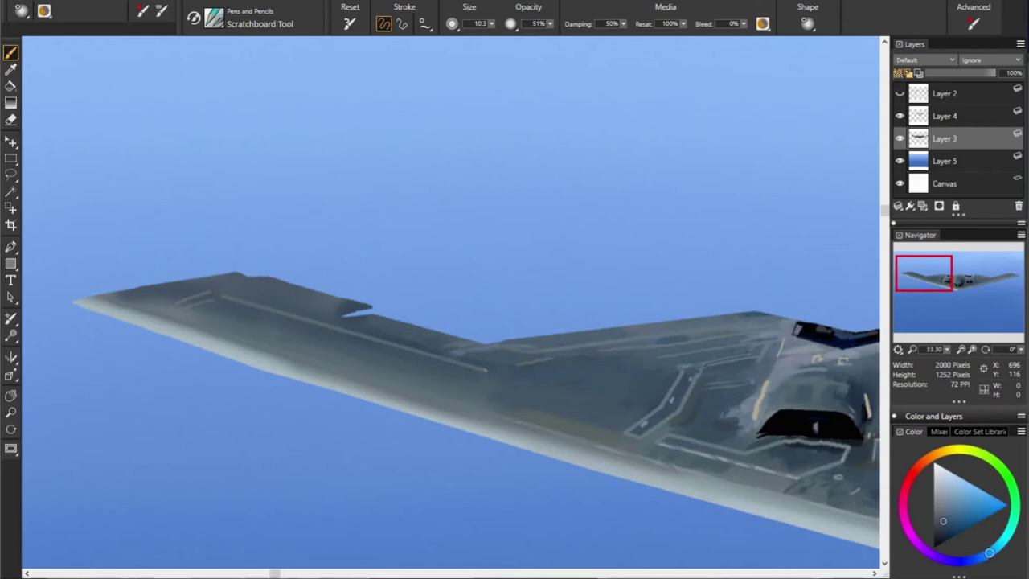
pyautogui.keyDown('alt'); pyautogui.click(539, 339); pyautogui.keyUp('alt')
pyautogui.keyDown('alt'); pyautogui.click(719, 350); pyautogui.keyUp('alt')
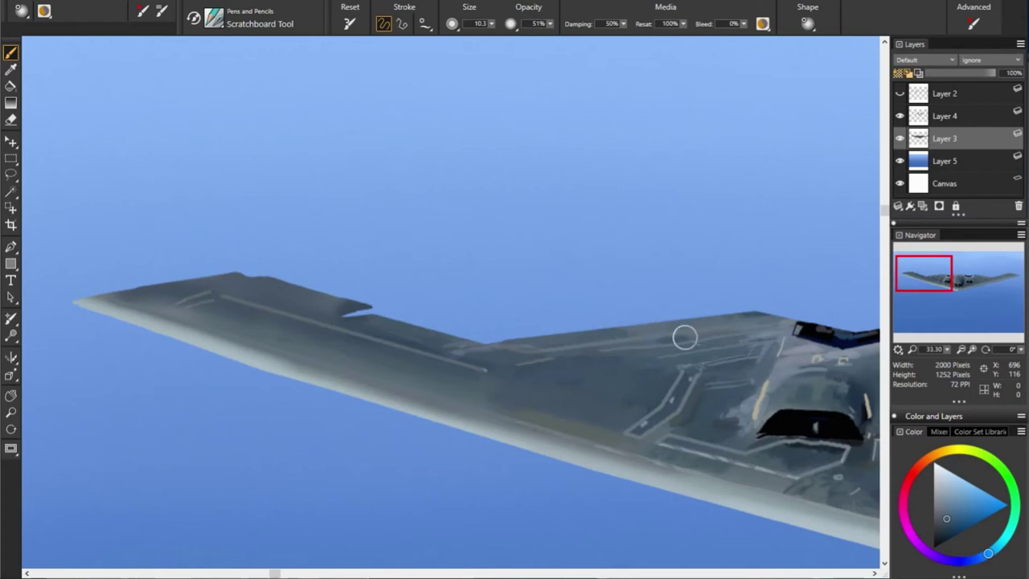
pyautogui.keyDown('alt'); pyautogui.click(586, 352); pyautogui.keyUp('alt')
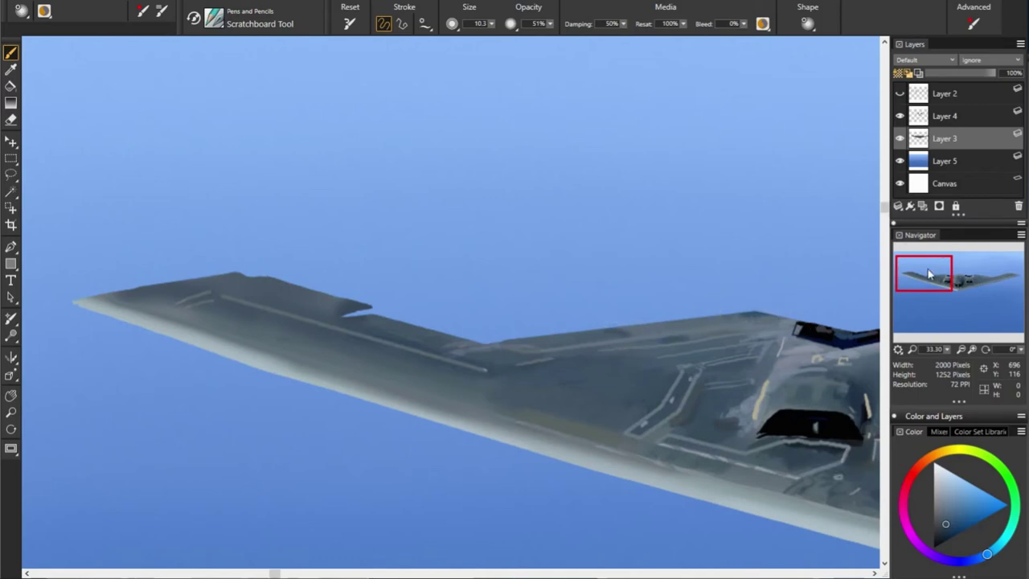
# Pan to the outer wing and add a small dark dot near the left wingtip
pyautogui.moveTo(844, 324); pyautogui.dragTo(873, 344)
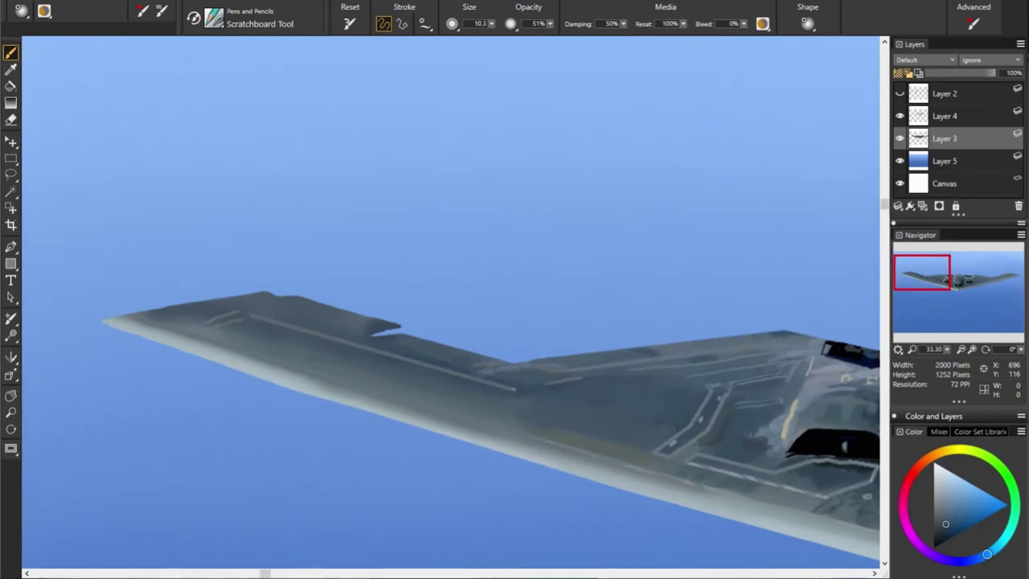
pyautogui.click(994, 550)
pyautogui.click(173, 313)
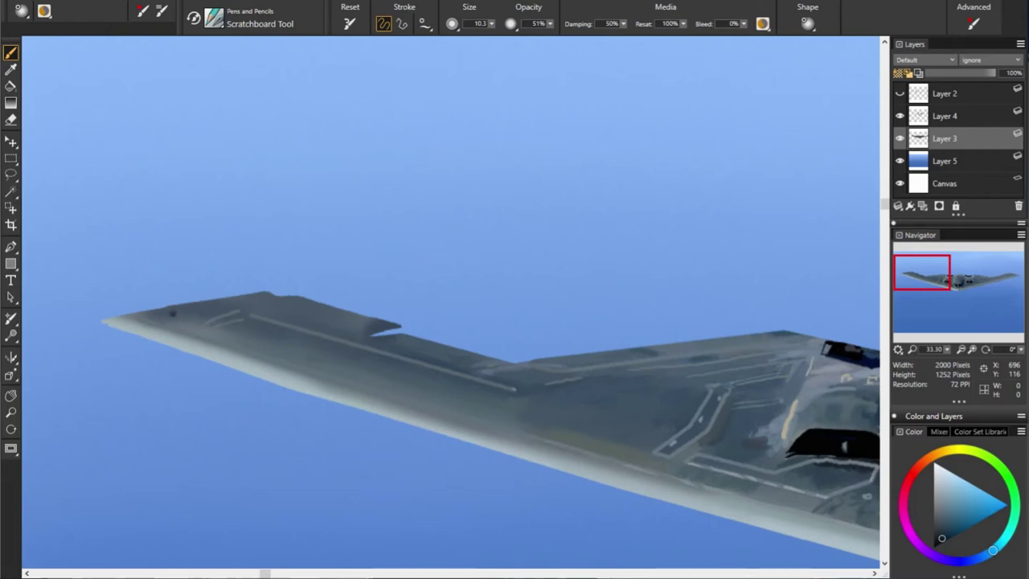
pyautogui.keyDown('alt'); pyautogui.click(224, 308); pyautogui.keyUp('alt')
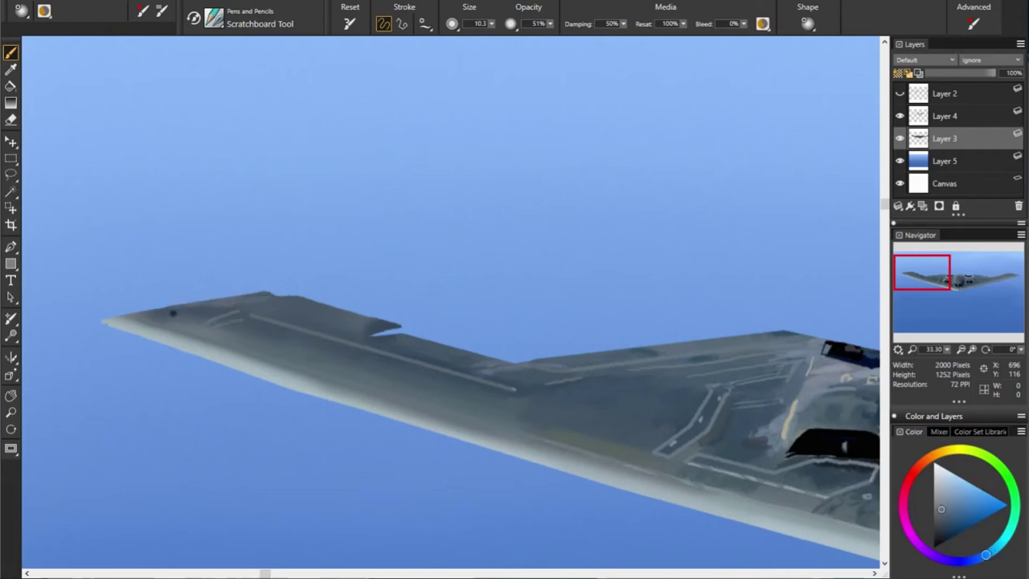
# Darken the wing edge below the trailing-edge notch
pyautogui.click(944, 530)
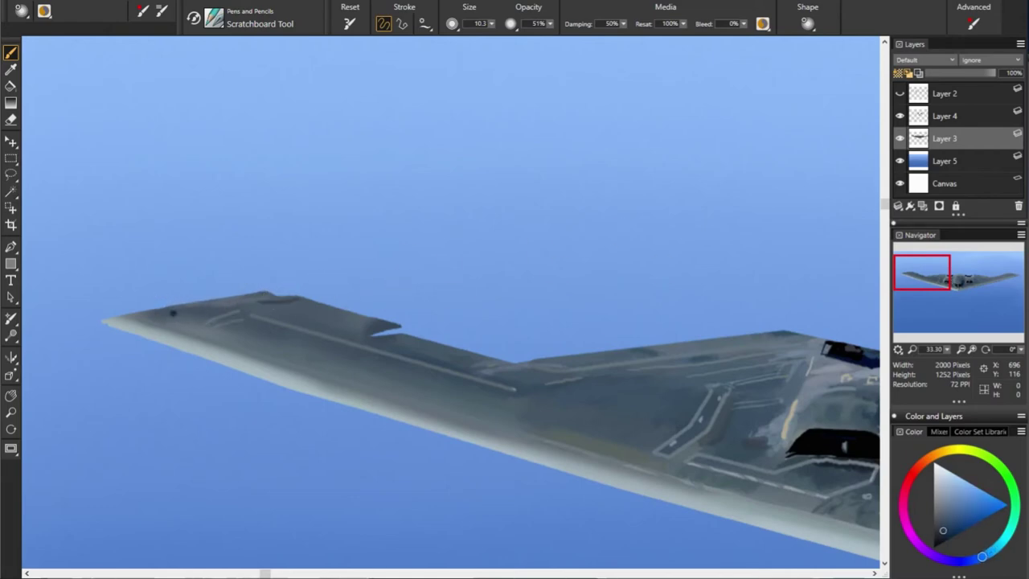
pyautogui.keyDown('alt'); pyautogui.click(301, 293); pyautogui.keyUp('alt')
pyautogui.keyDown('alt'); pyautogui.click(347, 314); pyautogui.keyUp('alt')
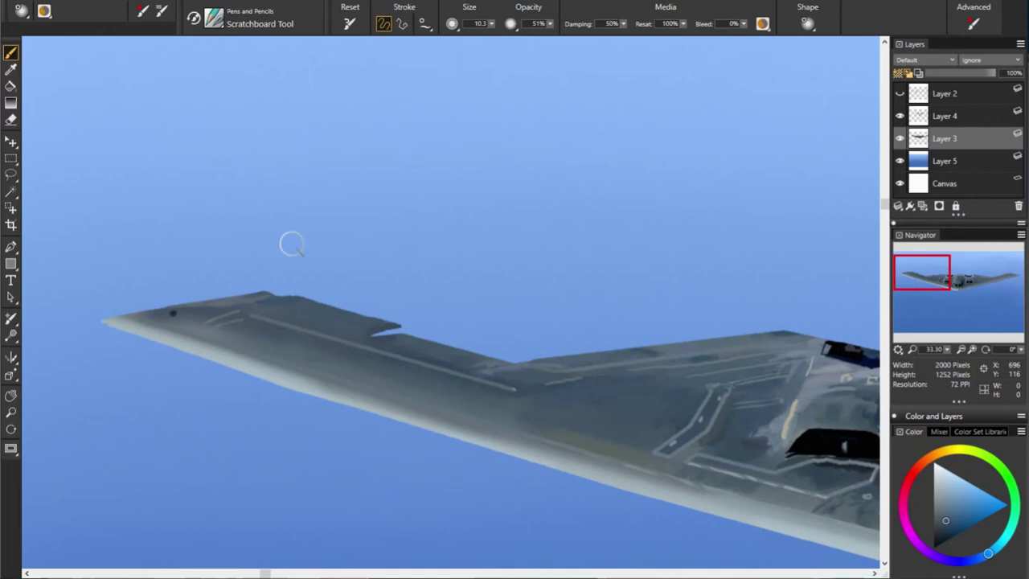
pyautogui.moveTo(383, 346); pyautogui.dragTo(443, 354)
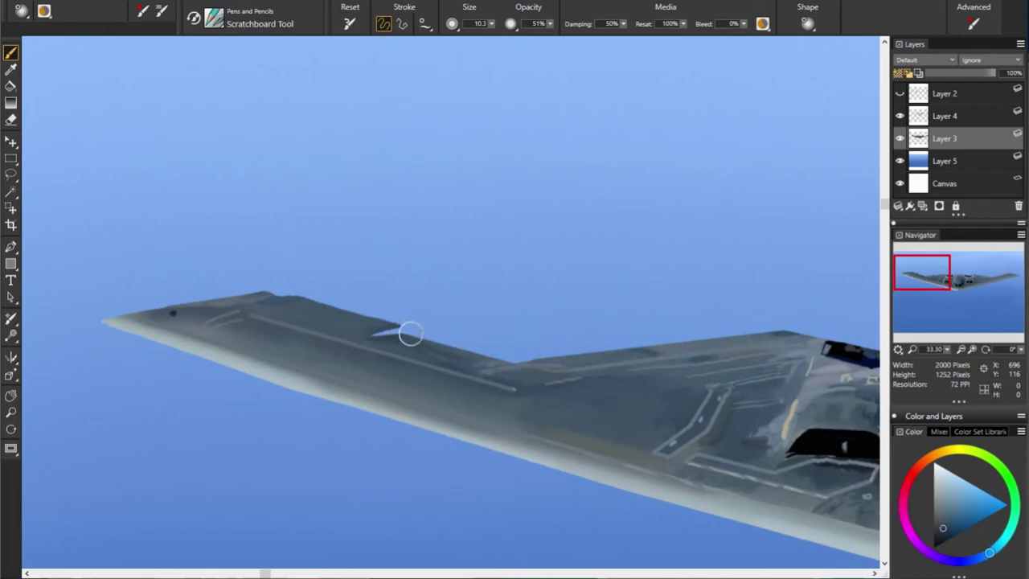
# Scratch a thin light line along the outer panel line
pyautogui.keyDown('alt'); pyautogui.click(417, 249); pyautogui.keyUp('alt')
pyautogui.keyDown('alt'); pyautogui.click(202, 246); pyautogui.keyUp('alt')
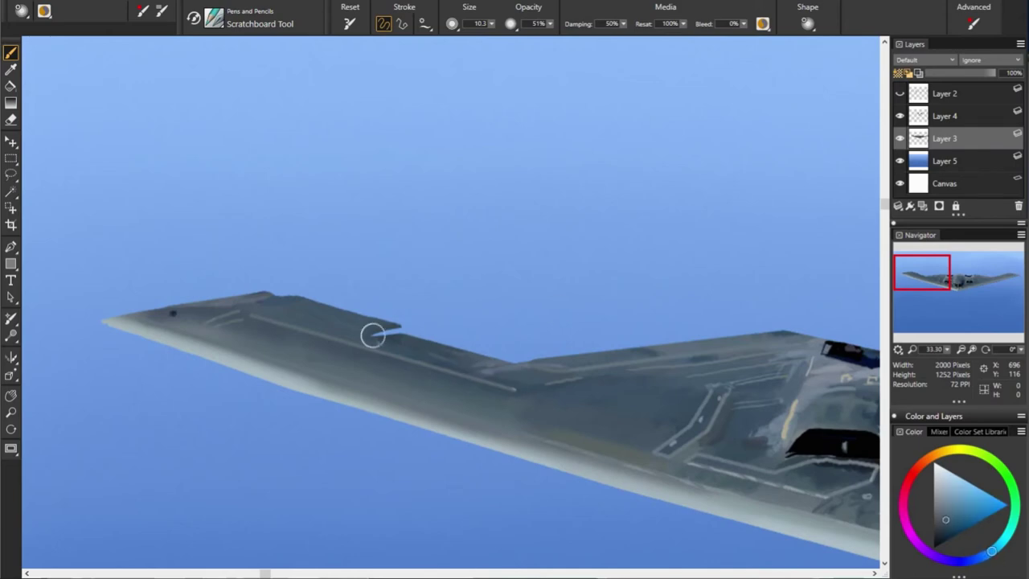
pyautogui.keyDown('alt'); pyautogui.click(499, 358); pyautogui.keyUp('alt')
pyautogui.moveTo(261, 322); pyautogui.dragTo(303, 330)
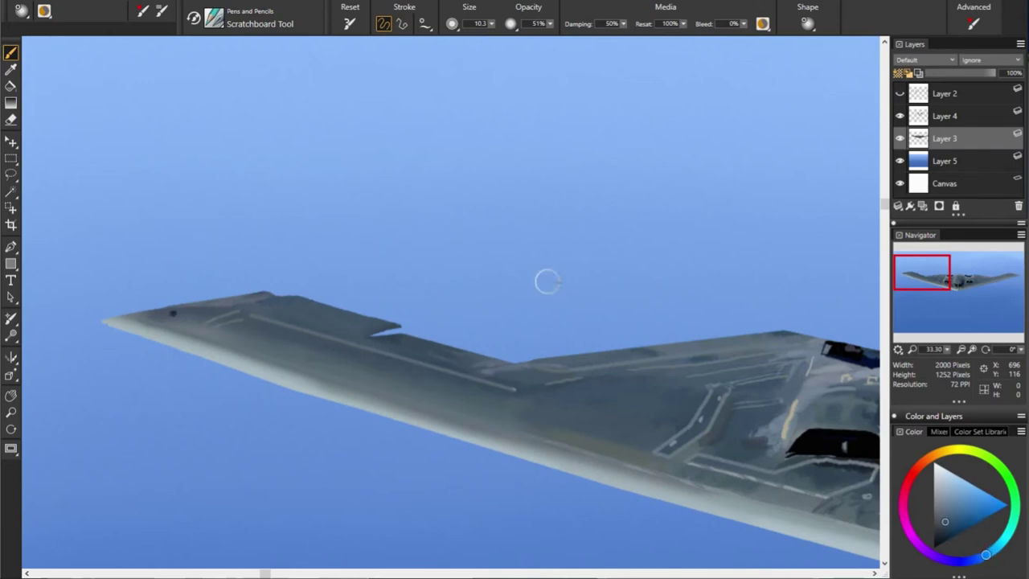
# Sample lighter wing tones along the lower leading edge toward the tip
pyautogui.keyDown('alt'); pyautogui.click(492, 388); pyautogui.keyUp('alt')
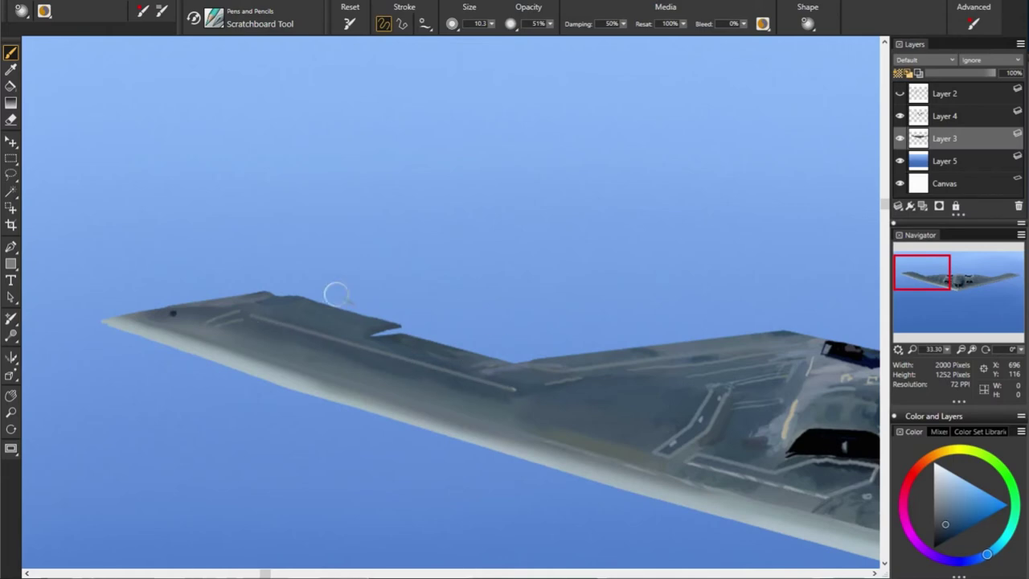
pyautogui.keyDown('alt'); pyautogui.click(395, 335); pyautogui.keyUp('alt')
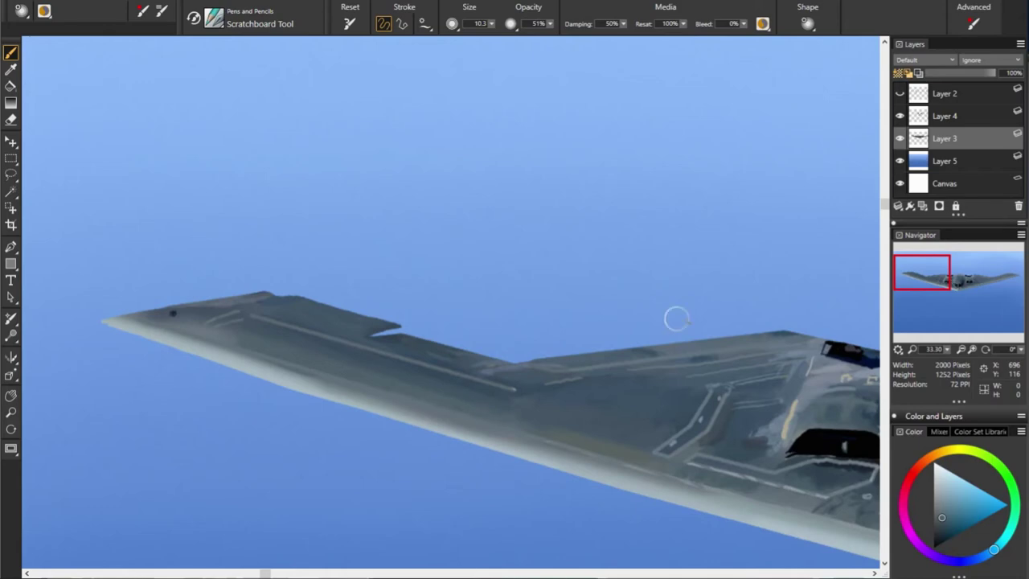
pyautogui.keyDown('alt'); pyautogui.click(392, 382); pyautogui.keyUp('alt')
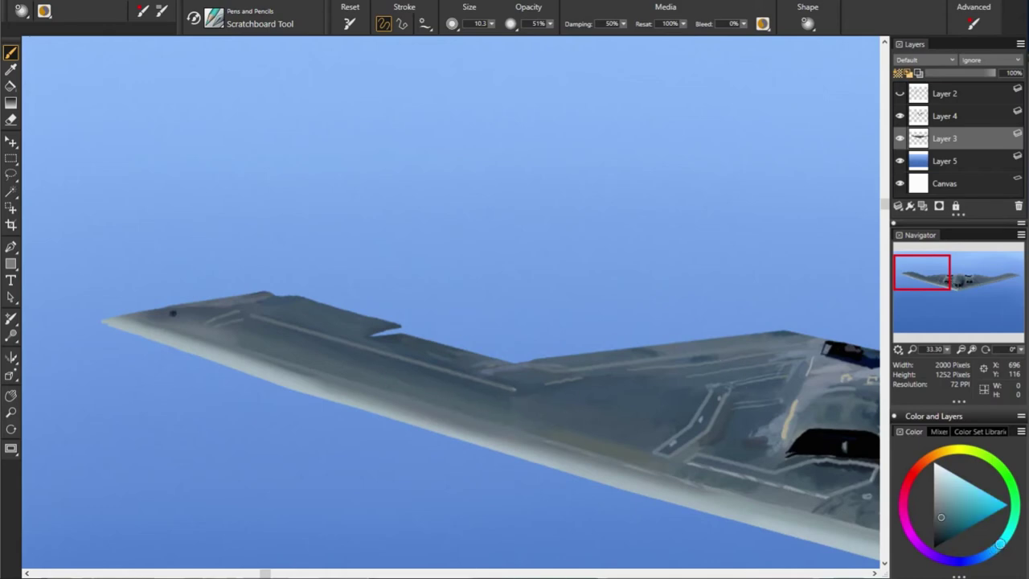
pyautogui.keyDown('alt'); pyautogui.click(539, 409); pyautogui.keyUp('alt')
pyautogui.keyDown('alt'); pyautogui.click(694, 456); pyautogui.keyUp('alt')
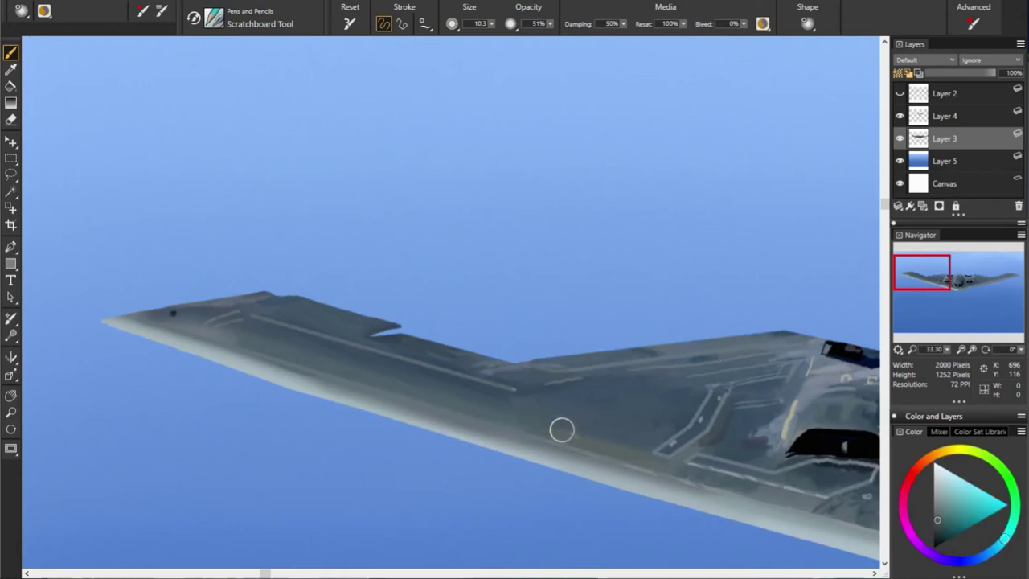
pyautogui.keyDown('alt'); pyautogui.click(589, 396); pyautogui.keyUp('alt')
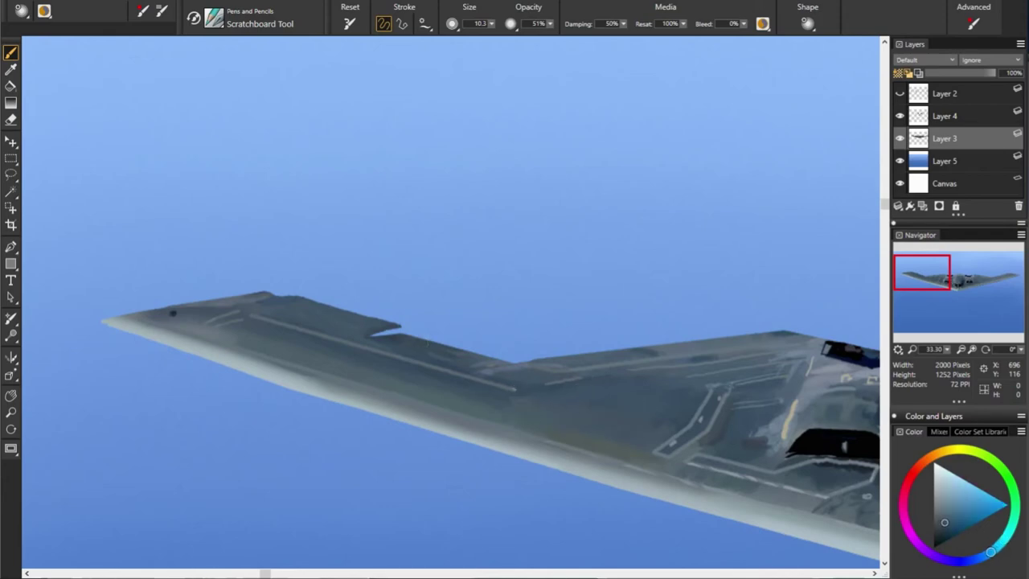
pyautogui.keyDown('alt'); pyautogui.click(578, 391); pyautogui.keyUp('alt')
pyautogui.keyDown('alt'); pyautogui.click(202, 321); pyautogui.keyUp('alt')
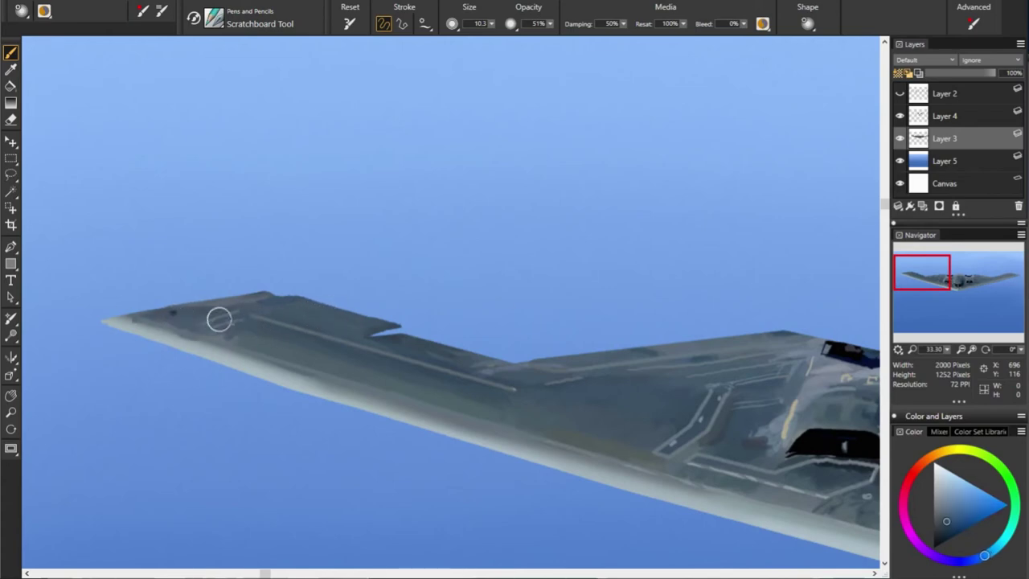
# Scratch light highlight strokes along the outer wingtip edge, sampling wing and sky tones
pyautogui.moveTo(220, 320); pyautogui.dragTo(243, 309)
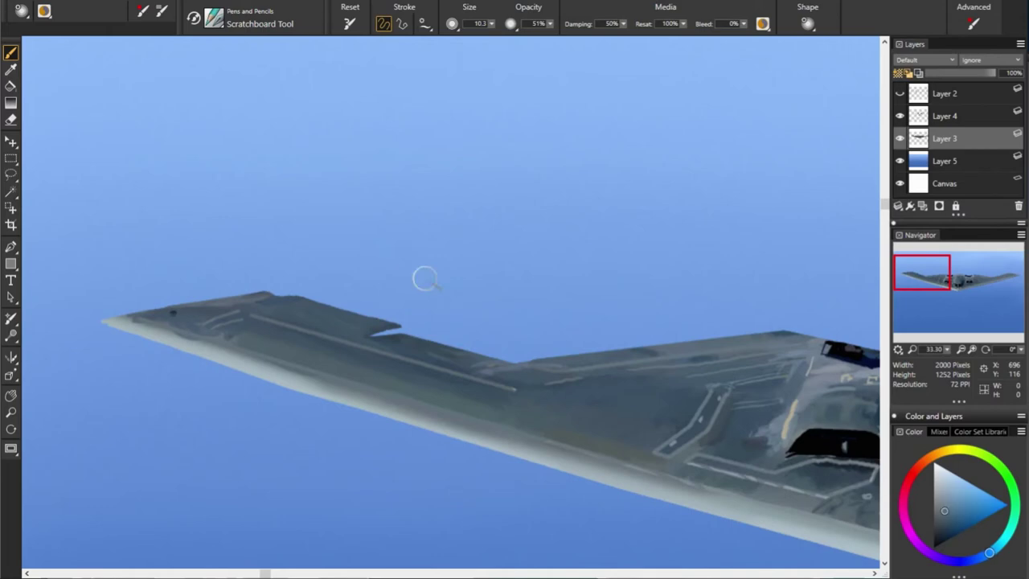
pyautogui.keyDown('alt'); pyautogui.click(230, 310); pyautogui.keyUp('alt')
pyautogui.keyDown('alt'); pyautogui.click(233, 301); pyautogui.keyUp('alt')
pyautogui.keyDown('alt'); pyautogui.click(216, 208); pyautogui.keyUp('alt')
pyautogui.keyDown('alt'); pyautogui.click(161, 338); pyautogui.keyUp('alt')
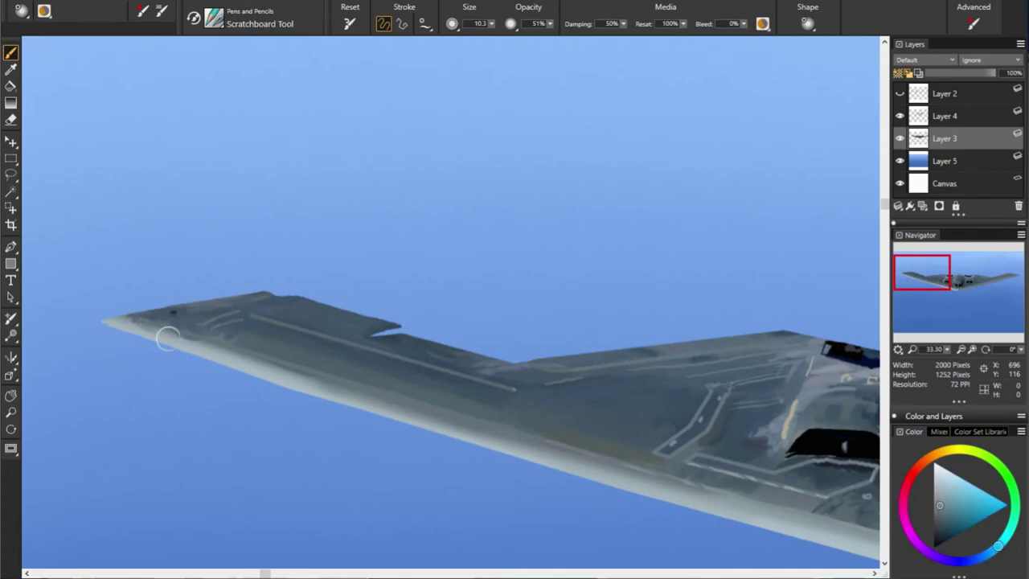
pyautogui.keyDown('alt'); pyautogui.click(402, 224); pyautogui.keyUp('alt')
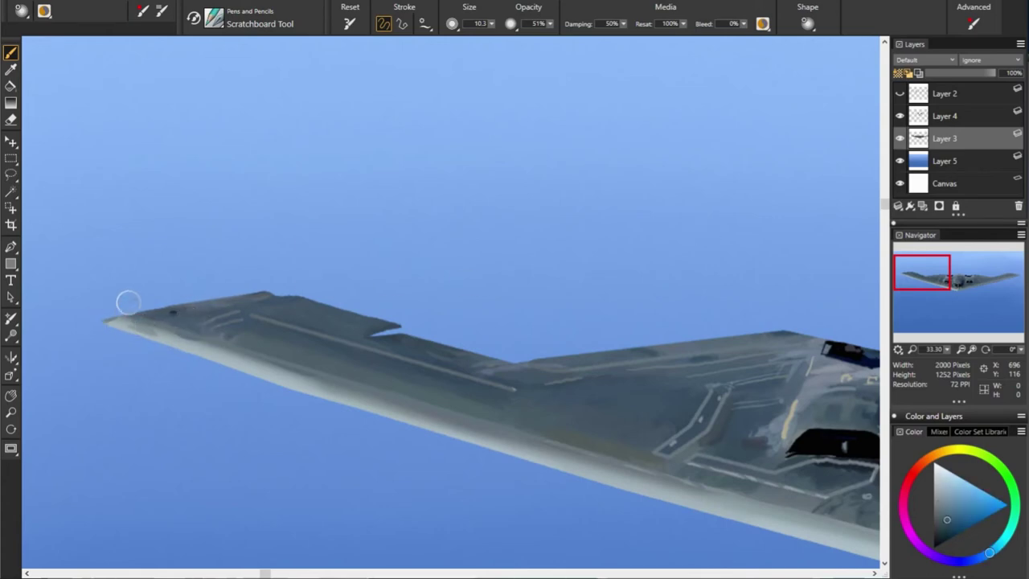
pyautogui.keyDown('alt'); pyautogui.click(680, 354); pyautogui.keyUp('alt')
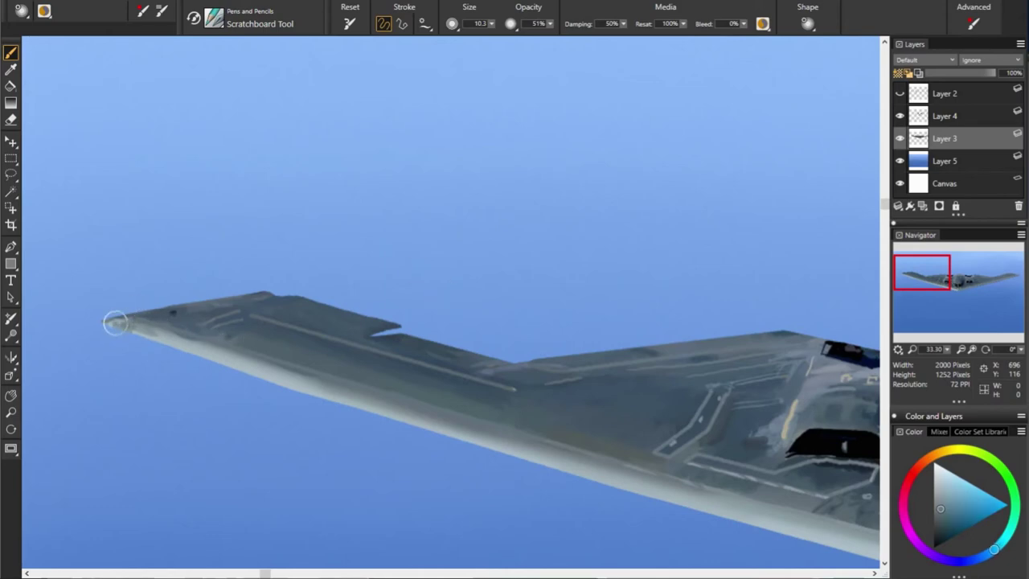
pyautogui.keyDown('alt'); pyautogui.click(793, 264); pyautogui.keyUp('alt')
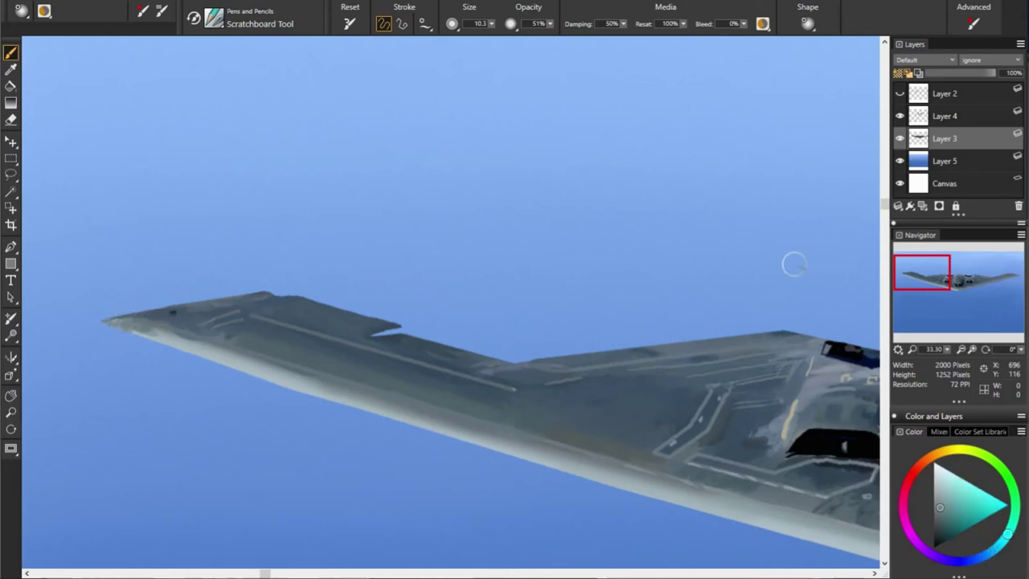
# Pick pale wingtip tones, enlarge the brush and switch to the Detail Airbrush
pyautogui.keyDown('alt'); pyautogui.click(160, 321); pyautogui.keyUp('alt')
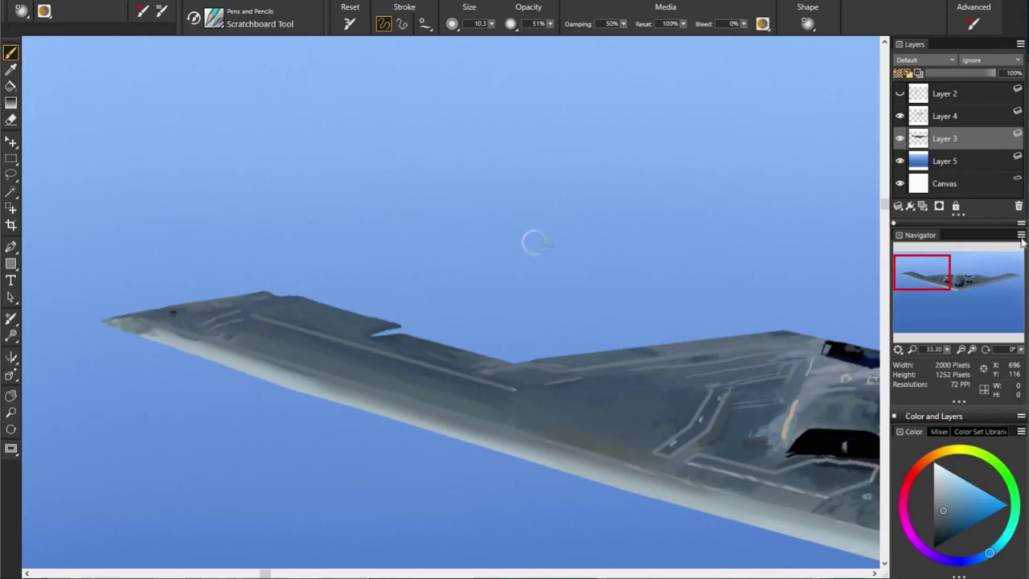
pyautogui.keyDown('alt'); pyautogui.click(181, 332); pyautogui.keyUp('alt')
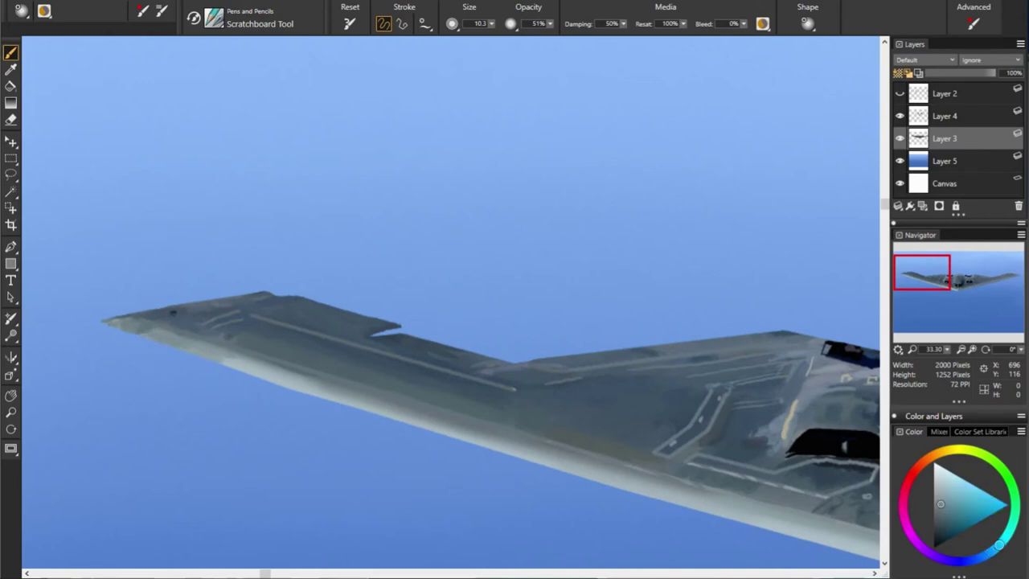
pyautogui.keyDown('alt'); pyautogui.click(429, 339); pyautogui.keyUp('alt')
pyautogui.keyDown('alt'); pyautogui.click(338, 370); pyautogui.keyUp('alt')
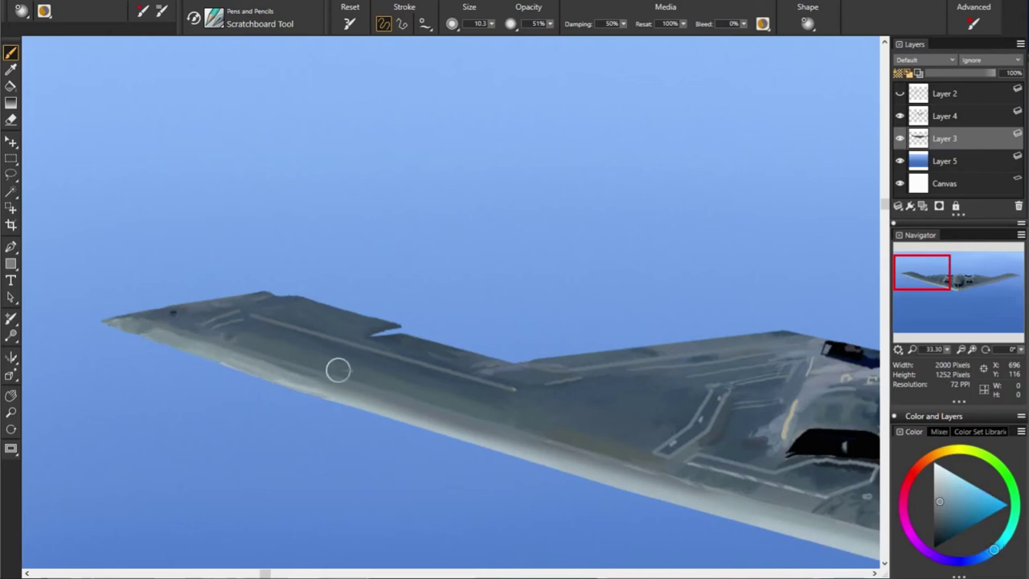
pyautogui.keyDown('alt'); pyautogui.click(767, 282); pyautogui.keyUp('alt')
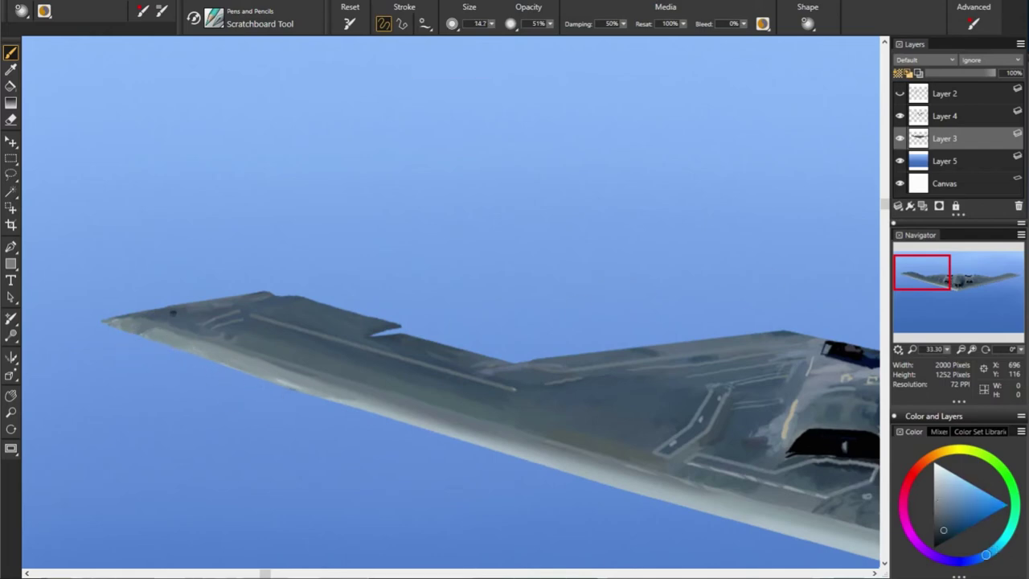
pyautogui.hotkey('ctrl', '1')
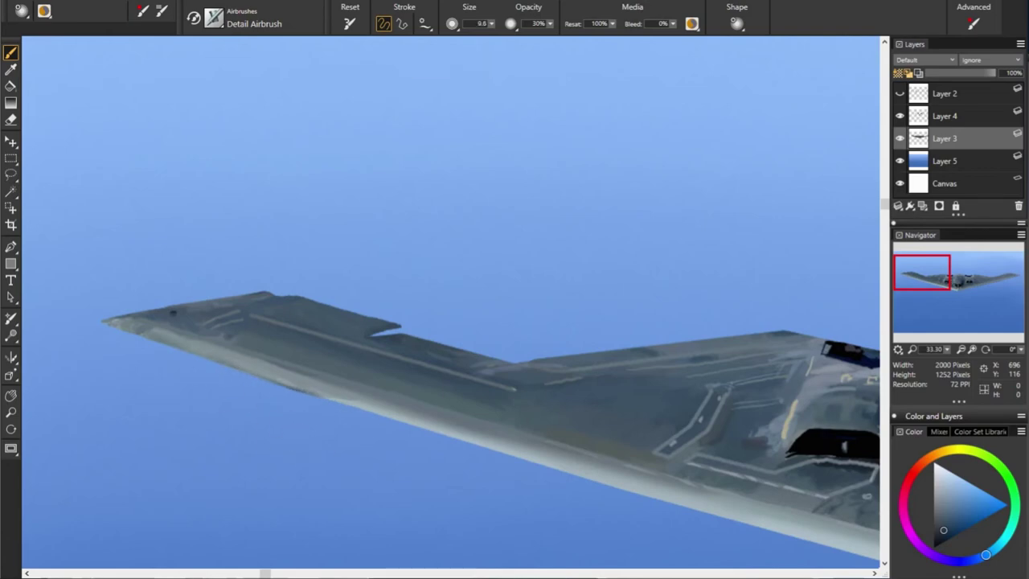
# Enlarge the brush to about 38, then zoom to fit and to 100% framing the whole bomber
pyautogui.moveTo(336, 438); pyautogui.dragTo(359, 438)
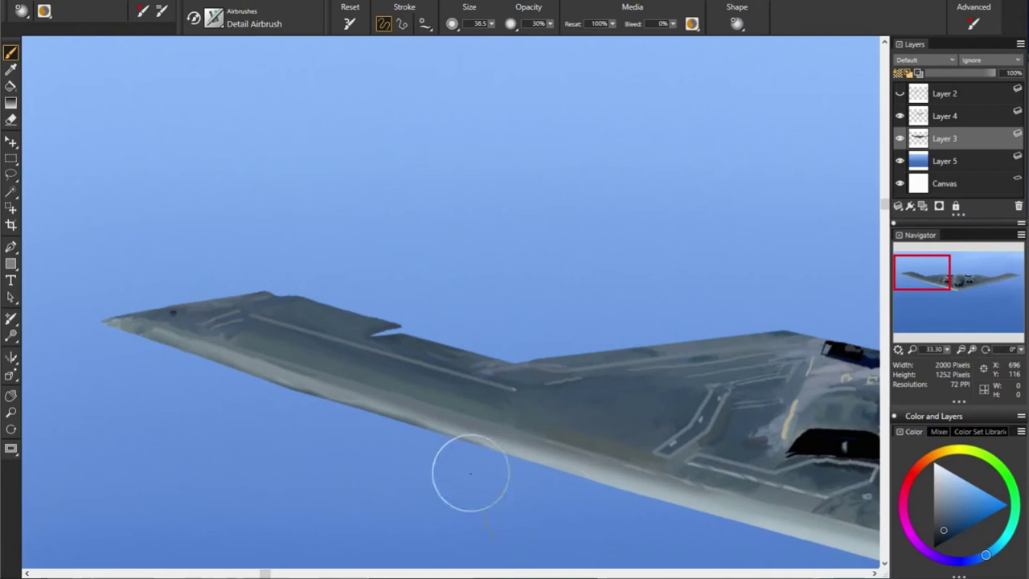
pyautogui.hotkey('ctrl', '0')
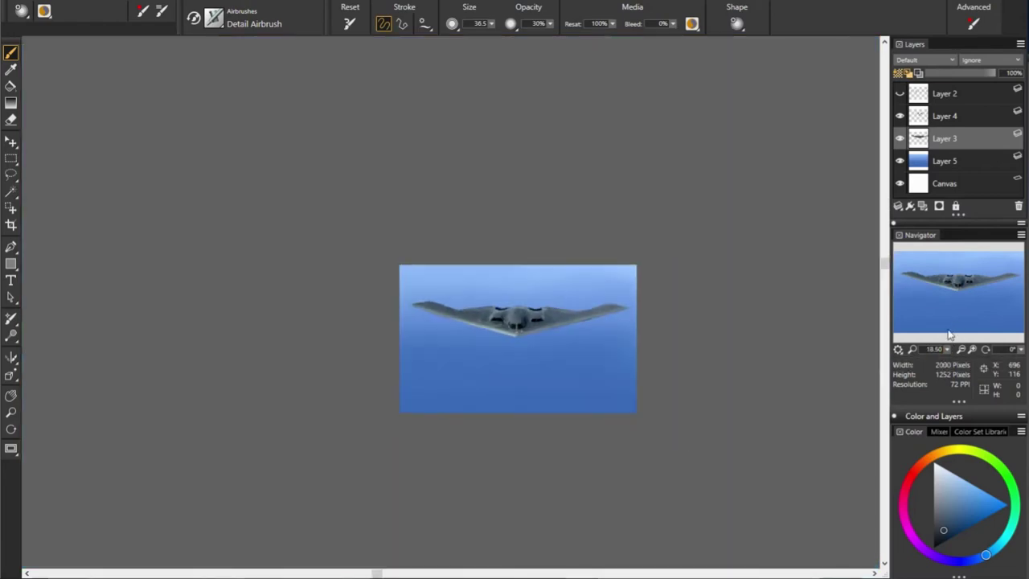
pyautogui.click(947, 349)
pyautogui.moveTo(955, 356); pyautogui.dragTo(1005, 362)
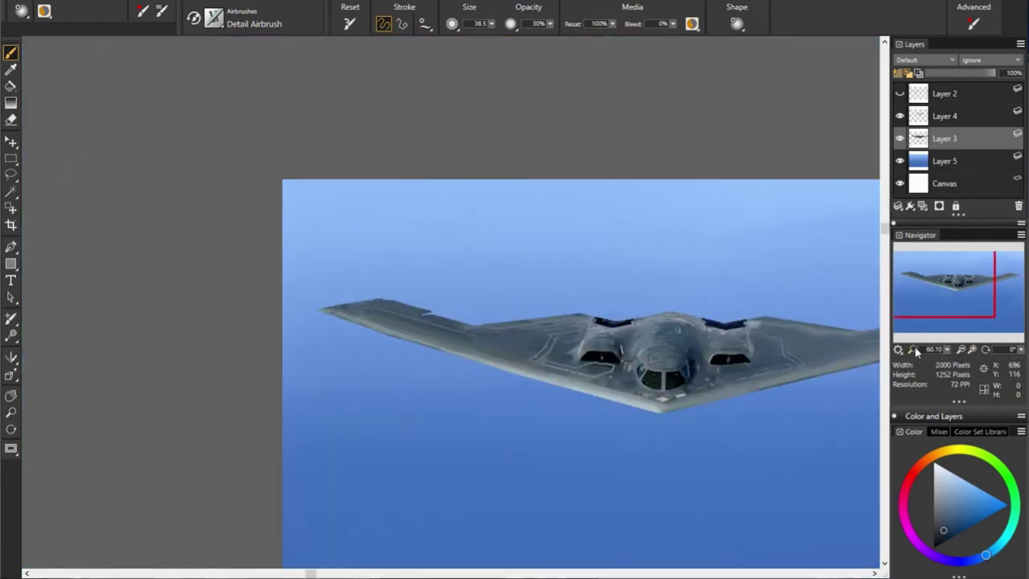
pyautogui.moveTo(955, 313); pyautogui.dragTo(941, 305)
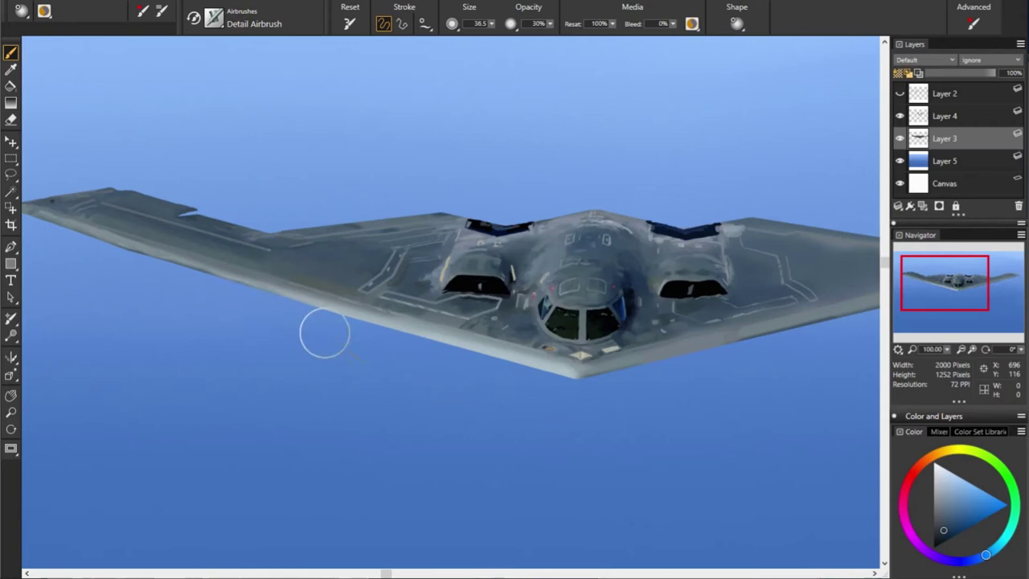
# Shrink the Detail Airbrush to size 4 and pick a grey tone
pyautogui.press('[')
pyautogui.press('[')
pyautogui.press('[')
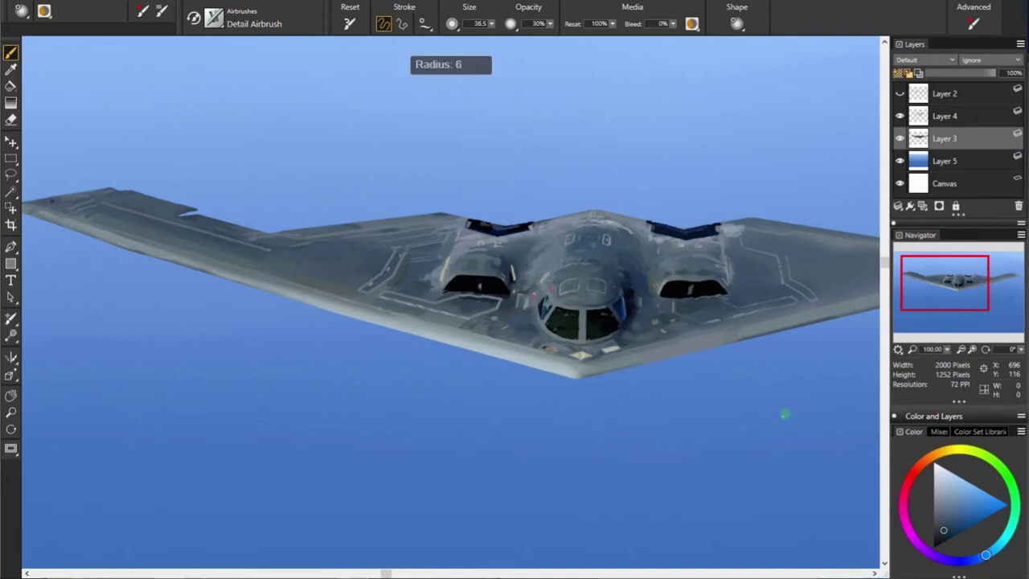
pyautogui.click(938, 493)
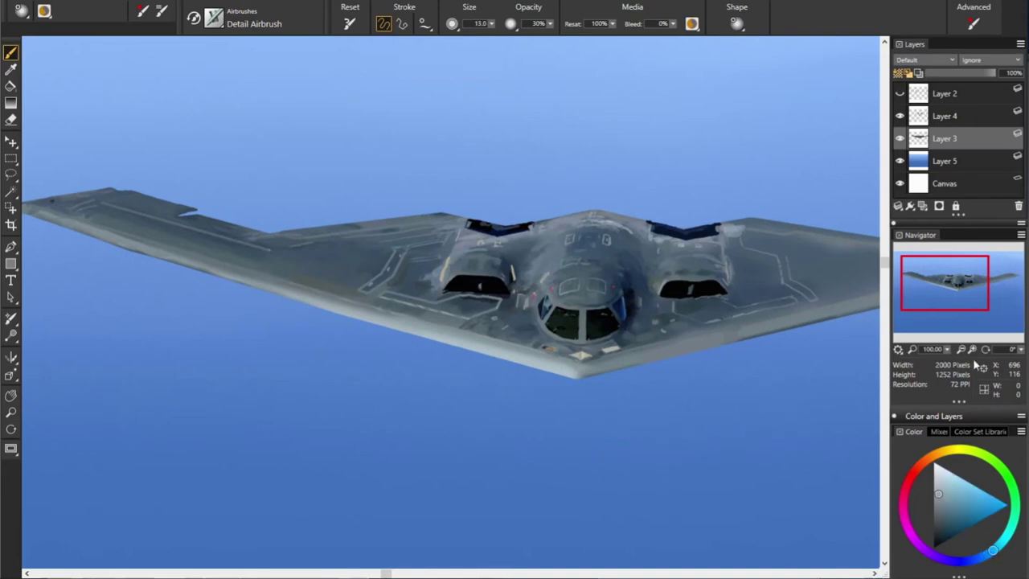
pyautogui.press('[')
pyautogui.press('[')
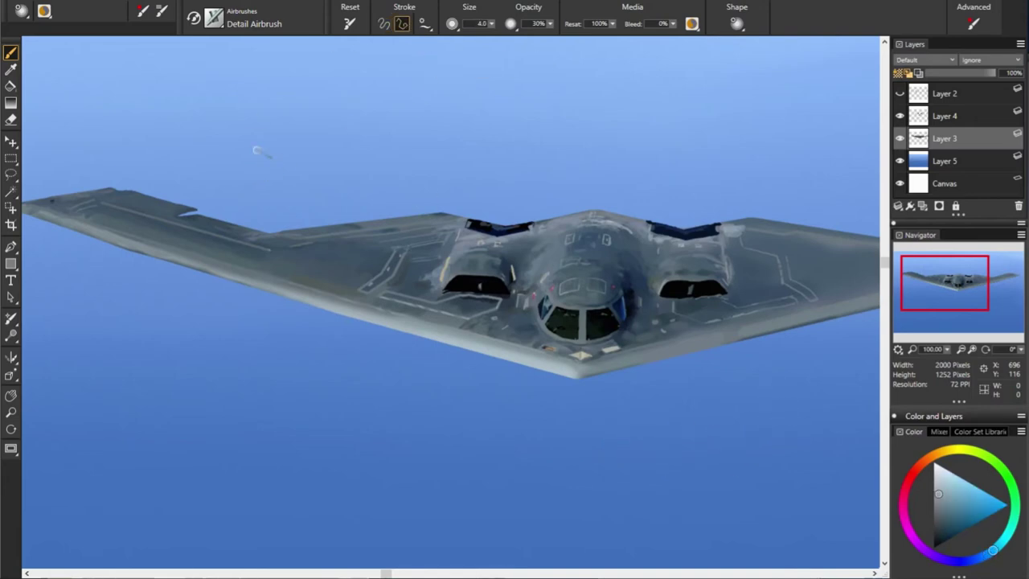
# Pan to the left wing and switch back to the Scratchboard Tool at about size 12
pyautogui.moveTo(25, 210); pyautogui.dragTo(199, 279)
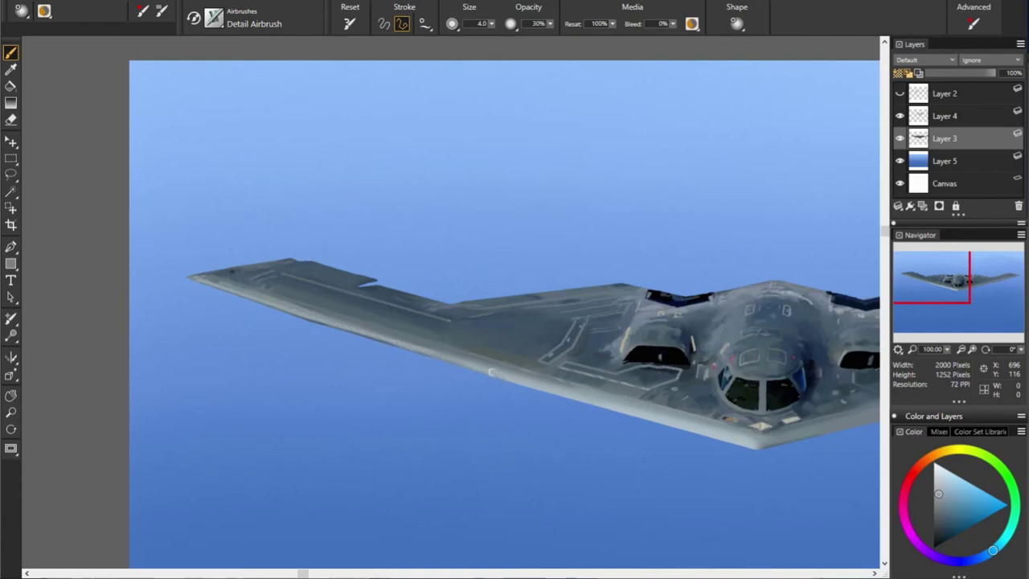
pyautogui.press(']')
pyautogui.press(']')
pyautogui.press(']')
pyautogui.click(1012, 522)
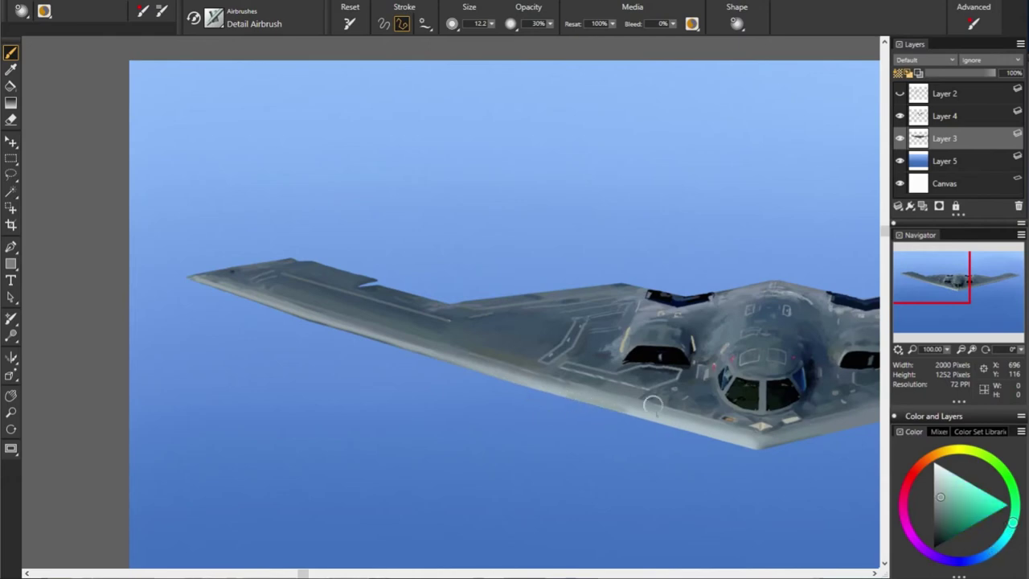
pyautogui.keyDown('alt'); pyautogui.click(568, 396); pyautogui.keyUp('alt')
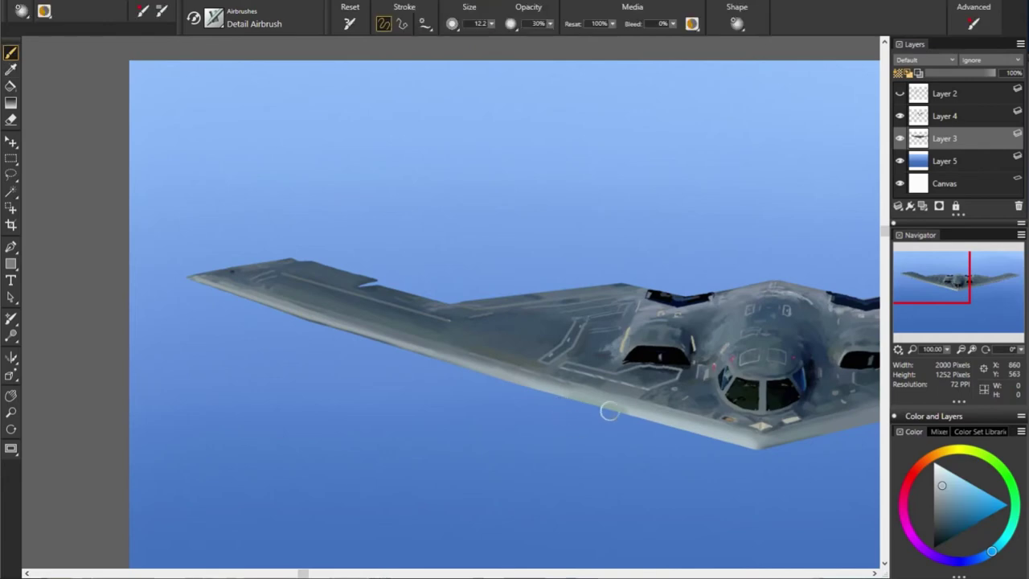
pyautogui.press('v')
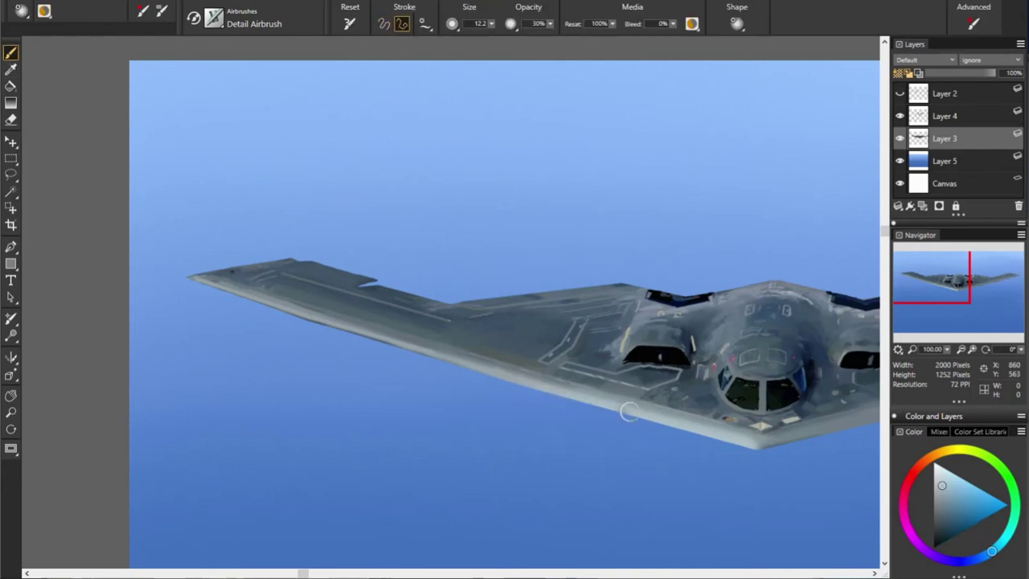
pyautogui.press('v')
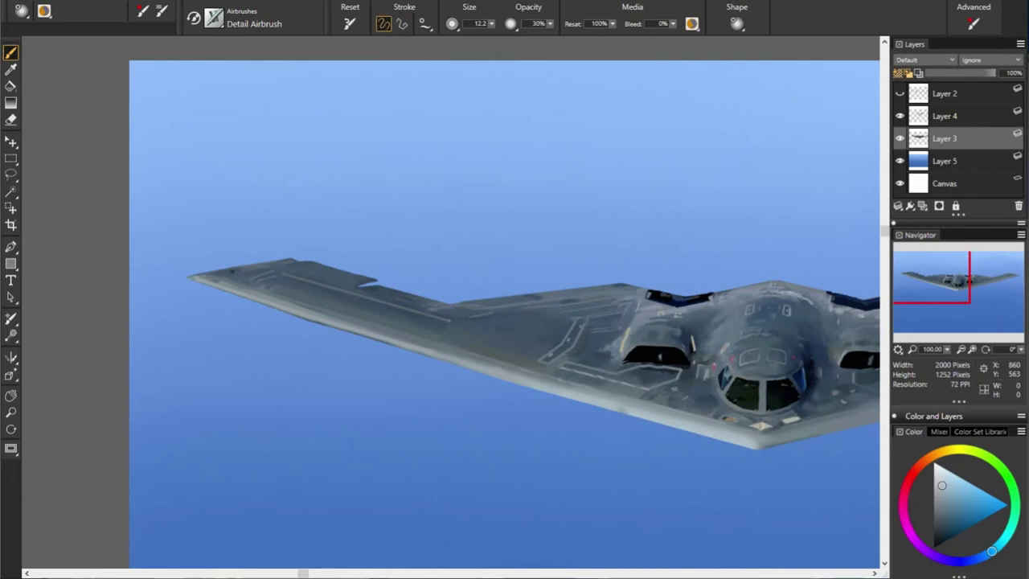
pyautogui.press('/')
# Sample darker and greyer colours along the left wing's lower edge and upper fuselage
pyautogui.keyDown('alt'); pyautogui.click(684, 414); pyautogui.keyUp('alt')
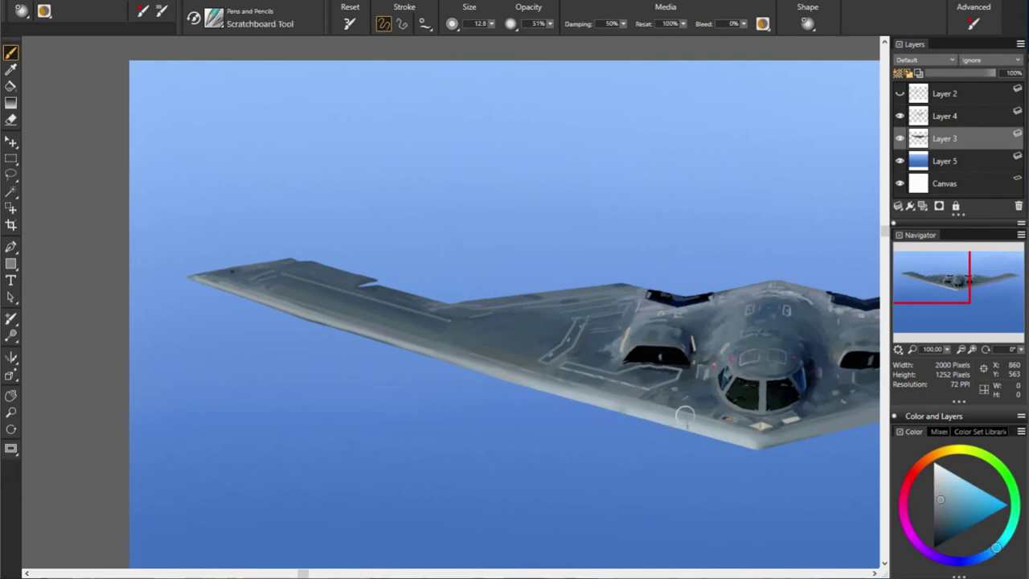
pyautogui.keyDown('alt'); pyautogui.click(665, 412); pyautogui.keyUp('alt')
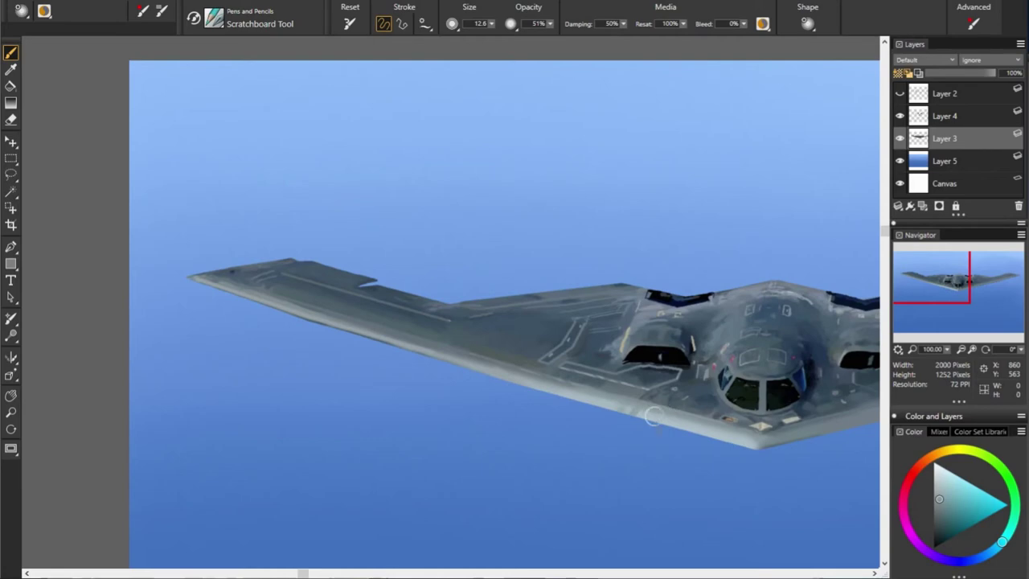
pyautogui.keyDown('alt'); pyautogui.click(647, 438); pyautogui.keyUp('alt')
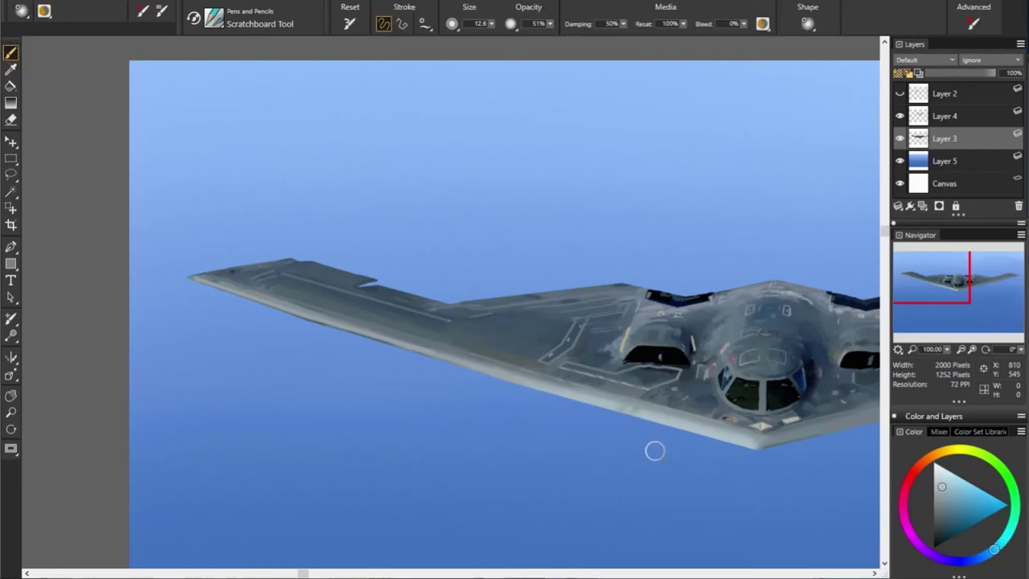
pyautogui.keyDown('alt'); pyautogui.click(671, 432); pyautogui.keyUp('alt')
pyautogui.keyDown('alt'); pyautogui.click(555, 361); pyautogui.keyUp('alt')
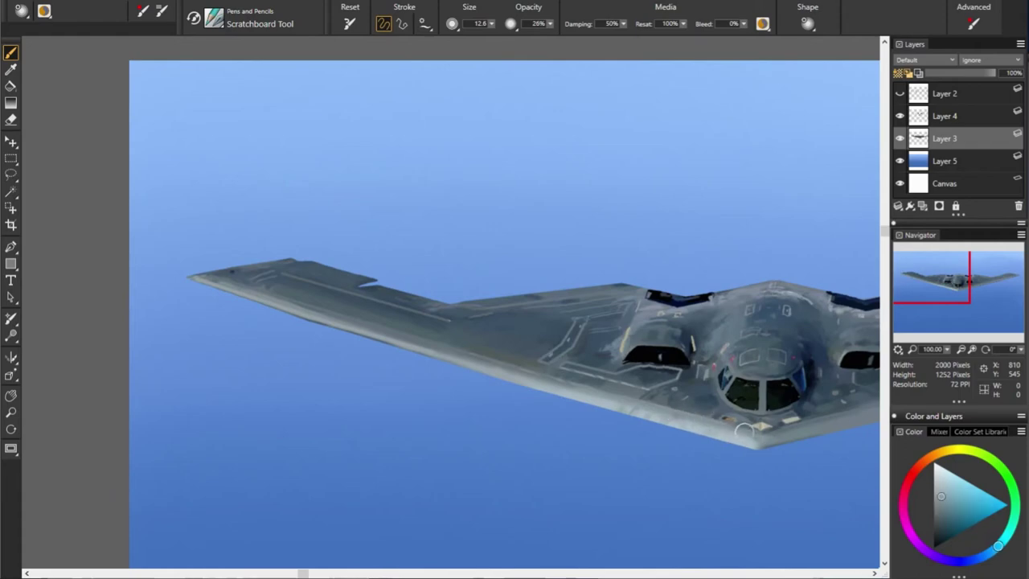
pyautogui.keyDown('alt'); pyautogui.click(774, 435); pyautogui.keyUp('alt')
pyautogui.keyDown('alt'); pyautogui.click(755, 441); pyautogui.keyUp('alt')
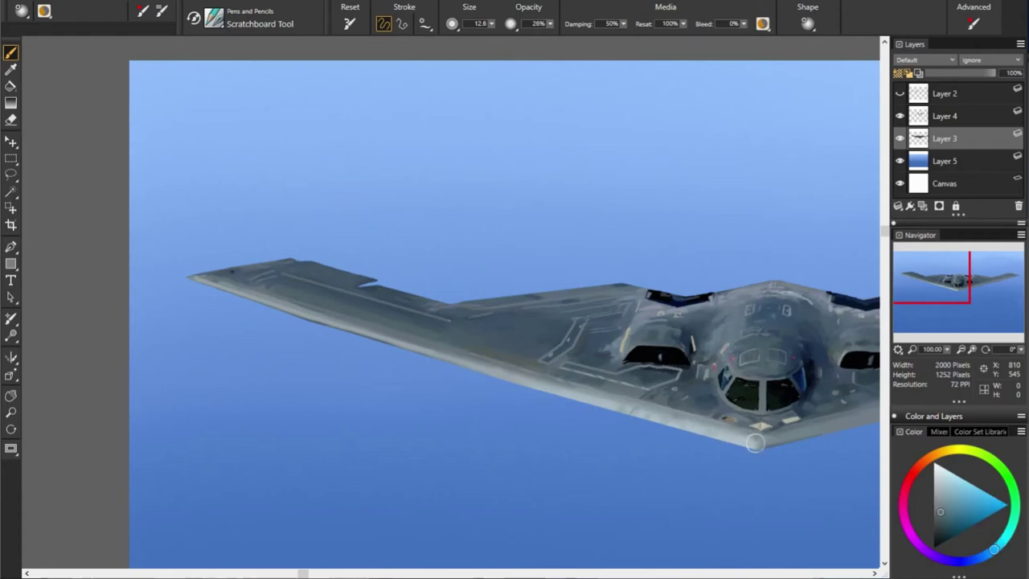
pyautogui.keyDown('alt'); pyautogui.click(740, 430); pyautogui.keyUp('alt')
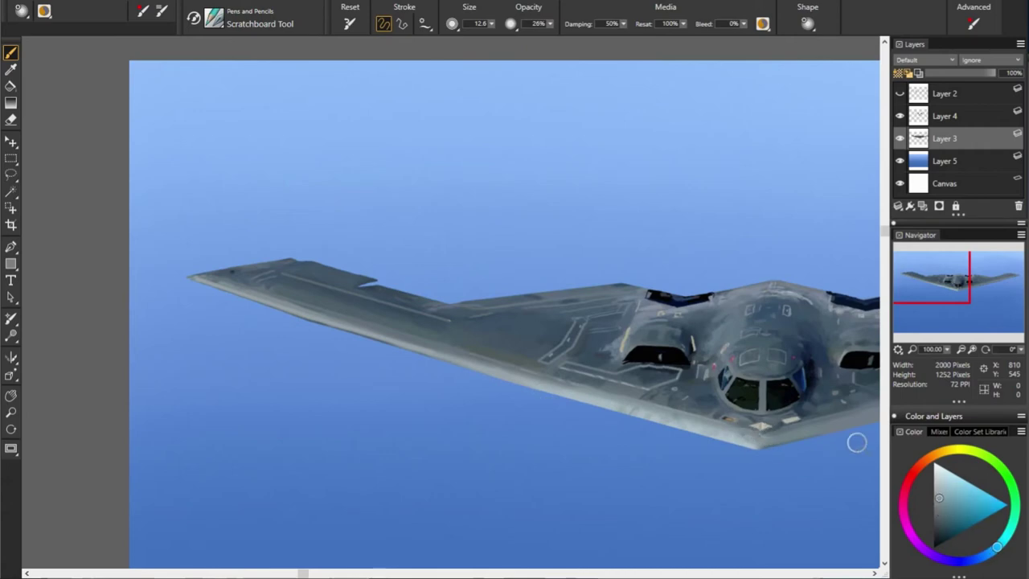
pyautogui.keyDown('alt'); pyautogui.click(768, 434); pyautogui.keyUp('alt')
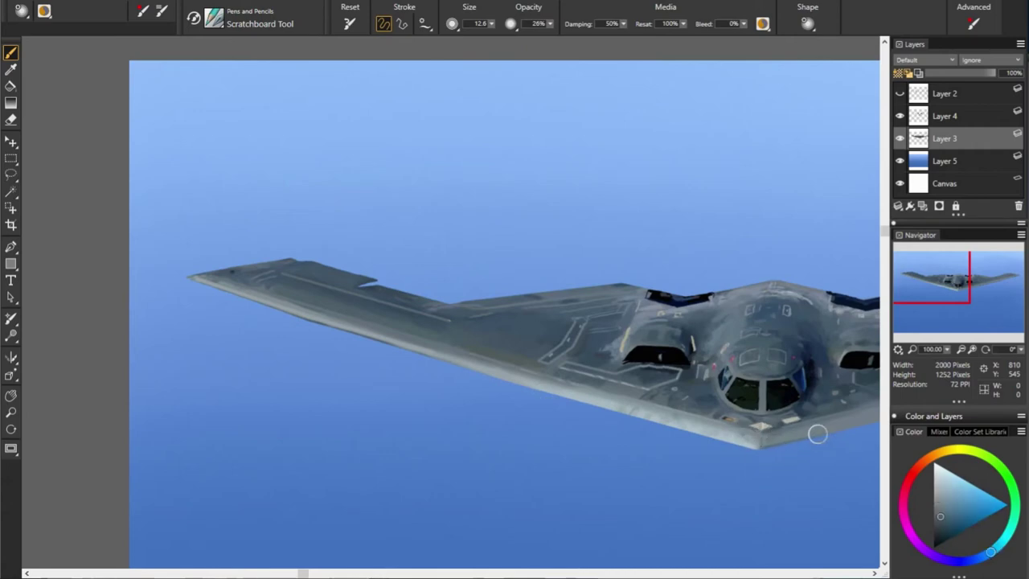
pyautogui.keyDown('alt'); pyautogui.click(774, 435); pyautogui.keyUp('alt')
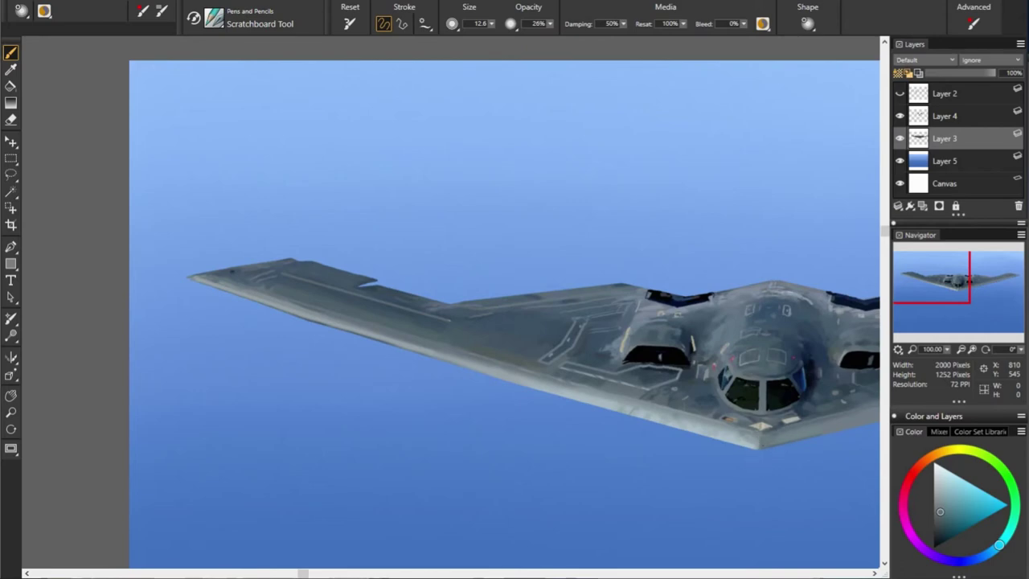
pyautogui.keyDown('alt'); pyautogui.click(763, 419); pyautogui.keyUp('alt')
pyautogui.keyDown('alt'); pyautogui.click(551, 379); pyautogui.keyUp('alt')
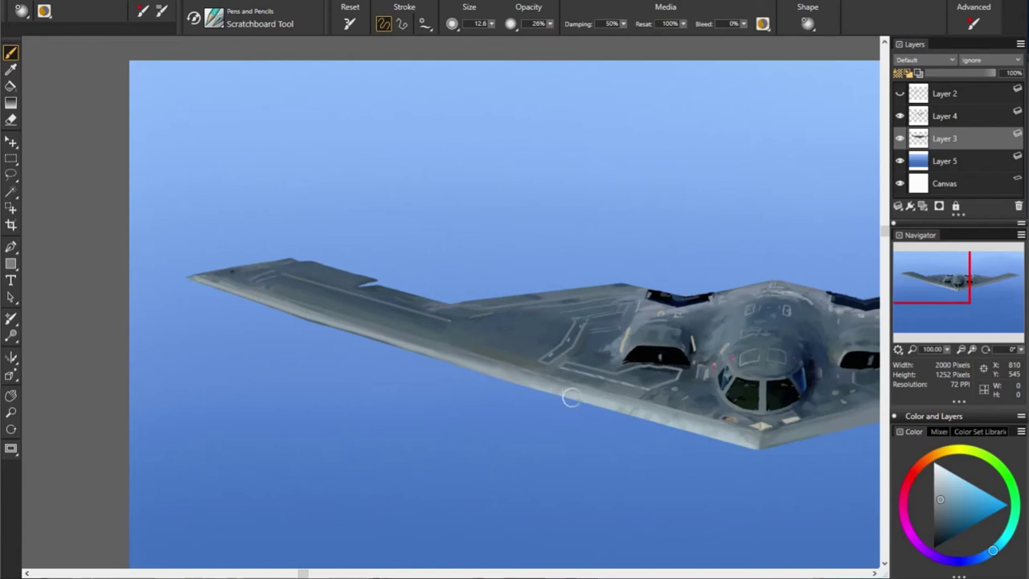
pyautogui.keyDown('alt'); pyautogui.click(475, 359); pyautogui.keyUp('alt')
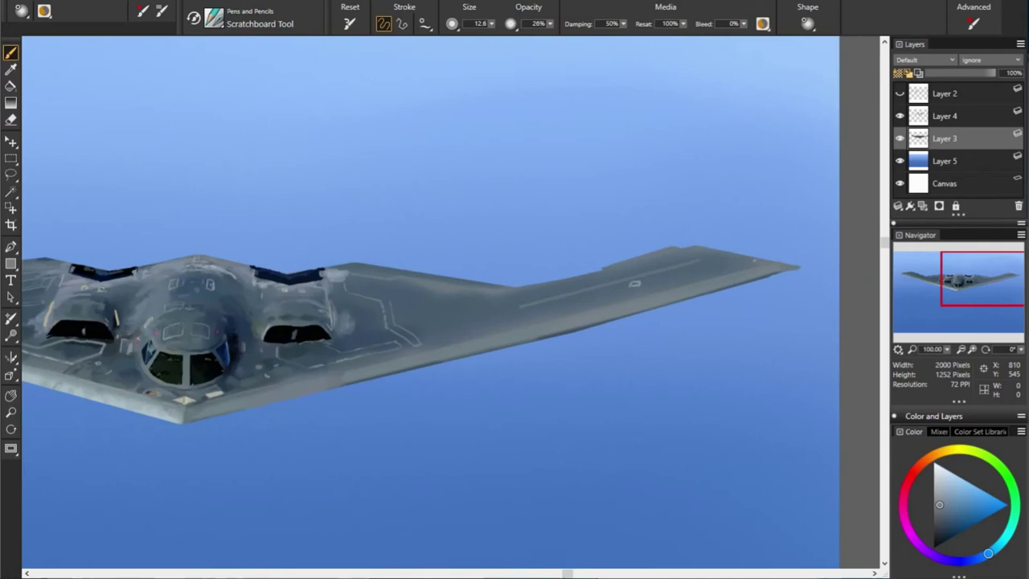
# Sample colours from the right wing and bomber surface near the wing edge
pyautogui.keyDown('alt'); pyautogui.click(214, 306); pyautogui.keyUp('alt')
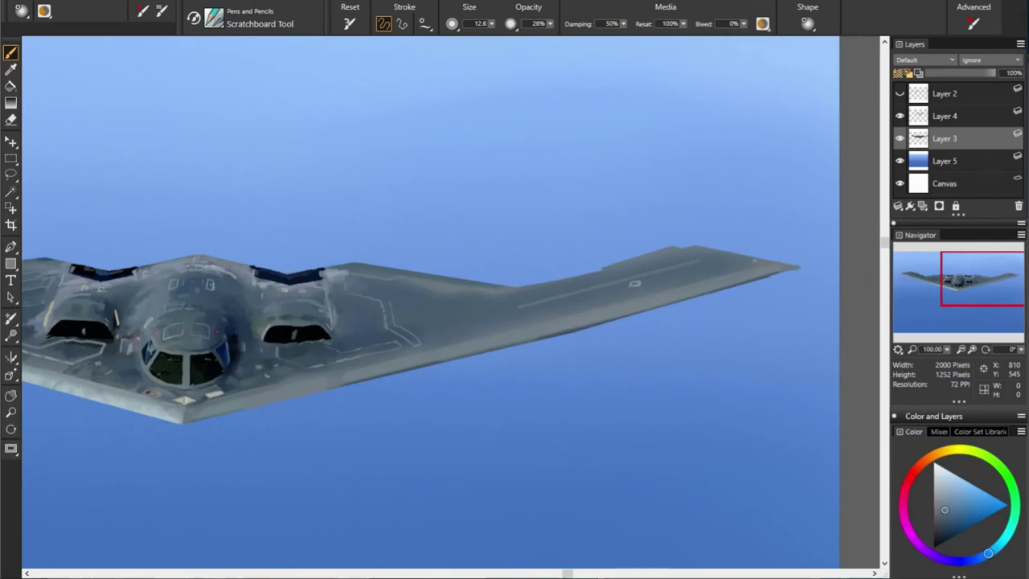
pyautogui.keyDown('alt'); pyautogui.click(184, 275); pyautogui.keyUp('alt')
pyautogui.keyDown('alt'); pyautogui.click(361, 260); pyautogui.keyUp('alt')
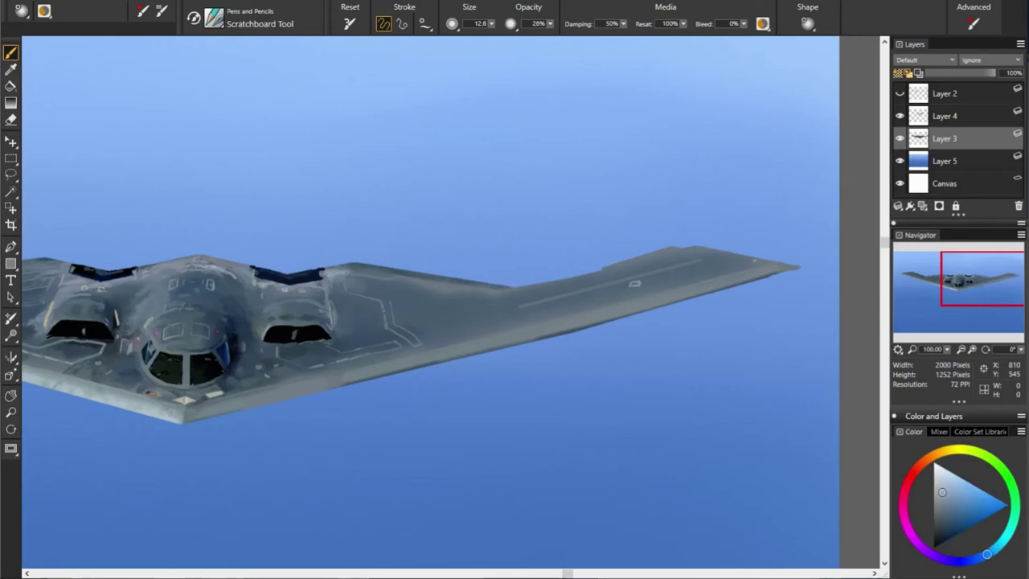
pyautogui.keyDown('alt'); pyautogui.click(306, 288); pyautogui.keyUp('alt')
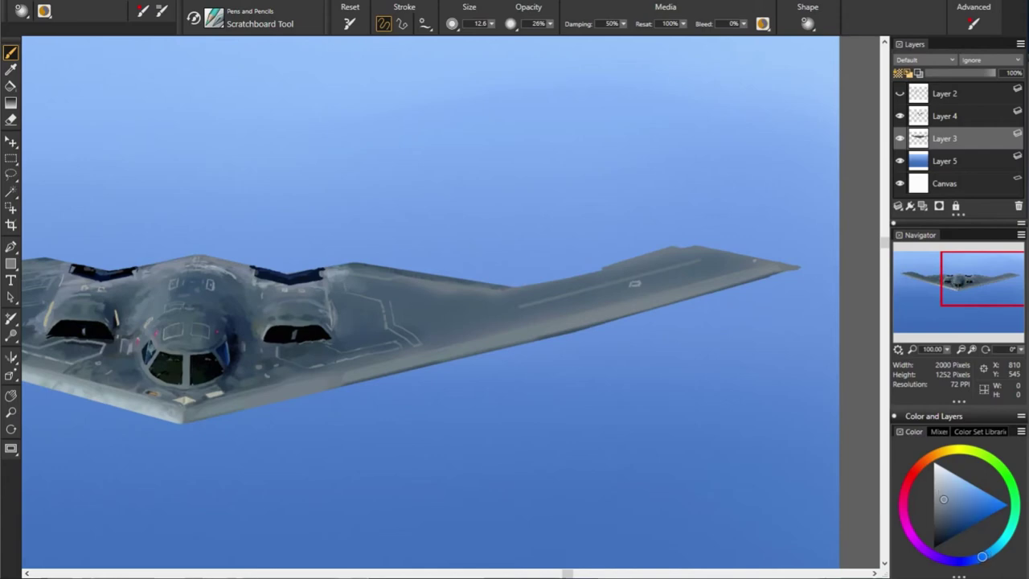
pyautogui.keyDown('alt'); pyautogui.click(310, 332); pyautogui.keyUp('alt')
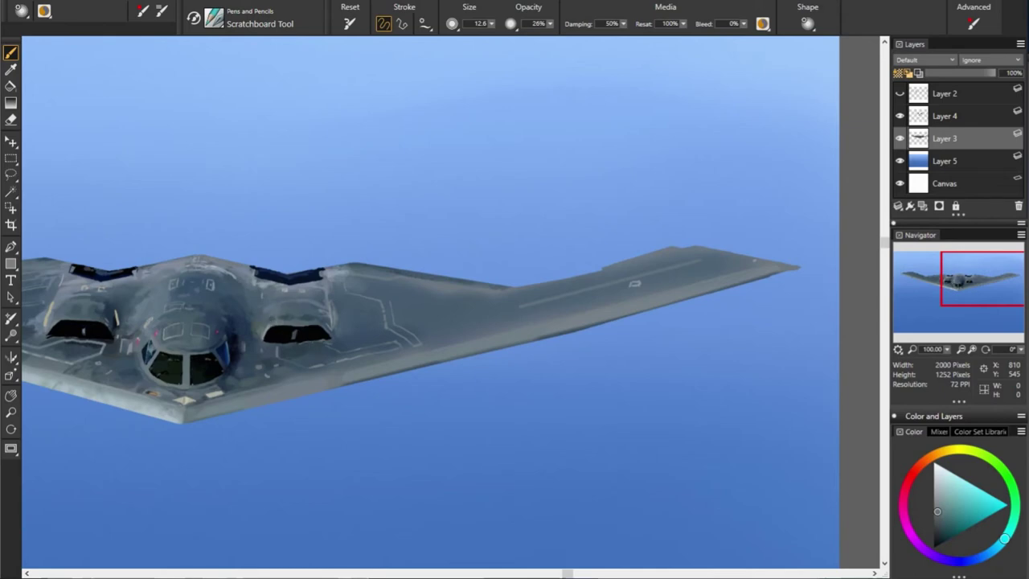
pyautogui.keyDown('alt'); pyautogui.click(281, 320); pyautogui.keyUp('alt')
pyautogui.keyDown('alt'); pyautogui.click(383, 307); pyautogui.keyUp('alt')
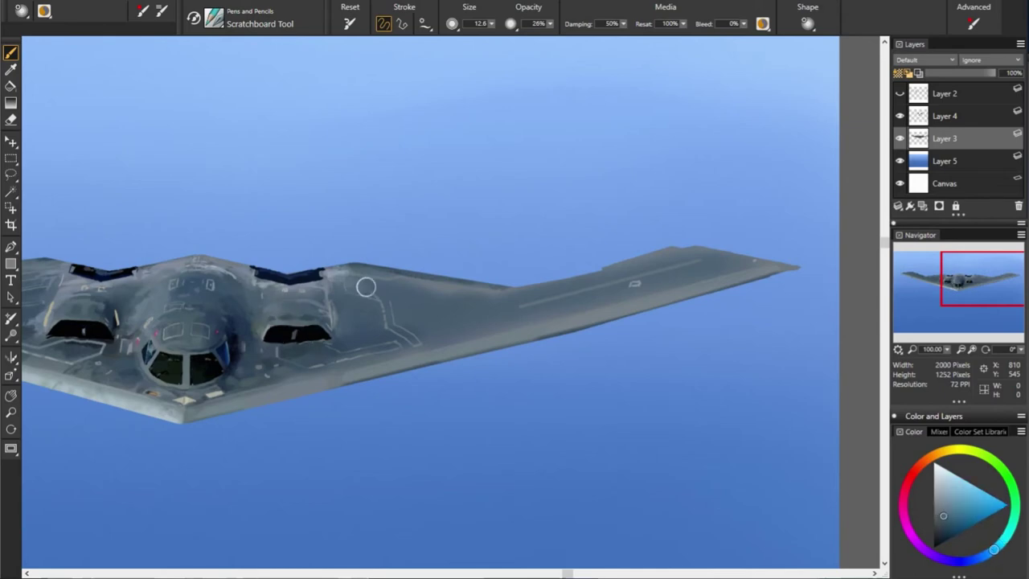
# Settle on a darker grey-blue sampled near the cockpit and wing
pyautogui.keyDown('alt'); pyautogui.click(269, 298); pyautogui.keyUp('alt')
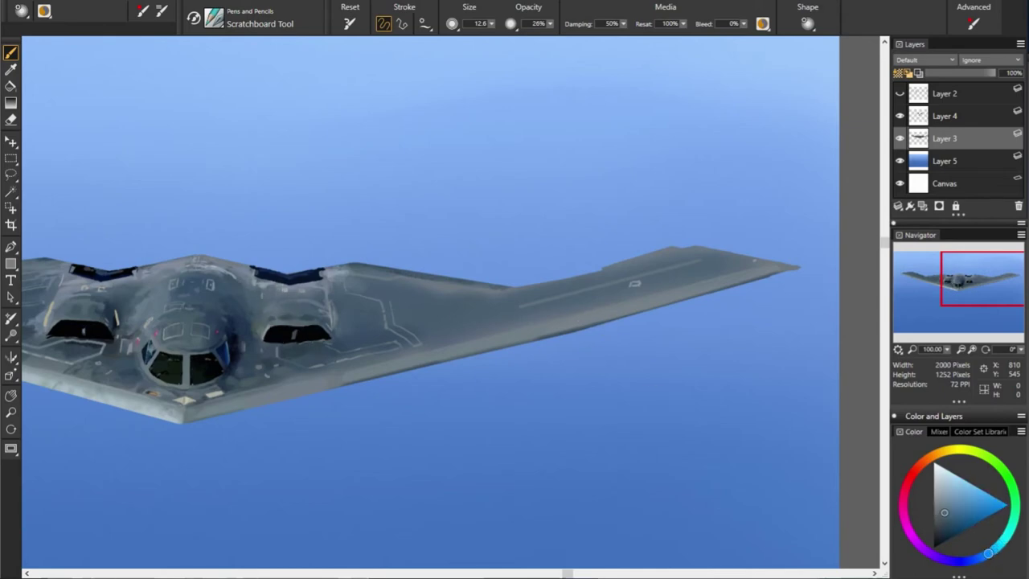
pyautogui.keyDown('alt'); pyautogui.click(461, 326); pyautogui.keyUp('alt')
pyautogui.keyDown('alt'); pyautogui.click(170, 299); pyautogui.keyUp('alt')
pyautogui.keyDown('alt'); pyautogui.click(169, 299); pyautogui.keyUp('alt')
pyautogui.keyDown('alt'); pyautogui.click(402, 321); pyautogui.keyUp('alt')
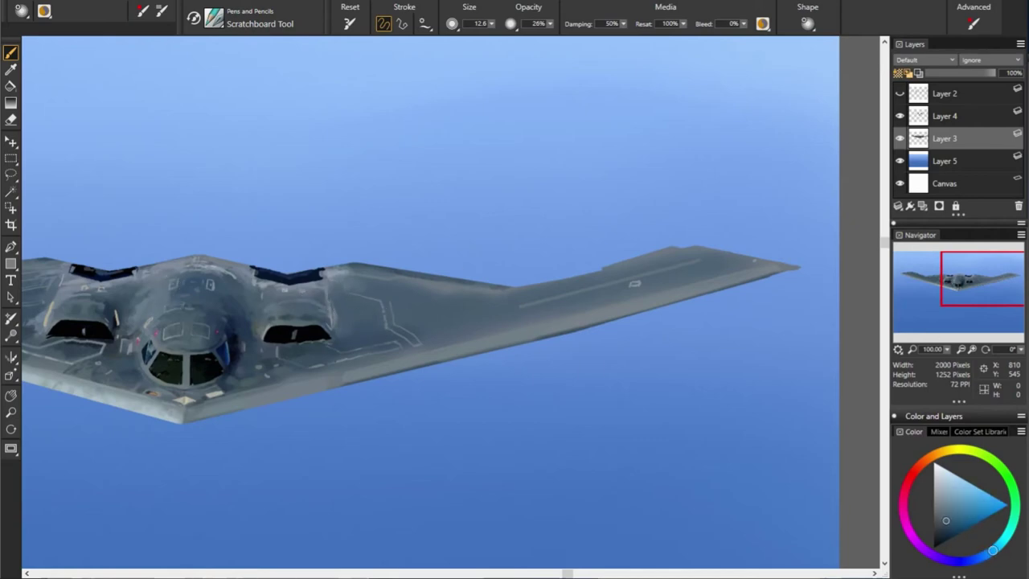
pyautogui.keyDown('alt'); pyautogui.click(402, 321); pyautogui.keyUp('alt')
pyautogui.keyDown('alt'); pyautogui.click(261, 340); pyautogui.keyUp('alt')
pyautogui.keyDown('alt'); pyautogui.click(249, 347); pyautogui.keyUp('alt')
# Raise Scratchboard Tool opacity to 49% and sample grey-blue tones from the wing
pyautogui.moveTo(550, 24); pyautogui.dragTo(557, 33)
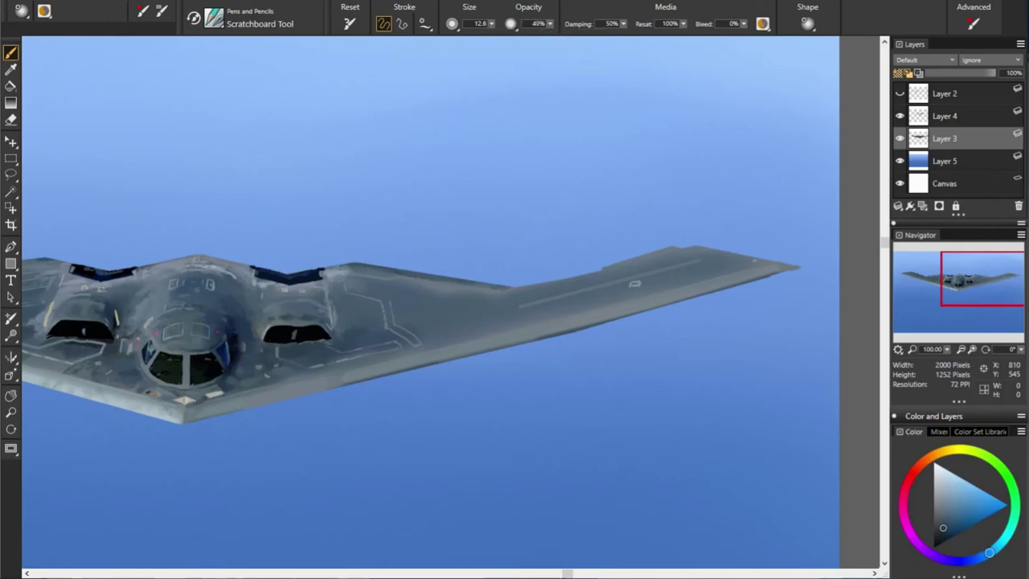
pyautogui.keyDown('alt'); pyautogui.click(440, 367); pyautogui.keyUp('alt')
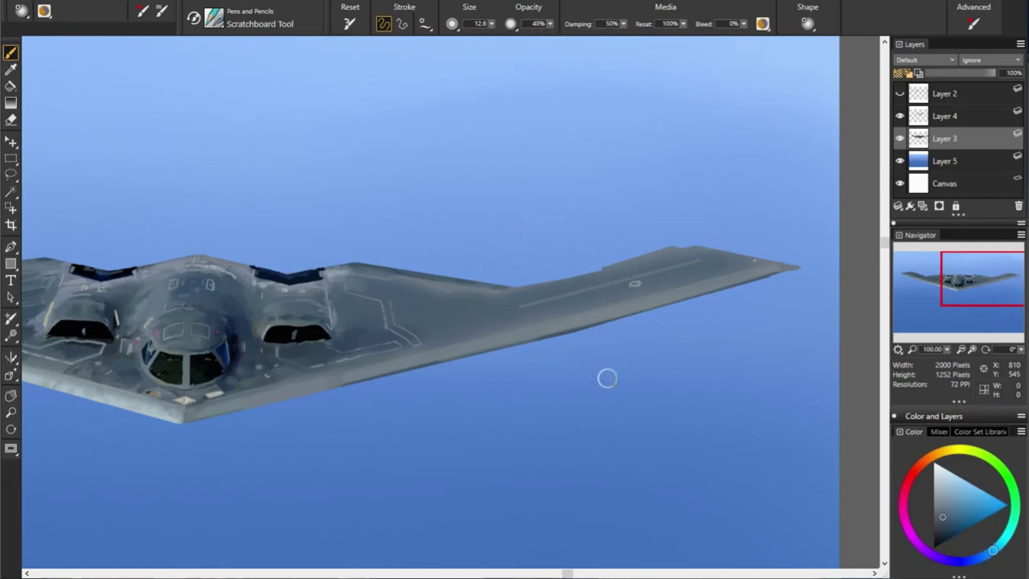
pyautogui.keyDown('alt'); pyautogui.click(606, 418); pyautogui.keyUp('alt')
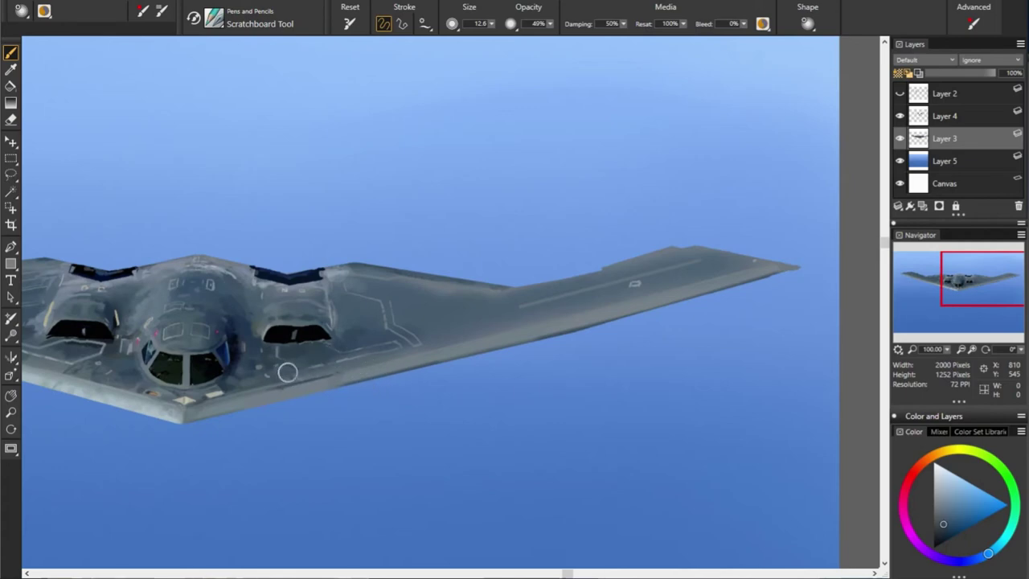
pyautogui.keyDown('alt'); pyautogui.click(374, 367); pyautogui.keyUp('alt')
pyautogui.keyDown('alt'); pyautogui.click(286, 374); pyautogui.keyUp('alt')
pyautogui.keyDown('alt'); pyautogui.click(232, 382); pyautogui.keyUp('alt')
pyautogui.keyDown('alt'); pyautogui.click(322, 403); pyautogui.keyUp('alt')
# Sample wing and cockpit colours, then paint a short darker patch on the wing
pyautogui.keyDown('alt'); pyautogui.click(277, 359); pyautogui.keyUp('alt')
pyautogui.keyDown('alt'); pyautogui.click(327, 386); pyautogui.keyUp('alt')
pyautogui.keyDown('alt'); pyautogui.click(238, 357); pyautogui.keyUp('alt')
pyautogui.keyDown('alt'); pyautogui.click(697, 514); pyautogui.keyUp('alt')
pyautogui.keyDown('alt'); pyautogui.click(241, 326); pyautogui.keyUp('alt')
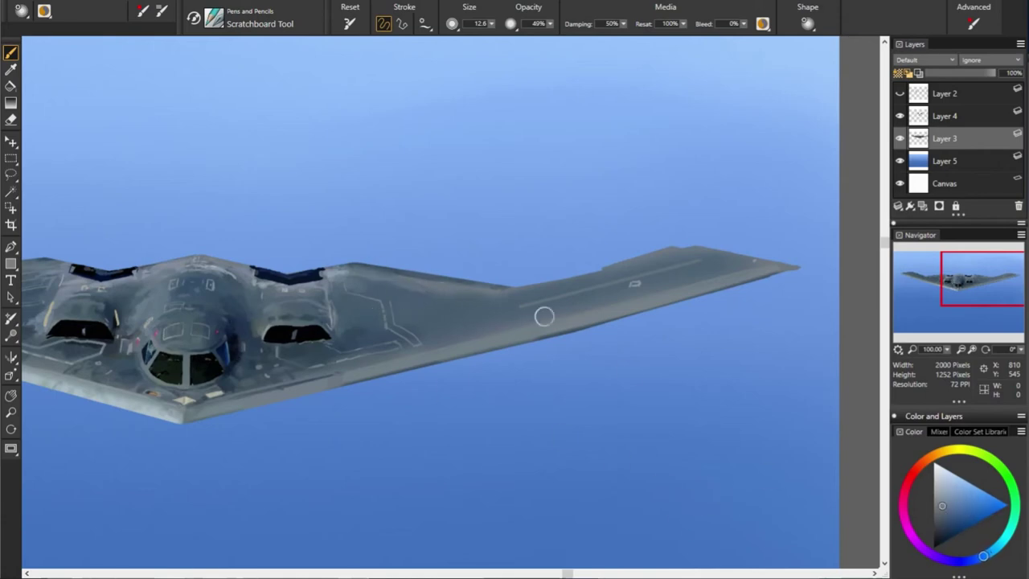
pyautogui.keyDown('alt'); pyautogui.click(427, 299); pyautogui.keyUp('alt')
pyautogui.moveTo(427, 300); pyautogui.dragTo(407, 302)
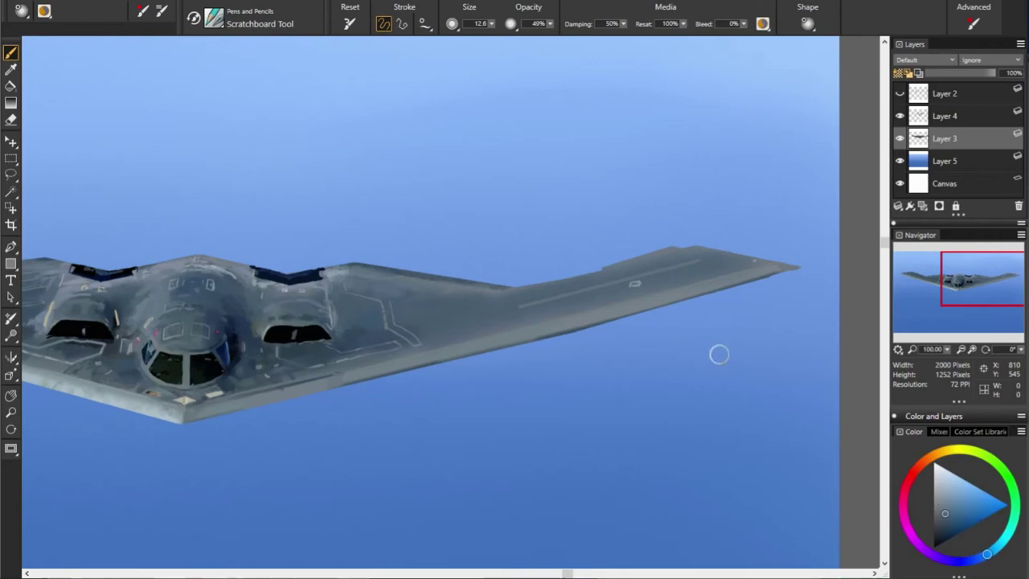
# Resample slightly darker shades from the cockpit and wing areas
pyautogui.click(946, 517)
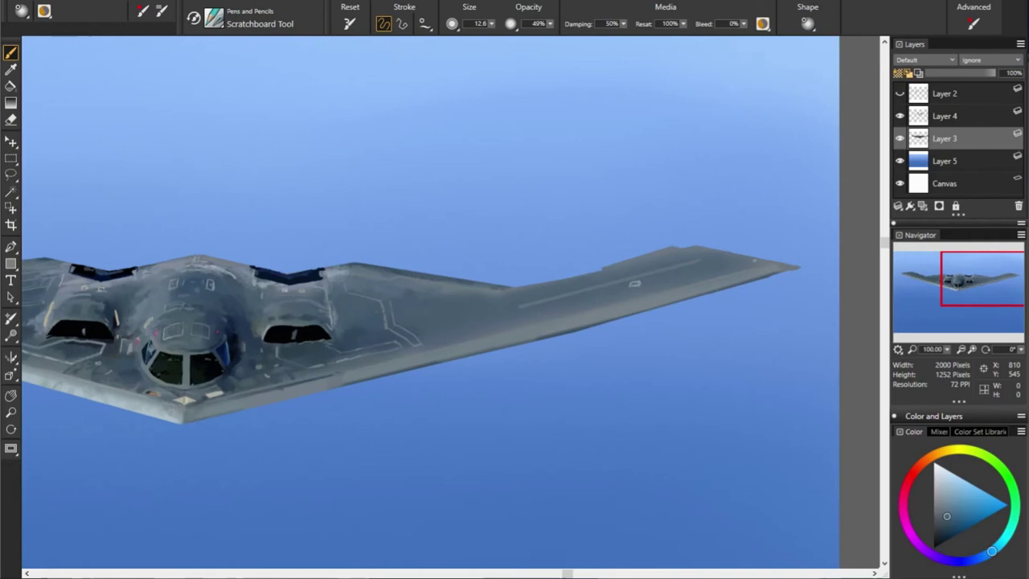
pyautogui.keyDown('alt'); pyautogui.click(366, 319); pyautogui.keyUp('alt')
pyautogui.keyDown('alt'); pyautogui.click(218, 348); pyautogui.keyUp('alt')
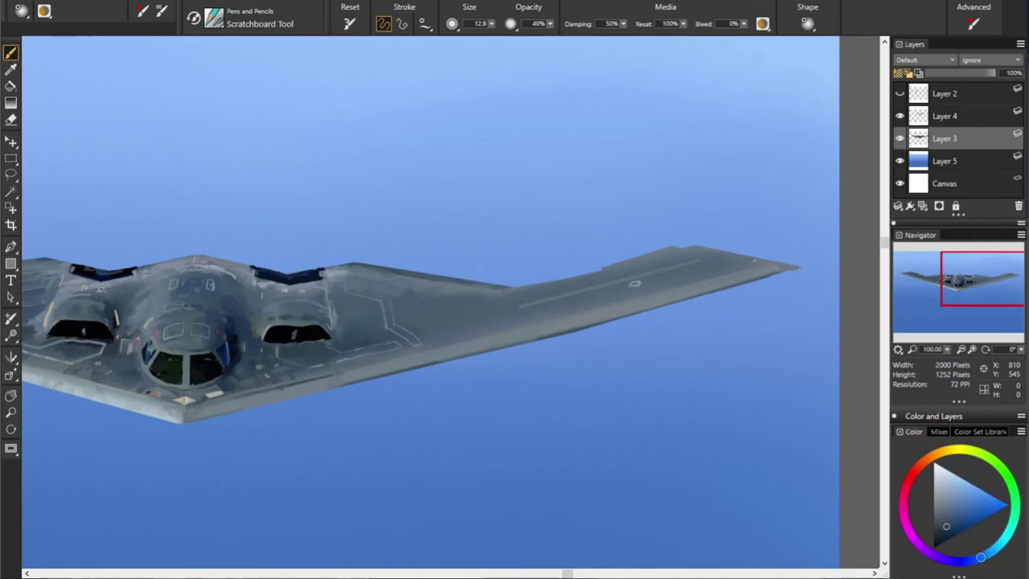
pyautogui.keyDown('alt'); pyautogui.click(365, 333); pyautogui.keyUp('alt')
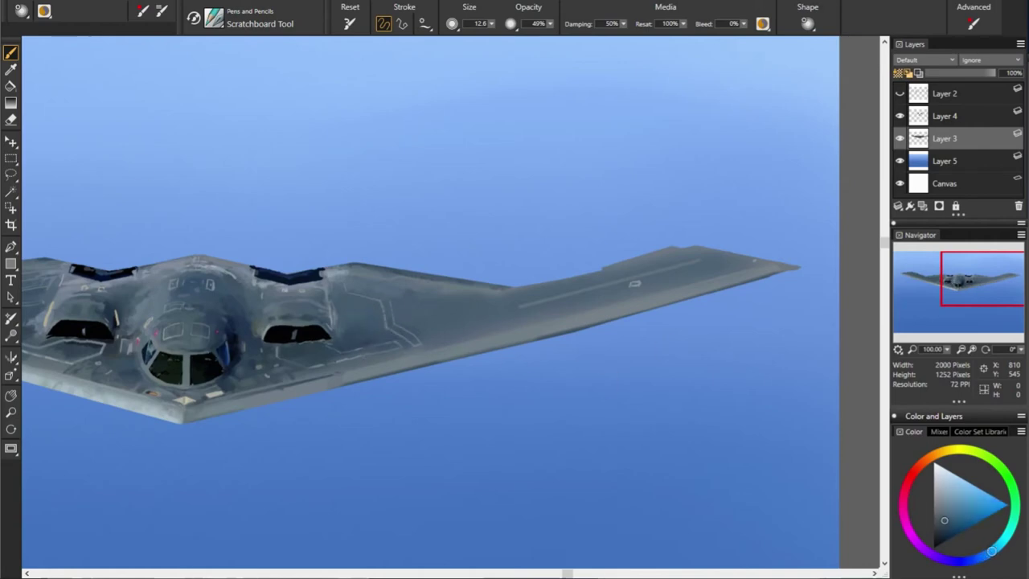
pyautogui.keyDown('alt'); pyautogui.click(545, 359); pyautogui.keyUp('alt')
pyautogui.keyDown('alt'); pyautogui.click(722, 330); pyautogui.keyUp('alt')
pyautogui.keyDown('alt'); pyautogui.click(490, 367); pyautogui.keyUp('alt')
# Sample colours along the outer wing, settling on a dark panel-line tone
pyautogui.keyDown('alt'); pyautogui.click(349, 334); pyautogui.keyUp('alt')
pyautogui.keyDown('alt'); pyautogui.click(631, 315); pyautogui.keyUp('alt')
pyautogui.keyDown('alt'); pyautogui.click(663, 304); pyautogui.keyUp('alt')
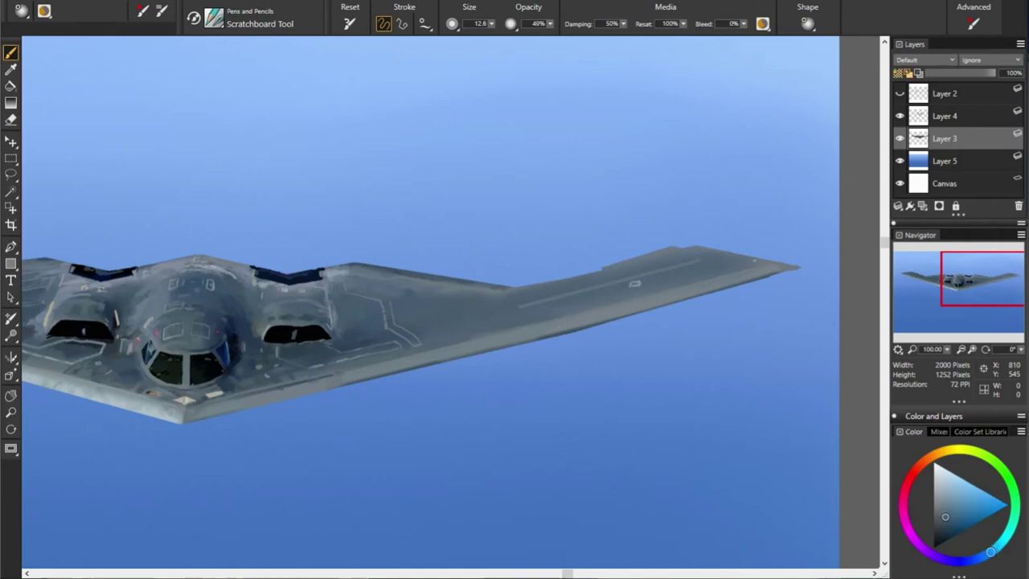
pyautogui.keyDown('alt'); pyautogui.click(660, 274); pyautogui.keyUp('alt')
pyautogui.keyDown('alt'); pyautogui.click(692, 264); pyautogui.keyUp('alt')
pyautogui.keyDown('alt'); pyautogui.click(440, 296); pyautogui.keyUp('alt')
# Paint a darker panel strip along the right wing, then resample wing blues
pyautogui.moveTo(554, 298); pyautogui.dragTo(664, 269)
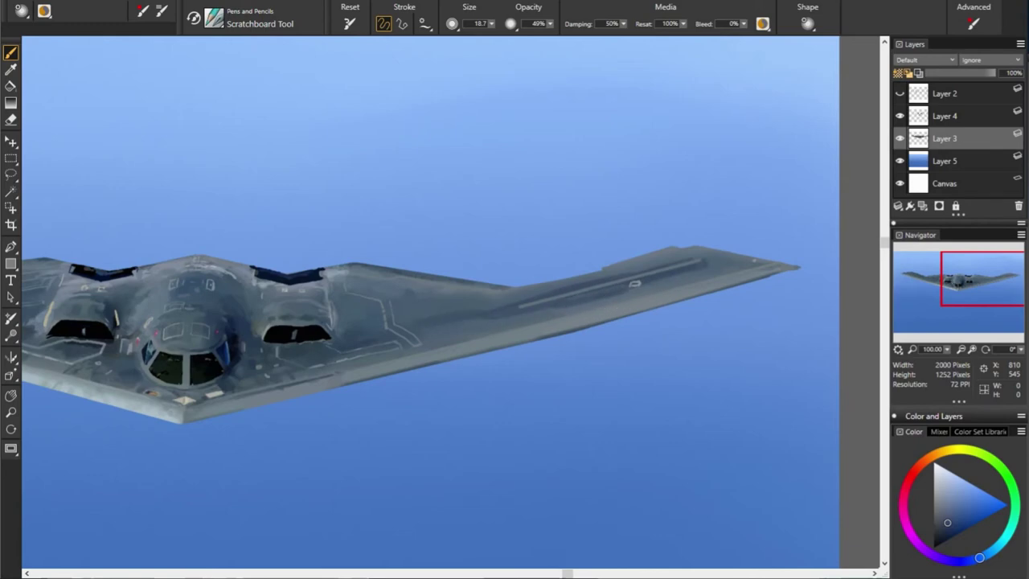
pyautogui.keyDown('alt'); pyautogui.click(520, 328); pyautogui.keyUp('alt')
pyautogui.keyDown('alt'); pyautogui.click(632, 315); pyautogui.keyUp('alt')
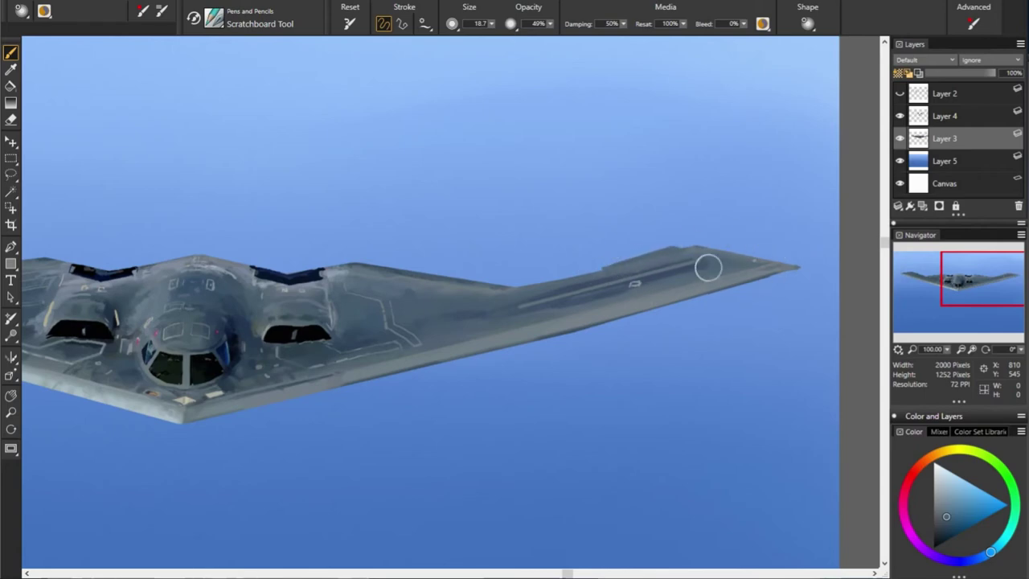
pyautogui.keyDown('alt'); pyautogui.click(742, 363); pyautogui.keyUp('alt')
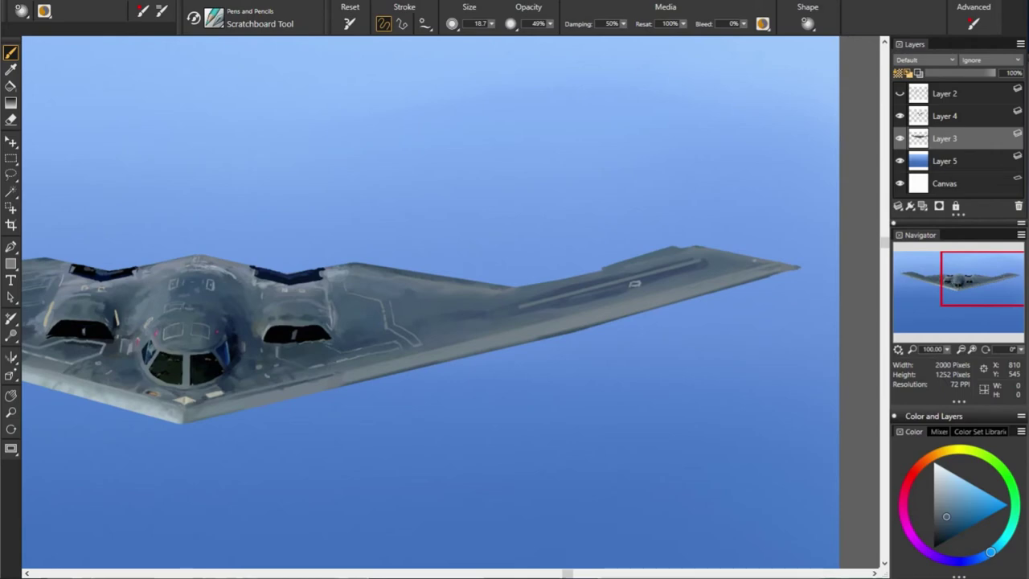
pyautogui.keyDown('alt'); pyautogui.click(615, 299); pyautogui.keyUp('alt')
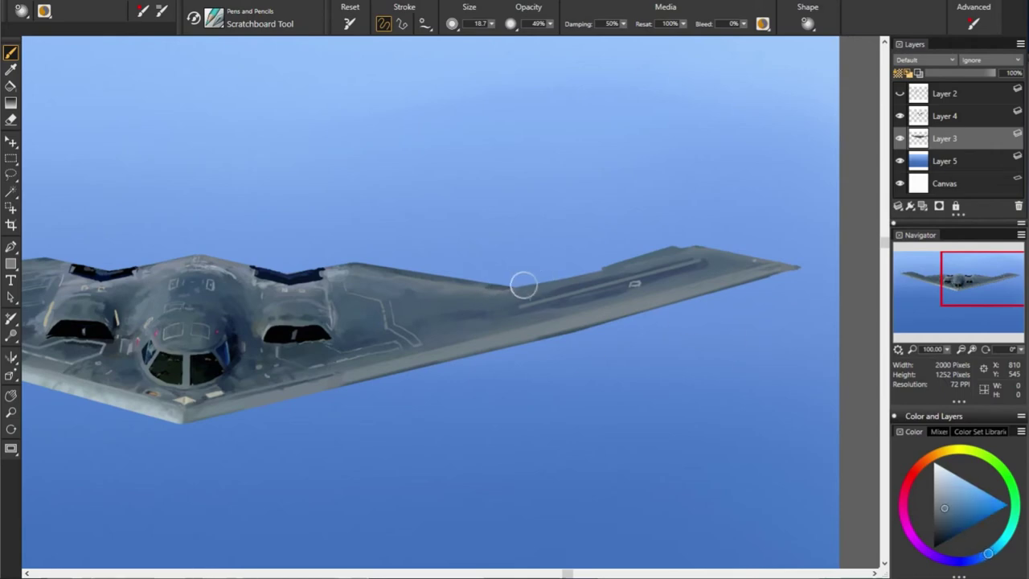
pyautogui.keyDown('alt'); pyautogui.click(513, 418); pyautogui.keyUp('alt')
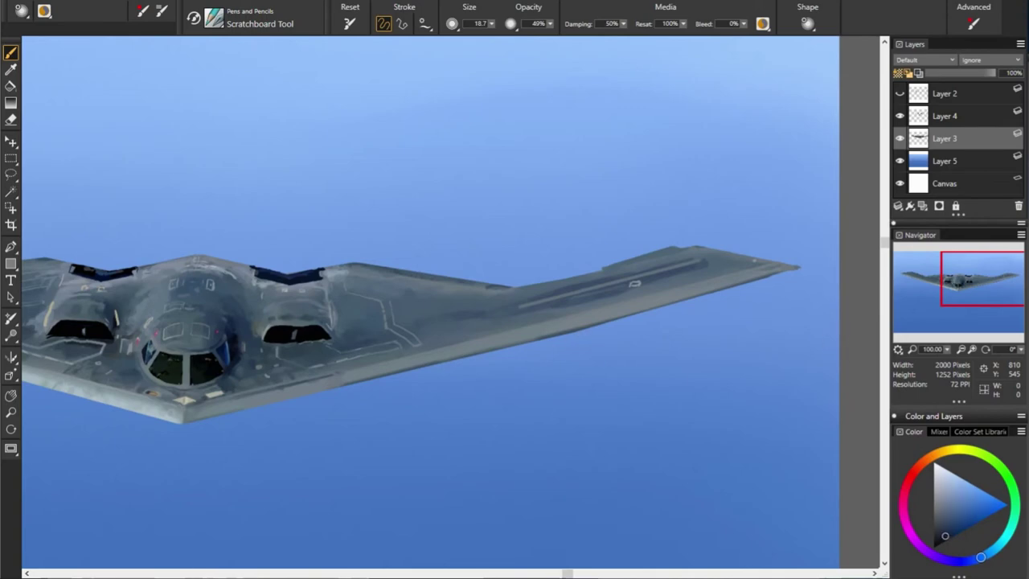
# Sample lighter grey-blues and lighten and smooth the wing's lower edge
pyautogui.keyDown('alt'); pyautogui.click(458, 389); pyautogui.keyUp('alt')
pyautogui.keyDown('alt'); pyautogui.click(421, 320); pyautogui.keyUp('alt')
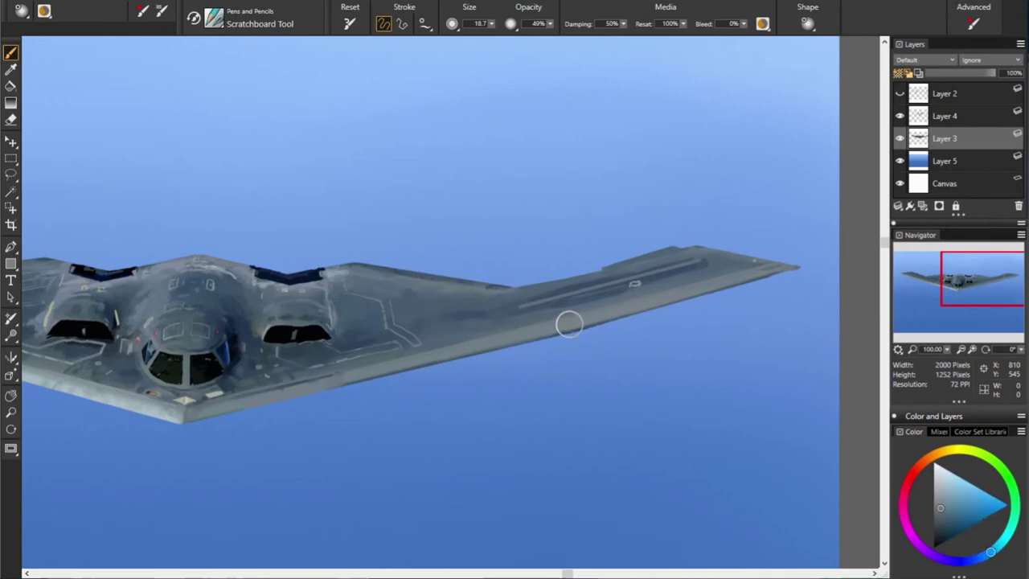
pyautogui.keyDown('alt'); pyautogui.click(417, 347); pyautogui.keyUp('alt')
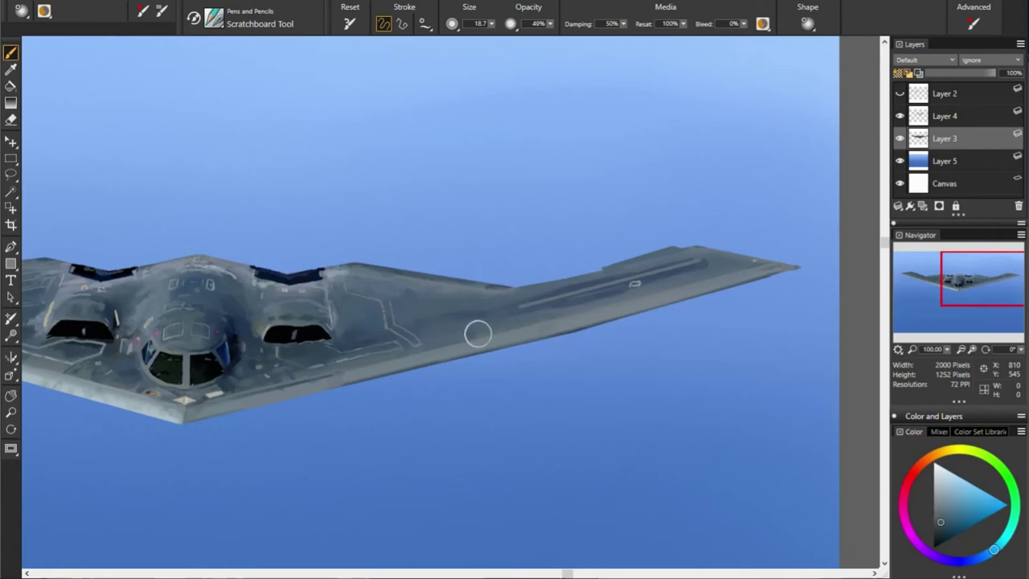
pyautogui.keyDown('alt'); pyautogui.click(534, 320); pyautogui.keyUp('alt')
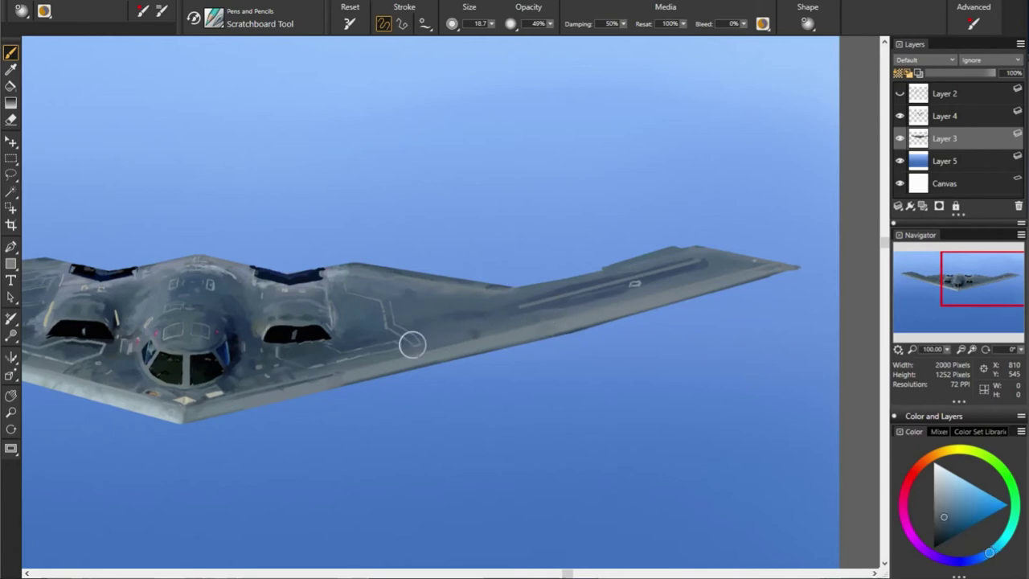
pyautogui.keyDown('alt'); pyautogui.click(349, 377); pyautogui.keyUp('alt')
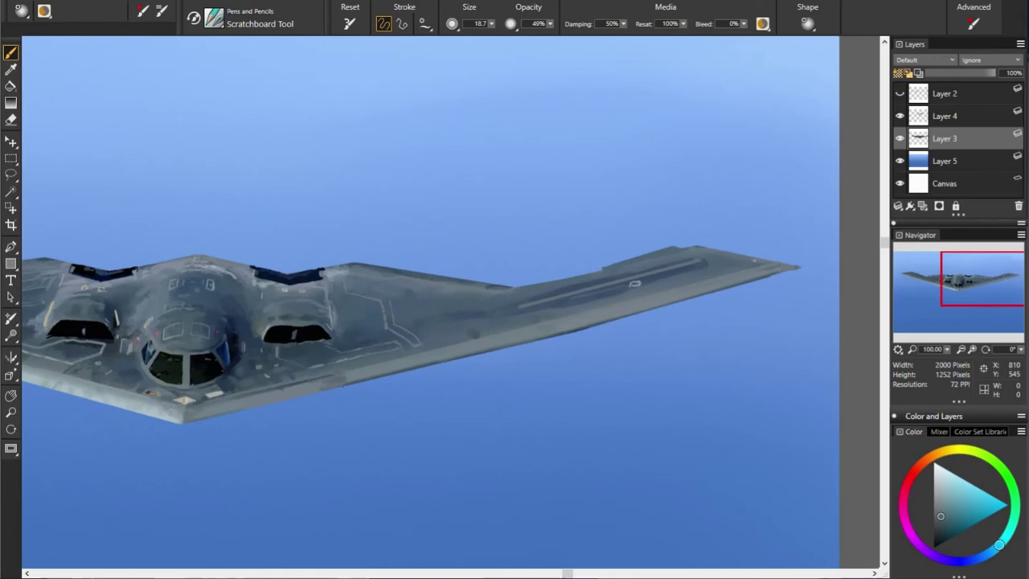
pyautogui.moveTo(322, 384); pyautogui.dragTo(370, 372)
# Sample darker blues from the canvas and near the wing tip
pyautogui.keyDown('alt'); pyautogui.click(561, 405); pyautogui.keyUp('alt')
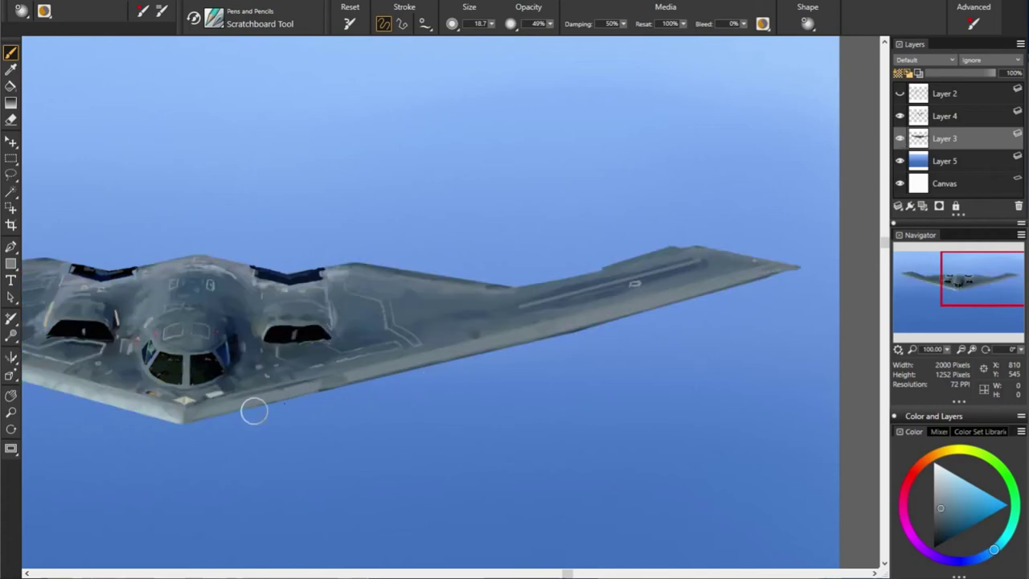
pyautogui.keyDown('alt'); pyautogui.click(284, 402); pyautogui.keyUp('alt')
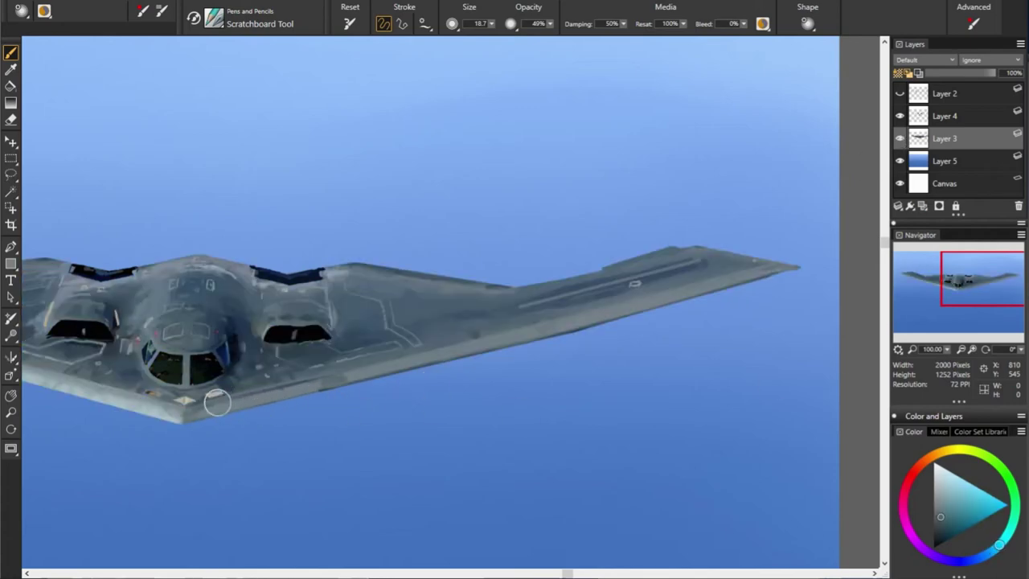
pyautogui.keyDown('alt'); pyautogui.click(191, 412); pyautogui.keyUp('alt')
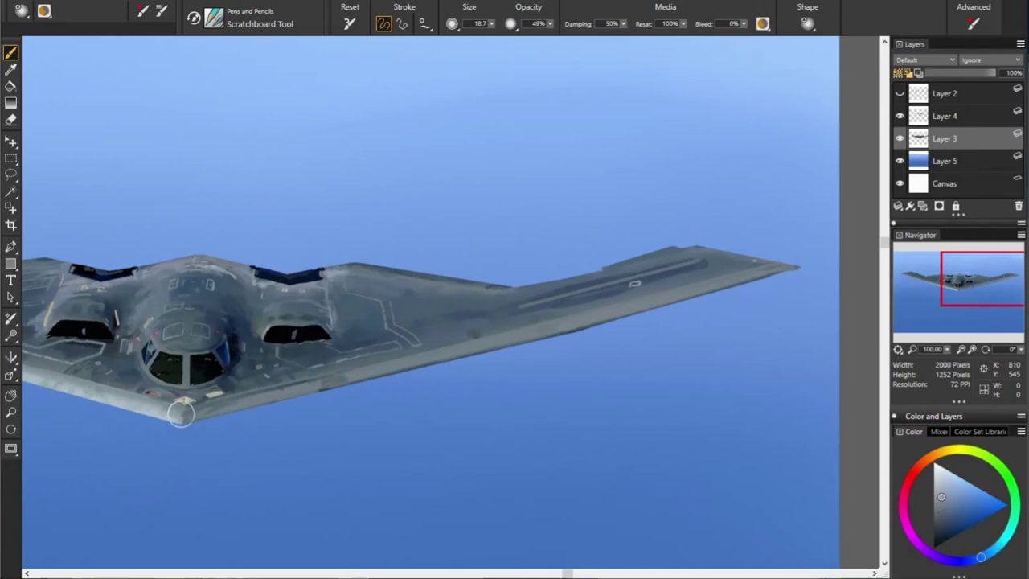
pyautogui.keyDown('alt'); pyautogui.click(614, 510); pyautogui.keyUp('alt')
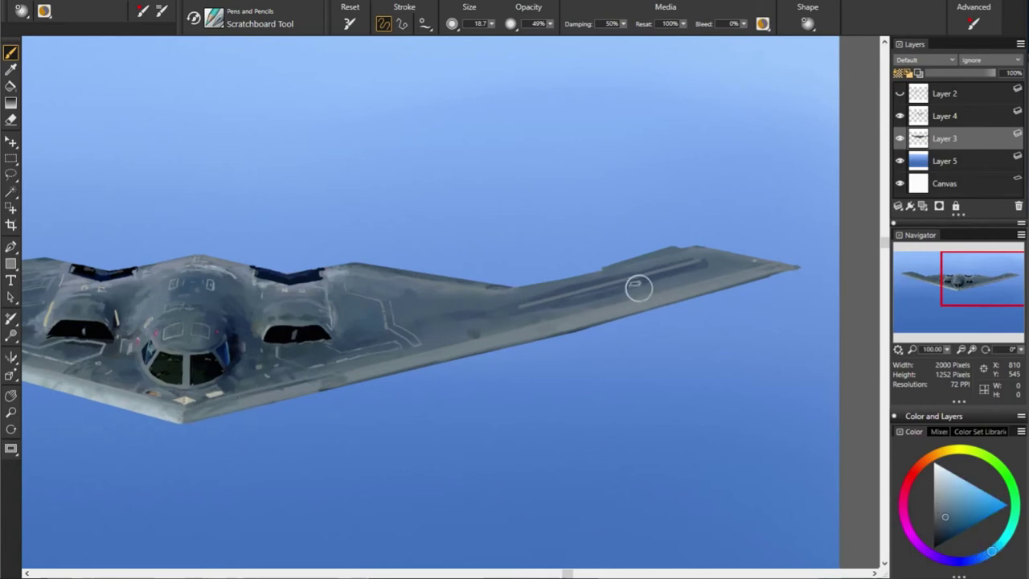
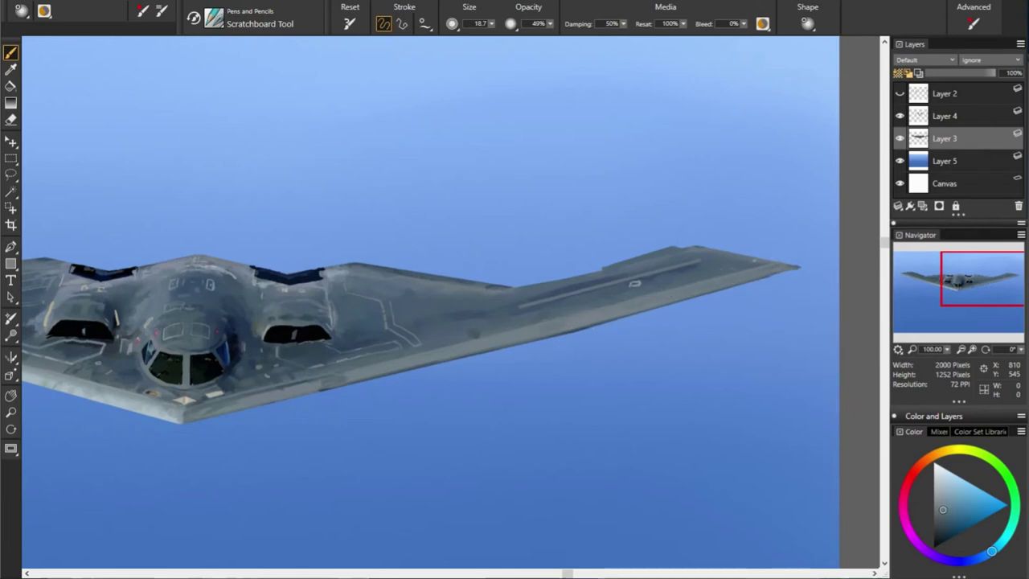
# On Layer 3, sample greys from the right wing and scratch panel lines along it
pyautogui.keyDown('alt'); pyautogui.click(535, 328); pyautogui.keyUp('alt')
pyautogui.keyDown('alt'); pyautogui.click(530, 323); pyautogui.keyUp('alt')
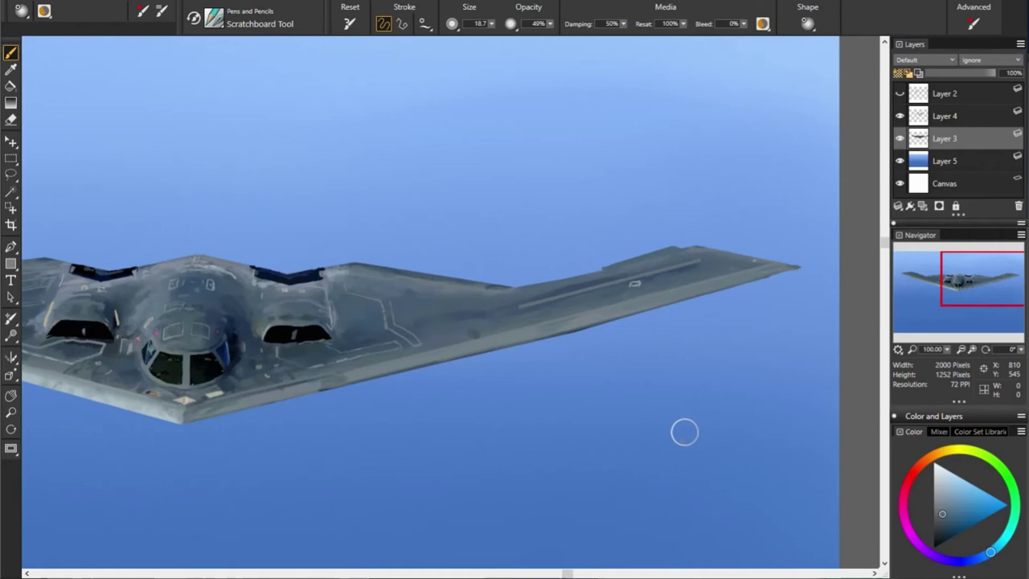
pyautogui.keyDown('alt'); pyautogui.click(510, 338); pyautogui.keyUp('alt')
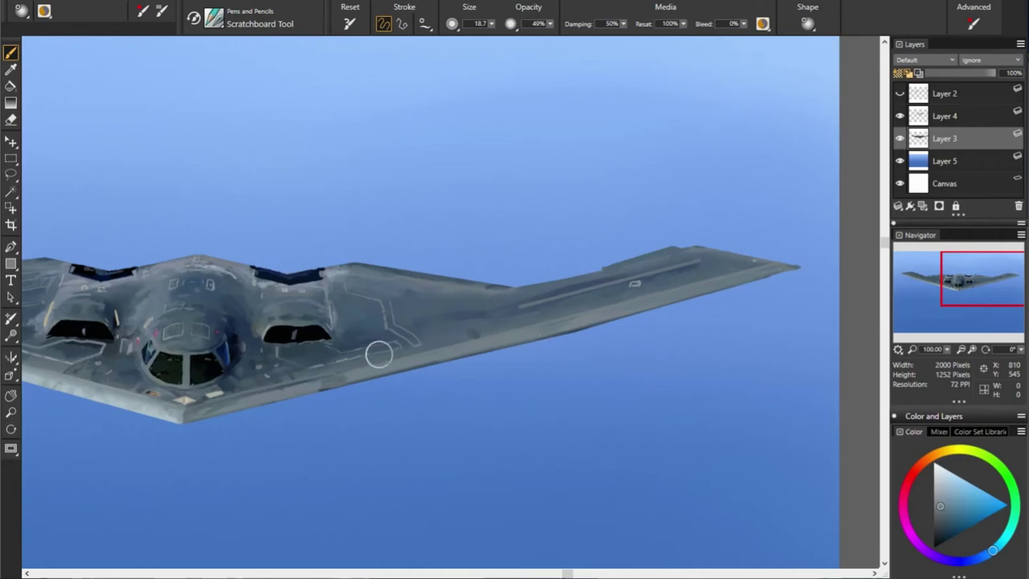
pyautogui.keyDown('alt'); pyautogui.click(342, 347); pyautogui.keyUp('alt')
pyautogui.keyDown('alt'); pyautogui.click(543, 326); pyautogui.keyUp('alt')
pyautogui.keyDown('alt'); pyautogui.click(455, 333); pyautogui.keyUp('alt')
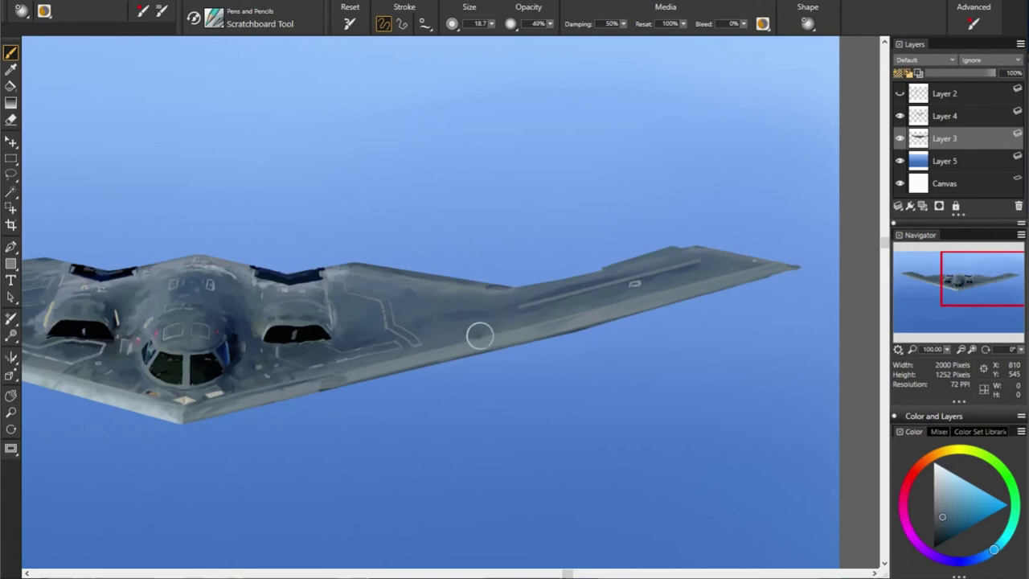
pyautogui.keyDown('alt'); pyautogui.click(281, 363); pyautogui.keyUp('alt')
# Add grey-blue and lighter wing-edge panel lines, then zoom to fit the whole bomber
pyautogui.keyDown('alt'); pyautogui.click(462, 343); pyautogui.keyUp('alt')
pyautogui.keyDown('alt'); pyautogui.click(398, 353); pyautogui.keyUp('alt')
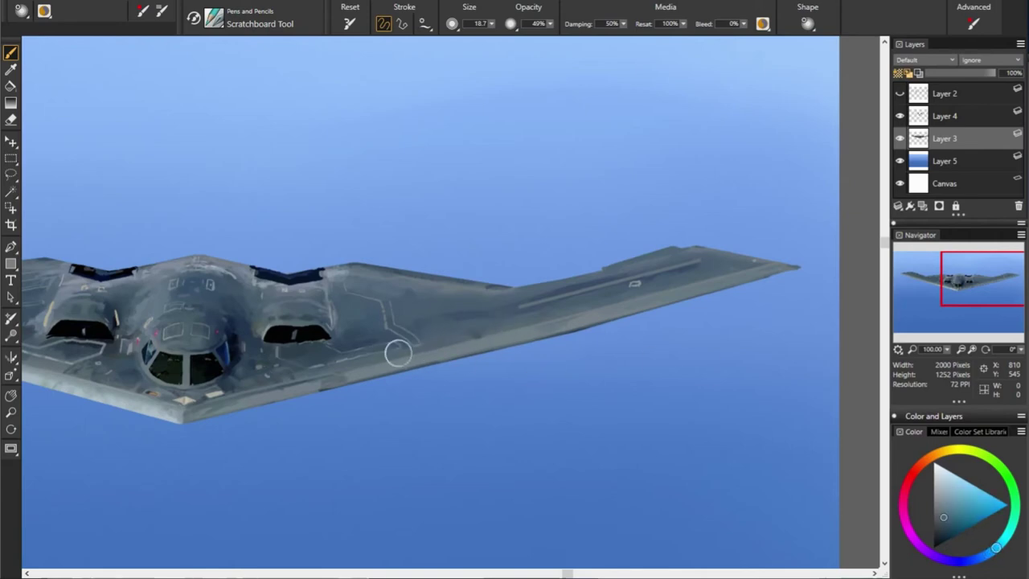
pyautogui.keyDown('alt'); pyautogui.click(427, 368); pyautogui.keyUp('alt')
pyautogui.keyDown('alt'); pyautogui.click(204, 412); pyautogui.keyUp('alt')
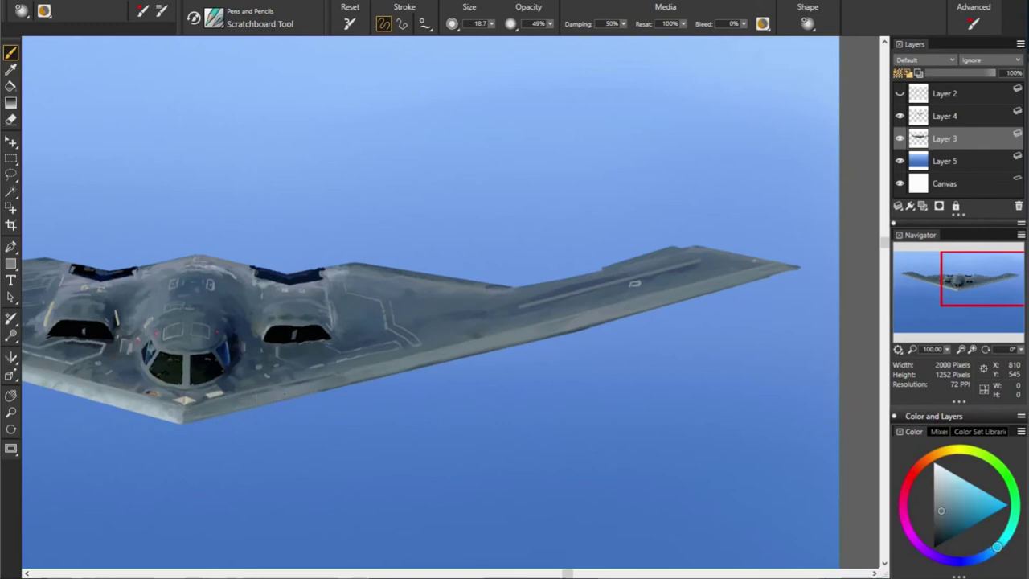
pyautogui.keyDown('alt'); pyautogui.click(476, 297); pyautogui.keyUp('alt')
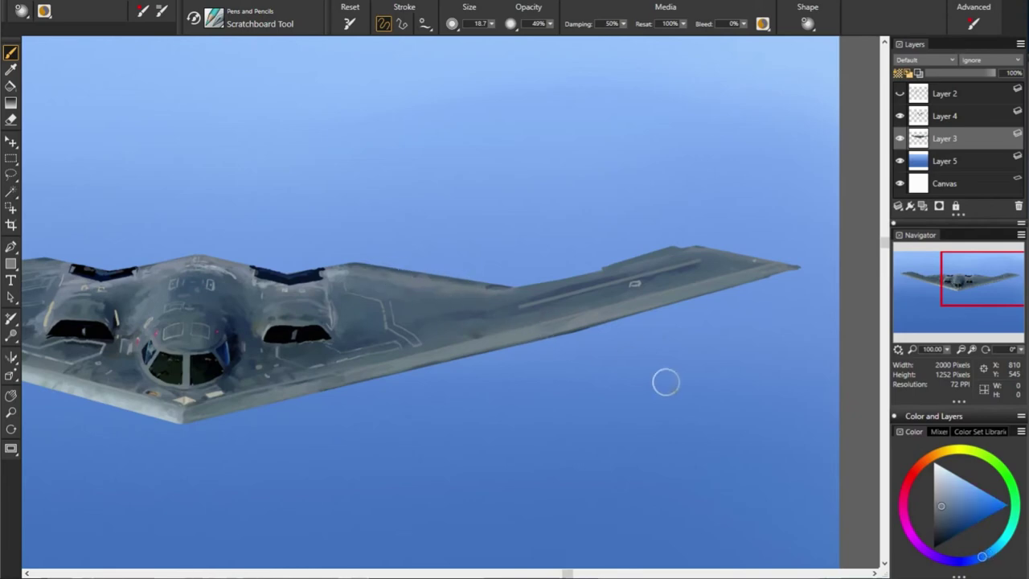
pyautogui.keyDown('alt'); pyautogui.click(498, 284); pyautogui.keyUp('alt')
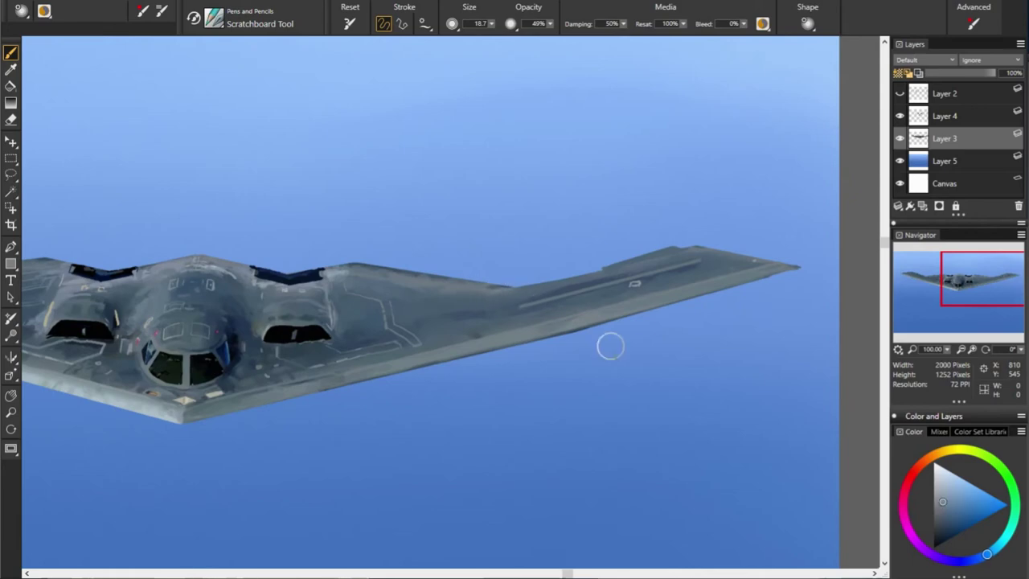
pyautogui.hotkey('ctrl', '0')
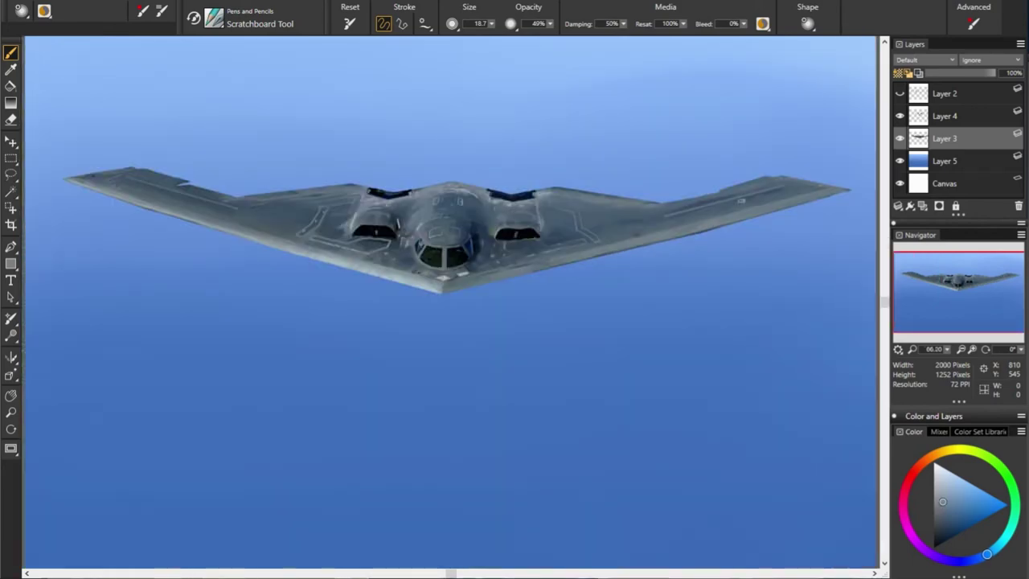
# On Layer 4, scratch panel lines across the right wing with sampled grey-blues
pyautogui.click(944, 116)
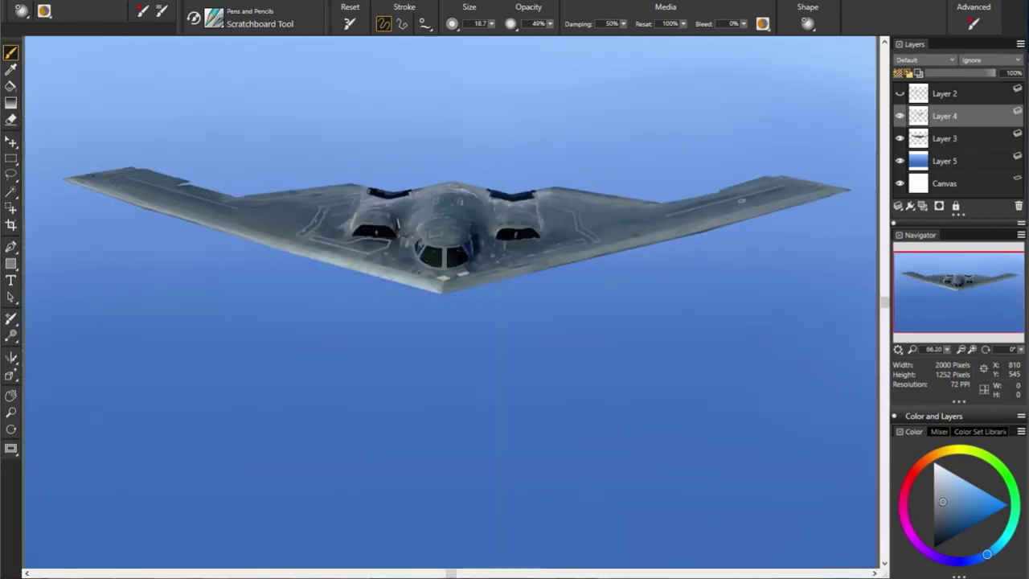
pyautogui.keyDown('alt'); pyautogui.click(689, 214); pyautogui.keyUp('alt')
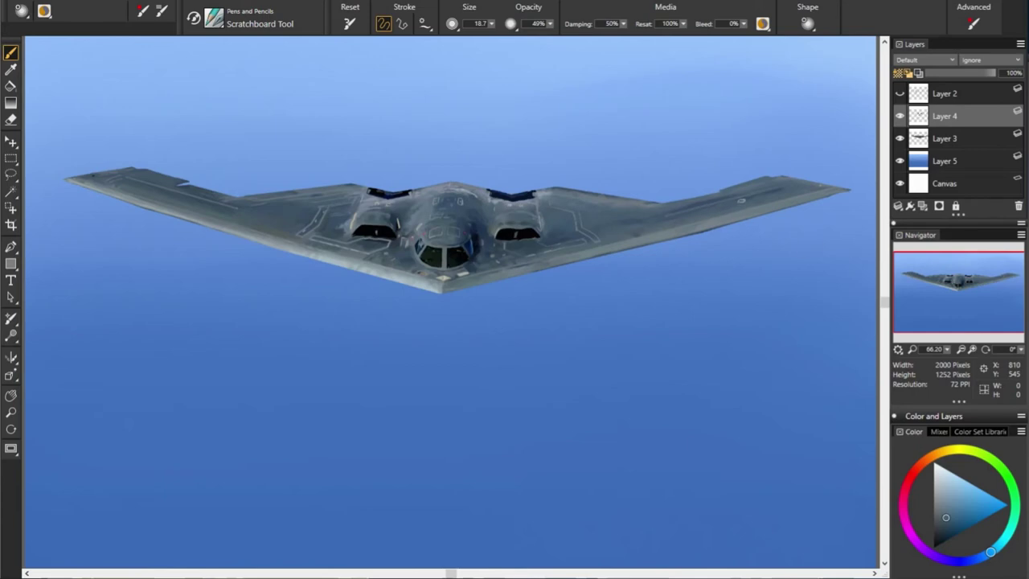
pyautogui.keyDown('alt'); pyautogui.click(561, 226); pyautogui.keyUp('alt')
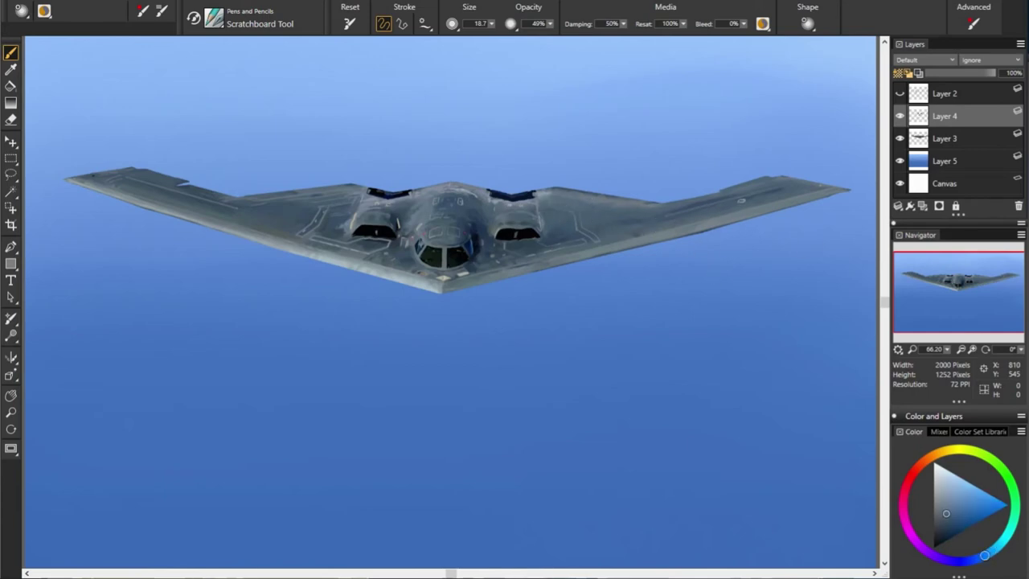
pyautogui.keyDown('alt'); pyautogui.click(593, 222); pyautogui.keyUp('alt')
pyautogui.keyDown('alt'); pyautogui.click(651, 248); pyautogui.keyUp('alt')
pyautogui.keyDown('alt'); pyautogui.click(687, 269); pyautogui.keyUp('alt')
pyautogui.keyDown('alt'); pyautogui.click(689, 232); pyautogui.keyUp('alt')
pyautogui.keyDown('alt'); pyautogui.click(570, 209); pyautogui.keyUp('alt')
# Enlarge the brush to 23.5 and scratch details around the intakes, cockpit and wing root
pyautogui.keyDown('alt'); pyautogui.click(519, 225); pyautogui.keyUp('alt')
pyautogui.keyDown('alt'); pyautogui.click(386, 205); pyautogui.keyUp('alt')
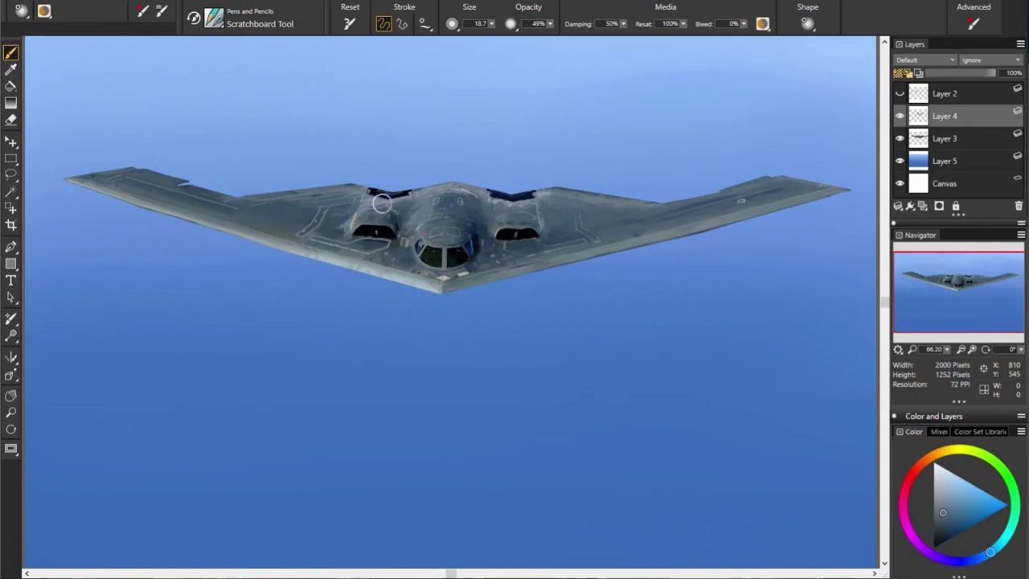
pyautogui.keyDown('alt'); pyautogui.click(378, 211); pyautogui.keyUp('alt')
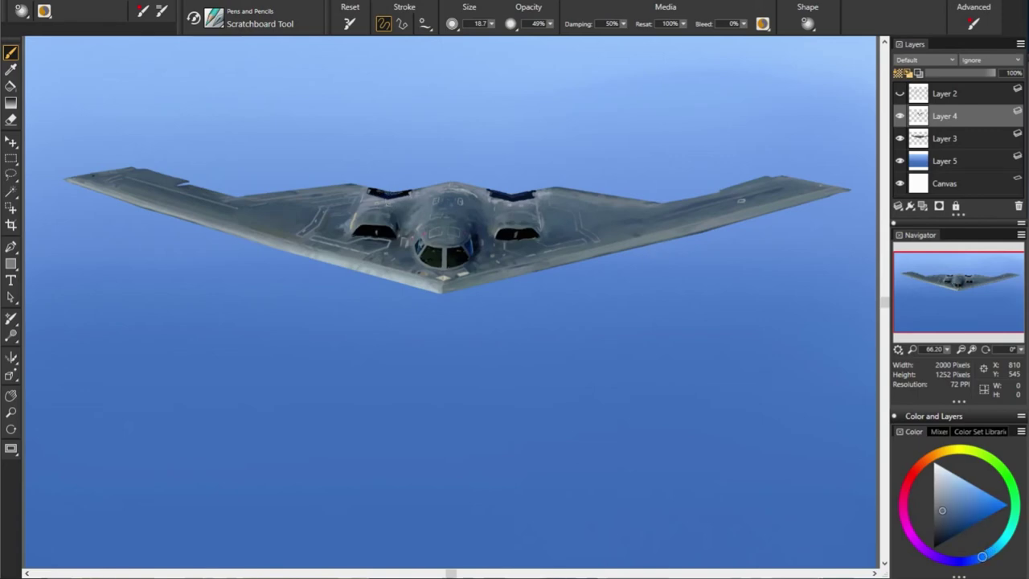
pyautogui.keyDown('alt'); pyautogui.click(422, 253); pyautogui.keyUp('alt')
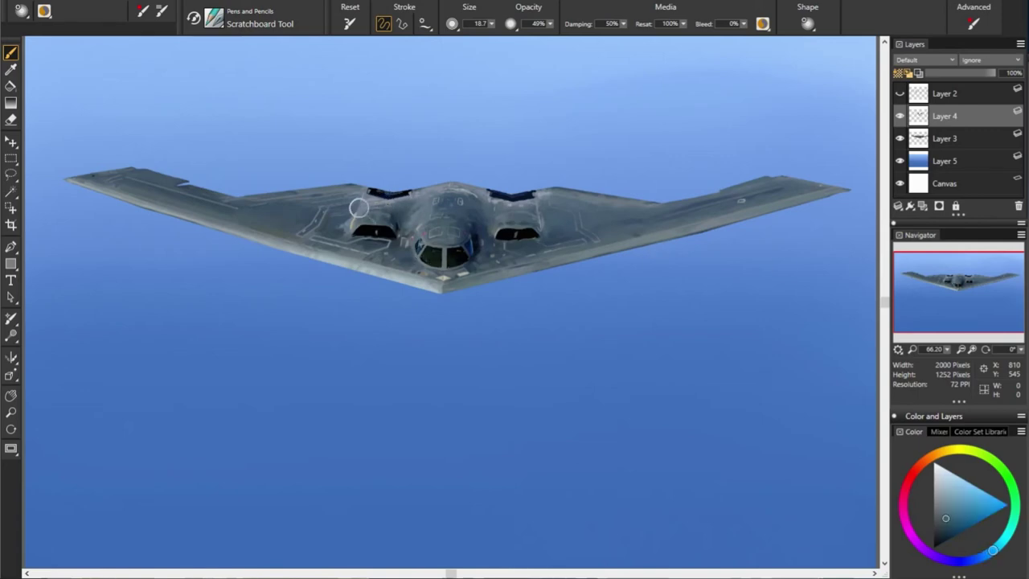
pyautogui.press(']')
pyautogui.keyDown('alt'); pyautogui.click(749, 276); pyautogui.keyUp('alt')
pyautogui.keyDown('alt'); pyautogui.click(323, 233); pyautogui.keyUp('alt')
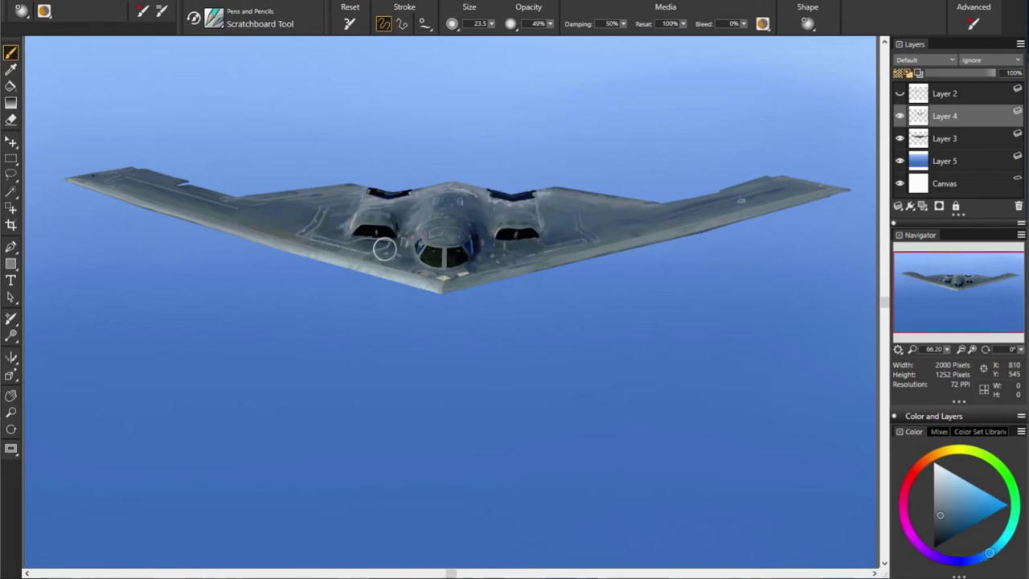
pyautogui.keyDown('alt'); pyautogui.click(363, 237); pyautogui.keyUp('alt')
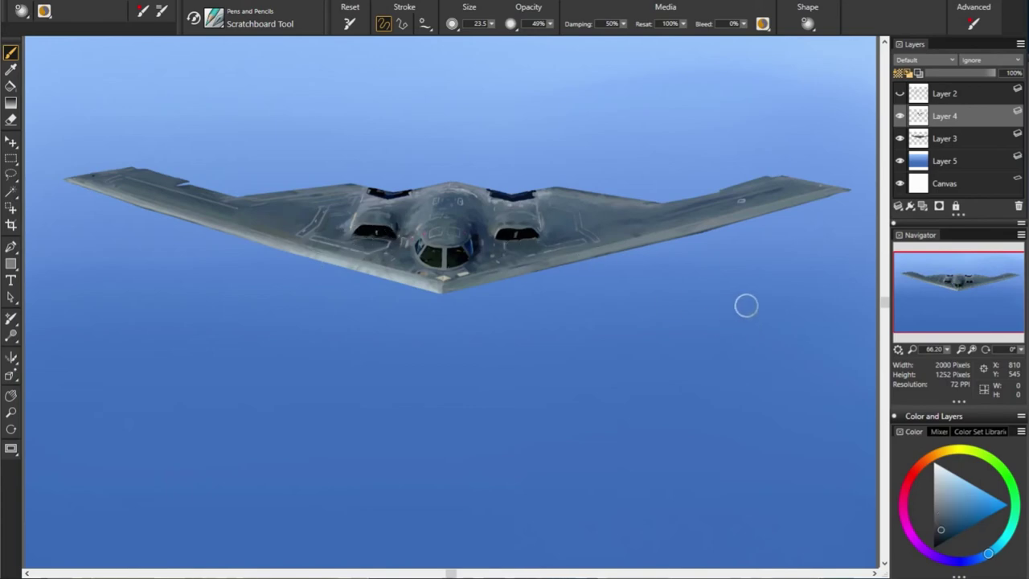
pyautogui.keyDown('alt'); pyautogui.click(508, 248); pyautogui.keyUp('alt')
# Add lighter blue-grey highlight lines across the left wing, cockpit and right wing
pyautogui.keyDown('alt'); pyautogui.click(385, 254); pyautogui.keyUp('alt')
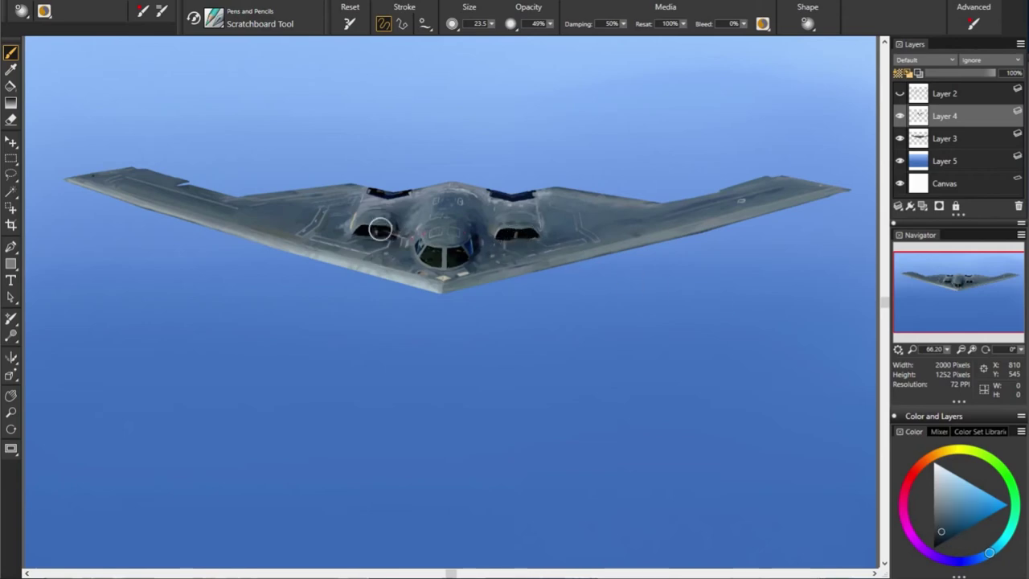
pyautogui.keyDown('alt'); pyautogui.click(690, 312); pyautogui.keyUp('alt')
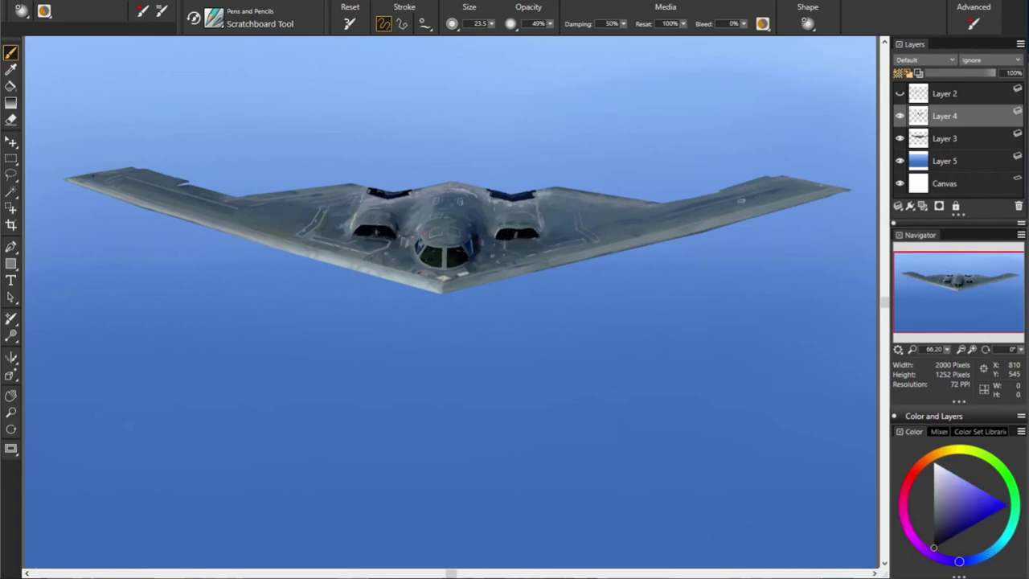
pyautogui.keyDown('alt'); pyautogui.click(381, 234); pyautogui.keyUp('alt')
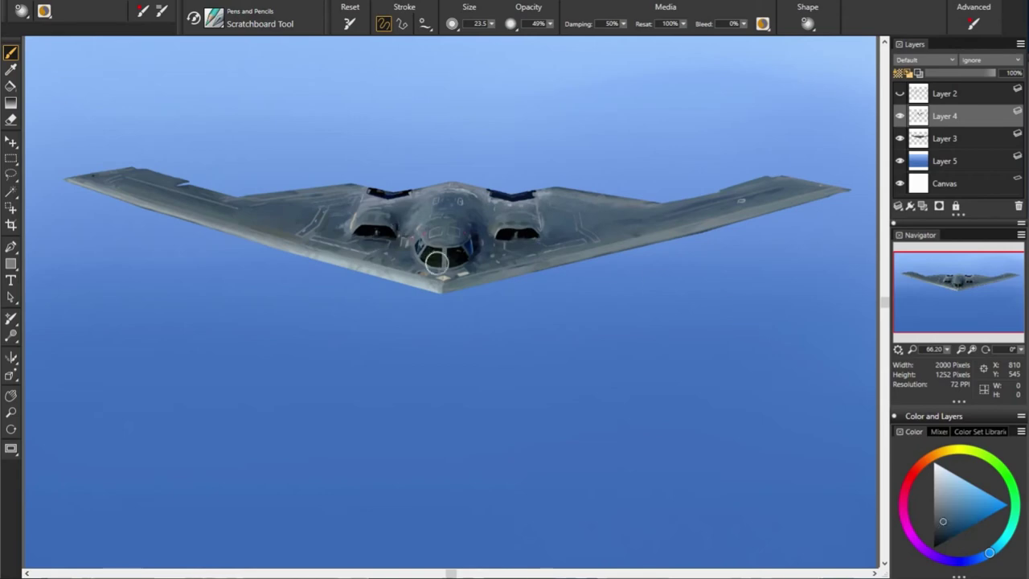
pyautogui.keyDown('alt'); pyautogui.click(406, 258); pyautogui.keyUp('alt')
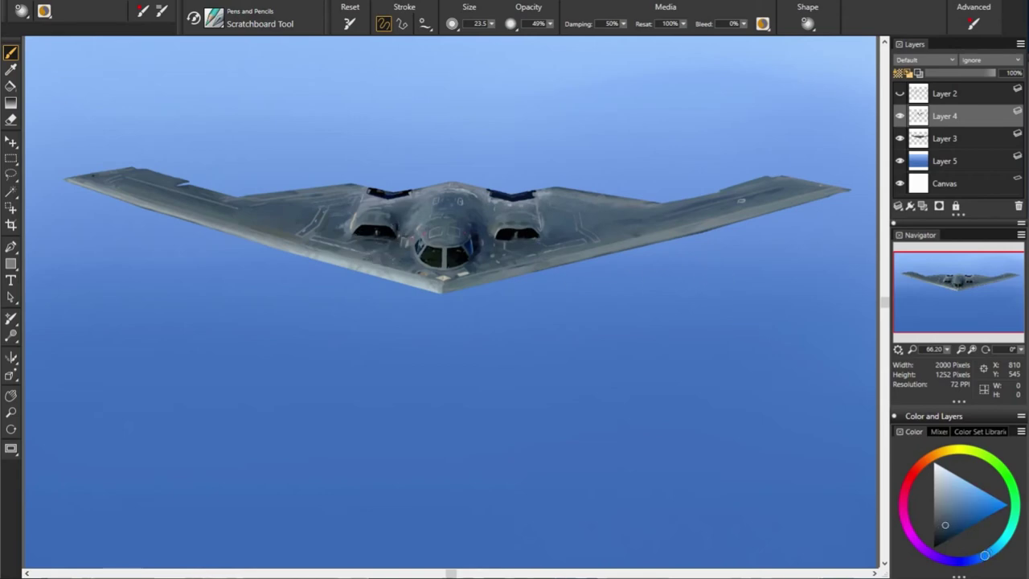
pyautogui.keyDown('alt'); pyautogui.click(343, 224); pyautogui.keyUp('alt')
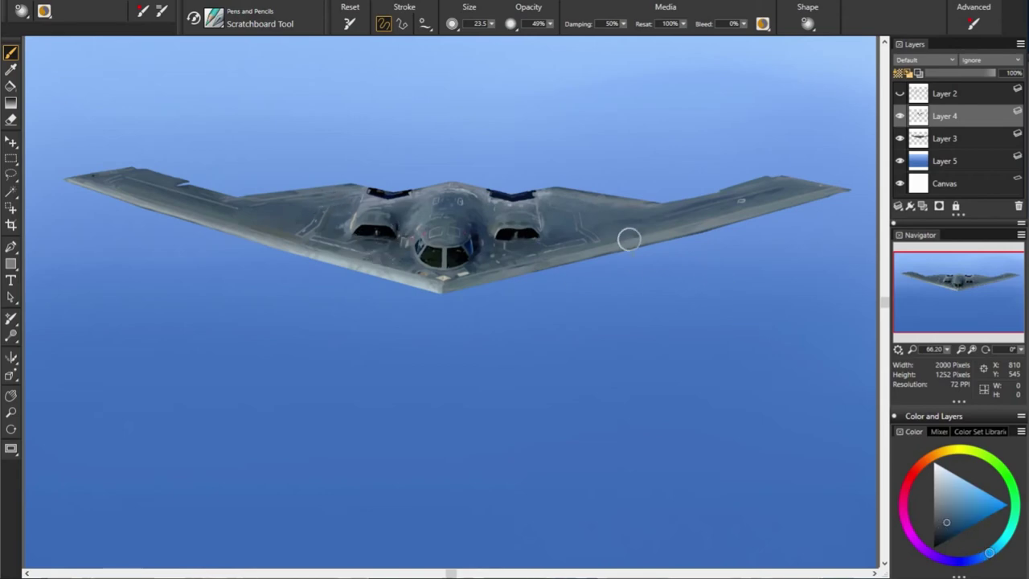
pyautogui.keyDown('alt'); pyautogui.click(165, 186); pyautogui.keyUp('alt')
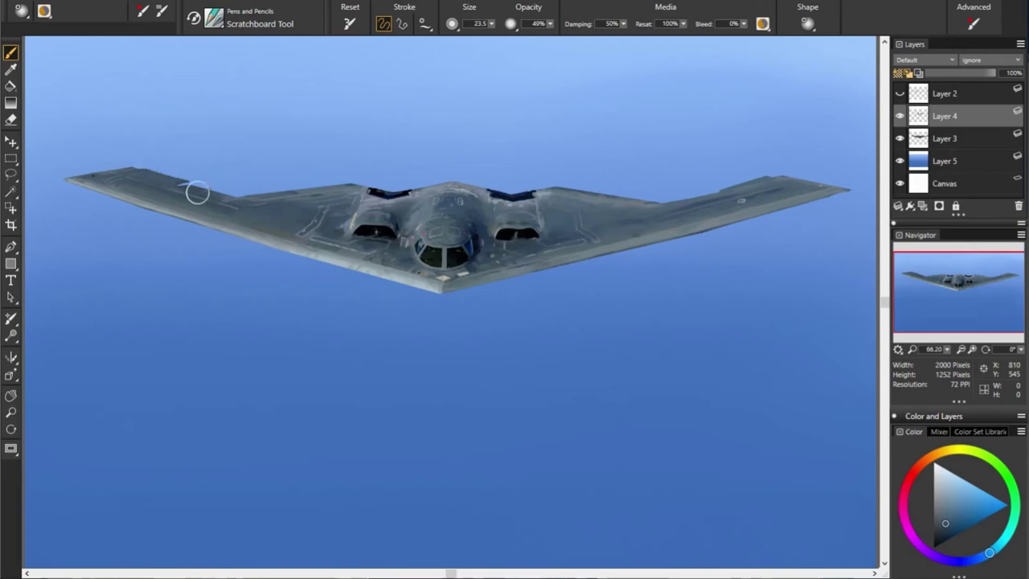
pyautogui.keyDown('alt'); pyautogui.click(664, 237); pyautogui.keyUp('alt')
pyautogui.click(973, 139)
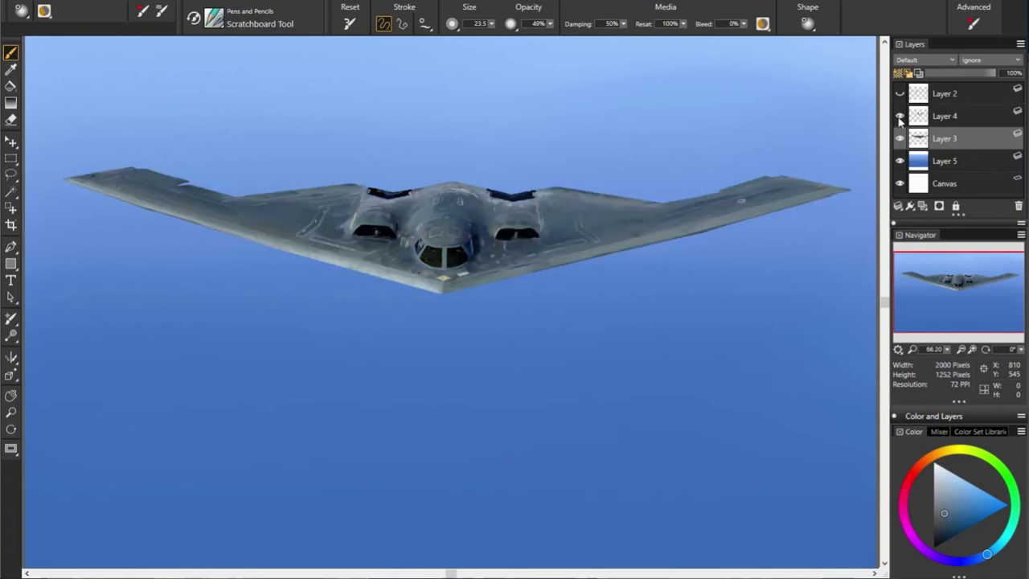
# Collapse Layers 3 and 4 into one and keep a hidden duplicate as backup
pyautogui.keyDown('shift'); pyautogui.click(967, 117); pyautogui.keyUp('shift')
pyautogui.click(902, 209)
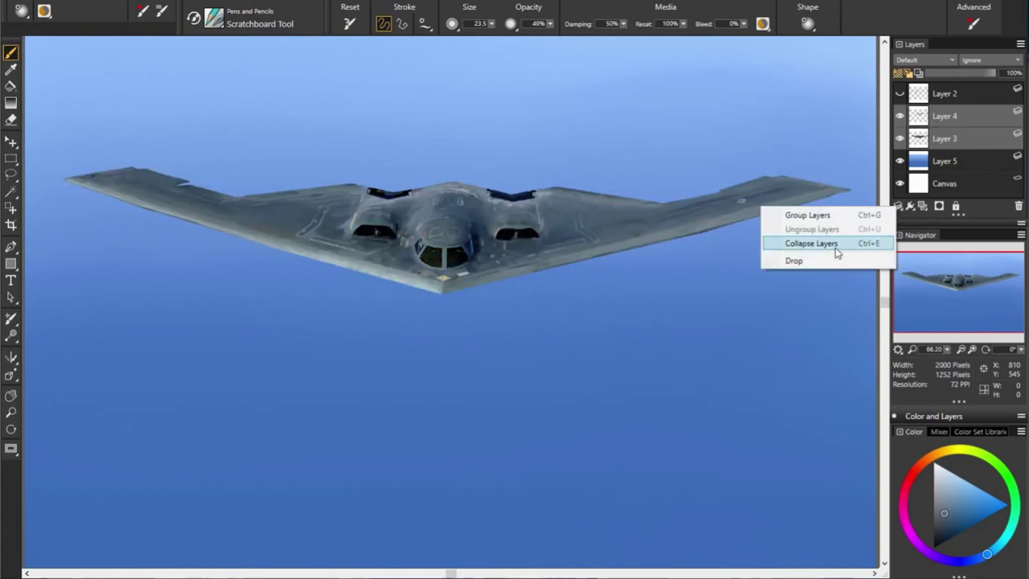
pyautogui.click(828, 242)
pyautogui.rightClick(965, 118)
pyautogui.click(794, 217)
pyautogui.click(900, 139)
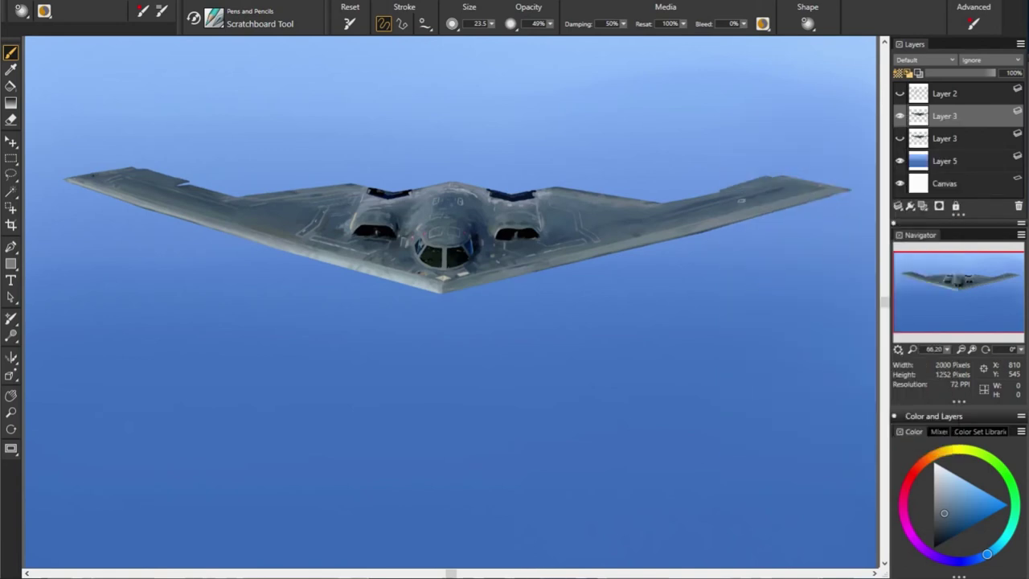
# Zoom in on the left wing and add a new empty Layer 6 to paint on
pyautogui.click(961, 349)
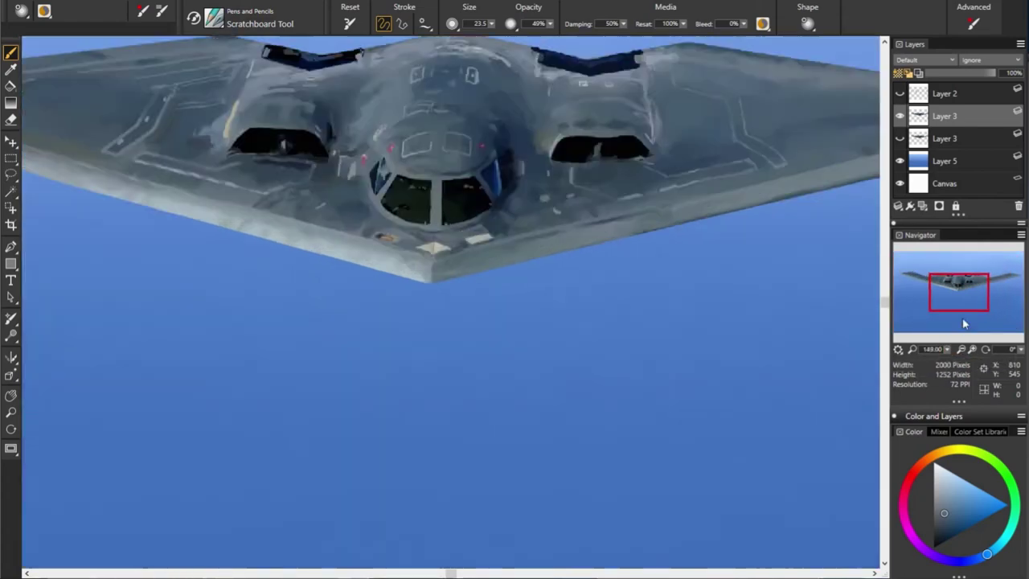
pyautogui.moveTo(957, 289)
pyautogui.mouseDown()
pyautogui.moveTo(929, 283)
pyautogui.moveTo(929, 292)
pyautogui.mouseUp()
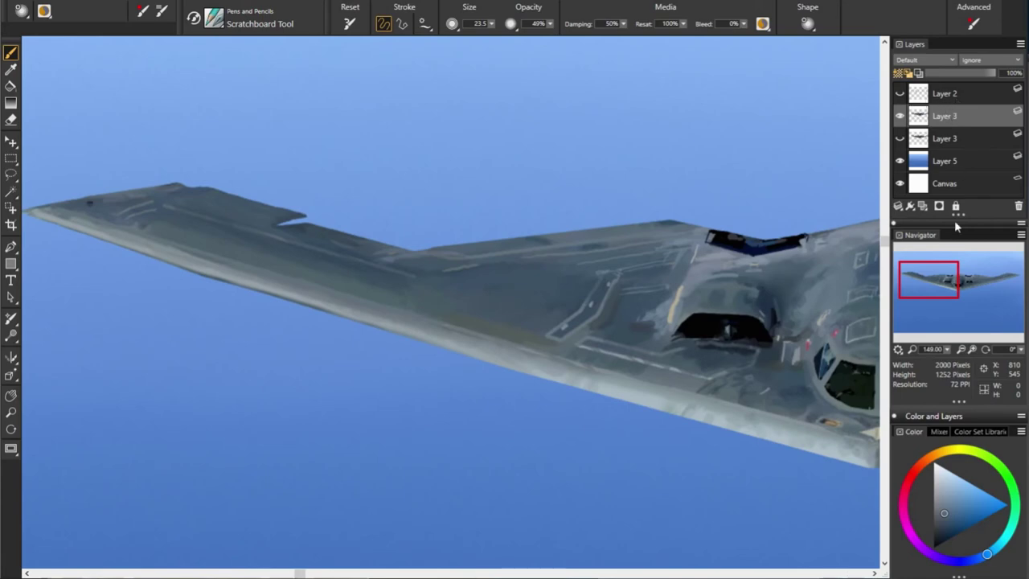
pyautogui.click(923, 207)
pyautogui.keyDown('alt'); pyautogui.click(58, 211); pyautogui.keyUp('alt')
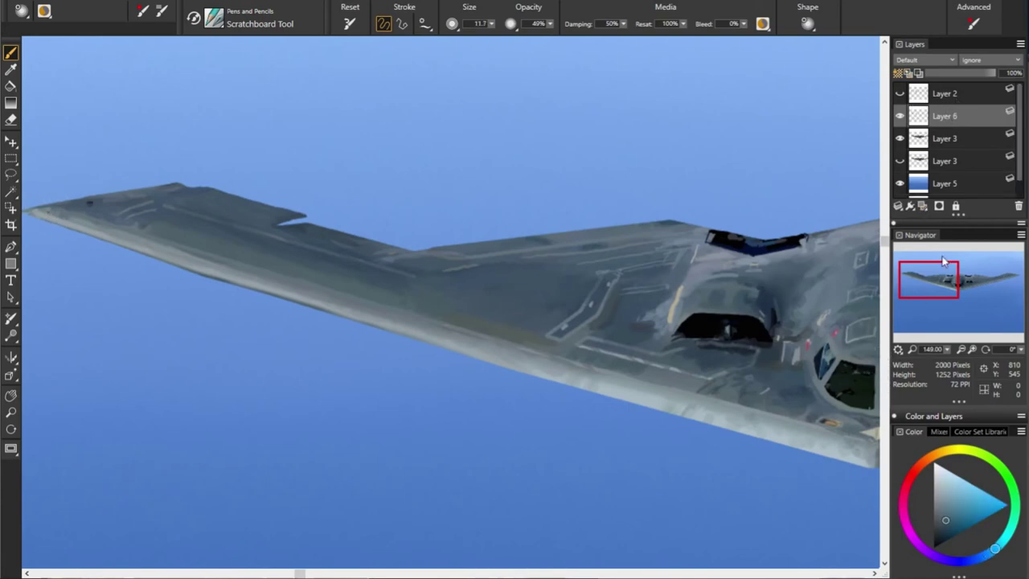
# Pick a blue-grey paint colour and set the brush to size 11.1 at 20% opacity
pyautogui.keyDown('alt'); pyautogui.click(94, 206); pyautogui.keyUp('alt')
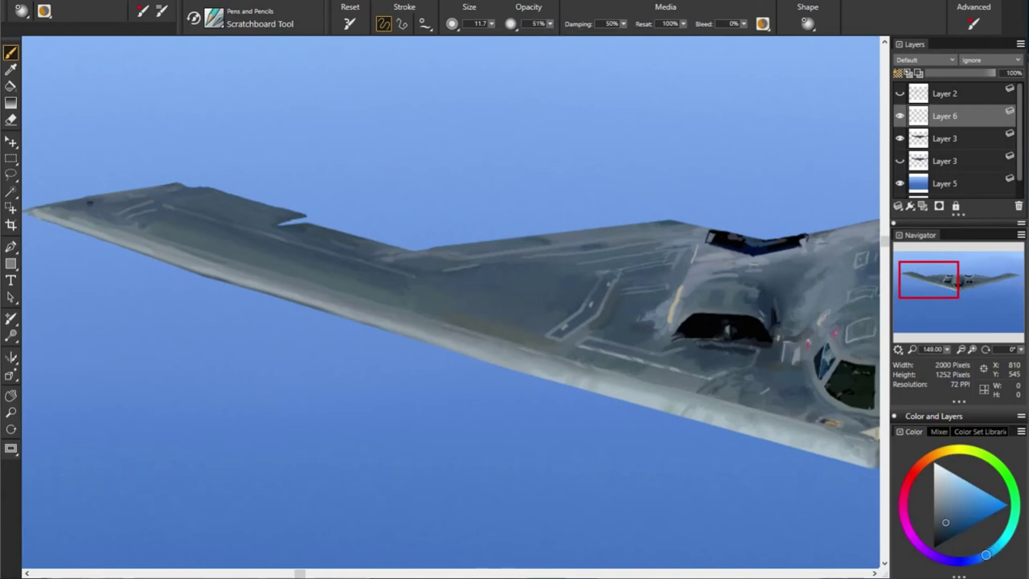
pyautogui.keyDown('alt'); pyautogui.click(318, 187); pyautogui.keyUp('alt')
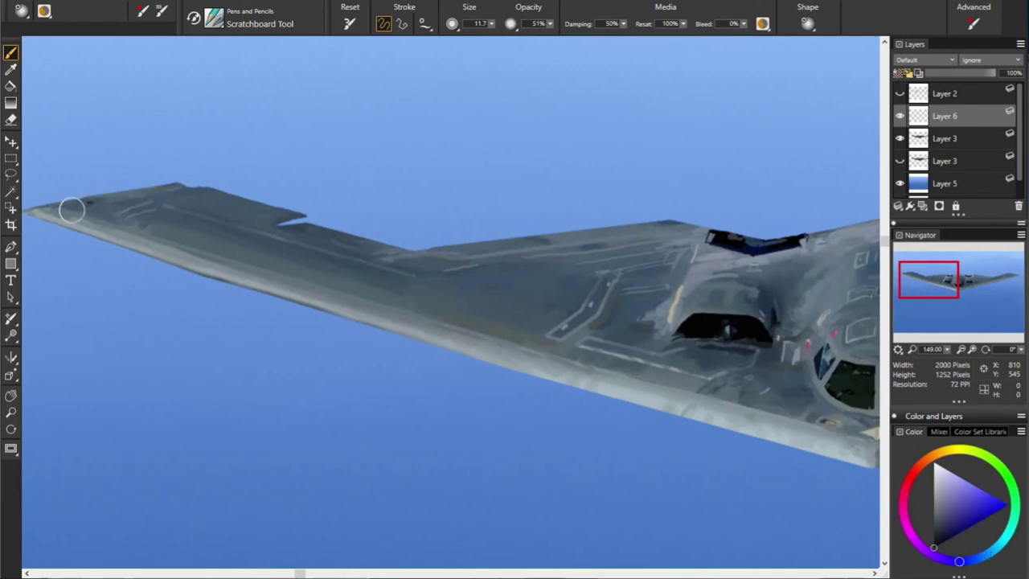
pyautogui.moveTo(81, 208); pyautogui.dragTo(84, 207)
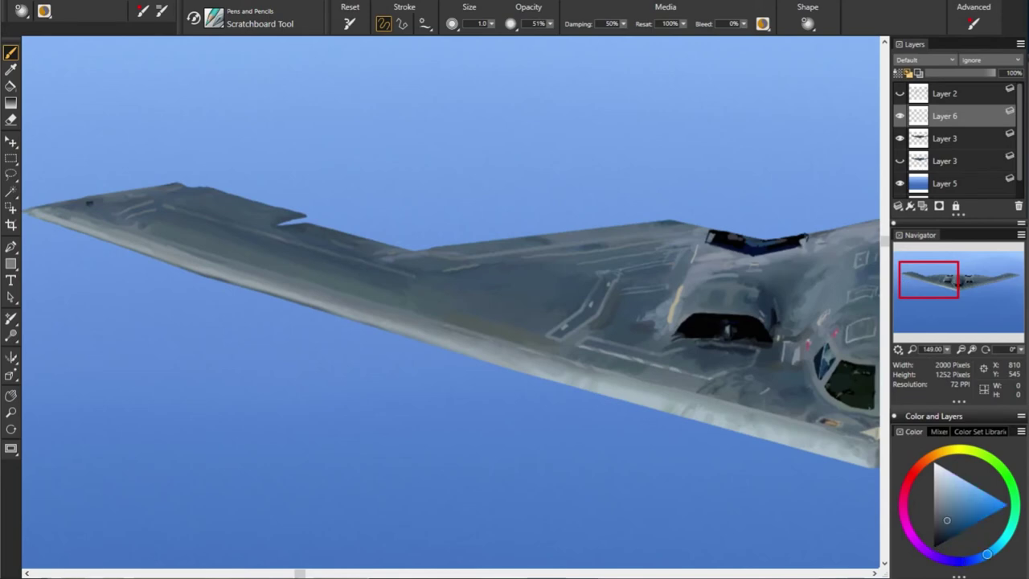
pyautogui.keyDown('alt'); pyautogui.click(254, 244); pyautogui.keyUp('alt')
pyautogui.moveTo(220, 257); pyautogui.dragTo(230, 257)
pyautogui.moveTo(550, 24); pyautogui.dragTo(513, 62)
# Blend faint strokes over the left wingtip and wing using grey-blues sampled from it
pyautogui.keyDown('alt'); pyautogui.click(124, 203); pyautogui.keyUp('alt')
pyautogui.keyDown('alt'); pyautogui.click(49, 210); pyautogui.keyUp('alt')
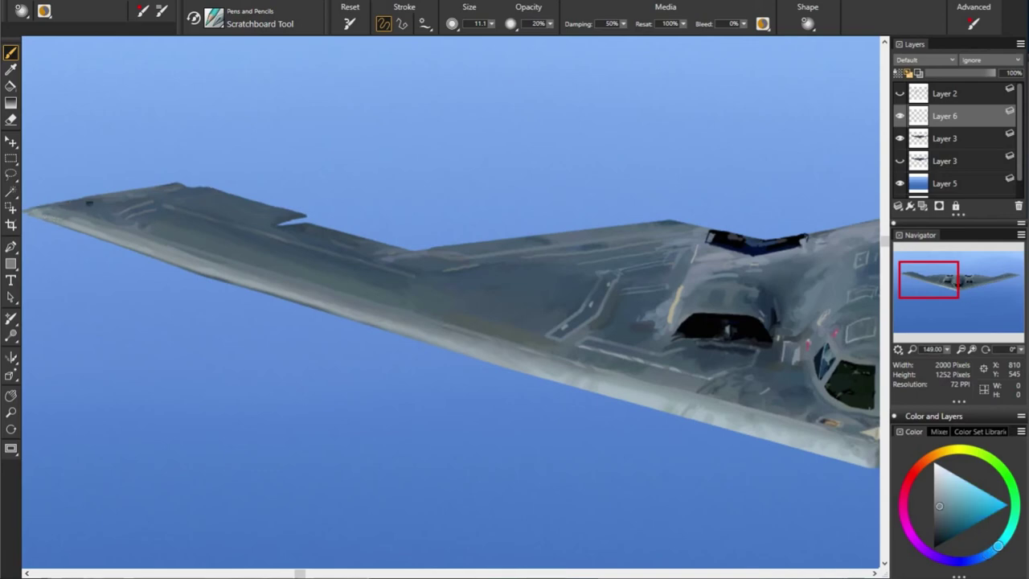
pyautogui.keyDown('alt'); pyautogui.click(95, 204); pyautogui.keyUp('alt')
pyautogui.keyDown('alt'); pyautogui.click(70, 243); pyautogui.keyUp('alt')
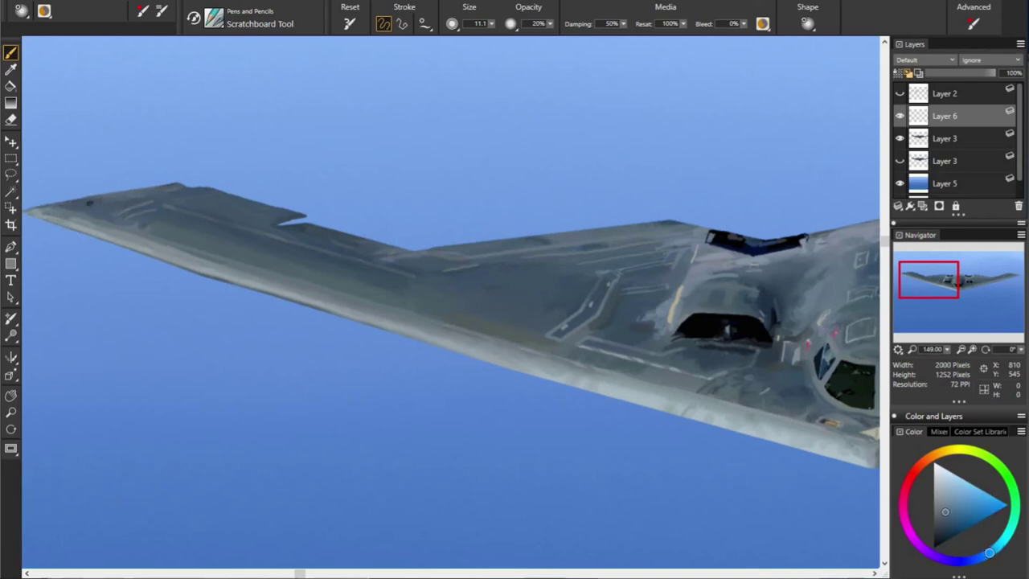
pyautogui.keyDown('alt'); pyautogui.click(138, 214); pyautogui.keyUp('alt')
pyautogui.keyDown('alt'); pyautogui.click(256, 220); pyautogui.keyUp('alt')
pyautogui.keyDown('alt'); pyautogui.click(496, 275); pyautogui.keyUp('alt')
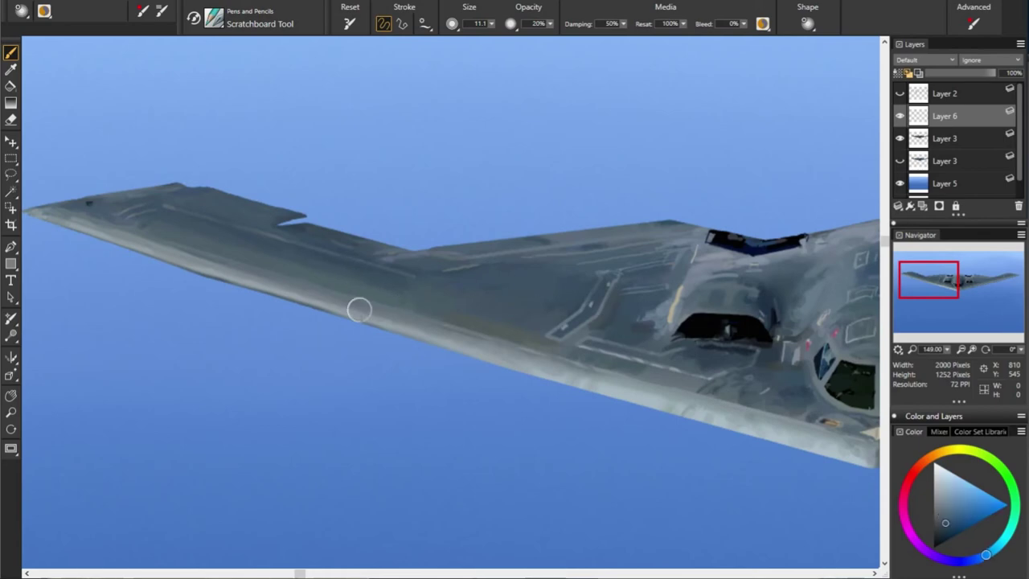
pyautogui.keyDown('alt'); pyautogui.click(539, 301); pyautogui.keyUp('alt')
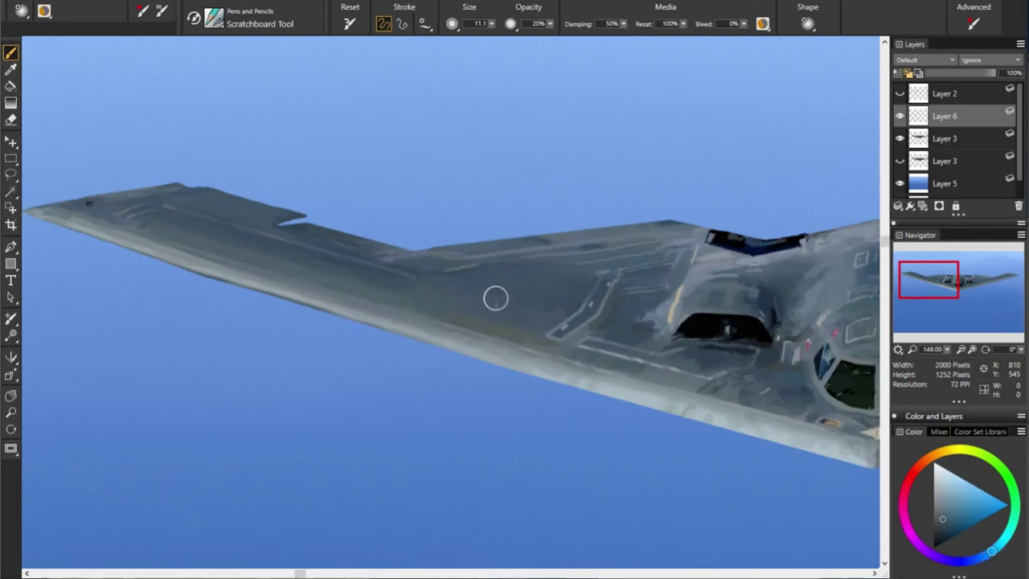
pyautogui.keyDown('alt'); pyautogui.click(539, 337); pyautogui.keyUp('alt')
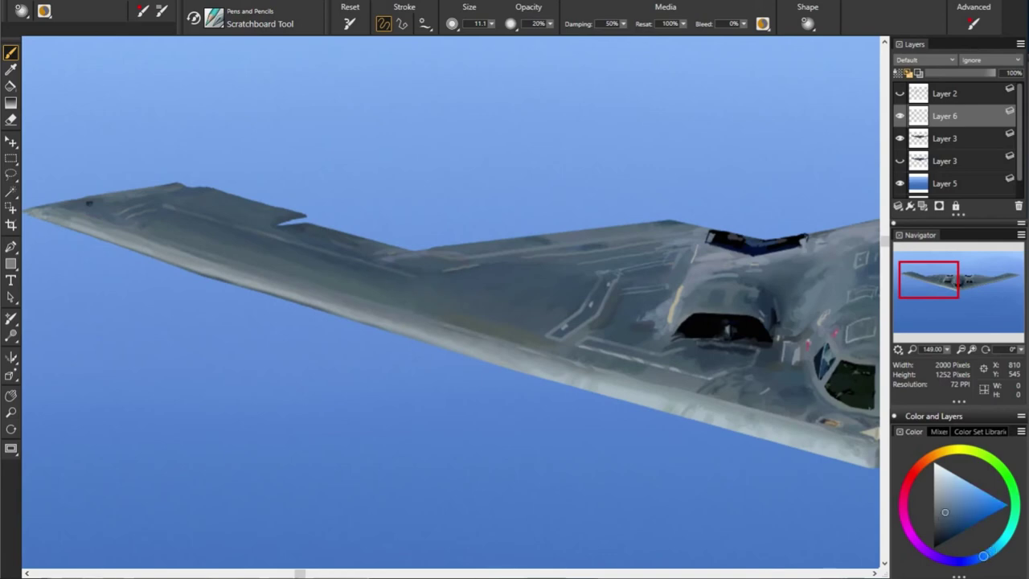
# Soften tones over the inner wing panels and centre body, then reduce the brush to 4.8
pyautogui.keyDown('alt'); pyautogui.click(590, 257); pyautogui.keyUp('alt')
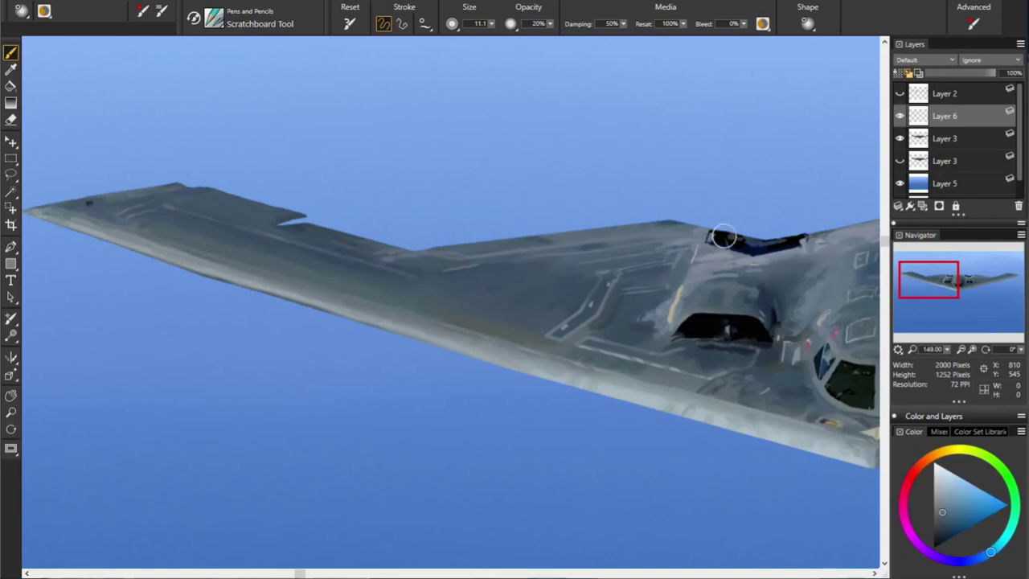
pyautogui.keyDown('alt'); pyautogui.click(461, 244); pyautogui.keyUp('alt')
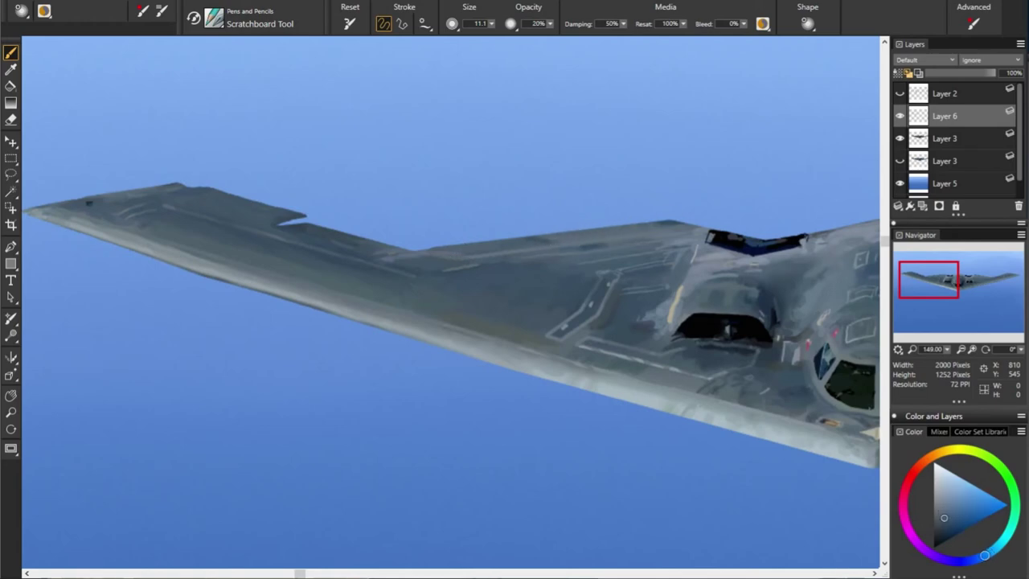
pyautogui.keyDown('alt'); pyautogui.click(585, 248); pyautogui.keyUp('alt')
pyautogui.keyDown('alt'); pyautogui.click(414, 287); pyautogui.keyUp('alt')
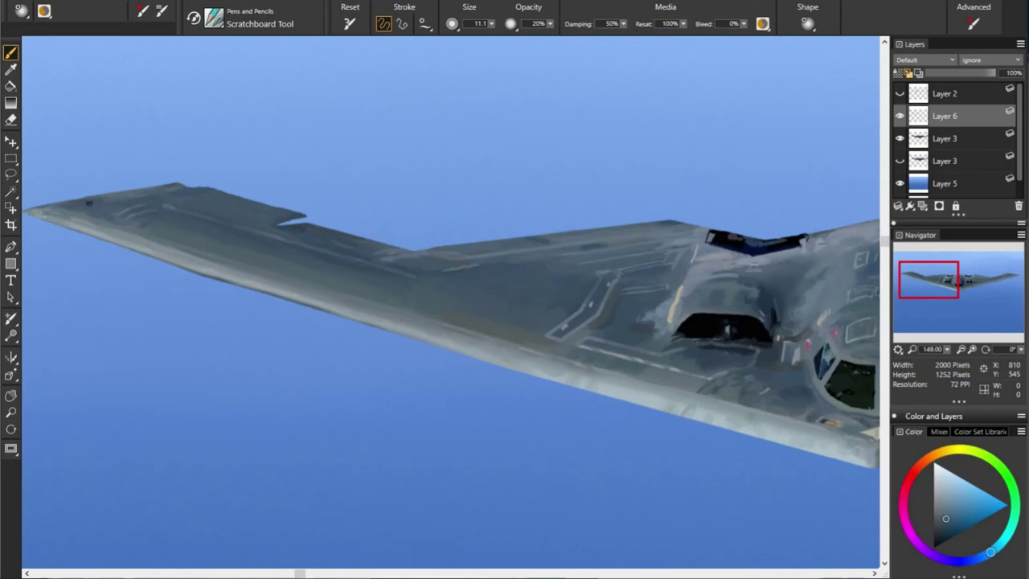
pyautogui.keyDown('alt'); pyautogui.click(623, 283); pyautogui.keyUp('alt')
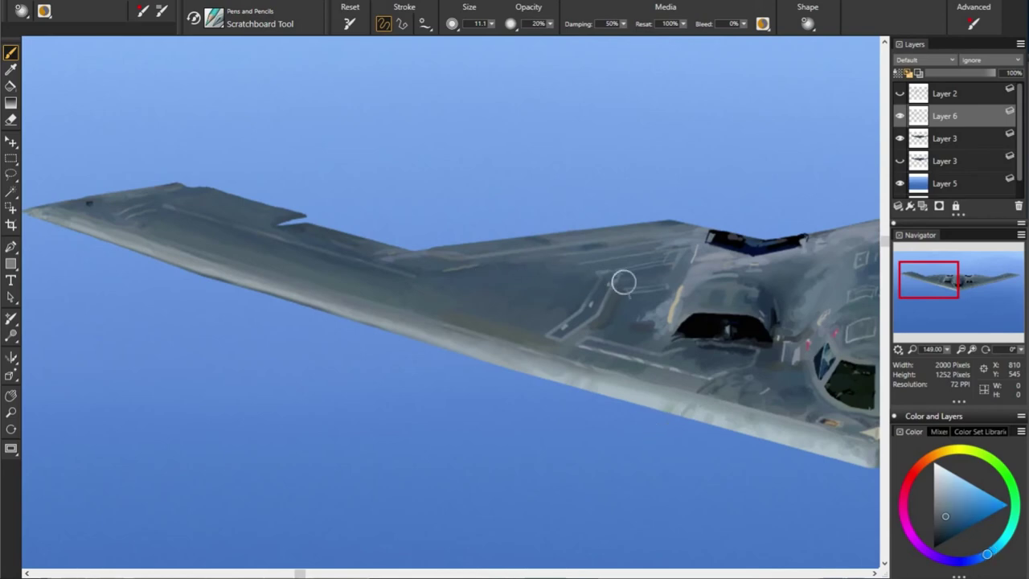
pyautogui.keyDown('alt'); pyautogui.click(719, 334); pyautogui.keyUp('alt')
pyautogui.keyDown('alt'); pyautogui.click(643, 291); pyautogui.keyUp('alt')
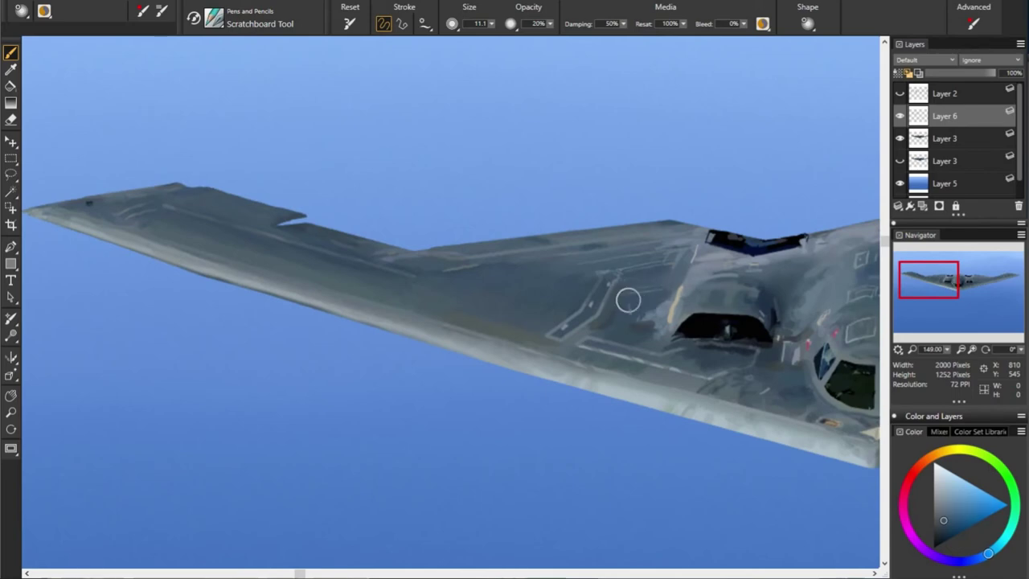
pyautogui.press('[')
pyautogui.press('[')
pyautogui.press('[')
pyautogui.keyDown('alt'); pyautogui.click(732, 260); pyautogui.keyUp('alt')
pyautogui.keyDown('alt'); pyautogui.click(714, 282); pyautogui.keyUp('alt')
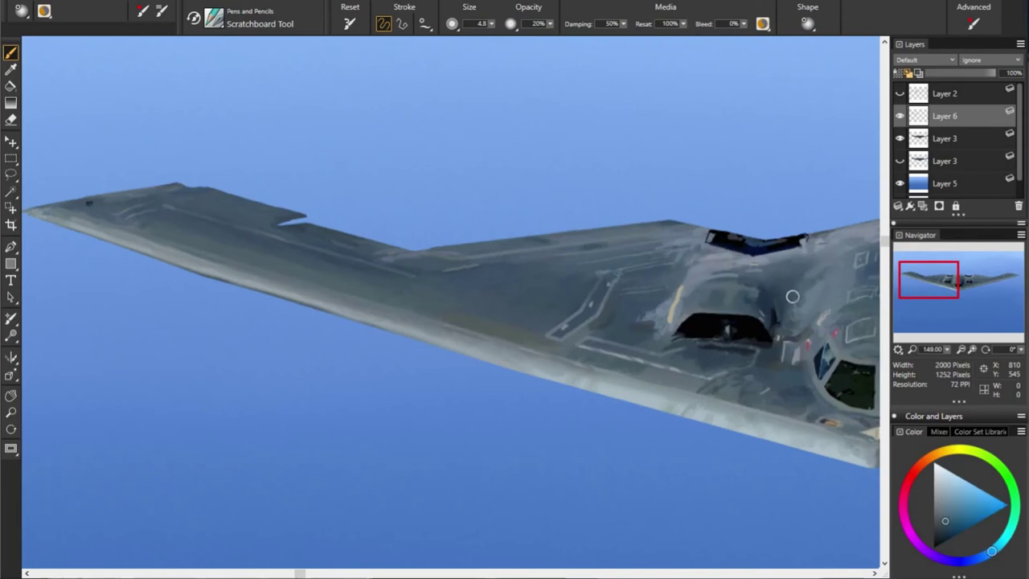
# Extend the dark cockpit area along its top edge with tones sampled nearby
pyautogui.keyDown('alt'); pyautogui.click(708, 241); pyautogui.keyUp('alt')
pyautogui.keyDown('alt'); pyautogui.click(707, 241); pyautogui.keyUp('alt')
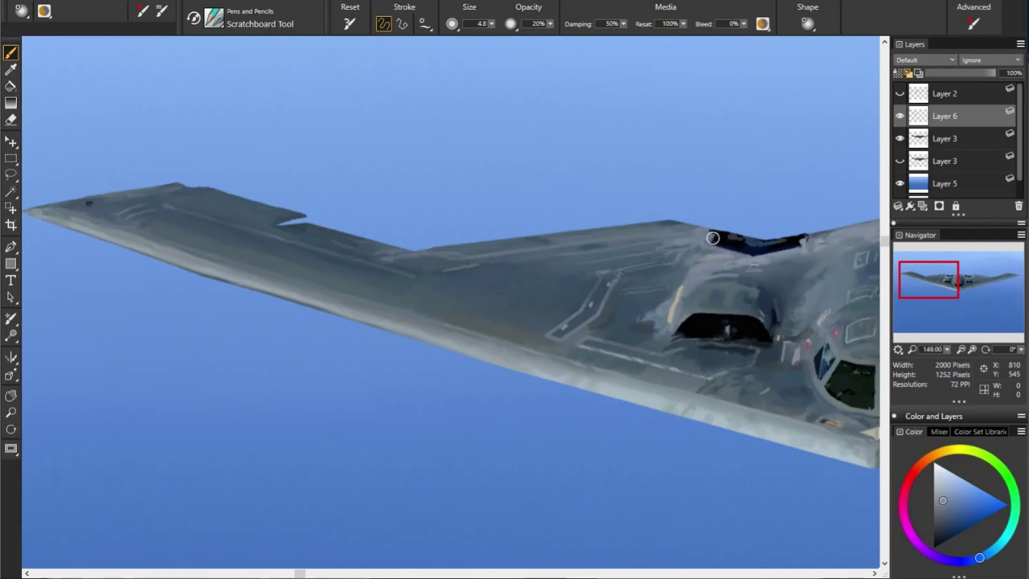
pyautogui.moveTo(712, 238); pyautogui.dragTo(728, 243)
pyautogui.keyDown('alt'); pyautogui.click(719, 244); pyautogui.keyUp('alt')
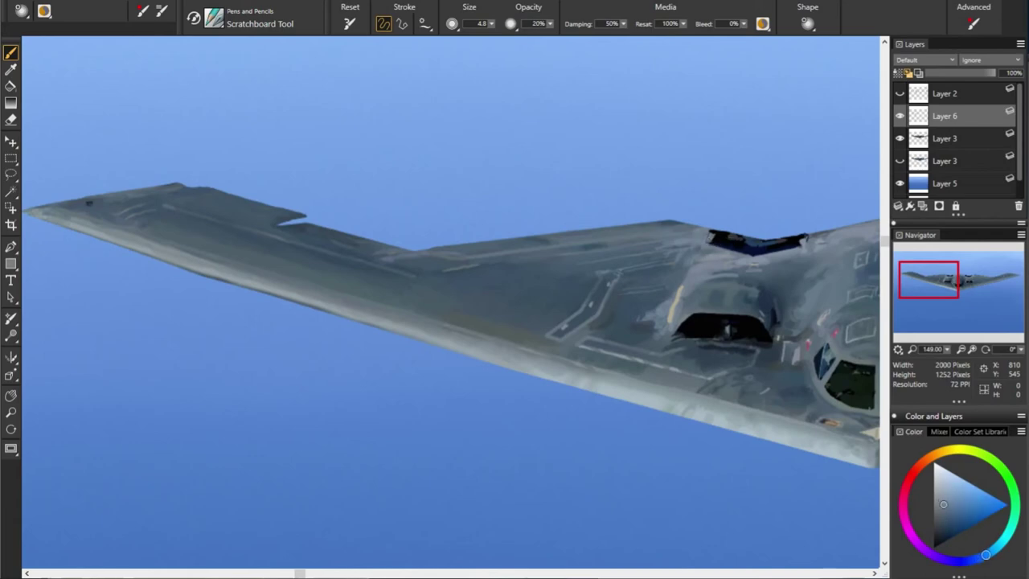
pyautogui.keyDown('alt'); pyautogui.click(772, 262); pyautogui.keyUp('alt')
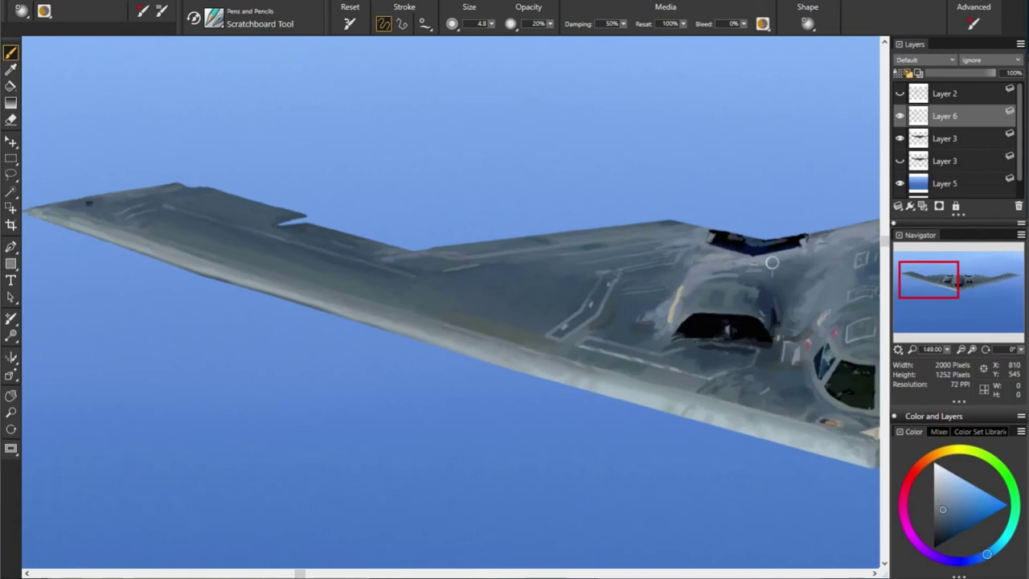
pyautogui.keyDown('alt'); pyautogui.click(556, 262); pyautogui.keyUp('alt')
pyautogui.keyDown('alt'); pyautogui.click(544, 273); pyautogui.keyUp('alt')
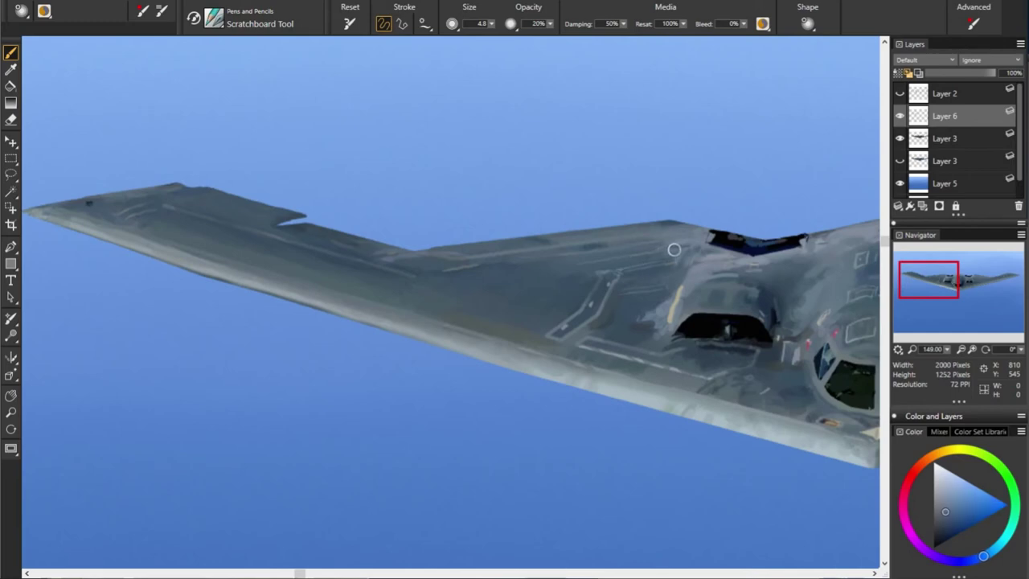
pyautogui.keyDown('alt'); pyautogui.click(783, 271); pyautogui.keyUp('alt')
# Blend the body panels around the cockpit with light and dark greys sampled from the body
pyautogui.keyDown('alt'); pyautogui.click(845, 378); pyautogui.keyUp('alt')
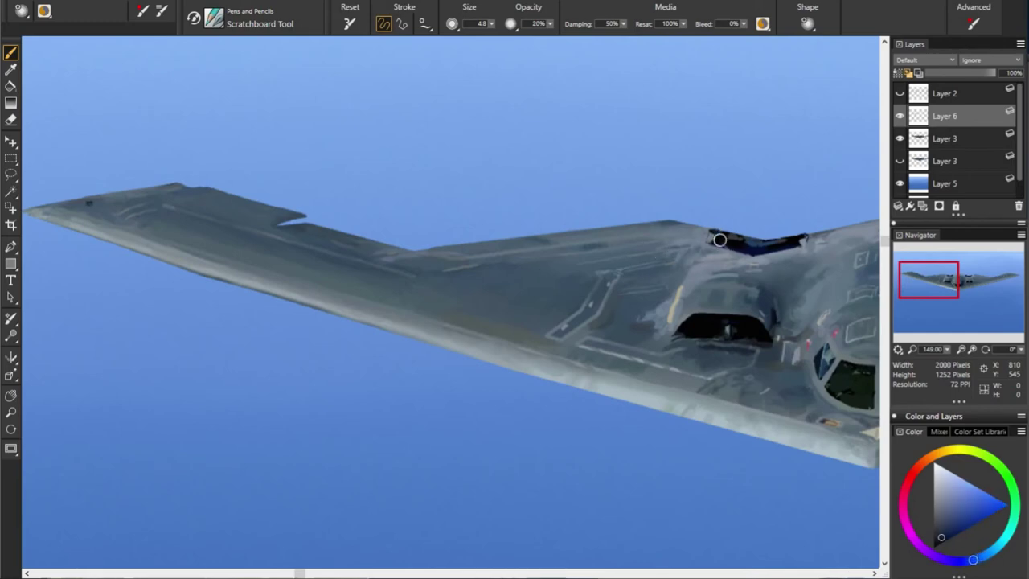
pyautogui.keyDown('alt'); pyautogui.click(764, 260); pyautogui.keyUp('alt')
pyautogui.keyDown('alt'); pyautogui.click(838, 272); pyautogui.keyUp('alt')
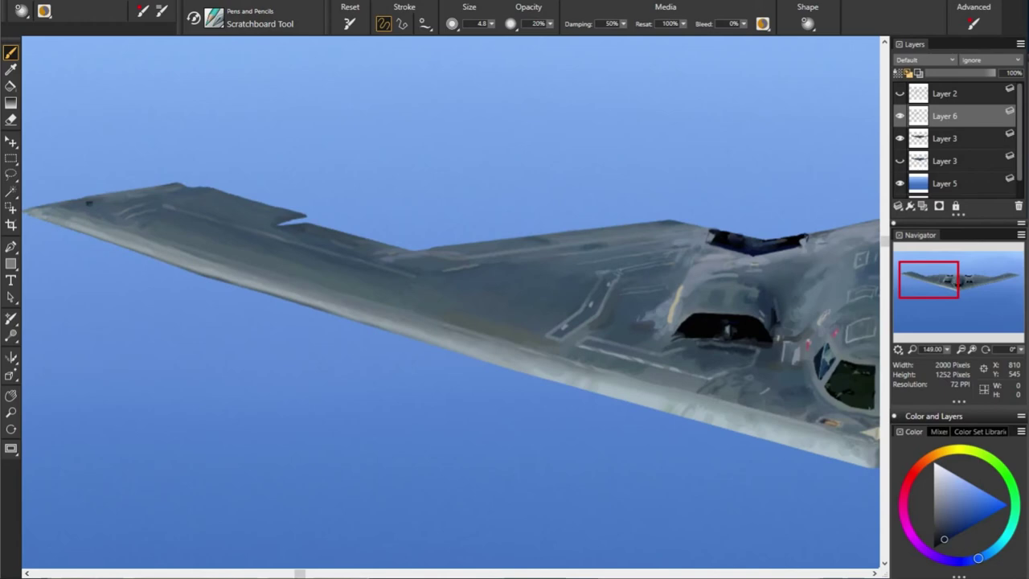
pyautogui.keyDown('alt'); pyautogui.click(786, 241); pyautogui.keyUp('alt')
pyautogui.keyDown('alt'); pyautogui.click(806, 238); pyautogui.keyUp('alt')
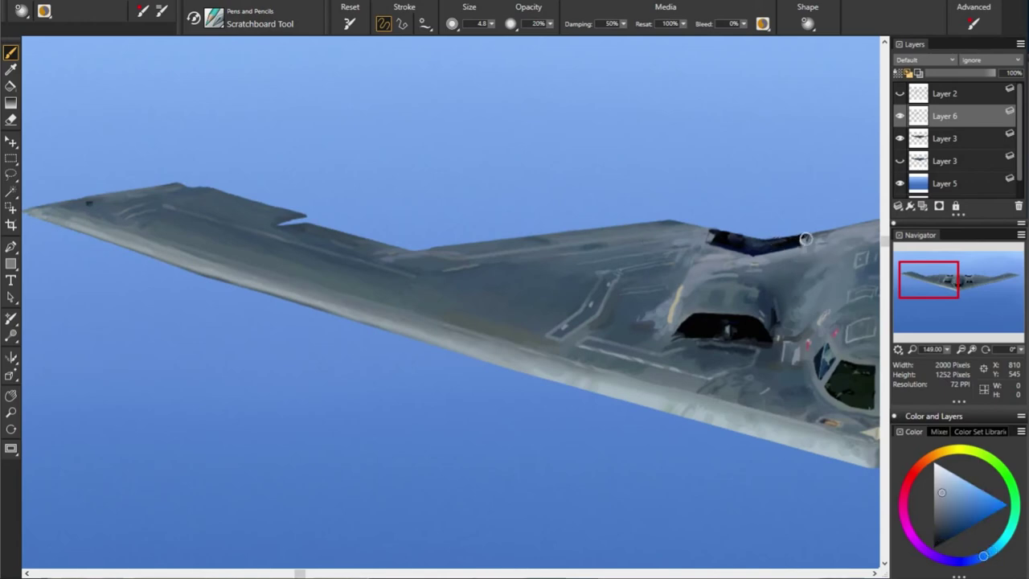
pyautogui.keyDown('alt'); pyautogui.click(734, 259); pyautogui.keyUp('alt')
pyautogui.keyDown('alt'); pyautogui.click(723, 291); pyautogui.keyUp('alt')
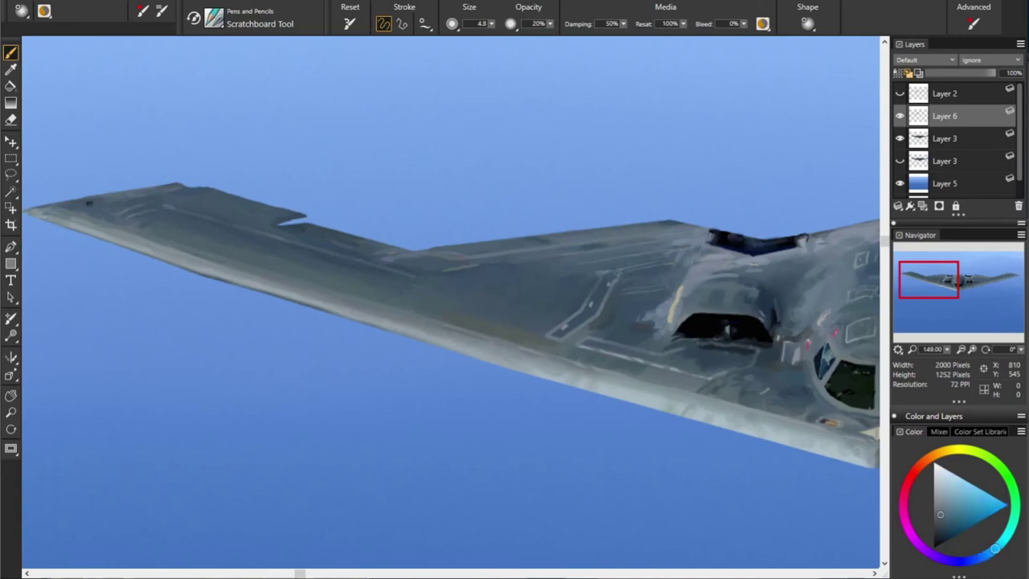
pyautogui.keyDown('alt'); pyautogui.click(568, 321); pyautogui.keyUp('alt')
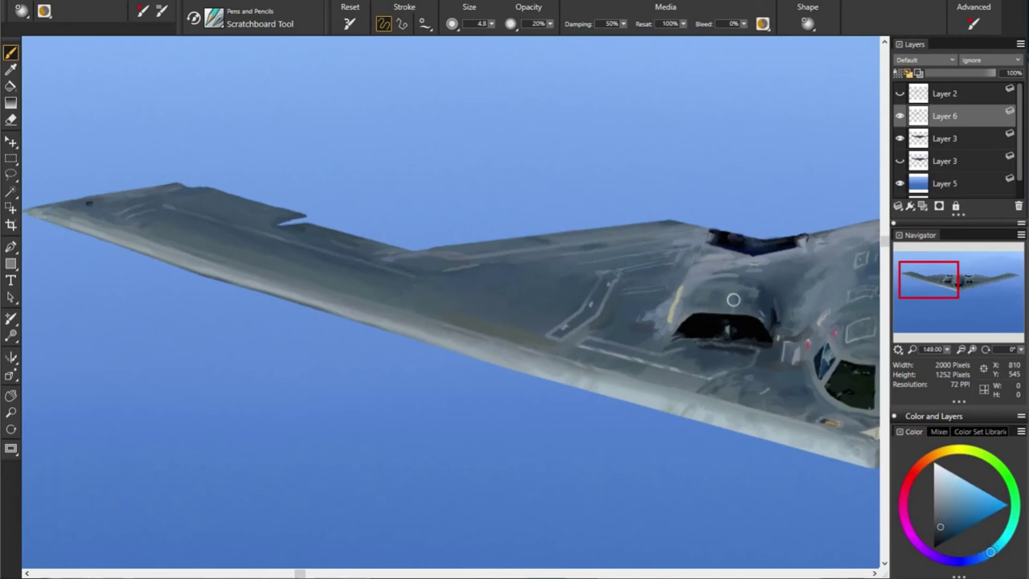
# Refine tones beside the engine intake using near-black, blue and purple-blue samples
pyautogui.keyDown('alt'); pyautogui.click(620, 329); pyautogui.keyUp('alt')
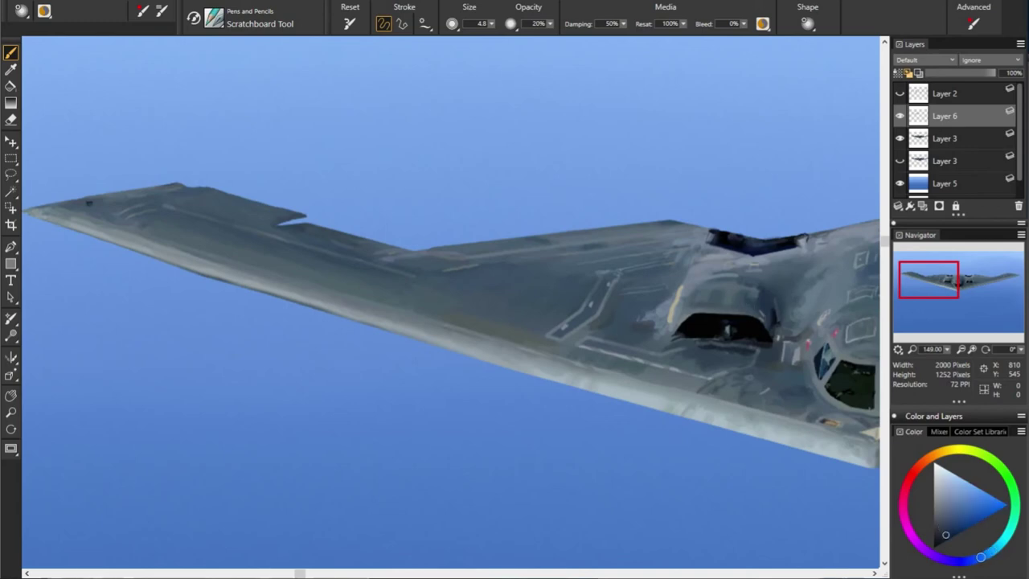
pyautogui.keyDown('alt'); pyautogui.click(569, 337); pyautogui.keyUp('alt')
pyautogui.keyDown('alt'); pyautogui.click(768, 317); pyautogui.keyUp('alt')
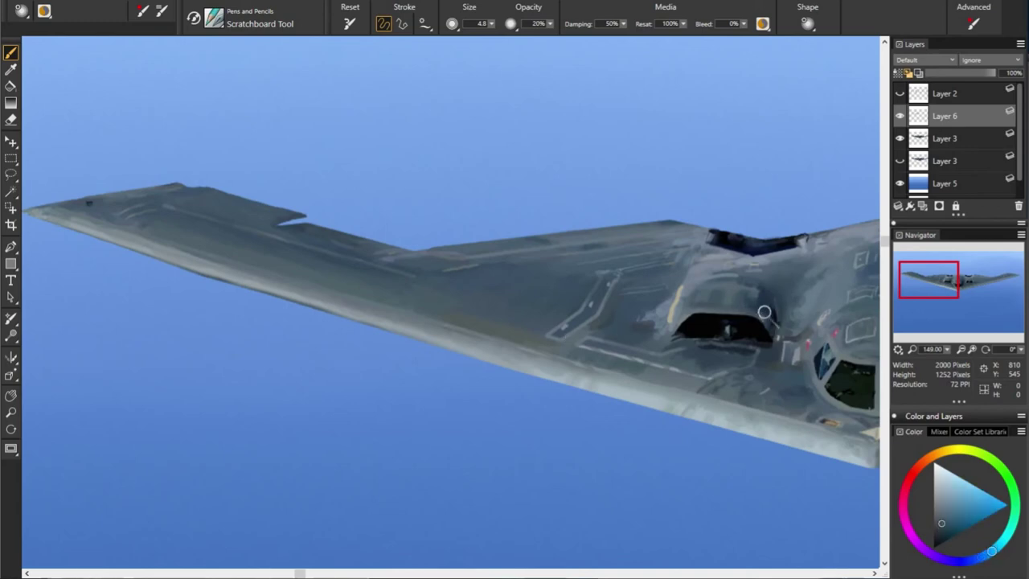
pyautogui.keyDown('alt'); pyautogui.click(781, 313); pyautogui.keyUp('alt')
pyautogui.keyDown('alt'); pyautogui.click(776, 321); pyautogui.keyUp('alt')
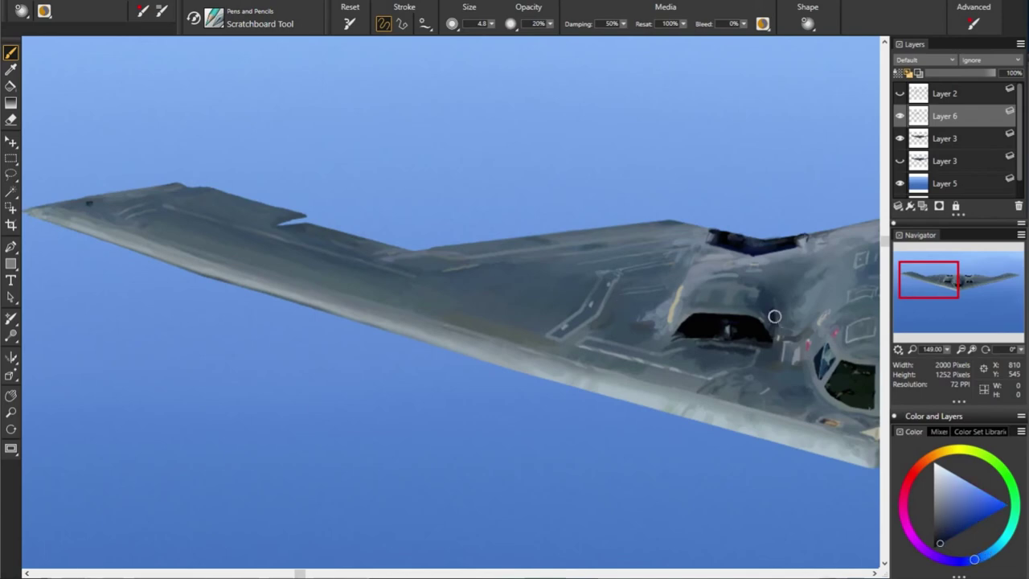
pyautogui.keyDown('alt'); pyautogui.click(517, 326); pyautogui.keyUp('alt')
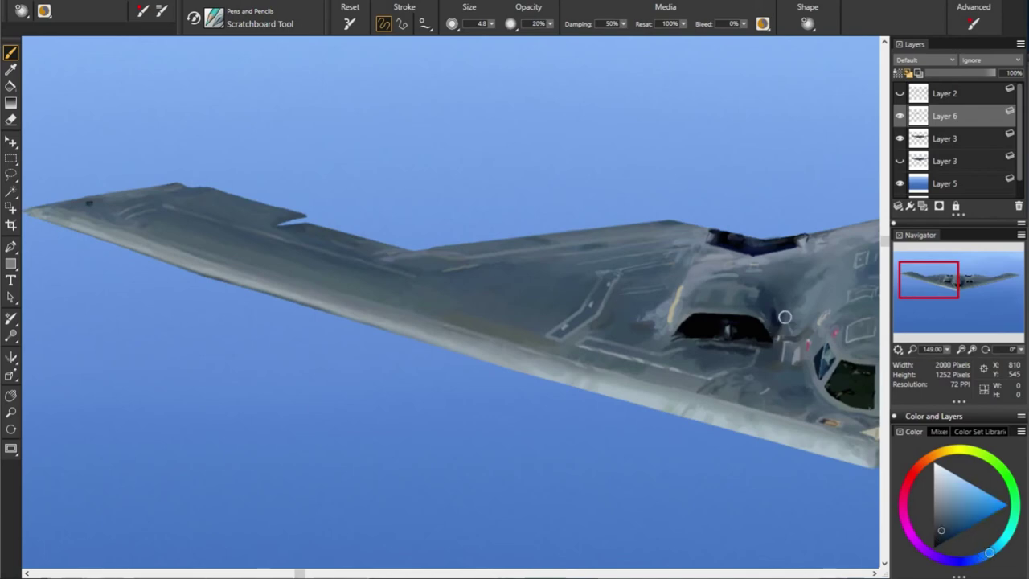
pyautogui.keyDown('alt'); pyautogui.click(771, 329); pyautogui.keyUp('alt')
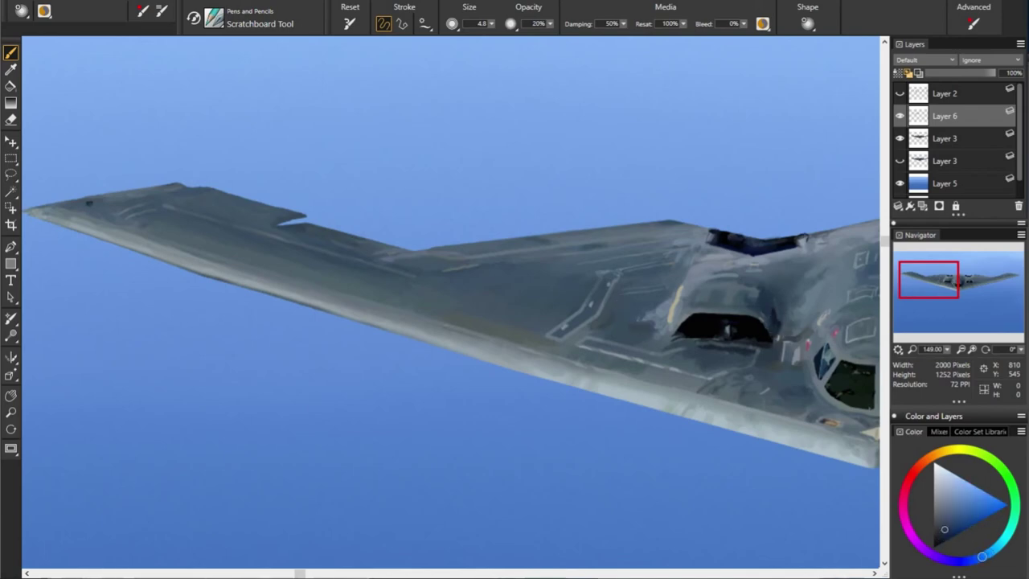
pyautogui.keyDown('alt'); pyautogui.click(771, 320); pyautogui.keyUp('alt')
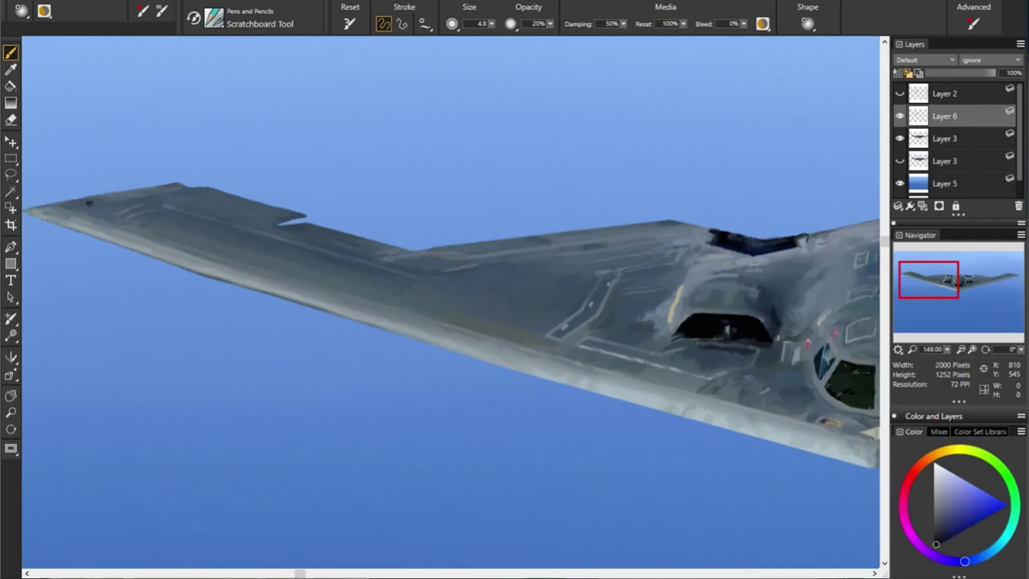
pyautogui.keyDown('alt'); pyautogui.click(771, 322); pyautogui.keyUp('alt')
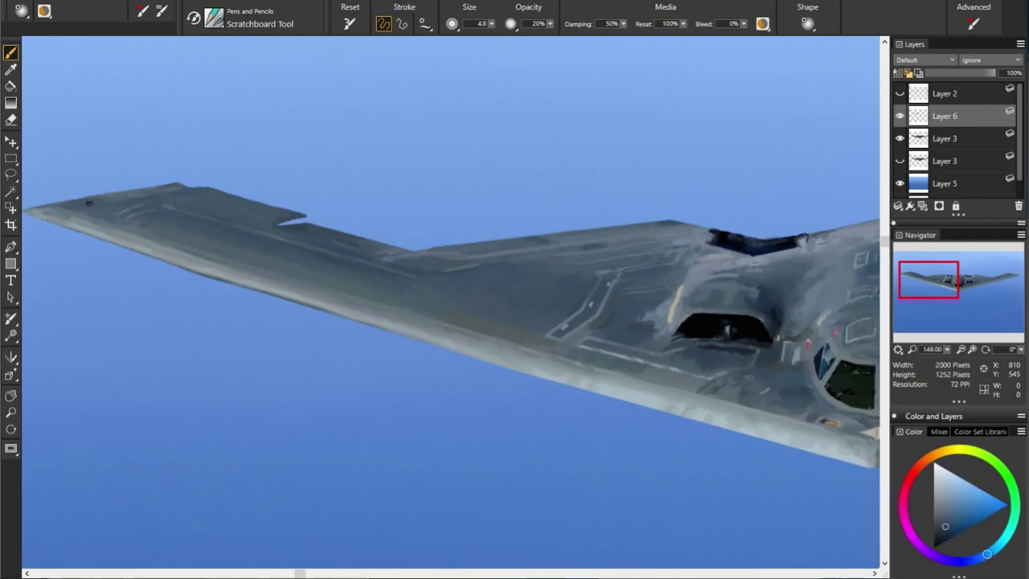
pyautogui.keyDown('alt'); pyautogui.click(773, 339); pyautogui.keyUp('alt')
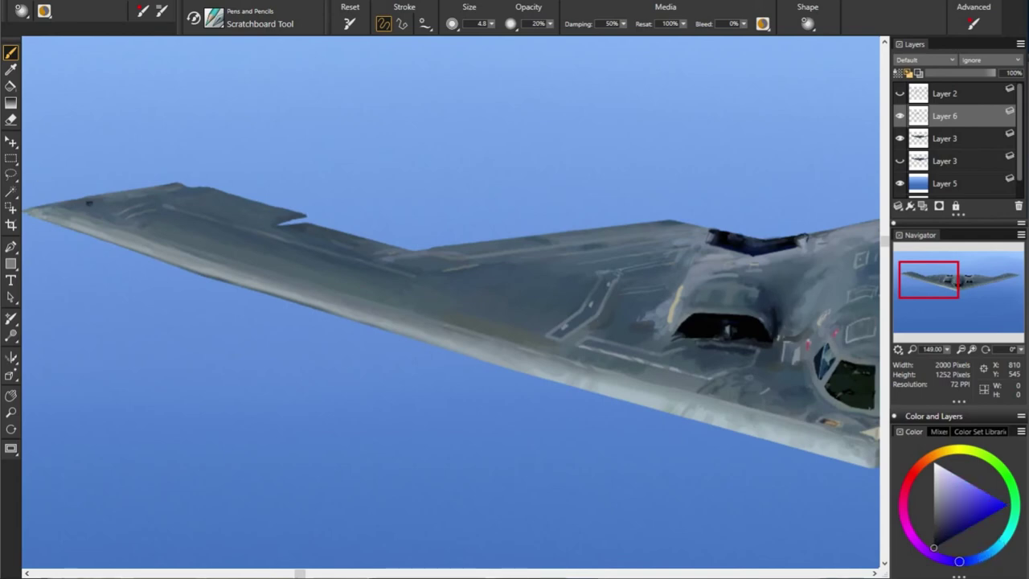
pyautogui.keyDown('alt'); pyautogui.click(788, 333); pyautogui.keyUp('alt')
pyautogui.keyDown('alt'); pyautogui.click(757, 351); pyautogui.keyUp('alt')
# Paint over the light patch inside the intake with a dark tone, then sample wing grey-blues
pyautogui.keyDown('alt'); pyautogui.click(727, 339); pyautogui.keyUp('alt')
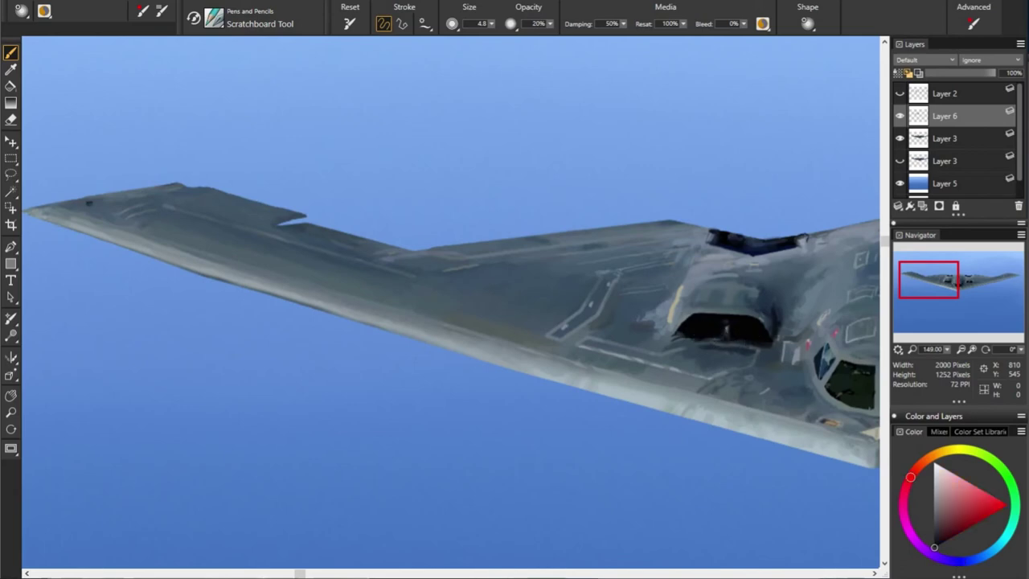
pyautogui.moveTo(696, 333); pyautogui.dragTo(690, 338)
pyautogui.keyDown('alt'); pyautogui.click(619, 355); pyautogui.keyUp('alt')
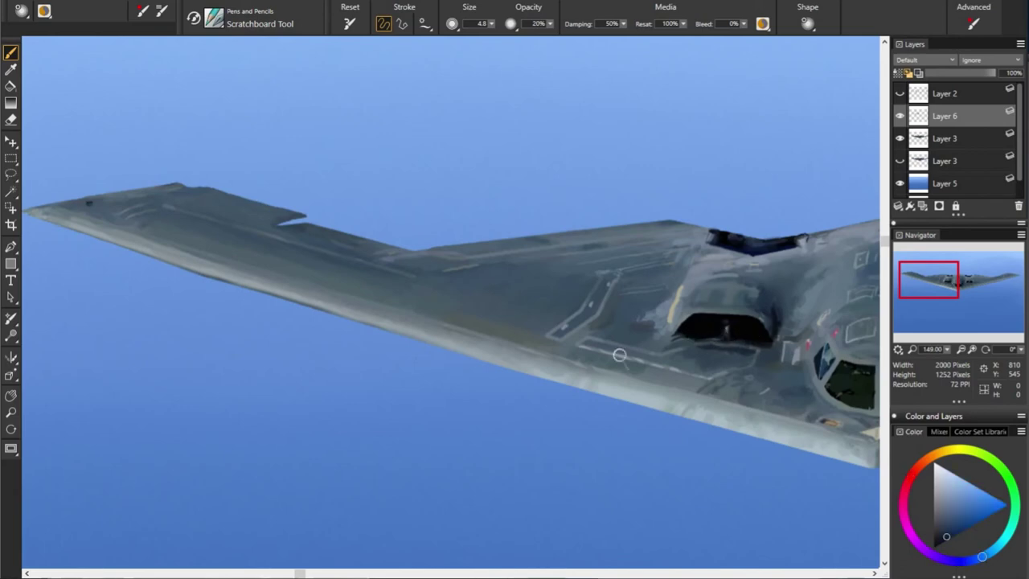
pyautogui.keyDown('alt'); pyautogui.click(688, 340); pyautogui.keyUp('alt')
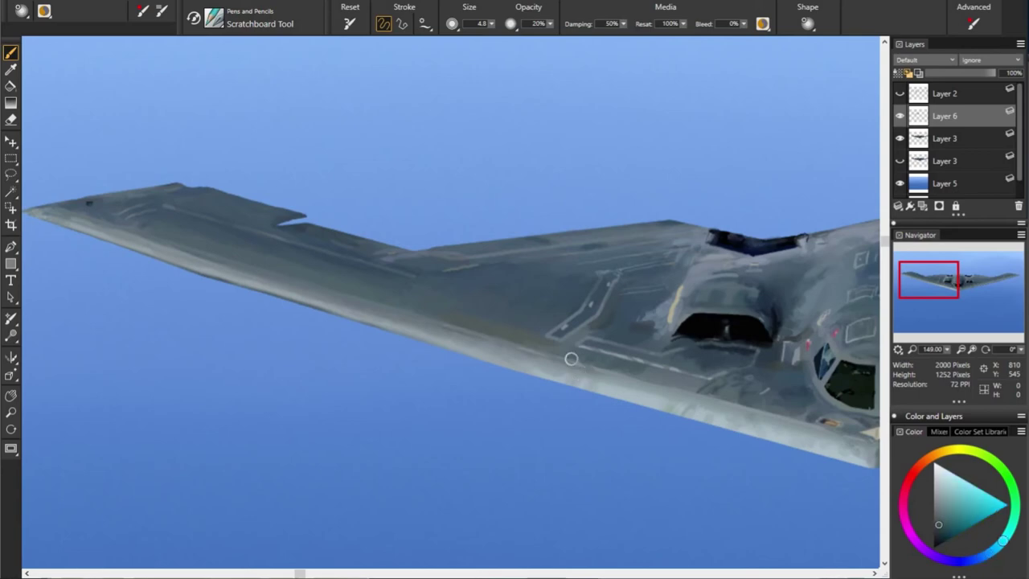
pyautogui.keyDown('alt'); pyautogui.click(671, 354); pyautogui.keyUp('alt')
pyautogui.keyDown('alt'); pyautogui.click(677, 354); pyautogui.keyUp('alt')
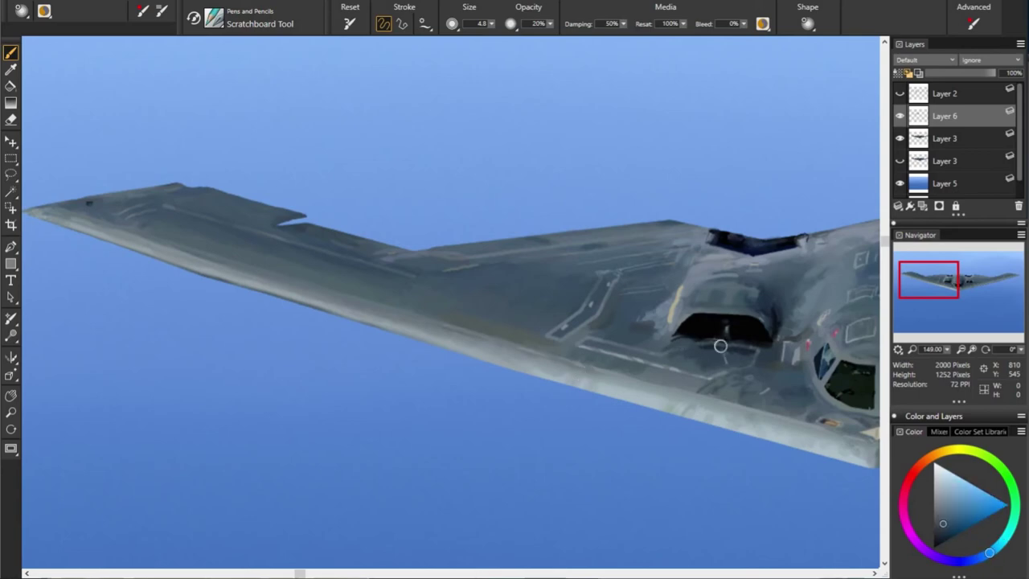
# Raise the brush opacity, sample hull tones, then settle opacity at 71%
pyautogui.moveTo(551, 24)
pyautogui.mouseDown()
pyautogui.moveTo(655, 50)
pyautogui.moveTo(693, 338)
pyautogui.mouseUp()
pyautogui.keyDown('alt'); pyautogui.click(668, 336); pyautogui.keyUp('alt')
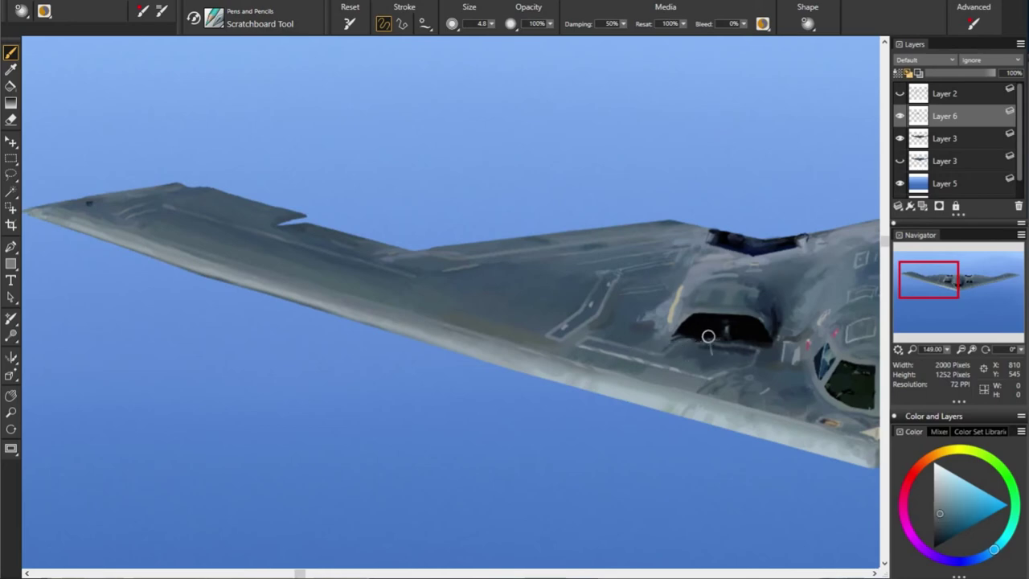
pyautogui.keyDown('alt'); pyautogui.click(677, 352); pyautogui.keyUp('alt')
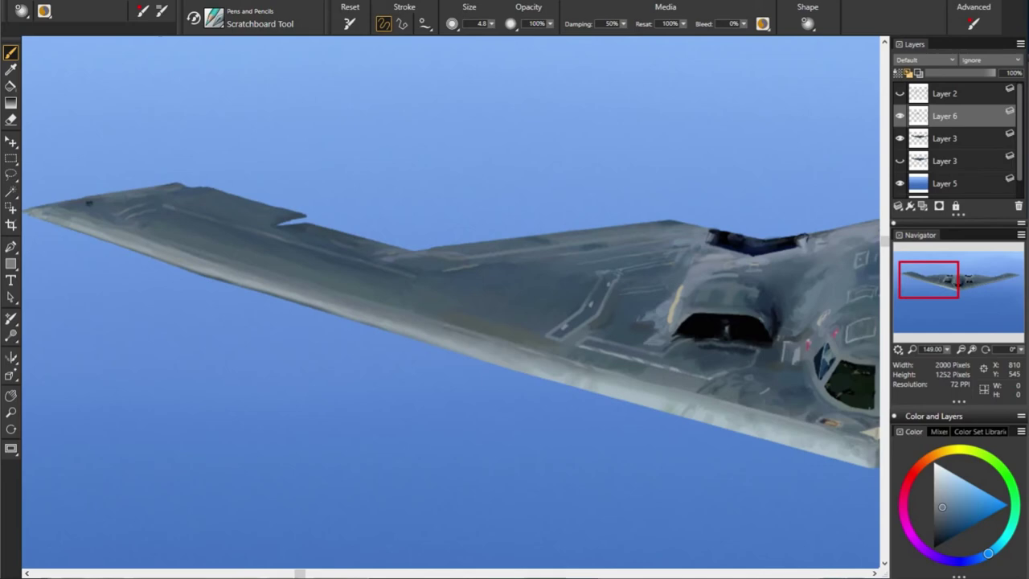
pyautogui.keyDown('alt'); pyautogui.click(638, 344); pyautogui.keyUp('alt')
pyautogui.keyDown('alt'); pyautogui.click(693, 338); pyautogui.keyUp('alt')
pyautogui.moveTo(542, 34); pyautogui.dragTo(526, 32)
# Sample grey-blue hull tones and extend faint panel lines across the inner left wing toward the intake
pyautogui.keyDown('alt'); pyautogui.click(507, 319); pyautogui.keyUp('alt')
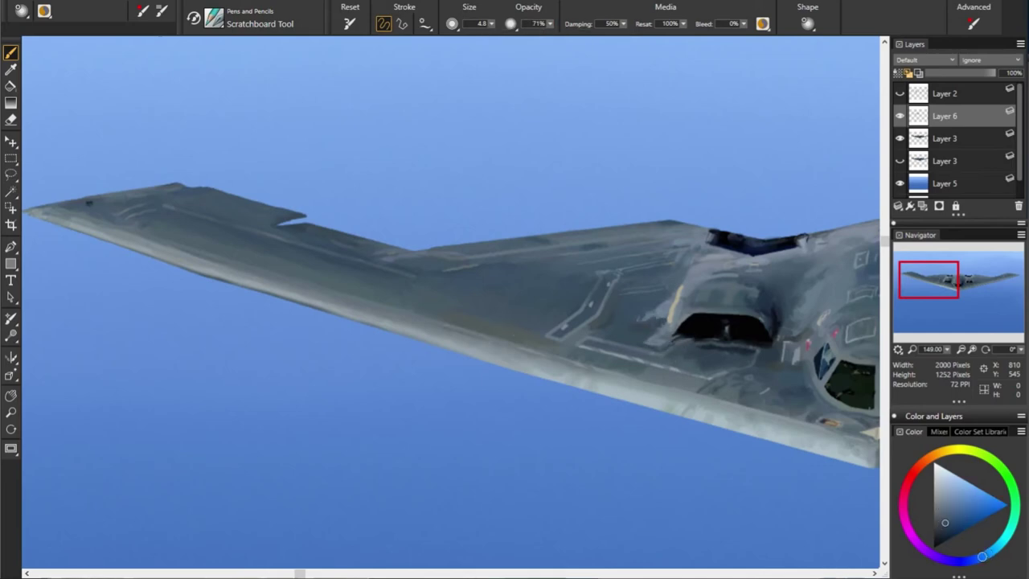
pyautogui.keyDown('alt'); pyautogui.click(651, 323); pyautogui.keyUp('alt')
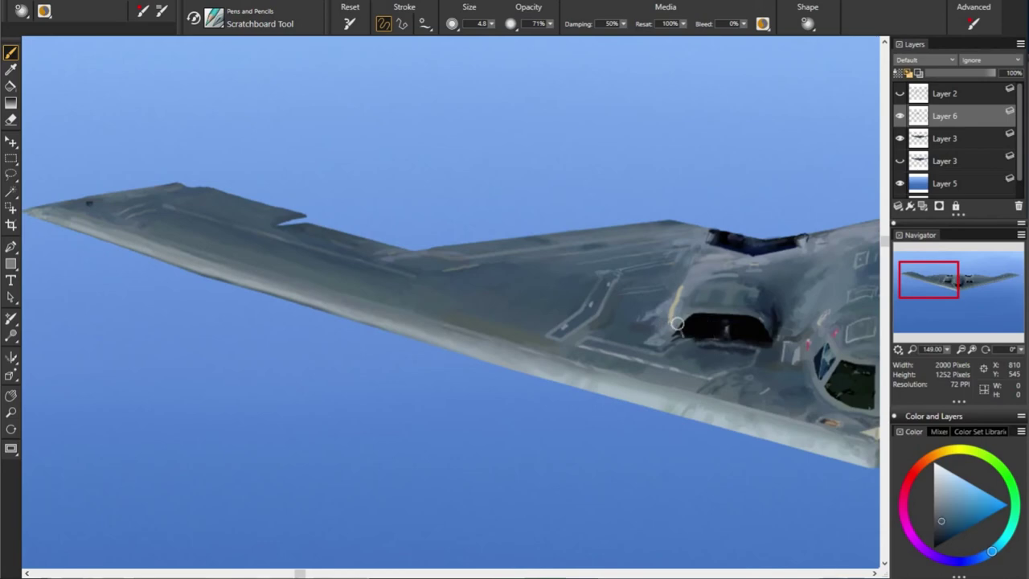
pyautogui.keyDown('alt'); pyautogui.click(642, 339); pyautogui.keyUp('alt')
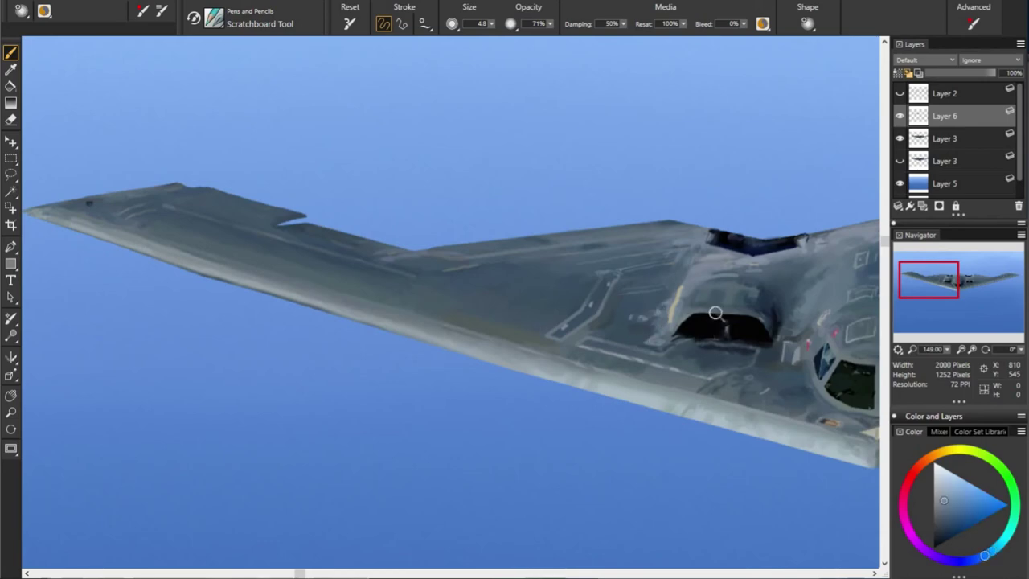
pyautogui.keyDown('alt'); pyautogui.click(690, 333); pyautogui.keyUp('alt')
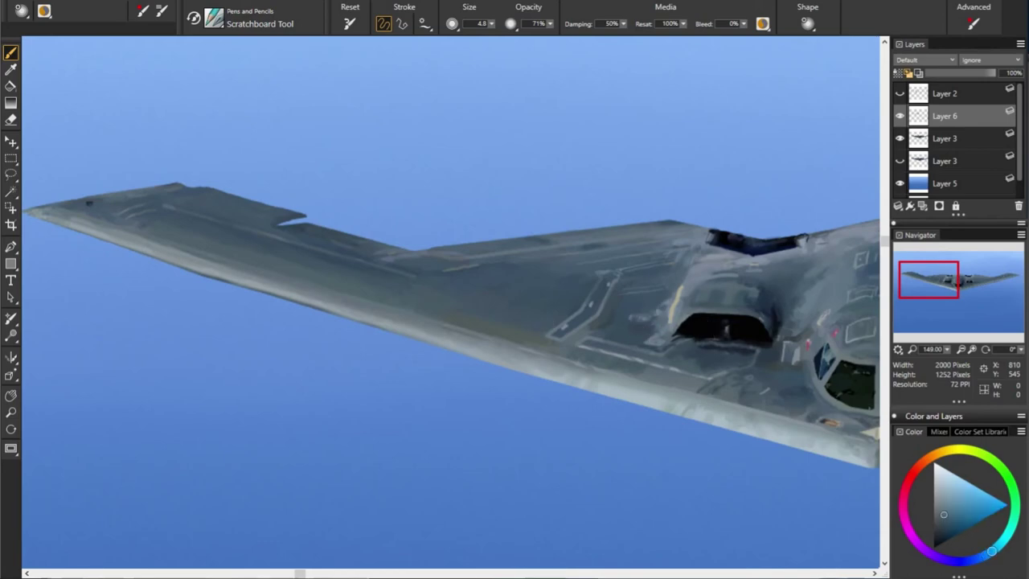
pyautogui.keyDown('alt'); pyautogui.click(653, 294); pyautogui.keyUp('alt')
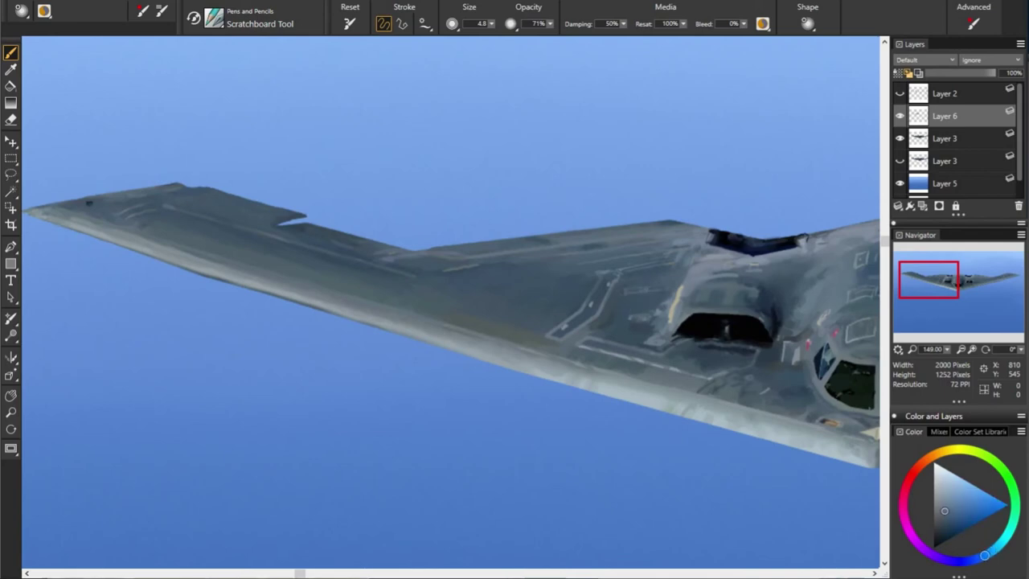
pyautogui.keyDown('alt'); pyautogui.click(609, 293); pyautogui.keyUp('alt')
pyautogui.keyDown('alt'); pyautogui.click(599, 319); pyautogui.keyUp('alt')
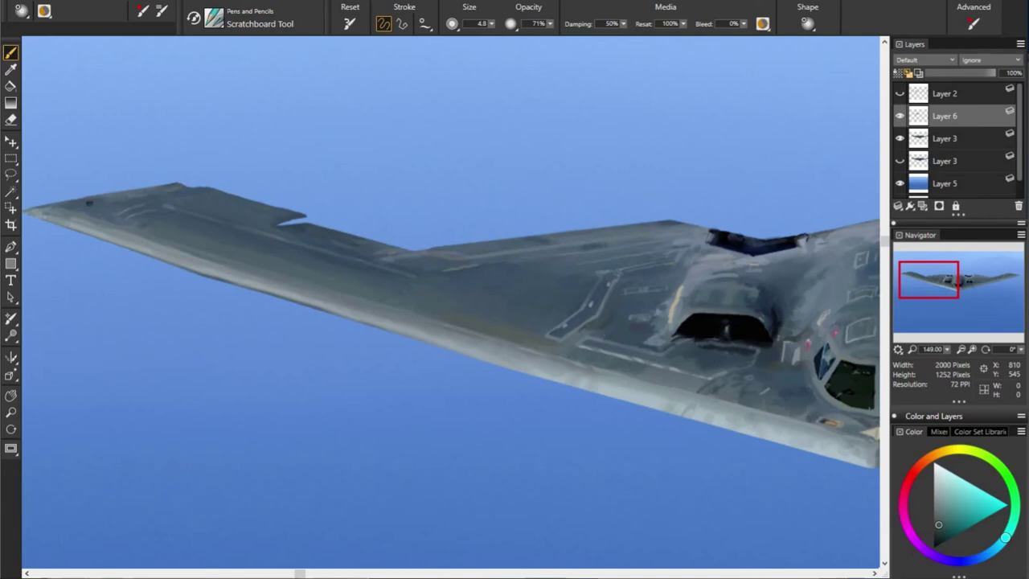
pyautogui.keyDown('alt'); pyautogui.click(589, 274); pyautogui.keyUp('alt')
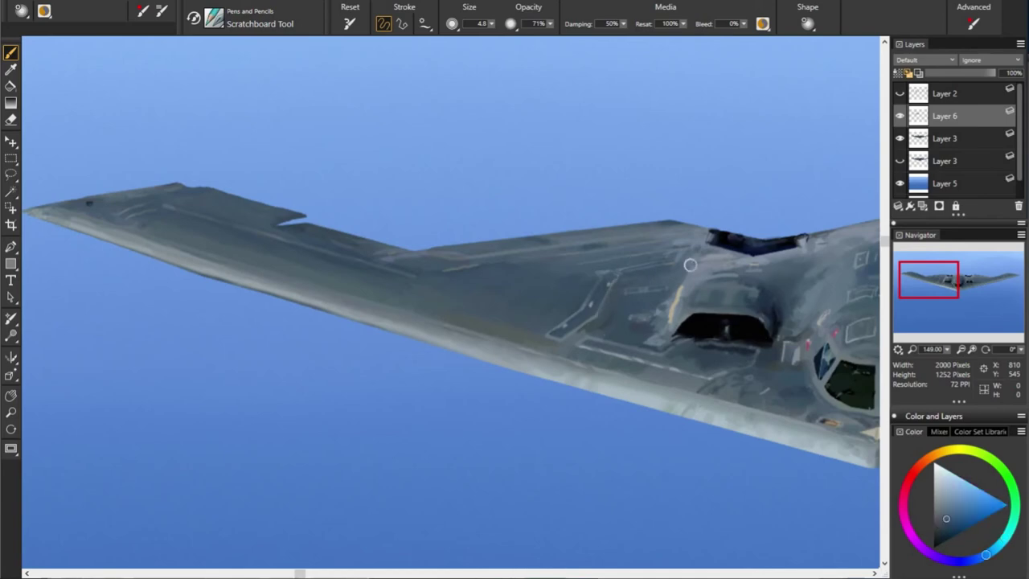
pyautogui.keyDown('alt'); pyautogui.click(505, 268); pyautogui.keyUp('alt')
pyautogui.keyDown('alt'); pyautogui.click(524, 265); pyautogui.keyUp('alt')
pyautogui.keyDown('alt'); pyautogui.click(583, 246); pyautogui.keyUp('alt')
pyautogui.keyDown('alt'); pyautogui.click(706, 232); pyautogui.keyUp('alt')
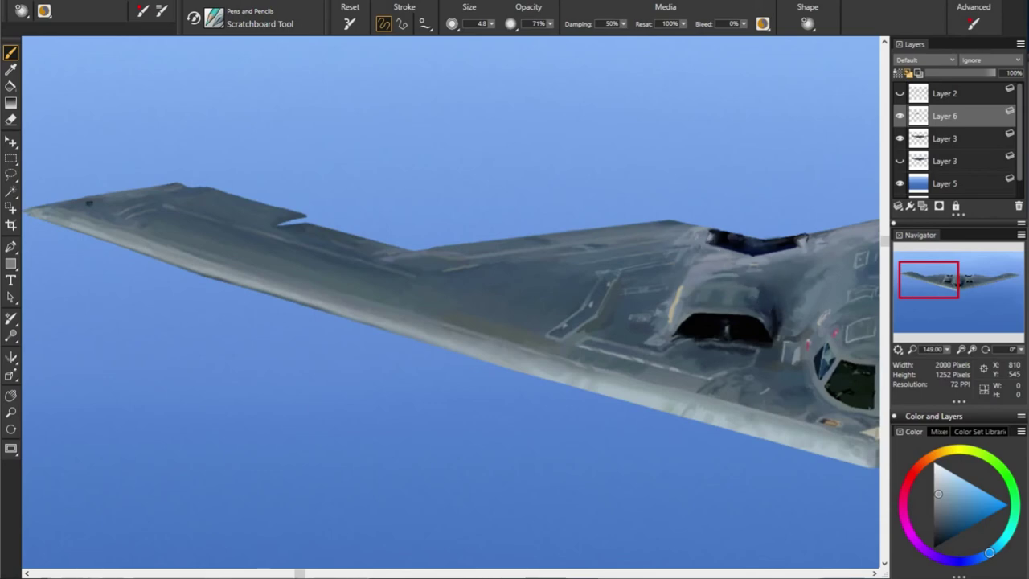
# Cover the top of the yellow streak with a grey sampled from the hull
pyautogui.keyDown('alt'); pyautogui.click(728, 256); pyautogui.keyUp('alt')
pyautogui.keyDown('alt'); pyautogui.click(713, 285); pyautogui.keyUp('alt')
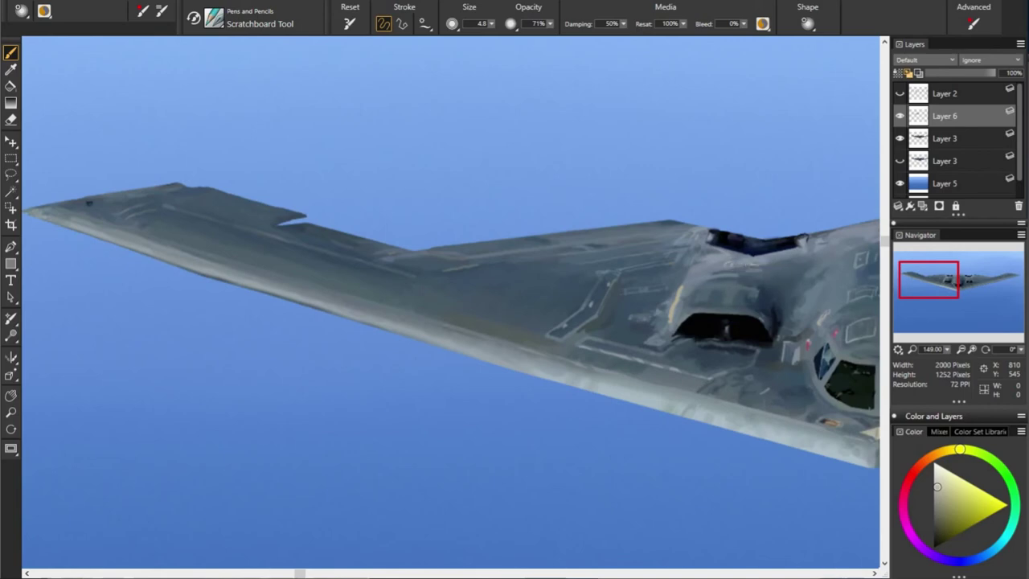
pyautogui.keyDown('alt'); pyautogui.click(635, 317); pyautogui.keyUp('alt')
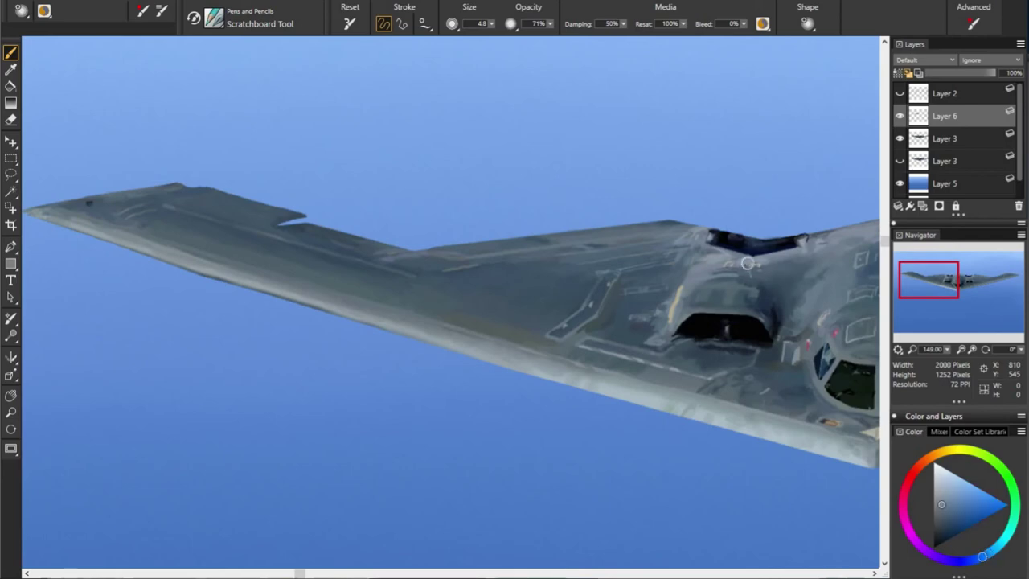
pyautogui.keyDown('alt'); pyautogui.click(773, 282); pyautogui.keyUp('alt')
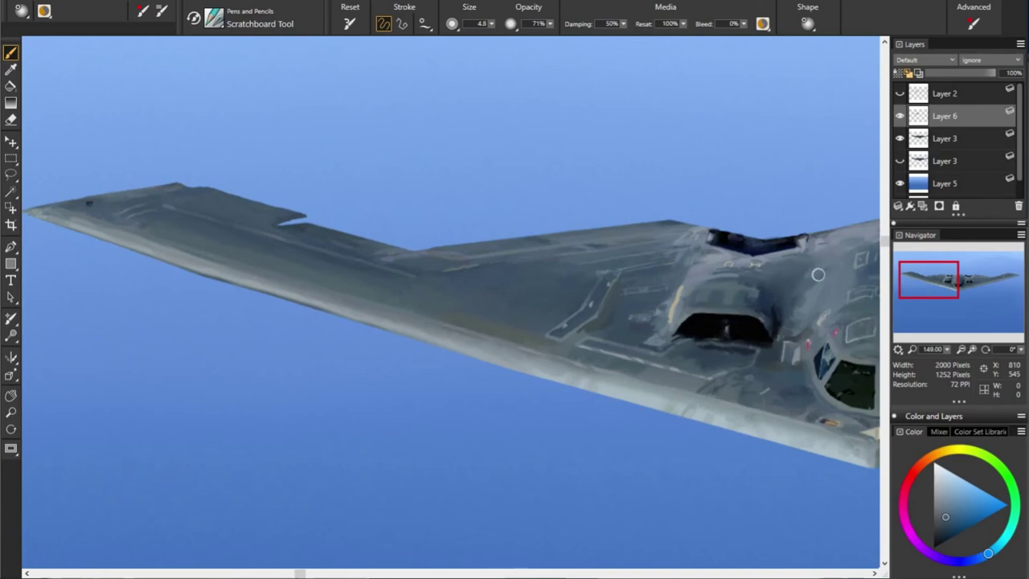
pyautogui.keyDown('alt'); pyautogui.click(800, 258); pyautogui.keyUp('alt')
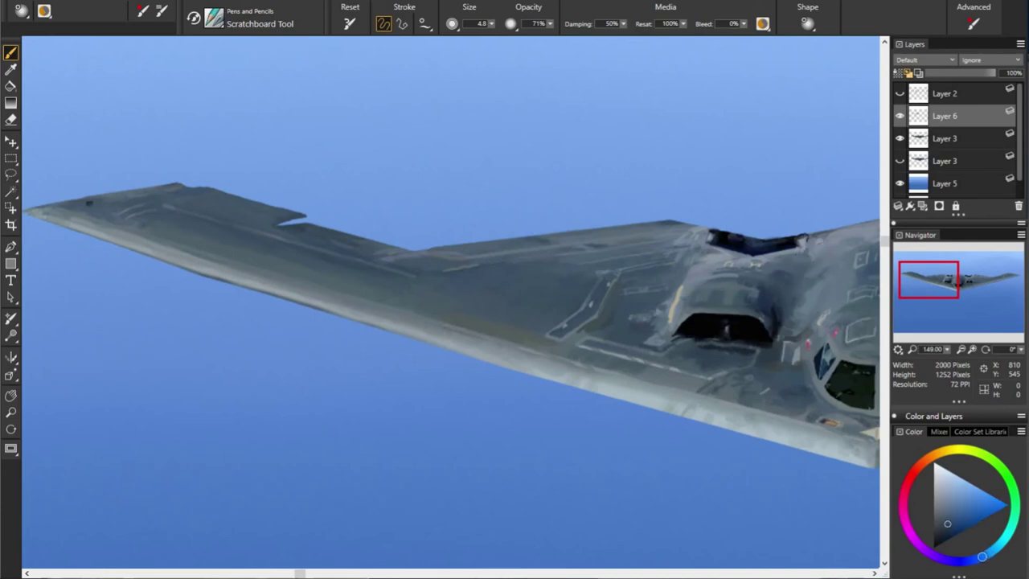
pyautogui.keyDown('alt'); pyautogui.click(779, 299); pyautogui.keyUp('alt')
pyautogui.keyDown('alt'); pyautogui.click(806, 287); pyautogui.keyUp('alt')
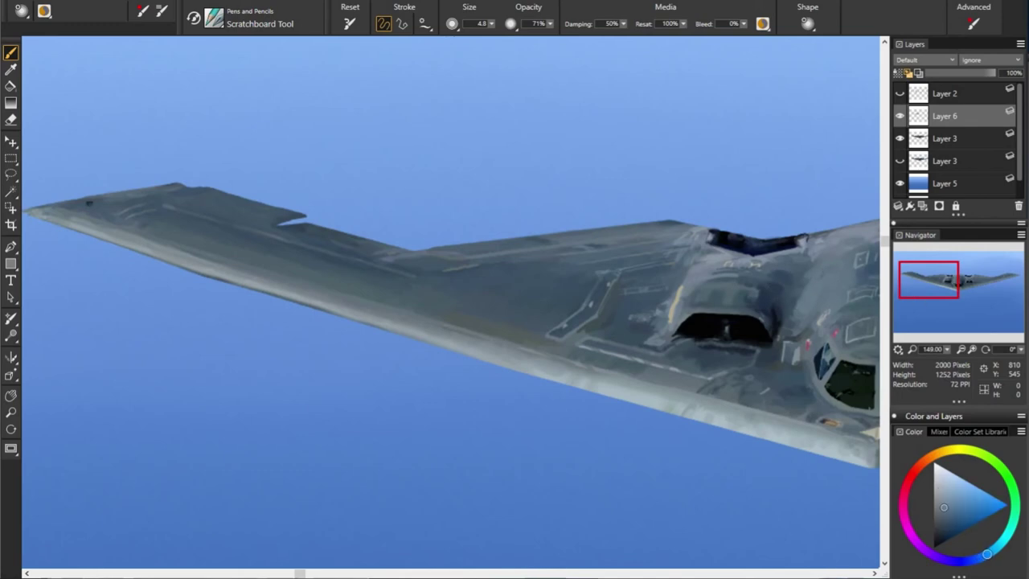
pyautogui.keyDown('alt'); pyautogui.click(686, 283); pyautogui.keyUp('alt')
pyautogui.moveTo(679, 288); pyautogui.dragTo(682, 306)
# Darken the area below-left of the intake with a sampled hull tone
pyautogui.keyDown('alt'); pyautogui.click(734, 277); pyautogui.keyUp('alt')
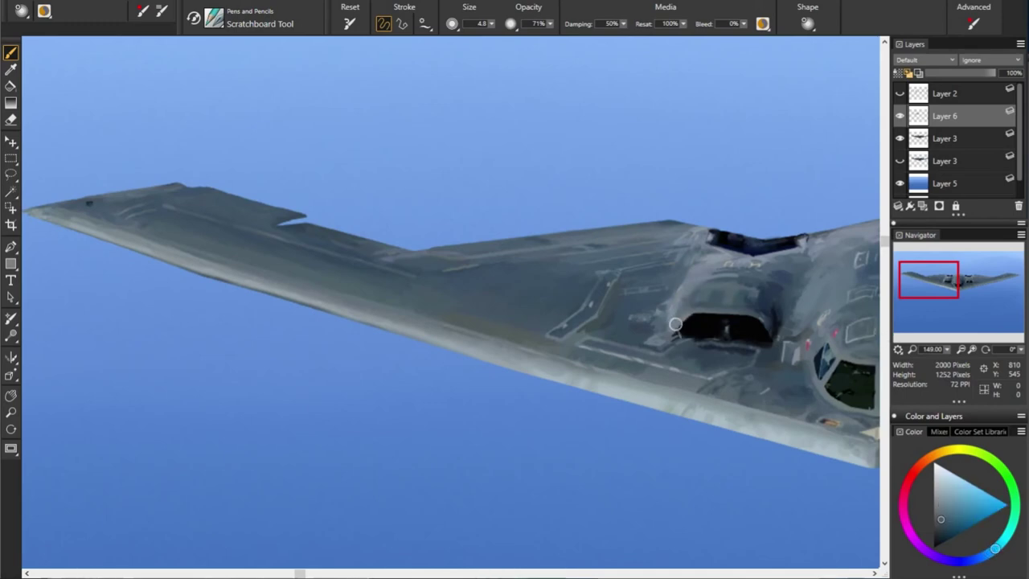
pyautogui.keyDown('alt'); pyautogui.click(652, 341); pyautogui.keyUp('alt')
pyautogui.keyDown('alt'); pyautogui.click(658, 332); pyautogui.keyUp('alt')
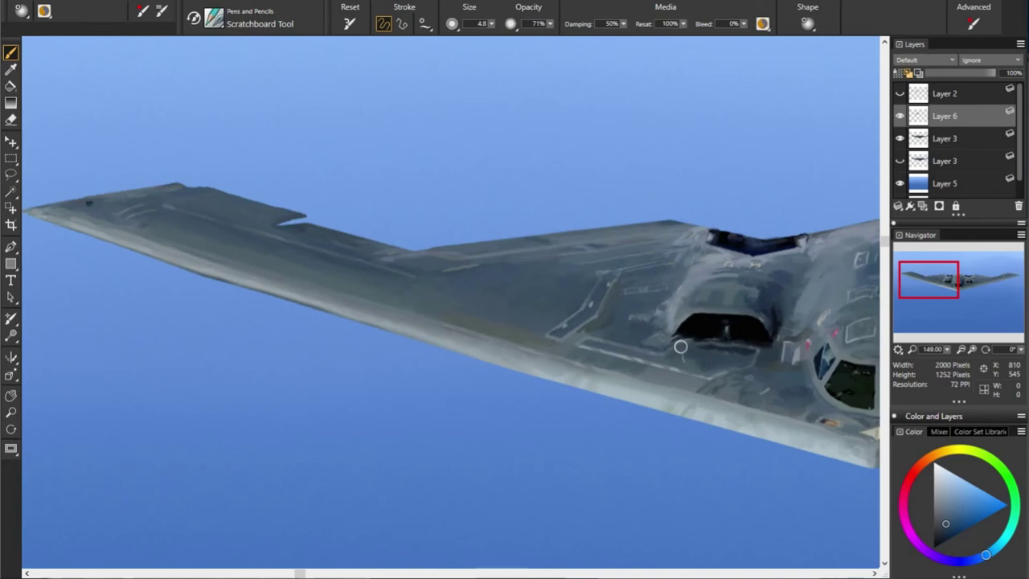
pyautogui.moveTo(673, 359); pyautogui.dragTo(685, 344)
# Sample darker hull tones and blue-greys around the intake, wing edge and cockpit
pyautogui.keyDown('alt'); pyautogui.click(698, 347); pyautogui.keyUp('alt')
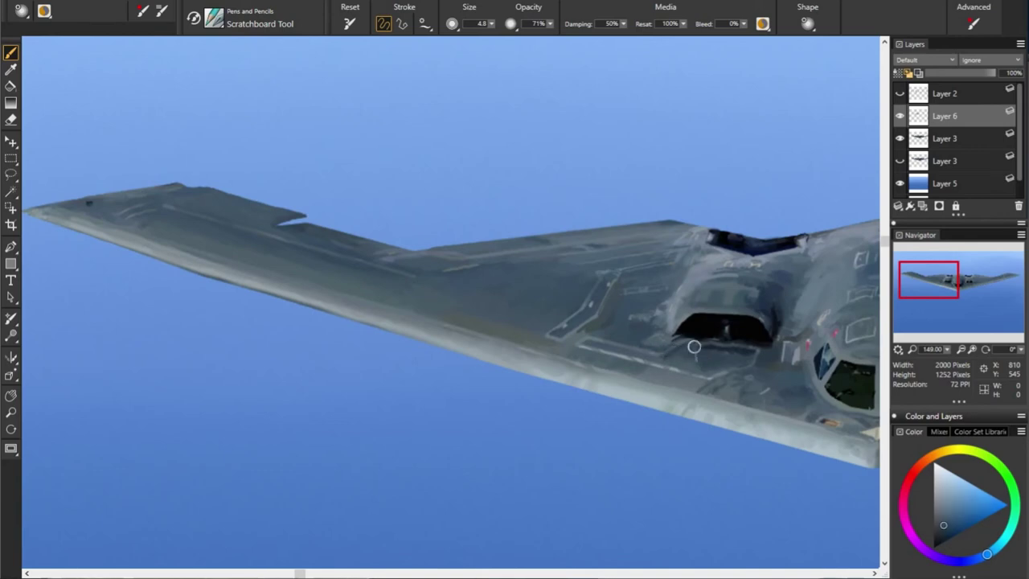
pyautogui.keyDown('alt'); pyautogui.click(730, 358); pyautogui.keyUp('alt')
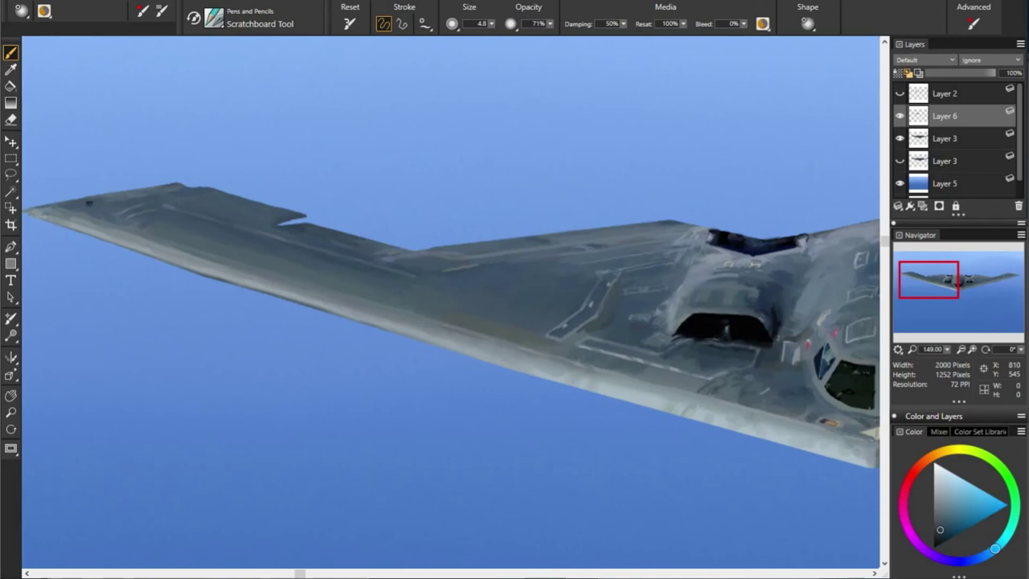
pyautogui.keyDown('alt'); pyautogui.click(613, 343); pyautogui.keyUp('alt')
pyautogui.keyDown('alt'); pyautogui.click(610, 351); pyautogui.keyUp('alt')
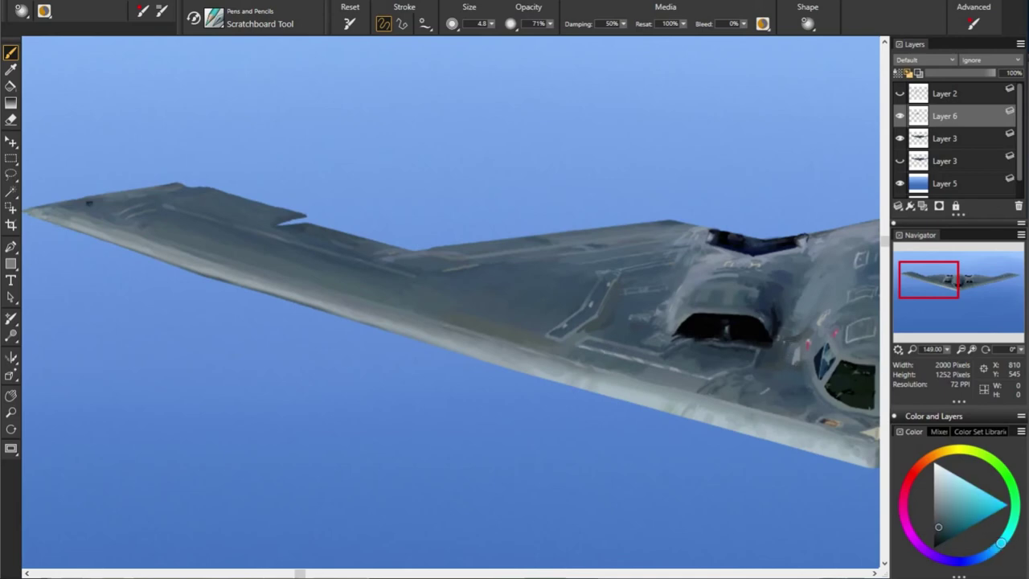
pyautogui.keyDown('alt'); pyautogui.click(791, 346); pyautogui.keyUp('alt')
pyautogui.keyDown('alt'); pyautogui.click(844, 378); pyautogui.keyUp('alt')
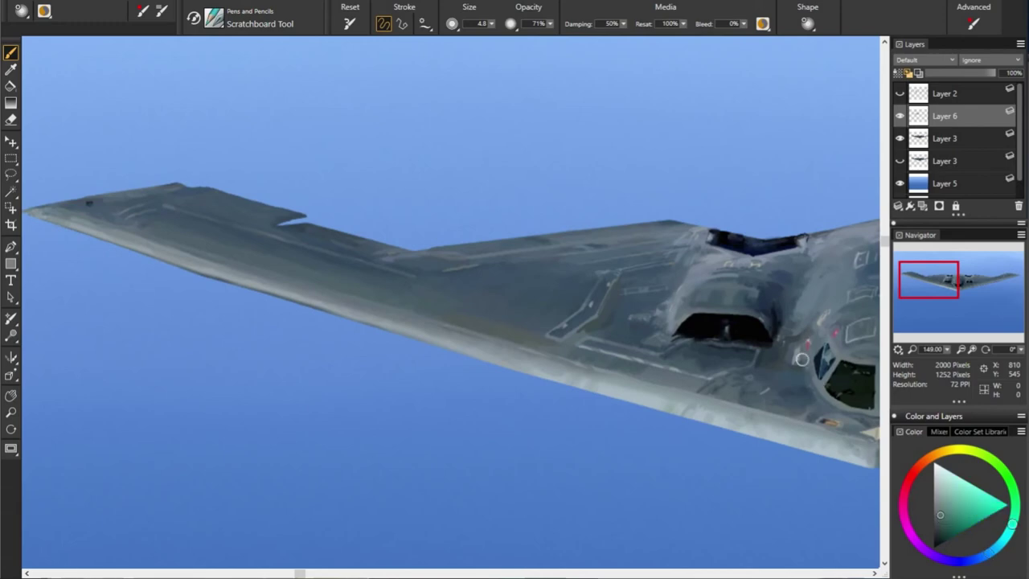
pyautogui.keyDown('alt'); pyautogui.click(792, 386); pyautogui.keyUp('alt')
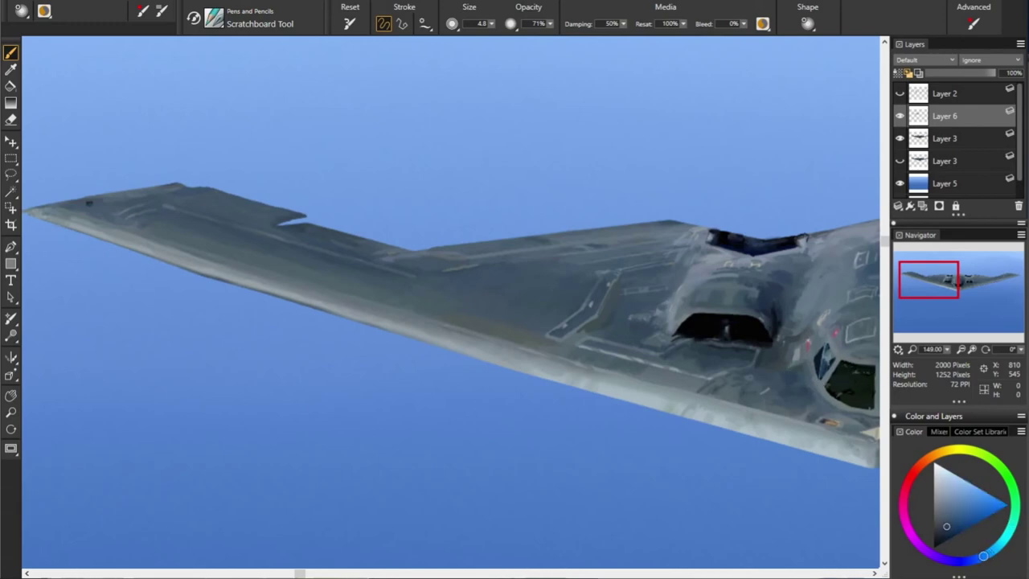
pyautogui.keyDown('alt'); pyautogui.click(661, 397); pyautogui.keyUp('alt')
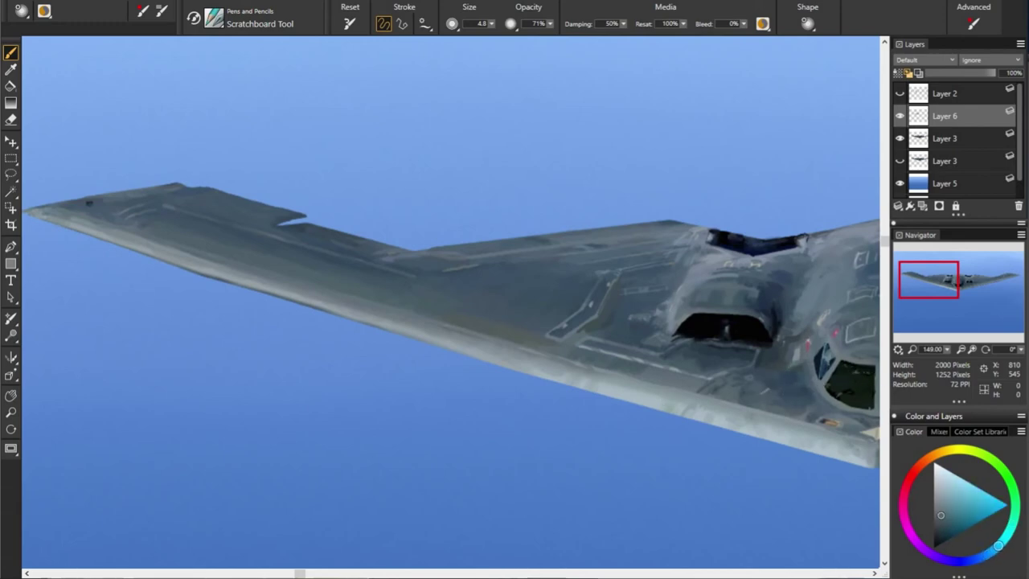
pyautogui.keyDown('alt'); pyautogui.click(813, 384); pyautogui.keyUp('alt')
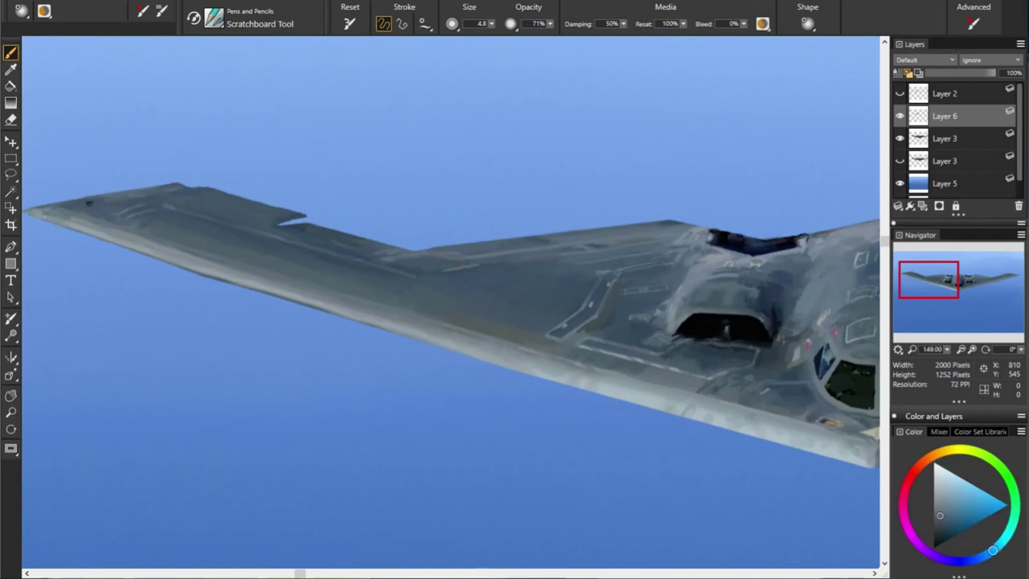
pyautogui.keyDown('alt'); pyautogui.click(809, 400); pyautogui.keyUp('alt')
pyautogui.keyDown('alt'); pyautogui.click(633, 408); pyautogui.keyUp('alt')
pyautogui.keyDown('alt'); pyautogui.click(792, 413); pyautogui.keyUp('alt')
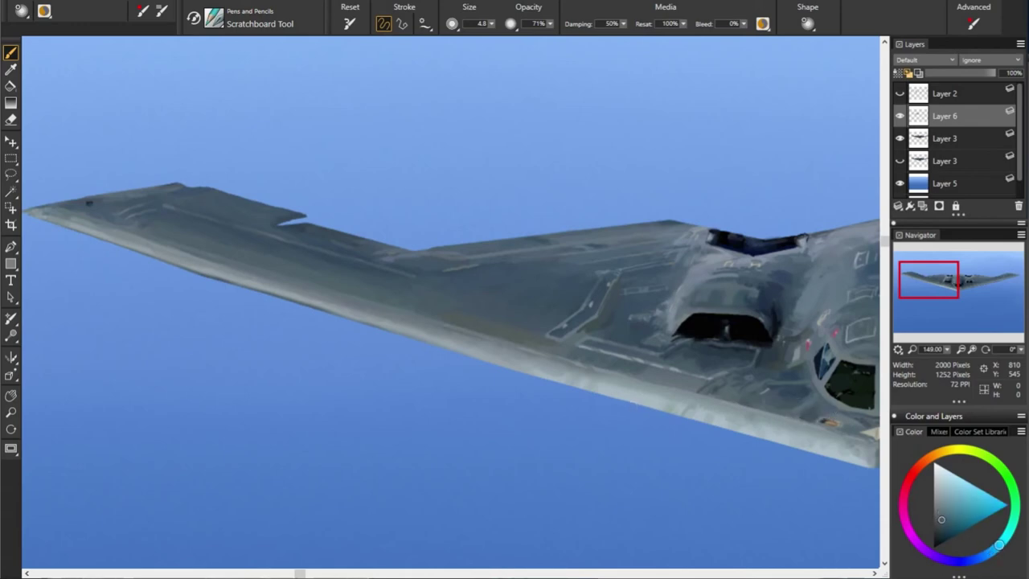
pyautogui.keyDown('alt'); pyautogui.click(850, 404); pyautogui.keyUp('alt')
pyautogui.keyDown('alt'); pyautogui.click(788, 394); pyautogui.keyUp('alt')
# Match a fuselage colour near the intake and scratch a short bright panel line on the wing
pyautogui.keyDown('alt'); pyautogui.click(756, 403); pyautogui.keyUp('alt')
pyautogui.keyDown('alt'); pyautogui.click(825, 416); pyautogui.keyUp('alt')
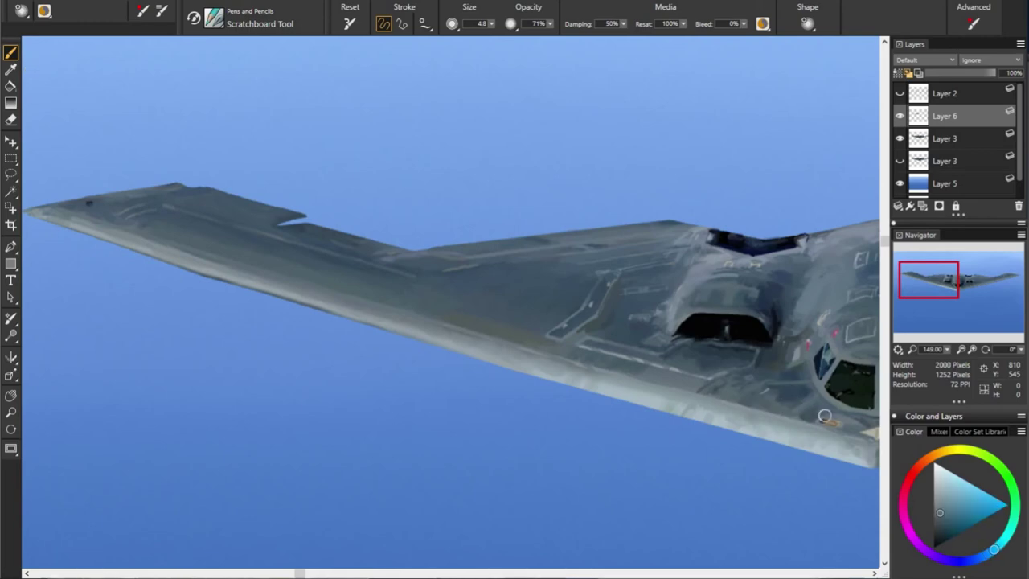
pyautogui.keyDown('alt'); pyautogui.click(641, 377); pyautogui.keyUp('alt')
pyautogui.keyDown('alt'); pyautogui.click(726, 374); pyautogui.keyUp('alt')
pyautogui.keyDown('alt'); pyautogui.click(727, 348); pyautogui.keyUp('alt')
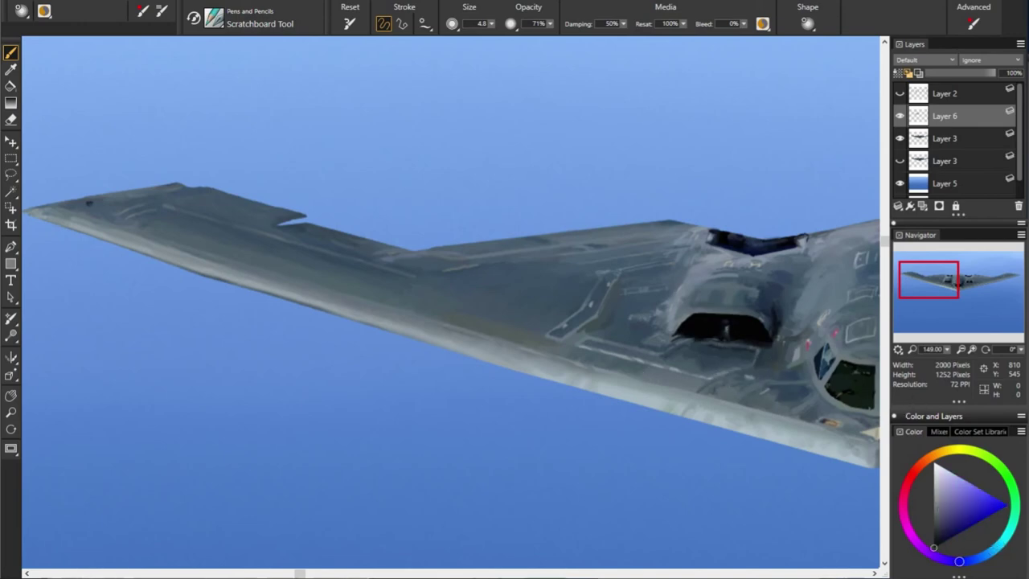
pyautogui.keyDown('alt'); pyautogui.click(607, 326); pyautogui.keyUp('alt')
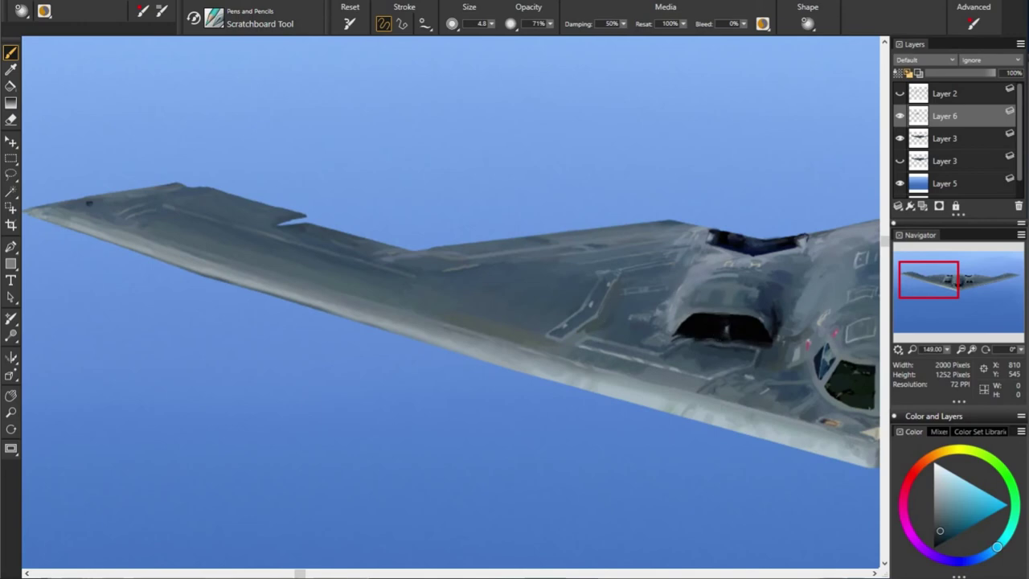
pyautogui.keyDown('alt'); pyautogui.click(681, 327); pyautogui.keyUp('alt')
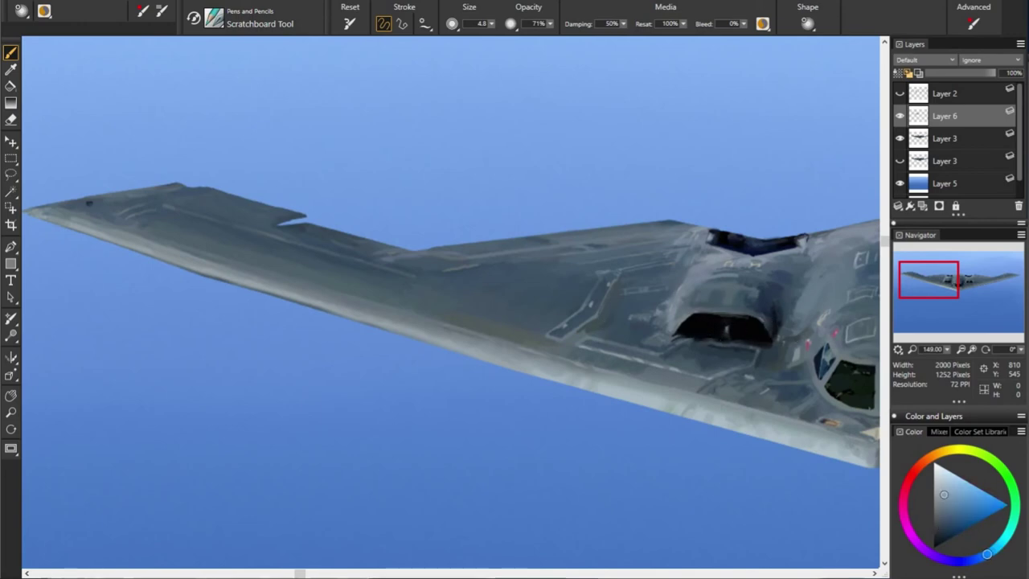
pyautogui.keyDown('alt'); pyautogui.click(583, 309); pyautogui.keyUp('alt')
pyautogui.keyDown('alt'); pyautogui.click(656, 317); pyautogui.keyUp('alt')
pyautogui.keyDown('alt'); pyautogui.click(807, 384); pyautogui.keyUp('alt')
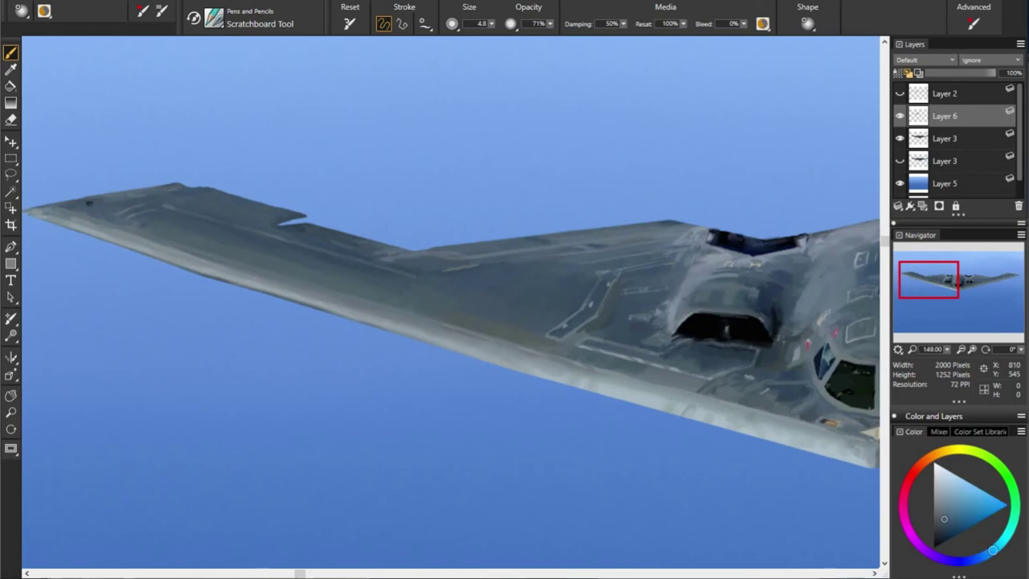
pyautogui.keyDown('alt'); pyautogui.click(685, 297); pyautogui.keyUp('alt')
pyautogui.keyDown('alt'); pyautogui.click(732, 268); pyautogui.keyUp('alt')
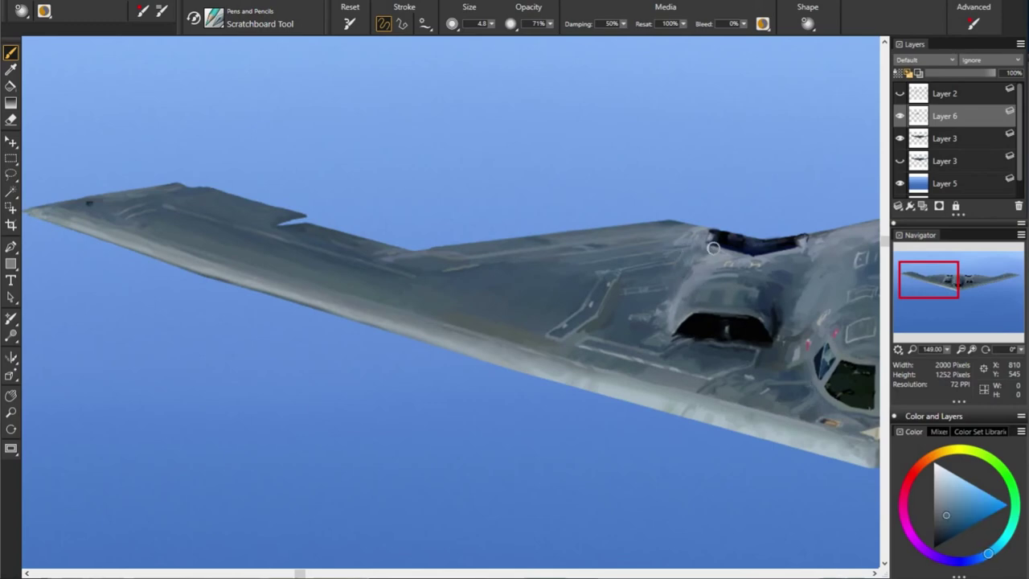
pyautogui.moveTo(661, 277); pyautogui.dragTo(658, 259)
# Paint over the light patch beside the cockpit with a darker sampled tone
pyautogui.keyDown('alt'); pyautogui.click(680, 276); pyautogui.keyUp('alt')
pyautogui.keyDown('alt'); pyautogui.click(828, 347); pyautogui.keyUp('alt')
pyautogui.keyDown('alt'); pyautogui.click(663, 221); pyautogui.keyUp('alt')
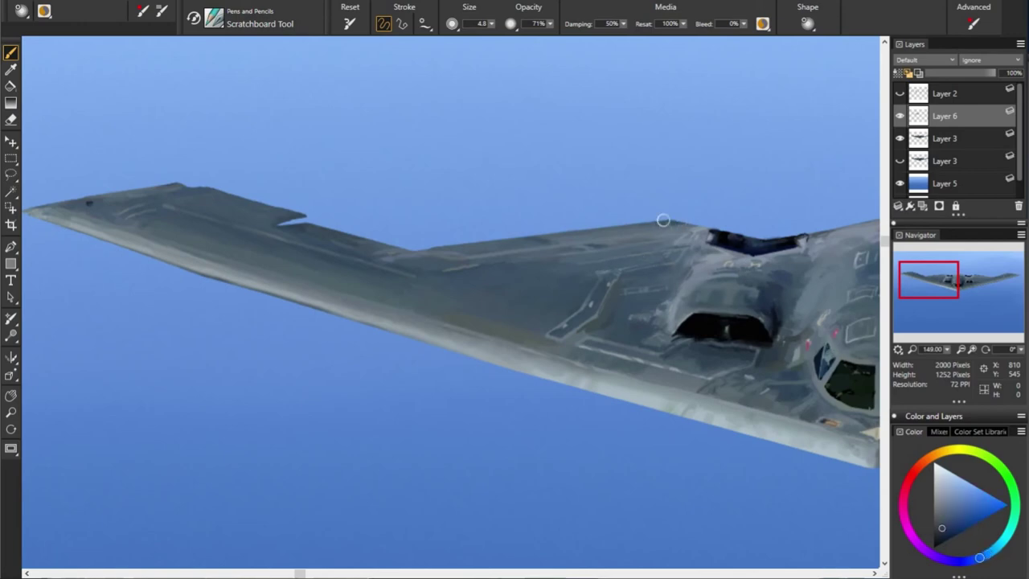
pyautogui.keyDown('alt'); pyautogui.click(728, 239); pyautogui.keyUp('alt')
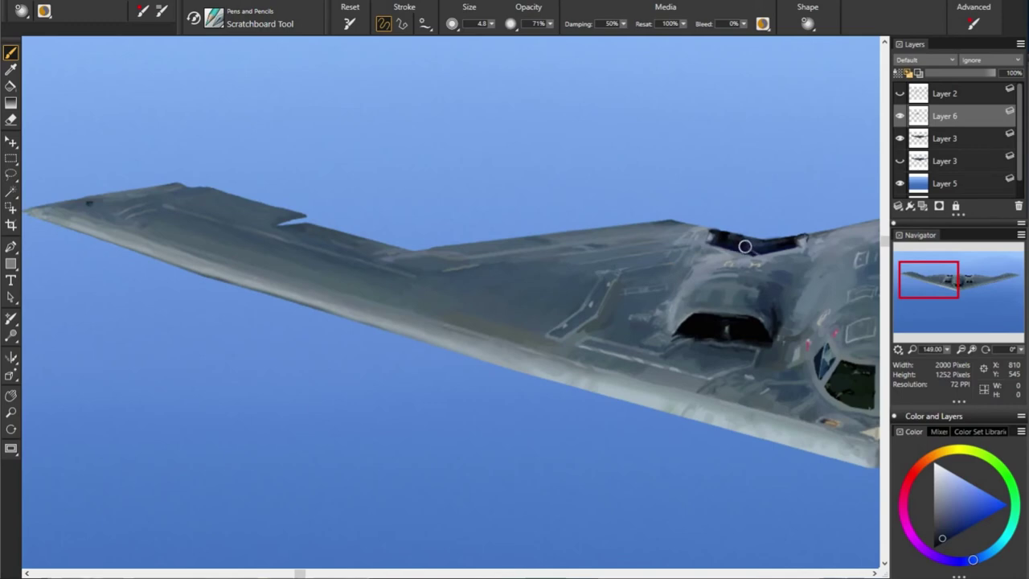
pyautogui.keyDown('alt'); pyautogui.click(793, 245); pyautogui.keyUp('alt')
pyautogui.keyDown('alt'); pyautogui.click(807, 240); pyautogui.keyUp('alt')
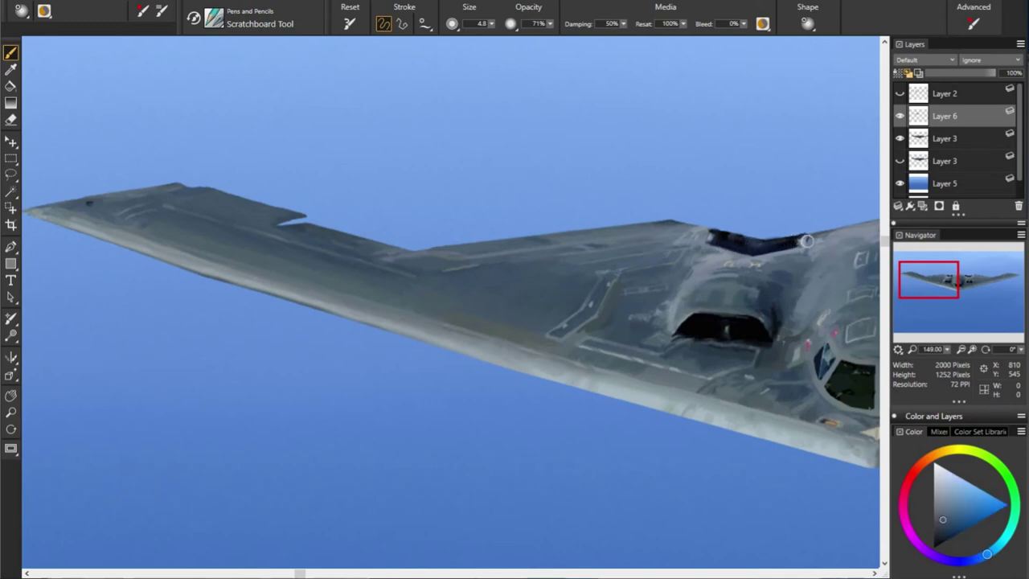
pyautogui.moveTo(721, 235); pyautogui.dragTo(711, 234)
# Sample lighter and darker wing colours along the left wing out to the tip
pyautogui.keyDown('alt'); pyautogui.click(420, 257); pyautogui.keyUp('alt')
pyautogui.keyDown('alt'); pyautogui.click(264, 299); pyautogui.keyUp('alt')
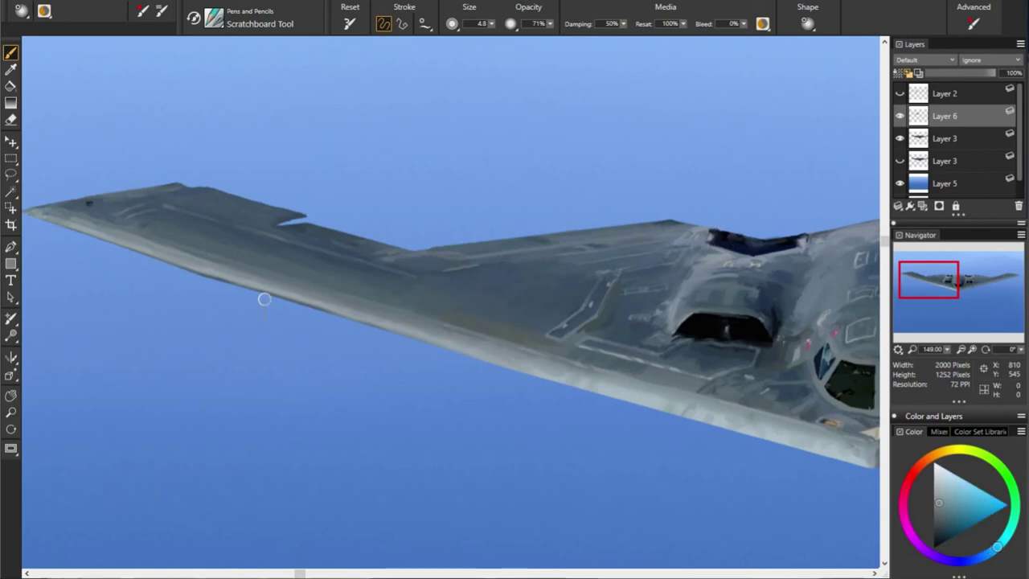
pyautogui.keyDown('alt'); pyautogui.click(170, 217); pyautogui.keyUp('alt')
pyautogui.keyDown('alt'); pyautogui.click(160, 211); pyautogui.keyUp('alt')
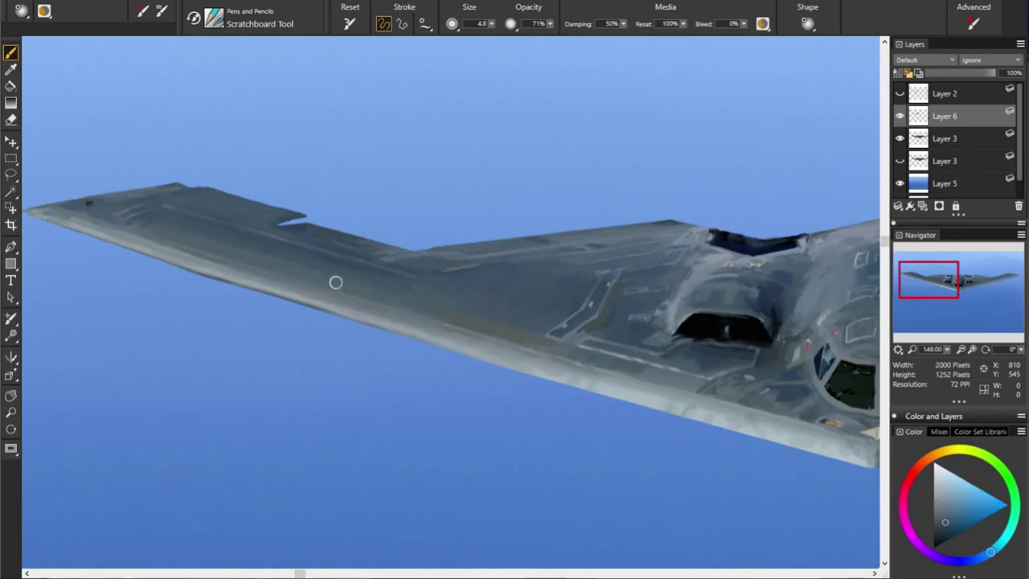
pyautogui.keyDown('alt'); pyautogui.click(428, 233); pyautogui.keyUp('alt')
pyautogui.keyDown('alt'); pyautogui.click(186, 272); pyautogui.keyUp('alt')
pyautogui.keyDown('alt'); pyautogui.click(107, 218); pyautogui.keyUp('alt')
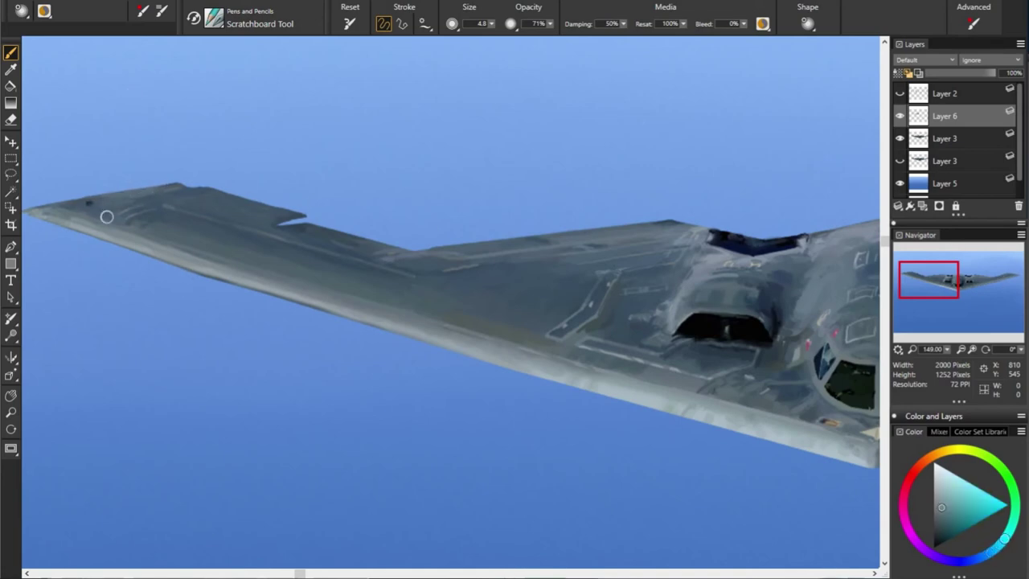
pyautogui.keyDown('alt'); pyautogui.click(56, 217); pyautogui.keyUp('alt')
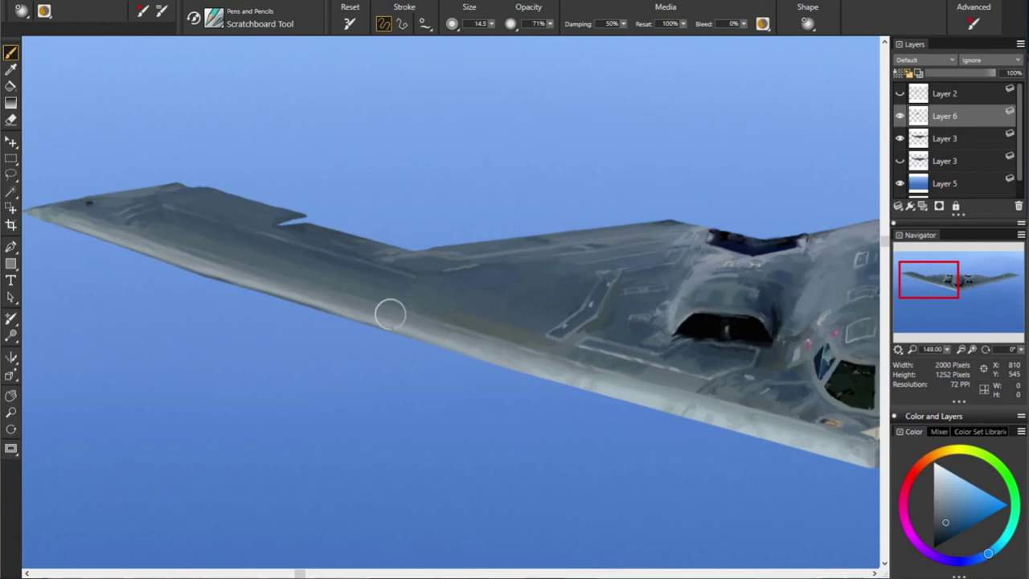
# Paint a darker grey along the wing's lower edge with the brush at size 10.0
pyautogui.press('[')
pyautogui.press('[')
pyautogui.keyDown('alt'); pyautogui.click(587, 328); pyautogui.keyUp('alt')
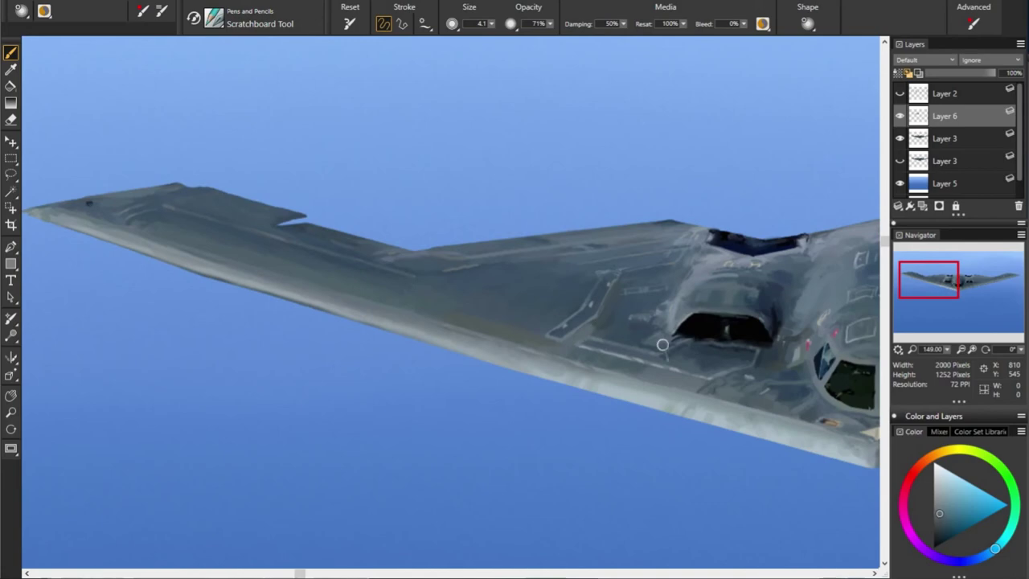
pyautogui.keyDown('alt'); pyautogui.click(712, 381); pyautogui.keyUp('alt')
pyautogui.keyDown('alt'); pyautogui.click(709, 383); pyautogui.keyUp('alt')
pyautogui.press(']')
pyautogui.moveTo(521, 352); pyautogui.dragTo(569, 375)
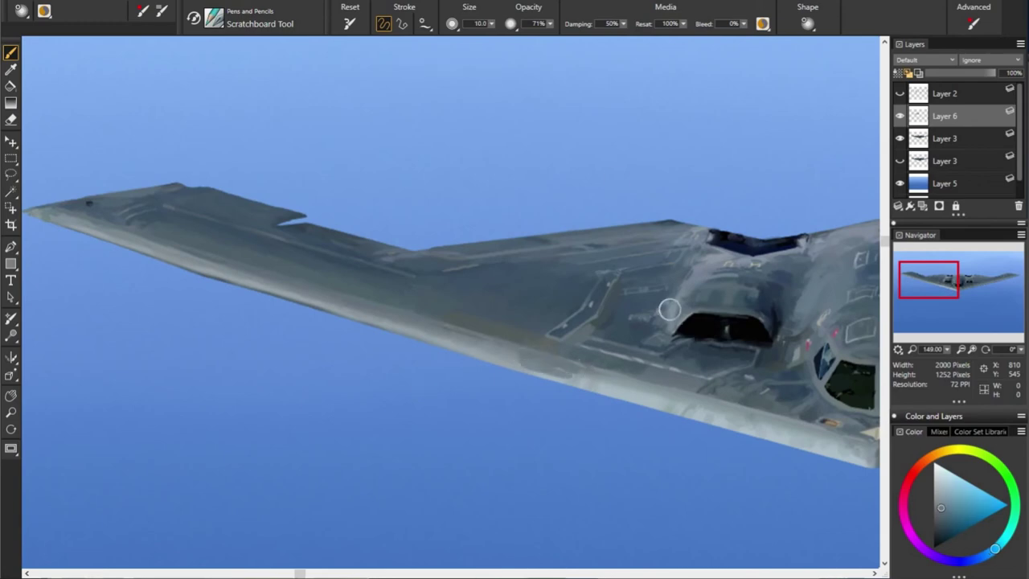
# Sample cyan-grey and bluish tones from the wing, cockpit and intake areas
pyautogui.keyDown('alt'); pyautogui.click(569, 376); pyautogui.keyUp('alt')
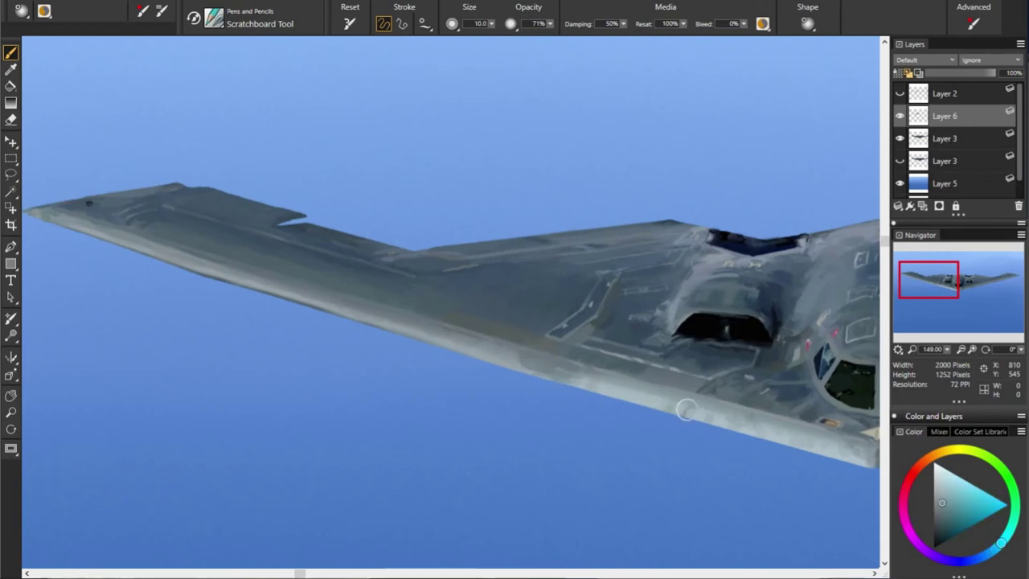
pyautogui.keyDown('alt'); pyautogui.click(566, 358); pyautogui.keyUp('alt')
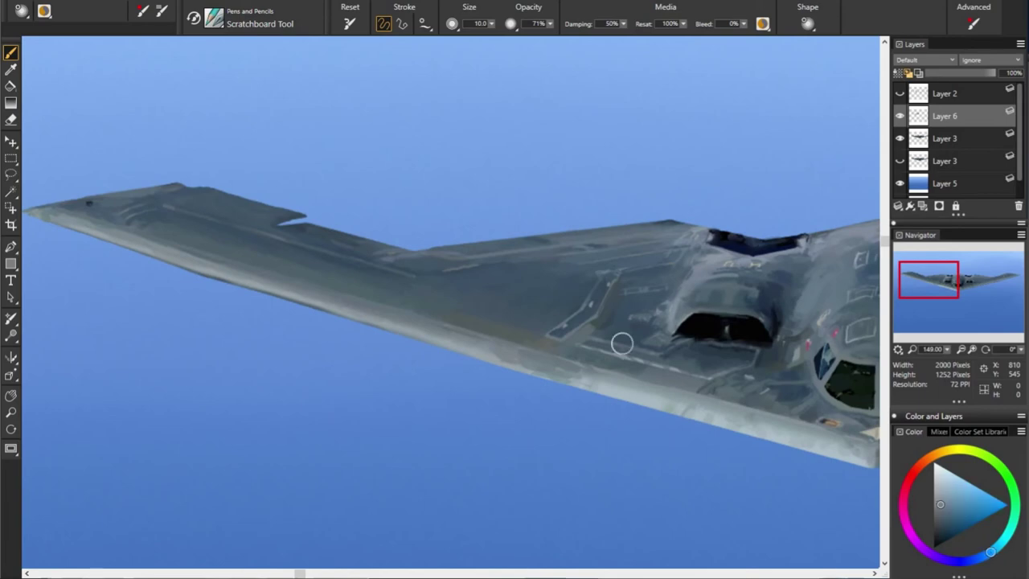
pyautogui.keyDown('alt'); pyautogui.click(490, 338); pyautogui.keyUp('alt')
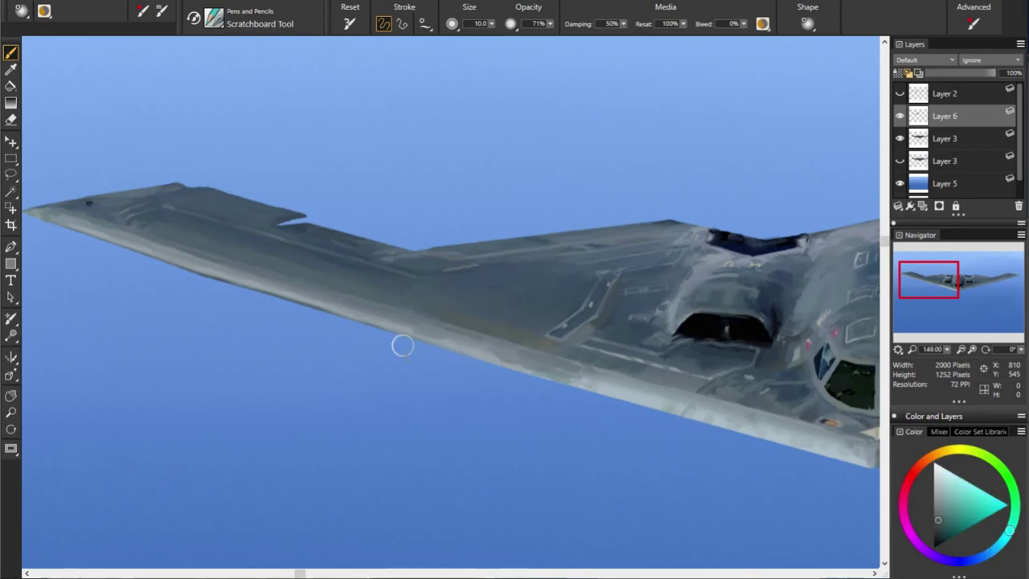
pyautogui.keyDown('alt'); pyautogui.click(508, 306); pyautogui.keyUp('alt')
pyautogui.keyDown('alt'); pyautogui.click(656, 275); pyautogui.keyUp('alt')
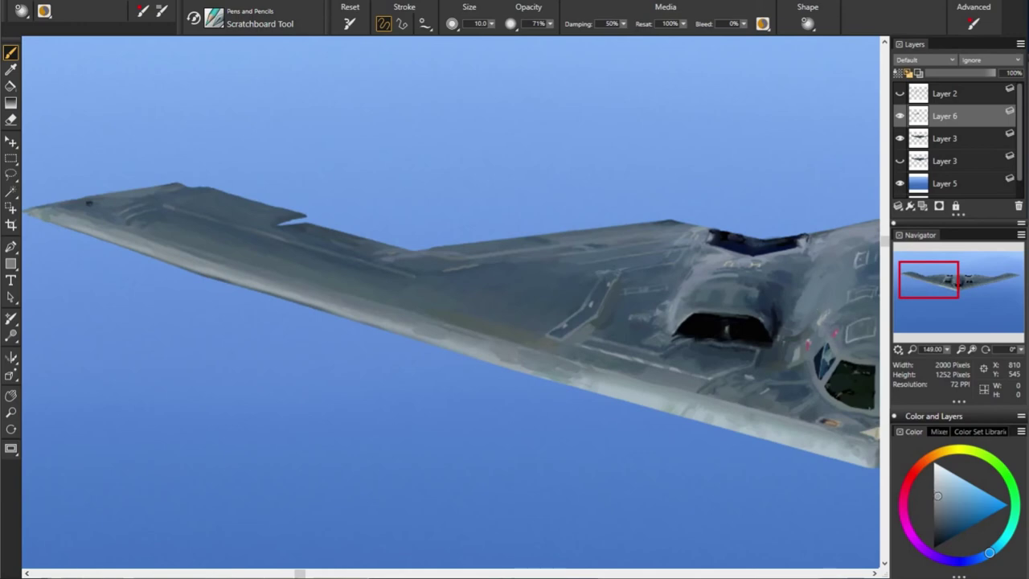
pyautogui.keyDown('alt'); pyautogui.click(833, 312); pyautogui.keyUp('alt')
pyautogui.keyDown('alt'); pyautogui.click(857, 377); pyautogui.keyUp('alt')
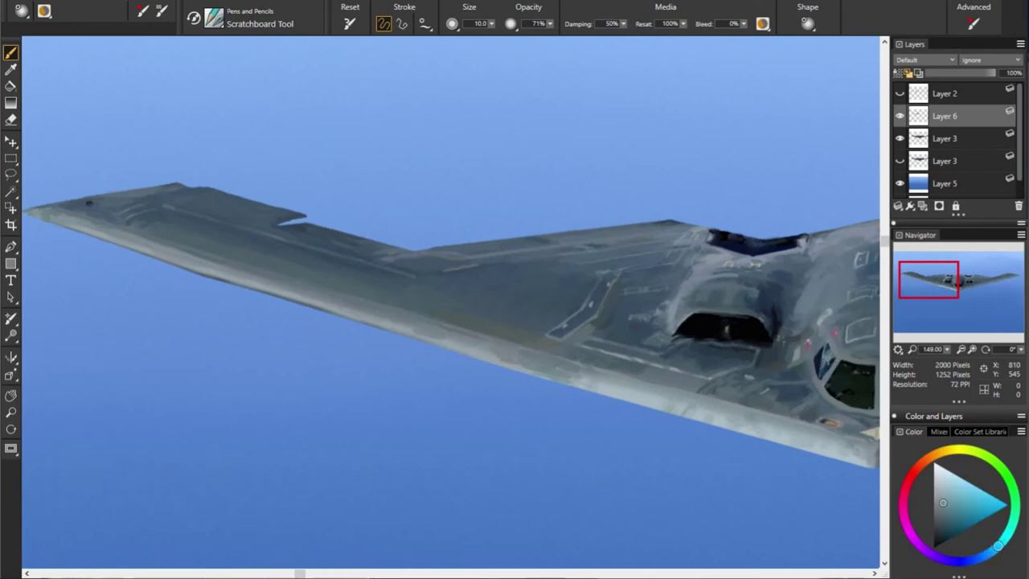
pyautogui.keyDown('alt'); pyautogui.click(764, 394); pyautogui.keyUp('alt')
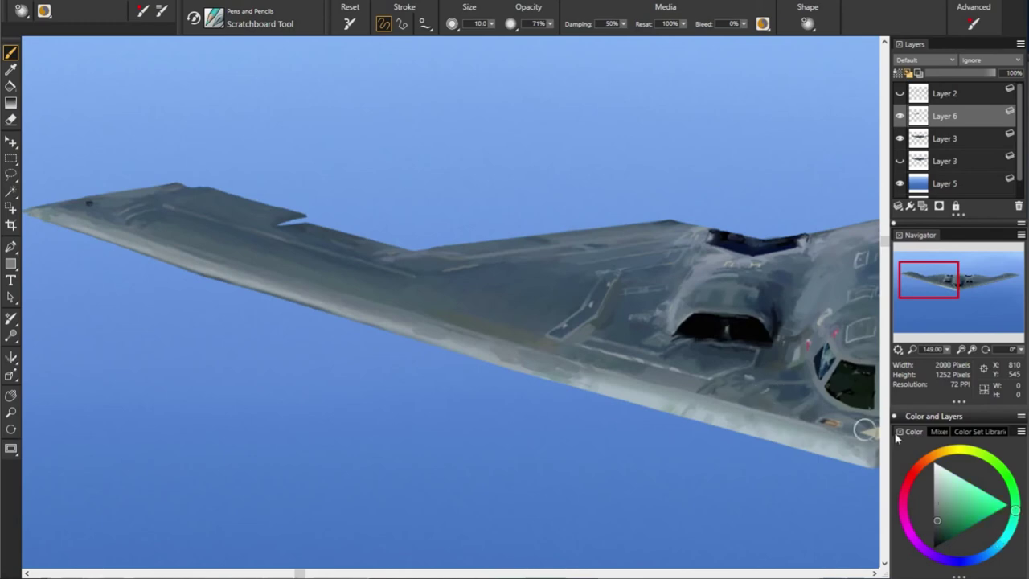
pyautogui.keyDown('alt'); pyautogui.click(864, 430); pyautogui.keyUp('alt')
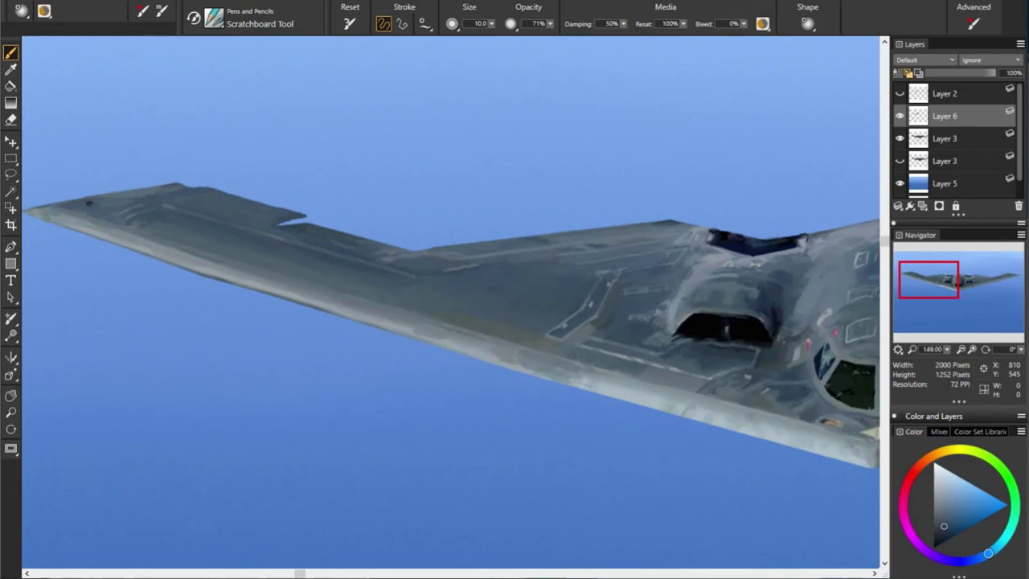
pyautogui.keyDown('alt'); pyautogui.click(724, 370); pyautogui.keyUp('alt')
pyautogui.keyDown('alt'); pyautogui.click(679, 350); pyautogui.keyUp('alt')
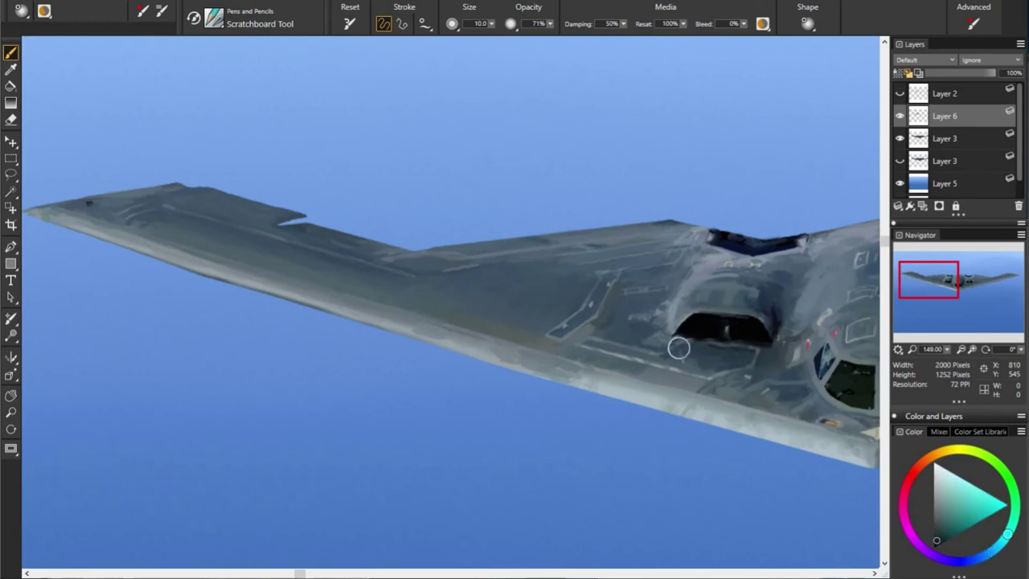
pyautogui.keyDown('alt'); pyautogui.click(698, 351); pyautogui.keyUp('alt')
pyautogui.keyDown('alt'); pyautogui.click(562, 366); pyautogui.keyUp('alt')
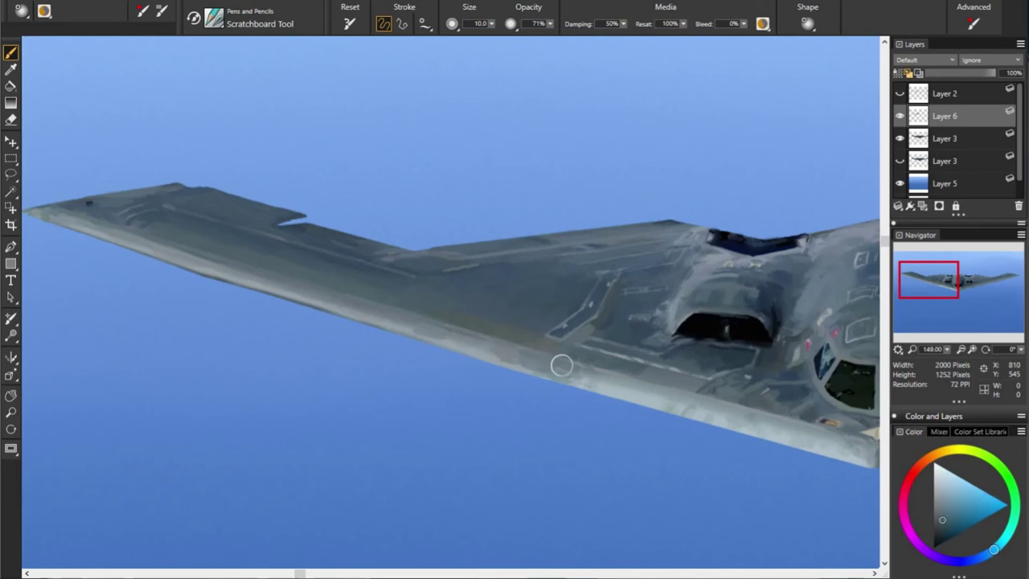
# Sample more fuselage and intake greys, then pan the Navigator to the bomber's centre and nose
pyautogui.keyDown('alt'); pyautogui.click(790, 381); pyautogui.keyUp('alt')
pyautogui.keyDown('alt'); pyautogui.click(709, 374); pyautogui.keyUp('alt')
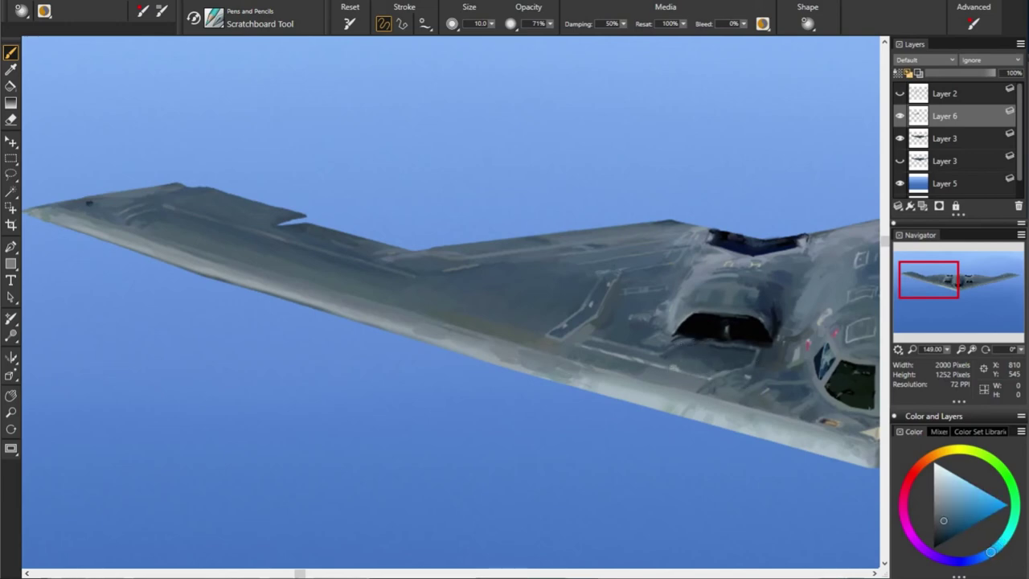
pyautogui.keyDown('alt'); pyautogui.click(679, 364); pyautogui.keyUp('alt')
pyautogui.keyDown('alt'); pyautogui.click(736, 388); pyautogui.keyUp('alt')
pyautogui.keyDown('alt'); pyautogui.click(649, 356); pyautogui.keyUp('alt')
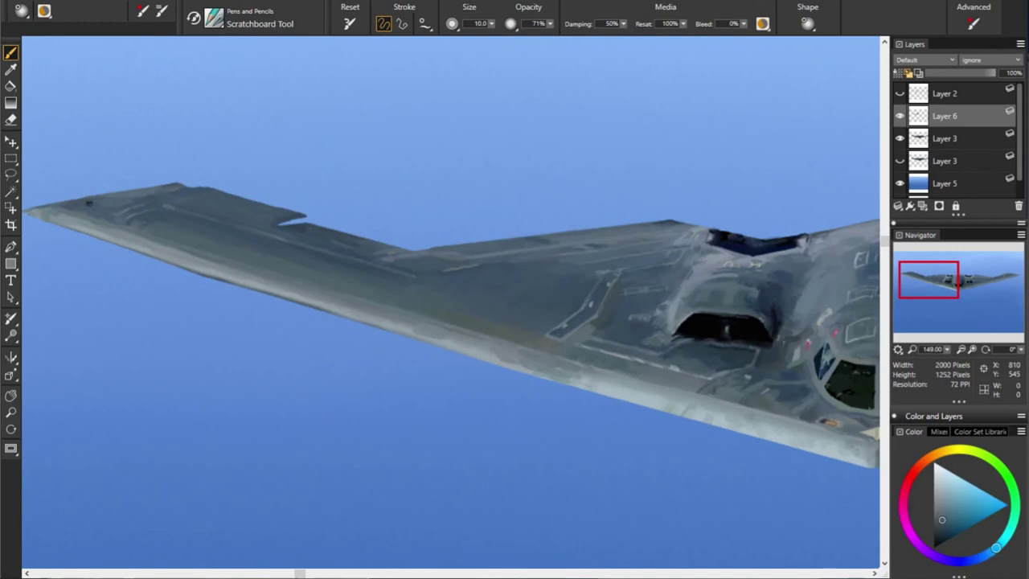
pyautogui.keyDown('alt'); pyautogui.click(646, 358); pyautogui.keyUp('alt')
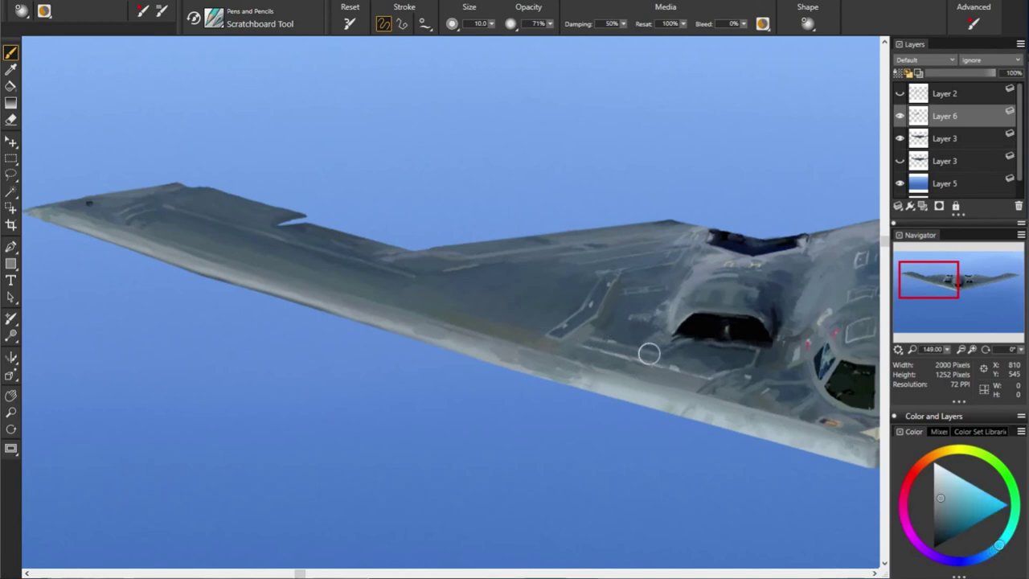
pyautogui.keyDown('alt'); pyautogui.click(643, 354); pyautogui.keyUp('alt')
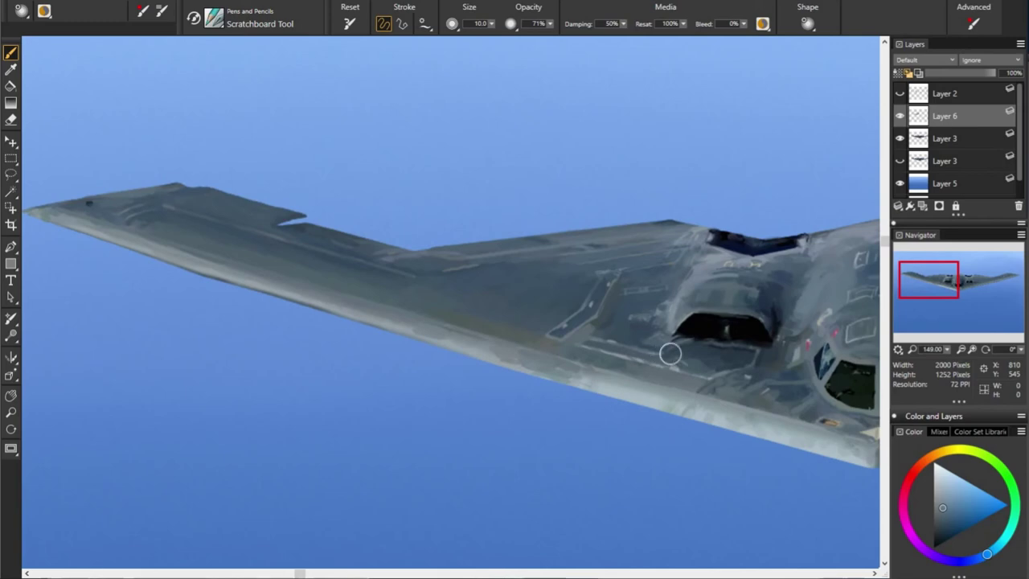
pyautogui.keyDown('alt'); pyautogui.click(613, 343); pyautogui.keyUp('alt')
pyautogui.keyDown('alt'); pyautogui.click(797, 464); pyautogui.keyUp('alt')
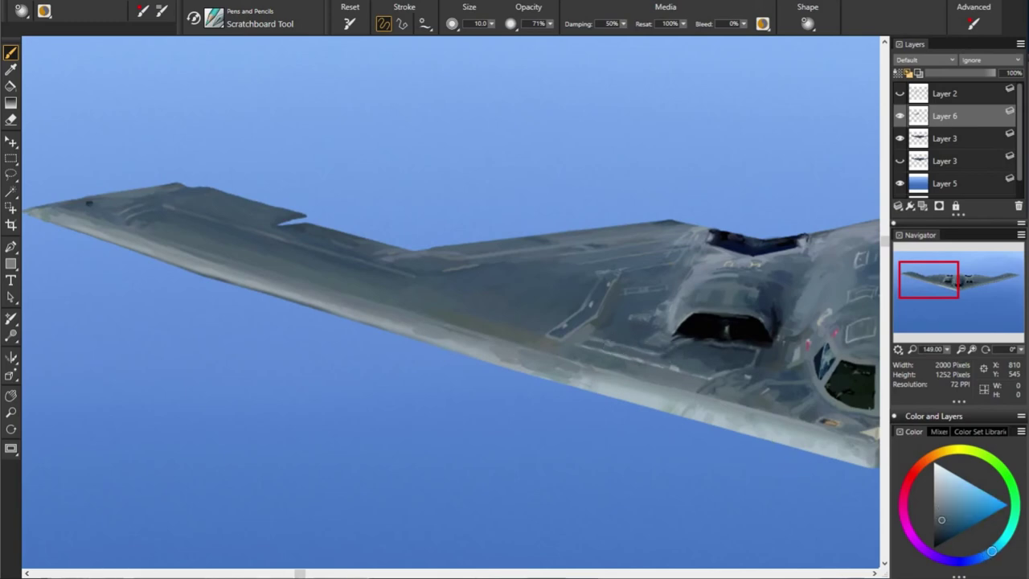
pyautogui.keyDown('alt'); pyautogui.click(719, 349); pyautogui.keyUp('alt')
pyautogui.keyDown('alt'); pyautogui.click(596, 328); pyautogui.keyUp('alt')
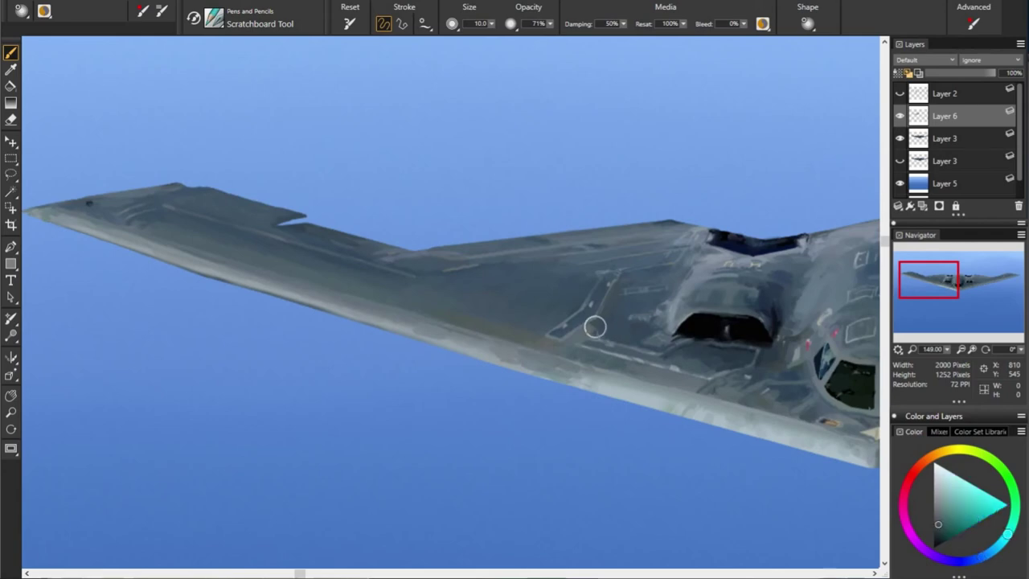
pyautogui.keyDown('alt'); pyautogui.click(745, 349); pyautogui.keyUp('alt')
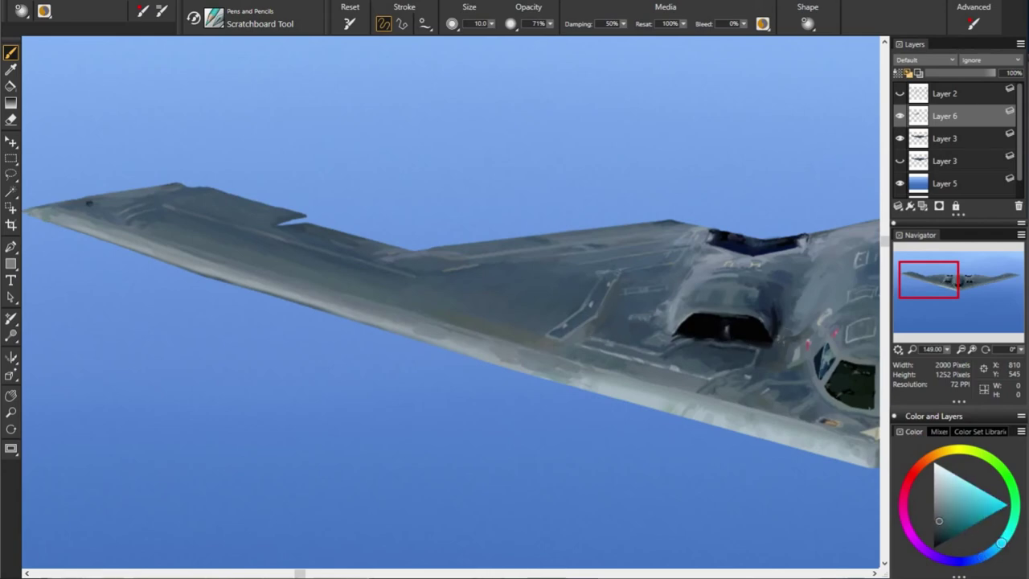
pyautogui.keyDown('alt'); pyautogui.click(801, 293); pyautogui.keyUp('alt')
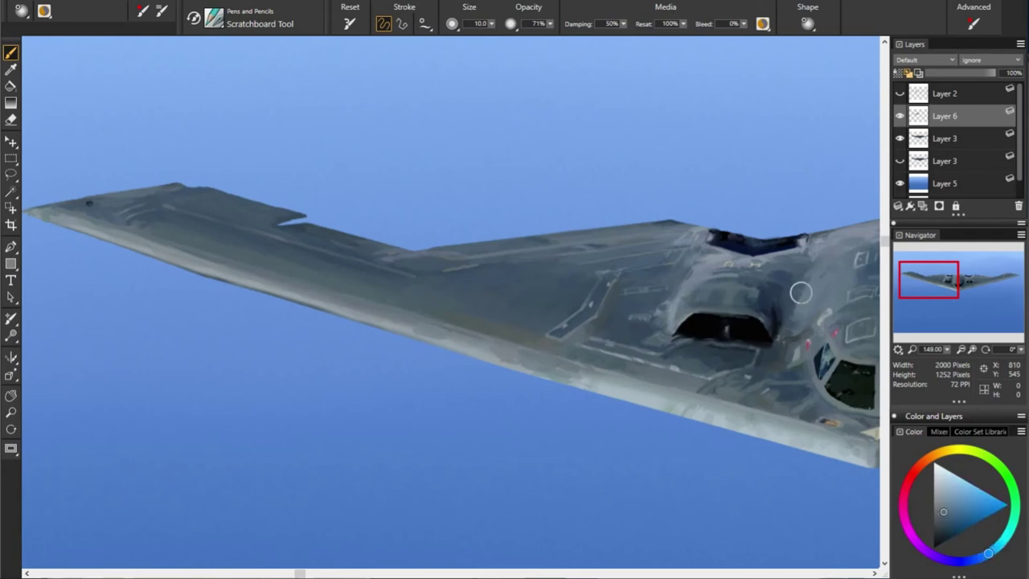
pyautogui.moveTo(937, 285); pyautogui.dragTo(994, 288)
# Zoom out and paint a light grey-blue line along the wing's upper edge
pyautogui.scroll(-3, 965, 306)
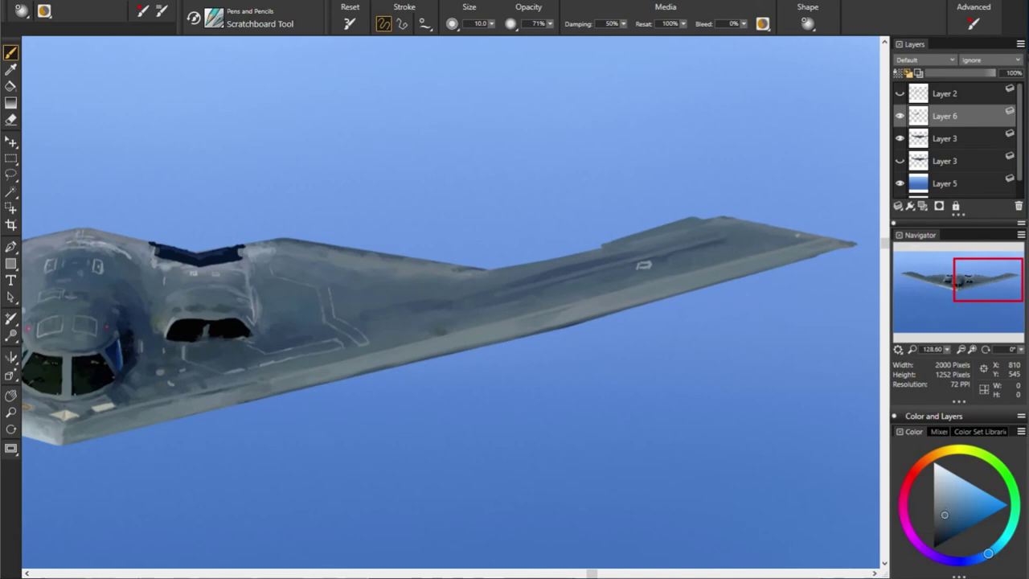
pyautogui.keyDown('alt'); pyautogui.click(869, 274); pyautogui.keyUp('alt')
pyautogui.keyDown('alt'); pyautogui.click(797, 221); pyautogui.keyUp('alt')
pyautogui.keyDown('alt'); pyautogui.click(727, 327); pyautogui.keyUp('alt')
pyautogui.moveTo(603, 245); pyautogui.dragTo(639, 254)
# Paint light panel-line strokes across the right wing in sampled greys
pyautogui.keyDown('alt'); pyautogui.click(522, 275); pyautogui.keyUp('alt')
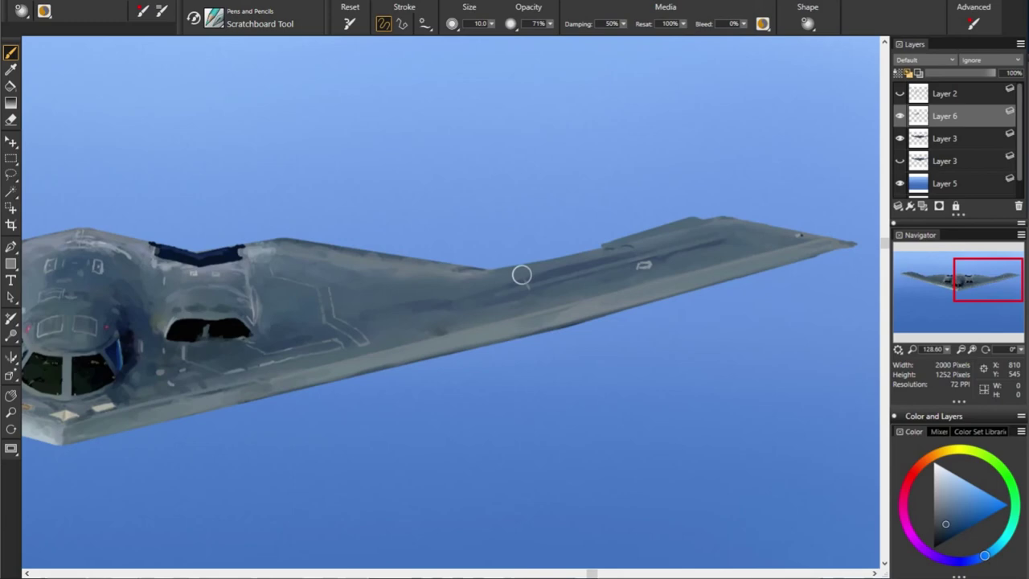
pyautogui.keyDown('alt'); pyautogui.click(801, 301); pyautogui.keyUp('alt')
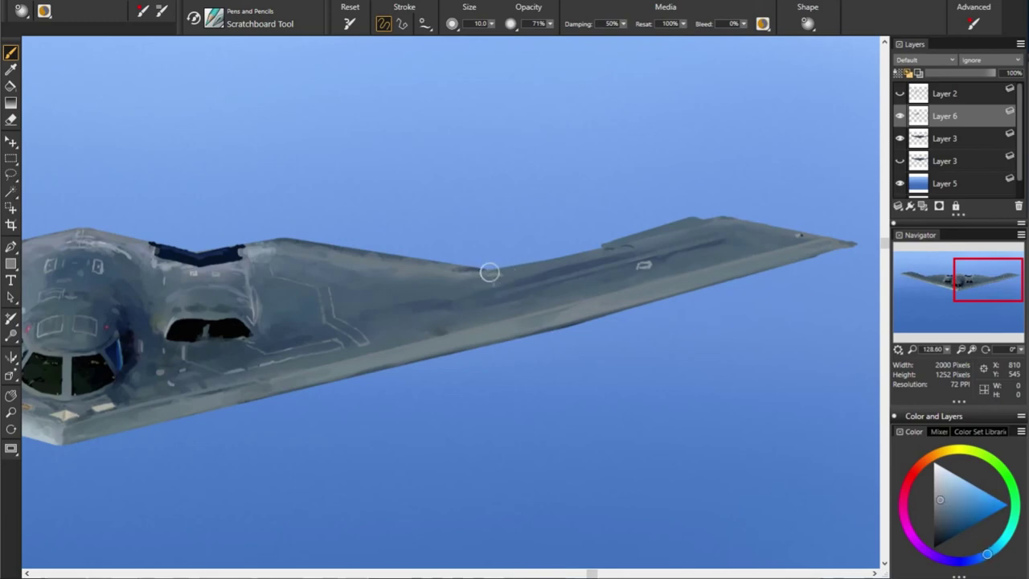
pyautogui.keyDown('alt'); pyautogui.click(438, 296); pyautogui.keyUp('alt')
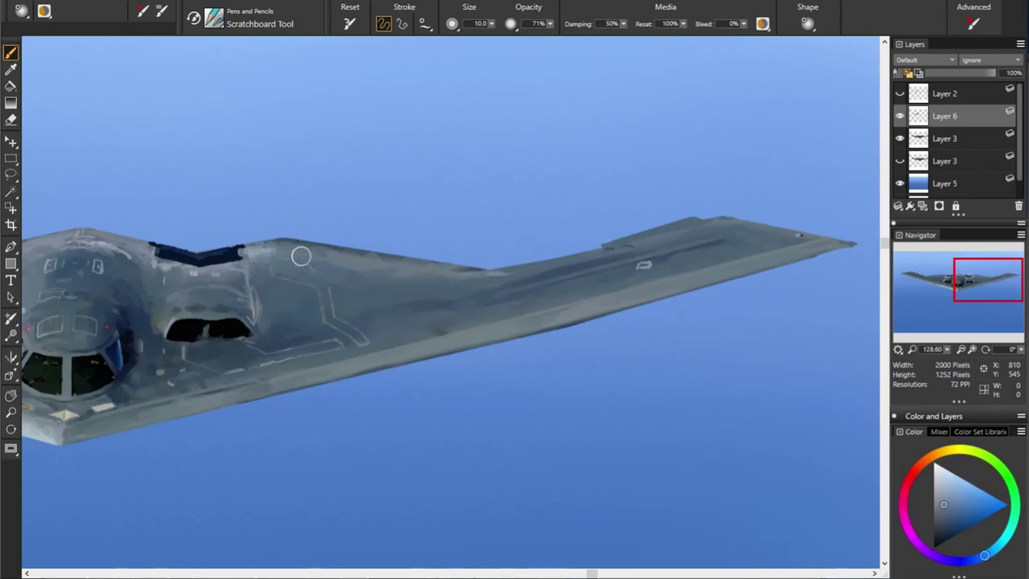
pyautogui.keyDown('alt'); pyautogui.click(378, 269); pyautogui.keyUp('alt')
pyautogui.moveTo(326, 260); pyautogui.dragTo(354, 253)
# Sample lighter greys, a cyan tint and near-black shades around the intake
pyautogui.keyDown('alt'); pyautogui.click(254, 294); pyautogui.keyUp('alt')
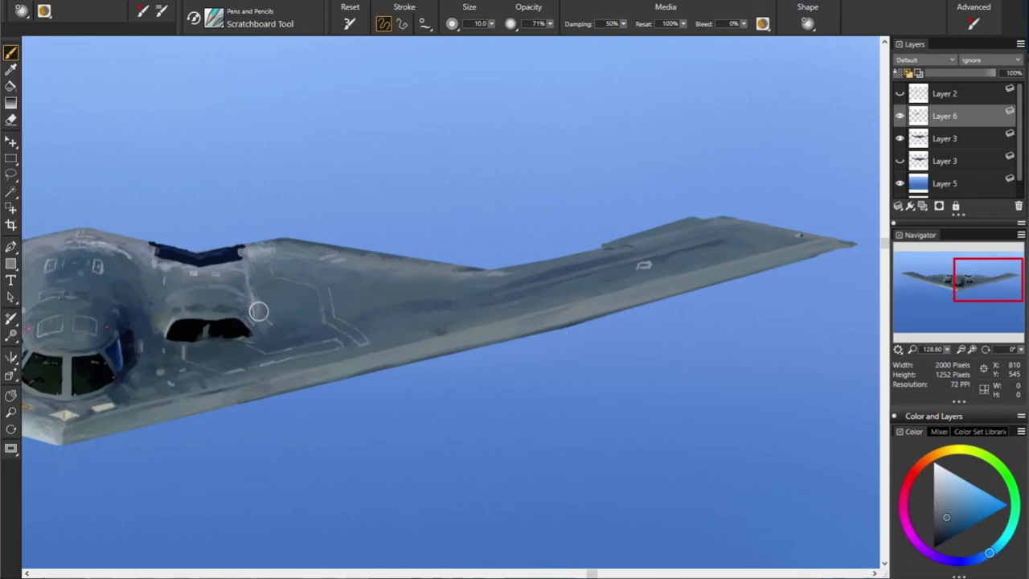
pyautogui.keyDown('alt'); pyautogui.click(267, 310); pyautogui.keyUp('alt')
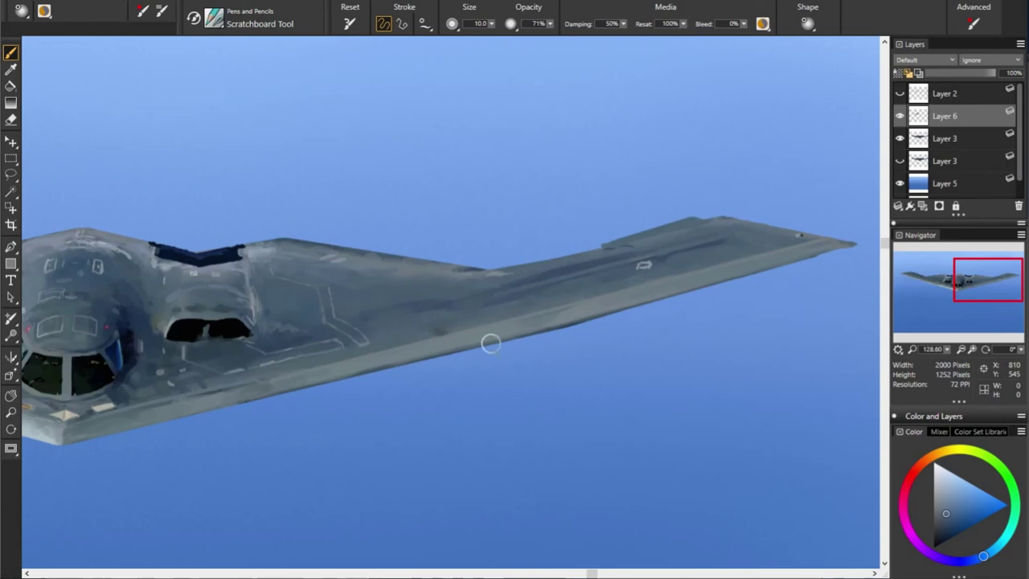
pyautogui.keyDown('alt'); pyautogui.click(329, 353); pyautogui.keyUp('alt')
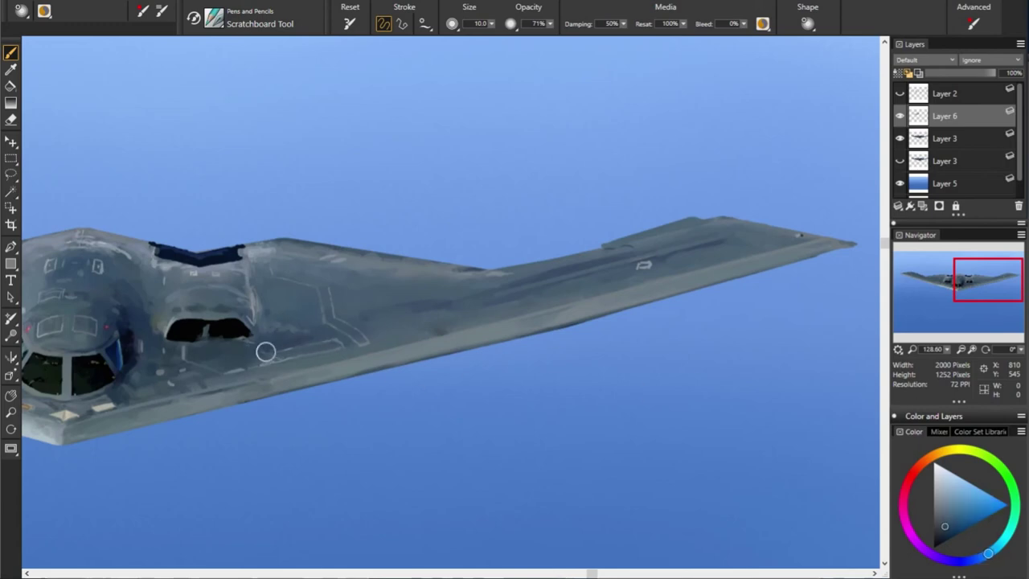
pyautogui.keyDown('alt'); pyautogui.click(118, 352); pyautogui.keyUp('alt')
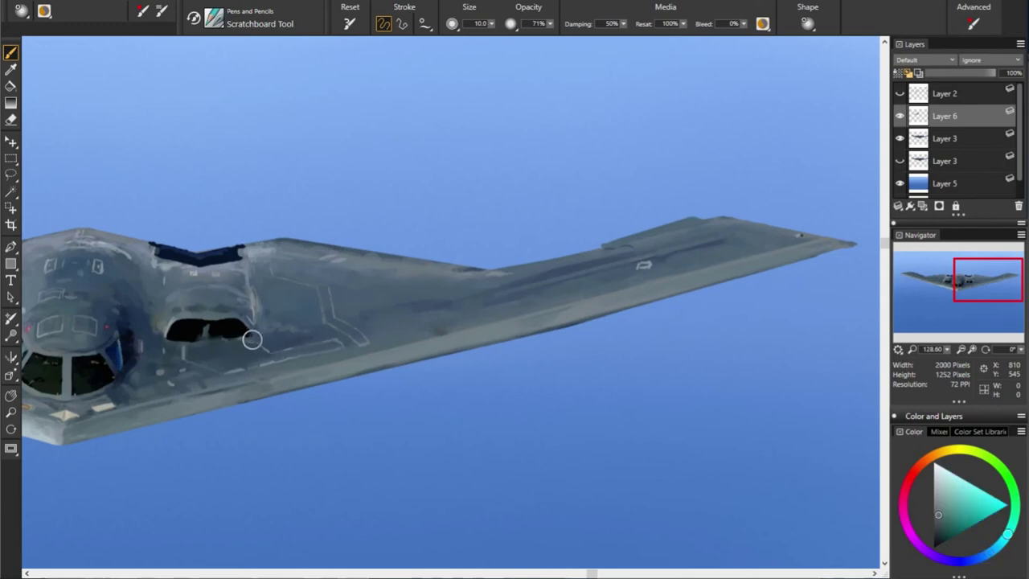
pyautogui.keyDown('alt'); pyautogui.click(72, 378); pyautogui.keyUp('alt')
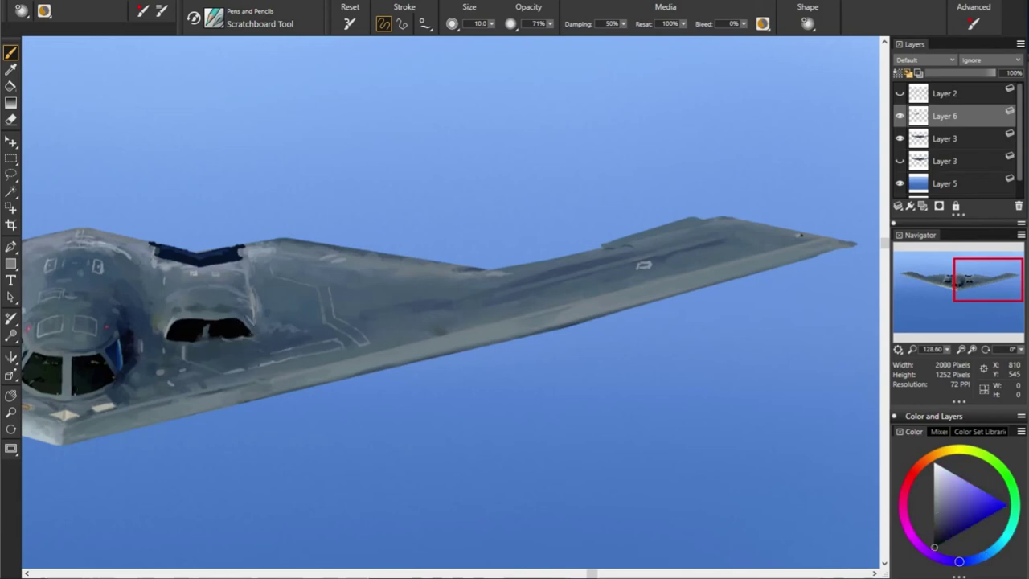
pyautogui.keyDown('alt'); pyautogui.click(230, 318); pyautogui.keyUp('alt')
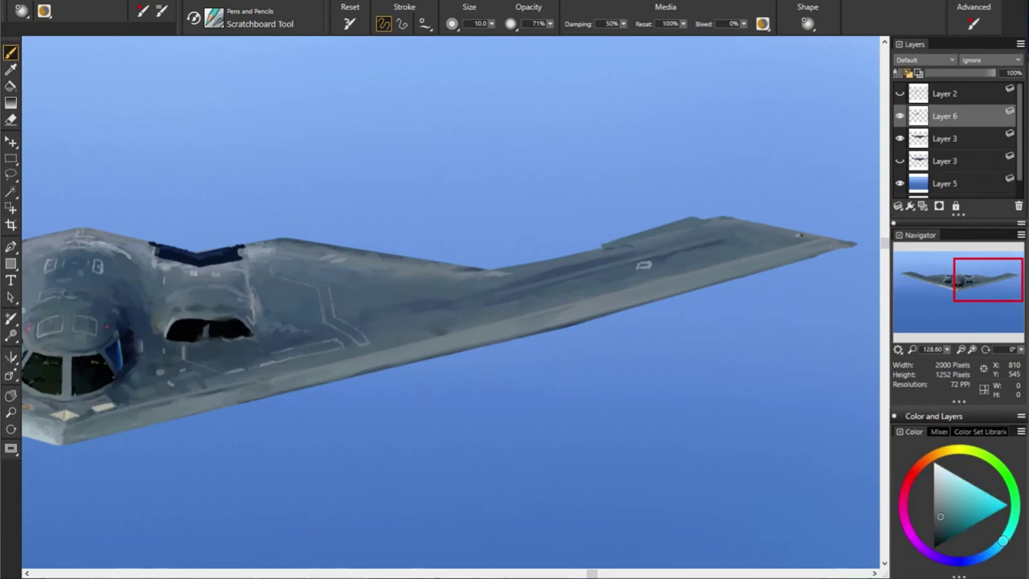
pyautogui.keyDown('alt'); pyautogui.click(197, 328); pyautogui.keyUp('alt')
pyautogui.keyDown('alt'); pyautogui.click(202, 330); pyautogui.keyUp('alt')
# Sample mid, darker and lighter grey-blues beside the intake and fuselage
pyautogui.keyDown('alt'); pyautogui.click(279, 365); pyautogui.keyUp('alt')
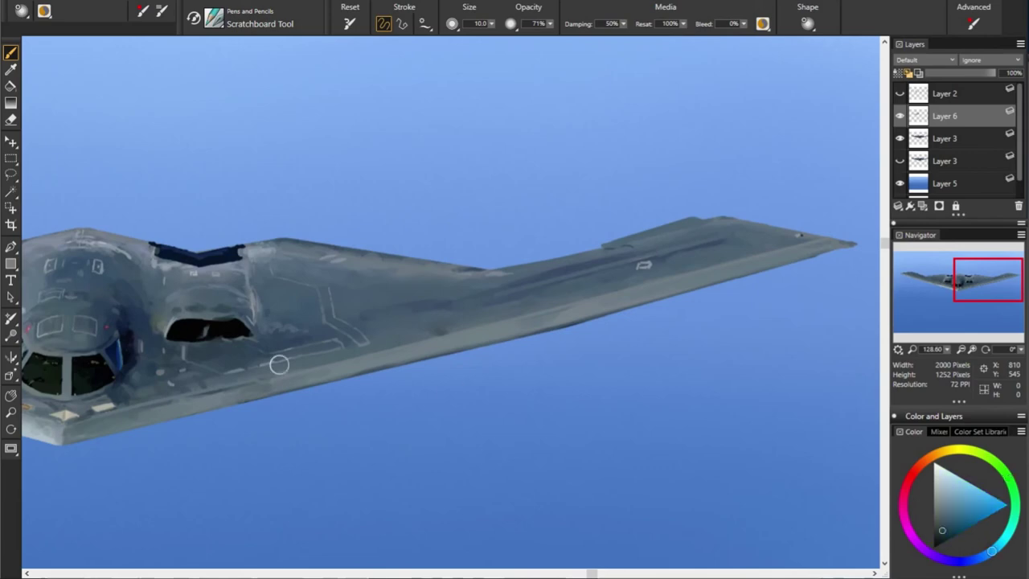
pyautogui.keyDown('alt'); pyautogui.click(173, 344); pyautogui.keyUp('alt')
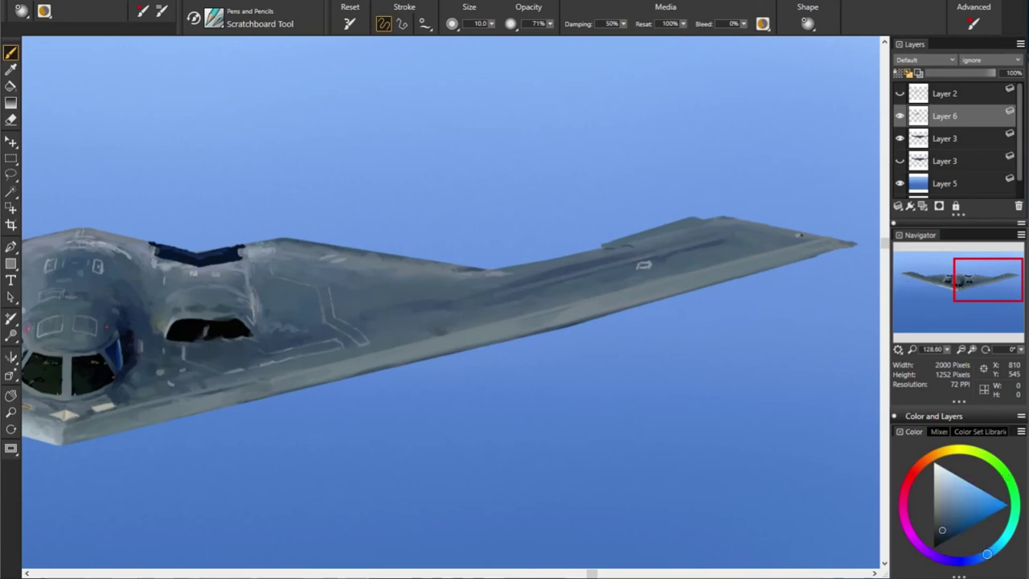
pyautogui.keyDown('alt'); pyautogui.click(182, 354); pyautogui.keyUp('alt')
pyautogui.keyDown('alt'); pyautogui.click(163, 339); pyautogui.keyUp('alt')
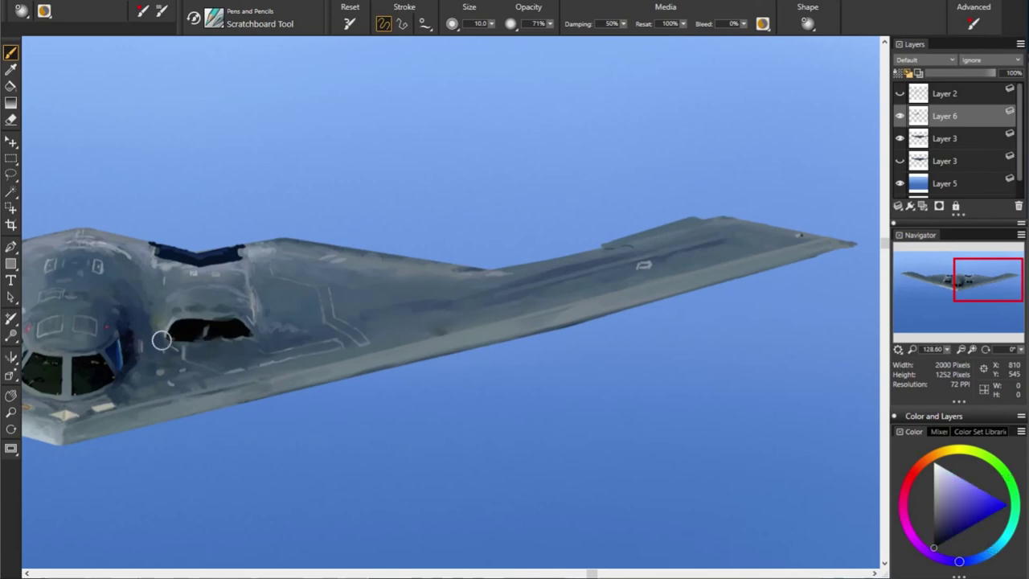
pyautogui.keyDown('alt'); pyautogui.click(164, 340); pyautogui.keyUp('alt')
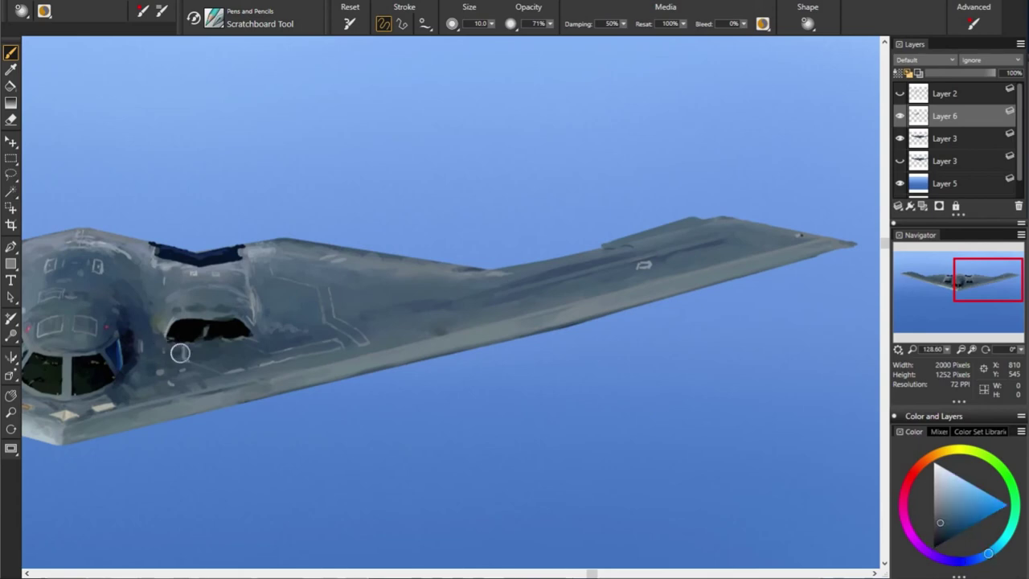
pyautogui.keyDown('alt'); pyautogui.click(150, 340); pyautogui.keyUp('alt')
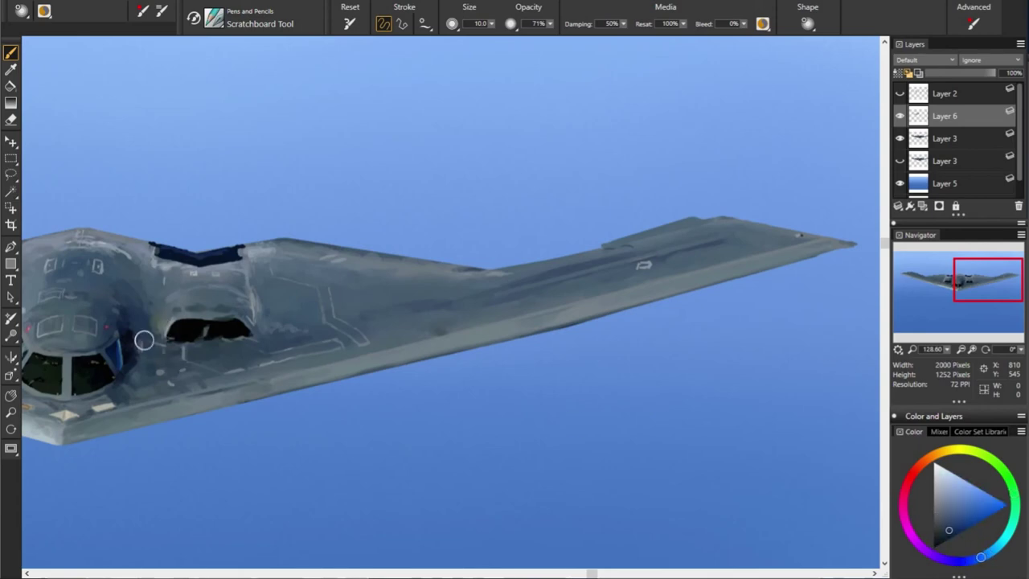
pyautogui.keyDown('alt'); pyautogui.click(206, 330); pyautogui.keyUp('alt')
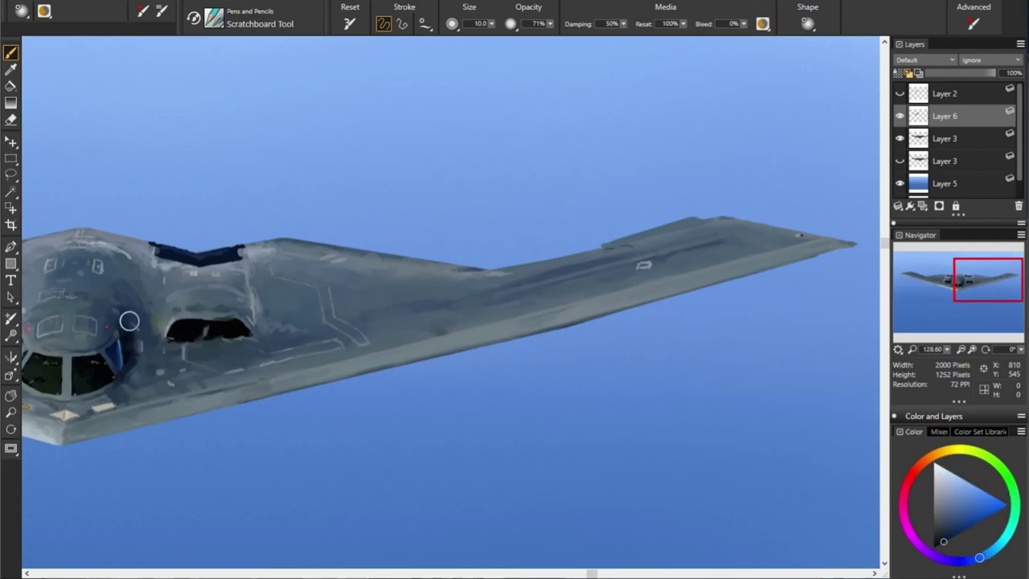
pyautogui.keyDown('alt'); pyautogui.click(306, 356); pyautogui.keyUp('alt')
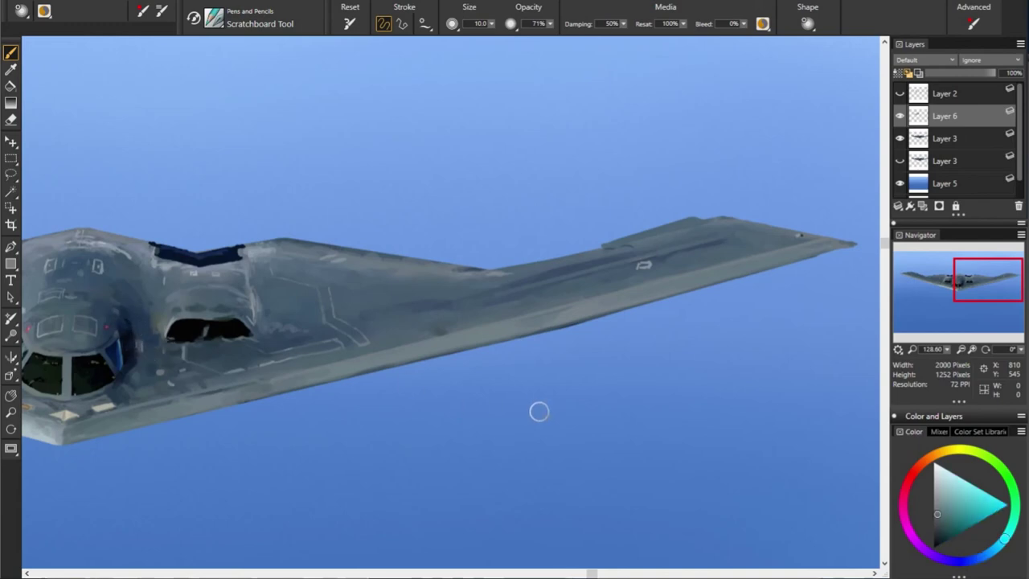
# Sample a range of grey-blues across the aircraft's wing and fuselage
pyautogui.keyDown('alt'); pyautogui.click(148, 338); pyautogui.keyUp('alt')
pyautogui.keyDown('alt'); pyautogui.click(149, 341); pyautogui.keyUp('alt')
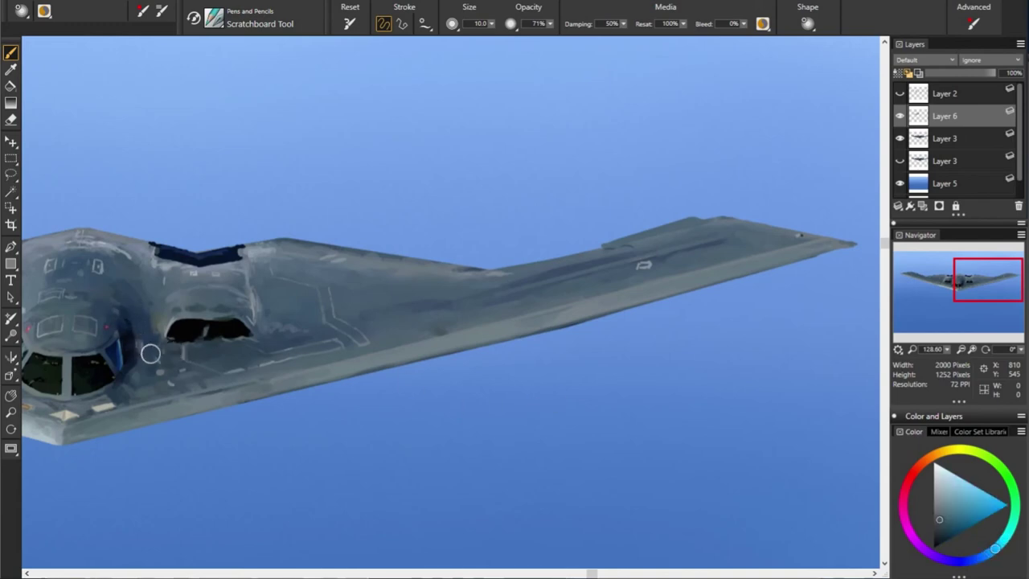
pyautogui.keyDown('alt'); pyautogui.click(130, 407); pyautogui.keyUp('alt')
pyautogui.keyDown('alt'); pyautogui.click(51, 409); pyautogui.keyUp('alt')
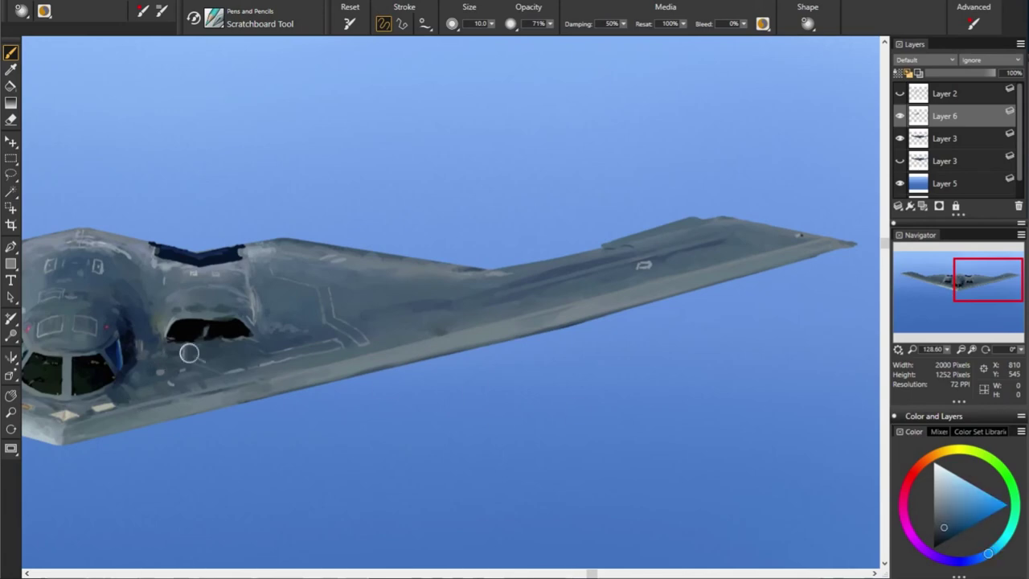
pyautogui.keyDown('alt'); pyautogui.click(73, 402); pyautogui.keyUp('alt')
pyautogui.keyDown('alt'); pyautogui.click(356, 392); pyautogui.keyUp('alt')
pyautogui.keyDown('alt'); pyautogui.click(159, 408); pyautogui.keyUp('alt')
pyautogui.keyDown('alt'); pyautogui.click(267, 351); pyautogui.keyUp('alt')
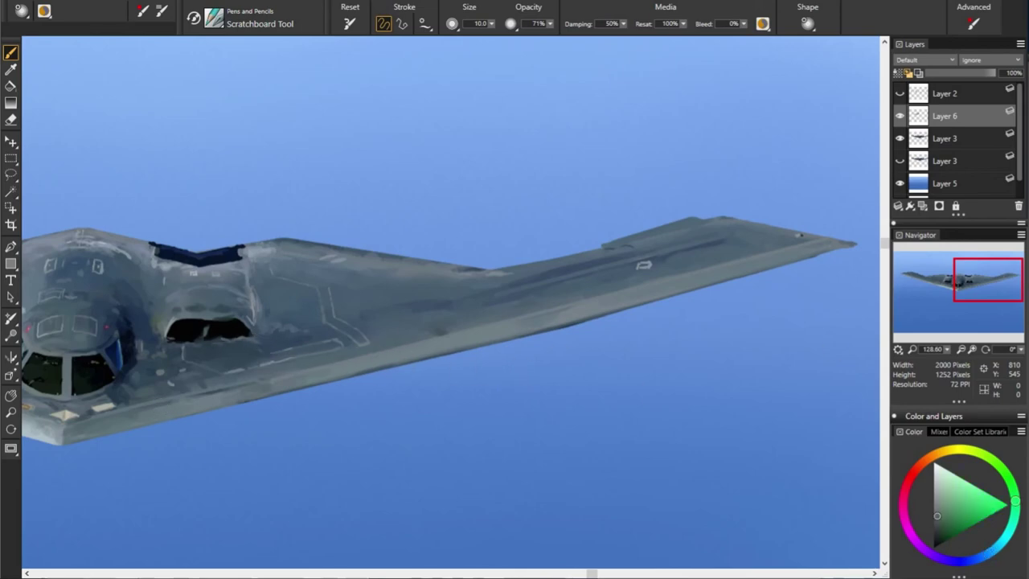
pyautogui.keyDown('alt'); pyautogui.click(278, 332); pyautogui.keyUp('alt')
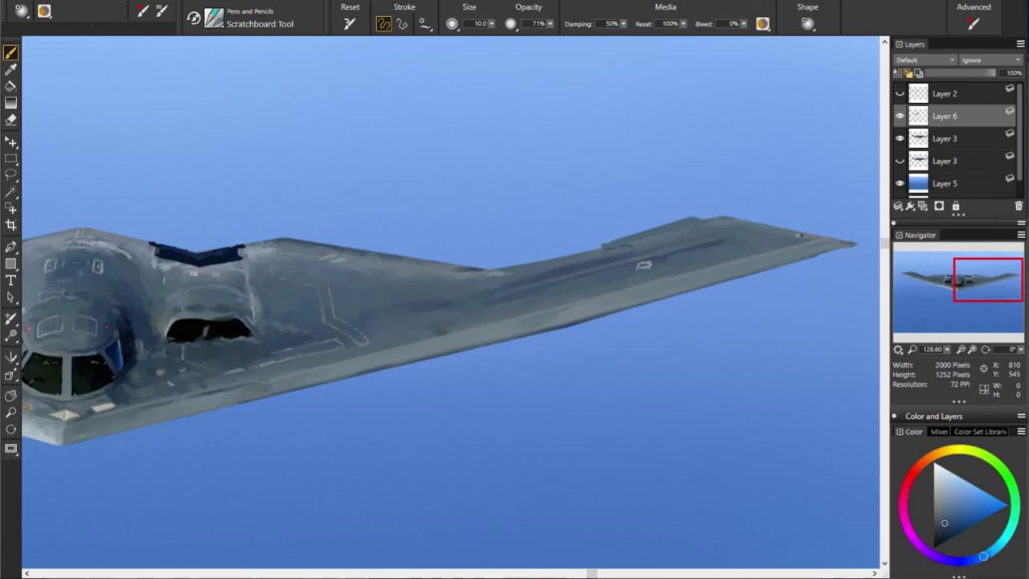
pyautogui.keyDown('alt'); pyautogui.click(308, 304); pyautogui.keyUp('alt')
pyautogui.keyDown('alt'); pyautogui.click(420, 323); pyautogui.keyUp('alt')
pyautogui.keyDown('alt'); pyautogui.click(200, 340); pyautogui.keyUp('alt')
# Sample colours over the canopy and a lighter grey-blue from the plane
pyautogui.keyDown('alt'); pyautogui.click(191, 264); pyautogui.keyUp('alt')
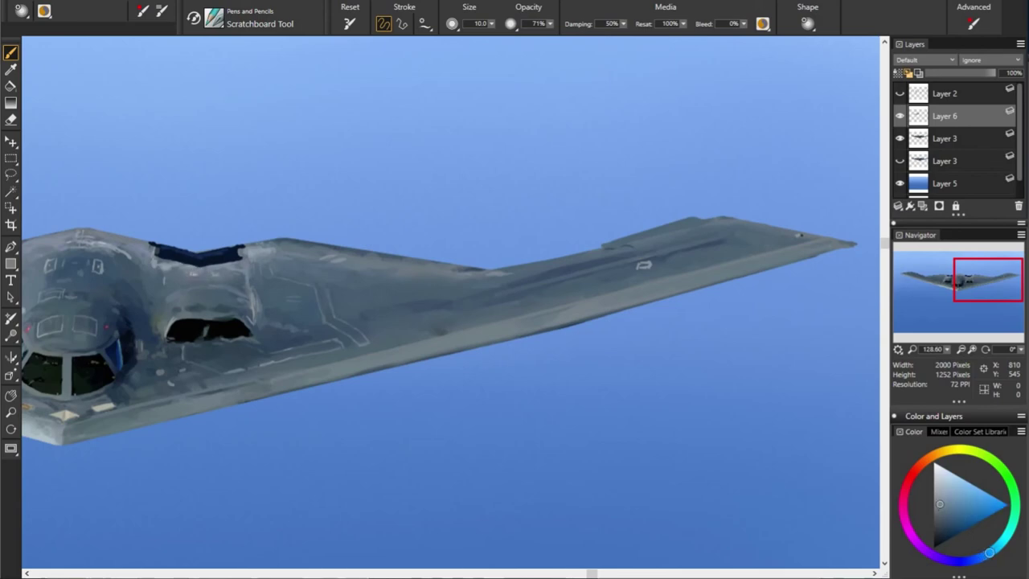
pyautogui.keyDown('alt'); pyautogui.click(152, 263); pyautogui.keyUp('alt')
pyautogui.keyDown('alt'); pyautogui.click(163, 261); pyautogui.keyUp('alt')
pyautogui.keyDown('alt'); pyautogui.click(164, 270); pyautogui.keyUp('alt')
pyautogui.keyDown('alt'); pyautogui.click(641, 353); pyautogui.keyUp('alt')
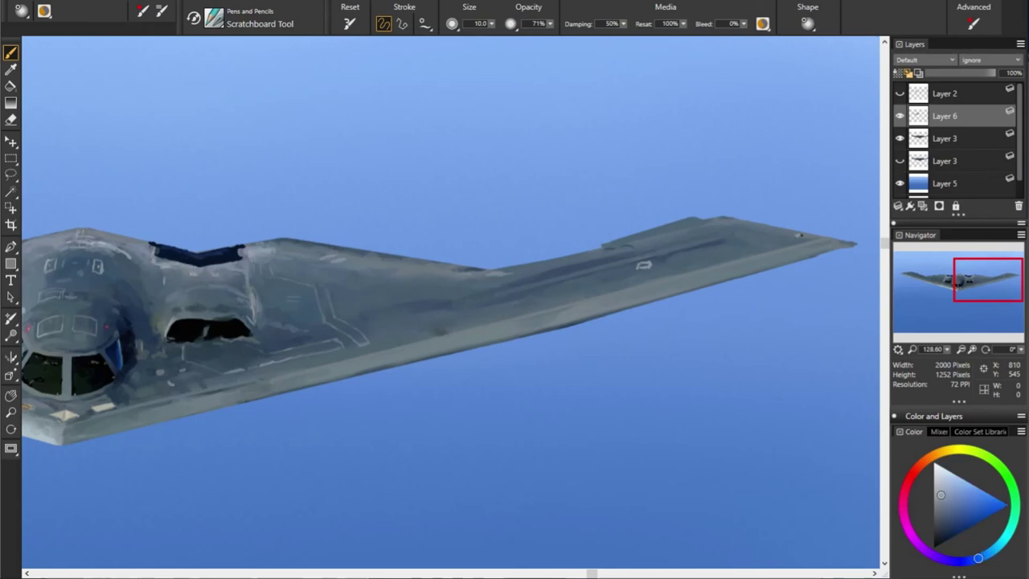
pyautogui.keyDown('alt'); pyautogui.click(702, 342); pyautogui.keyUp('alt')
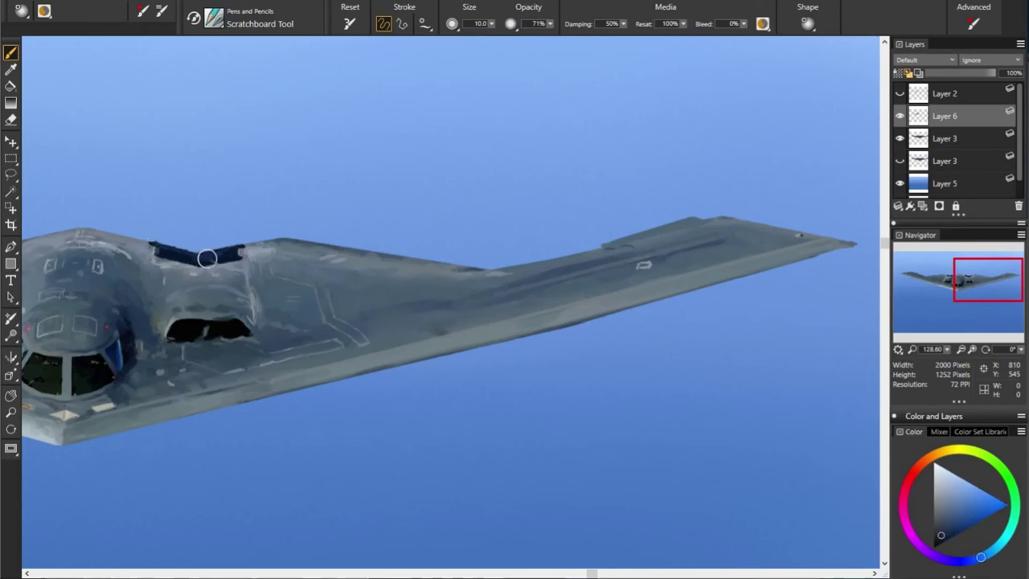
pyautogui.keyDown('alt'); pyautogui.click(317, 334); pyautogui.keyUp('alt')
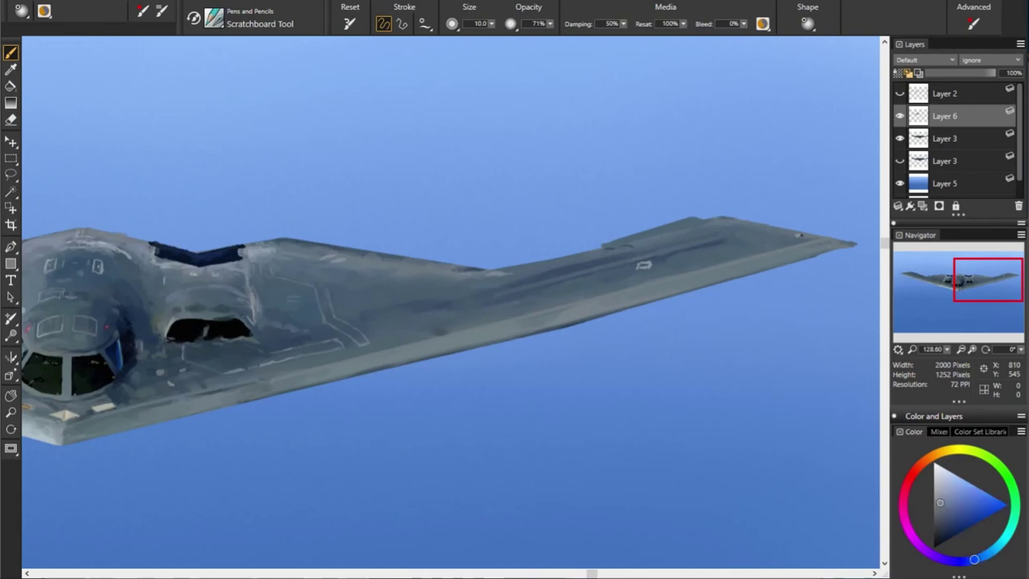
# Switch back to the Scratchboard Tool and sample grey-blues from the fuselage near the intake
pyautogui.press('n')
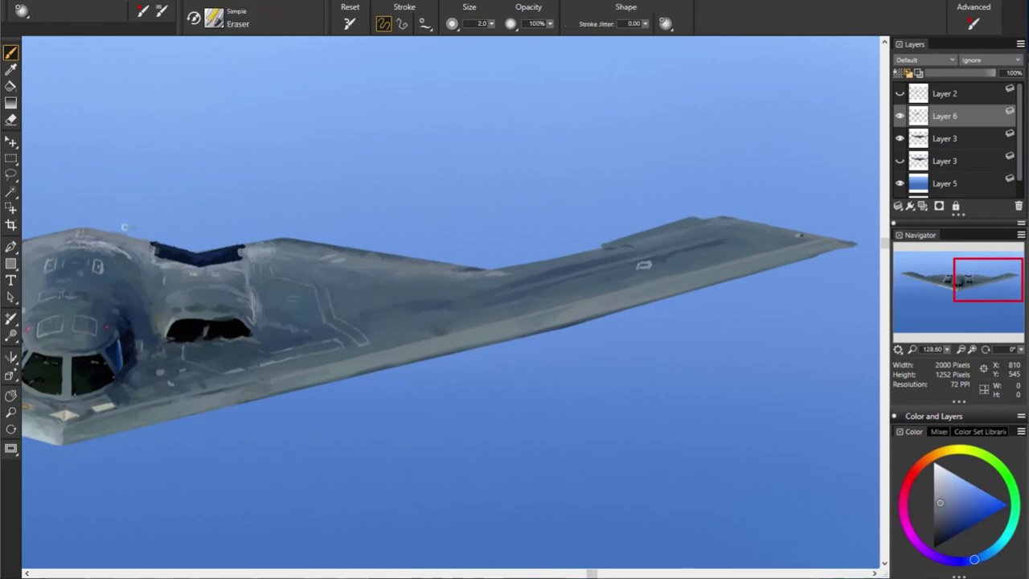
pyautogui.press('n')
pyautogui.keyDown('alt'); pyautogui.click(186, 281); pyautogui.keyUp('alt')
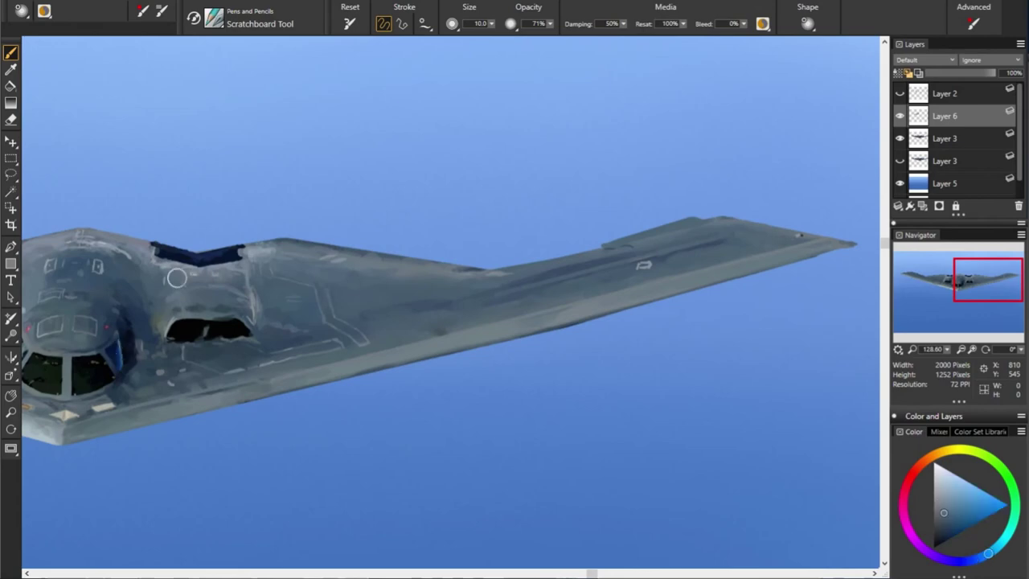
pyautogui.keyDown('alt'); pyautogui.click(648, 395); pyautogui.keyUp('alt')
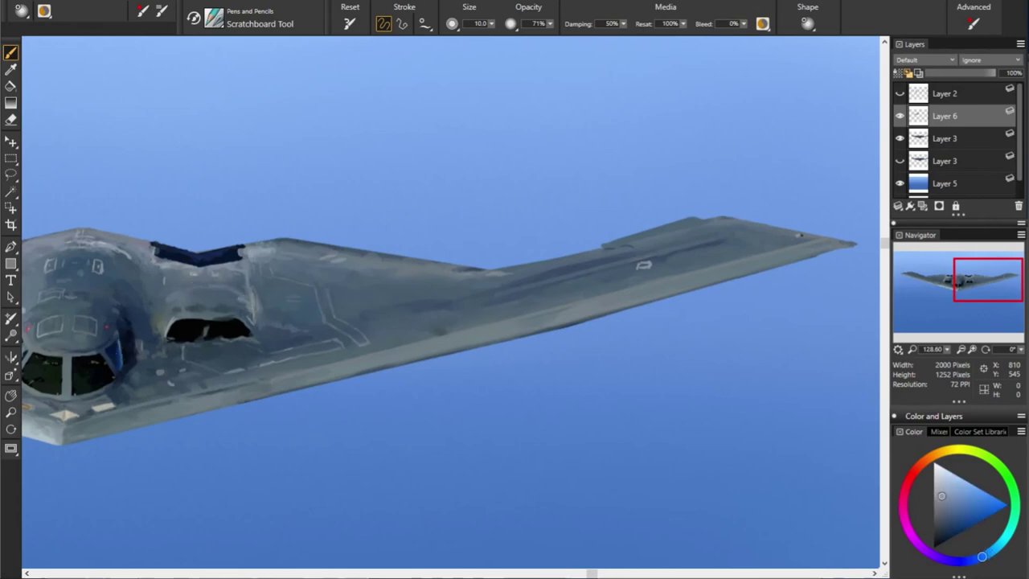
pyautogui.keyDown('alt'); pyautogui.click(254, 291); pyautogui.keyUp('alt')
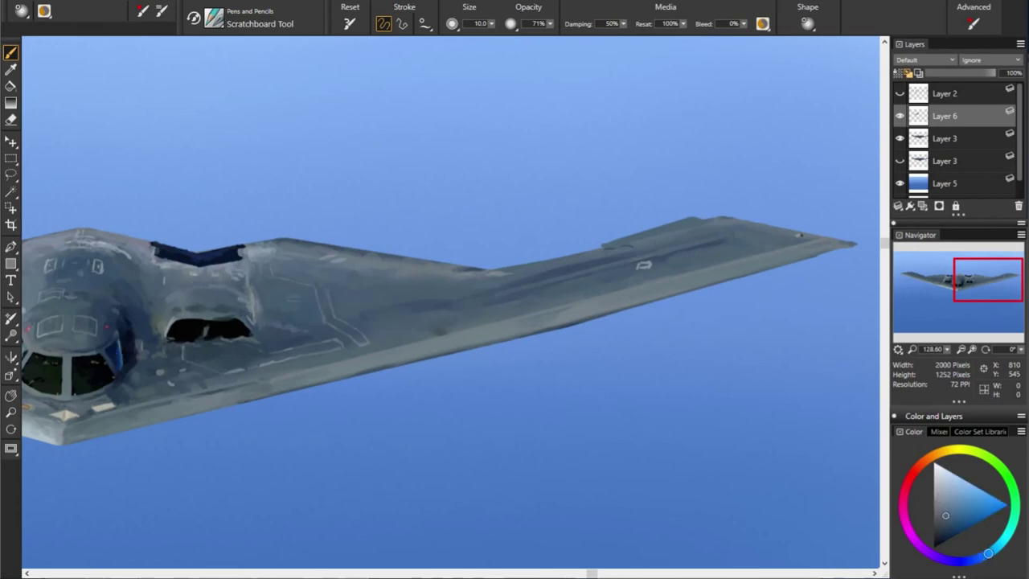
pyautogui.keyDown('alt'); pyautogui.click(173, 346); pyautogui.keyUp('alt')
pyautogui.keyDown('alt'); pyautogui.click(232, 270); pyautogui.keyUp('alt')
pyautogui.keyDown('alt'); pyautogui.click(284, 283); pyautogui.keyUp('alt')
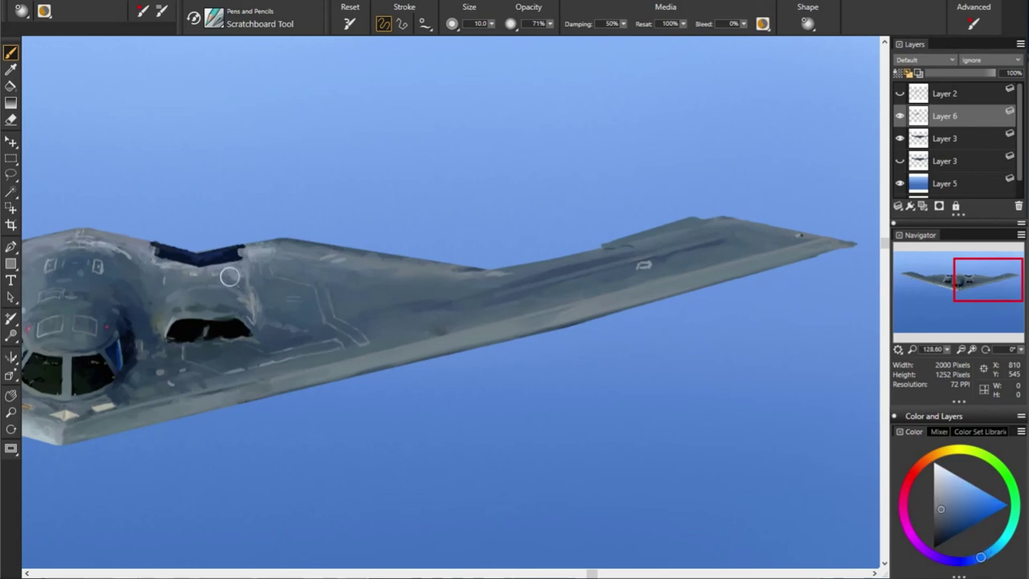
pyautogui.keyDown('alt'); pyautogui.click(224, 368); pyautogui.keyUp('alt')
pyautogui.keyDown('alt'); pyautogui.click(157, 334); pyautogui.keyUp('alt')
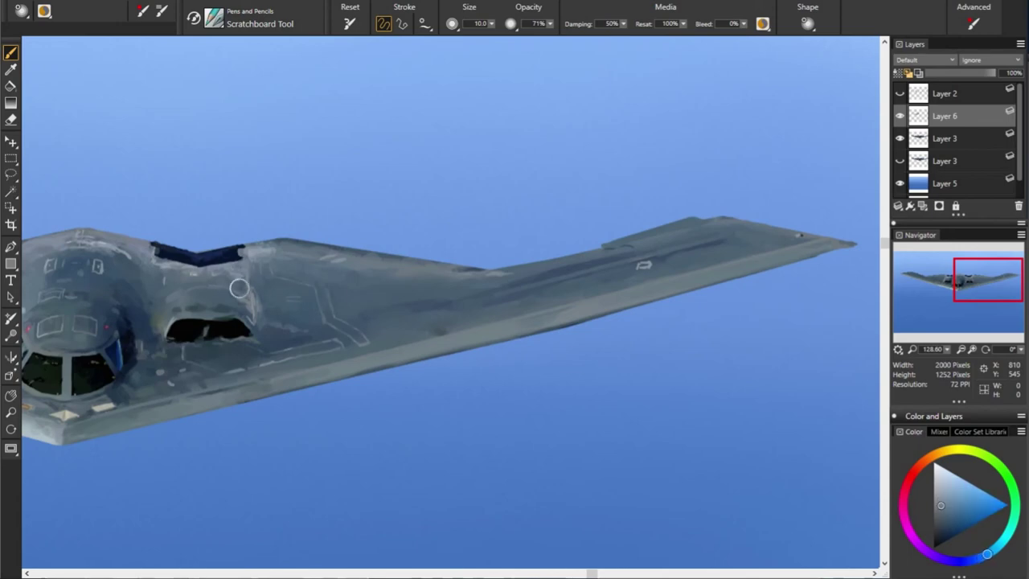
pyautogui.keyDown('alt'); pyautogui.click(233, 310); pyautogui.keyUp('alt')
# Sample grey-blue tones from the inner wing and fuselage
pyautogui.keyDown('alt'); pyautogui.click(371, 316); pyautogui.keyUp('alt')
pyautogui.keyDown('alt'); pyautogui.click(366, 302); pyautogui.keyUp('alt')
pyautogui.keyDown('alt'); pyautogui.click(217, 289); pyautogui.keyUp('alt')
pyautogui.keyDown('alt'); pyautogui.click(379, 316); pyautogui.keyUp('alt')
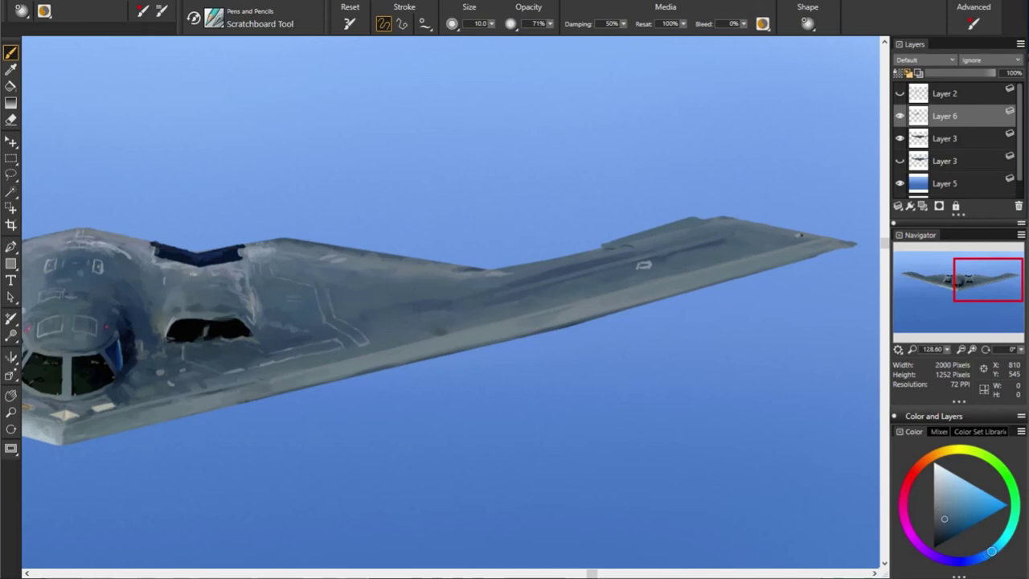
# Sample grey-blue tones around the upper intake area
pyautogui.keyDown('alt'); pyautogui.click(216, 314); pyautogui.keyUp('alt')
pyautogui.keyDown('alt'); pyautogui.click(220, 296); pyautogui.keyUp('alt')
pyautogui.keyDown('alt'); pyautogui.click(237, 292); pyautogui.keyUp('alt')
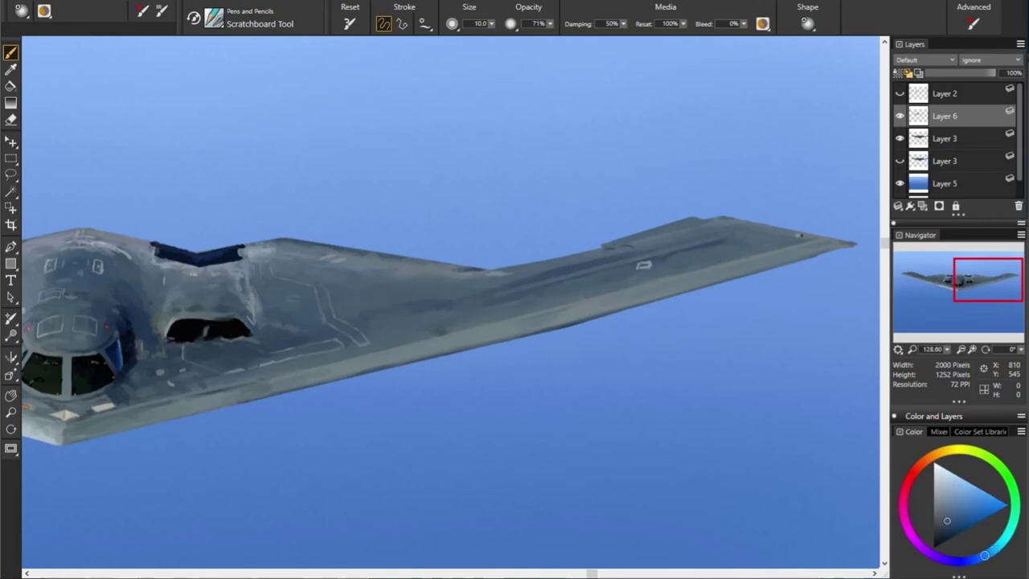
pyautogui.keyDown('alt'); pyautogui.click(242, 300); pyautogui.keyUp('alt')
pyautogui.keyDown('alt'); pyautogui.click(241, 300); pyautogui.keyUp('alt')
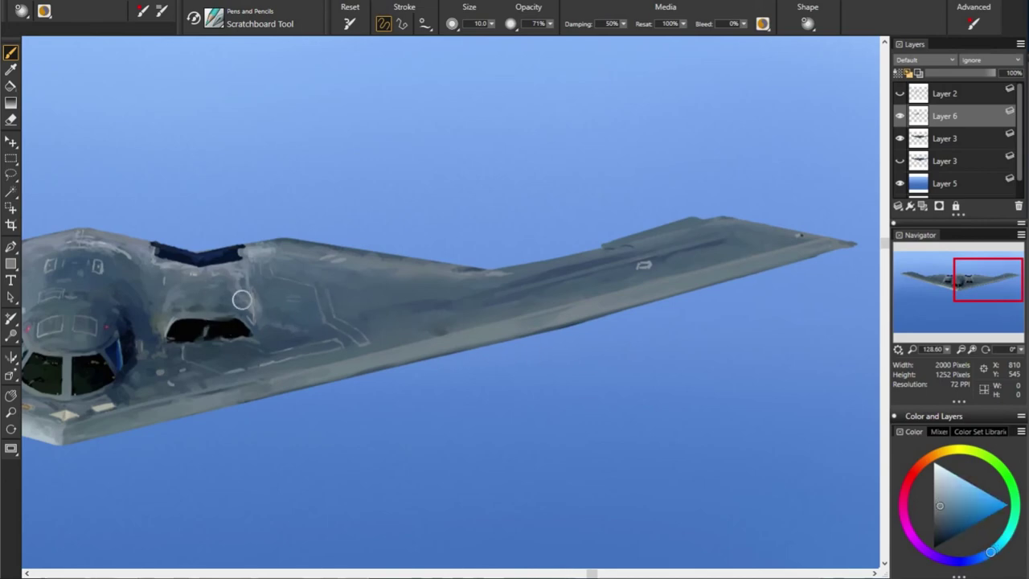
pyautogui.keyDown('alt'); pyautogui.click(283, 309); pyautogui.keyUp('alt')
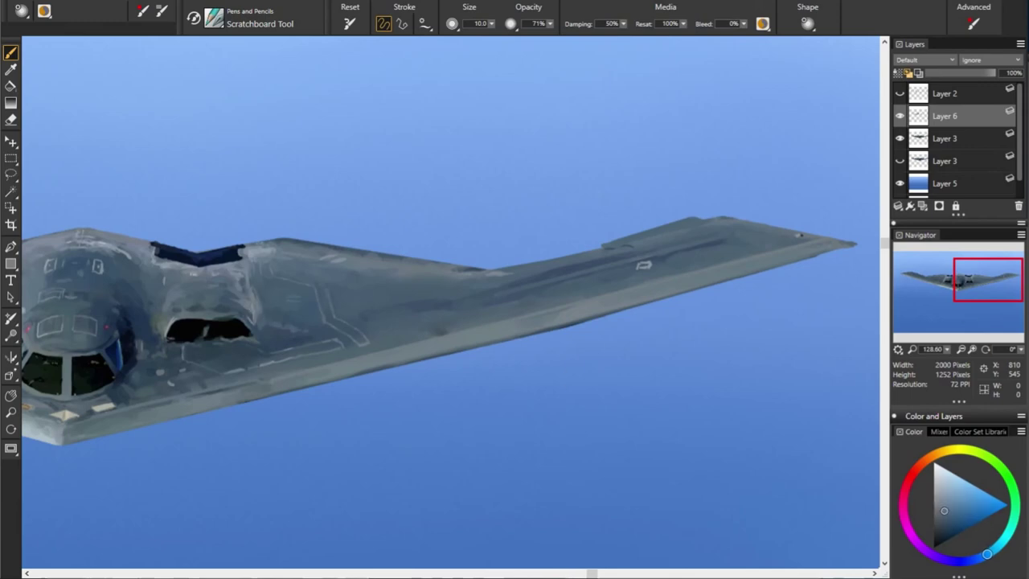
pyautogui.keyDown('alt'); pyautogui.click(240, 270); pyautogui.keyUp('alt')
pyautogui.keyDown('alt'); pyautogui.click(345, 270); pyautogui.keyUp('alt')
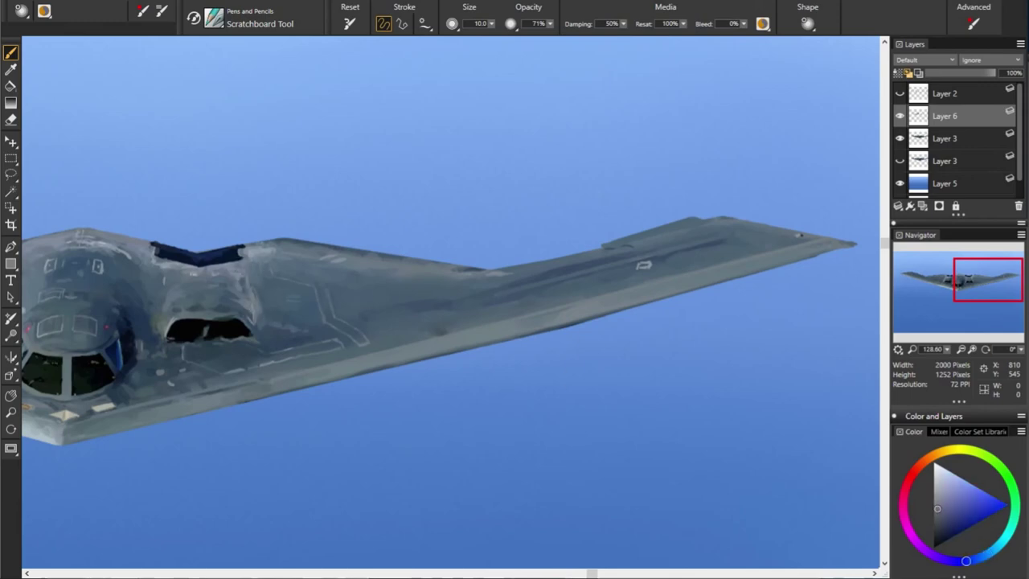
pyautogui.keyDown('alt'); pyautogui.click(229, 283); pyautogui.keyUp('alt')
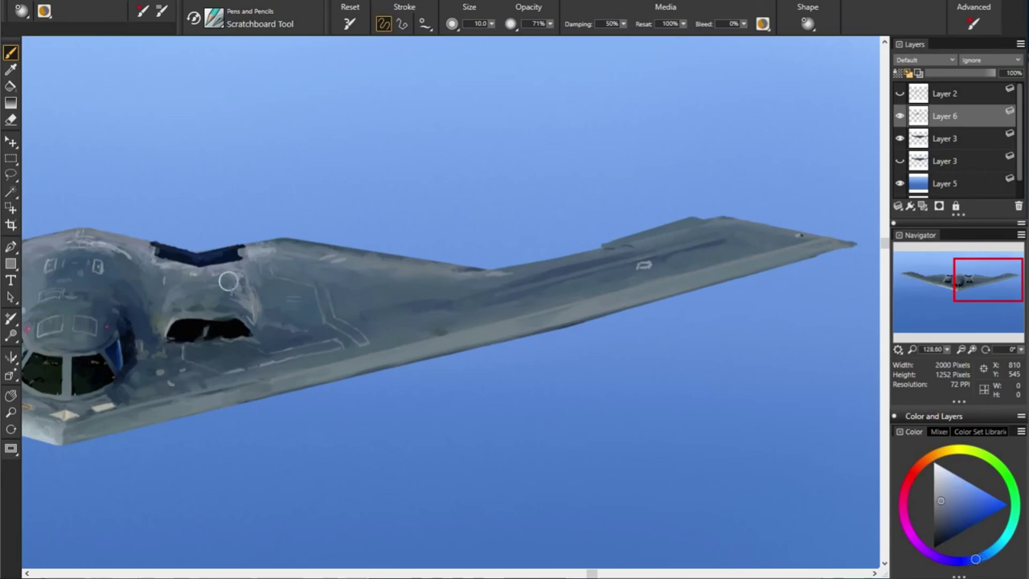
pyautogui.keyDown('alt'); pyautogui.click(212, 266); pyautogui.keyUp('alt')
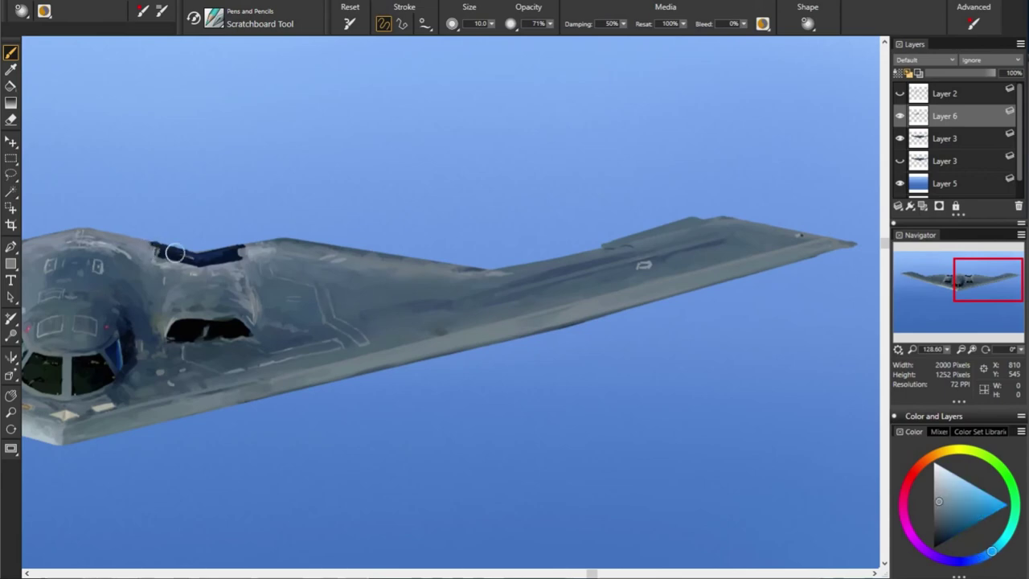
# Sample tones from the outer wing and paint small light dabs there
pyautogui.keyDown('alt'); pyautogui.click(587, 353); pyautogui.keyUp('alt')
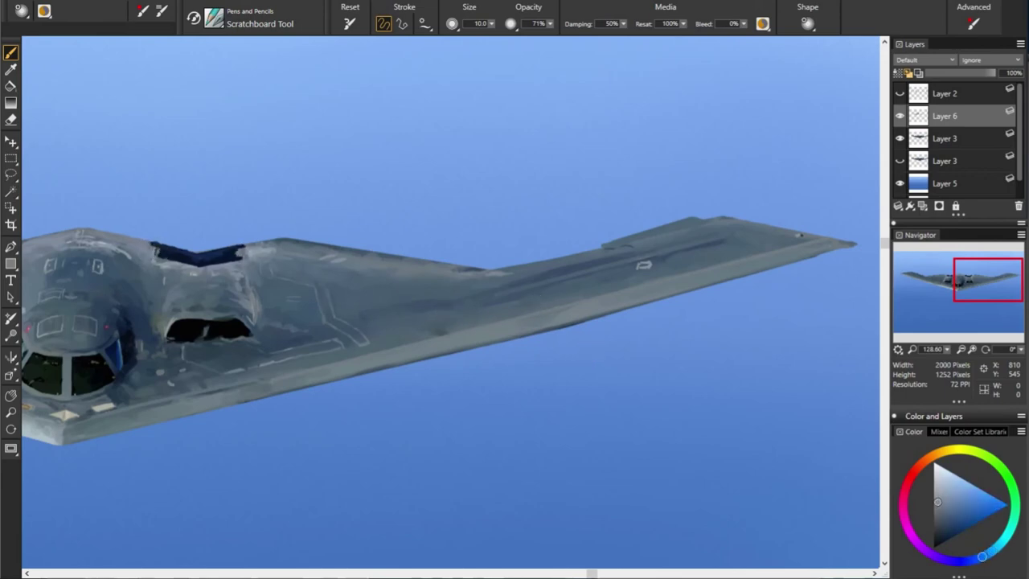
pyautogui.keyDown('alt'); pyautogui.click(491, 280); pyautogui.keyUp('alt')
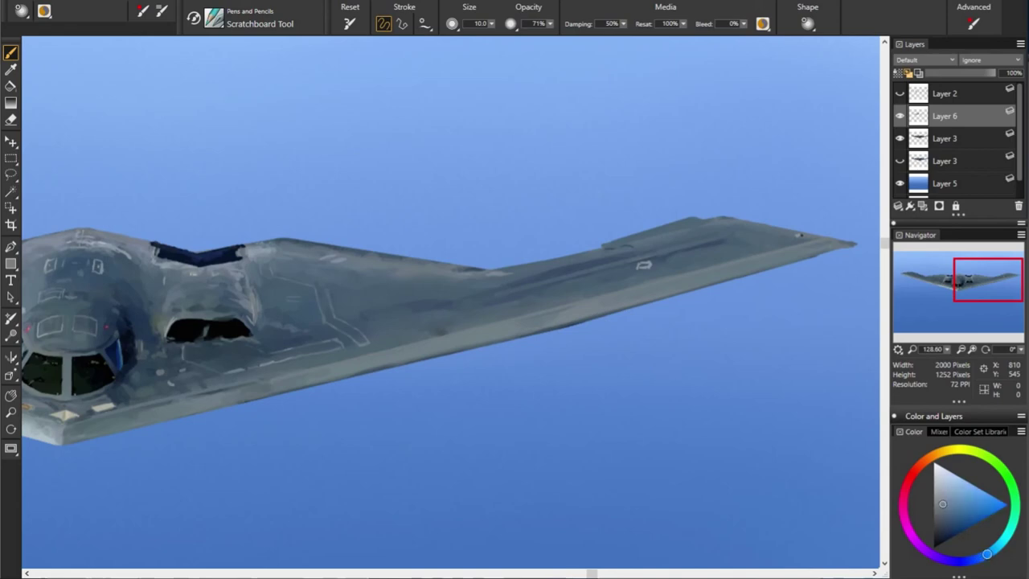
pyautogui.keyDown('alt'); pyautogui.click(533, 272); pyautogui.keyUp('alt')
pyautogui.keyDown('alt'); pyautogui.click(643, 265); pyautogui.keyUp('alt')
pyautogui.keyDown('alt'); pyautogui.click(738, 241); pyautogui.keyUp('alt')
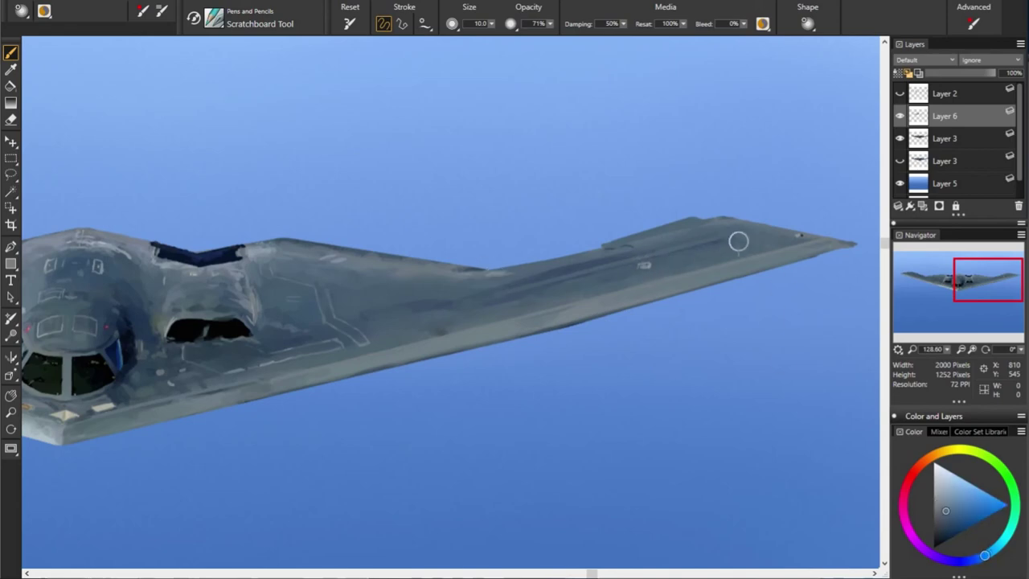
pyautogui.keyDown('alt'); pyautogui.click(576, 288); pyautogui.keyUp('alt')
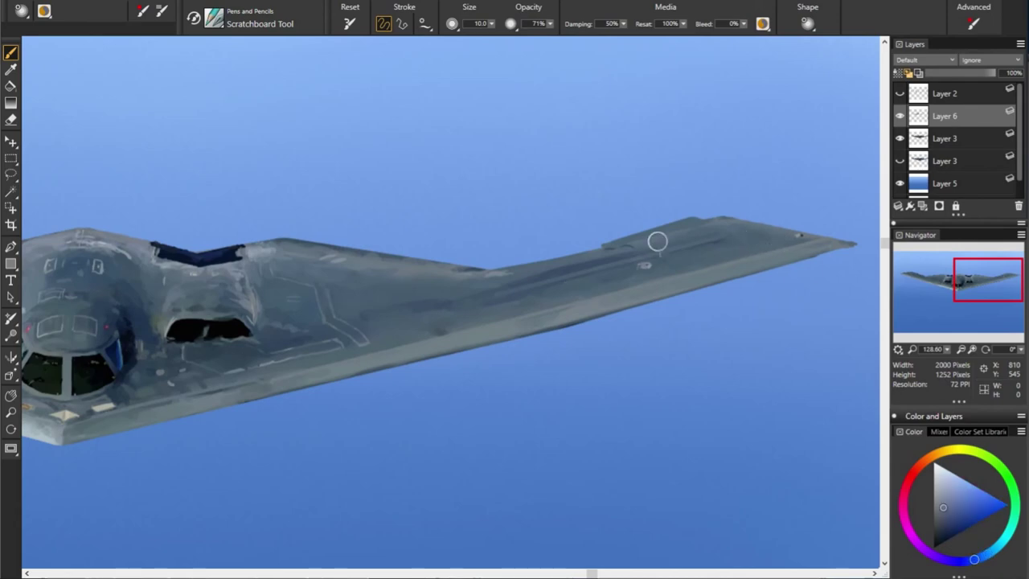
pyautogui.keyDown('alt'); pyautogui.click(754, 282); pyautogui.keyUp('alt')
pyautogui.keyDown('alt'); pyautogui.click(557, 281); pyautogui.keyUp('alt')
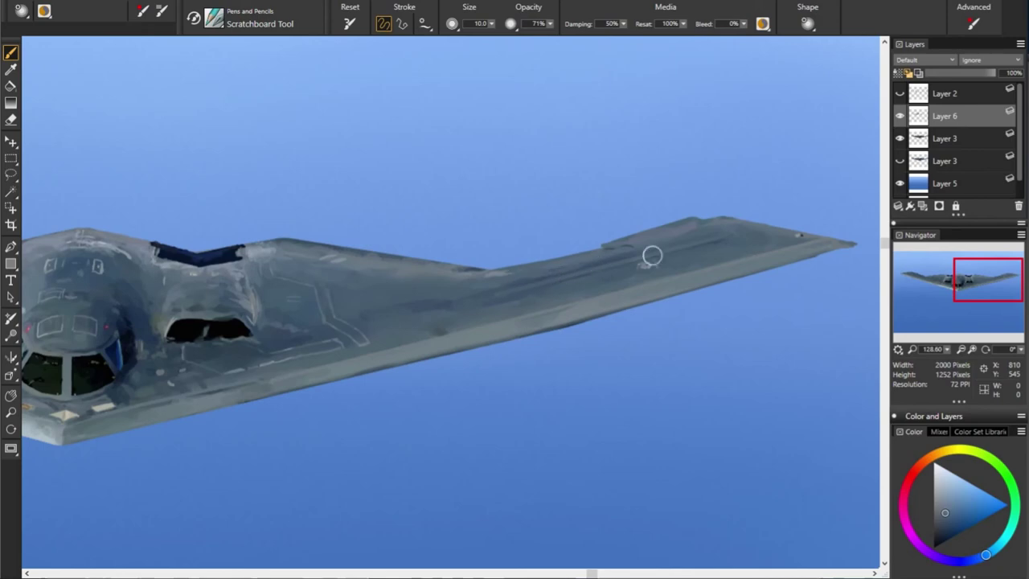
pyautogui.keyDown('alt'); pyautogui.click(593, 296); pyautogui.keyUp('alt')
pyautogui.keyDown('alt'); pyautogui.click(643, 265); pyautogui.keyUp('alt')
pyautogui.click(643, 264)
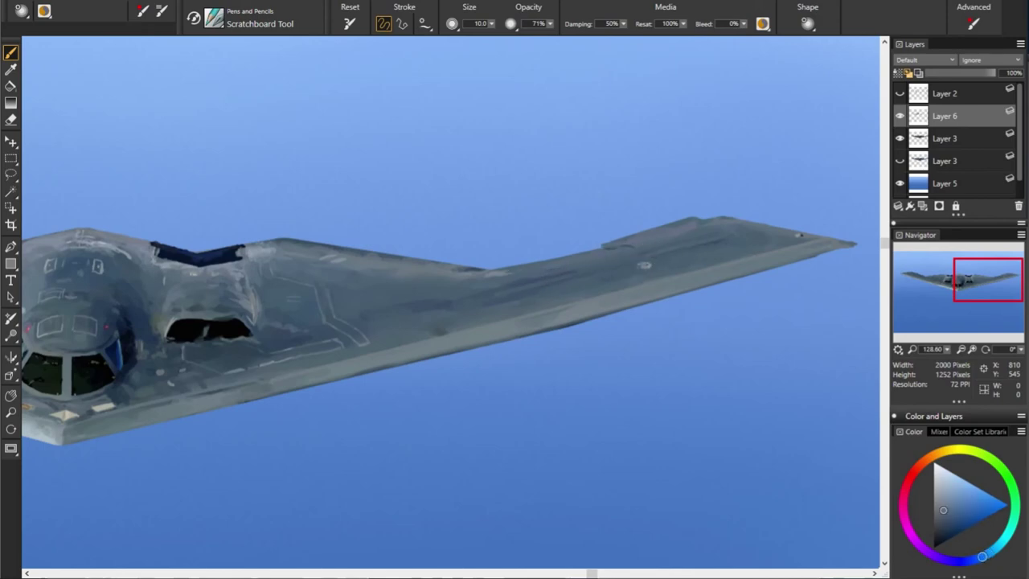
pyautogui.keyDown('alt'); pyautogui.click(643, 259); pyautogui.keyUp('alt')
# Sample colours across the middle and lower wing
pyautogui.keyDown('alt'); pyautogui.click(372, 339); pyautogui.keyUp('alt')
pyautogui.keyDown('alt'); pyautogui.click(446, 278); pyautogui.keyUp('alt')
pyautogui.keyDown('alt'); pyautogui.click(422, 270); pyautogui.keyUp('alt')
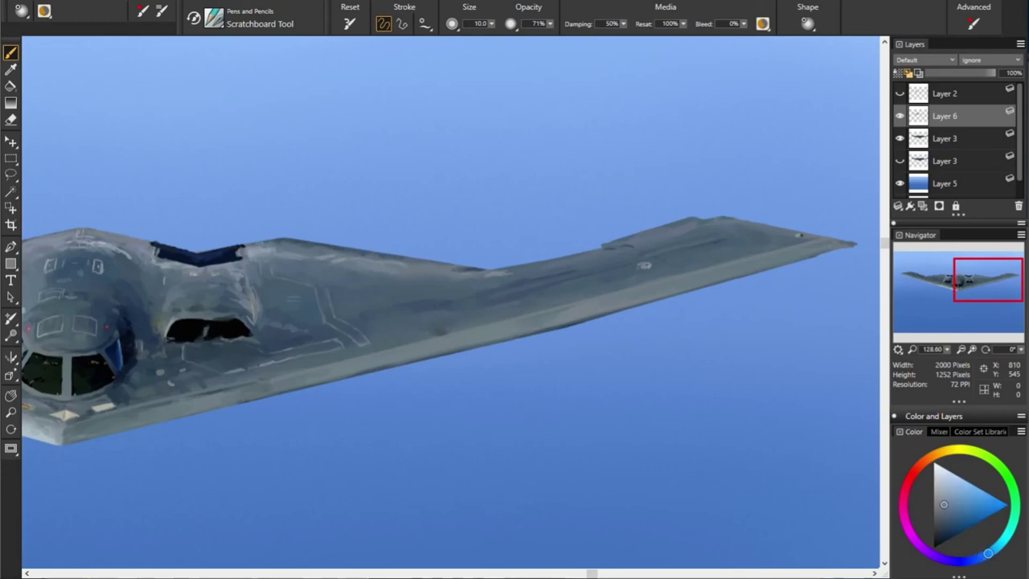
pyautogui.keyDown('alt'); pyautogui.click(286, 265); pyautogui.keyUp('alt')
pyautogui.keyDown('alt'); pyautogui.click(336, 271); pyautogui.keyUp('alt')
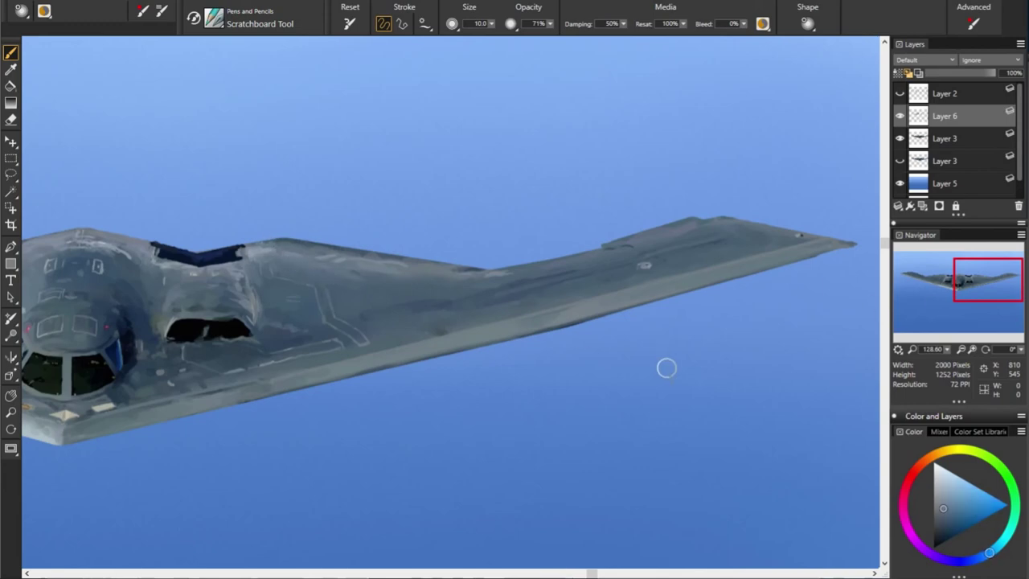
pyautogui.keyDown('alt'); pyautogui.click(312, 325); pyautogui.keyUp('alt')
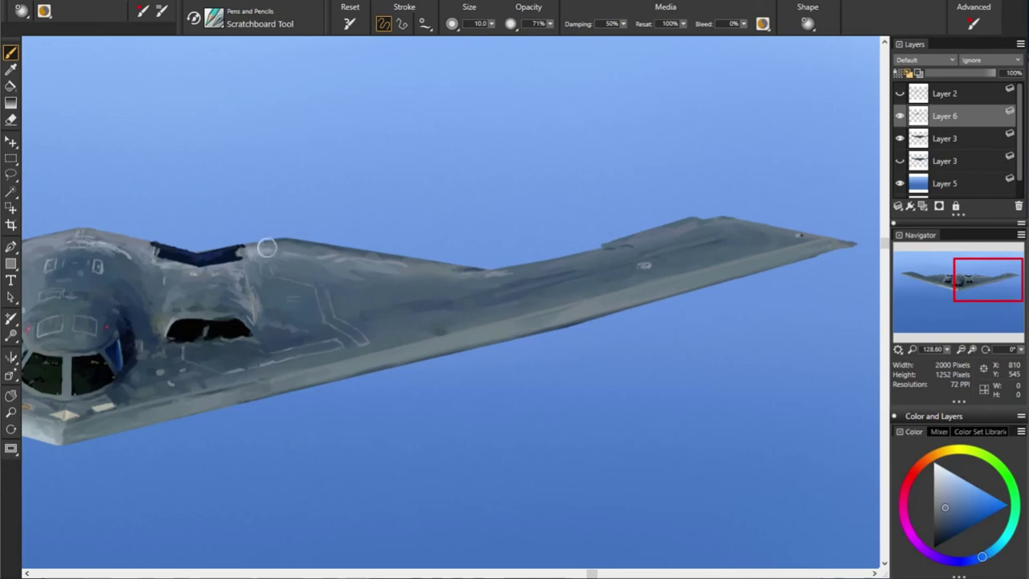
pyautogui.keyDown('alt'); pyautogui.click(288, 249); pyautogui.keyUp('alt')
pyautogui.keyDown('alt'); pyautogui.click(473, 324); pyautogui.keyUp('alt')
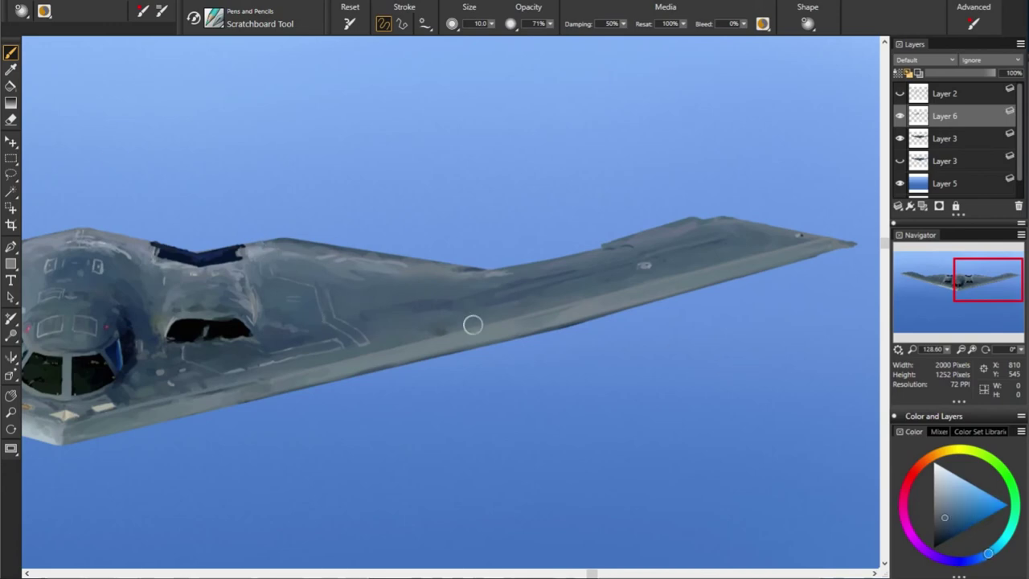
pyautogui.keyDown('alt'); pyautogui.click(443, 329); pyautogui.keyUp('alt')
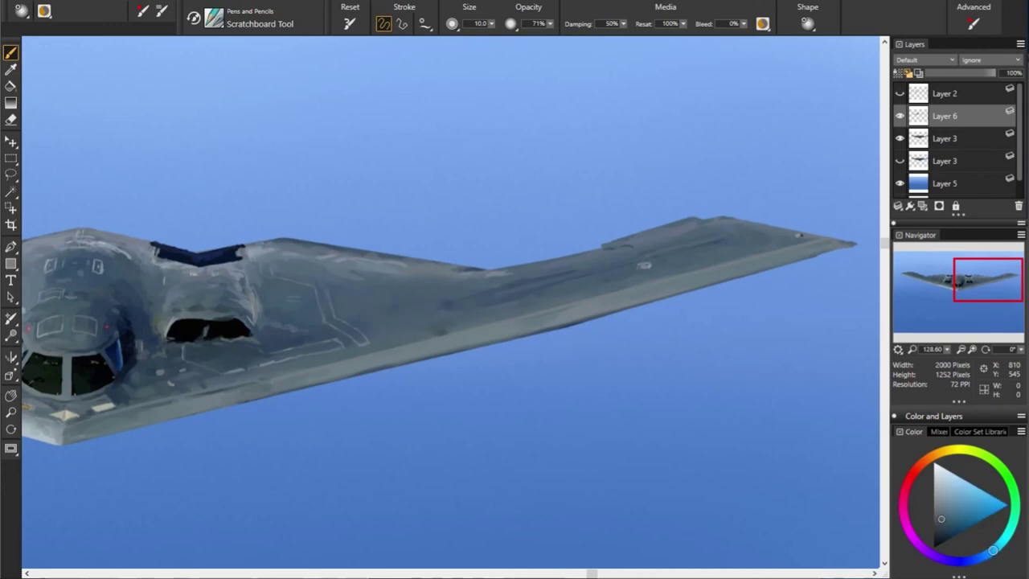
pyautogui.keyDown('alt'); pyautogui.click(448, 324); pyautogui.keyUp('alt')
pyautogui.keyDown('alt'); pyautogui.click(485, 347); pyautogui.keyUp('alt')
# Paint light panel-line strokes along the outer wing and its top edge
pyautogui.keyDown('alt'); pyautogui.click(645, 264); pyautogui.keyUp('alt')
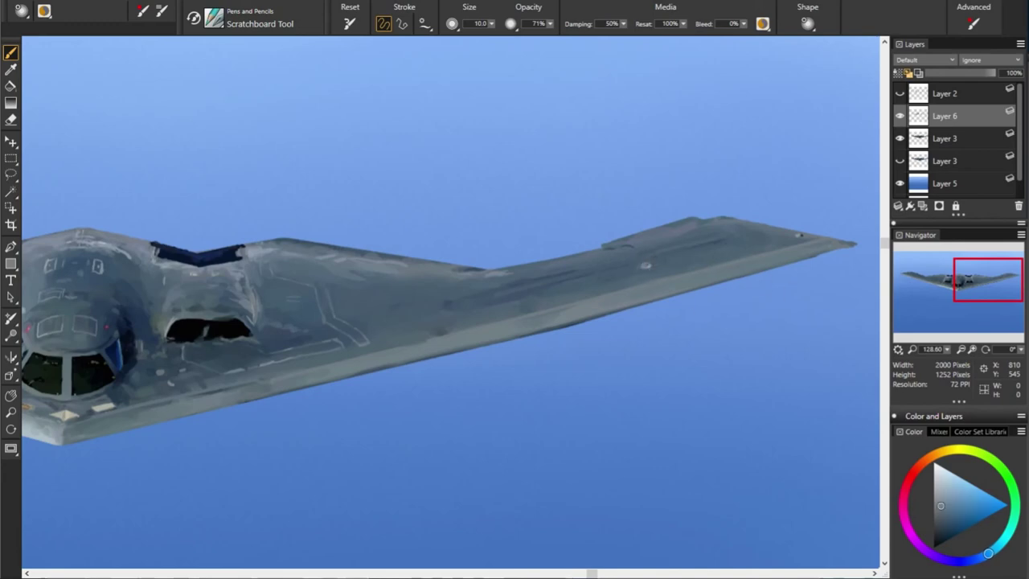
pyautogui.moveTo(643, 275); pyautogui.dragTo(665, 269)
pyautogui.moveTo(752, 240); pyautogui.dragTo(731, 238)
pyautogui.moveTo(650, 262); pyautogui.dragTo(667, 268)
# Sample darker and lighter tones from the inner wing below the intake
pyautogui.keyDown('alt'); pyautogui.click(663, 321); pyautogui.keyUp('alt')
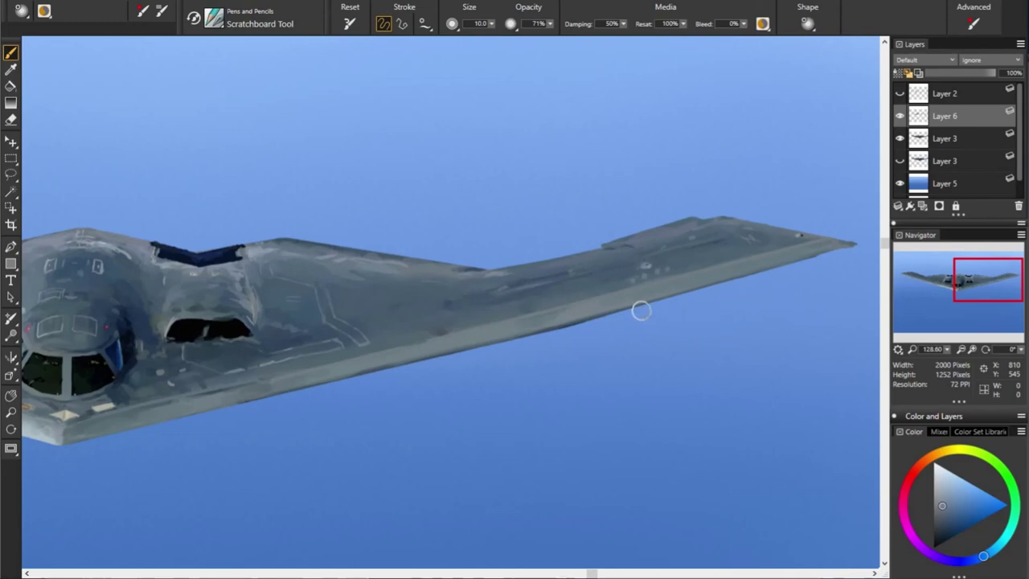
pyautogui.keyDown('alt'); pyautogui.click(316, 308); pyautogui.keyUp('alt')
pyautogui.keyDown('alt'); pyautogui.click(336, 318); pyautogui.keyUp('alt')
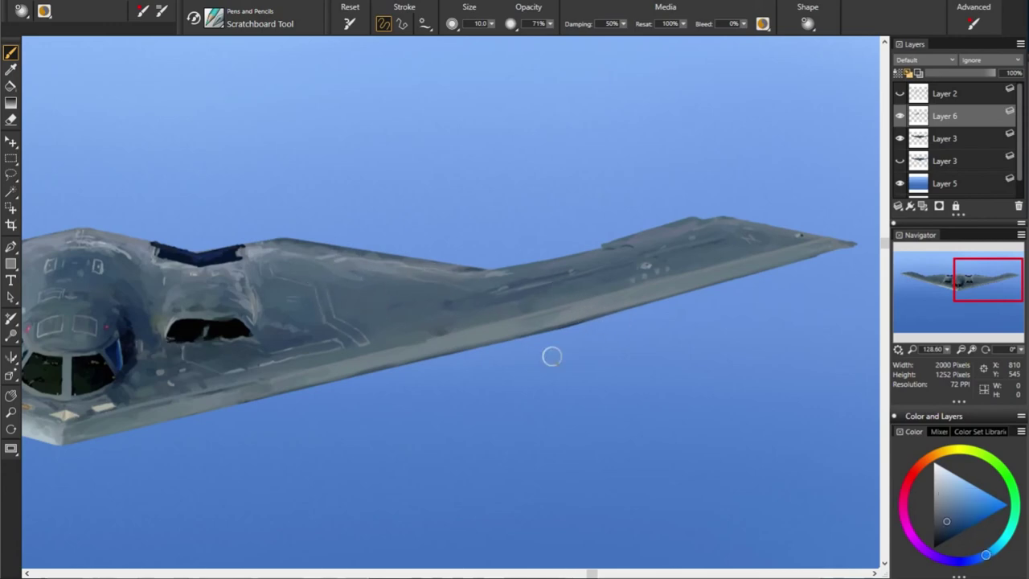
pyautogui.keyDown('alt'); pyautogui.click(306, 334); pyautogui.keyUp('alt')
pyautogui.keyDown('alt'); pyautogui.click(271, 345); pyautogui.keyUp('alt')
pyautogui.keyDown('alt'); pyautogui.click(294, 348); pyautogui.keyUp('alt')
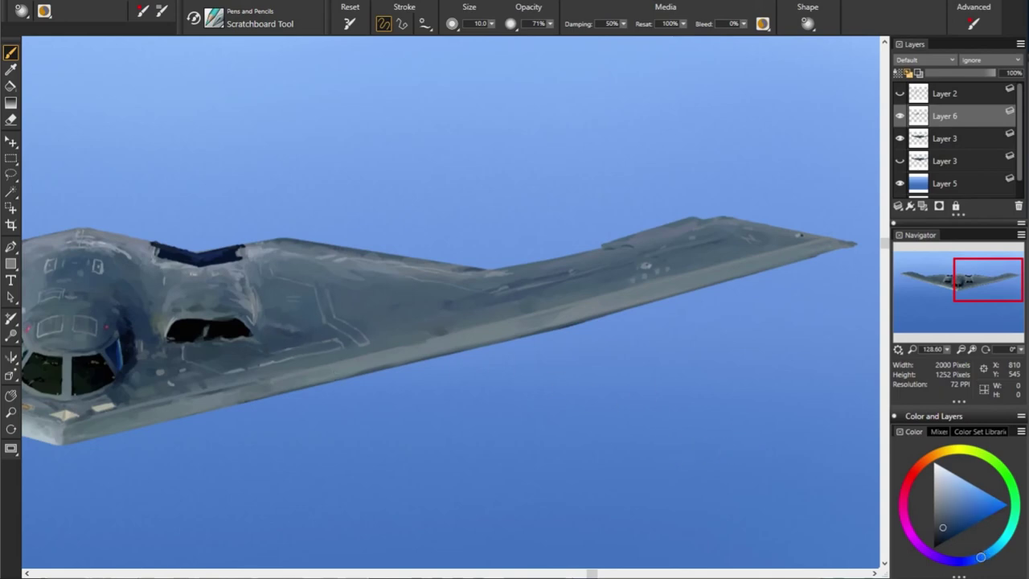
pyautogui.keyDown('alt'); pyautogui.click(498, 374); pyautogui.keyUp('alt')
pyautogui.keyDown('alt'); pyautogui.click(269, 350); pyautogui.keyUp('alt')
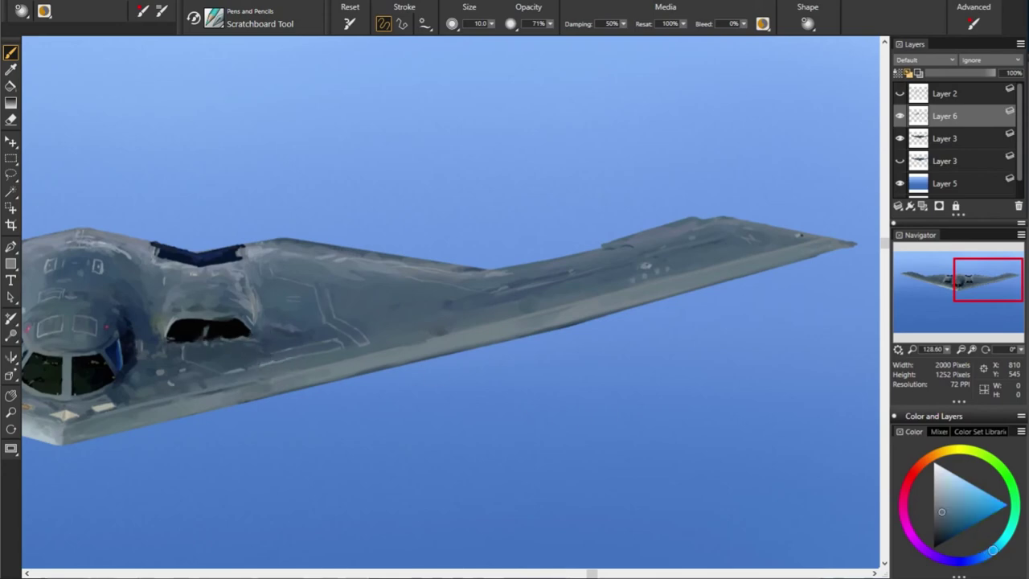
# Sample blues from the sky, the fuselage underside and the plane's body
pyautogui.keyDown('alt'); pyautogui.click(536, 428); pyautogui.keyUp('alt')
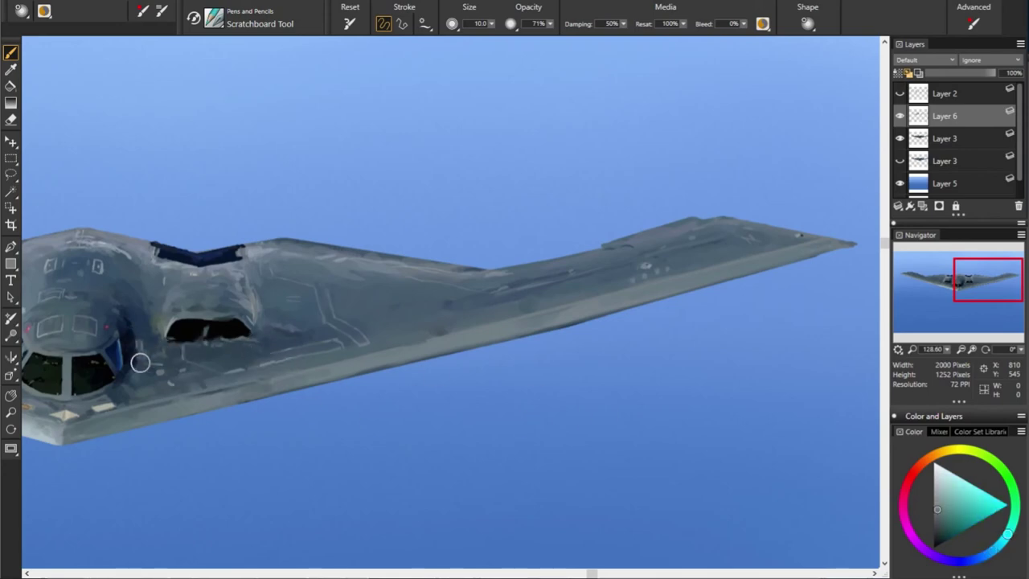
pyautogui.keyDown('alt'); pyautogui.click(175, 378); pyautogui.keyUp('alt')
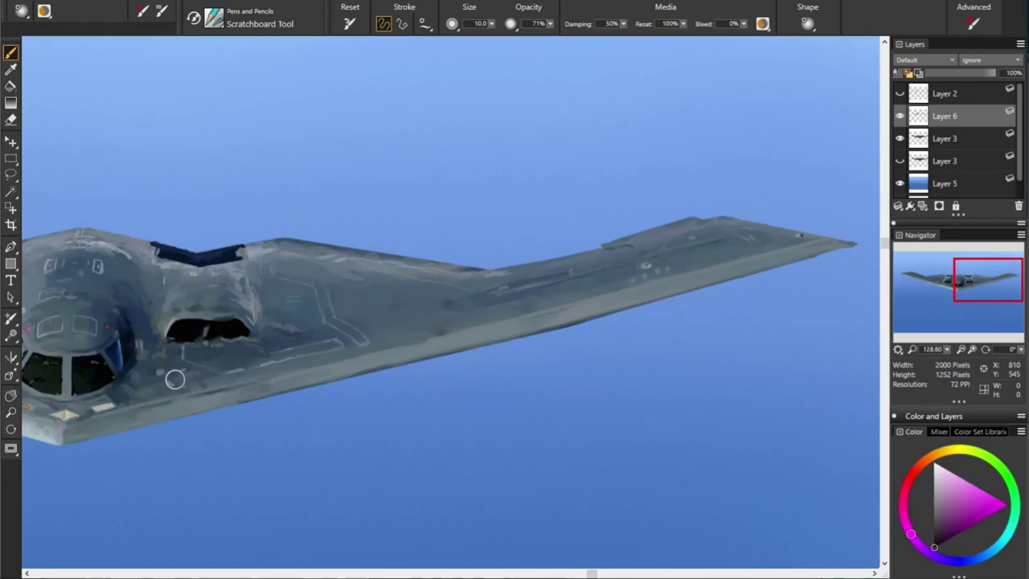
pyautogui.keyDown('alt'); pyautogui.click(407, 407); pyautogui.keyUp('alt')
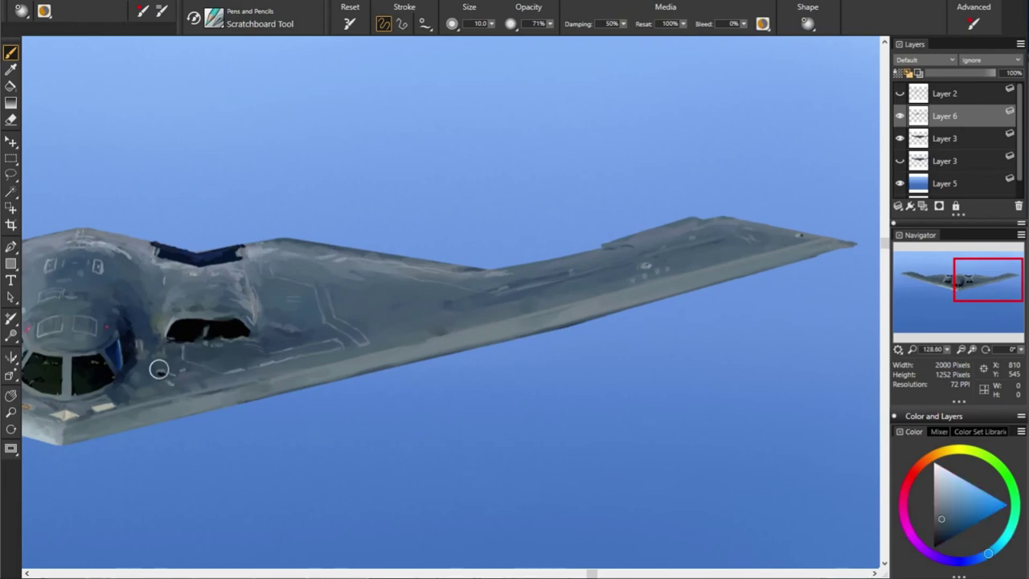
pyautogui.keyDown('alt'); pyautogui.click(551, 381); pyautogui.keyUp('alt')
pyautogui.keyDown('alt'); pyautogui.click(225, 382); pyautogui.keyUp('alt')
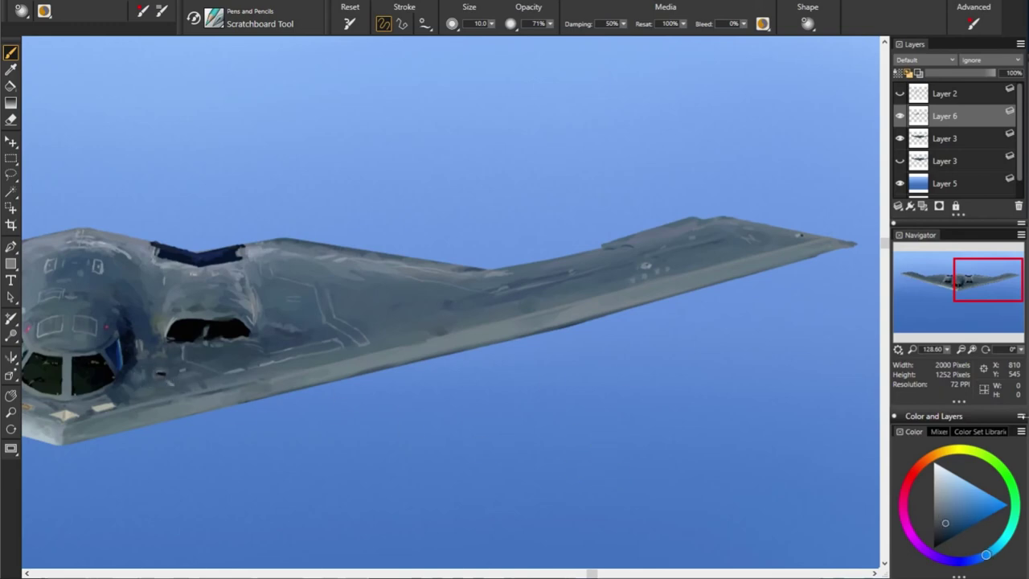
pyautogui.keyDown('alt'); pyautogui.click(147, 391); pyautogui.keyUp('alt')
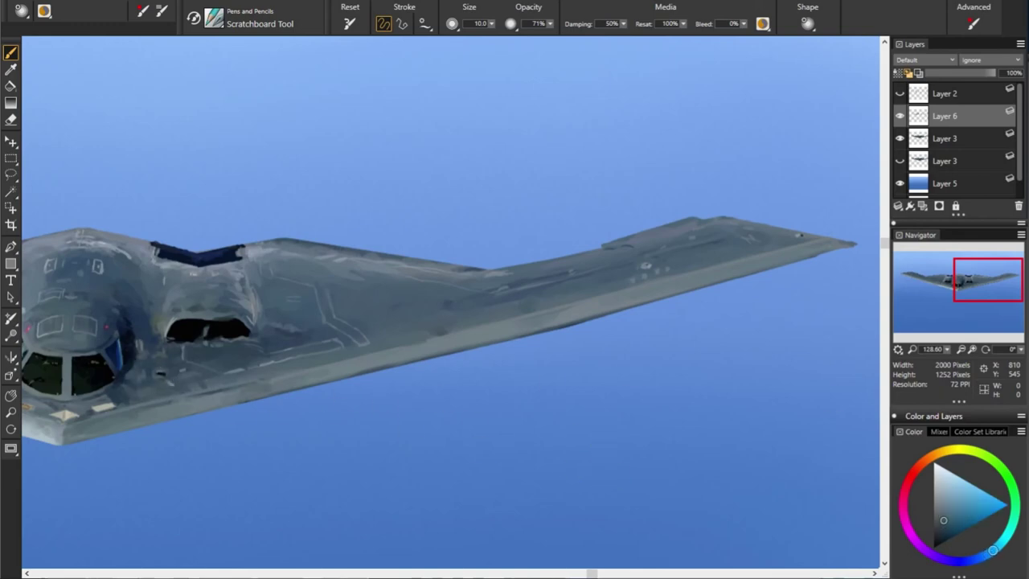
pyautogui.keyDown('alt'); pyautogui.click(141, 364); pyautogui.keyUp('alt')
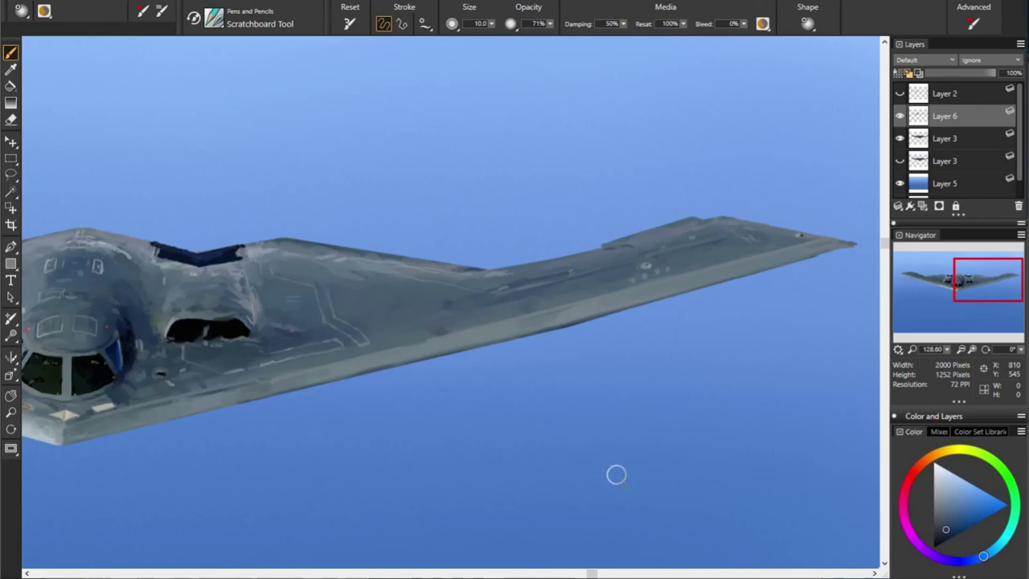
pyautogui.keyDown('alt'); pyautogui.click(243, 287); pyautogui.keyUp('alt')
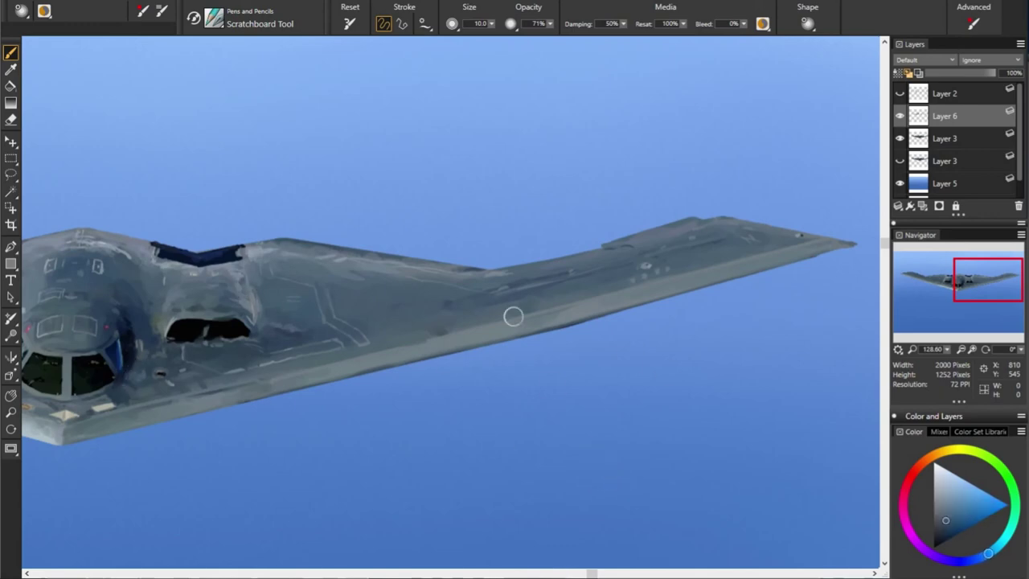
pyautogui.keyDown('alt'); pyautogui.click(249, 283); pyautogui.keyUp('alt')
pyautogui.keyDown('alt'); pyautogui.click(249, 285); pyautogui.keyUp('alt')
# Sample grey-blues from the body and wing, then dab two light highlights on the wingtip
pyautogui.keyDown('alt'); pyautogui.click(573, 415); pyautogui.keyUp('alt')
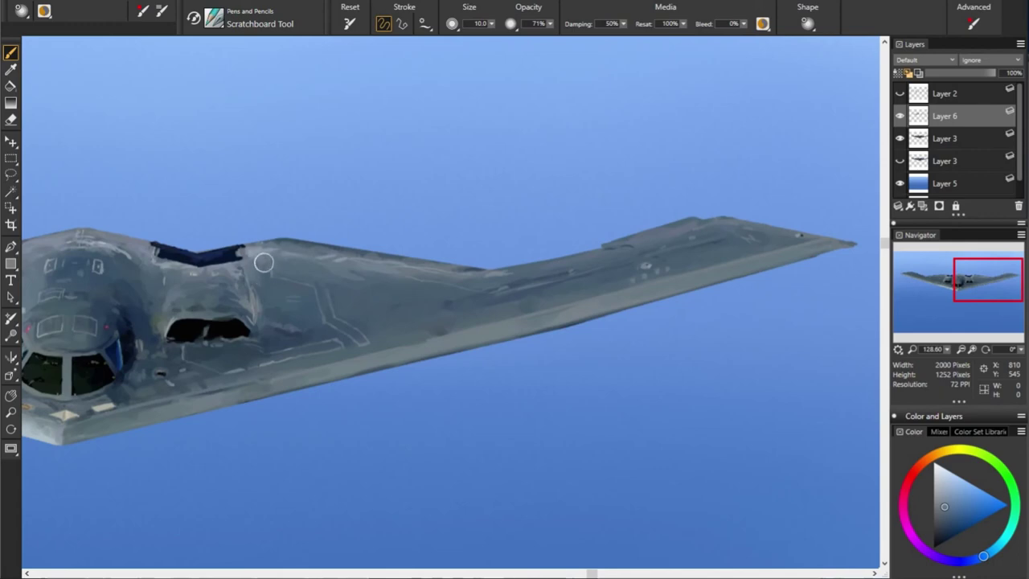
pyautogui.keyDown('alt'); pyautogui.click(195, 300); pyautogui.keyUp('alt')
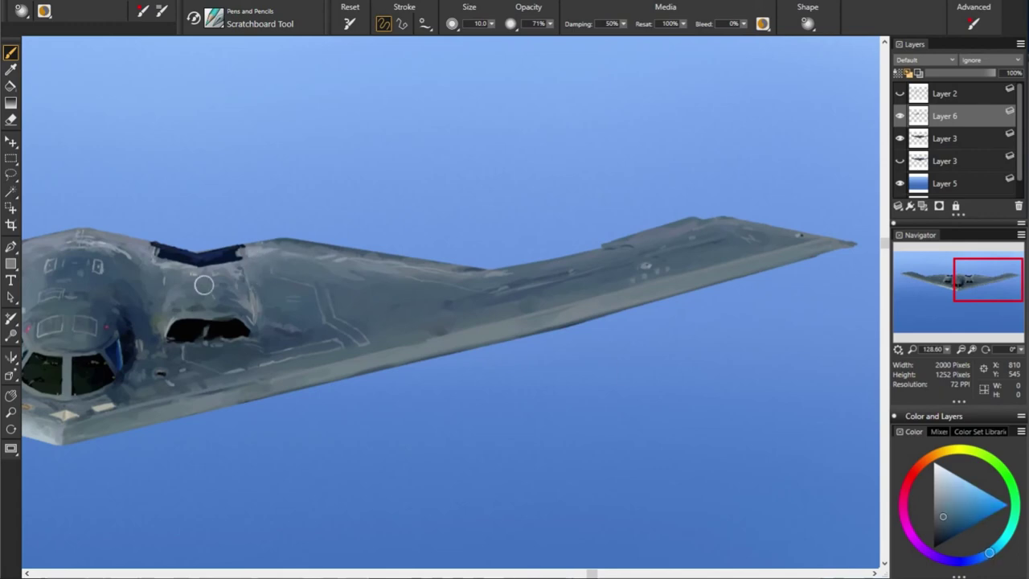
pyautogui.keyDown('alt'); pyautogui.click(221, 367); pyautogui.keyUp('alt')
pyautogui.keyDown('alt'); pyautogui.click(442, 325); pyautogui.keyUp('alt')
pyautogui.keyDown('alt'); pyautogui.click(174, 319); pyautogui.keyUp('alt')
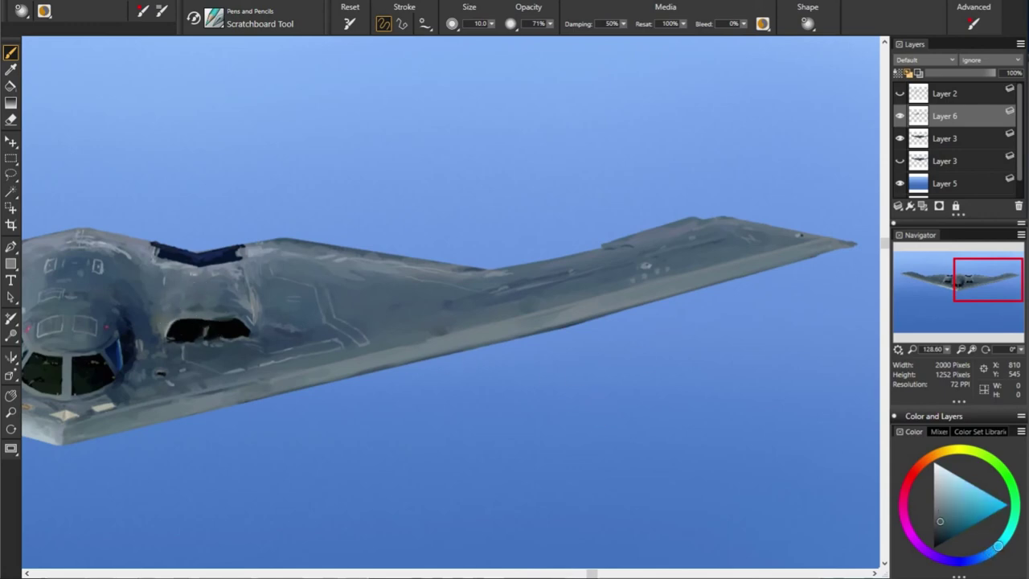
pyautogui.keyDown('alt'); pyautogui.click(511, 273); pyautogui.keyUp('alt')
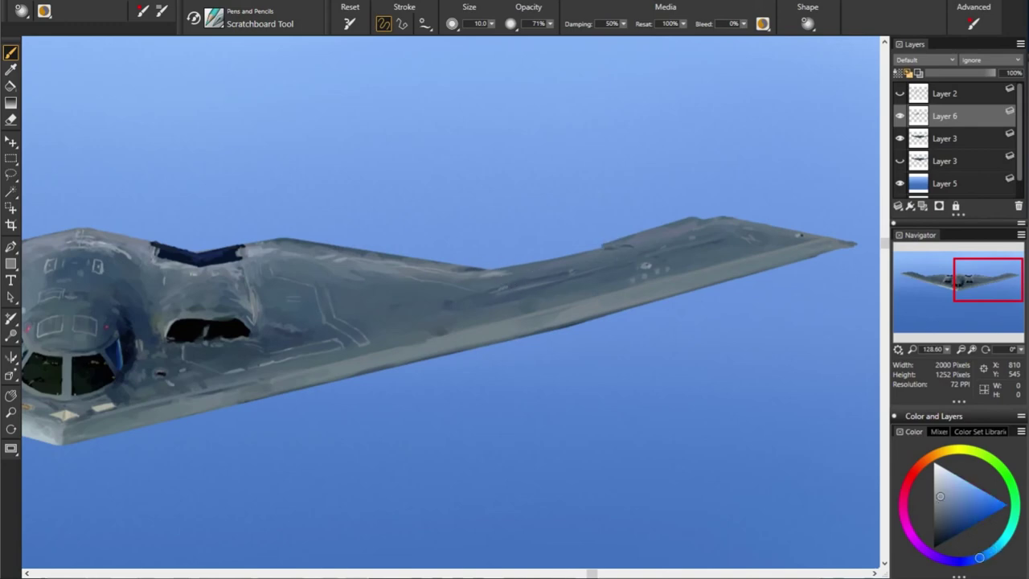
pyautogui.keyDown('alt'); pyautogui.click(801, 237); pyautogui.keyUp('alt')
pyautogui.click(798, 234)
pyautogui.keyDown('alt'); pyautogui.click(541, 278); pyautogui.keyUp('alt')
# Sample greyish tones from the canopy and fuselage around the cockpit
pyautogui.keyDown('alt'); pyautogui.click(387, 318); pyautogui.keyUp('alt')
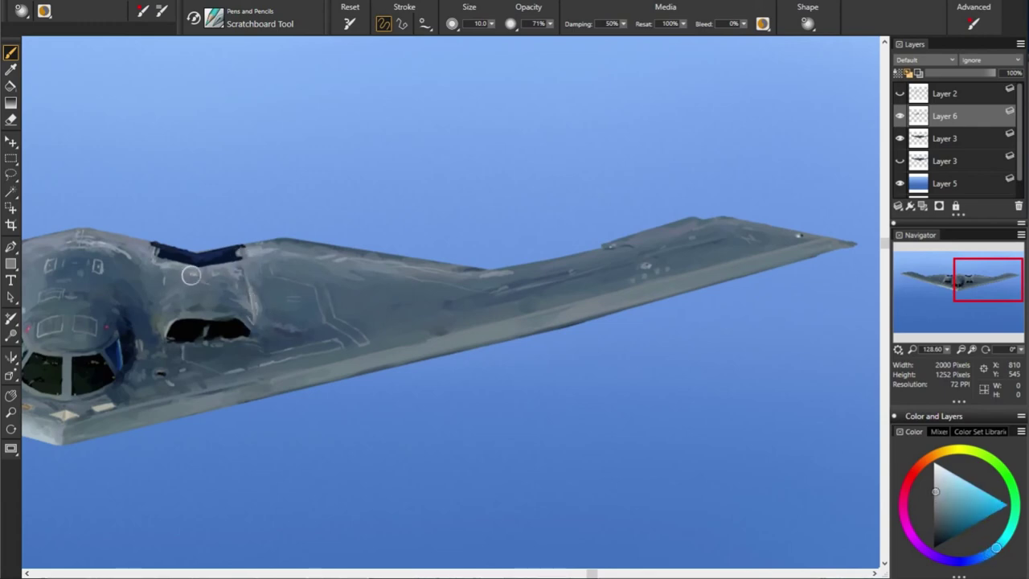
pyautogui.keyDown('alt'); pyautogui.click(276, 270); pyautogui.keyUp('alt')
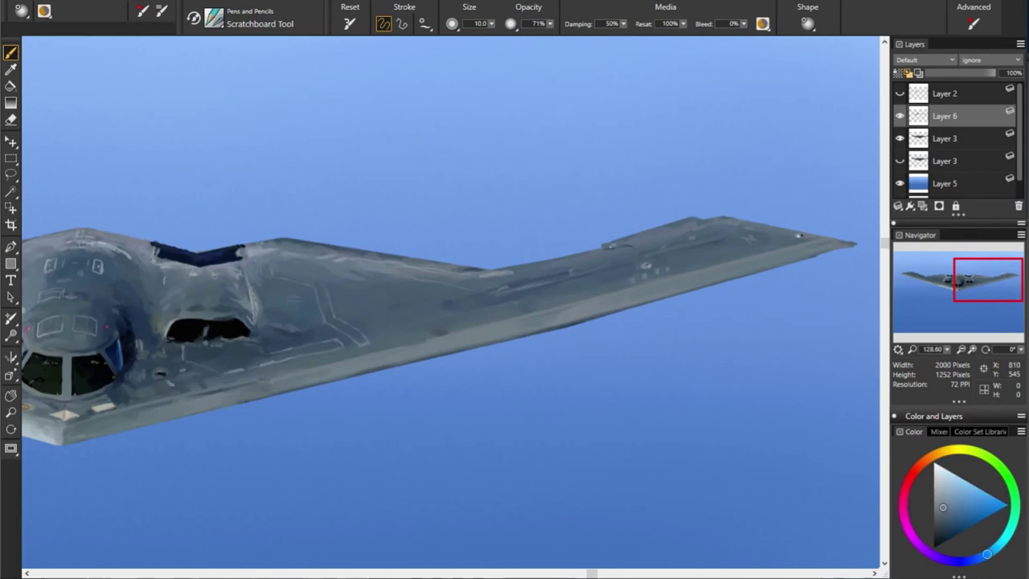
pyautogui.keyDown('alt'); pyautogui.click(198, 264); pyautogui.keyUp('alt')
pyautogui.keyDown('alt'); pyautogui.click(120, 247); pyautogui.keyUp('alt')
pyautogui.keyDown('alt'); pyautogui.click(112, 248); pyautogui.keyUp('alt')
pyautogui.keyDown('alt'); pyautogui.click(122, 270); pyautogui.keyUp('alt')
pyautogui.keyDown('alt'); pyautogui.click(181, 276); pyautogui.keyUp('alt')
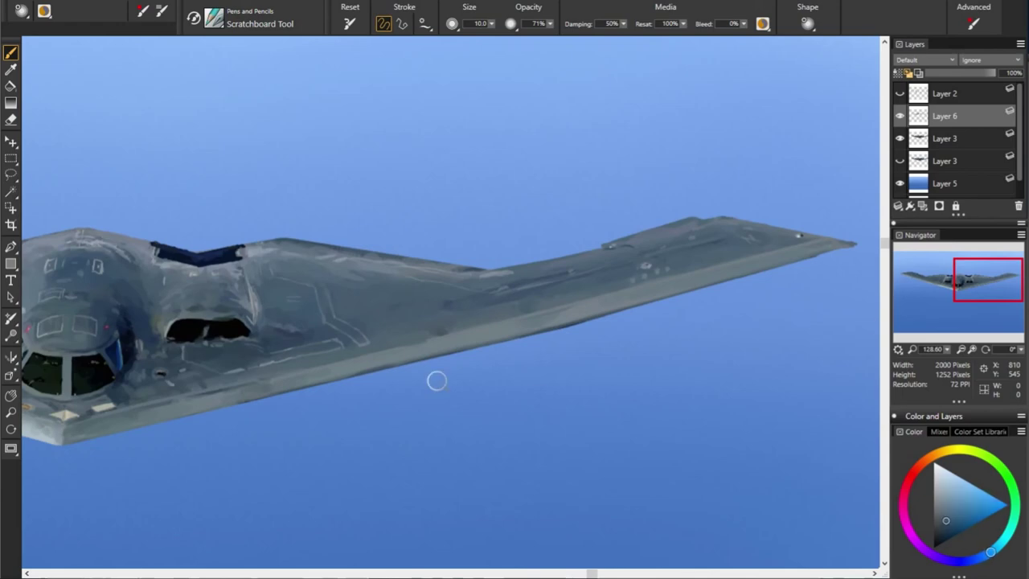
pyautogui.keyDown('alt'); pyautogui.click(118, 257); pyautogui.keyUp('alt')
pyautogui.keyDown('alt'); pyautogui.click(111, 271); pyautogui.keyUp('alt')
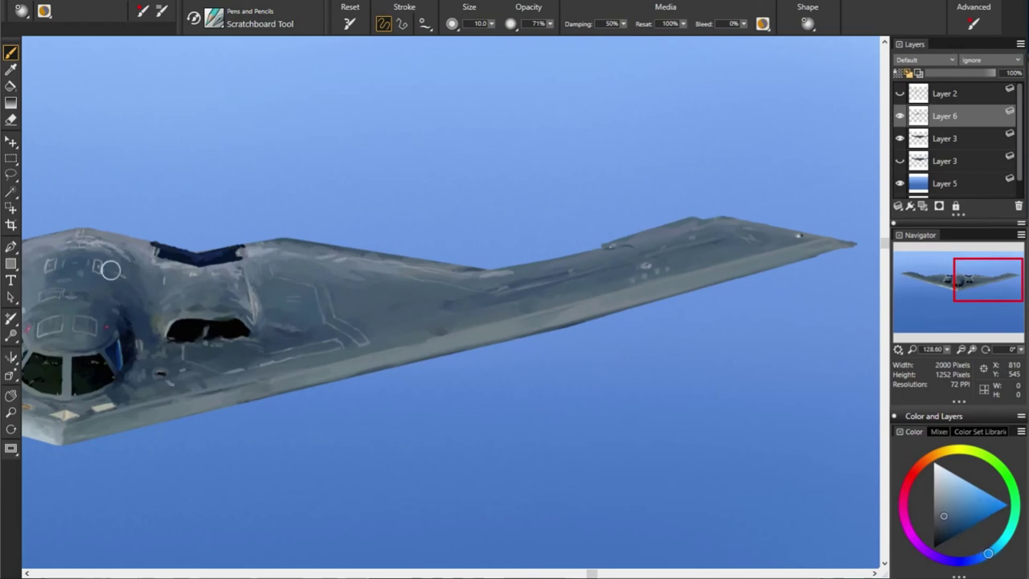
pyautogui.keyDown('alt'); pyautogui.click(105, 268); pyautogui.keyUp('alt')
pyautogui.keyDown('alt'); pyautogui.click(72, 353); pyautogui.keyUp('alt')
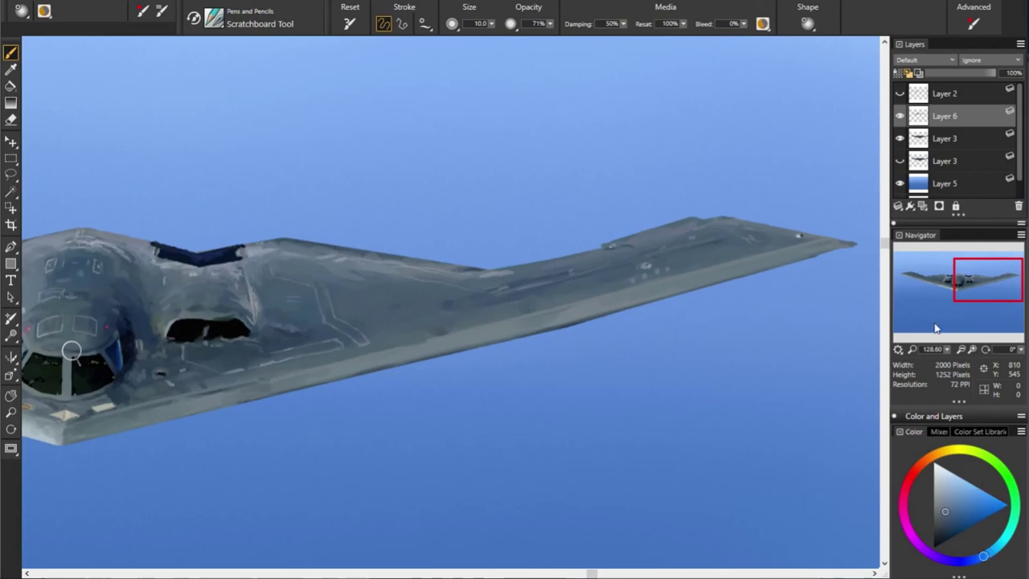
pyautogui.keyDown('alt'); pyautogui.click(72, 268); pyautogui.keyUp('alt')
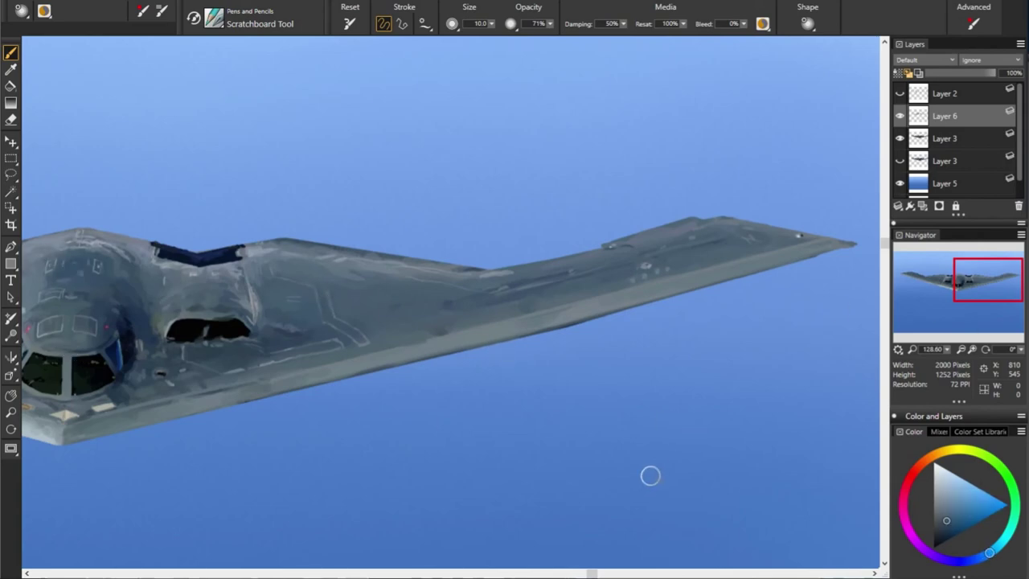
# Sample wing tones, ending on a lighter grey-blue from the outer wing
pyautogui.keyDown('alt'); pyautogui.click(373, 273); pyautogui.keyUp('alt')
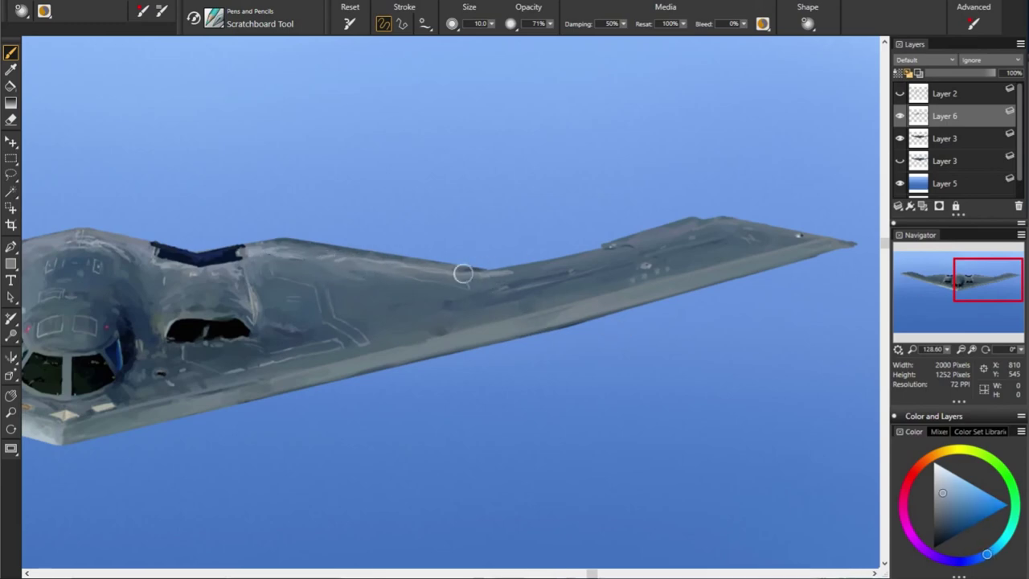
pyautogui.keyDown('alt'); pyautogui.click(510, 278); pyautogui.keyUp('alt')
pyautogui.keyDown('alt'); pyautogui.click(508, 270); pyautogui.keyUp('alt')
pyautogui.click(944, 540)
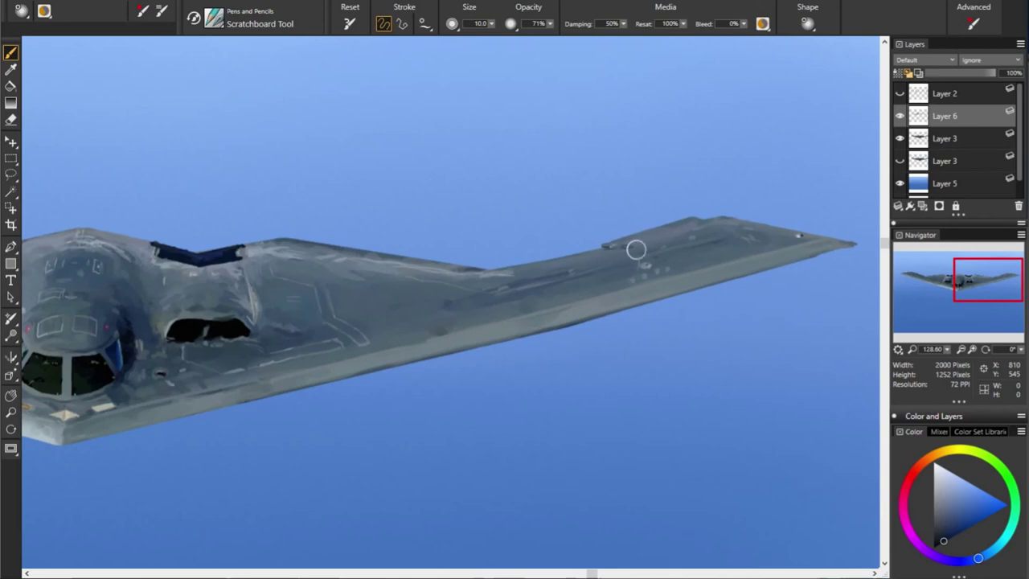
pyautogui.keyDown('alt'); pyautogui.click(682, 242); pyautogui.keyUp('alt')
# Reduce the Scratchboard brush to size 5.0 and sample tones along the wing's upper edge
pyautogui.keyDown('alt'); pyautogui.click(743, 238); pyautogui.keyUp('alt')
pyautogui.press('[')
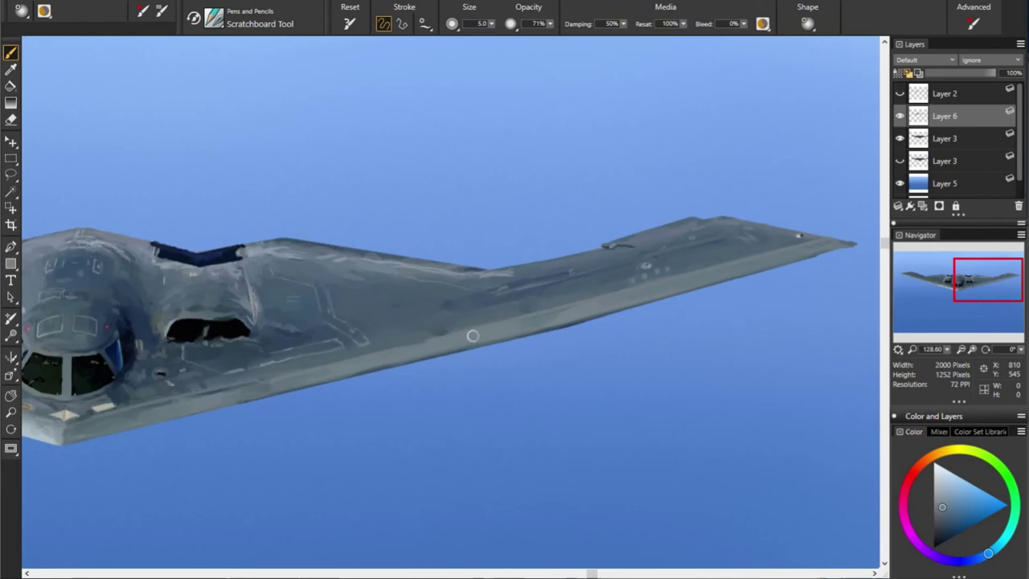
pyautogui.keyDown('alt'); pyautogui.click(329, 306); pyautogui.keyUp('alt')
pyautogui.keyDown('alt'); pyautogui.click(298, 236); pyautogui.keyUp('alt')
pyautogui.keyDown('alt'); pyautogui.click(349, 261); pyautogui.keyUp('alt')
pyautogui.keyDown('alt'); pyautogui.click(418, 265); pyautogui.keyUp('alt')
pyautogui.keyDown('alt'); pyautogui.click(294, 245); pyautogui.keyUp('alt')
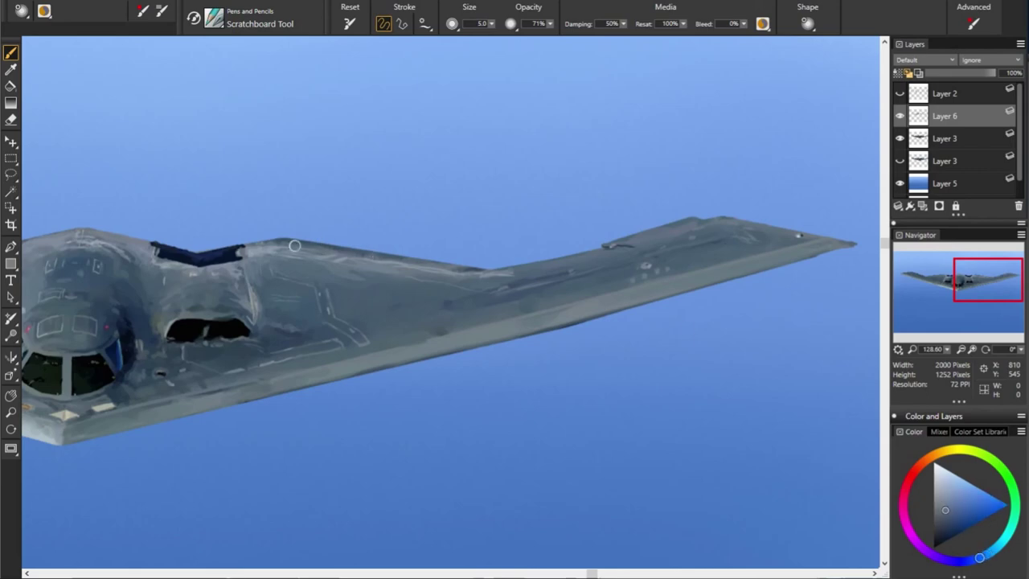
pyautogui.keyDown('alt'); pyautogui.click(395, 263); pyautogui.keyUp('alt')
pyautogui.keyDown('alt'); pyautogui.click(419, 270); pyautogui.keyUp('alt')
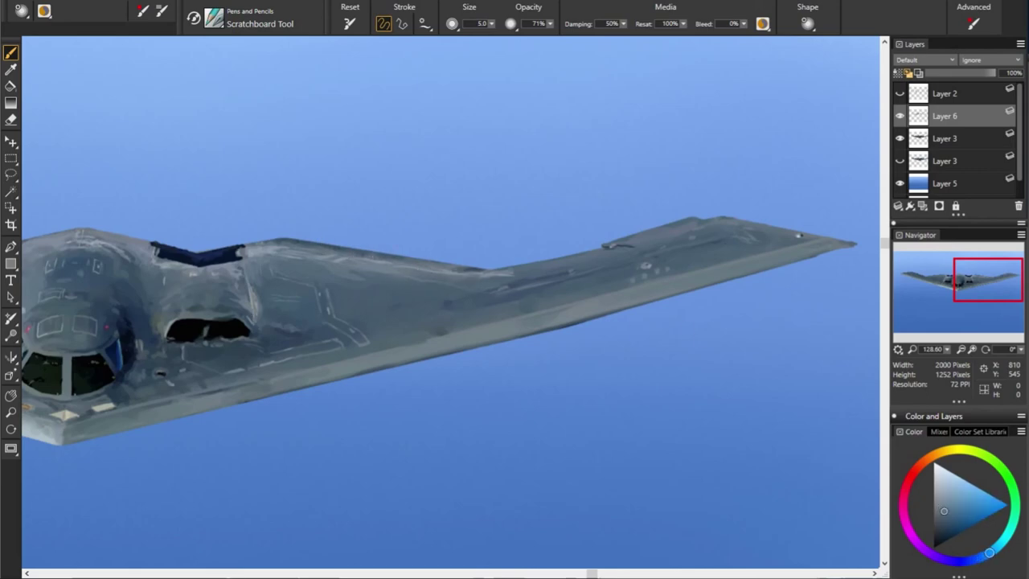
pyautogui.keyDown('alt'); pyautogui.click(479, 270); pyautogui.keyUp('alt')
pyautogui.keyDown('alt'); pyautogui.click(477, 276); pyautogui.keyUp('alt')
# Sample a lighter grey and paint a short light panel line near the wingtip
pyautogui.keyDown('alt'); pyautogui.click(569, 285); pyautogui.keyUp('alt')
pyautogui.keyDown('alt'); pyautogui.click(634, 244); pyautogui.keyUp('alt')
pyautogui.keyDown('alt'); pyautogui.click(764, 337); pyautogui.keyUp('alt')
pyautogui.keyDown('alt'); pyautogui.click(716, 223); pyautogui.keyUp('alt')
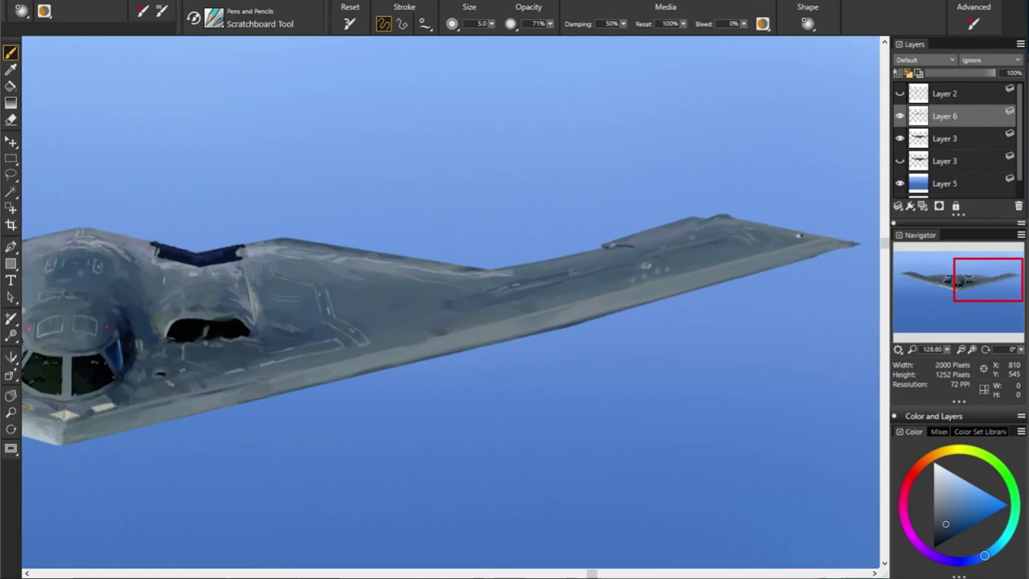
pyautogui.keyDown('alt'); pyautogui.click(799, 236); pyautogui.keyUp('alt')
pyautogui.moveTo(780, 241); pyautogui.dragTo(796, 238)
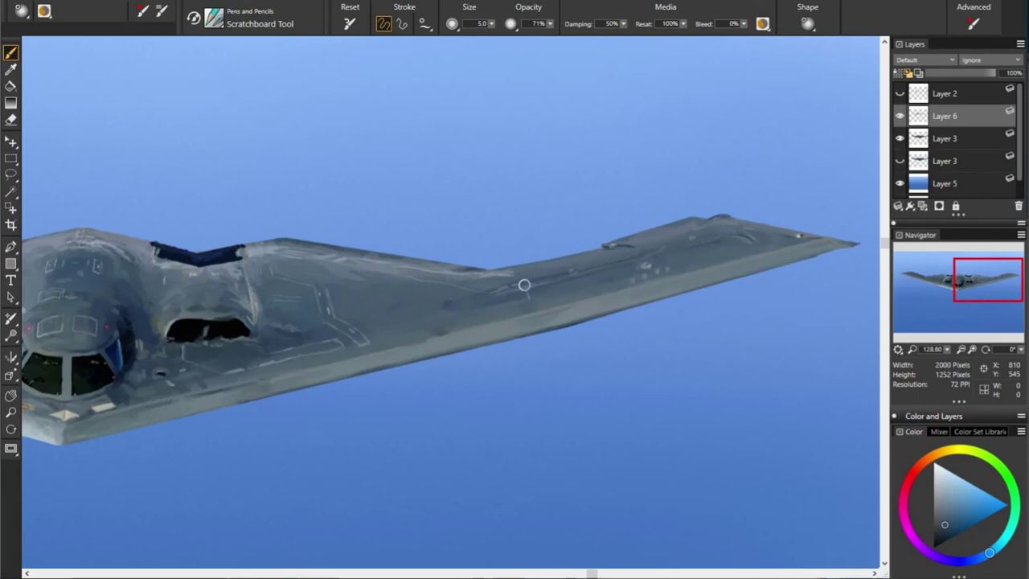
# Paint short strokes on the right wing using sampled lighter and darker grey-blue tones
pyautogui.moveTo(530, 282); pyautogui.dragTo(552, 277)
pyautogui.keyDown('alt'); pyautogui.click(701, 325); pyautogui.keyUp('alt')
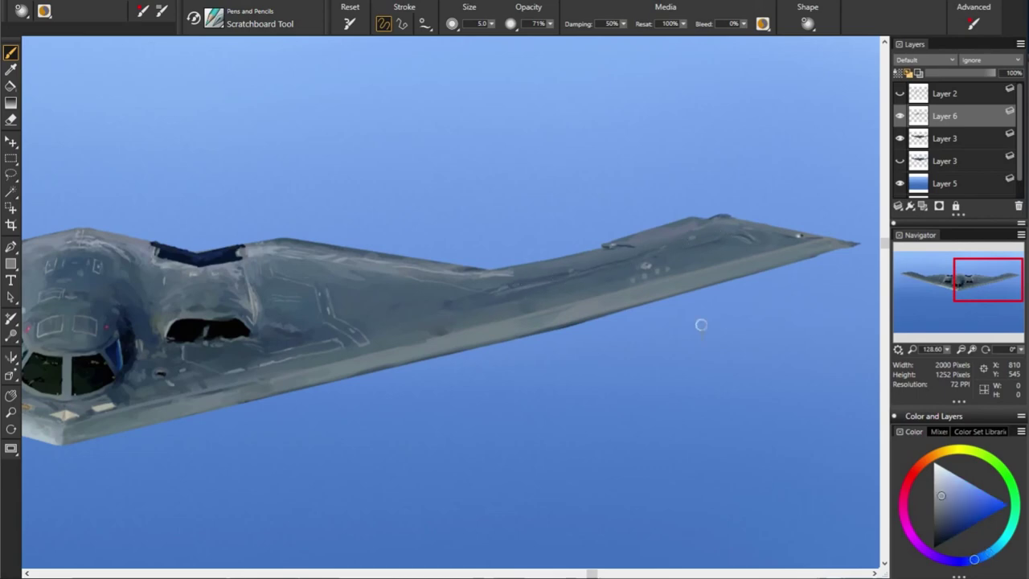
pyautogui.keyDown('alt'); pyautogui.click(733, 355); pyautogui.keyUp('alt')
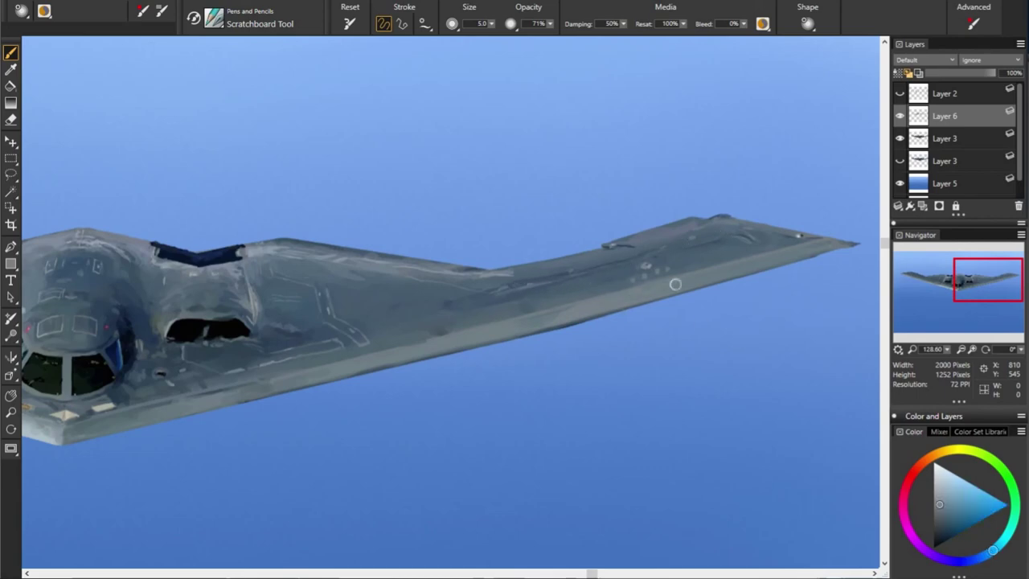
pyautogui.keyDown('alt'); pyautogui.click(643, 266); pyautogui.keyUp('alt')
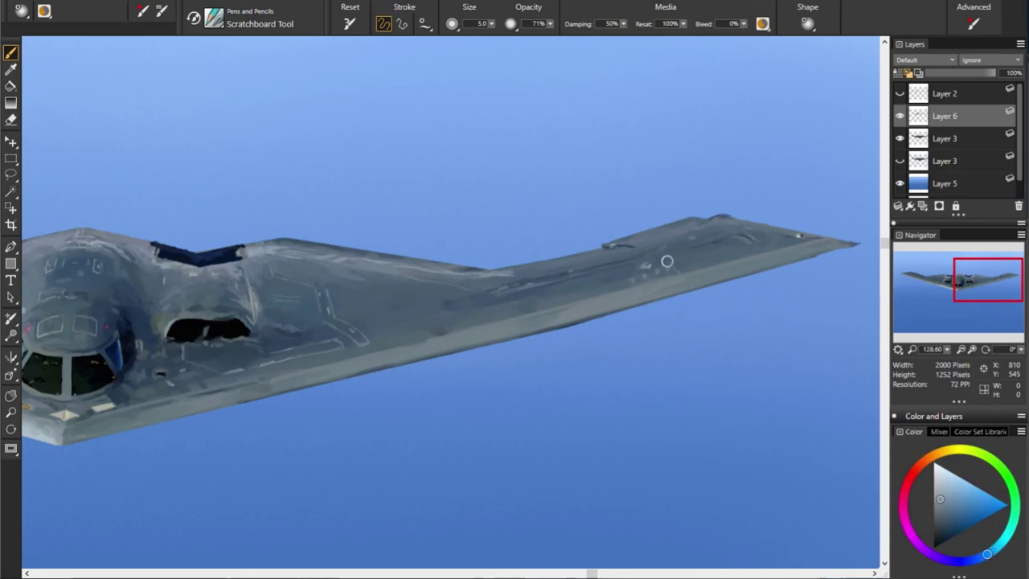
pyautogui.keyDown('alt'); pyautogui.click(708, 304); pyautogui.keyUp('alt')
pyautogui.keyDown('alt'); pyautogui.click(609, 369); pyautogui.keyUp('alt')
pyautogui.keyDown('alt'); pyautogui.click(246, 314); pyautogui.keyUp('alt')
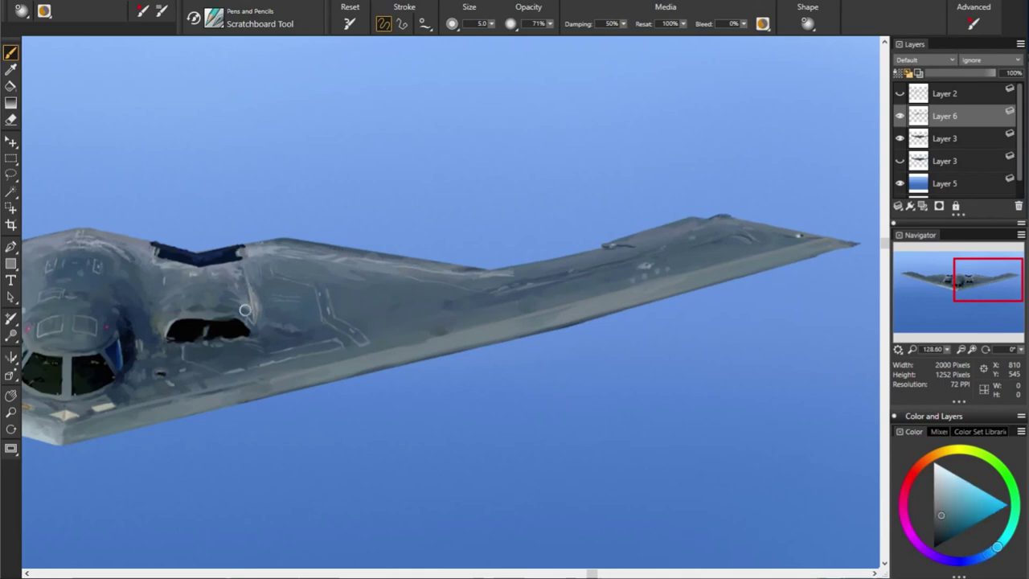
# Resize the brush, sample a darker blue-grey, and switch to the Simple Flat Color brush at 1.7
pyautogui.keyDown('alt'); pyautogui.click(301, 369); pyautogui.keyUp('alt')
pyautogui.moveTo(301, 369); pyautogui.dragTo(281, 367)
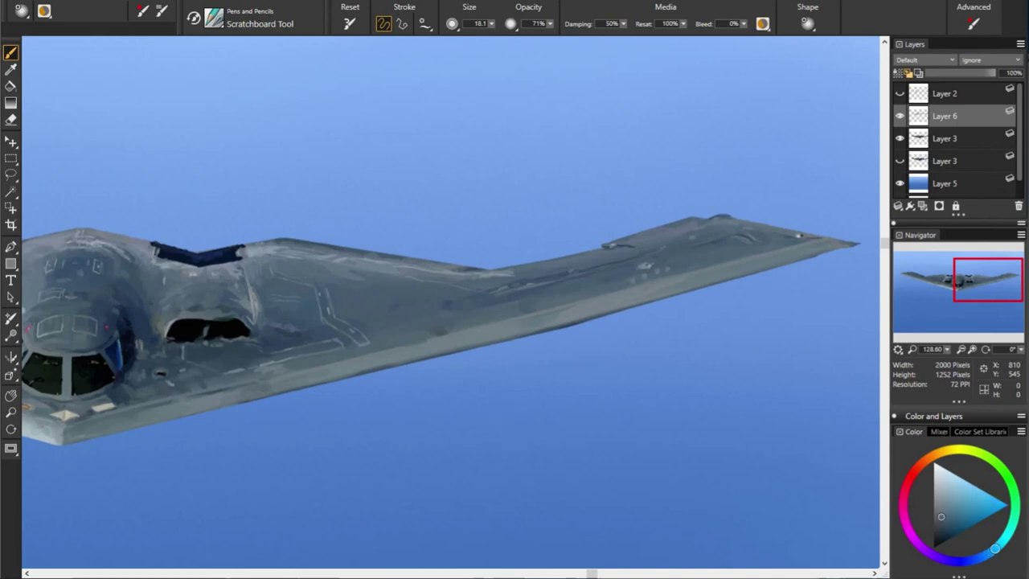
pyautogui.keyDown('alt'); pyautogui.click(155, 378); pyautogui.keyUp('alt')
pyautogui.keyDown('alt'); pyautogui.click(184, 361); pyautogui.keyUp('alt')
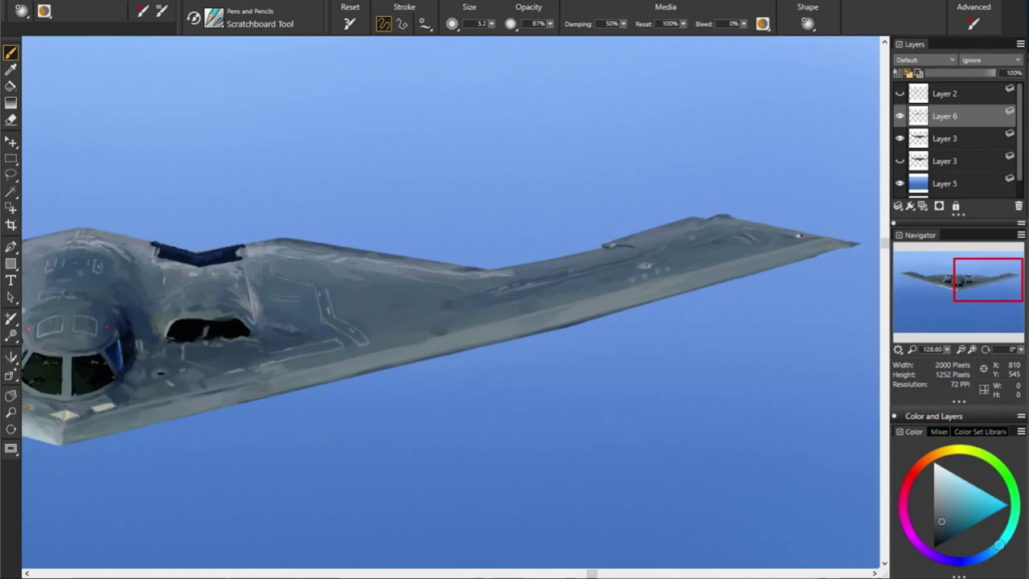
pyautogui.keyDown('alt'); pyautogui.click(127, 337); pyautogui.keyUp('alt')
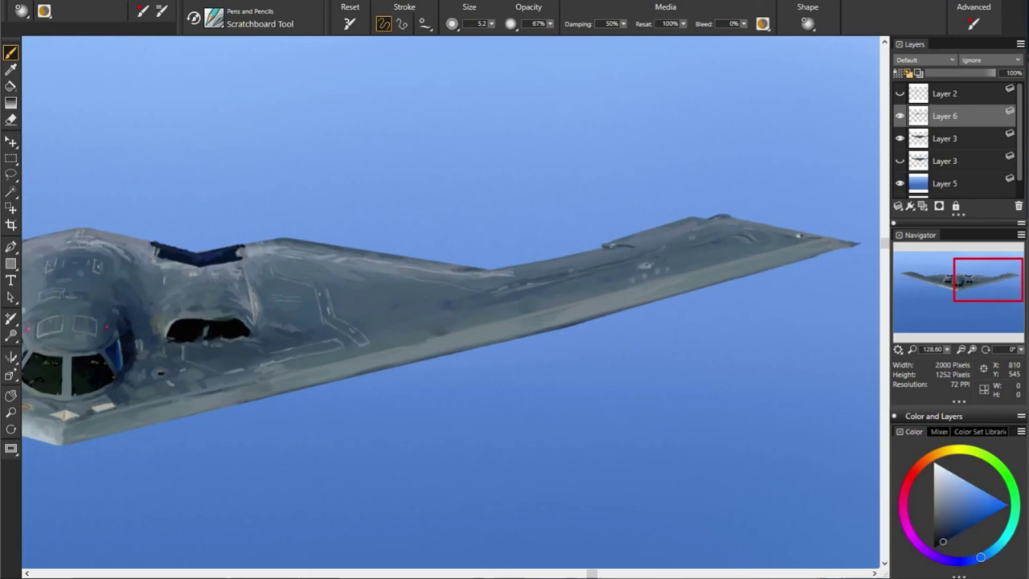
pyautogui.press('b')
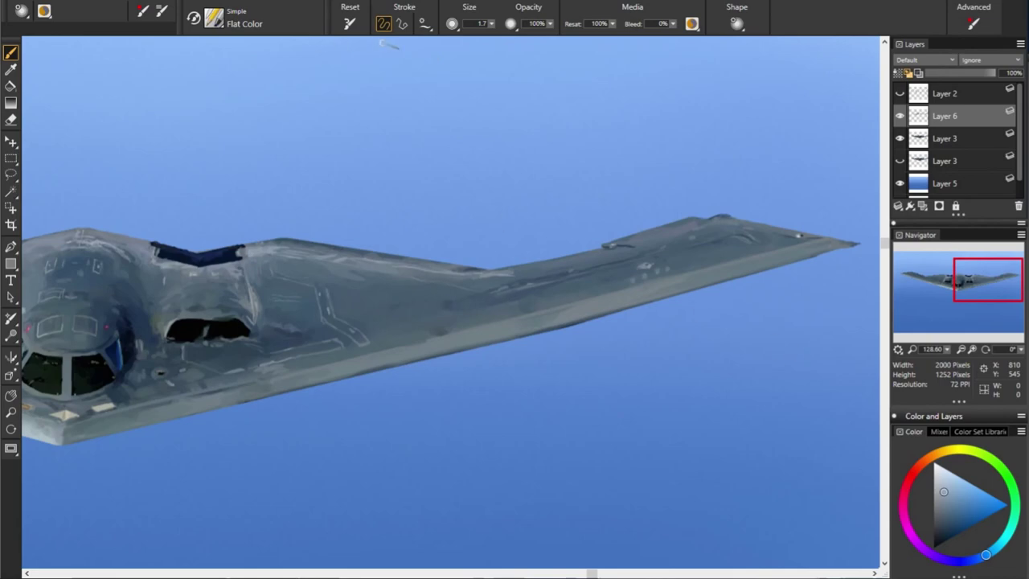
# Draw thin straight light panel lines on the right wing at size 1.0, undoing one stray line
pyautogui.click(401, 23)
pyautogui.moveTo(407, 275); pyautogui.dragTo(485, 293)
pyautogui.hotkey('ctrl', 'z')
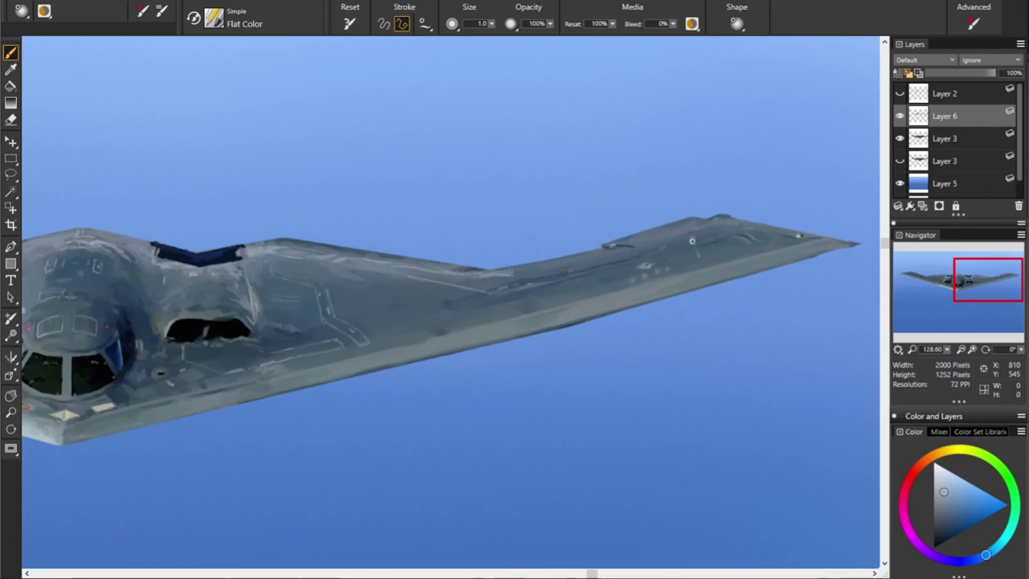
pyautogui.click(732, 237)
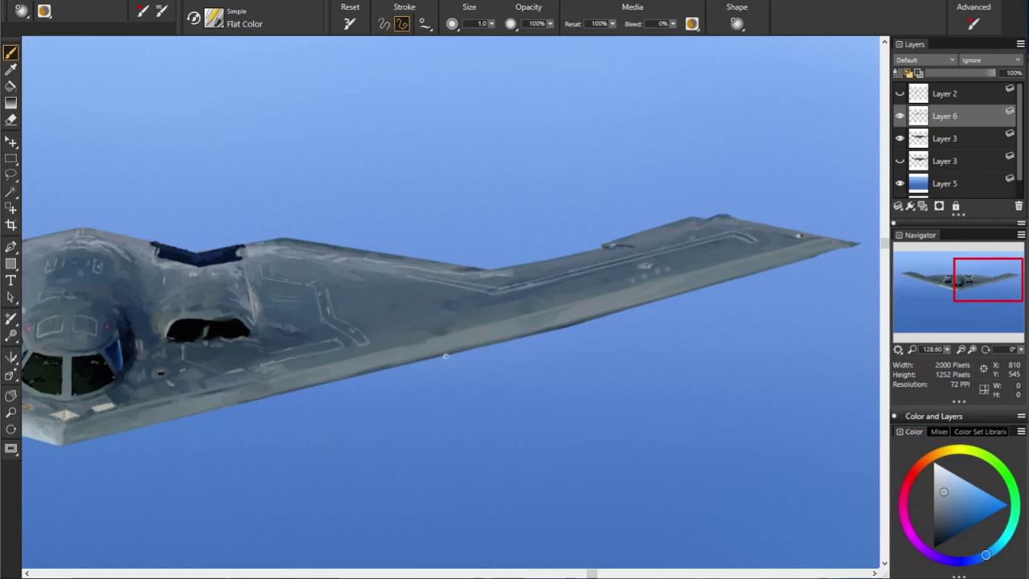
pyautogui.moveTo(342, 352); pyautogui.dragTo(350, 343)
pyautogui.moveTo(184, 359); pyautogui.dragTo(228, 370)
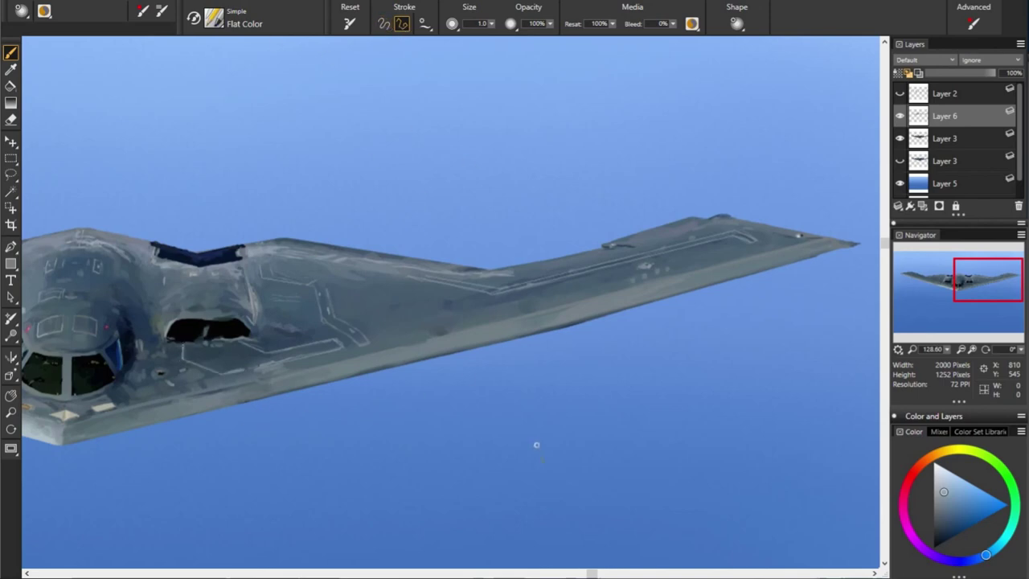
pyautogui.moveTo(965, 282); pyautogui.dragTo(929, 281)
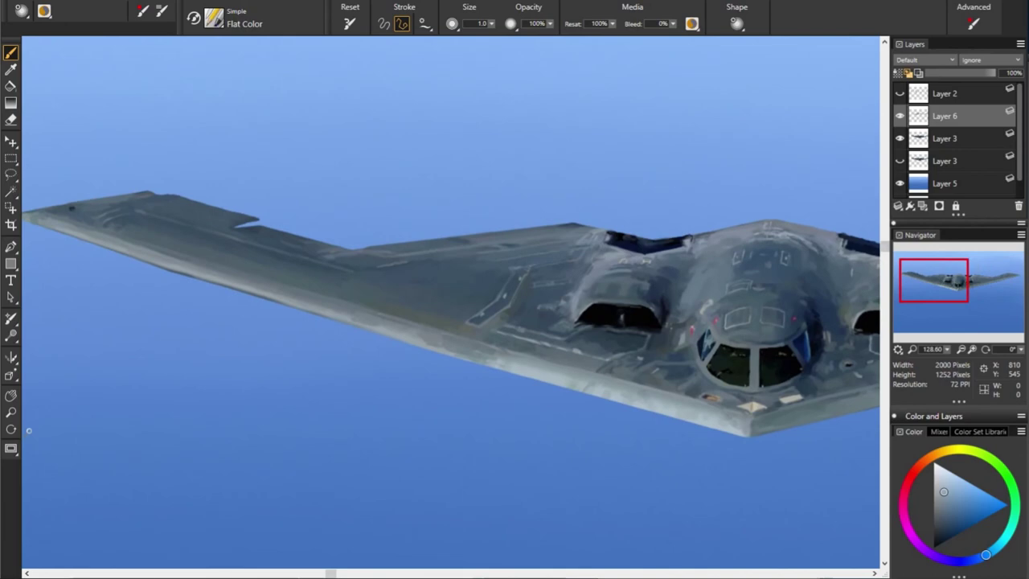
# Draw a lighter blue-grey left-wing panel line, darken the intake streak, and restore freehand strokes
pyautogui.hscroll(-3, 41, 322)
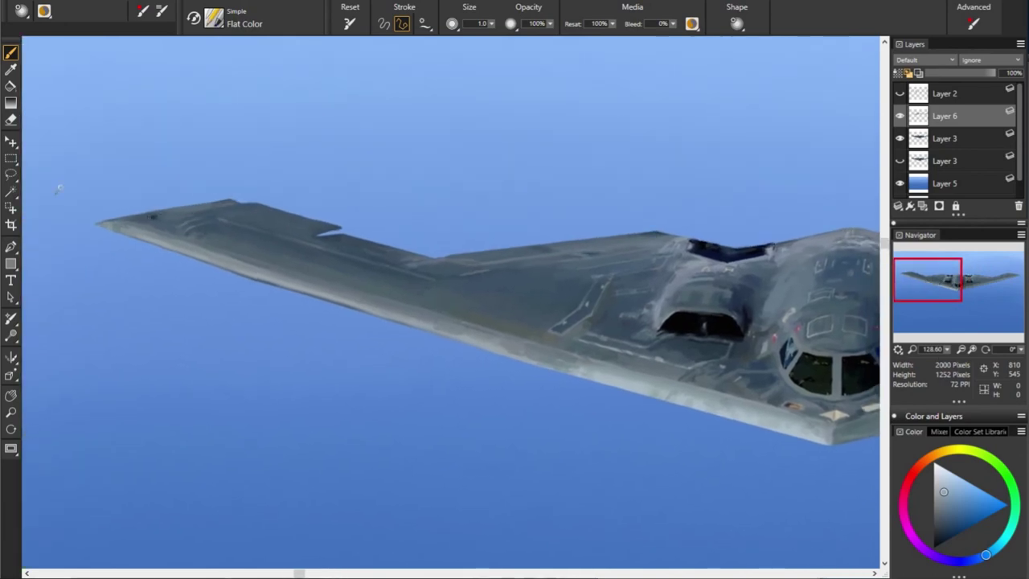
pyautogui.moveTo(986, 555); pyautogui.dragTo(1001, 544)
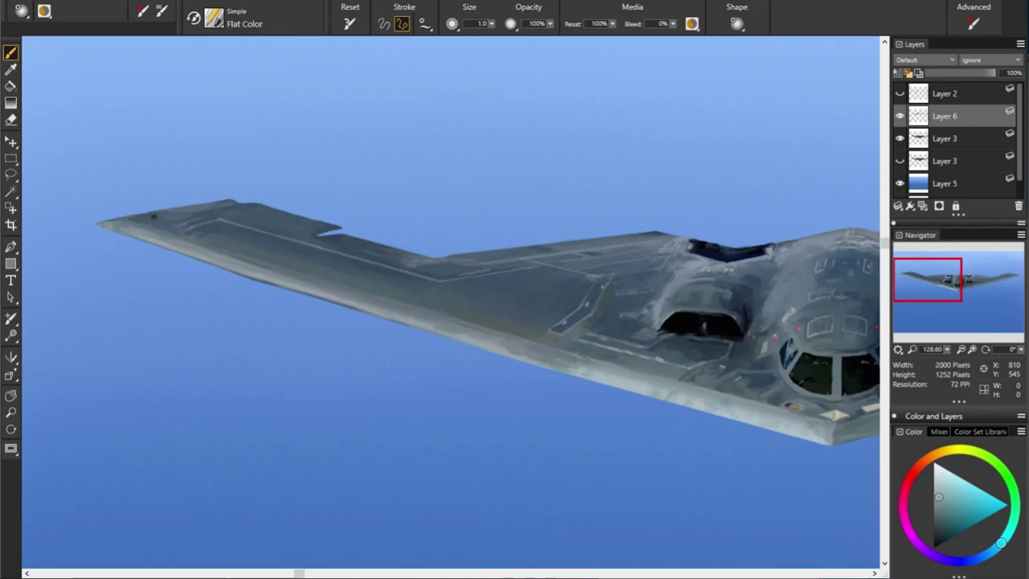
pyautogui.moveTo(189, 228); pyautogui.dragTo(213, 231)
pyautogui.click(401, 23)
pyautogui.moveTo(675, 338); pyautogui.dragTo(696, 341)
pyautogui.click(384, 23)
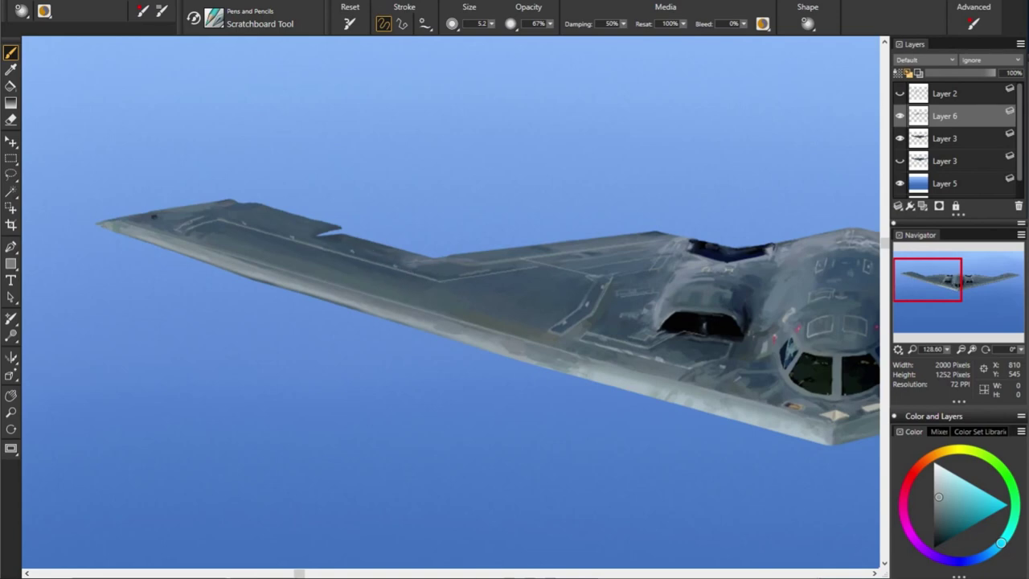
# Paint a sampled darker grey-blue over the left wing's upper edge at full opacity
pyautogui.keyDown('alt'); pyautogui.click(325, 233); pyautogui.keyUp('alt')
pyautogui.moveTo(550, 23); pyautogui.dragTo(549, 32)
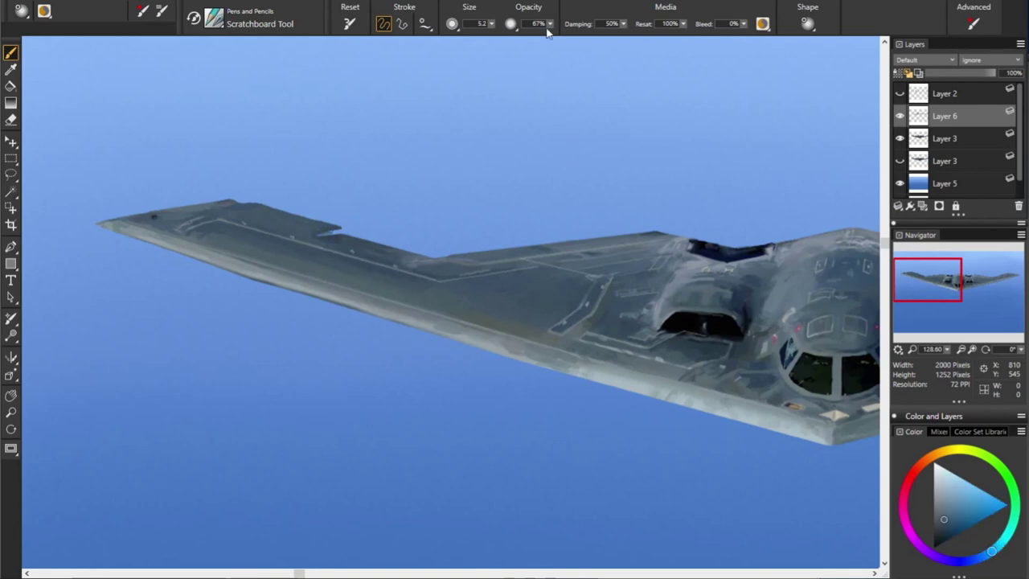
pyautogui.keyDown('alt'); pyautogui.click(458, 328); pyautogui.keyUp('alt')
pyautogui.keyDown('alt'); pyautogui.click(333, 235); pyautogui.keyUp('alt')
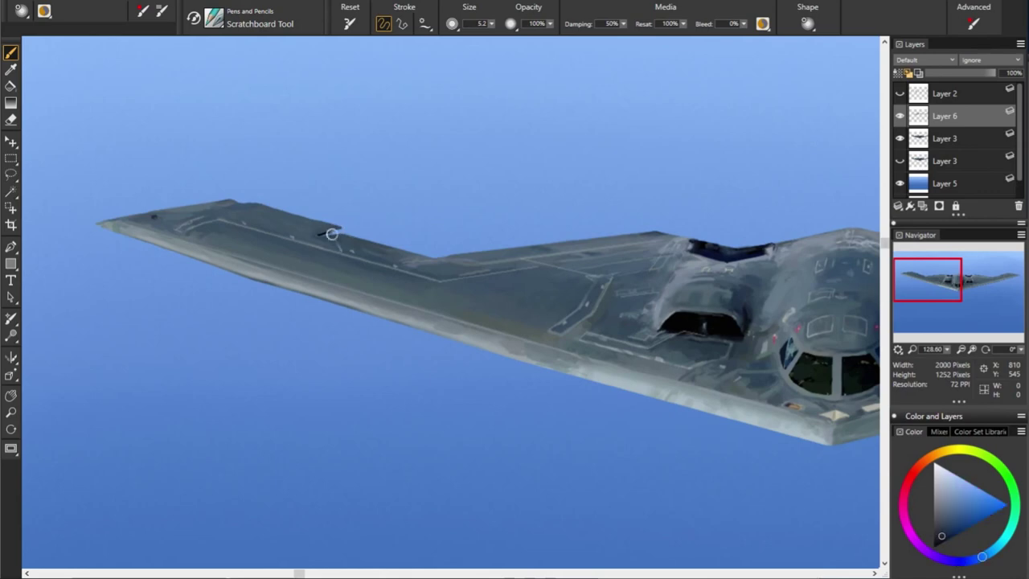
pyautogui.keyDown('alt'); pyautogui.click(334, 241); pyautogui.keyUp('alt')
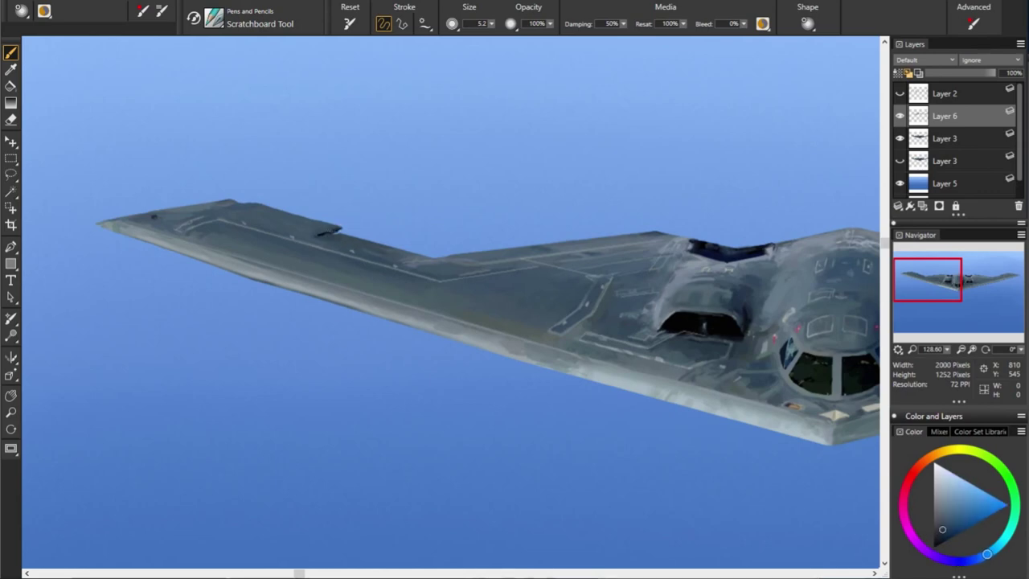
pyautogui.keyDown('alt'); pyautogui.click(751, 304); pyautogui.keyUp('alt')
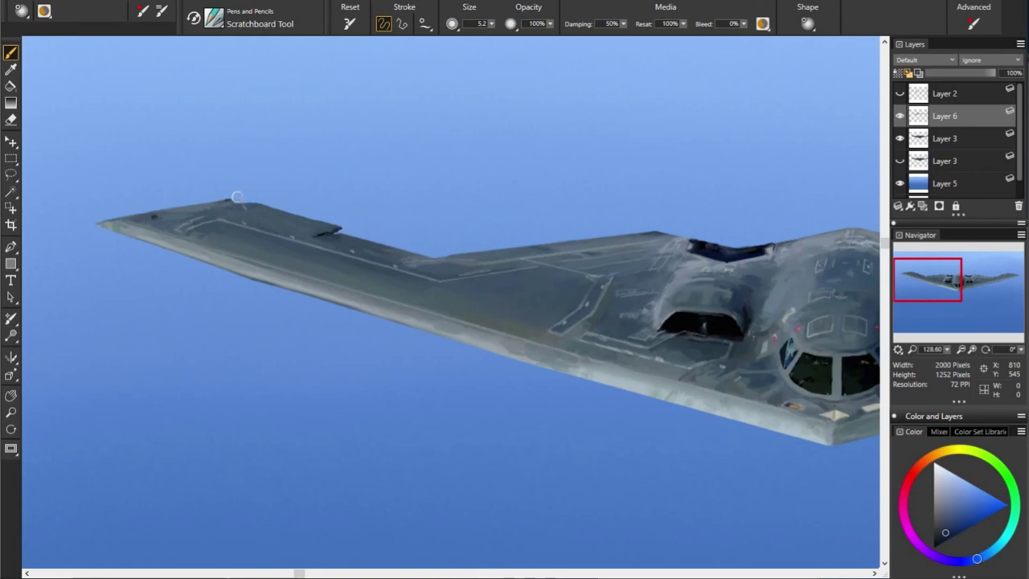
pyautogui.moveTo(236, 195); pyautogui.dragTo(322, 226)
# Lower opacity to 35% and blend the wing with sampled lighter and darker greys
pyautogui.keyDown('alt'); pyautogui.click(155, 217); pyautogui.keyUp('alt')
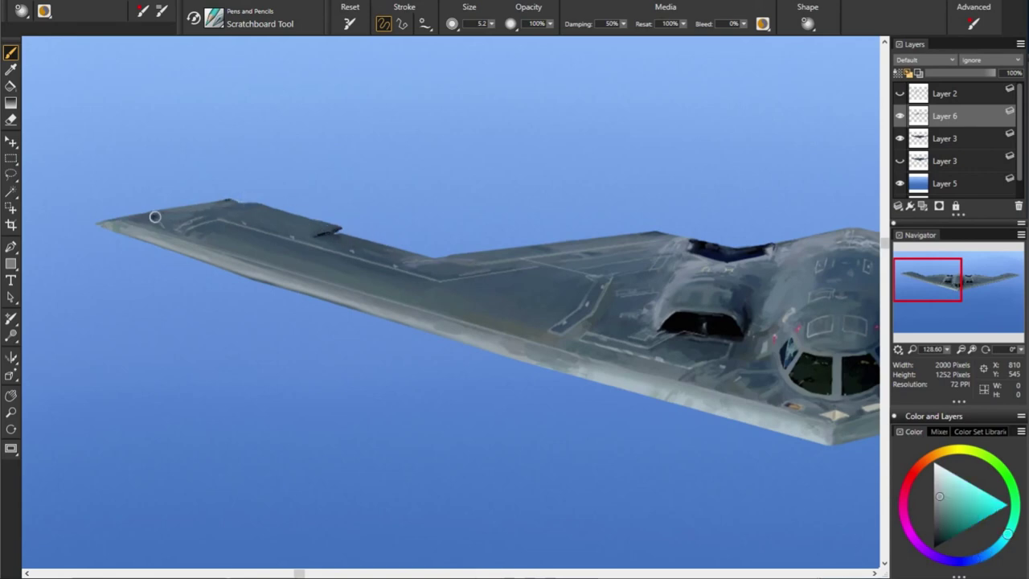
pyautogui.keyDown('alt'); pyautogui.click(153, 217); pyautogui.keyUp('alt')
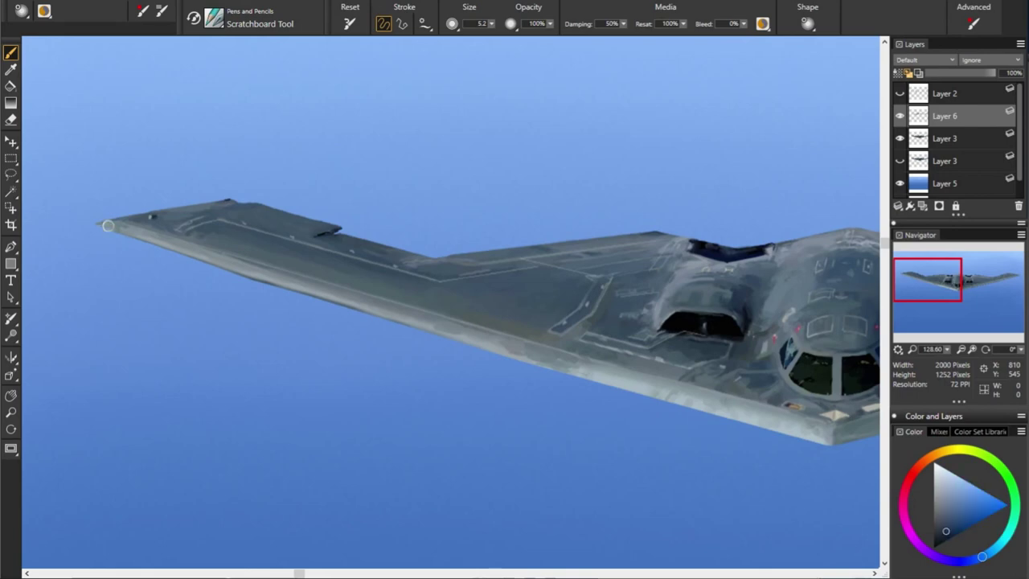
pyautogui.moveTo(550, 24); pyautogui.dragTo(490, 72)
pyautogui.keyDown('alt'); pyautogui.click(838, 443); pyautogui.keyUp('alt')
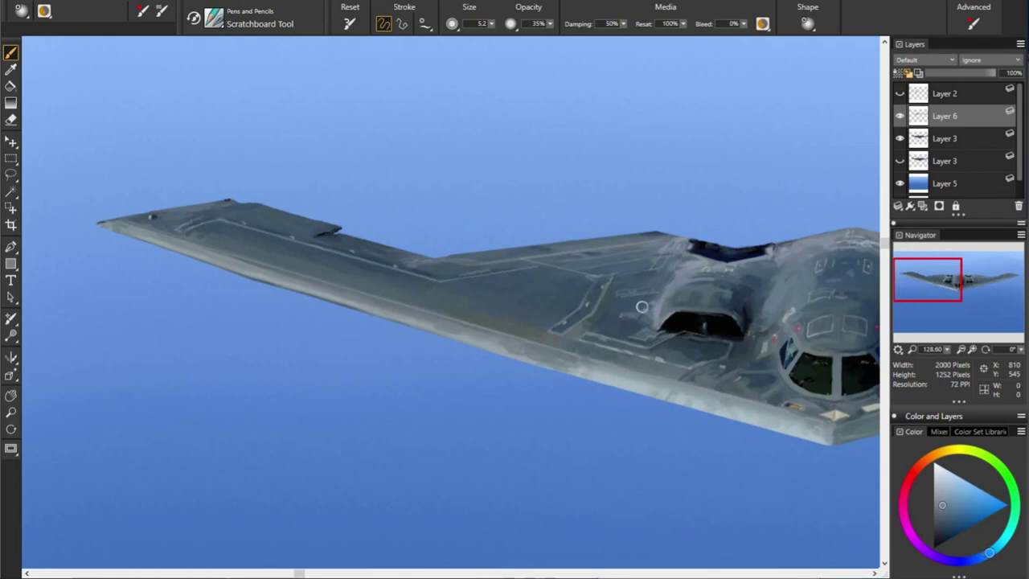
pyautogui.keyDown('alt'); pyautogui.click(629, 314); pyautogui.keyUp('alt')
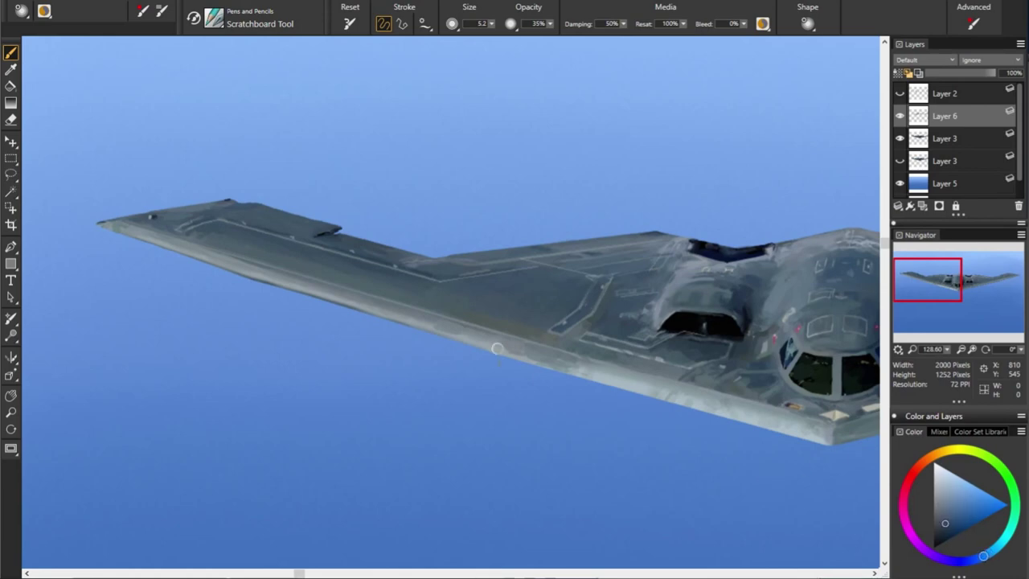
pyautogui.keyDown('alt'); pyautogui.click(613, 307); pyautogui.keyUp('alt')
pyautogui.keyDown('alt'); pyautogui.click(733, 355); pyautogui.keyUp('alt')
pyautogui.hotkey('ctrl', '0')
# Enlarge the brush to 15.4 and pick darker green, cyan and blue tones
pyautogui.click(938, 521)
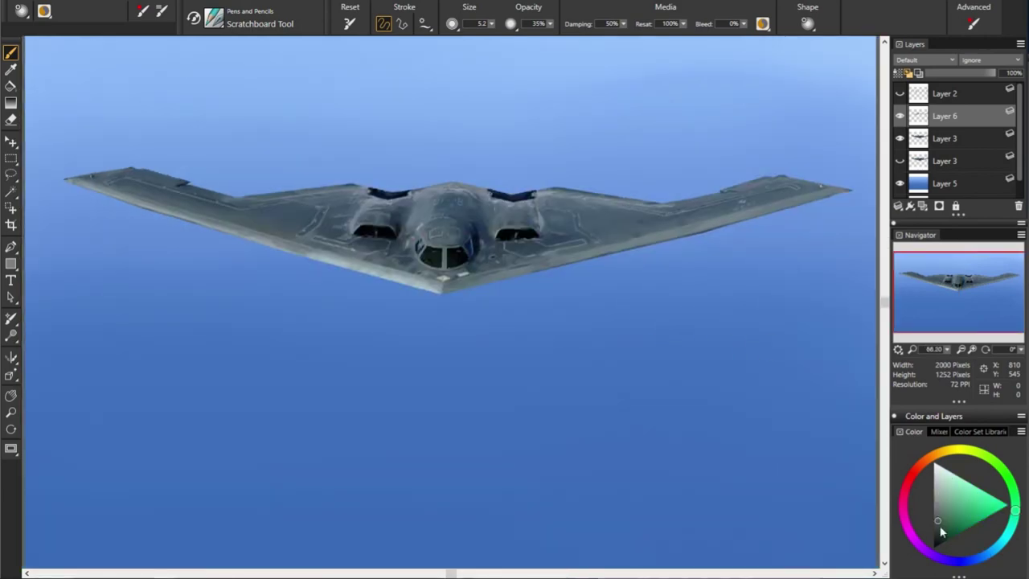
pyautogui.press(']')
pyautogui.press(']')
pyautogui.press(']')
pyautogui.click(938, 503)
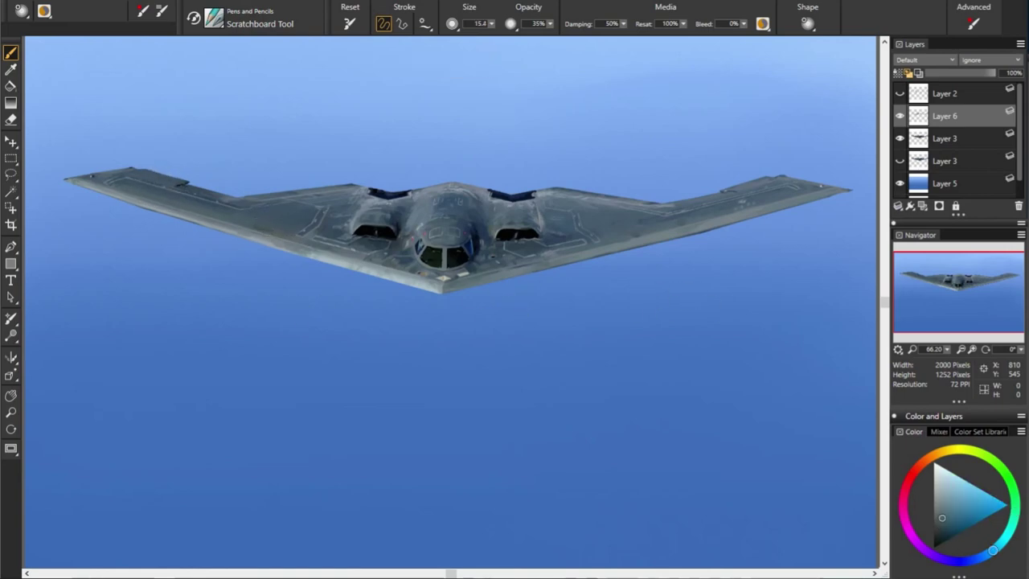
pyautogui.click(1008, 533)
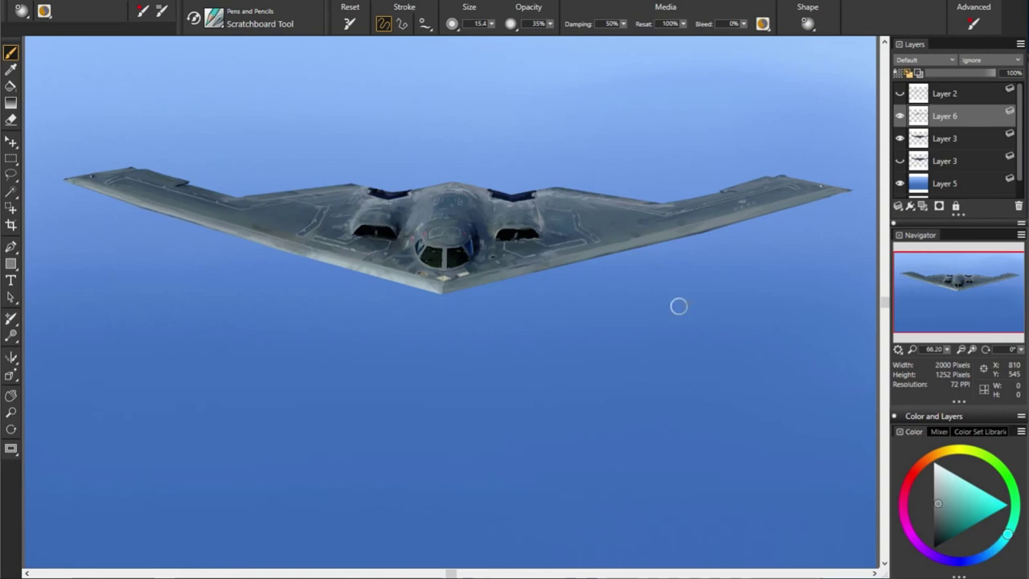
pyautogui.click(976, 558)
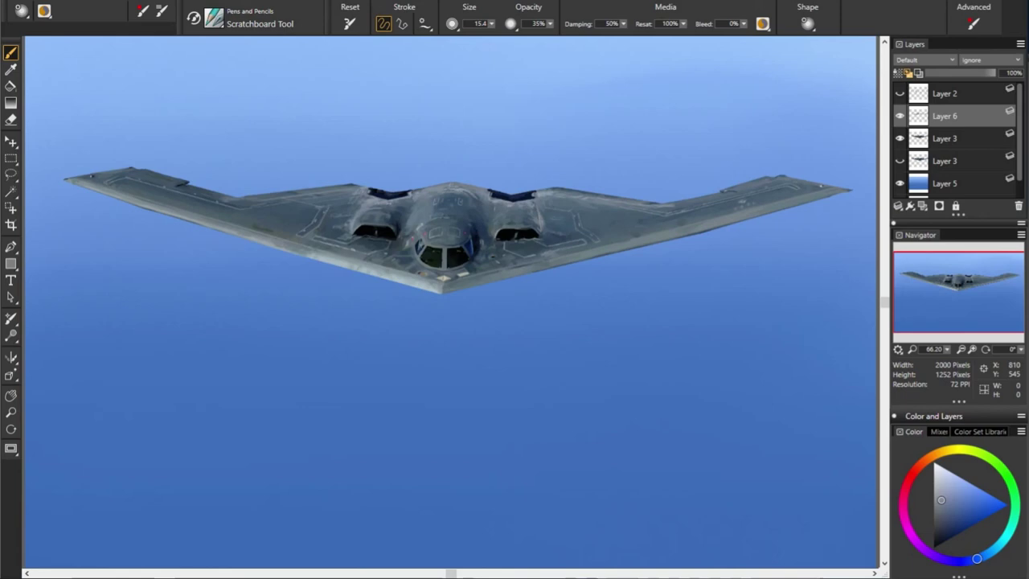
# Collapse Layer 6 and Layer 3 into one Layer 3, briefly toggling Layer 2's visibility
pyautogui.keyDown('shift'); pyautogui.click(944, 138); pyautogui.keyUp('shift')
pyautogui.click(898, 206)
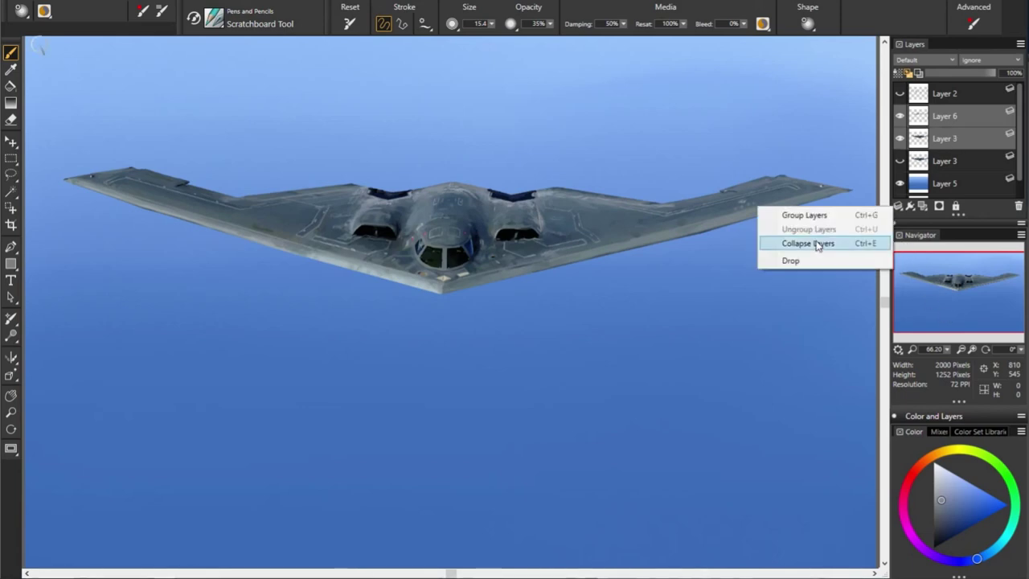
pyautogui.click(817, 246)
pyautogui.rightClick(952, 119)
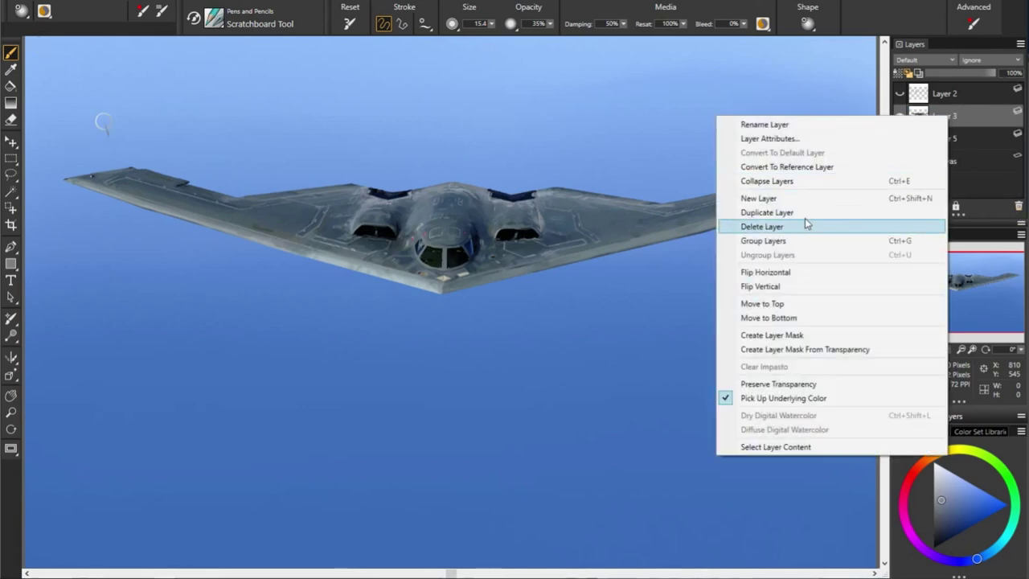
pyautogui.click(804, 213)
pyautogui.click(900, 94)
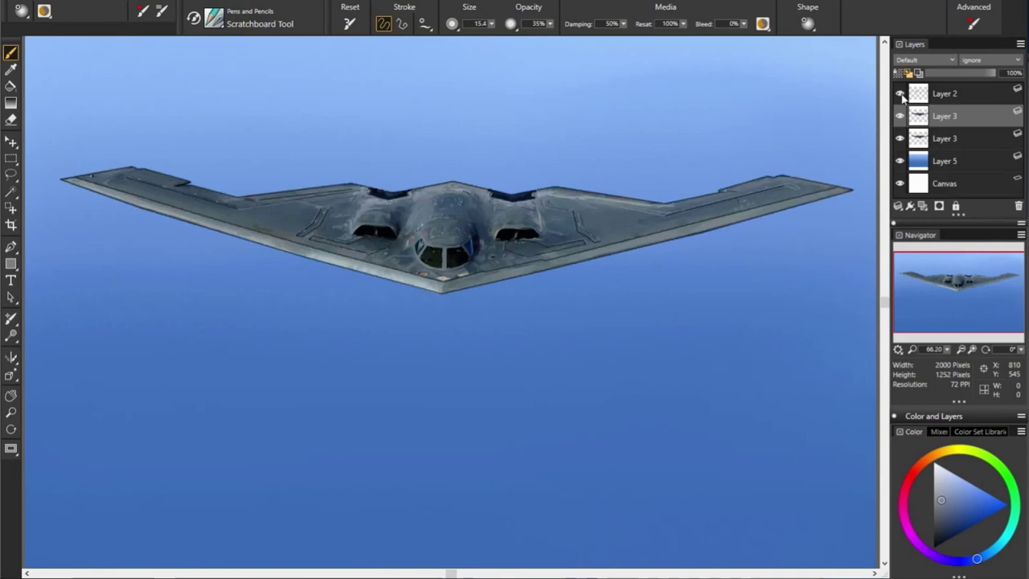
pyautogui.click(901, 94)
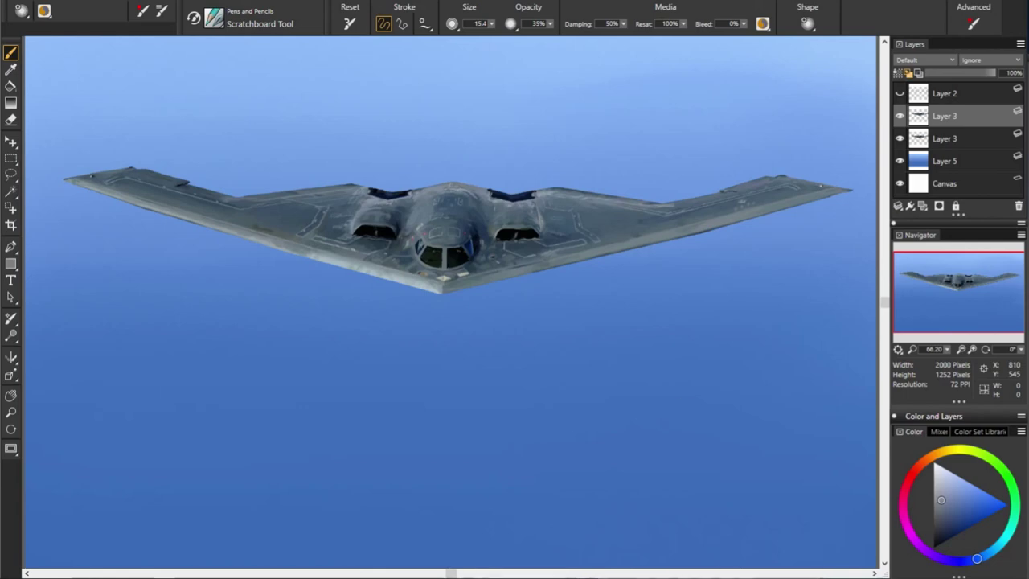
# Smear-blend the left wing, fuselage and right wing with the Blenders Smear brush at size 21.0
pyautogui.press('b')
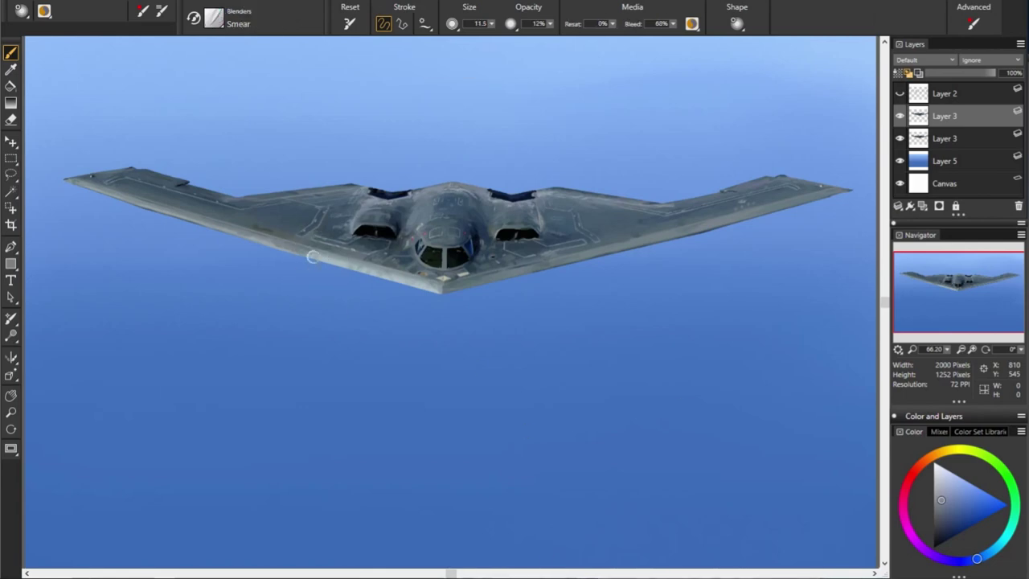
pyautogui.moveTo(333, 247); pyautogui.dragTo(340, 268)
pyautogui.scroll(5, 957, 293)
pyautogui.moveTo(957, 292); pyautogui.dragTo(921, 273)
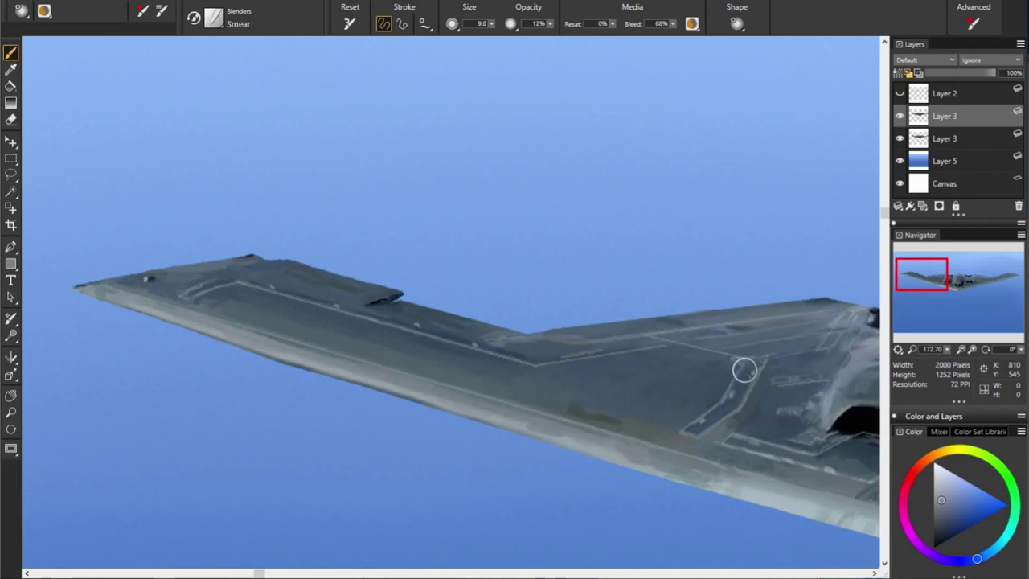
pyautogui.press(']')
pyautogui.moveTo(804, 338); pyautogui.dragTo(293, 297)
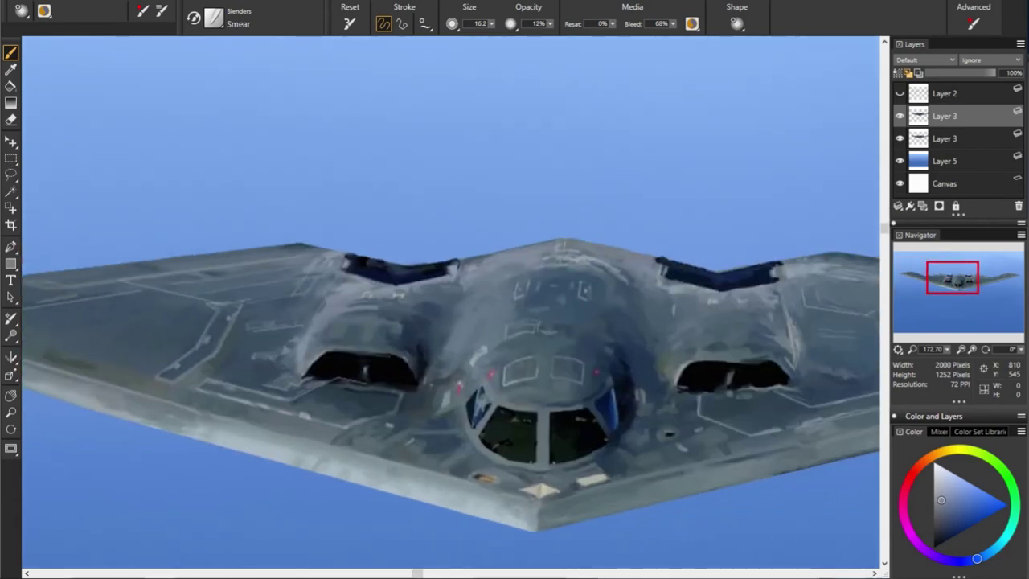
pyautogui.press('[')
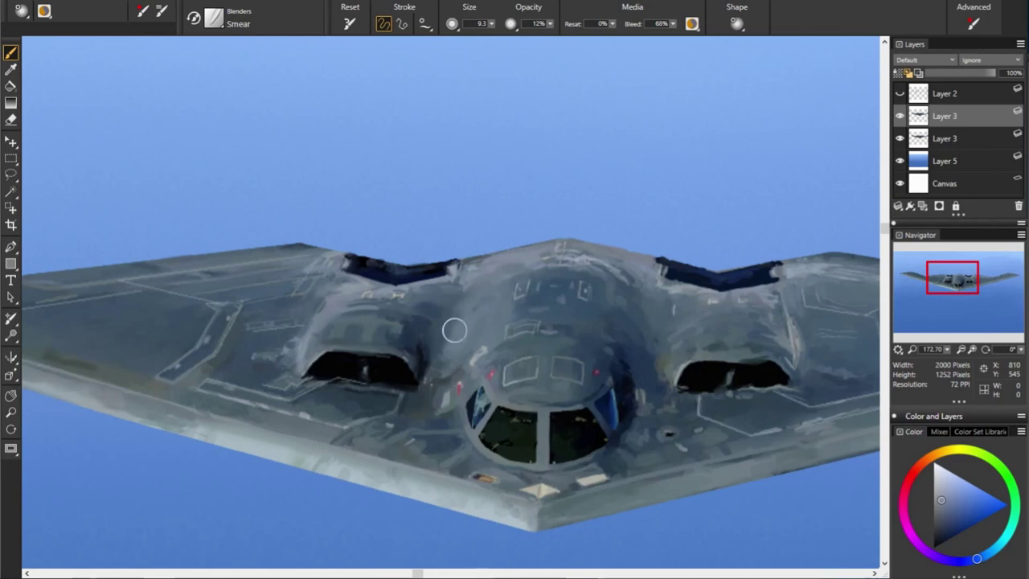
pyautogui.press(']')
pyautogui.press(']')
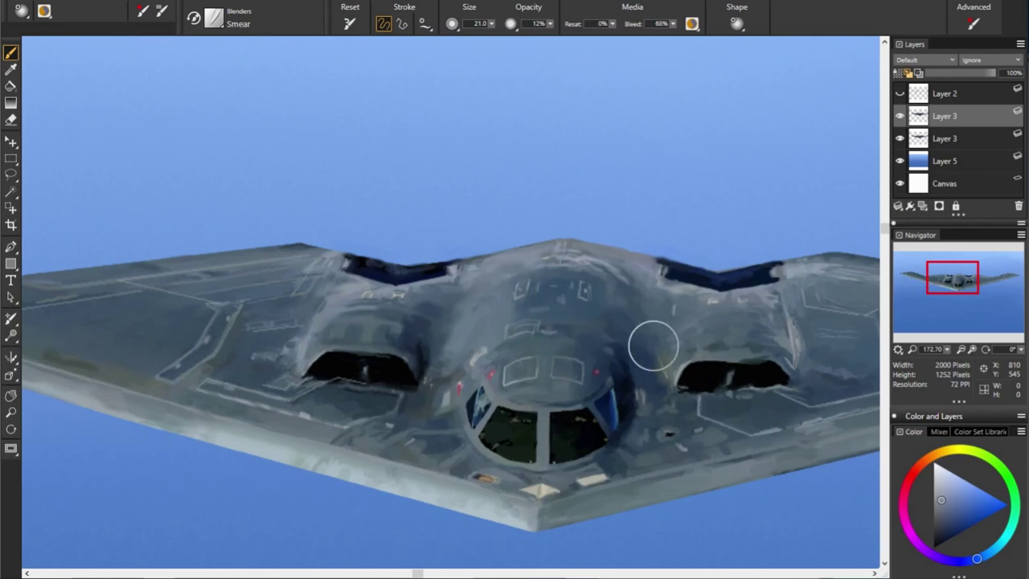
pyautogui.click(971, 270)
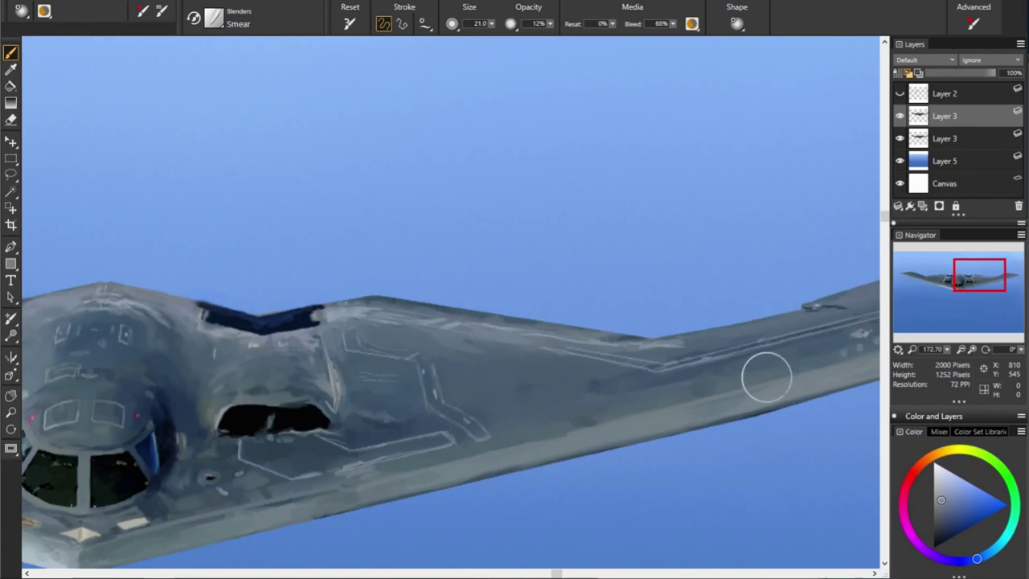
pyautogui.hotkey('ctrl', '0')
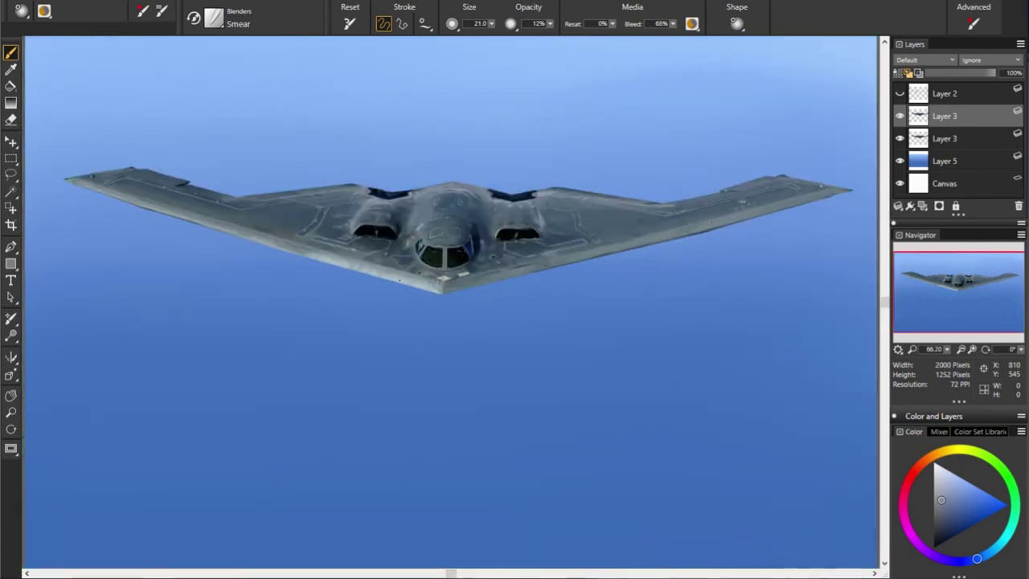
pyautogui.hotkey('ctrl', '+')
pyautogui.hotkey('ctrl', '+')
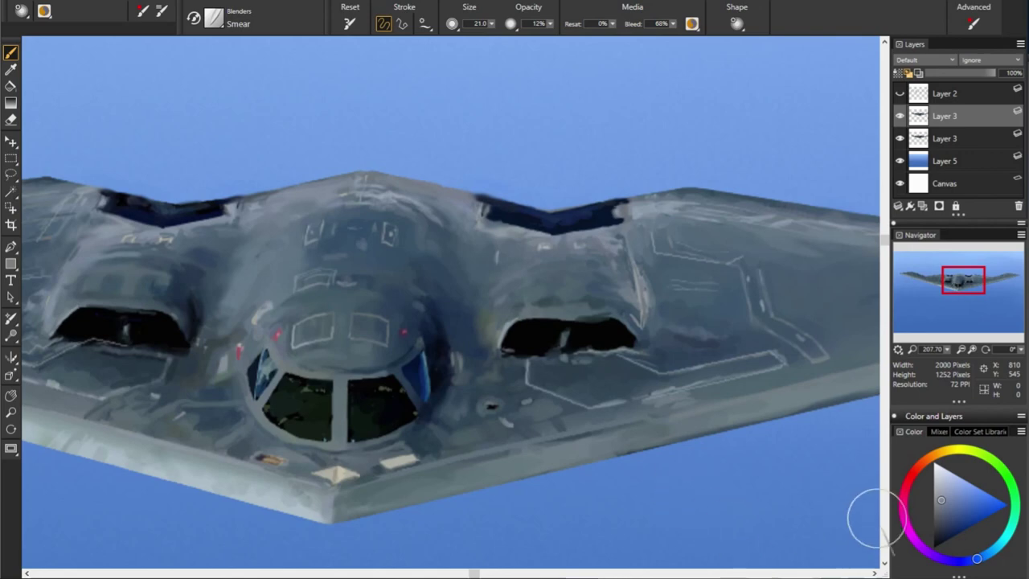
# Pick a dark blue-grey and set up a slightly larger Scratchboard detail pen
pyautogui.keyDown('alt'); pyautogui.click(359, 310); pyautogui.keyUp('alt')
pyautogui.press('/')
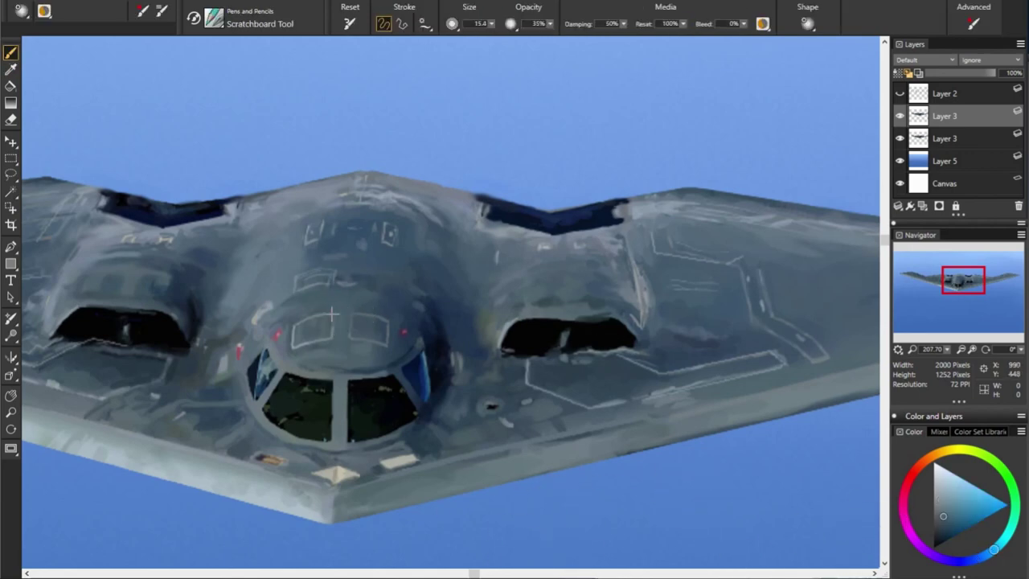
pyautogui.moveTo(292, 334); pyautogui.dragTo(308, 319)
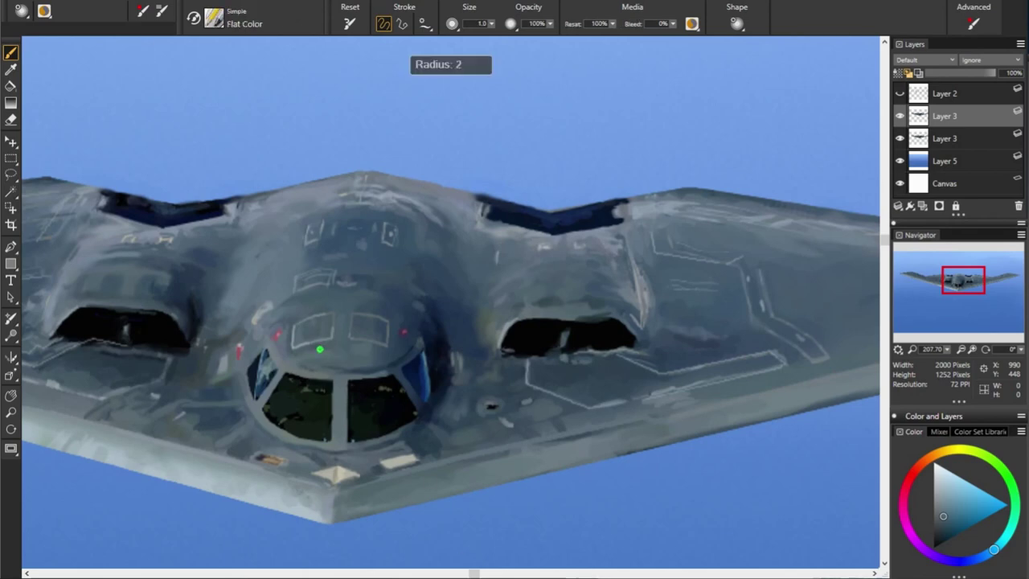
pyautogui.press('alt')
pyautogui.keyDown('alt'); pyautogui.click(302, 321); pyautogui.keyUp('alt')
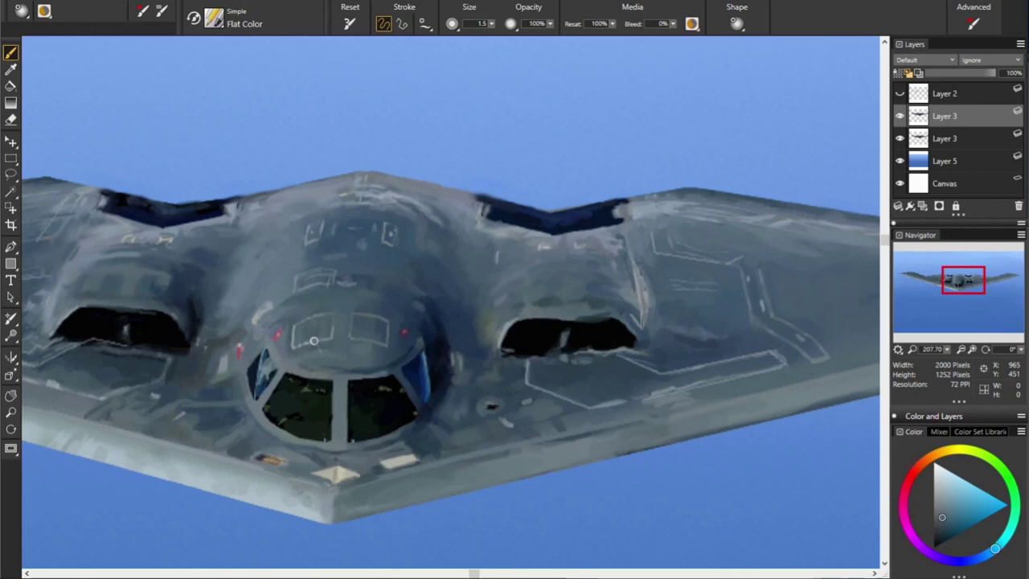
# Draw fine panel lines and small lettering on the nose with sampled colours and a finer pen
pyautogui.keyDown('alt'); pyautogui.click(368, 338); pyautogui.keyUp('alt')
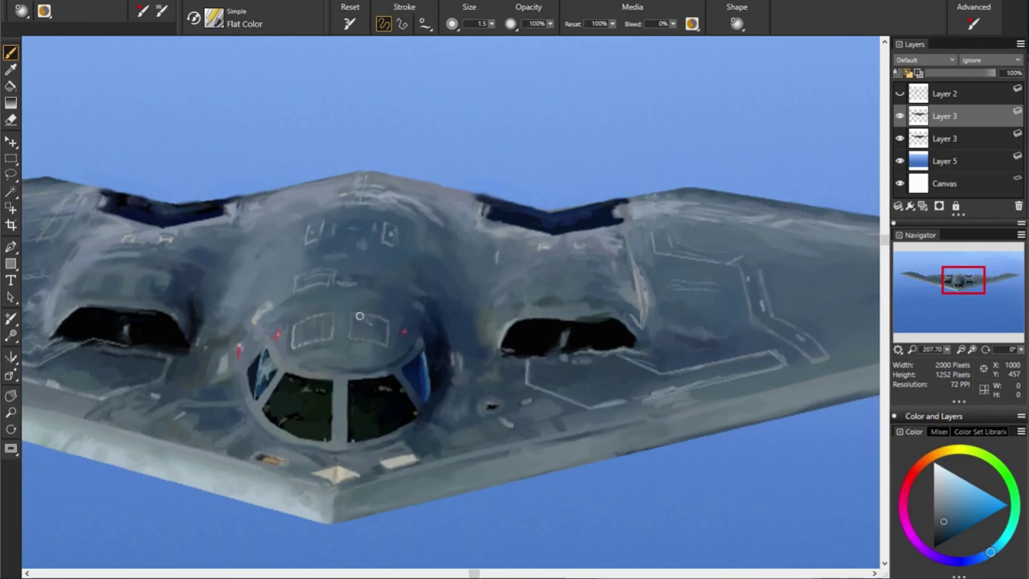
pyautogui.keyDown('alt'); pyautogui.click(389, 307); pyautogui.keyUp('alt')
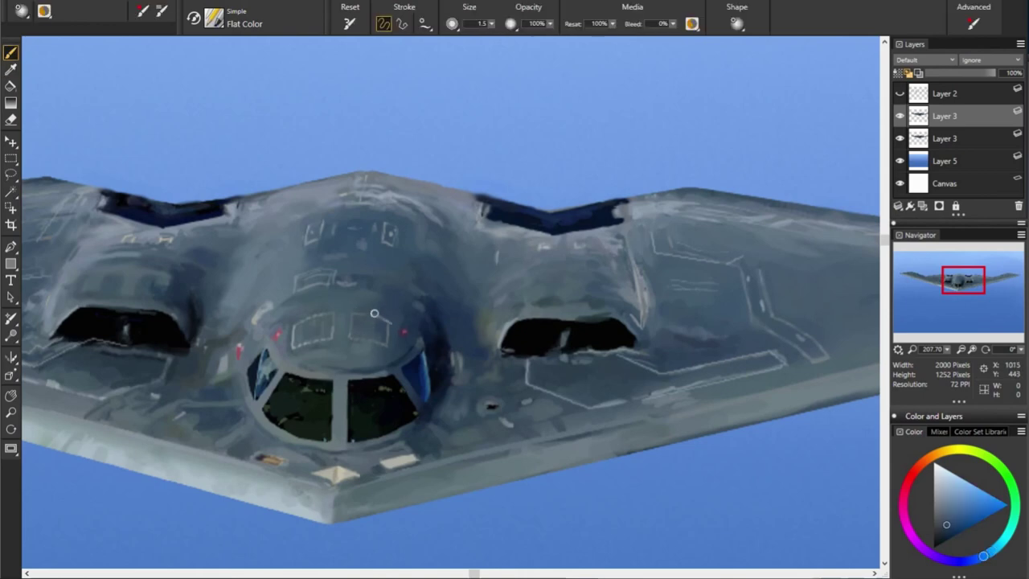
pyautogui.keyDown('alt'); pyautogui.click(309, 280); pyautogui.keyUp('alt')
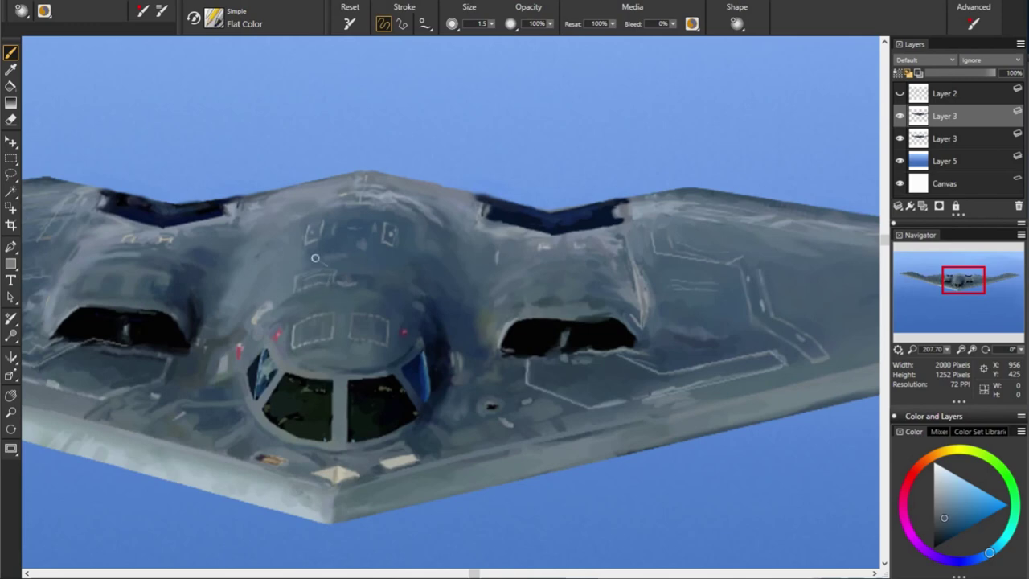
pyautogui.keyDown('alt'); pyautogui.click(312, 226); pyautogui.keyUp('alt')
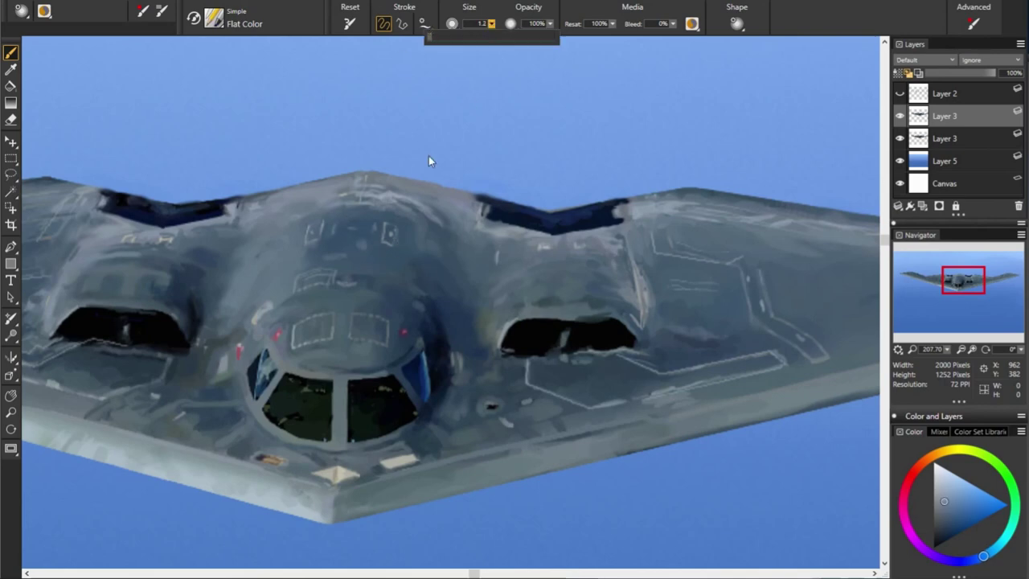
pyautogui.press('[')
pyautogui.press('[')
pyautogui.press('[')
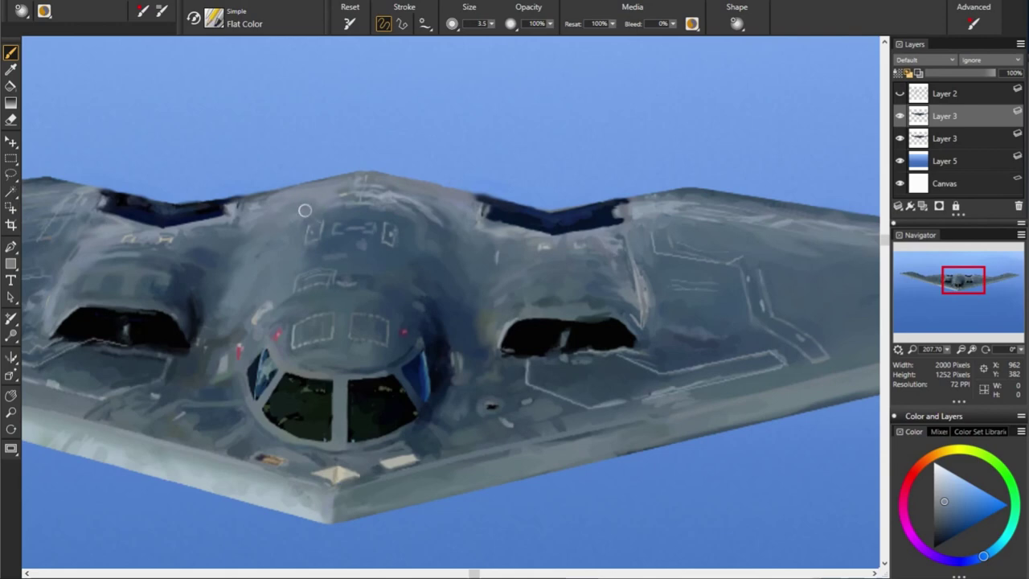
pyautogui.keyDown('alt'); pyautogui.click(272, 226); pyautogui.keyUp('alt')
pyautogui.keyDown('alt'); pyautogui.click(654, 184); pyautogui.keyUp('alt')
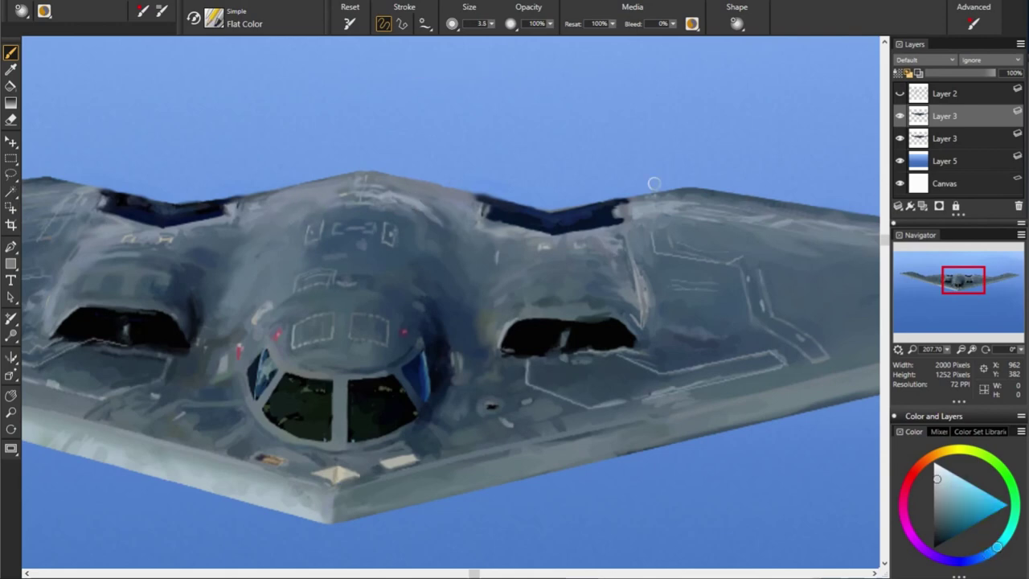
pyautogui.press('[')
pyautogui.press('[')
pyautogui.press('[')
# Blend the area around the cockpit with the Smear brush at 28% opacity
pyautogui.moveTo(375, 407); pyautogui.dragTo(386, 407)
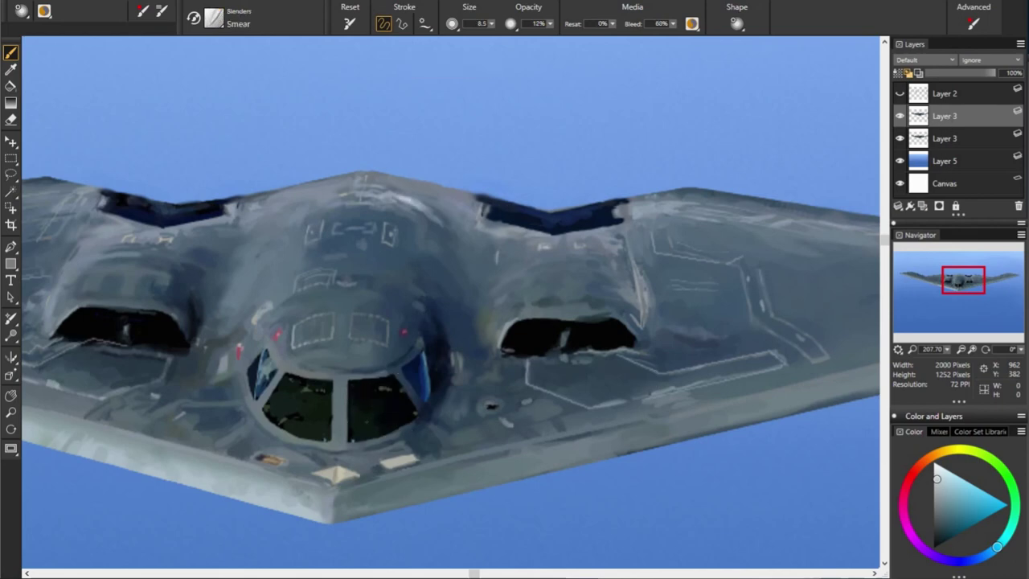
pyautogui.click(550, 23)
pyautogui.click(564, 33)
pyautogui.press('[')
pyautogui.press('[')
pyautogui.press(']')
pyautogui.press(']')
# Set the Scratchboard pen to 100% opacity, streak the left window, and repaint the central pillar
pyautogui.press('b')
pyautogui.moveTo(283, 415); pyautogui.dragTo(266, 421)
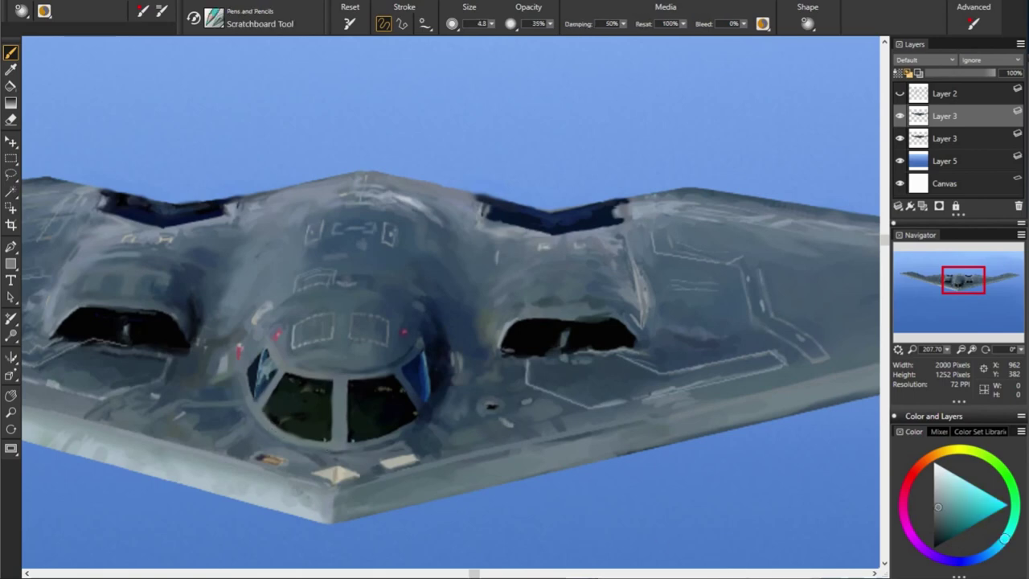
pyautogui.keyDown('alt'); pyautogui.click(328, 390); pyautogui.keyUp('alt')
pyautogui.click(551, 24)
pyautogui.keyDown('alt'); pyautogui.click(402, 394); pyautogui.keyUp('alt')
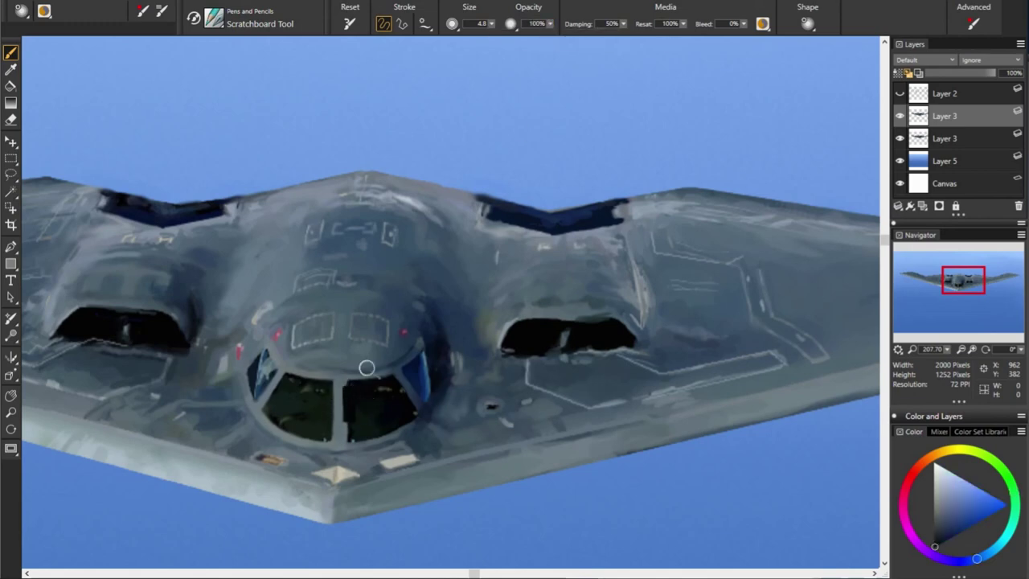
pyautogui.moveTo(366, 368); pyautogui.dragTo(350, 420)
# Paint cockpit glass highlights with sampled teal, green, yellow-green and blue tones
pyautogui.keyDown('alt'); pyautogui.click(363, 397); pyautogui.keyUp('alt')
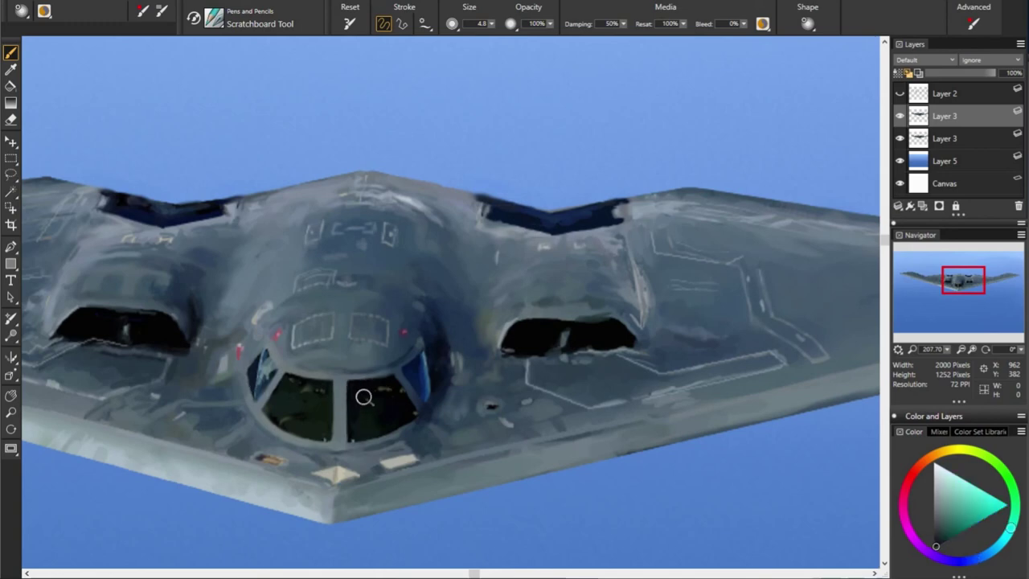
pyautogui.keyDown('alt'); pyautogui.click(508, 415); pyautogui.keyUp('alt')
pyautogui.keyDown('alt'); pyautogui.click(346, 389); pyautogui.keyUp('alt')
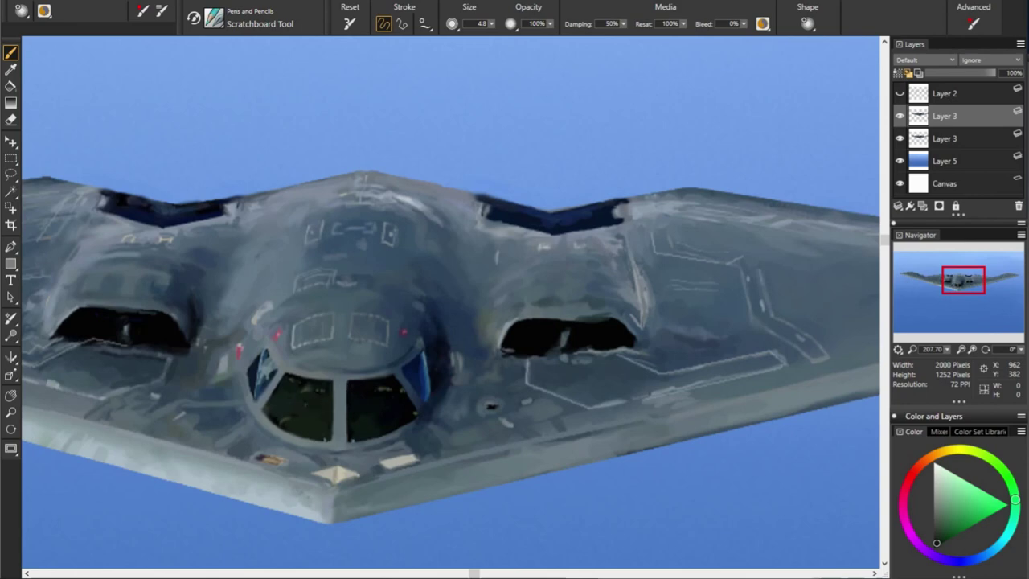
pyautogui.keyDown('alt'); pyautogui.click(434, 389); pyautogui.keyUp('alt')
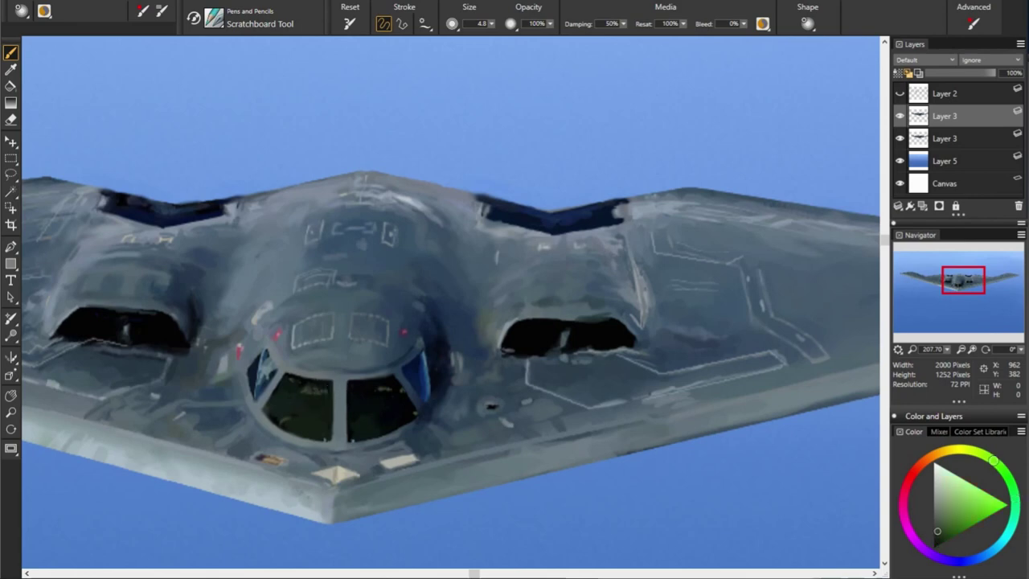
pyautogui.keyDown('alt'); pyautogui.click(645, 369); pyautogui.keyUp('alt')
pyautogui.keyDown('alt'); pyautogui.click(435, 404); pyautogui.keyUp('alt')
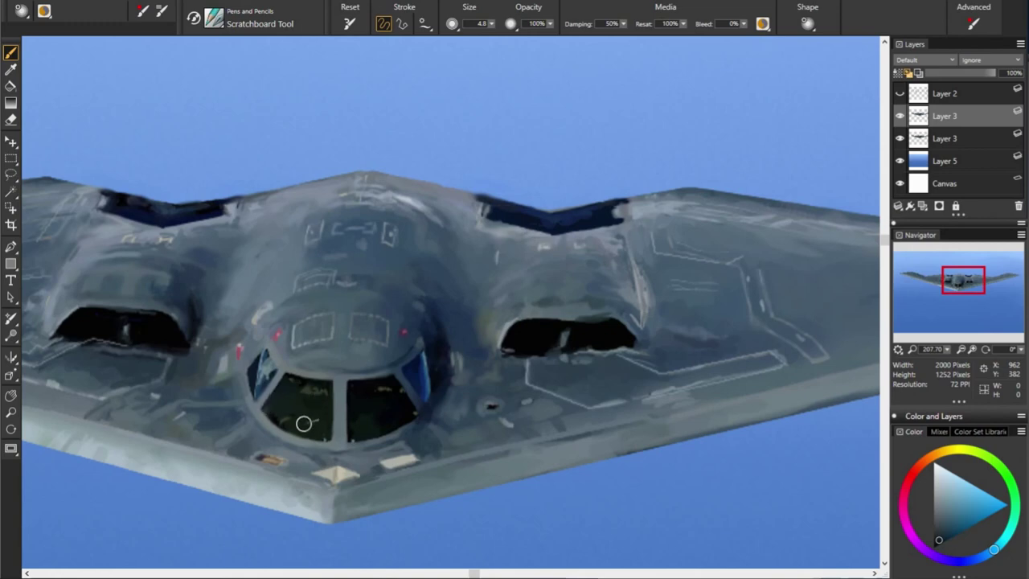
pyautogui.keyDown('alt'); pyautogui.click(248, 371); pyautogui.keyUp('alt')
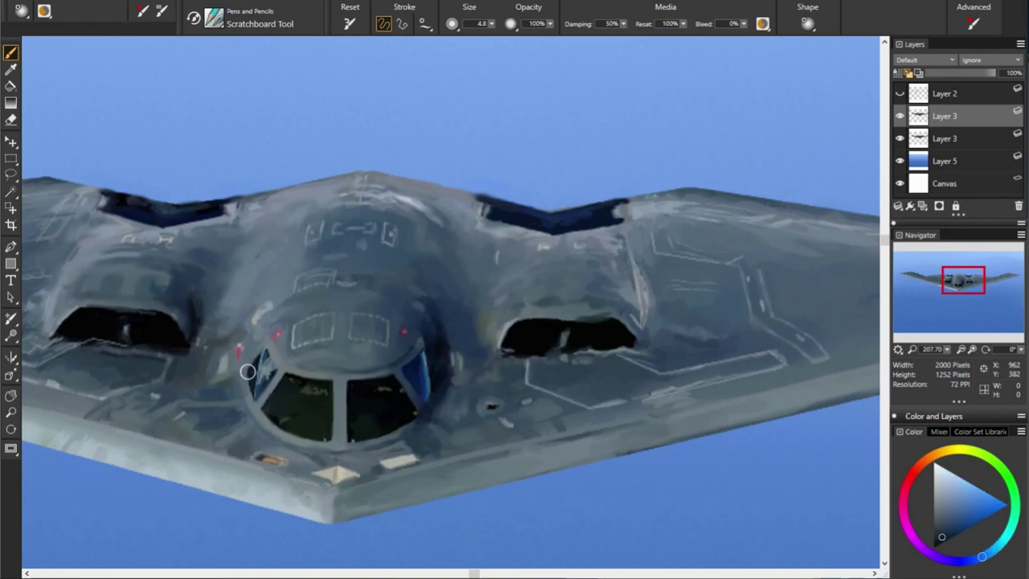
pyautogui.keyDown('alt'); pyautogui.click(557, 404); pyautogui.keyUp('alt')
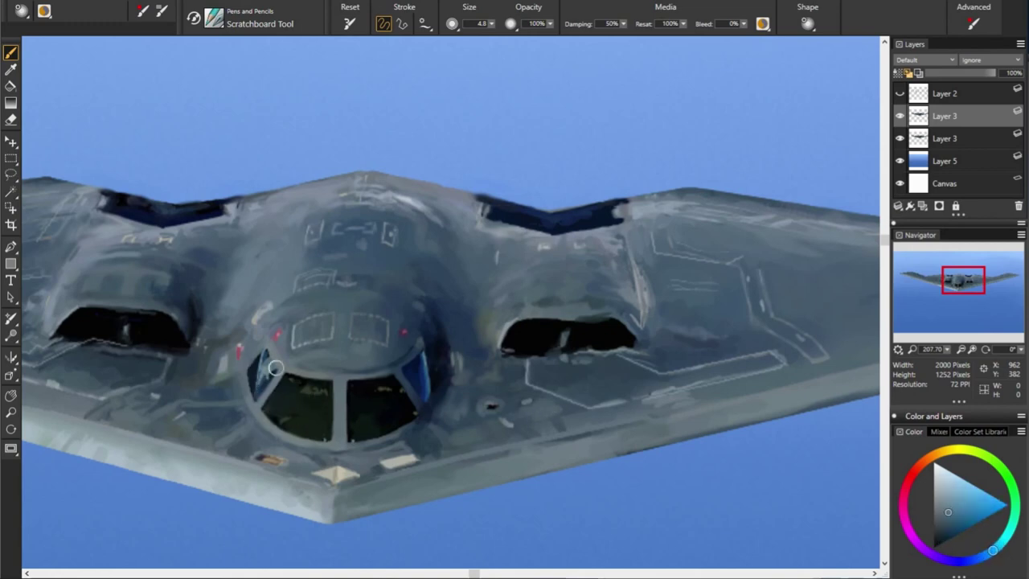
# Refine the cockpit frame and surrounding hull with sampled dark and light blue-grey strokes
pyautogui.keyDown('alt'); pyautogui.click(419, 354); pyautogui.keyUp('alt')
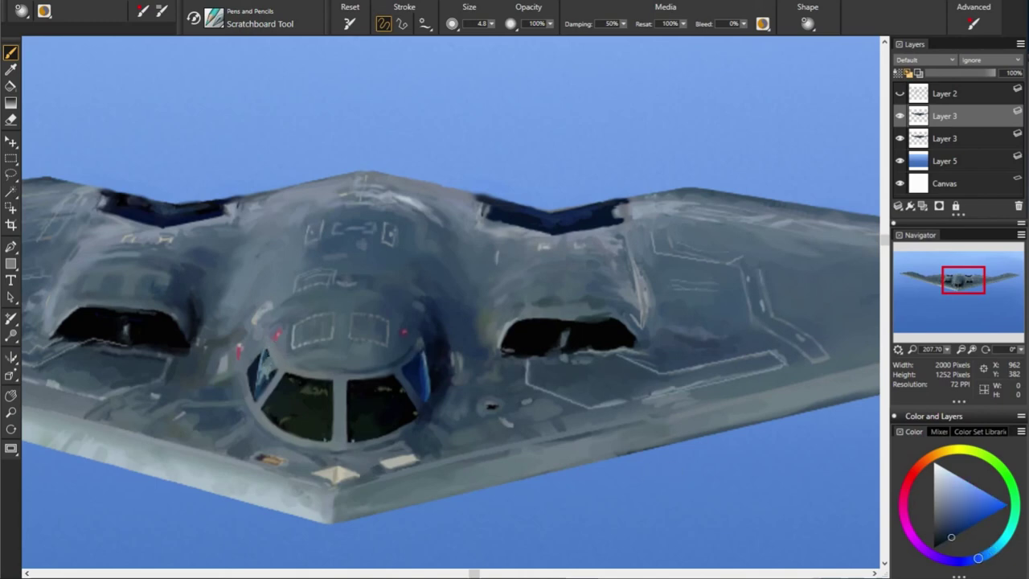
pyautogui.keyDown('alt'); pyautogui.click(536, 355); pyautogui.keyUp('alt')
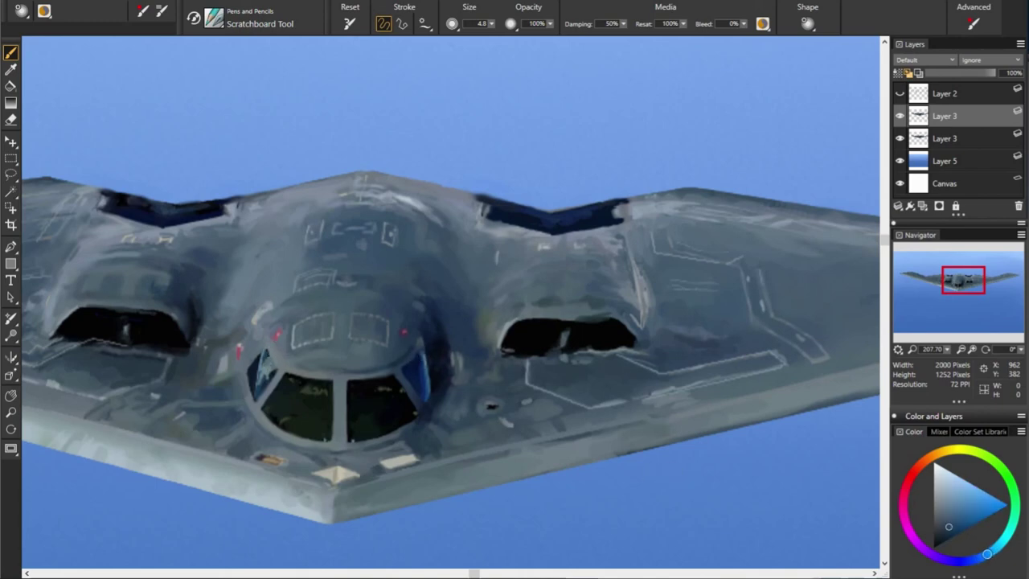
pyautogui.keyDown('alt'); pyautogui.click(555, 378); pyautogui.keyUp('alt')
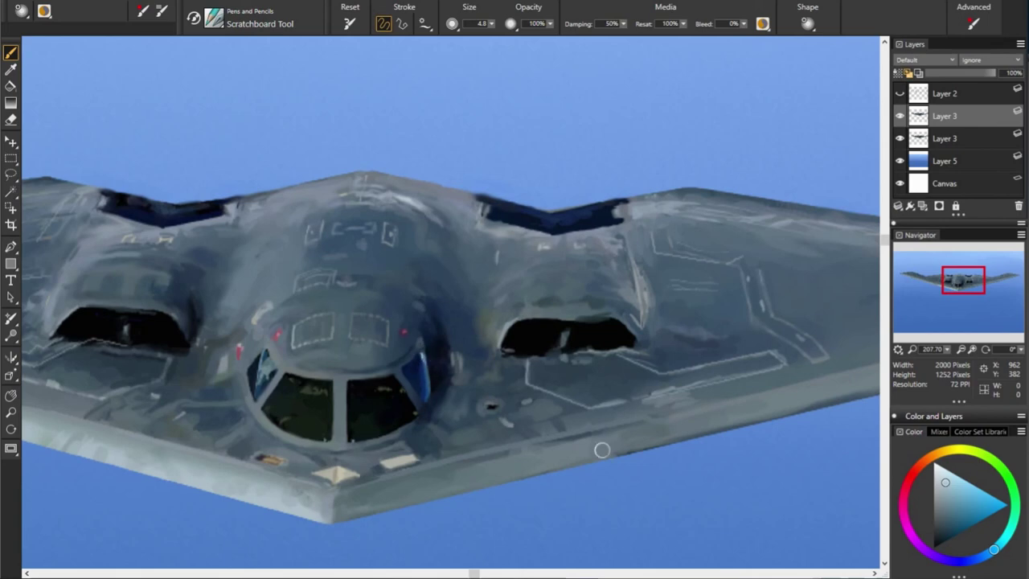
pyautogui.keyDown('alt'); pyautogui.click(748, 345); pyautogui.keyUp('alt')
pyautogui.keyDown('alt'); pyautogui.click(421, 341); pyautogui.keyUp('alt')
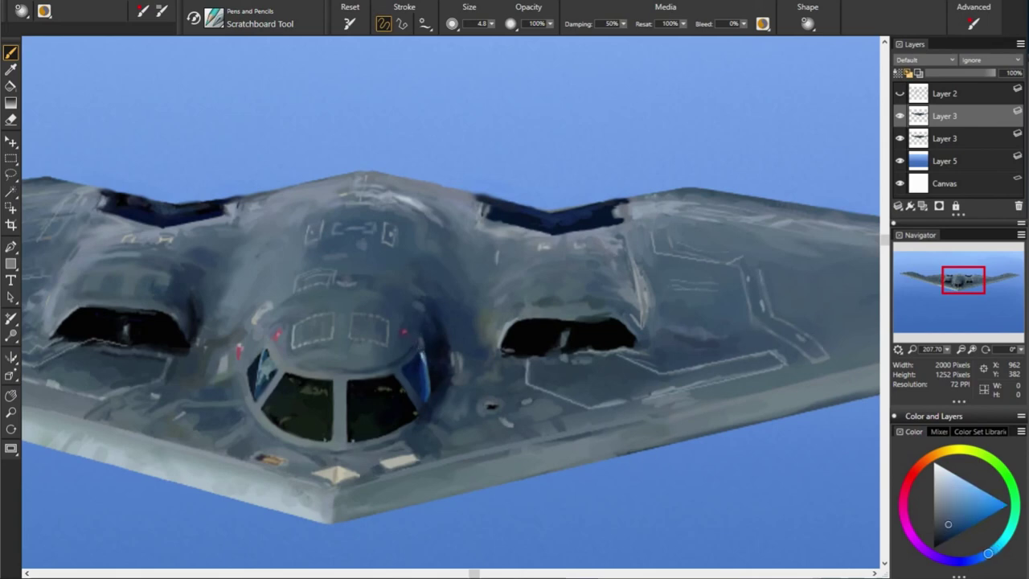
pyautogui.keyDown('alt'); pyautogui.click(650, 308); pyautogui.keyUp('alt')
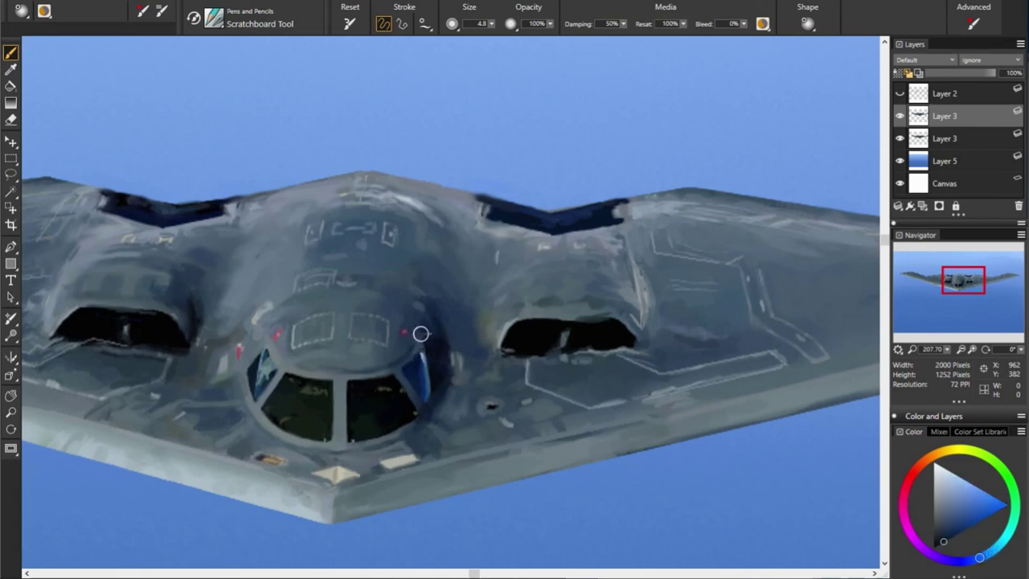
pyautogui.keyDown('alt'); pyautogui.click(626, 360); pyautogui.keyUp('alt')
pyautogui.keyDown('alt'); pyautogui.click(784, 362); pyautogui.keyUp('alt')
pyautogui.keyDown('alt'); pyautogui.click(570, 390); pyautogui.keyUp('alt')
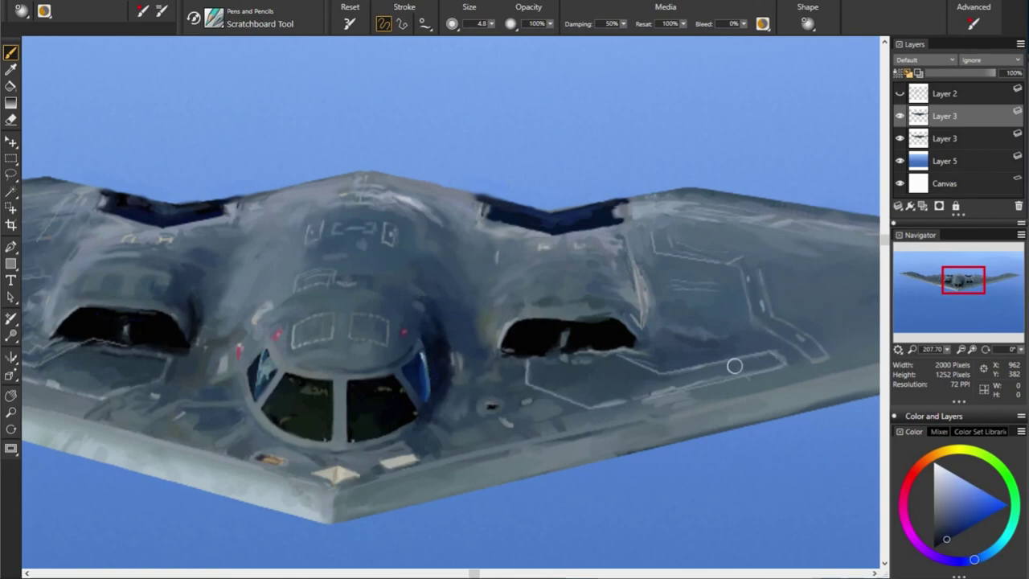
pyautogui.click(1014, 492)
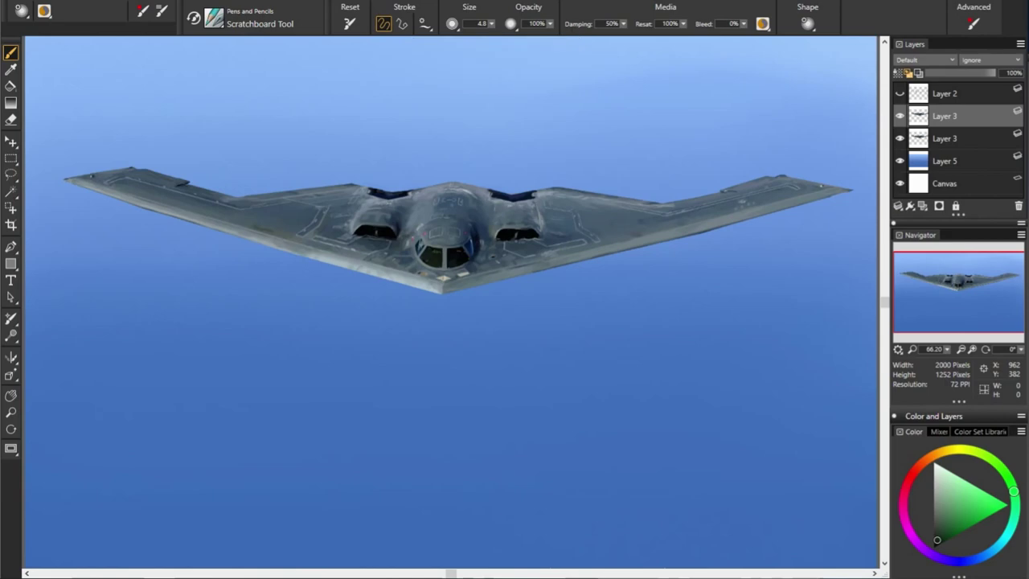
# Switch to the Painter 2020 Brushes library and try Crabby Cloud in the Clouds category
pyautogui.click(214, 17)
pyautogui.click(370, 75)
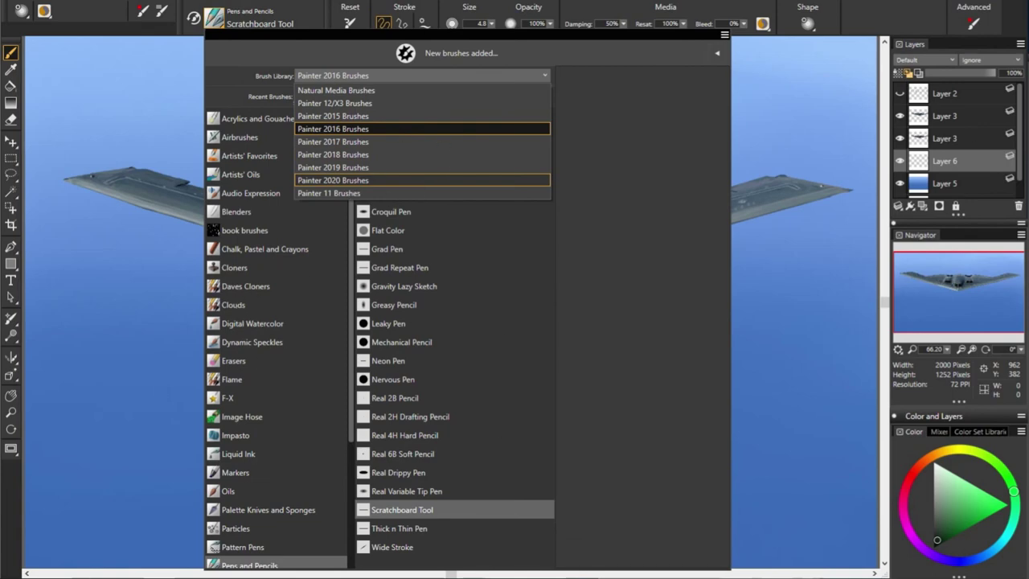
pyautogui.click(418, 180)
pyautogui.click(216, 19)
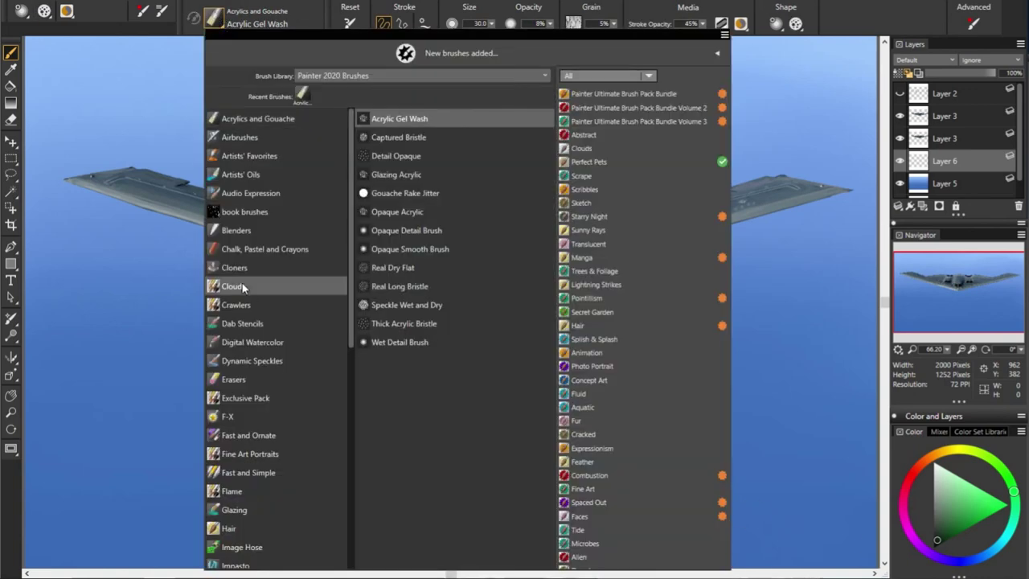
pyautogui.click(242, 286)
pyautogui.click(396, 174)
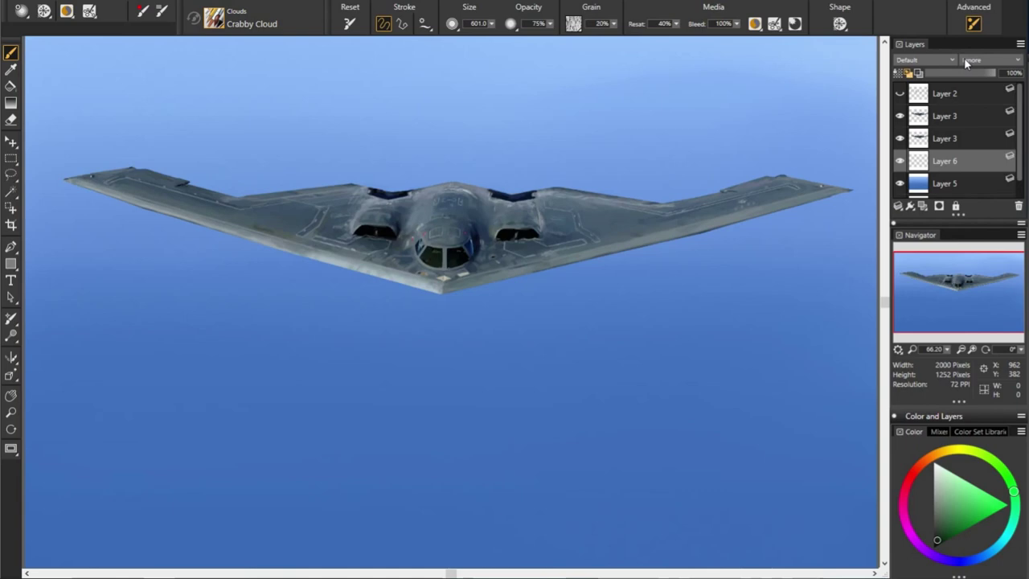
# Compare Chunky Cloud and Flow Cloud Sprayer, then select Flow Clouds at size 21.7, 50% opacity
pyautogui.moveTo(184, 58); pyautogui.dragTo(954, 30)
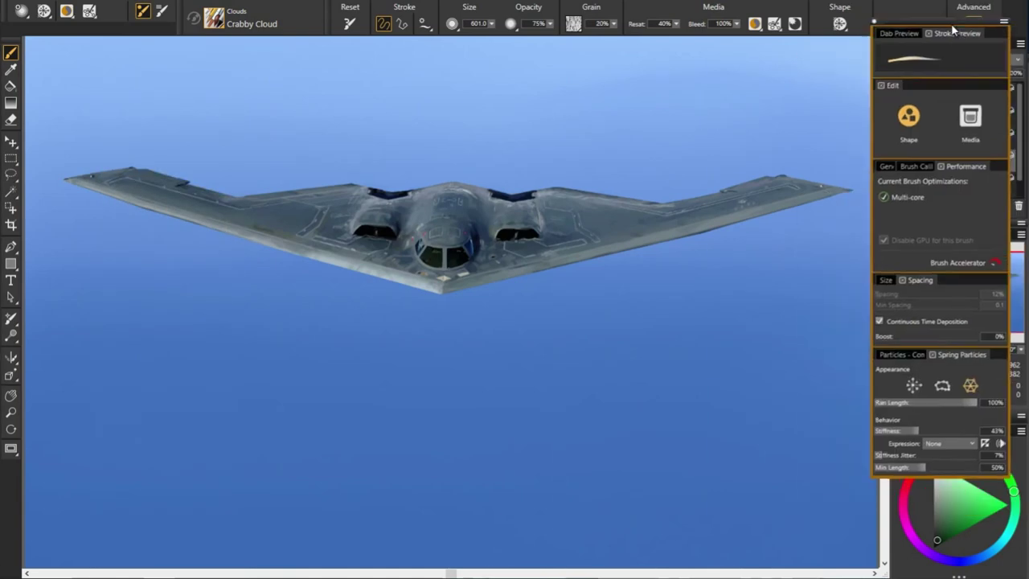
pyautogui.click(214, 18)
pyautogui.click(395, 118)
pyautogui.click(214, 18)
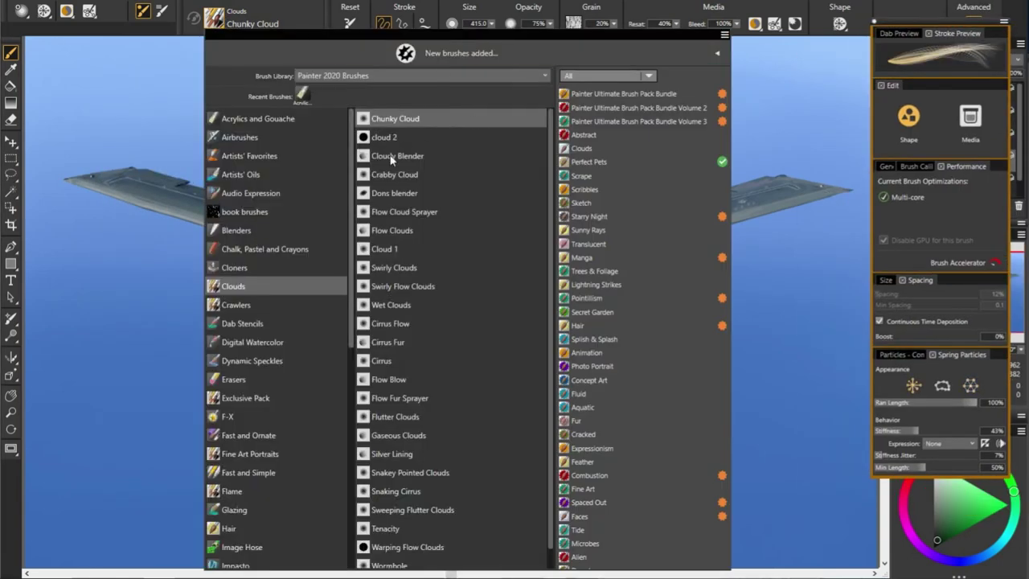
pyautogui.click(426, 211)
pyautogui.click(213, 18)
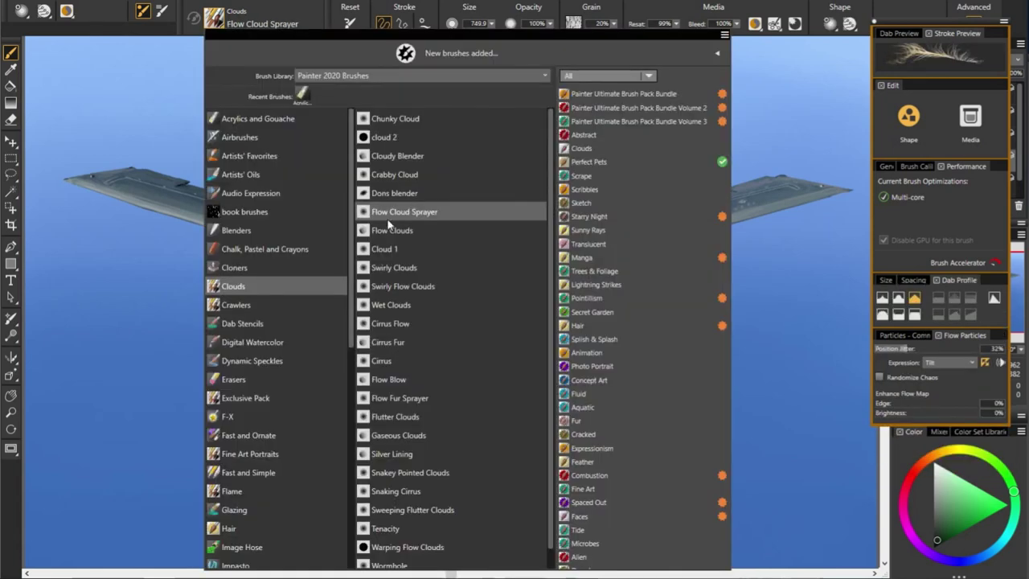
pyautogui.click(393, 230)
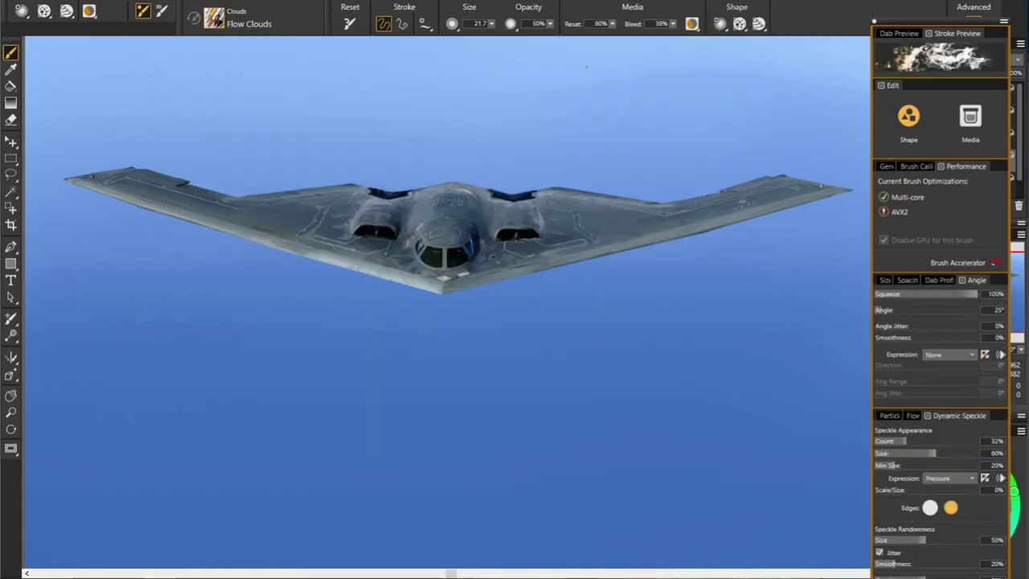
pyautogui.hotkey('ctrl', 'b')
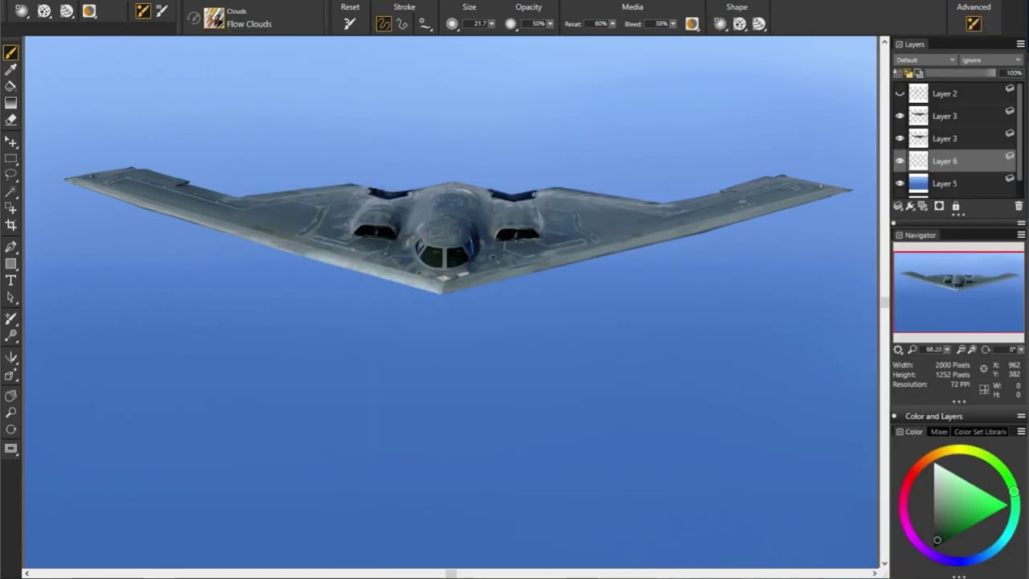
pyautogui.hotkey('ctrl', 'b')
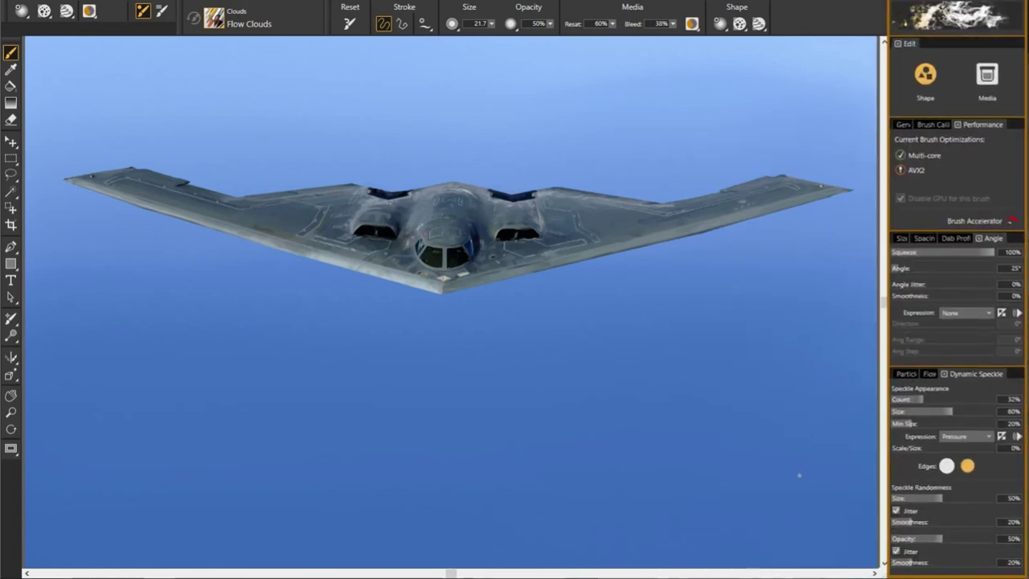
# Paint the first cloud puffs in the lower-right sky with Flow Clouds at size 23.5
pyautogui.moveTo(712, 402)
pyautogui.mouseDown()
pyautogui.moveTo(744, 395)
pyautogui.moveTo(768, 366)
pyautogui.moveTo(775, 380)
pyautogui.mouseUp()
pyautogui.press('[')
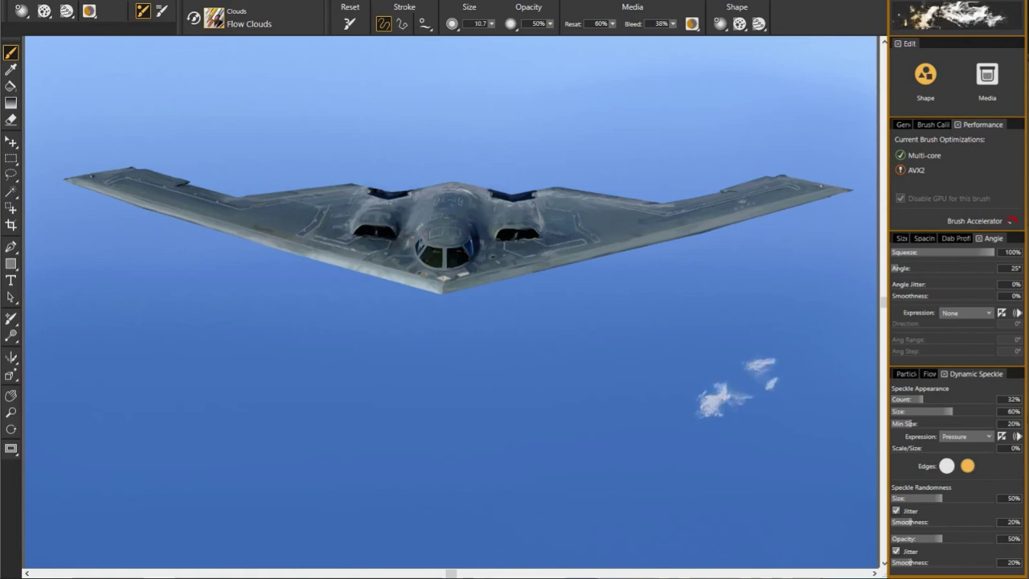
pyautogui.moveTo(792, 450)
pyautogui.mouseDown()
pyautogui.moveTo(824, 442)
pyautogui.moveTo(833, 467)
pyautogui.mouseUp()
pyautogui.press(']')
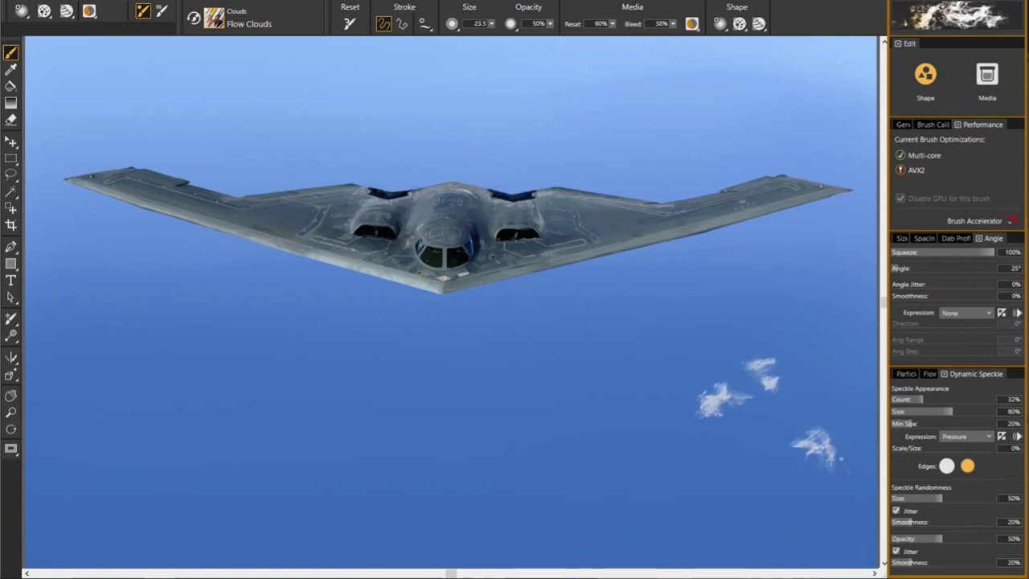
pyautogui.moveTo(692, 508)
pyautogui.mouseDown()
pyautogui.moveTo(665, 514)
pyautogui.moveTo(733, 528)
pyautogui.mouseUp()
# Add more small clouds across the lower-right sky and below the bomber's nose
pyautogui.moveTo(637, 483); pyautogui.dragTo(619, 474)
pyautogui.moveTo(679, 446); pyautogui.dragTo(690, 434)
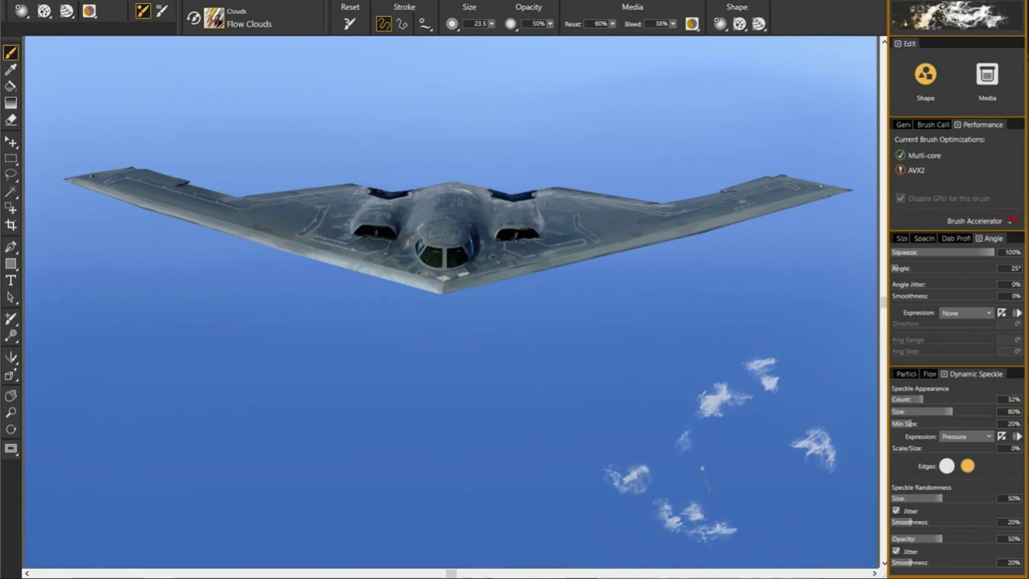
pyautogui.moveTo(599, 424)
pyautogui.mouseDown()
pyautogui.moveTo(581, 435)
pyautogui.moveTo(637, 439)
pyautogui.mouseUp()
pyautogui.moveTo(546, 368); pyautogui.dragTo(560, 364)
pyautogui.moveTo(521, 296); pyautogui.dragTo(532, 280)
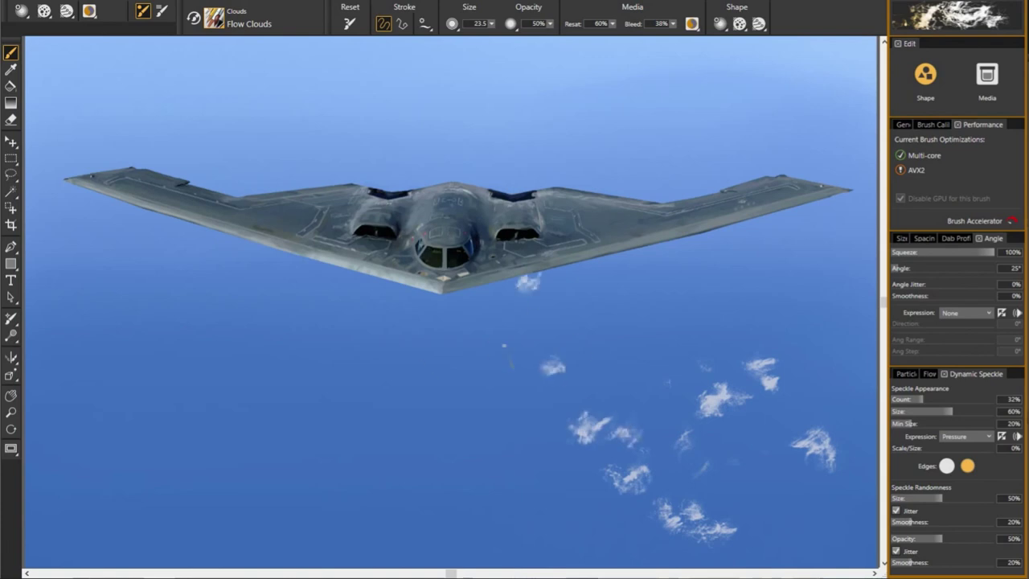
# Dab small clouds across the lower-middle sky, building one up brighter
pyautogui.moveTo(454, 398)
pyautogui.mouseDown()
pyautogui.moveTo(451, 418)
pyautogui.moveTo(425, 412)
pyautogui.mouseUp()
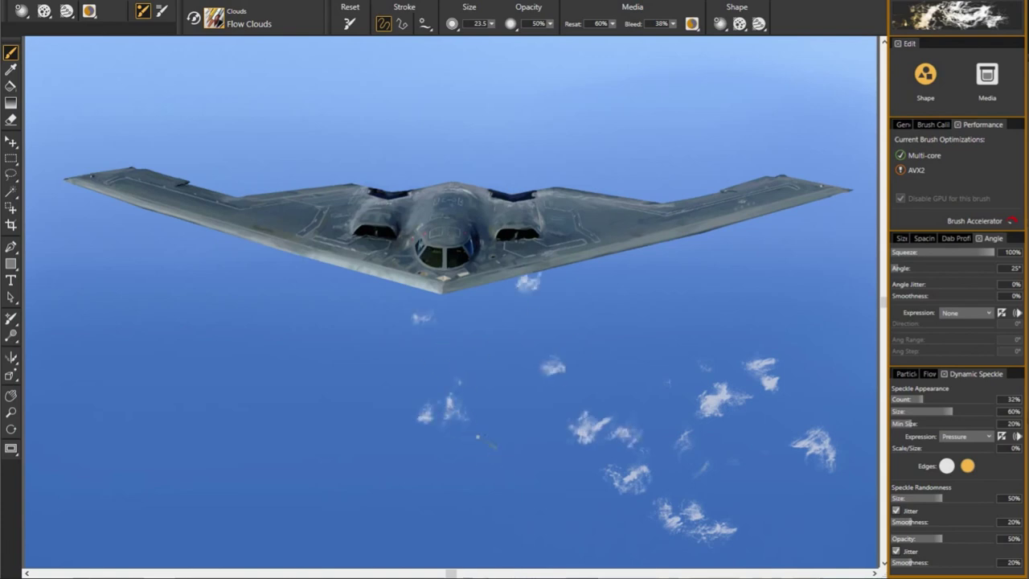
pyautogui.moveTo(477, 437)
pyautogui.mouseDown()
pyautogui.moveTo(499, 444)
pyautogui.moveTo(475, 474)
pyautogui.mouseUp()
pyautogui.click(366, 416)
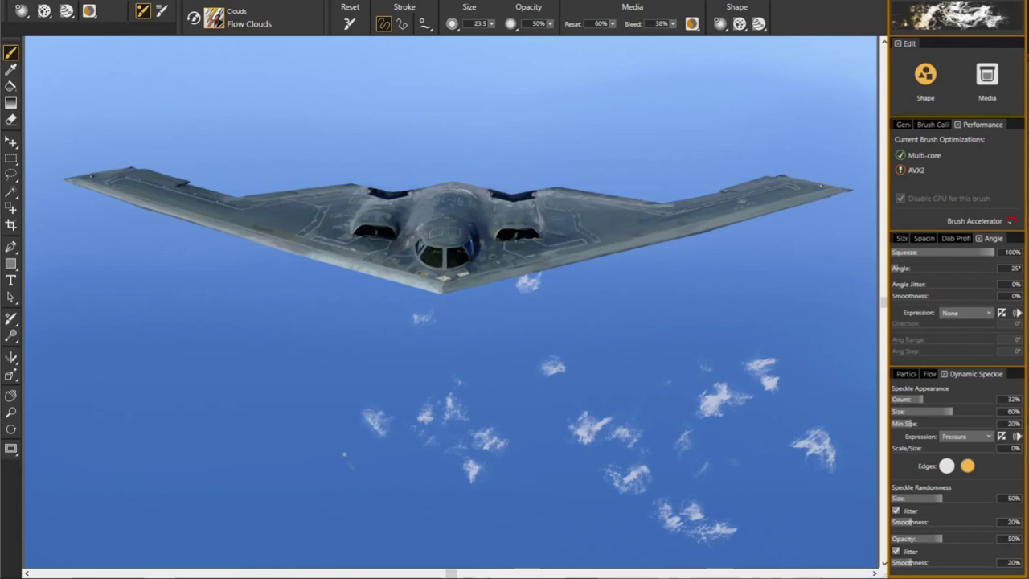
pyautogui.moveTo(329, 458)
pyautogui.mouseDown()
pyautogui.moveTo(366, 490)
pyautogui.moveTo(318, 514)
pyautogui.moveTo(330, 463)
pyautogui.mouseUp()
pyautogui.click(383, 426)
pyautogui.moveTo(447, 409); pyautogui.dragTo(440, 405)
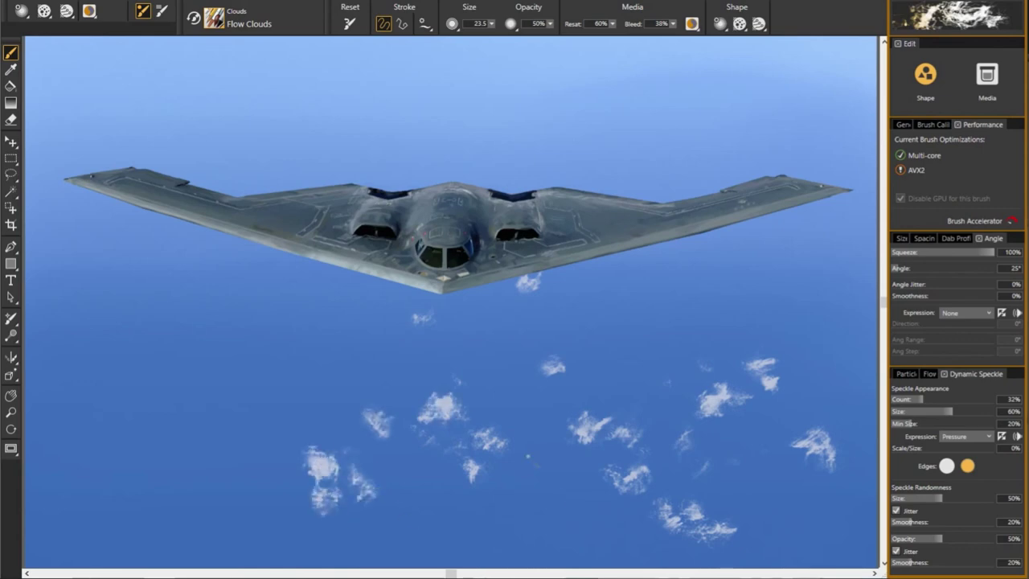
# Paint clouds along the bottom edge and in the lower-left sky
pyautogui.moveTo(372, 529)
pyautogui.mouseDown()
pyautogui.moveTo(296, 527)
pyautogui.moveTo(317, 537)
pyautogui.moveTo(308, 563)
pyautogui.mouseUp()
pyautogui.moveTo(231, 545)
pyautogui.mouseDown()
pyautogui.moveTo(277, 565)
pyautogui.moveTo(181, 555)
pyautogui.moveTo(221, 563)
pyautogui.mouseUp()
pyautogui.moveTo(183, 485)
pyautogui.mouseDown()
pyautogui.moveTo(214, 447)
pyautogui.moveTo(228, 452)
pyautogui.mouseUp()
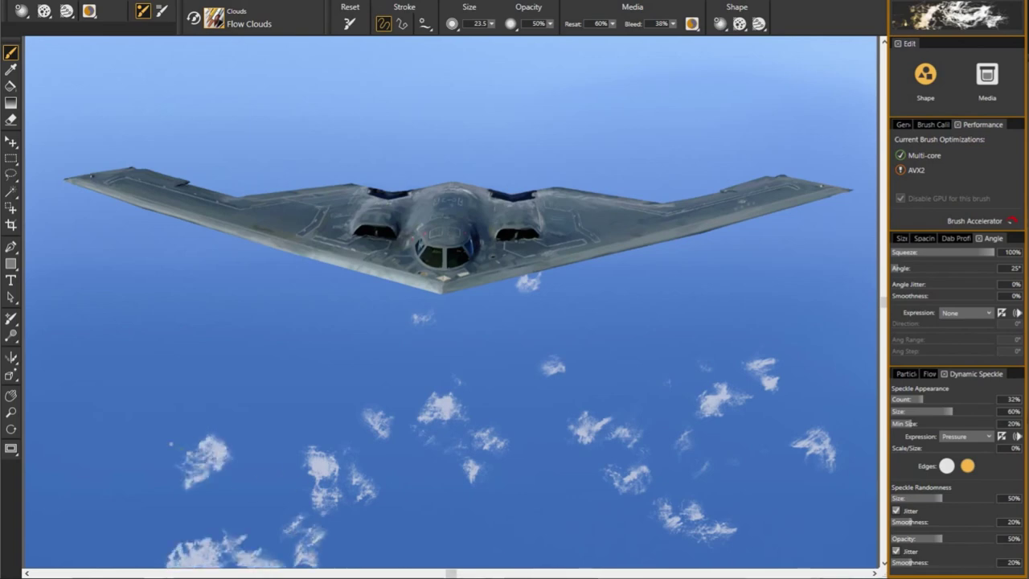
pyautogui.moveTo(138, 465)
pyautogui.mouseDown()
pyautogui.moveTo(149, 453)
pyautogui.moveTo(88, 395)
pyautogui.moveTo(57, 400)
pyautogui.mouseUp()
pyautogui.moveTo(205, 399); pyautogui.dragTo(235, 407)
# Scatter small clouds through the left and top-left sky
pyautogui.moveTo(140, 341); pyautogui.dragTo(102, 359)
pyautogui.moveTo(238, 315); pyautogui.dragTo(251, 303)
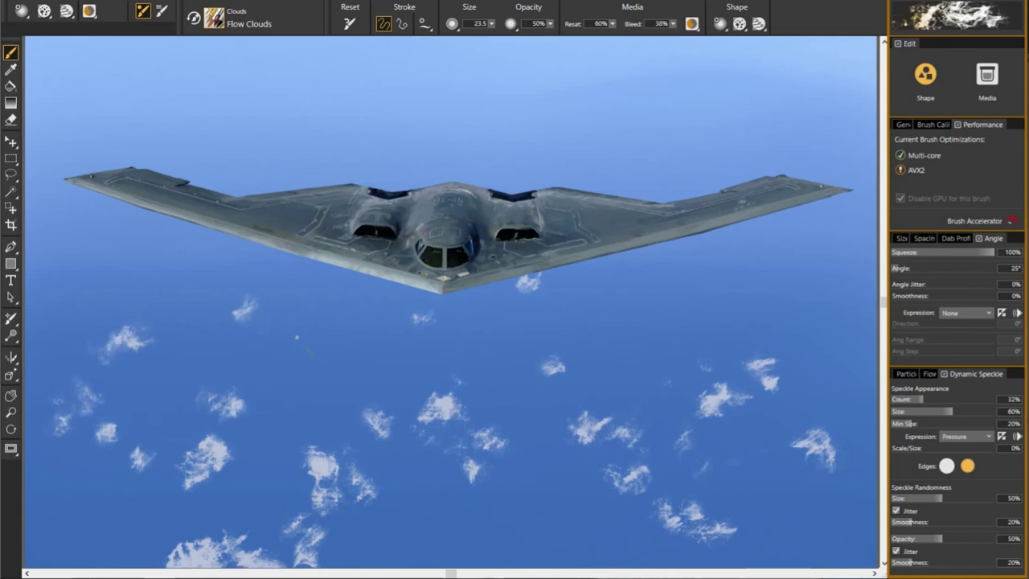
pyautogui.moveTo(141, 308); pyautogui.dragTo(164, 304)
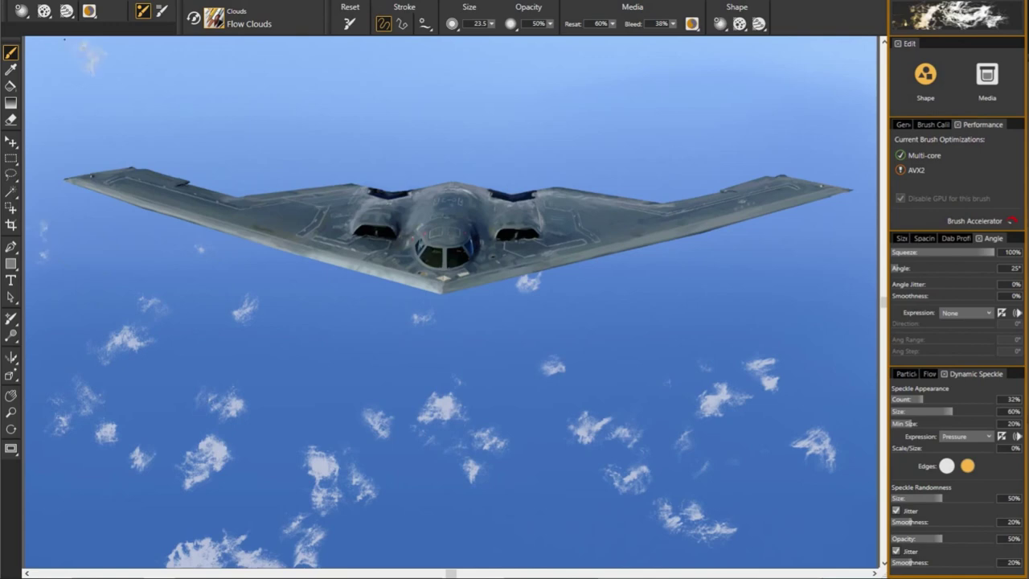
pyautogui.moveTo(77, 45)
pyautogui.mouseDown()
pyautogui.moveTo(95, 64)
pyautogui.moveTo(45, 65)
pyautogui.moveTo(159, 42)
pyautogui.moveTo(45, 111)
pyautogui.mouseUp()
pyautogui.moveTo(55, 74); pyautogui.dragTo(29, 117)
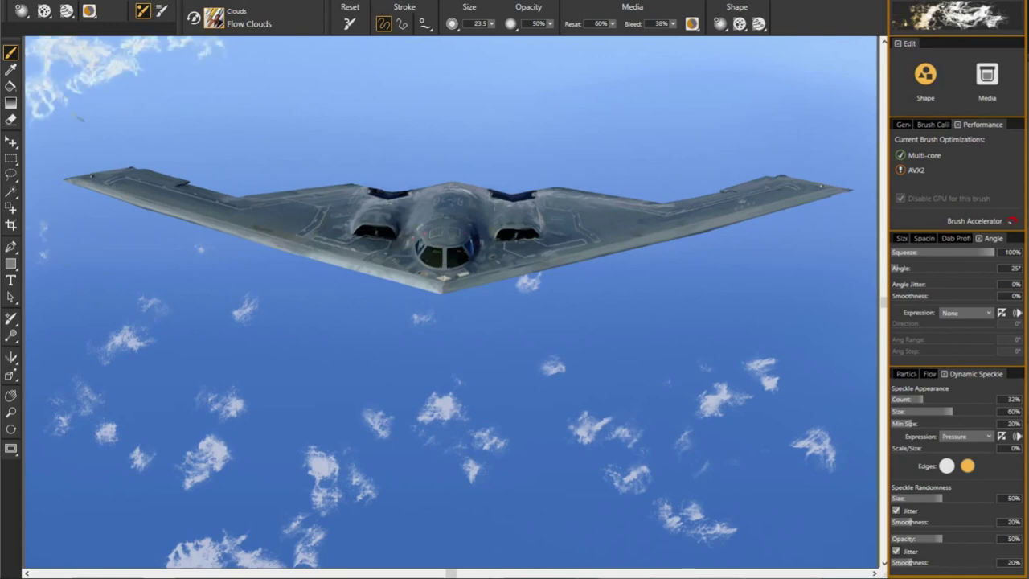
pyautogui.moveTo(222, 50); pyautogui.dragTo(256, 67)
pyautogui.moveTo(94, 159); pyautogui.dragTo(105, 147)
pyautogui.moveTo(61, 198); pyautogui.dragTo(72, 179)
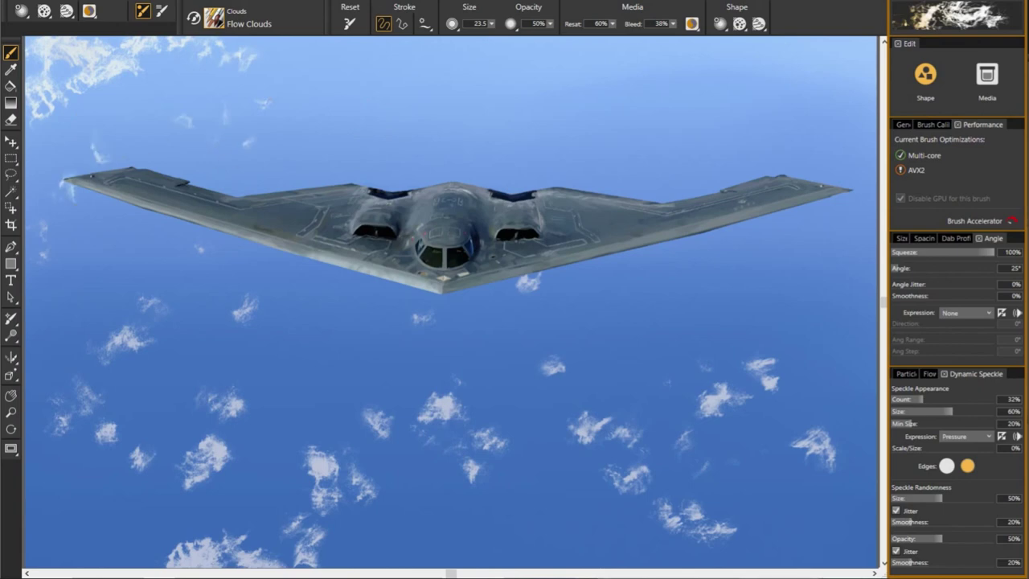
# Scatter small clouds above the bomber along the top of the sky
pyautogui.moveTo(381, 80)
pyautogui.mouseDown()
pyautogui.moveTo(402, 67)
pyautogui.moveTo(356, 66)
pyautogui.mouseUp()
pyautogui.moveTo(414, 48); pyautogui.dragTo(443, 37)
pyautogui.moveTo(523, 61); pyautogui.dragTo(551, 45)
pyautogui.moveTo(468, 58); pyautogui.dragTo(486, 40)
pyautogui.moveTo(552, 71); pyautogui.dragTo(561, 58)
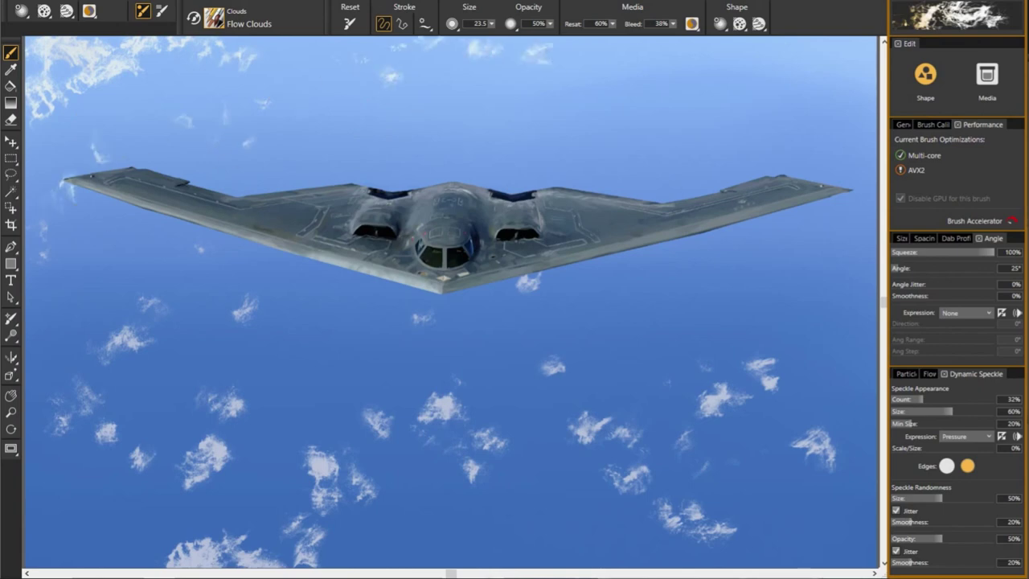
pyautogui.moveTo(353, 46); pyautogui.dragTo(325, 48)
pyautogui.moveTo(297, 42); pyautogui.dragTo(254, 39)
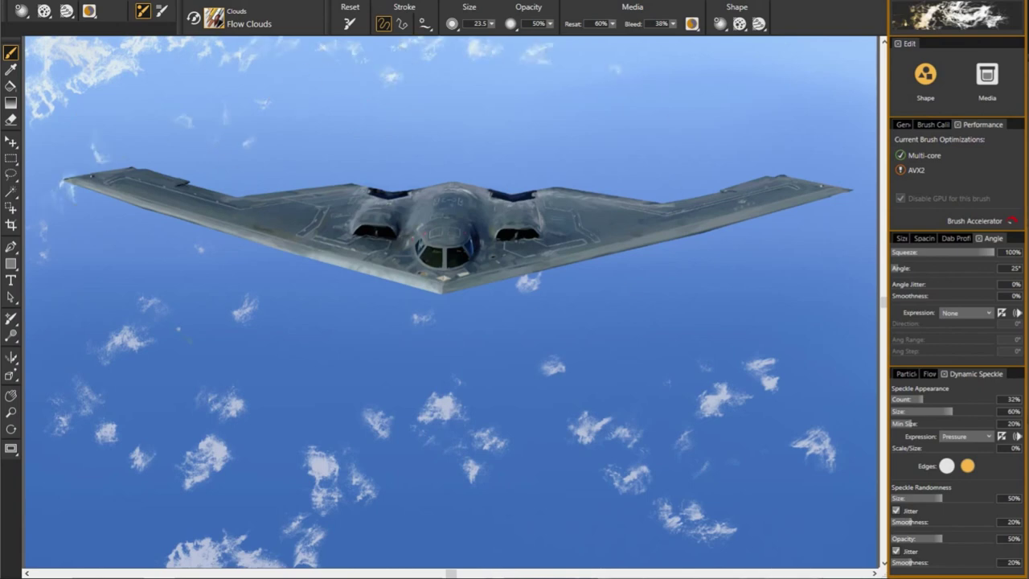
# Brighten several clouds on the left, lower, and lower-right sky
pyautogui.moveTo(129, 346)
pyautogui.mouseDown()
pyautogui.moveTo(148, 323)
pyautogui.moveTo(80, 333)
pyautogui.mouseUp()
pyautogui.moveTo(180, 481); pyautogui.dragTo(209, 455)
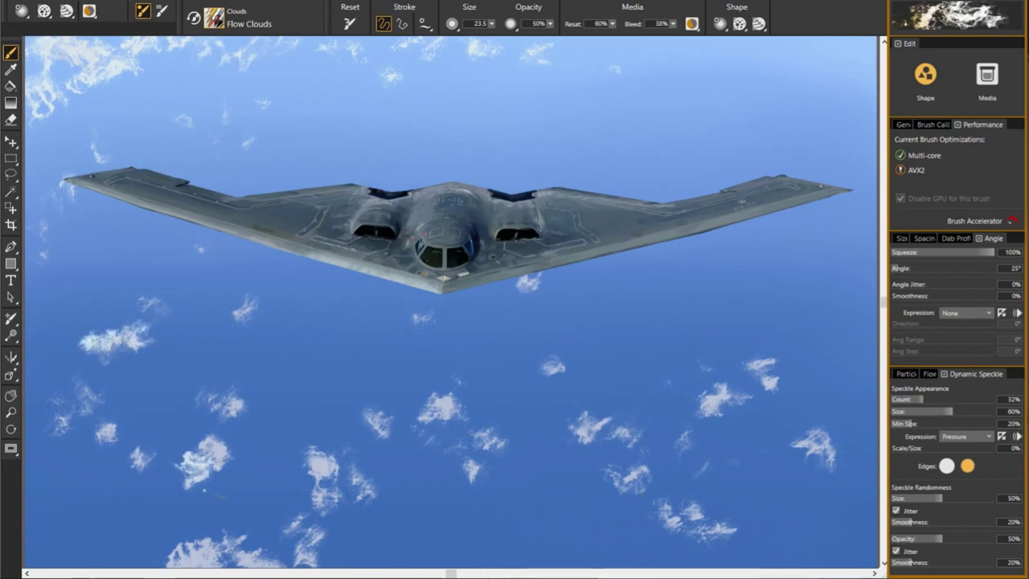
pyautogui.moveTo(222, 555); pyautogui.dragTo(187, 547)
pyautogui.moveTo(317, 531); pyautogui.dragTo(294, 515)
pyautogui.moveTo(473, 412); pyautogui.dragTo(447, 403)
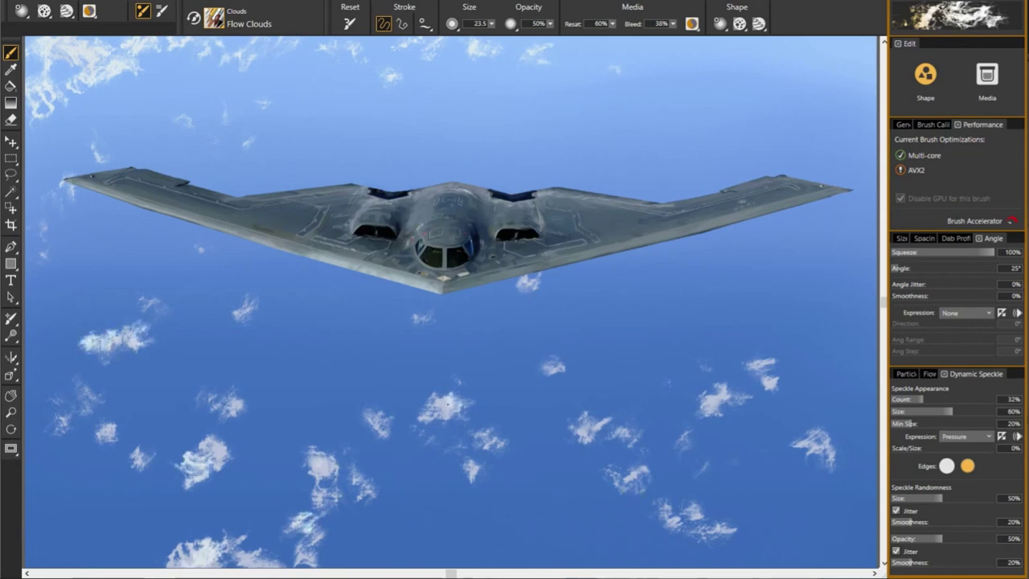
pyautogui.moveTo(584, 424); pyautogui.dragTo(547, 439)
pyautogui.moveTo(717, 371)
pyautogui.mouseDown()
pyautogui.moveTo(696, 391)
pyautogui.moveTo(754, 416)
pyautogui.mouseUp()
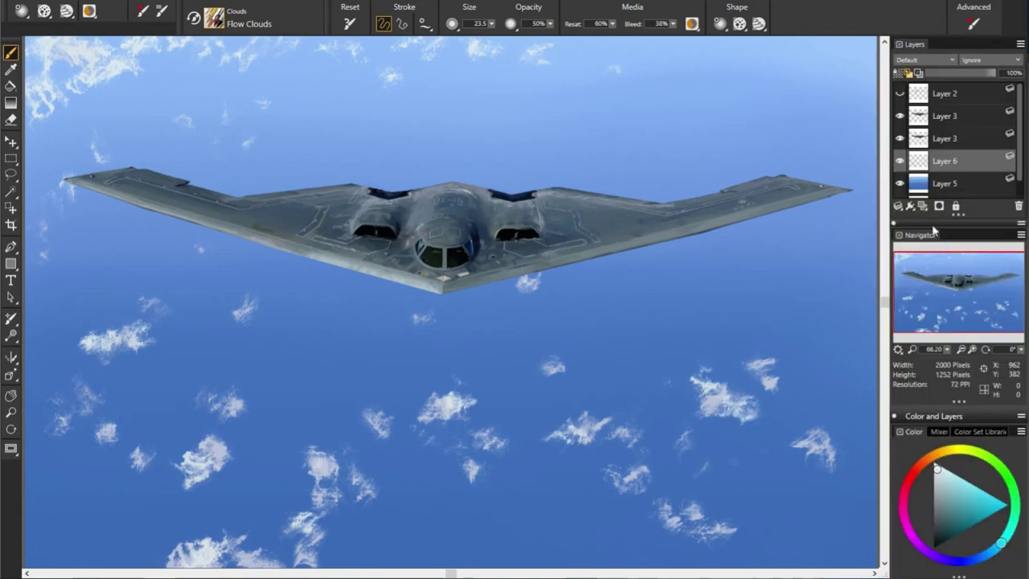
# Delete Layer 2, drop Layers 3–5 onto the Canvas, and pick black as the colour
pyautogui.click(1019, 204)
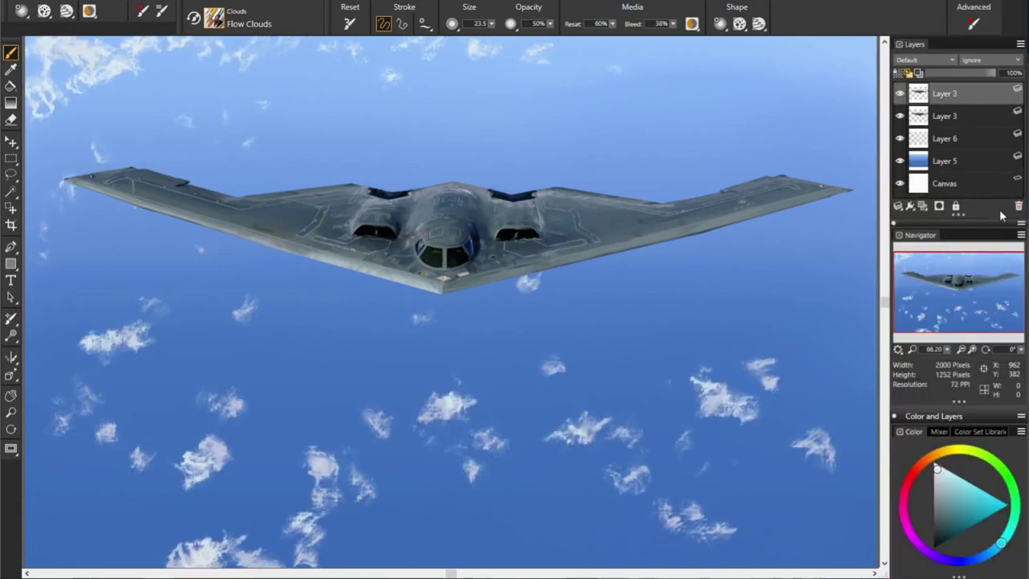
pyautogui.keyDown('shift'); pyautogui.click(958, 138); pyautogui.keyUp('shift')
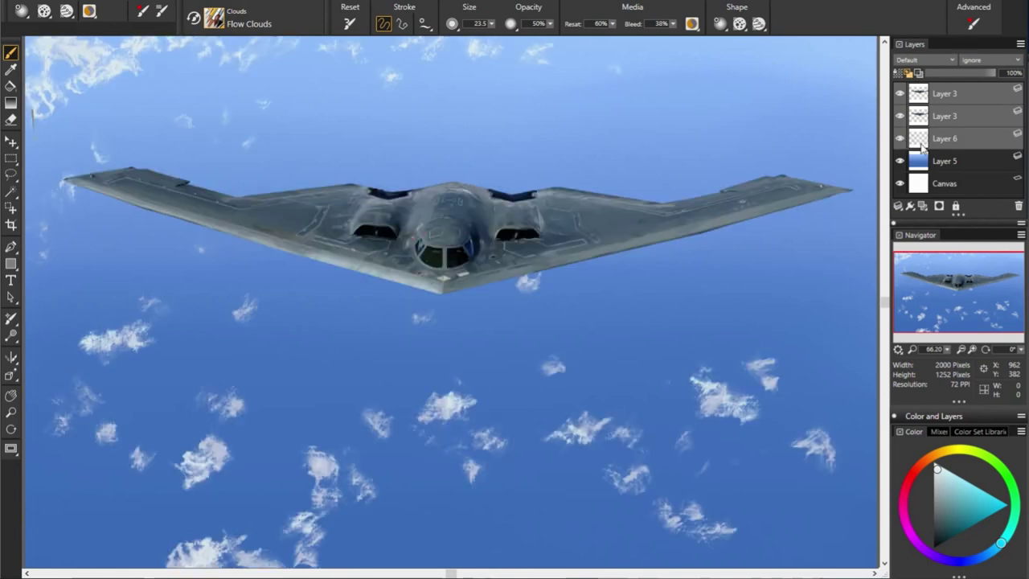
pyautogui.keyDown('shift'); pyautogui.click(957, 164); pyautogui.keyUp('shift')
pyautogui.click(899, 208)
pyautogui.click(828, 241)
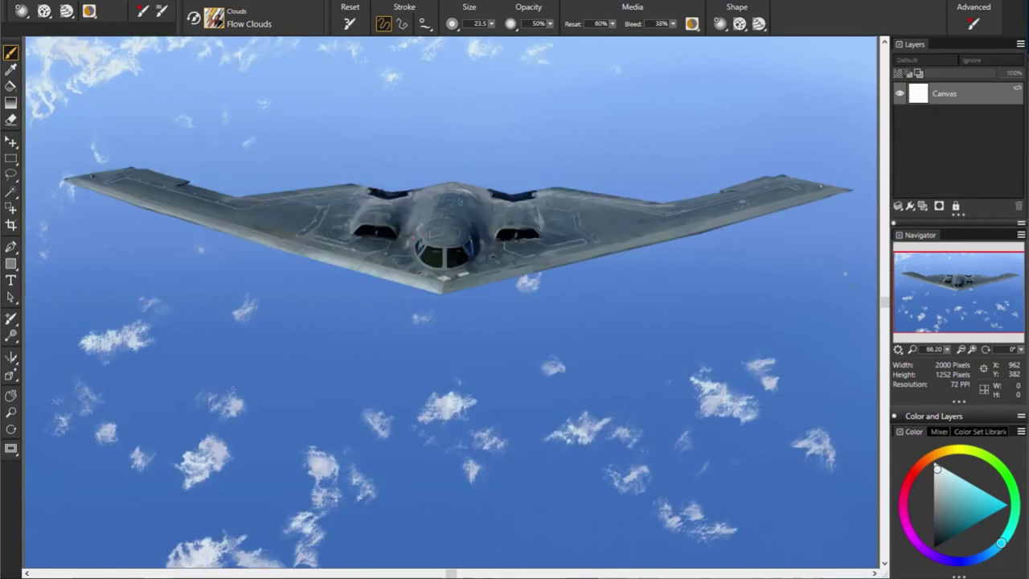
pyautogui.click(938, 545)
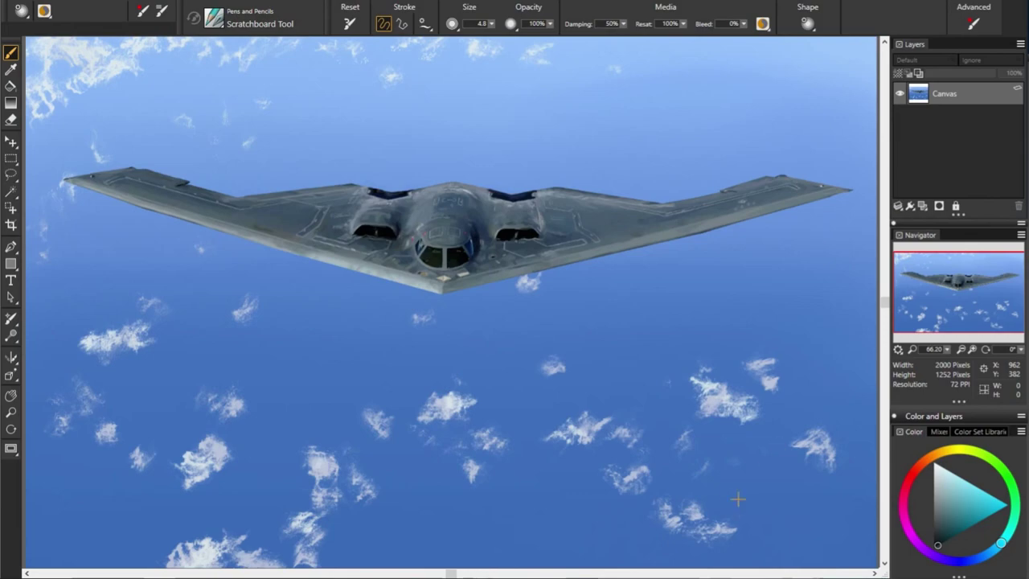
# Write a dark signature with an underline flourish in the lower-right corner
pyautogui.moveTo(740, 497)
pyautogui.mouseDown()
pyautogui.moveTo(759, 505)
pyautogui.moveTo(814, 469)
pyautogui.mouseUp()
pyautogui.moveTo(769, 473); pyautogui.dragTo(855, 447)
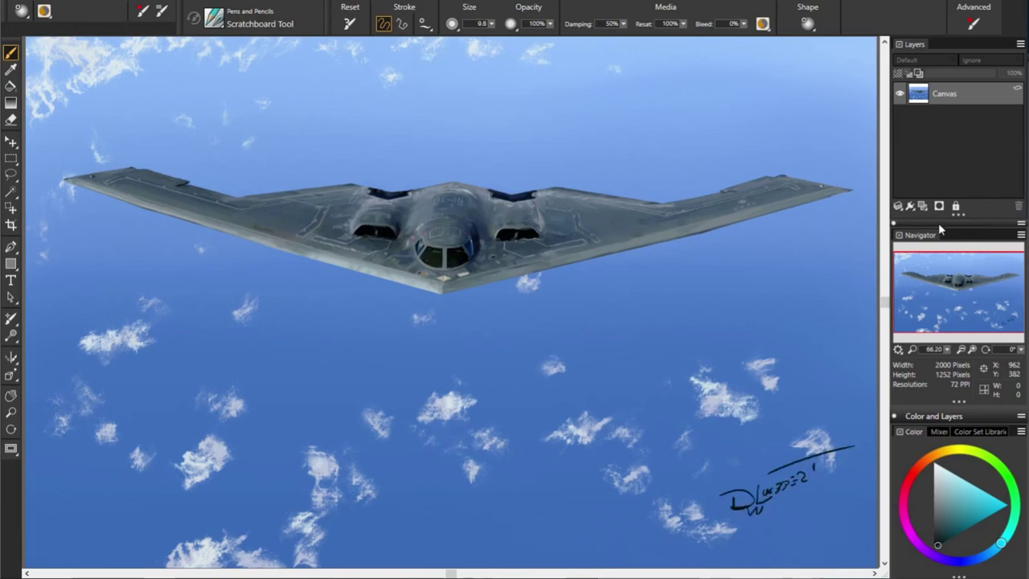